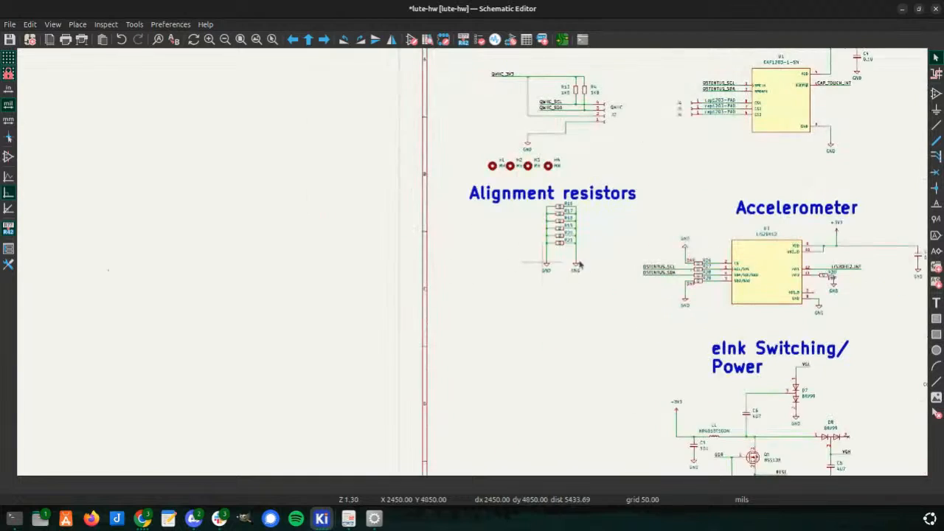
- Delete the alignment resistor circuit, including its GND symbols and its "Alignment resistors" heading
middle_click_drag(563, 277, 289, 241)
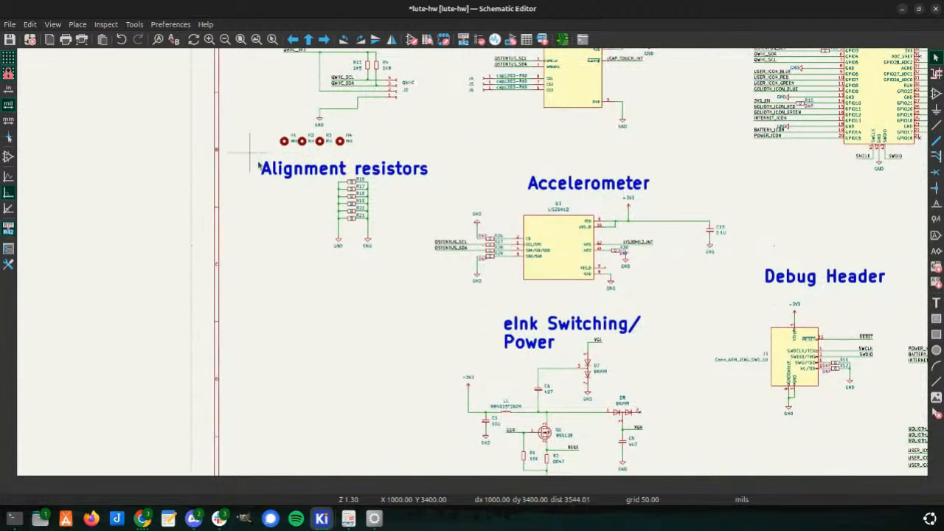
left_click_drag(258, 164, 429, 266)
key("Delete")
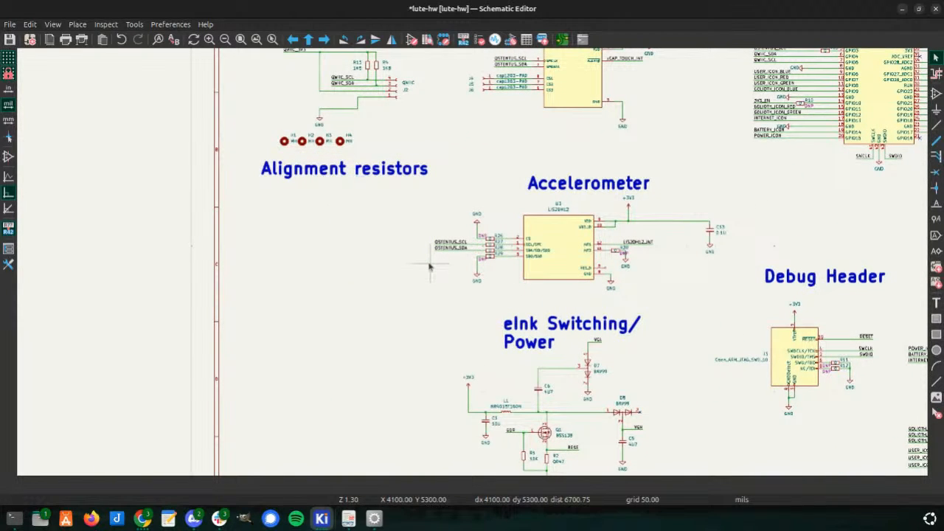
left_click(367, 178)
key("Delete")
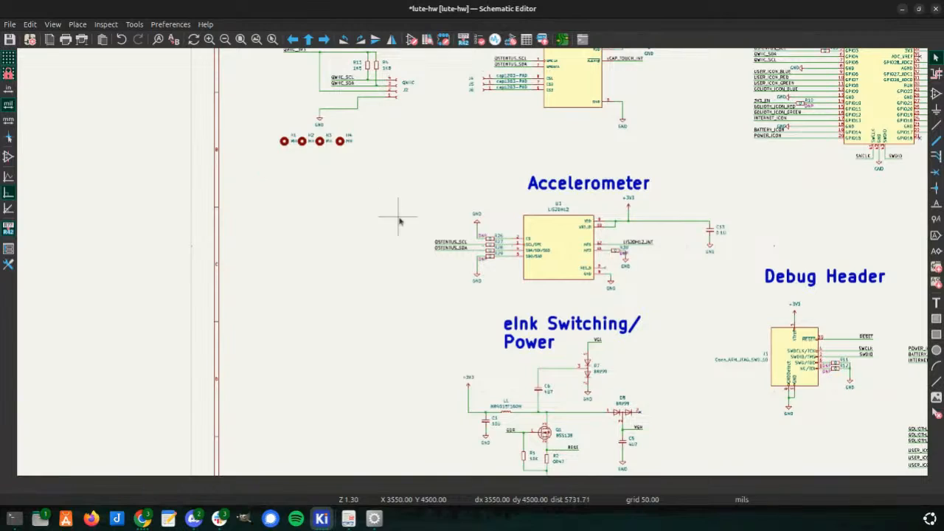
- Delete the Debug Header connector circuit together with its heading
scroll(401, 217, "down", 5)
scroll(466, 249, "up", 6)
scroll(467, 249, "up", 2)
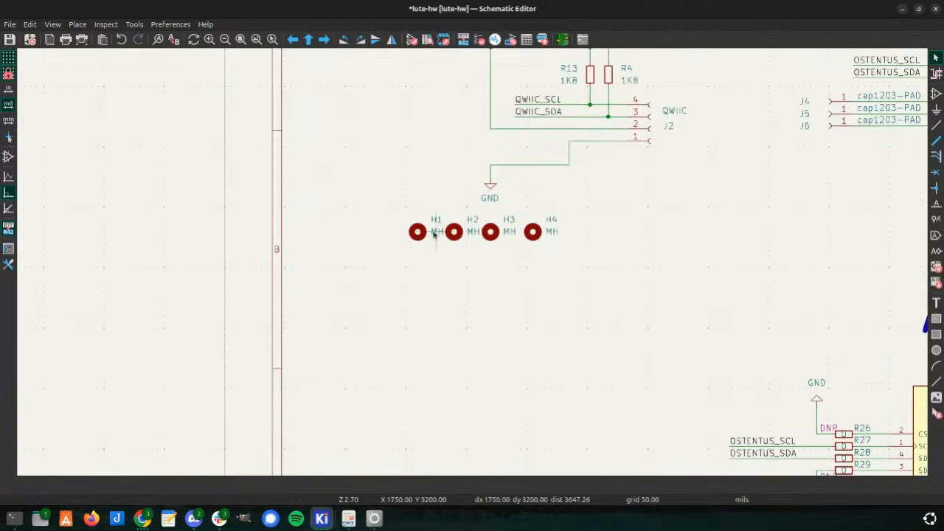
scroll(487, 265, "down", 6)
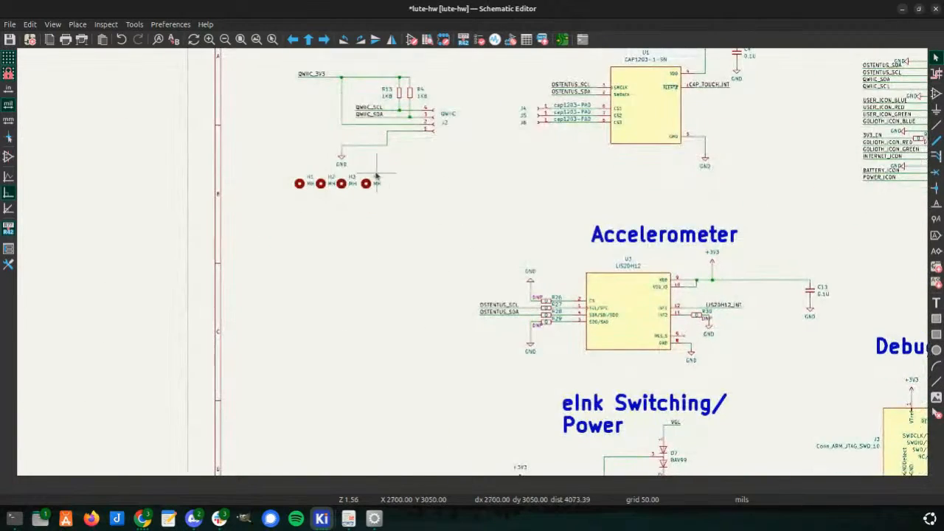
scroll(494, 282, "down", 3)
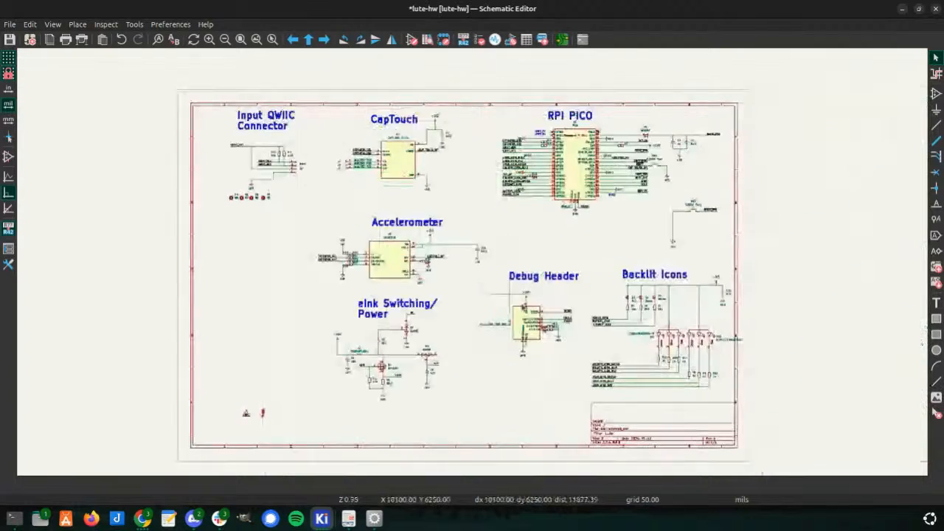
scroll(473, 265, "up", 5)
left_click_drag(412, 178, 493, 256)
scroll(548, 356, "up", 1)
key("Delete")
scroll(492, 256, "down", 2)
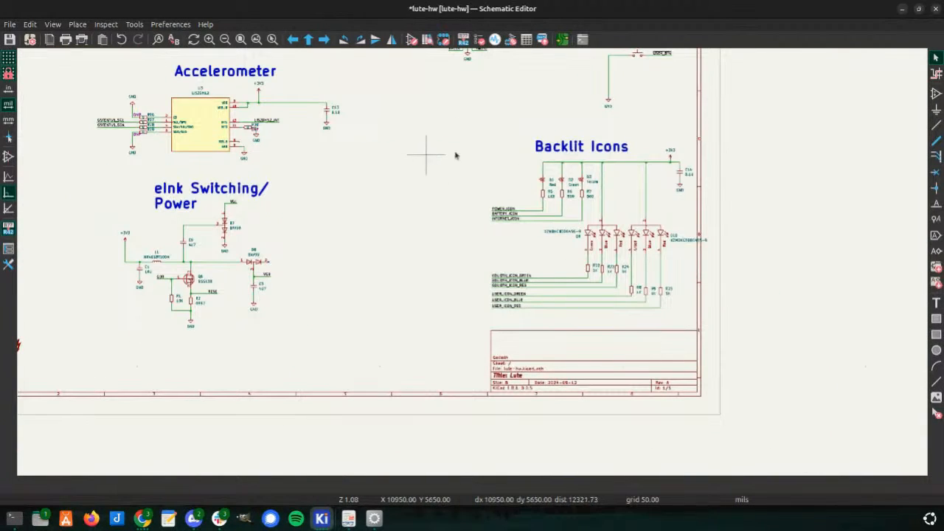
- Delete the Accelerometer and eInk Switching/Power circuits together with their headings
middle_click_drag(475, 177, 666, 217)
left_click_drag(320, 80, 579, 362)
scroll(579, 362, "down", 4)
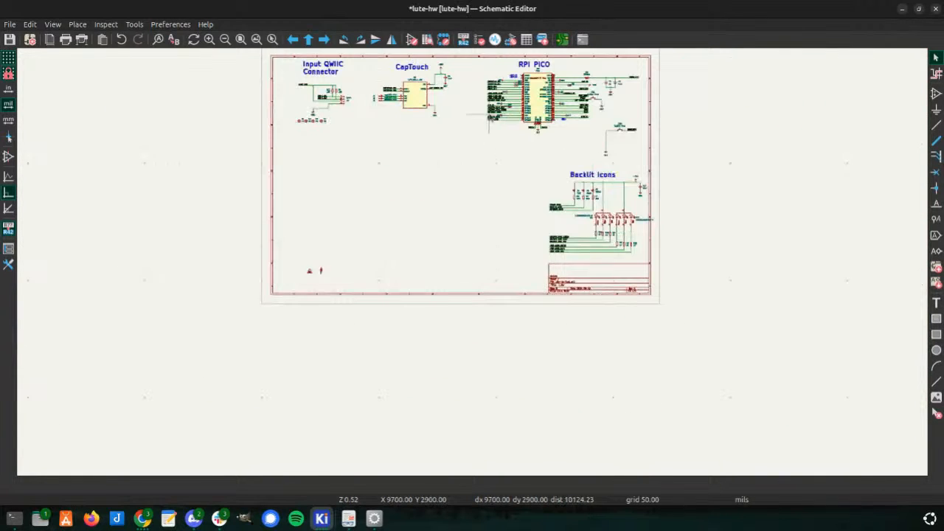
- Delete the whole RPI PICO block, including its heading, SW1, all attached wires, labels and power symbols
middle_click_drag(488, 115, 457, 259)
scroll(474, 240, "up", 4)
scroll(592, 155, "up", 2)
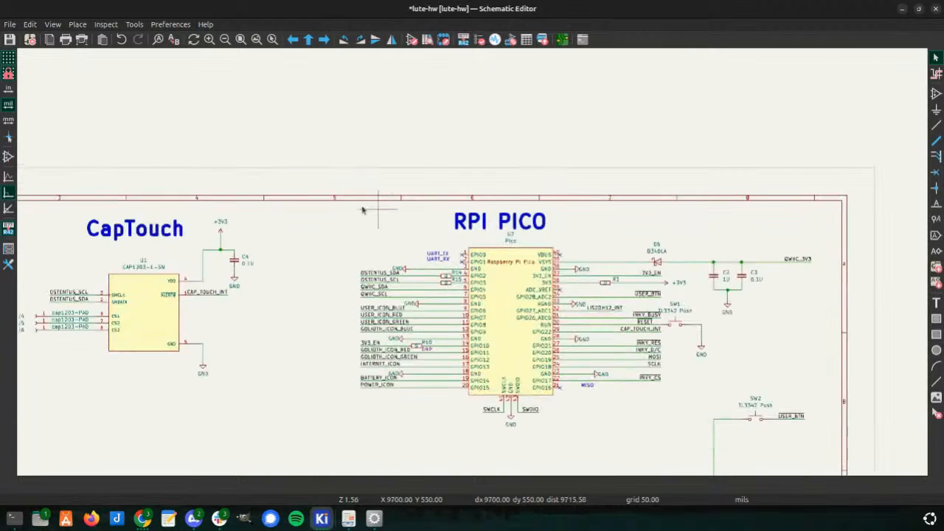
left_click_drag(349, 193, 825, 382)
key("Delete")
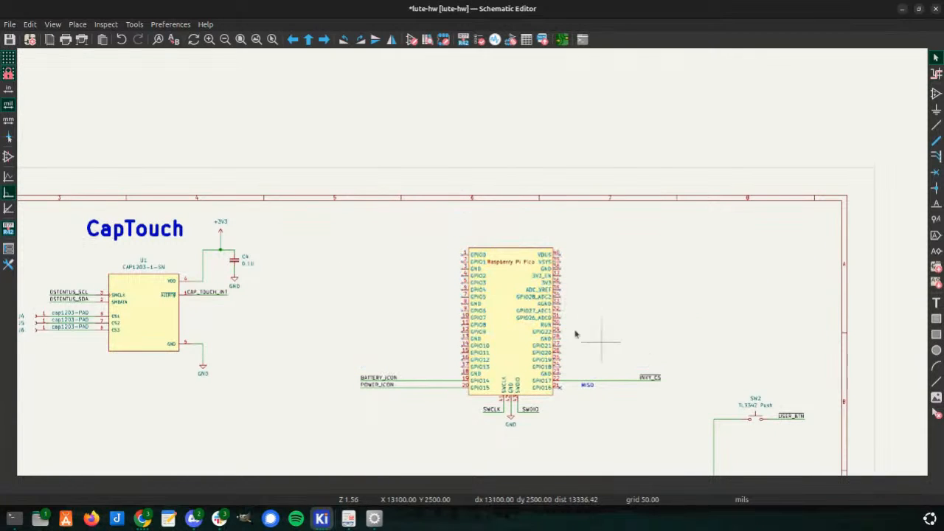
key("Delete")
left_click_drag(374, 297, 336, 315)
key("Delete")
key("Delete")
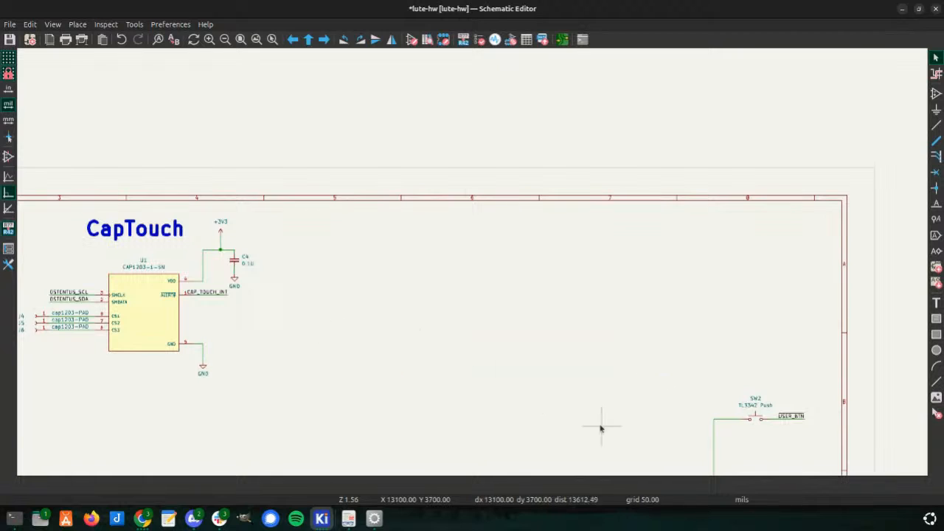
- Delete the CapTouch circuit around U1, including its pad connectors and heading
scroll(455, 263, "down", 3)
middle_click_drag(359, 286, 495, 355)
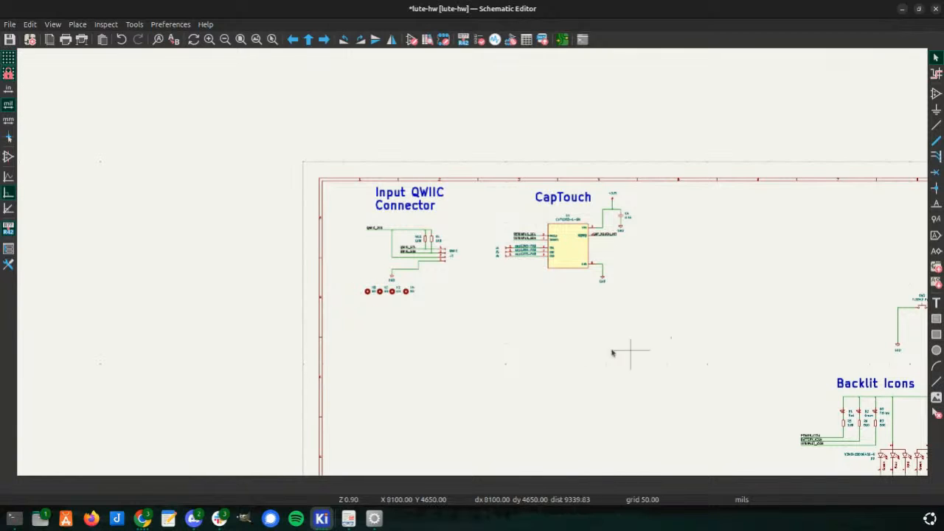
middle_click_drag(582, 354, 517, 341)
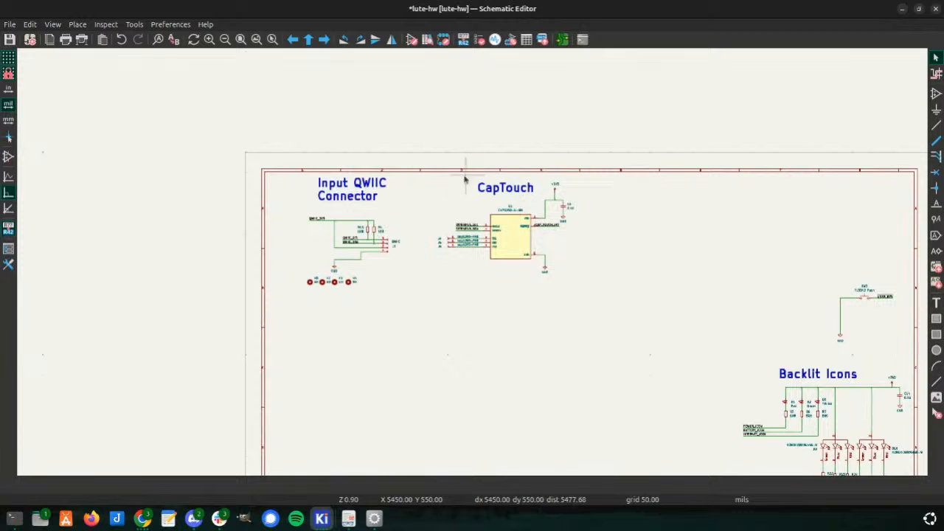
scroll(475, 185, "up", 3)
scroll(473, 266, "up", 2)
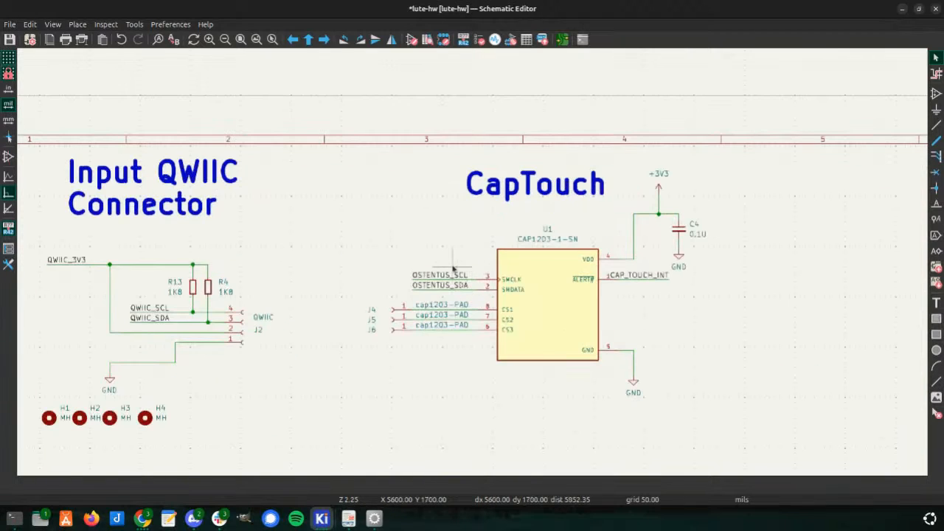
left_click_drag(343, 93, 786, 443)
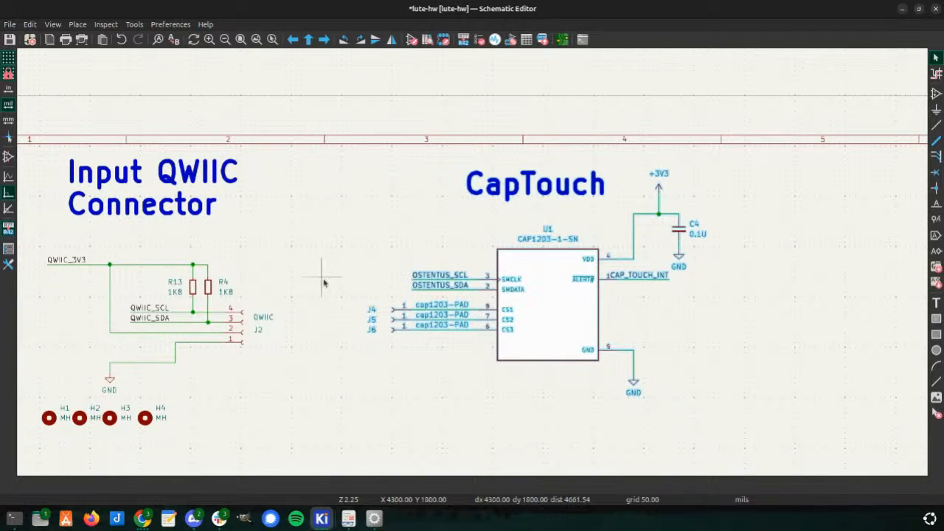
scroll(449, 280, "down", 3)
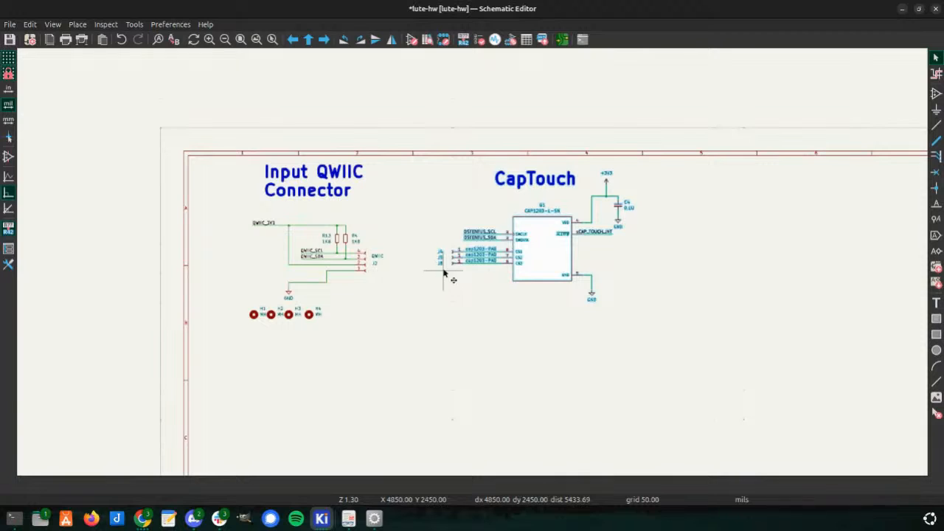
key("Delete")
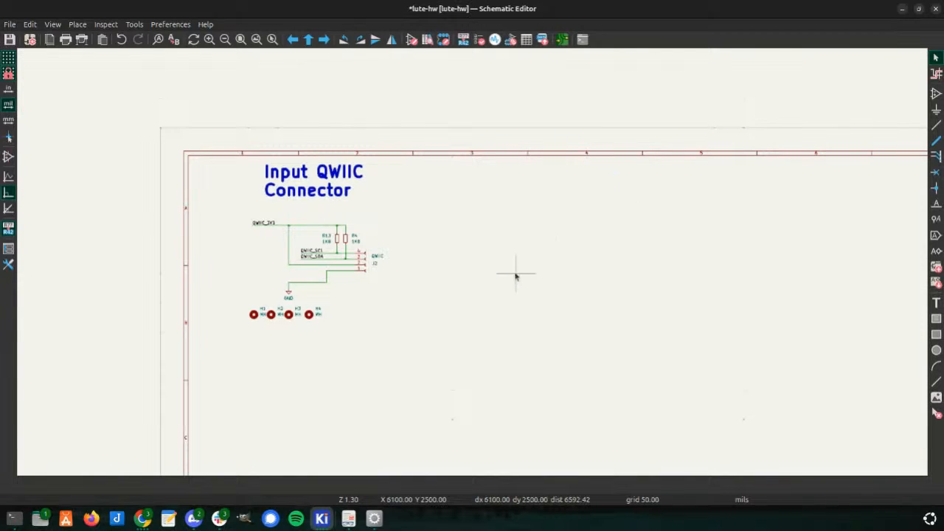
- Delete the Input QWIIC Connector circuit and its heading, leaving out mounting holes H1 to H4
left_click_drag(206, 140, 446, 302)
key("Delete")
scroll(472, 263, "down", 2)
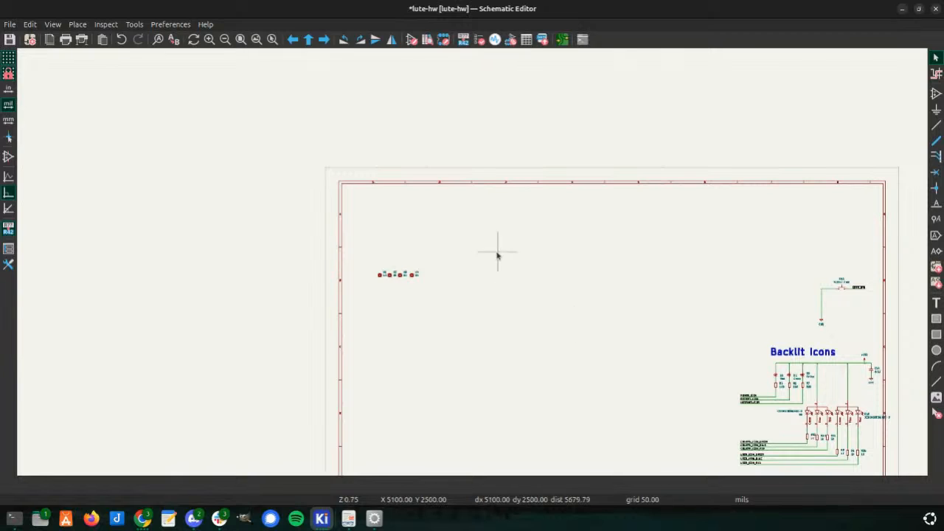
left_click_drag(370, 253, 483, 324)
key("Delete")
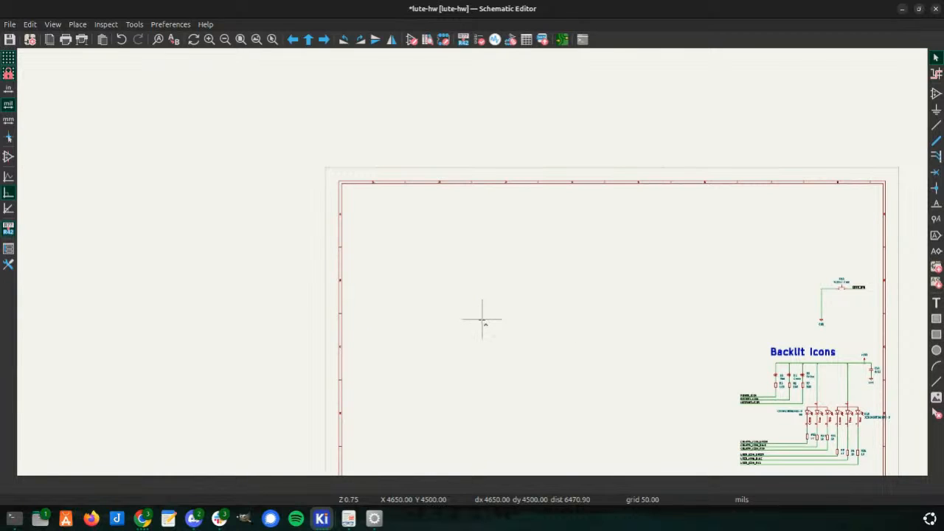
key("ctrl+z")
- Move mounting holes H1 to H4 to the sheet's lower-left area, beside the warning and lightning symbols
left_click_drag(341, 234, 455, 303)
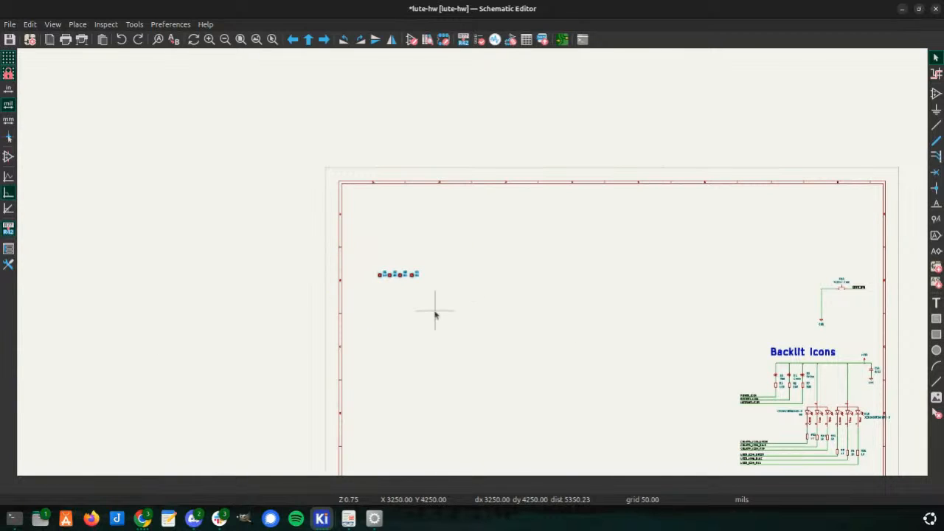
key("m")
scroll(445, 247, "down", 3)
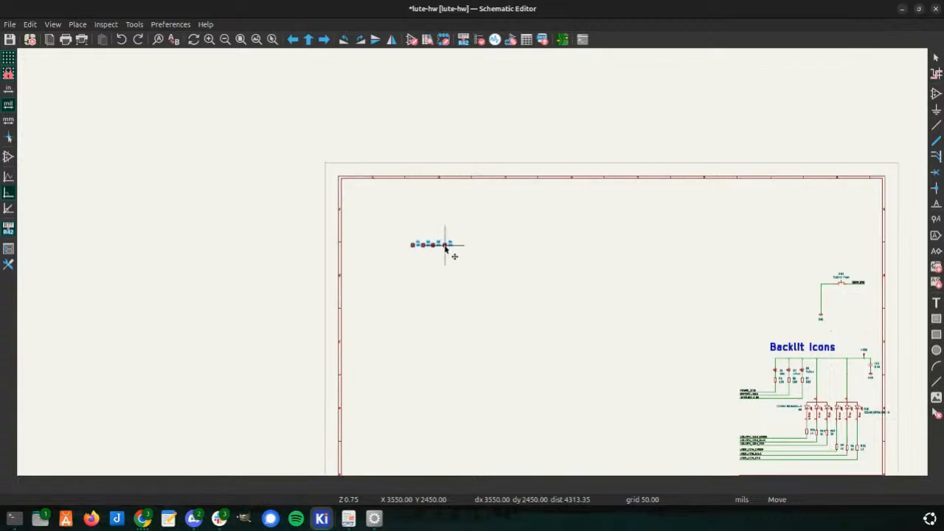
scroll(523, 377, "up", 2)
left_click(405, 262)
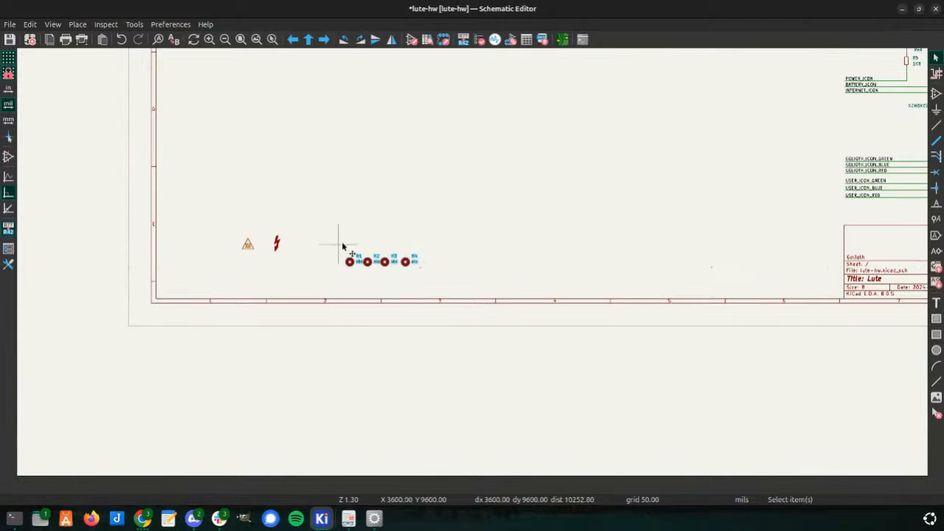
- Duplicate the "Backlit Icons" heading and place the copy above the mounting holes
scroll(250, 351, "down", 2)
scroll(678, 167, "up", 2)
left_click(618, 149)
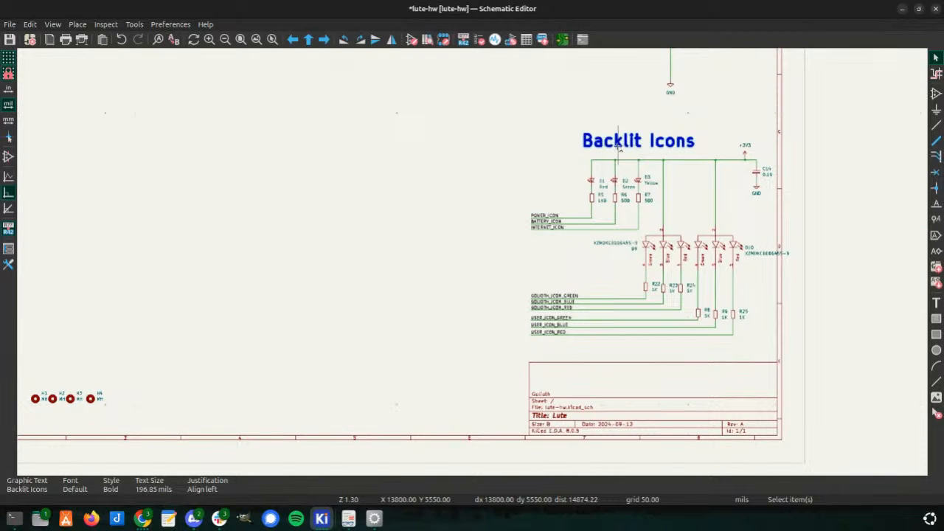
key("ctrl+d")
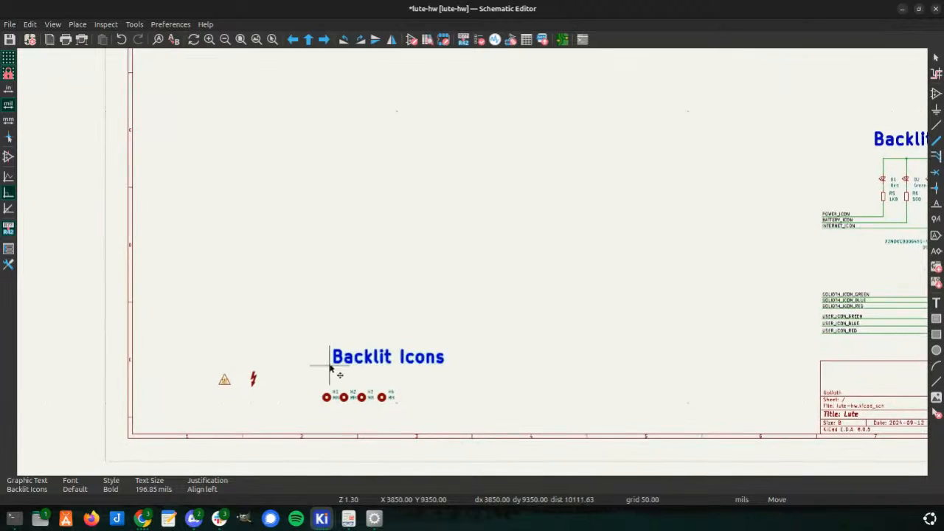
left_click(288, 359)
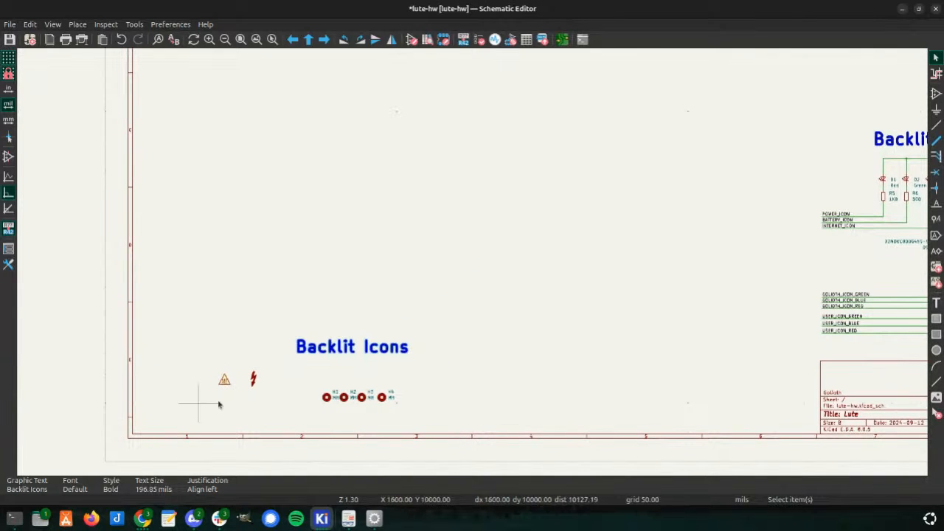
- Set the font of the duplicated heading above the mounting holes to DejaVu Sans
double_click(331, 356)
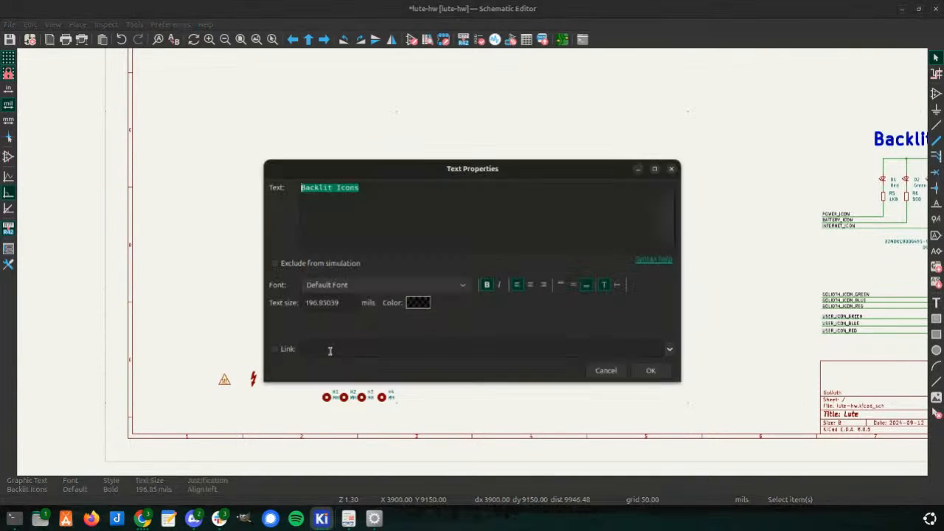
left_click(384, 287)
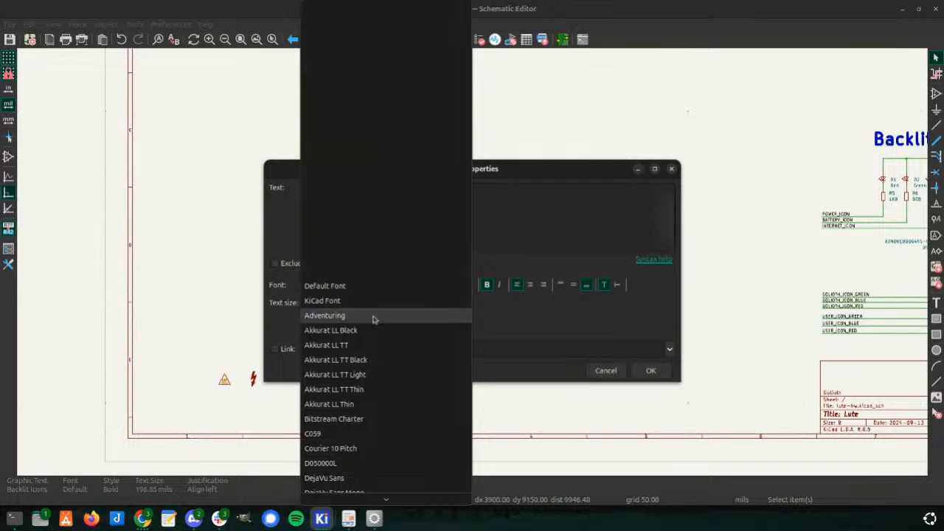
left_click(359, 463)
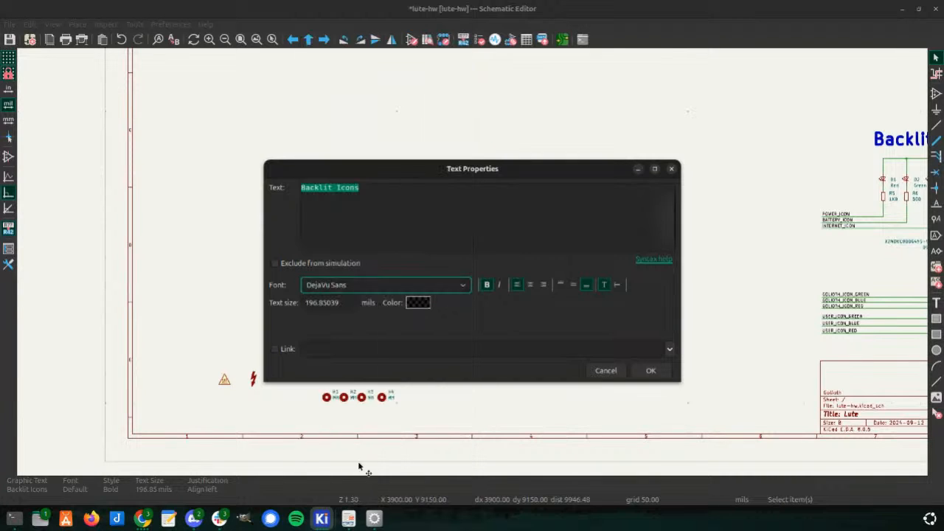
left_click(649, 371)
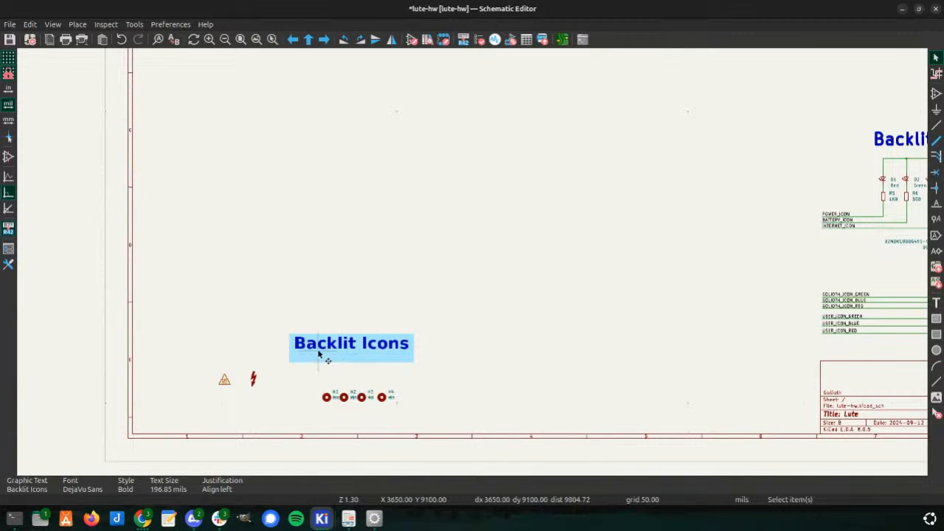
- Move the duplicated heading slightly closer to the mounting holes, centring it above them
left_click(317, 354)
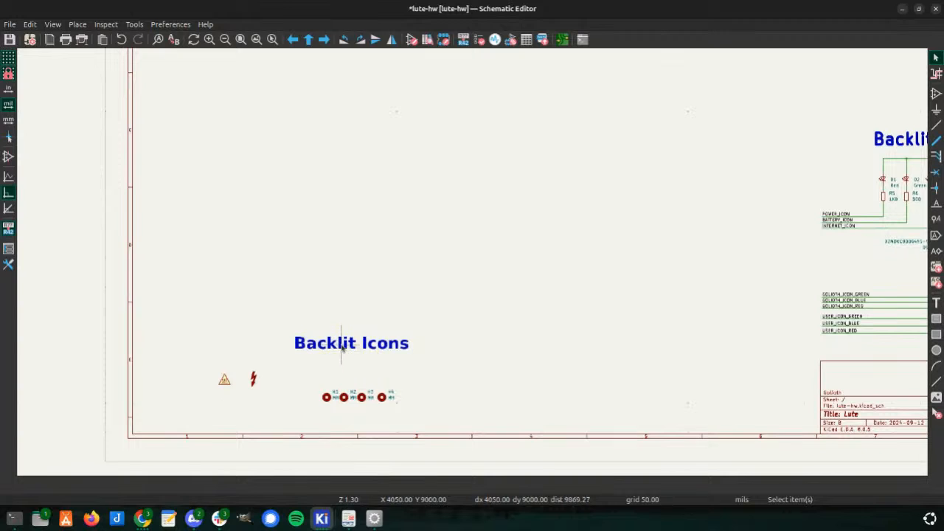
left_click(343, 348)
left_click_drag(344, 349, 308, 368)
- Set the font of the original "Backlit Icons" heading above the LED circuit to DejaVu Sans
scroll(607, 288, "down", 3)
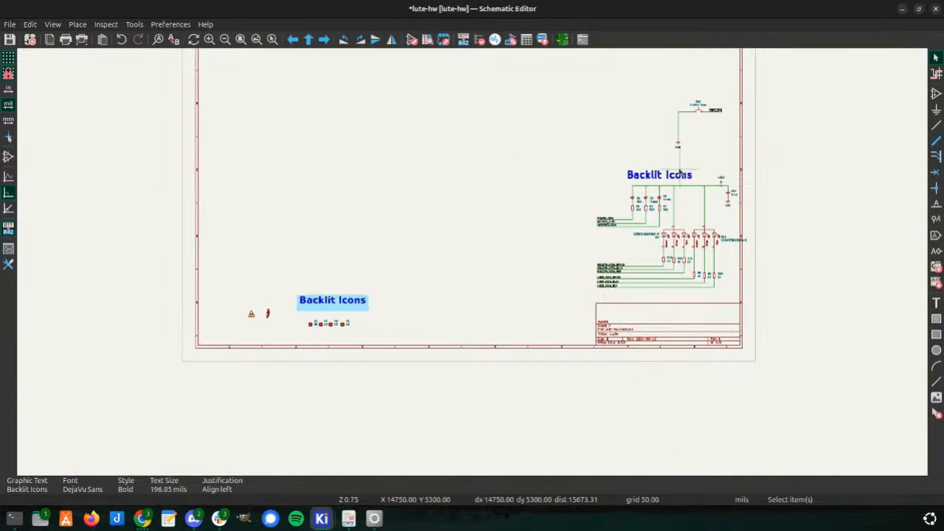
left_click(667, 177)
double_click(668, 177)
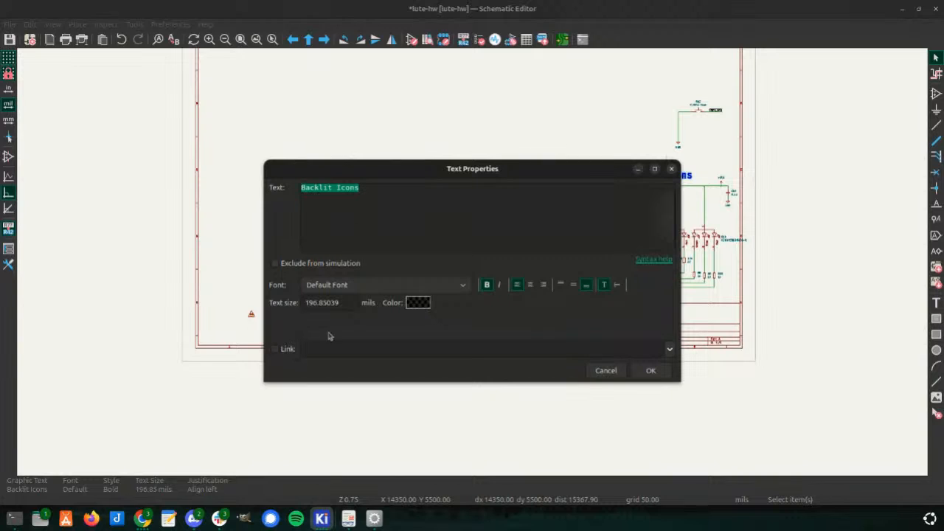
left_click(351, 285)
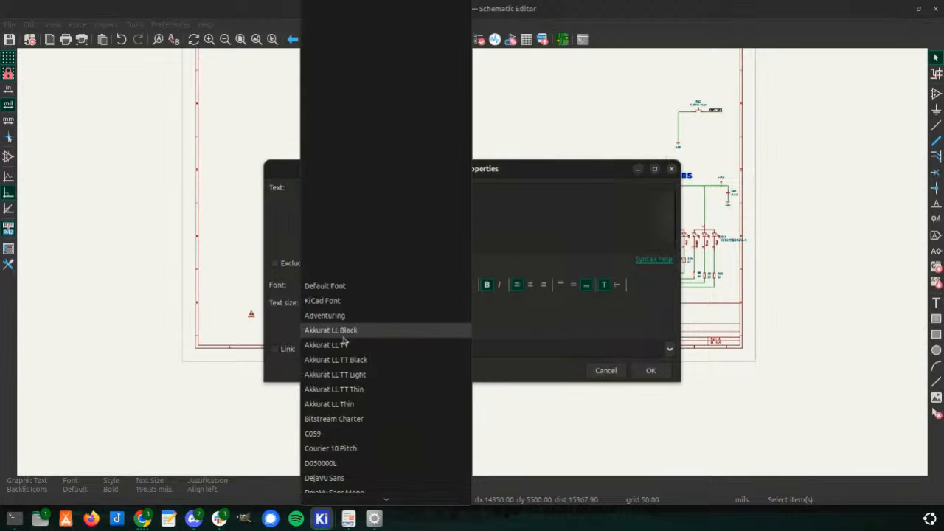
left_click(327, 479)
left_click(651, 370)
- Delete the SW2 push-button circuit with its USER_BTN label and GND connection above the Backlit Icons block
scroll(480, 185, "up", 4)
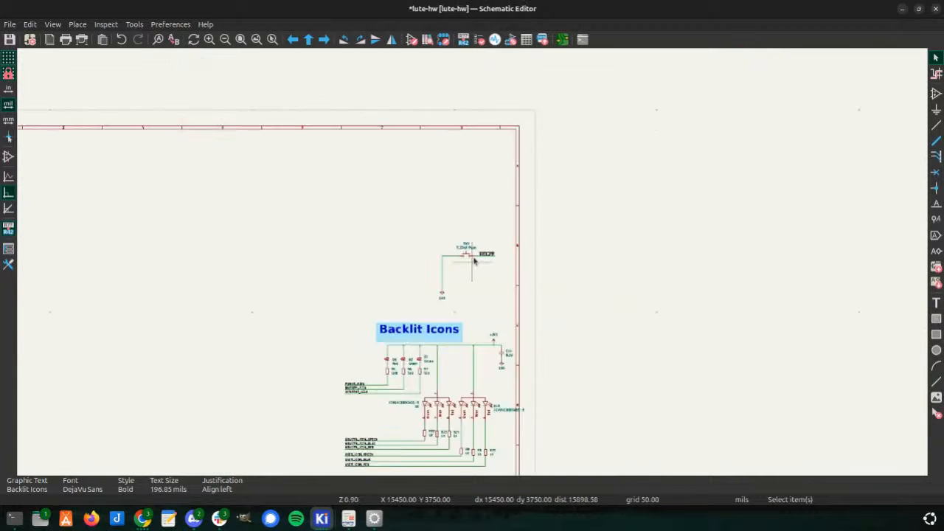
scroll(469, 265, "up", 1)
scroll(480, 379, "down", 3)
left_click_drag(496, 391, 331, 213)
key("Delete")
scroll(339, 371, "down", 4)
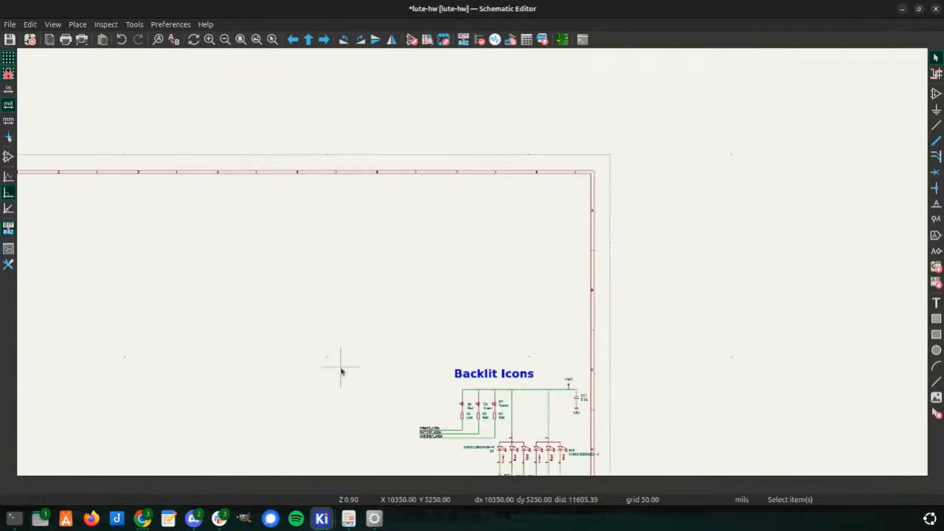
- Move the entire Backlit Icons circuit with its heading down beside the mounting holes, above the sheet's lower border
left_click_drag(537, 75, 905, 336)
key("m")
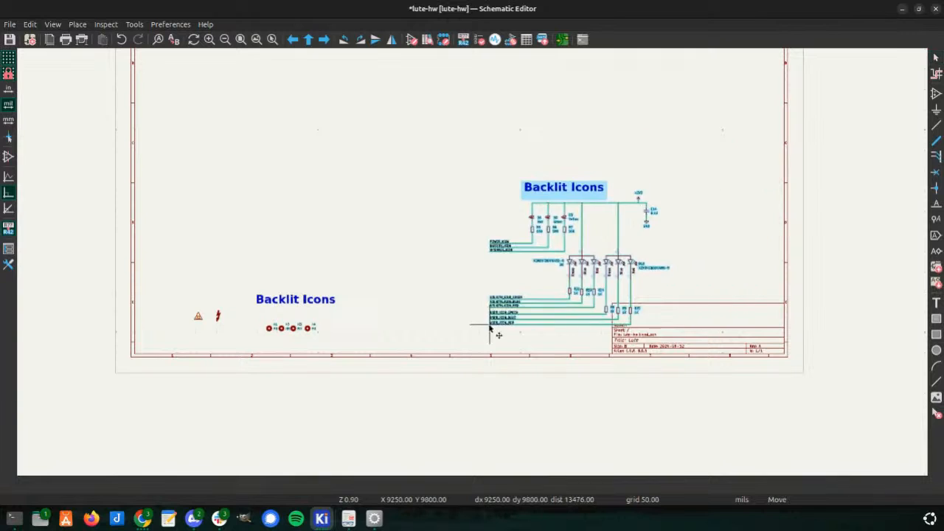
left_click(397, 346)
scroll(472, 266, "up", 4)
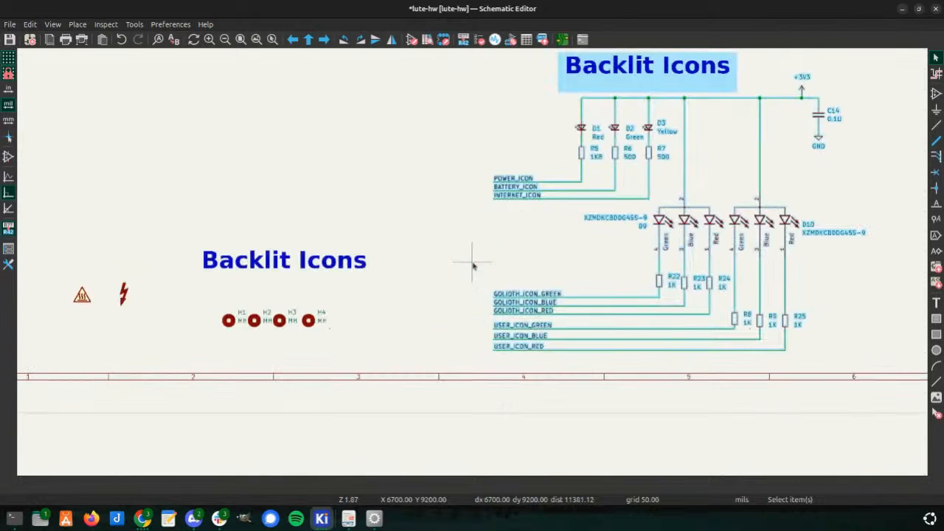
scroll(472, 266, "down", 2)
scroll(472, 265, "up", 1)
scroll(473, 266, "down", 3)
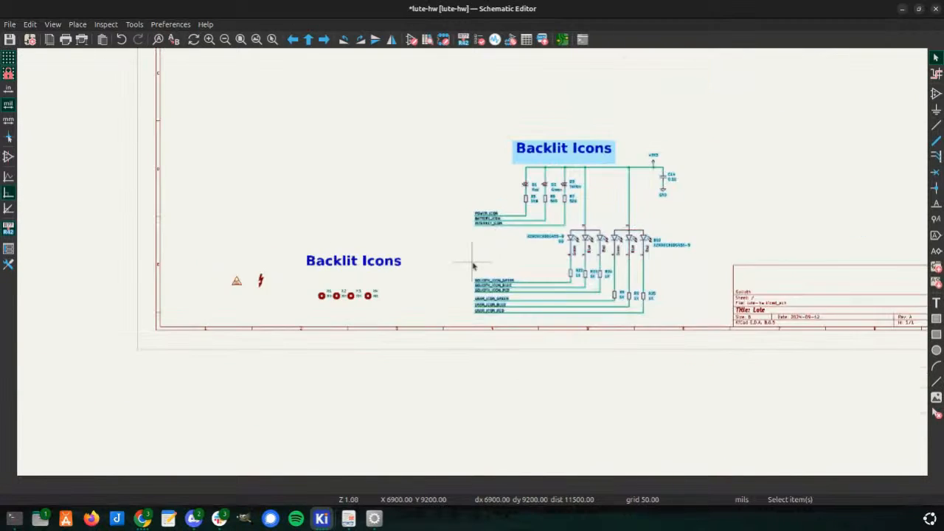
scroll(473, 265, "up", 4)
scroll(480, 264, "down", 2)
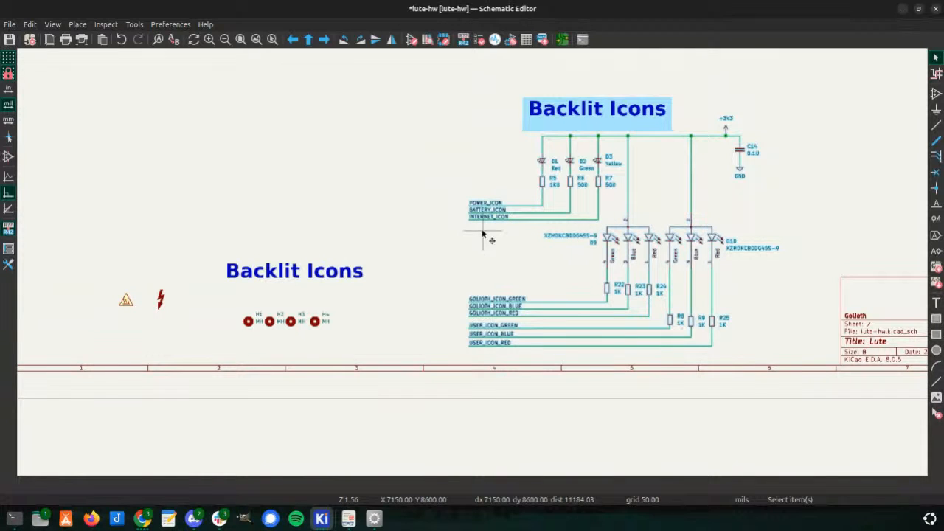
scroll(483, 234, "down", 3)
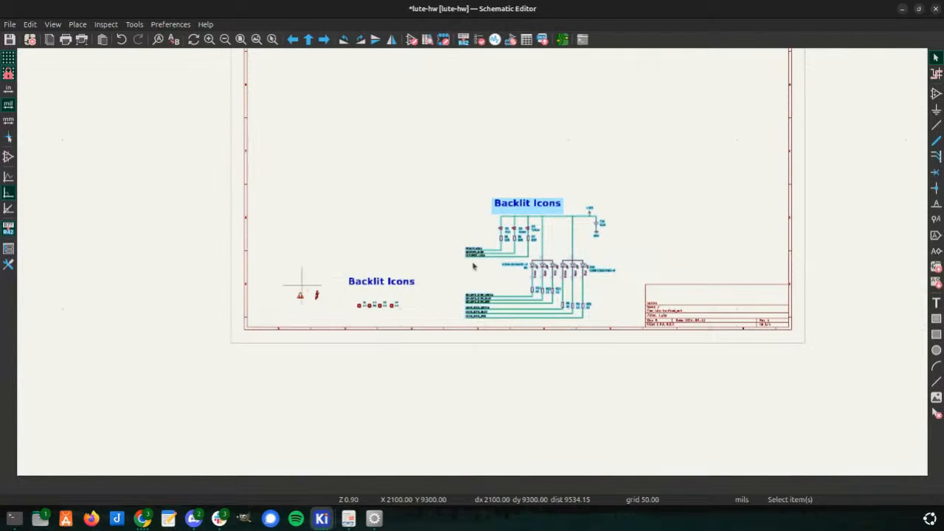
- Examine the symbol properties and footprint assignments of the hot-surface and lightning-flash symbols beside the mounting holes
scroll(303, 291, "up", 4)
double_click(459, 281)
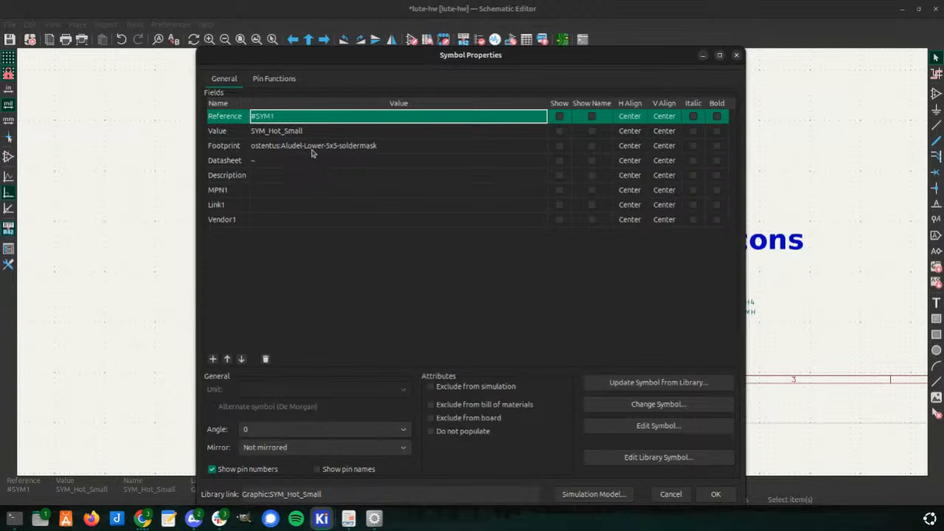
key("Escape")
double_click(464, 283)
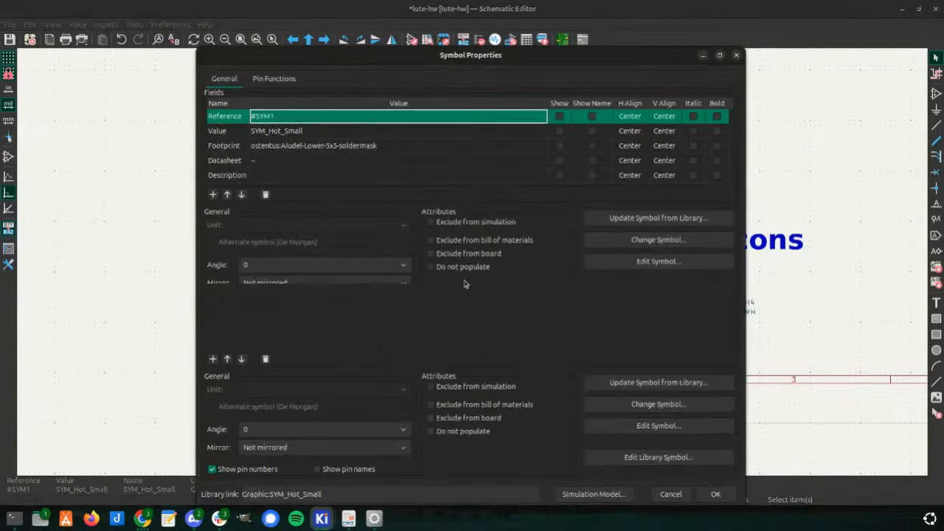
key("Escape")
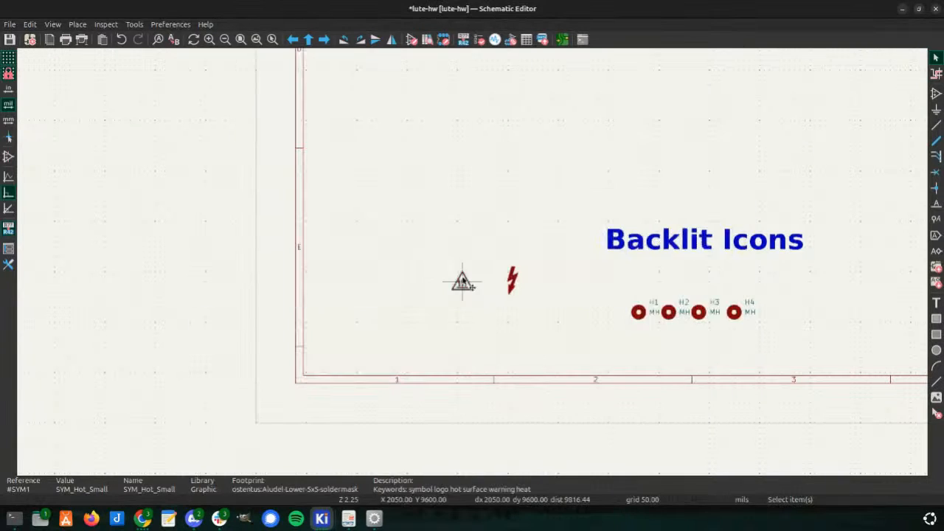
double_click(509, 283)
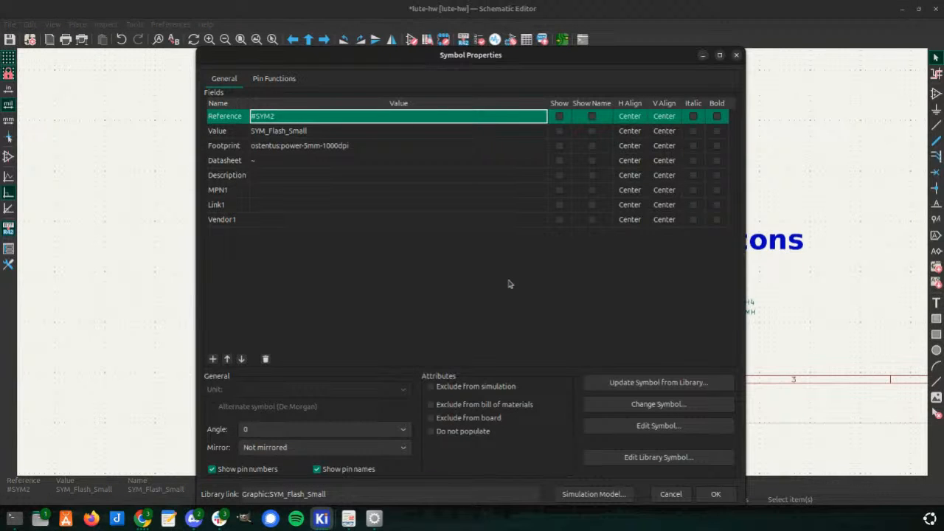
key("Escape")
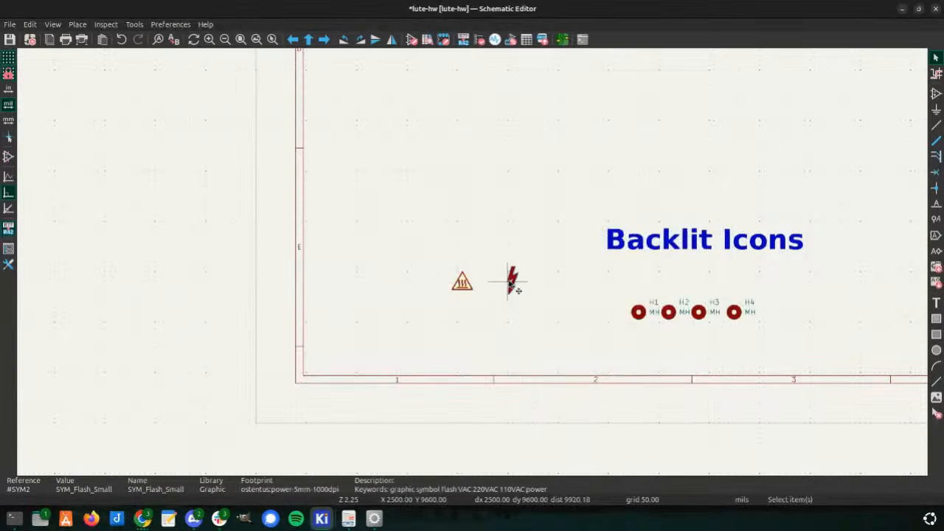
- Inspect the hot-surface and flash symbols up close and compare them with the remaining Backlit Icons circuit
scroll(487, 266, "down", 2)
scroll(479, 262, "up", 5)
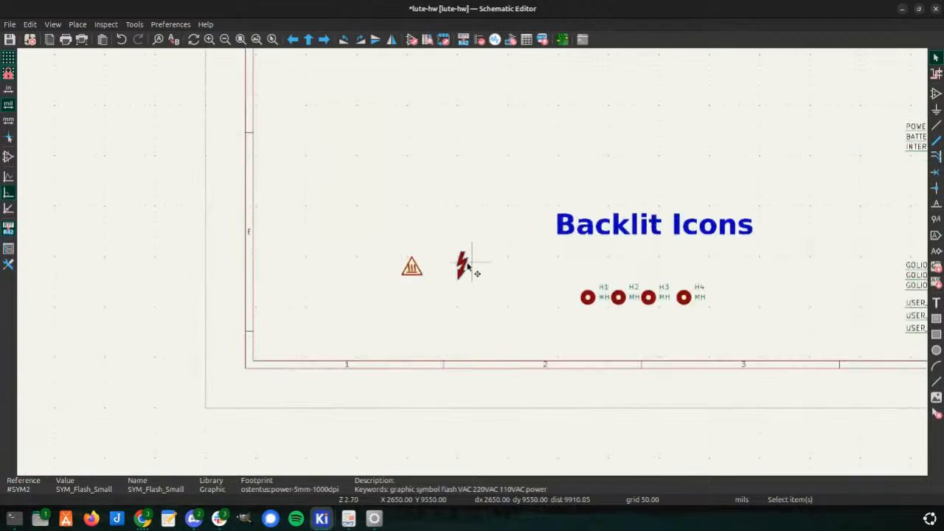
scroll(475, 266, "down", 4)
scroll(476, 260, "up", 1)
scroll(477, 262, "up", 3)
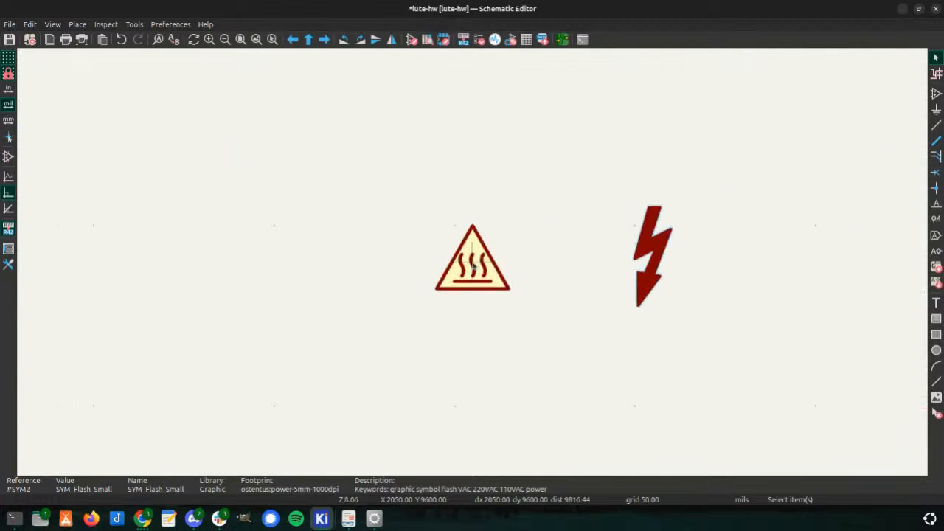
scroll(476, 264, "down", 3)
left_click(474, 265)
scroll(474, 266, "down", 3)
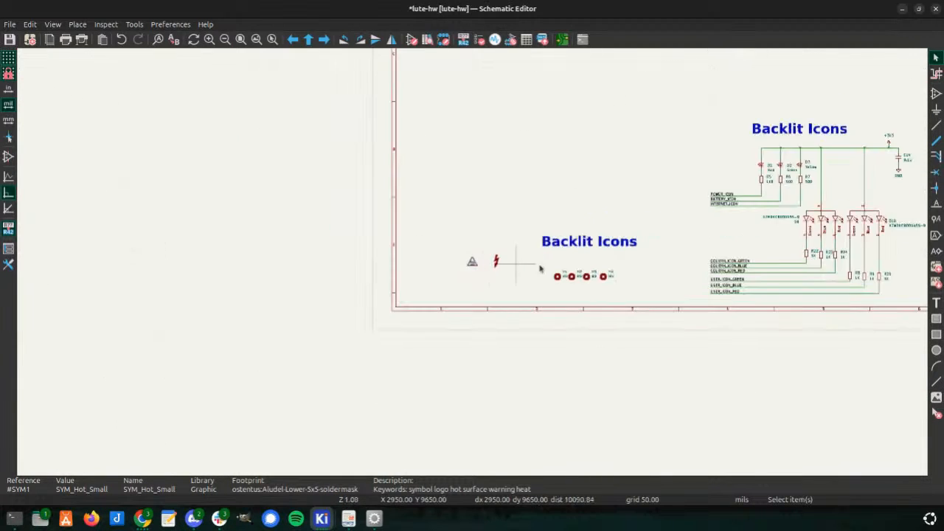
scroll(473, 267, "up", 3)
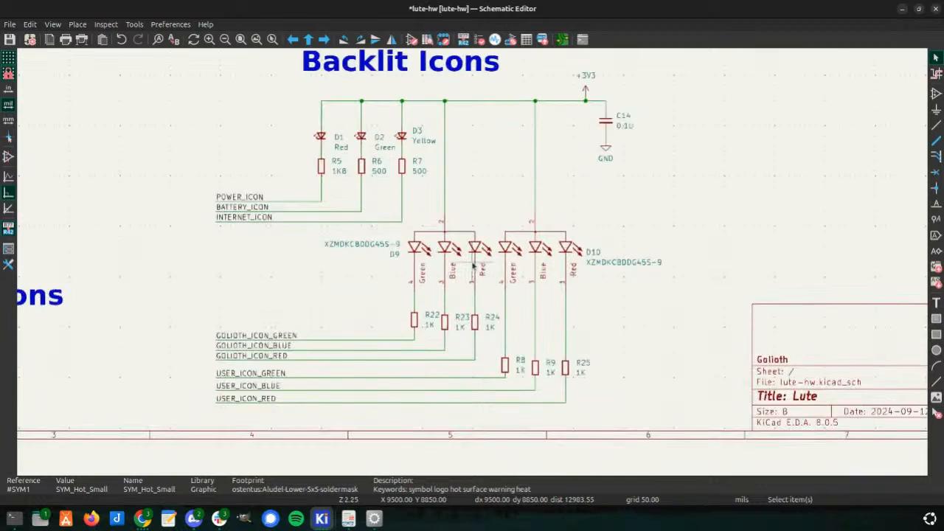
scroll(473, 265, "down", 3)
scroll(475, 266, "up", 4)
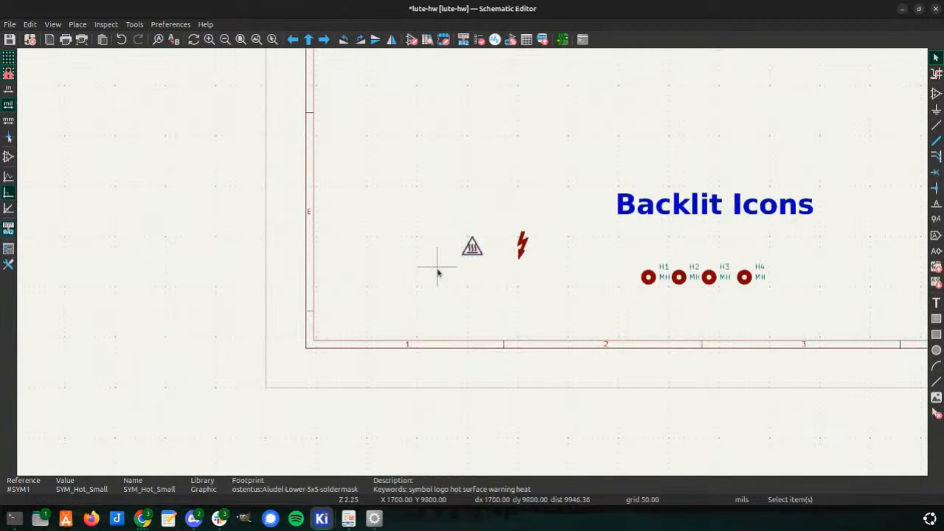
key("Escape")
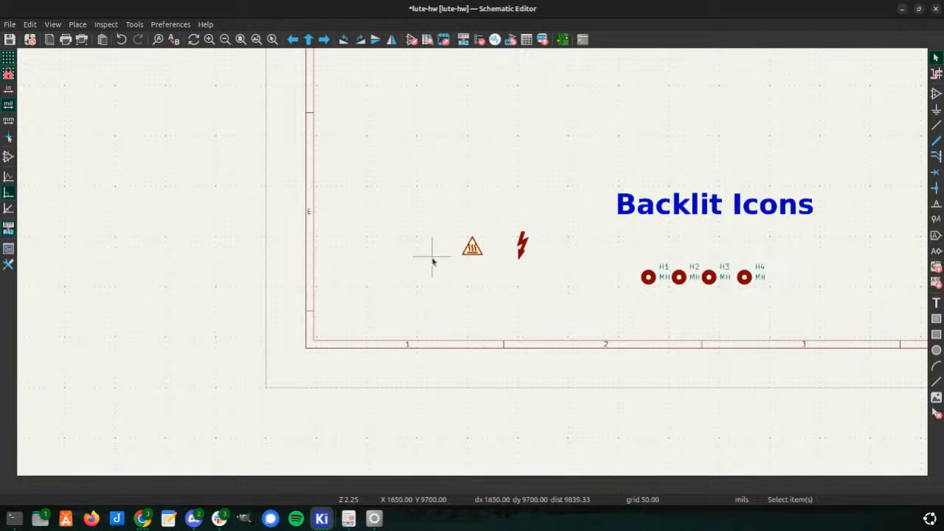
scroll(479, 247, "up", 8)
scroll(479, 248, "down", 7)
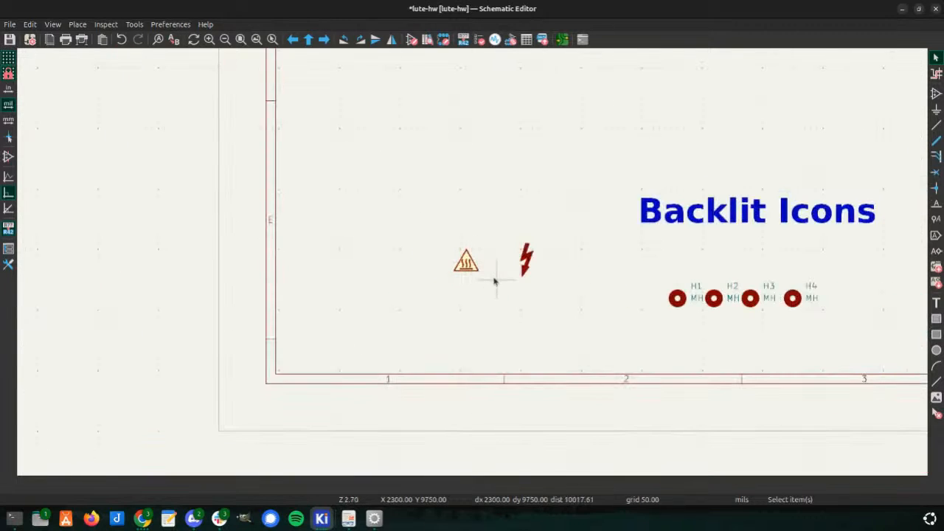
- Switch to the PCB Editor and its 3D Viewer and examine the five backlit icons along the board's lower edge
key("alt+Tab")
scroll(421, 274, "up", 2)
scroll(351, 272, "down", 3)
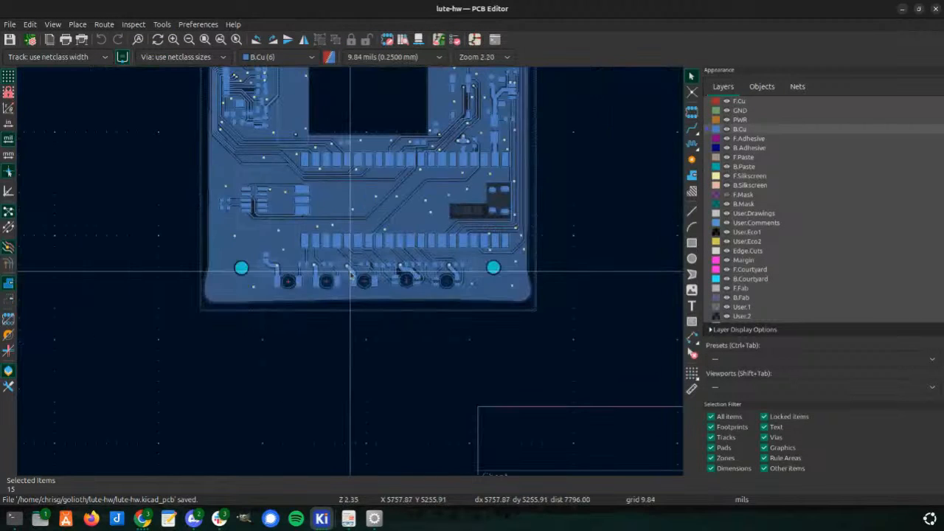
key("alt+Tab")
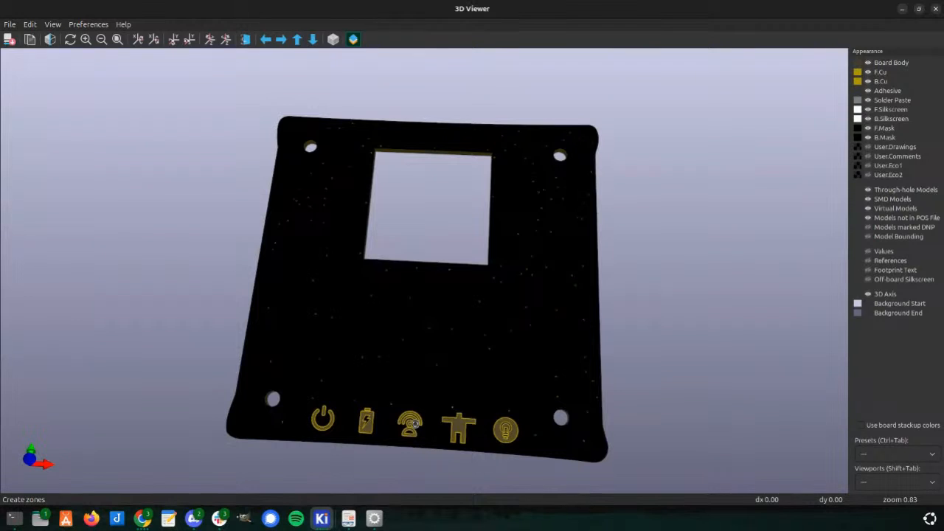
scroll(463, 446, "up", 2)
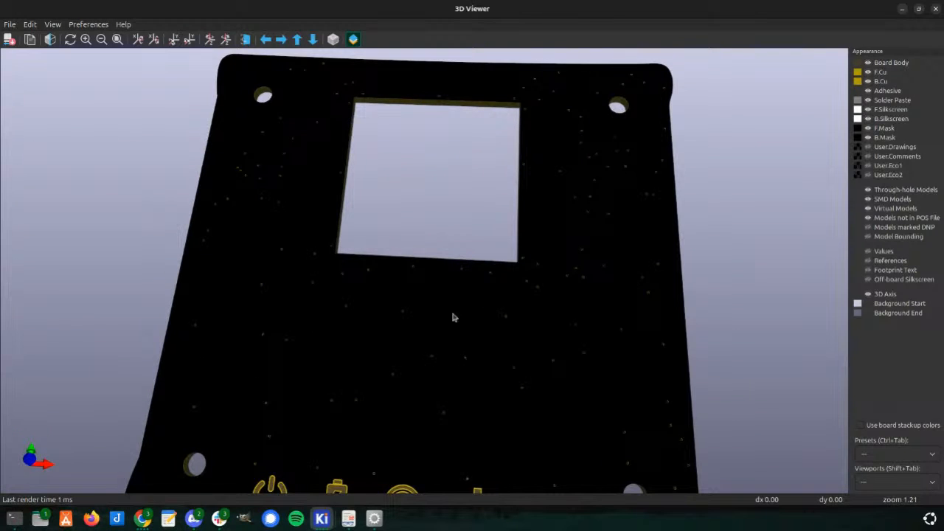
middle_click_drag(463, 403, 463, 369)
middle_click_drag(482, 459, 469, 289)
scroll(469, 326, "up", 2)
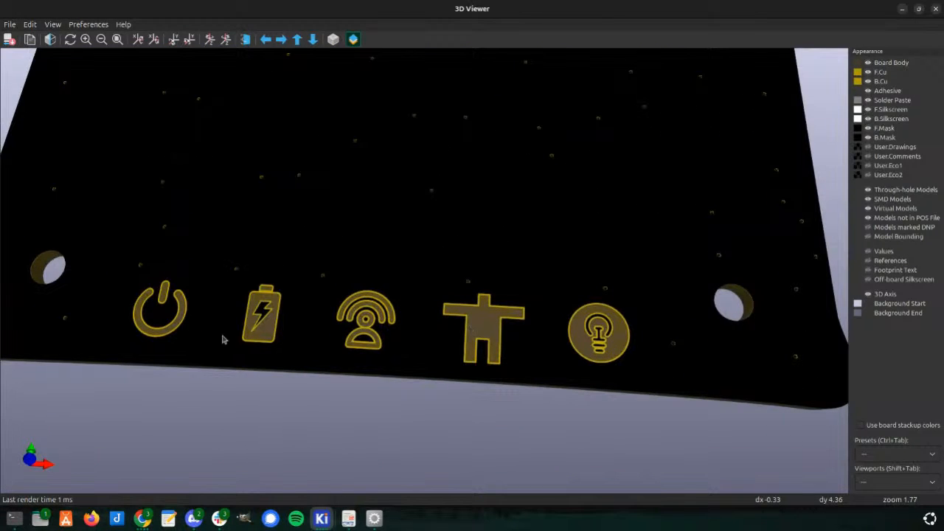
scroll(214, 335, "down", 3)
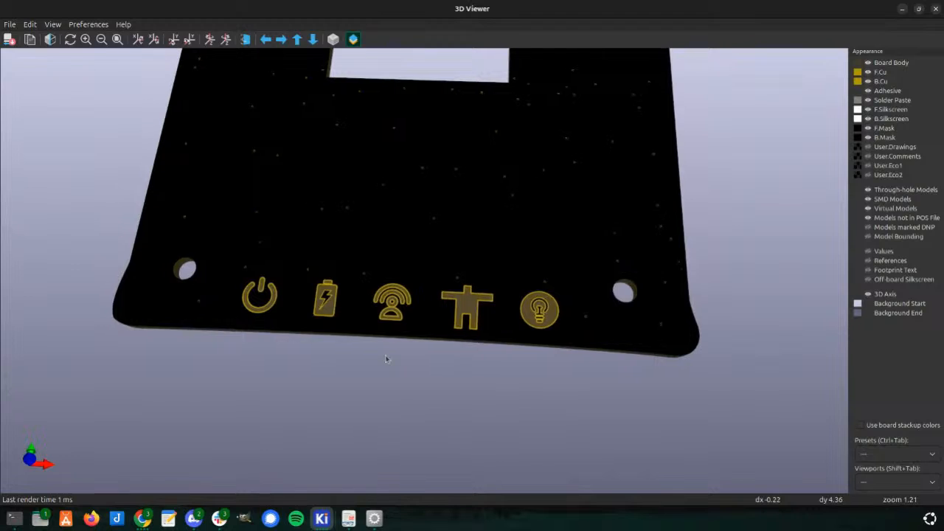
- Return to the Schematic Editor and undo every edit, bringing back all deleted circuit blocks and headings
key("alt+Tab")
key("alt+Tab")
scroll(472, 263, "down", 4)
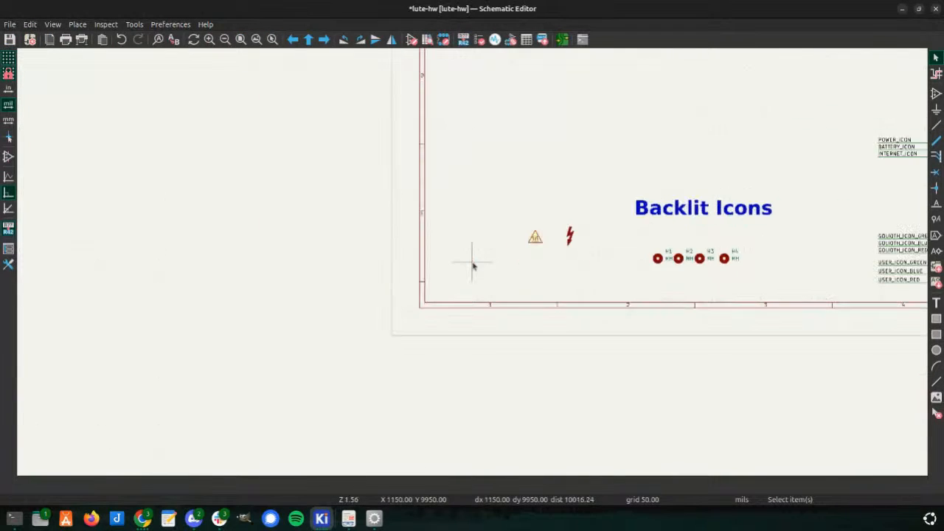
key("ctrl+z")
key("ctrl+z")
key("ctrl+z")
key("ctrl+z")
key("ctrl+z")
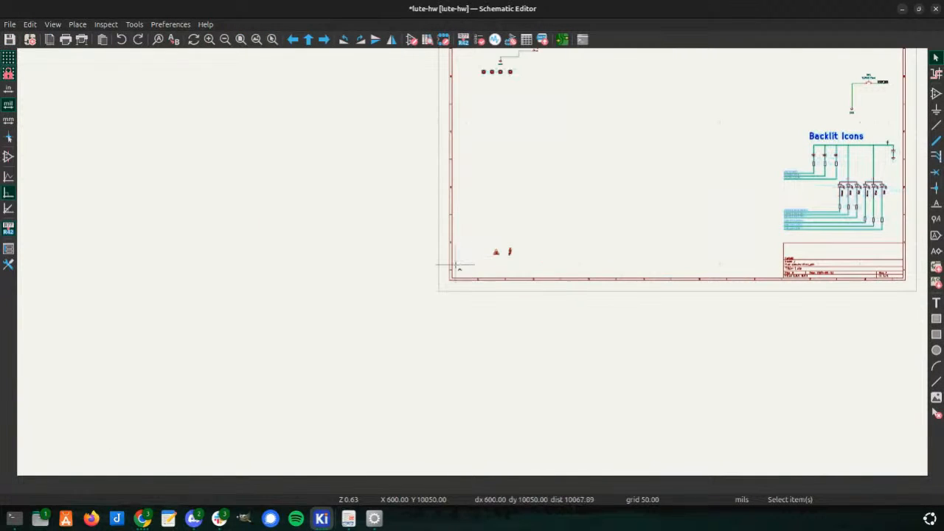
key("ctrl+z")
key("ctrl+z")
key("ctrl+z")
key("ctrl+z")
key("ctrl+z")
key("ctrl+z")
key("ctrl+z")
key("ctrl+z")
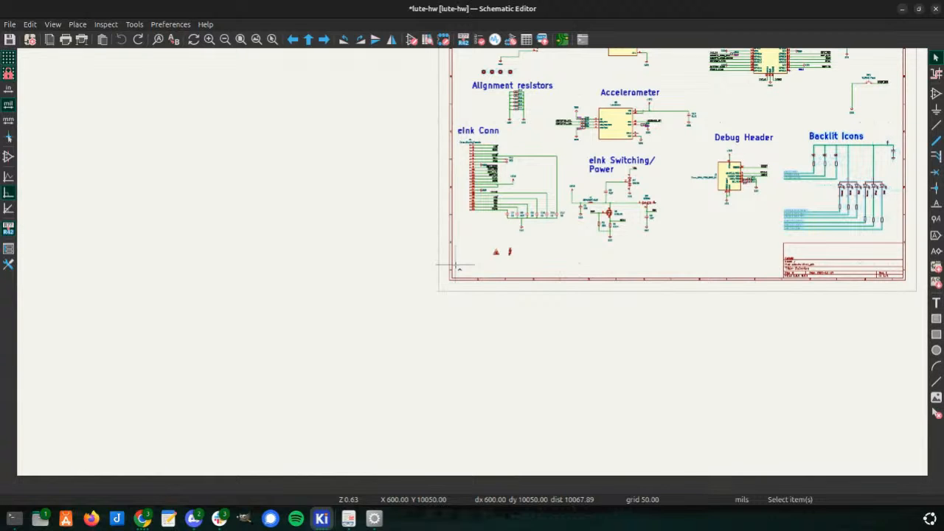
- Select the hot-surface symbol in the schematic, then switch to the PCB Editor and inspect the icons on the F.Cu layer
scroll(458, 269, "down", 3)
scroll(485, 274, "up", 3)
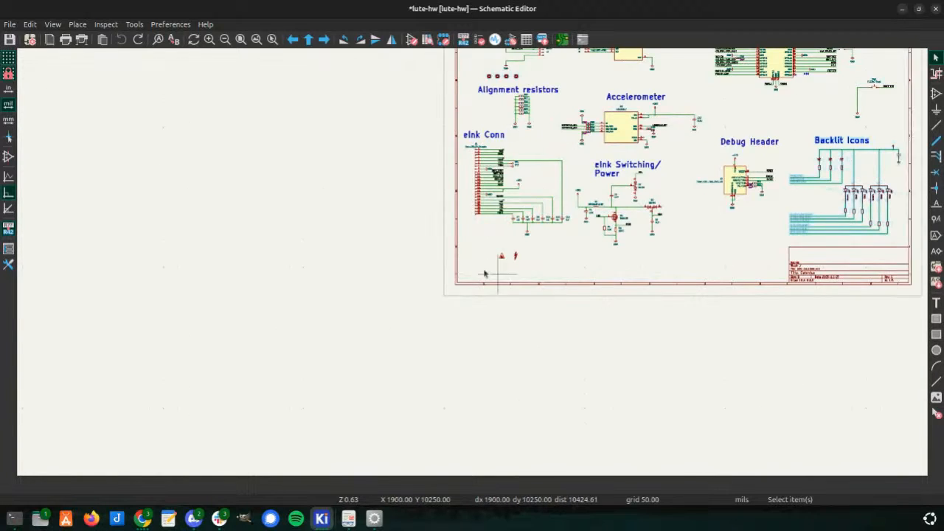
scroll(484, 273, "up", 6)
left_click(411, 196)
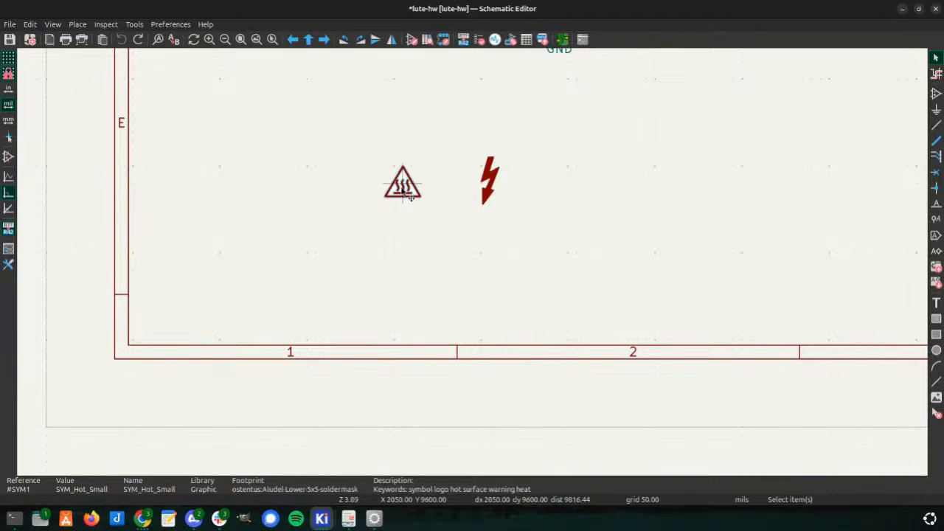
key("alt+Tab")
key("alt+Tab")
key("alt+Tab")
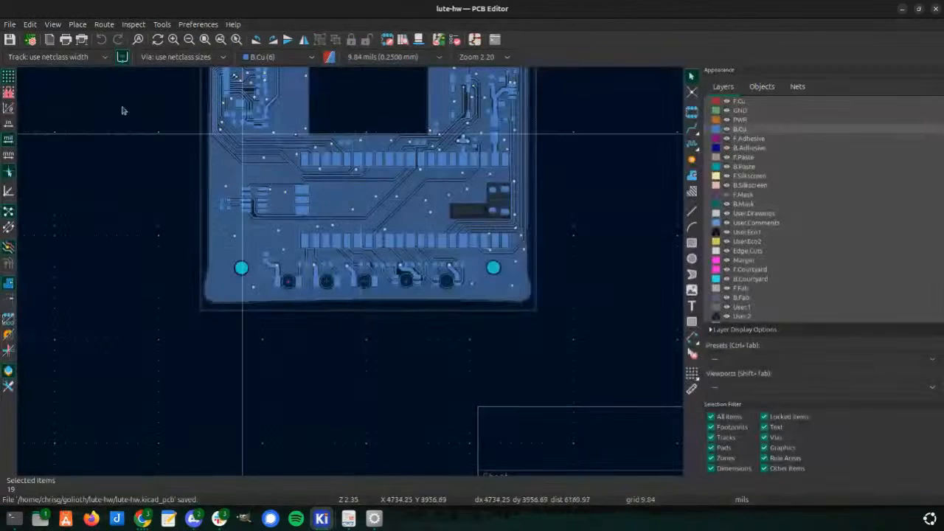
key("Page_Up")
scroll(387, 266, "up", 5)
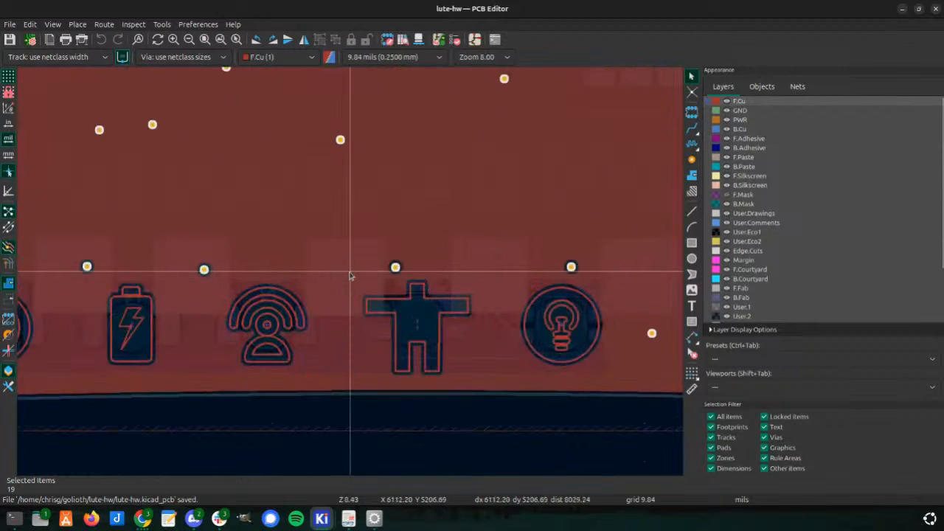
- Examine the group properties and members of the person, light-bulb and wireless-signal icons on the front copper
left_click(402, 326)
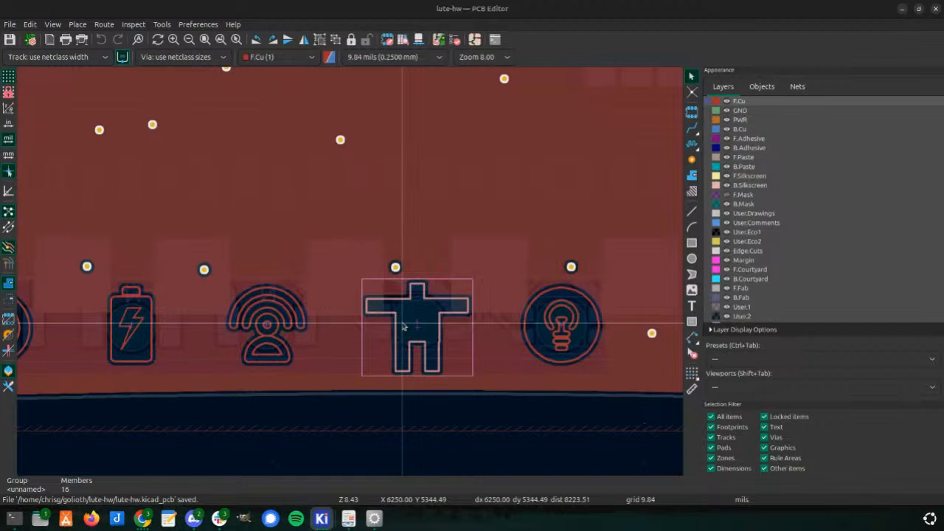
double_click(403, 327)
key("Escape")
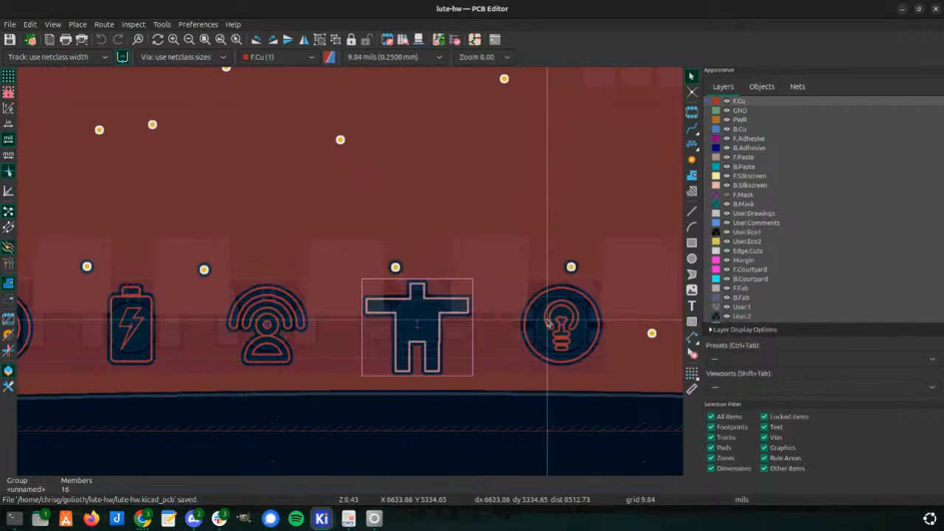
double_click(547, 322)
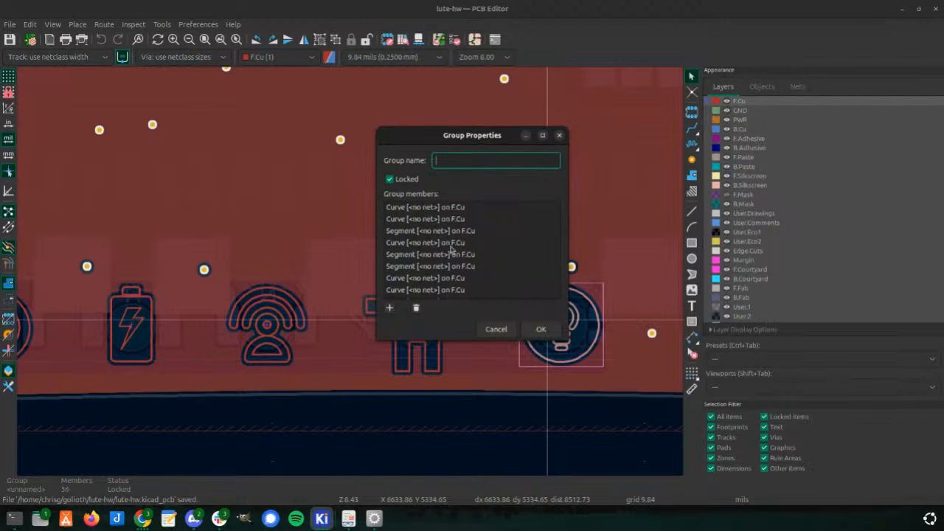
scroll(453, 248, "down", 5)
key("Escape")
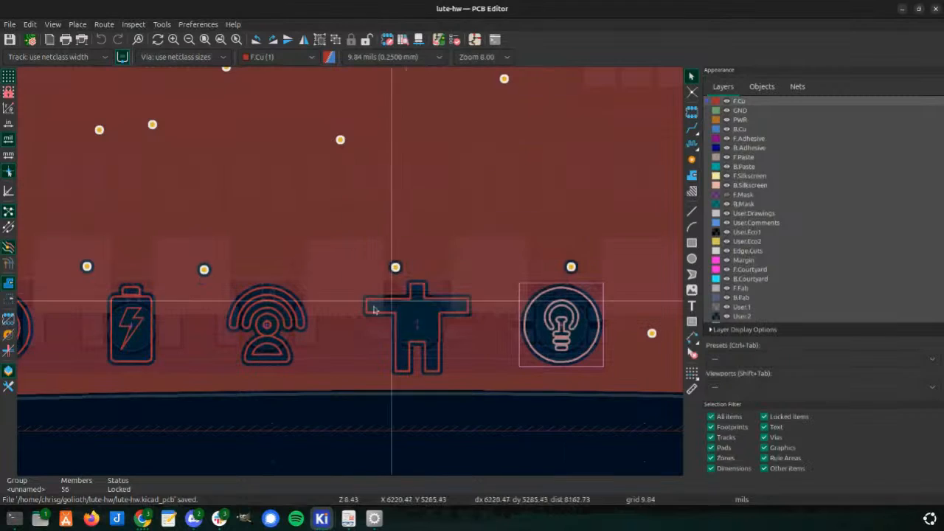
double_click(296, 314)
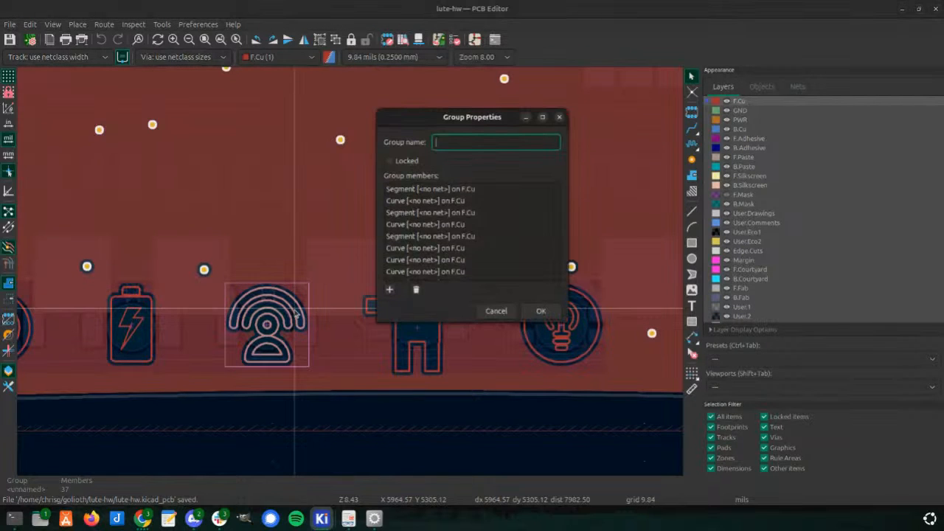
scroll(484, 231, "down", 5)
key("Escape")
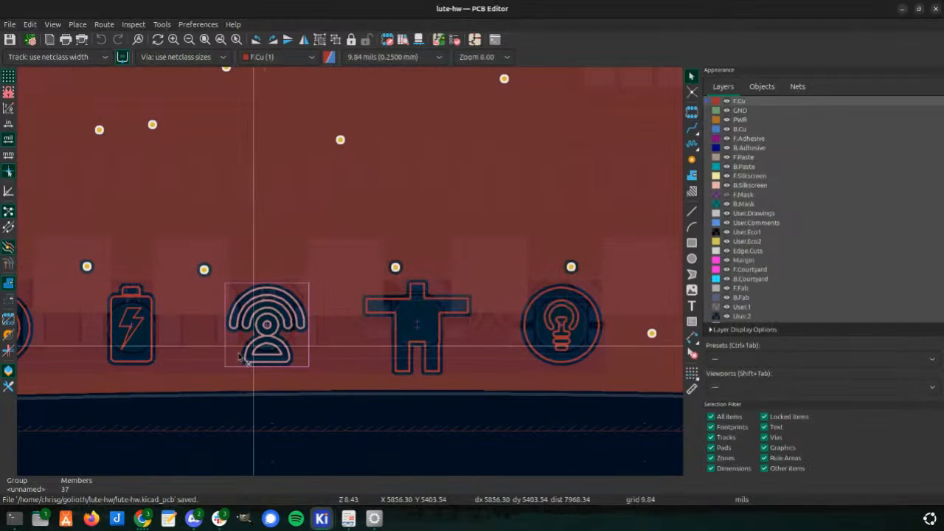
- Examine the group properties of the battery and power icons on the front copper
double_click(148, 332)
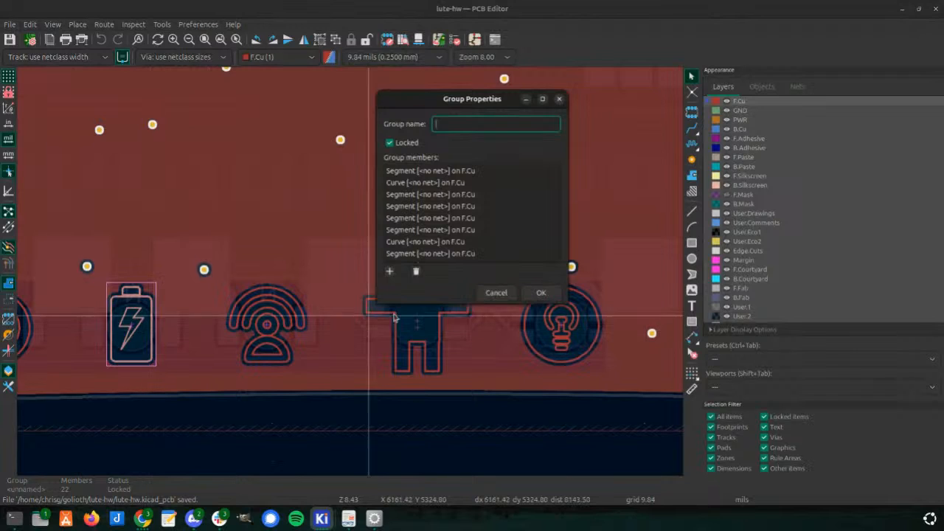
key("Escape")
scroll(174, 280, "down", 3)
scroll(354, 264, "up", 4)
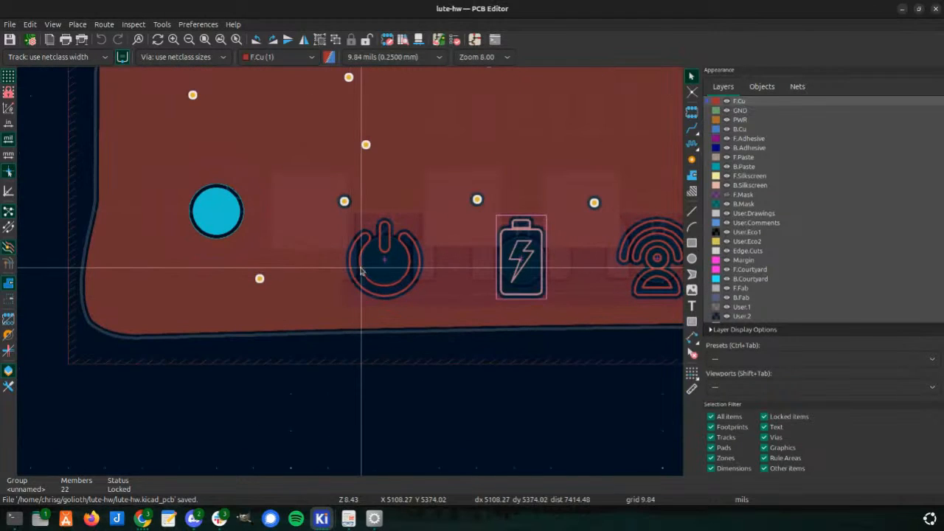
left_click(360, 271)
double_click(361, 272)
key("Escape")
scroll(352, 279, "down", 5)
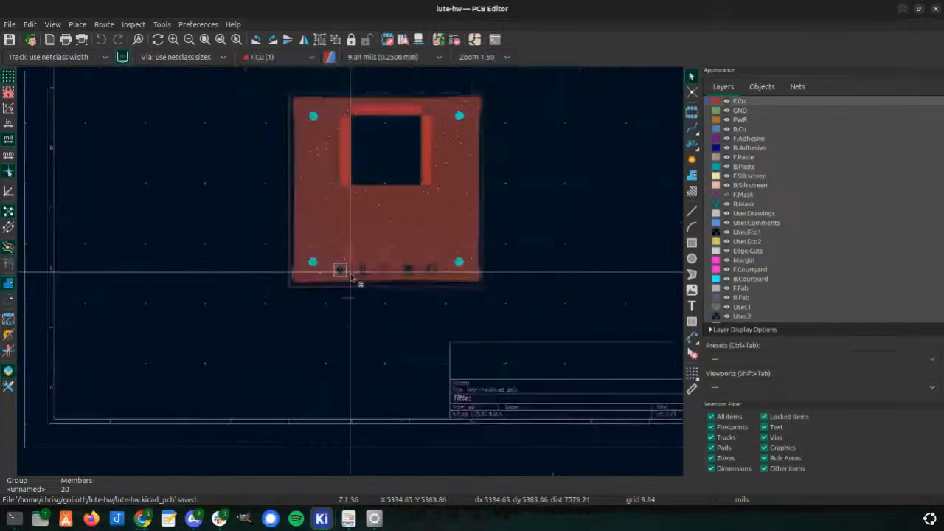
scroll(351, 274, "down", 1)
left_click(394, 280)
scroll(380, 258, "up", 5)
- Return to the Schematic Editor and reapply the circuit deletions, keeping the backlit icons circuit, the headings and the mounting holes
key("alt+Tab")
scroll(348, 275, "down", 3)
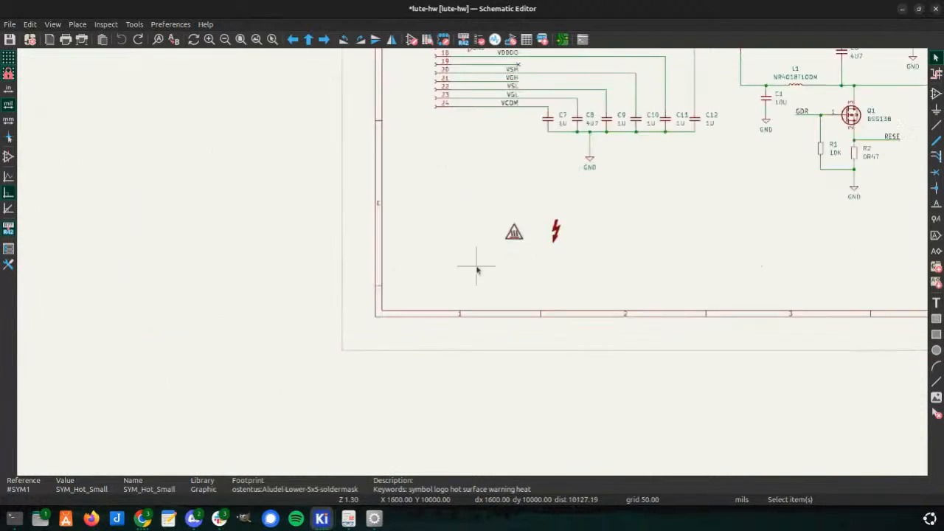
scroll(479, 270, "down", 2)
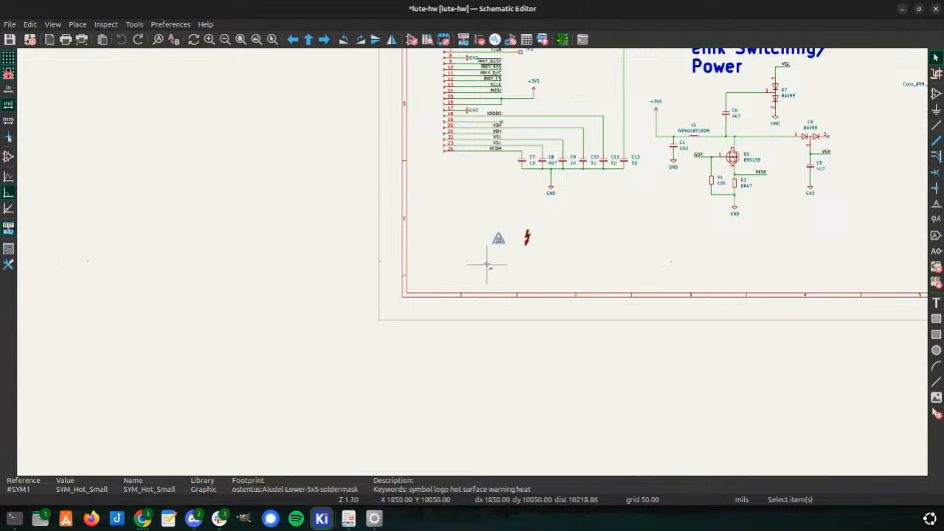
key("ctrl+z")
key("ctrl+z")
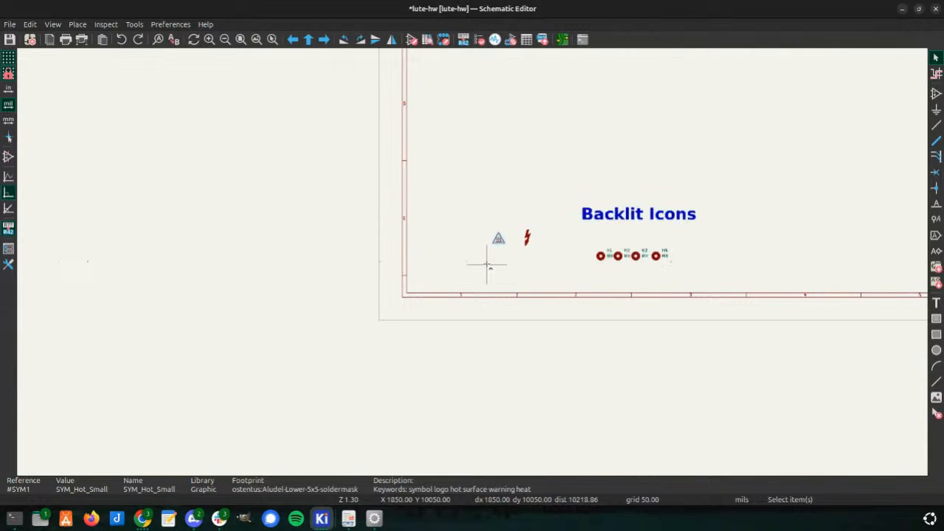
key("ctrl+z")
- Delete the hot-surface and lightning-bolt symbols beside the mounting holes and save the schematic
left_click_drag(475, 225, 583, 288)
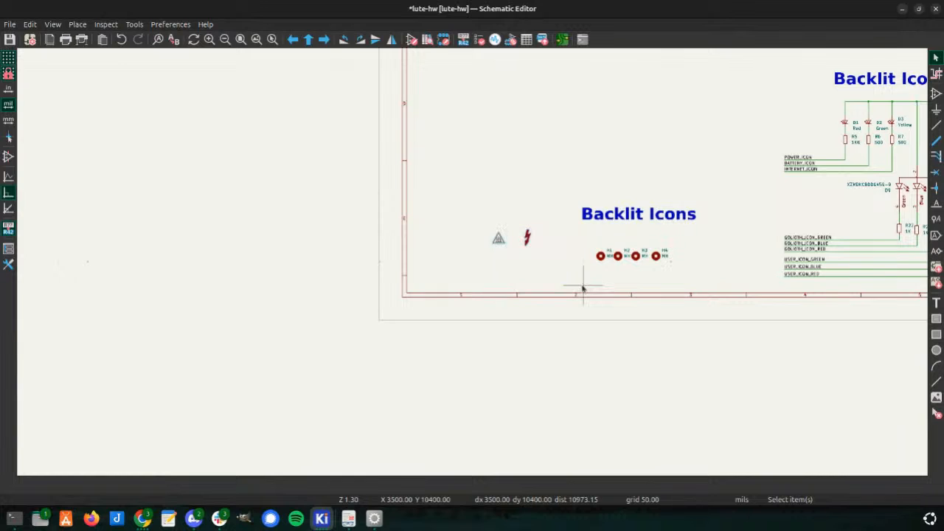
key("Delete")
scroll(583, 289, "down", 4)
middle_click_drag(462, 251, 447, 314)
scroll(441, 305, "up", 4)
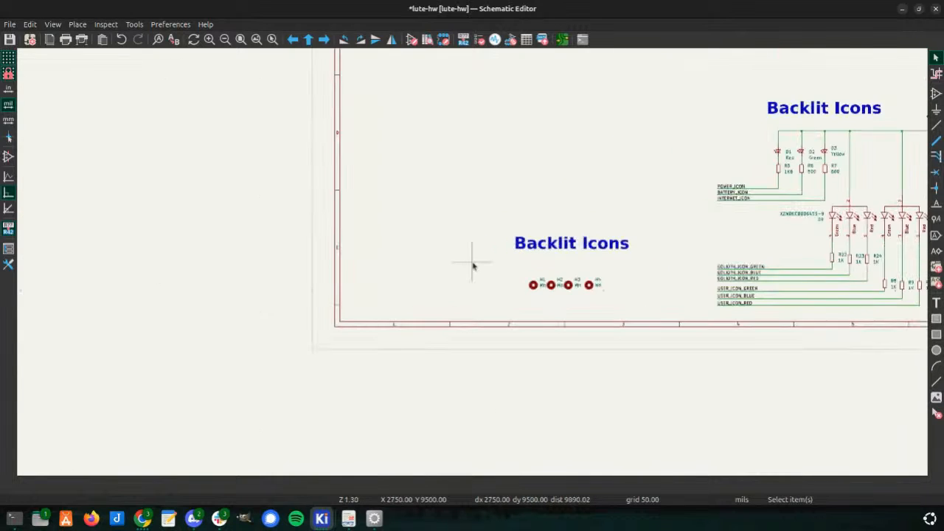
scroll(473, 266, "down", 4)
scroll(473, 265, "up", 4)
scroll(473, 266, "down", 3)
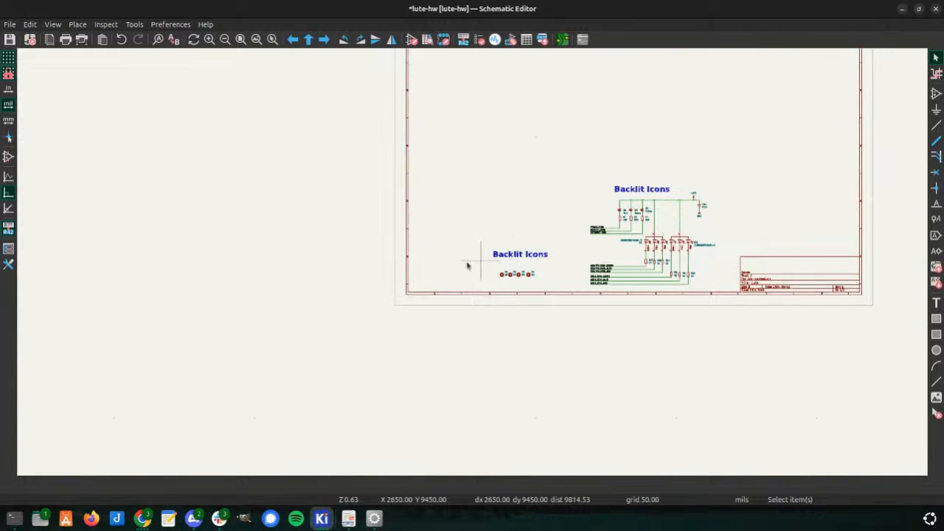
scroll(469, 265, "up", 3)
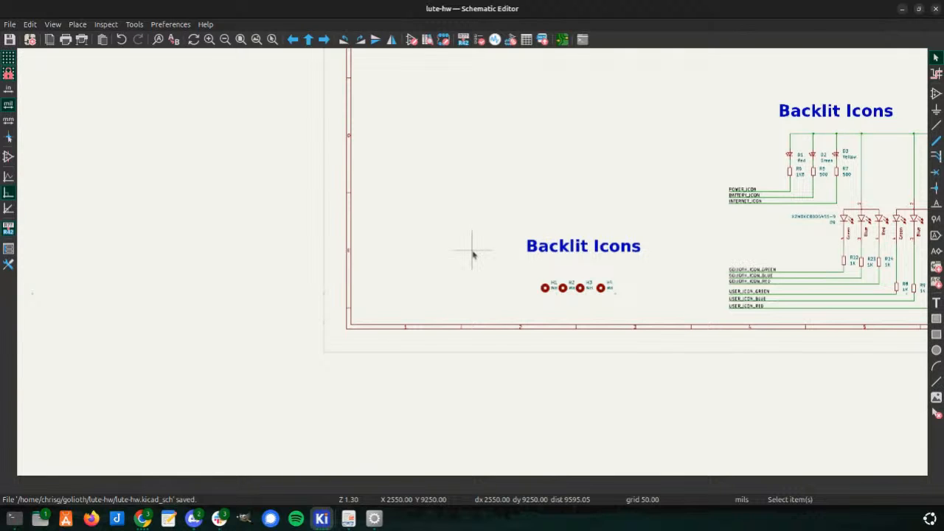
- Update the PCB from the schematic with re-linking by reference, deletion of footprints with no symbols, and footprint replacement enabled
key("F8")
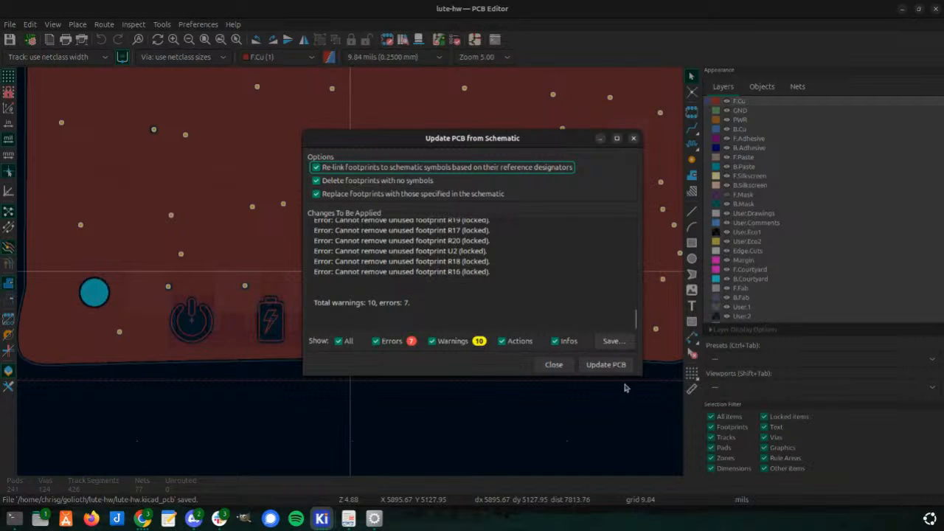
left_click(605, 364)
left_click(553, 364)
scroll(352, 273, "down", 5)
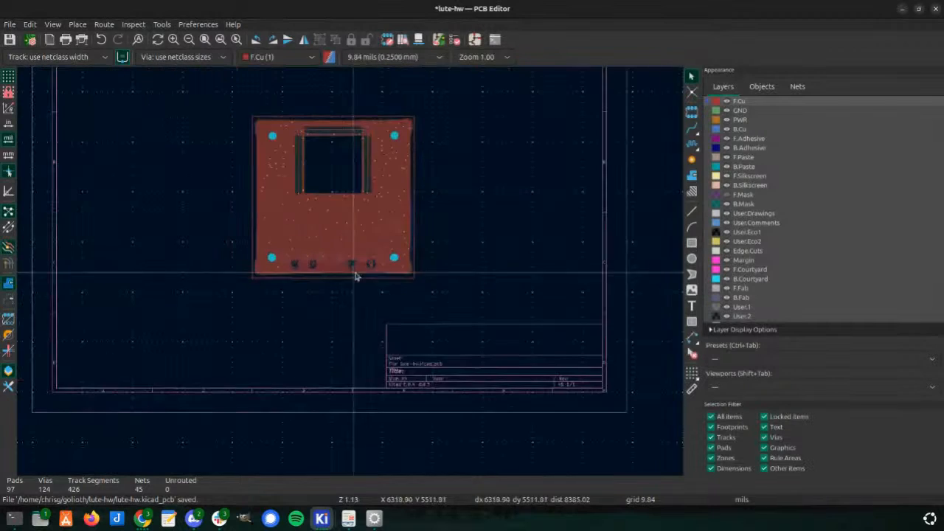
scroll(352, 270, "up", 6)
scroll(350, 273, "down", 5)
scroll(350, 273, "up", 5)
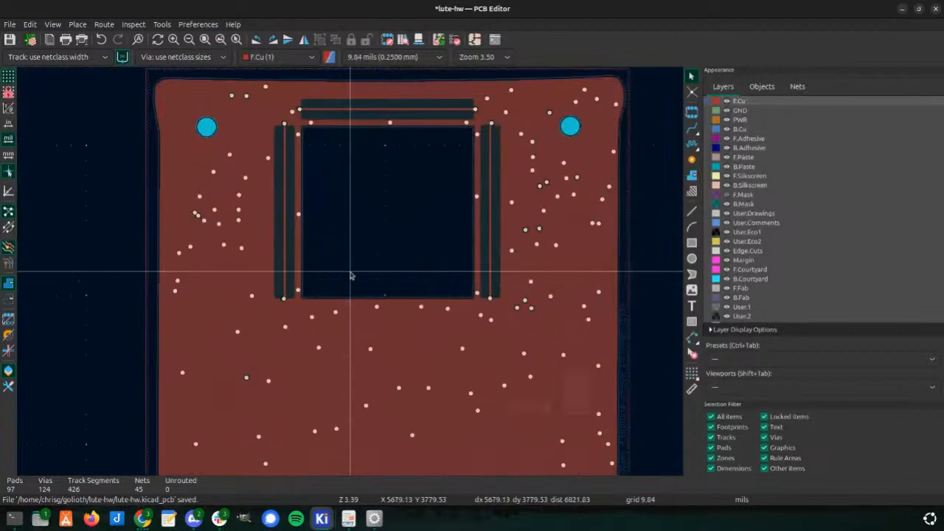
- Refill all copper zones and check the front copper across the board
key("b")
scroll(348, 270, "up", 3)
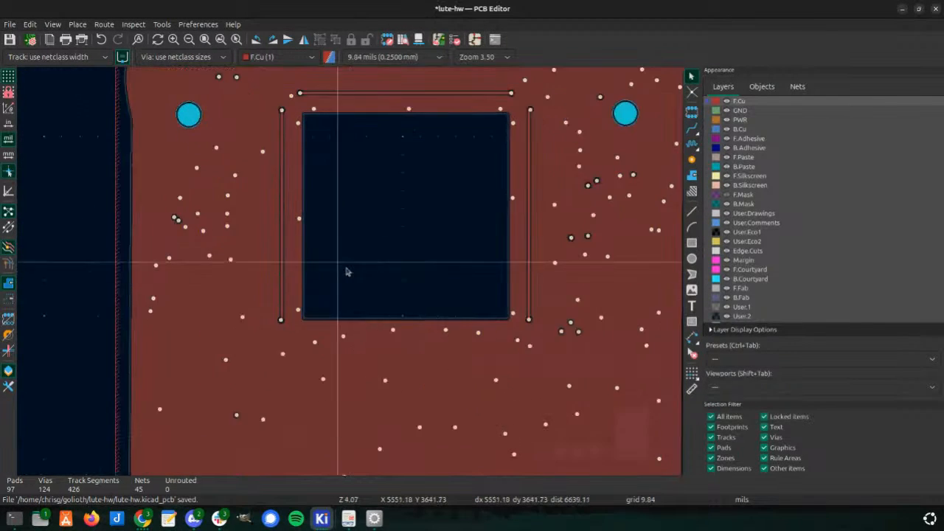
scroll(387, 303, "down", 5)
scroll(351, 276, "down", 2)
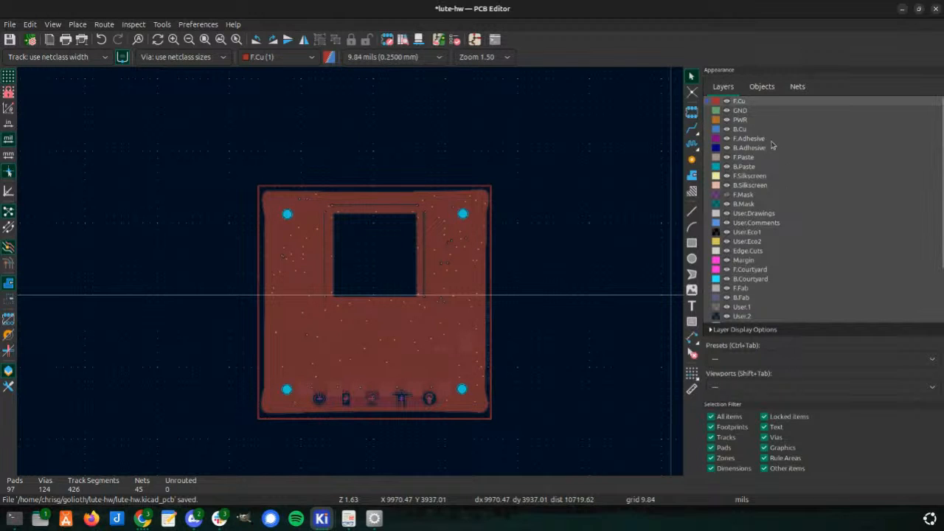
- Make B.Cu the active layer and delete the locked Pico module footprint U2 from the back of the board
key("Page_Down")
scroll(362, 389, "up", 4)
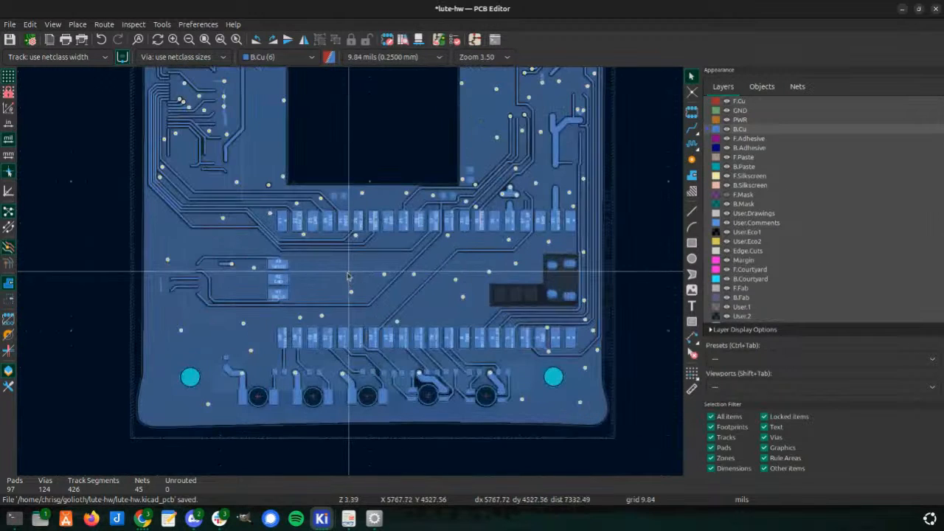
left_click(345, 278)
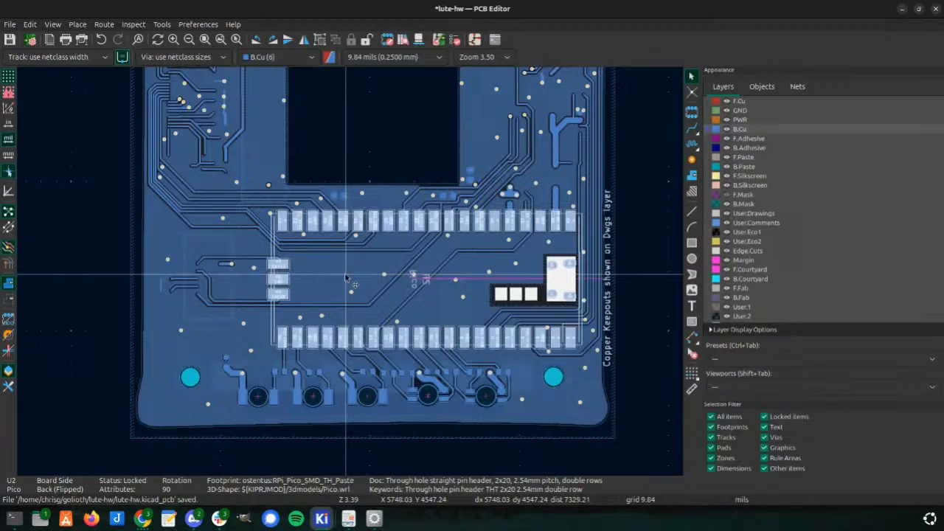
key("Delete")
left_click(398, 287)
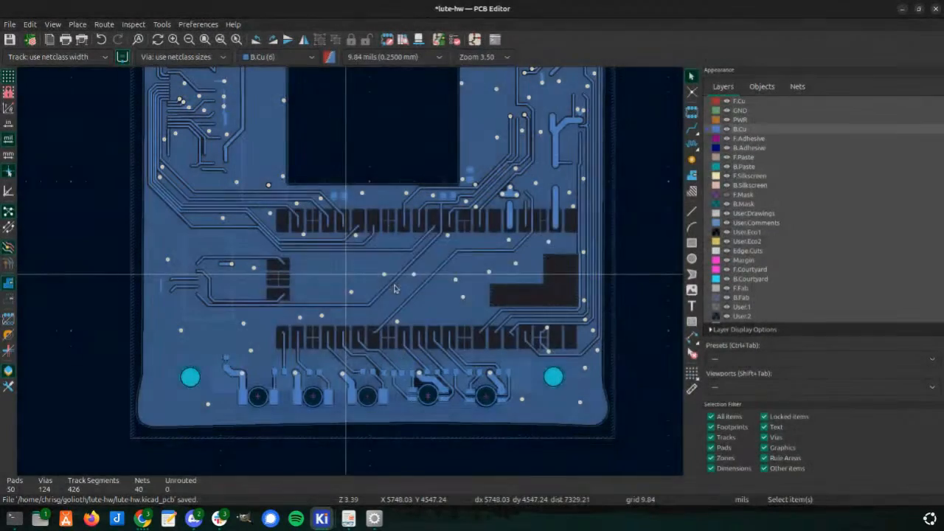
- Examine the leftover traces and vias on the back copper around the display cutout and the Pico area
scroll(344, 274, "up", 2)
scroll(281, 274, "down", 4)
scroll(254, 177, "up", 5)
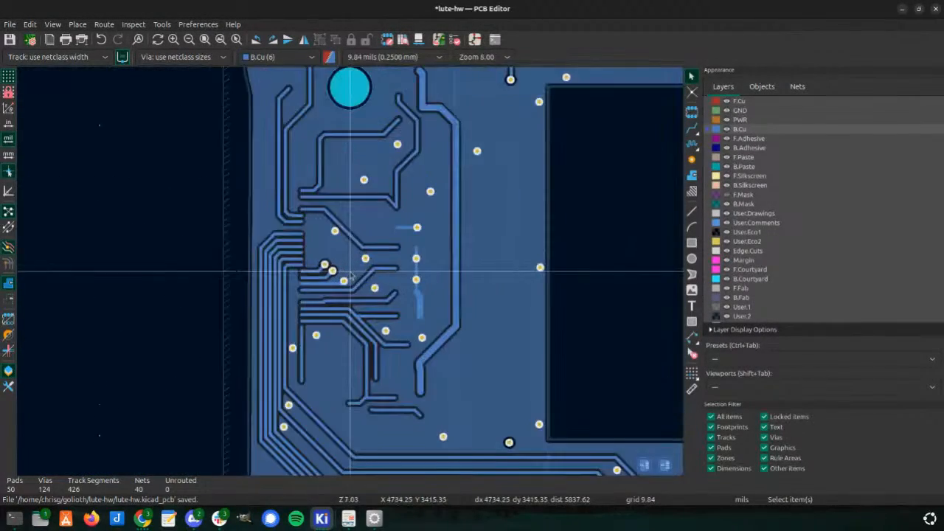
scroll(312, 273, "down", 3)
scroll(483, 325, "down", 3)
scroll(351, 273, "up", 3)
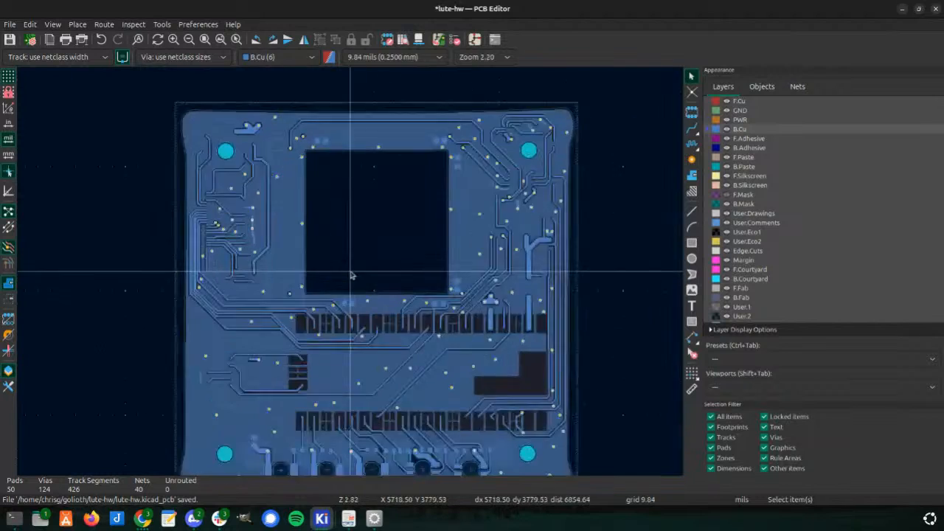
middle_click_drag(382, 289, 387, 178)
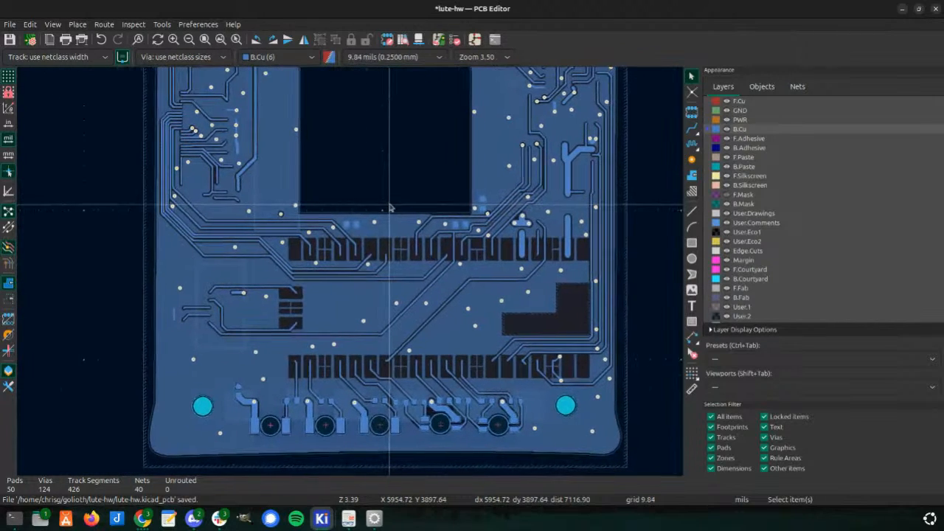
- Filter a whole-board selection to tracks and vias only, delete them, and refill all copper zones
scroll(387, 177, "down", 4)
scroll(207, 157, "up", 1)
left_click_drag(207, 157, 522, 428)
right_click(372, 295)
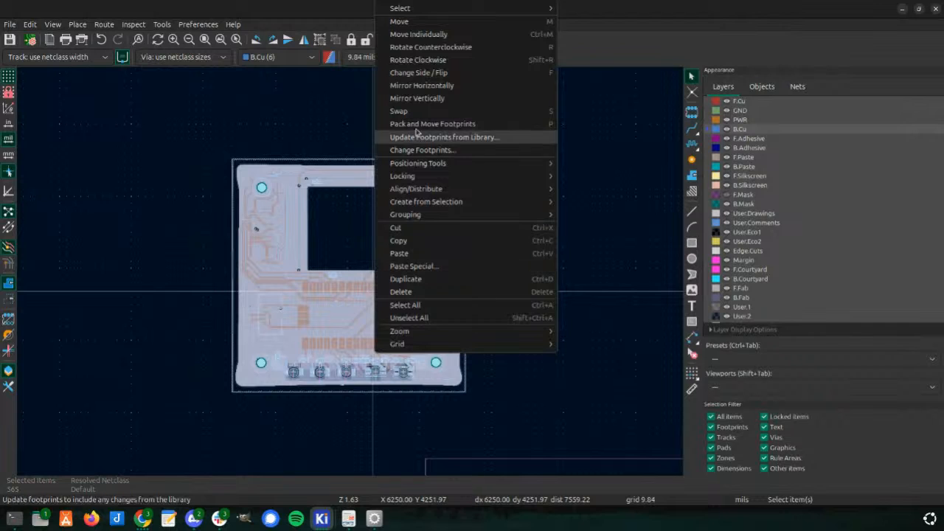
mouse_move(447, 7)
left_click(561, 8)
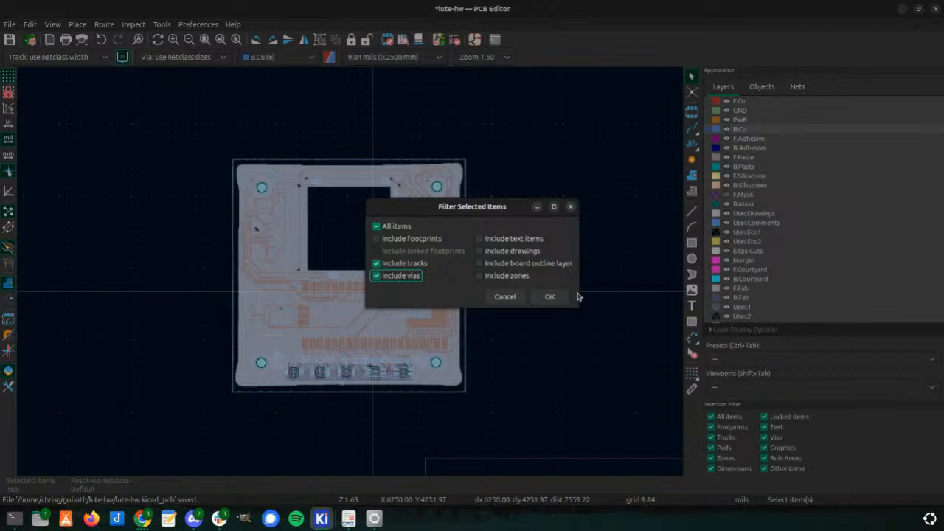
left_click(549, 297)
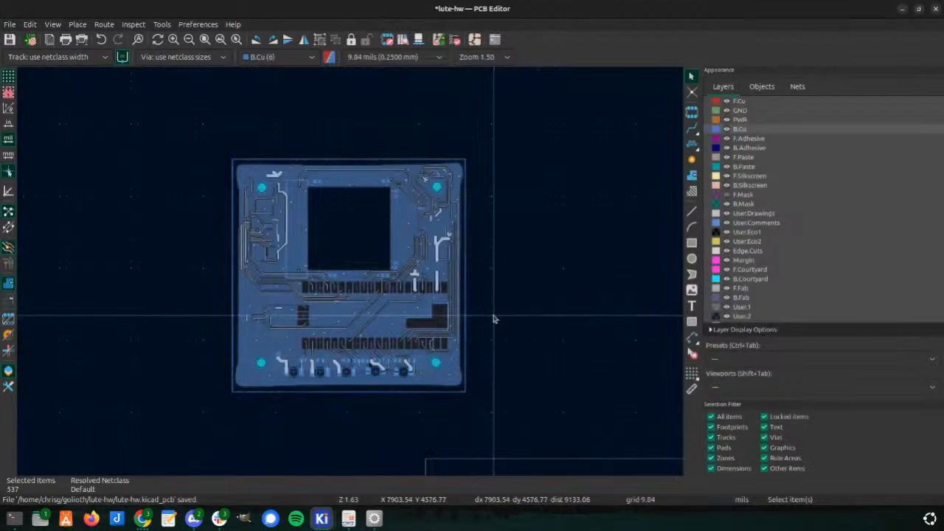
scroll(502, 261, "up", 3)
scroll(353, 275, "up", 5)
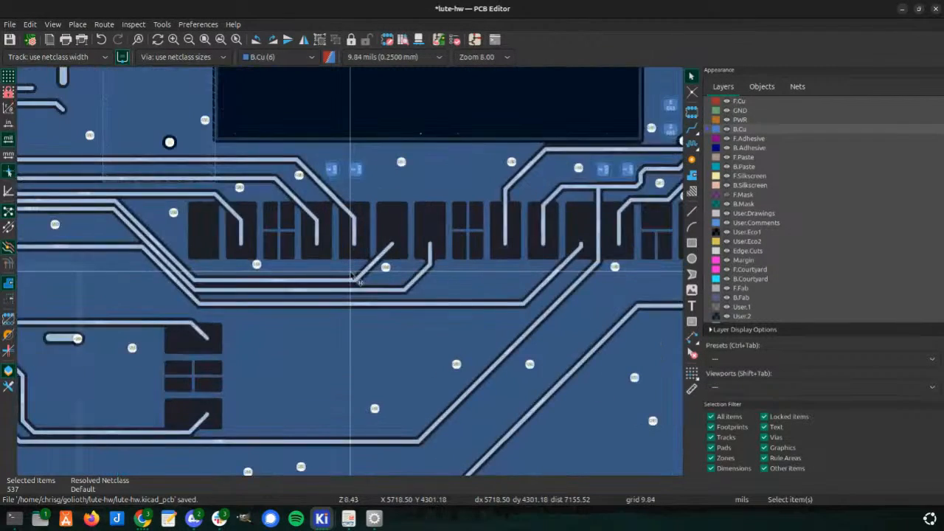
scroll(356, 233, "down", 4)
scroll(389, 235, "up", 3)
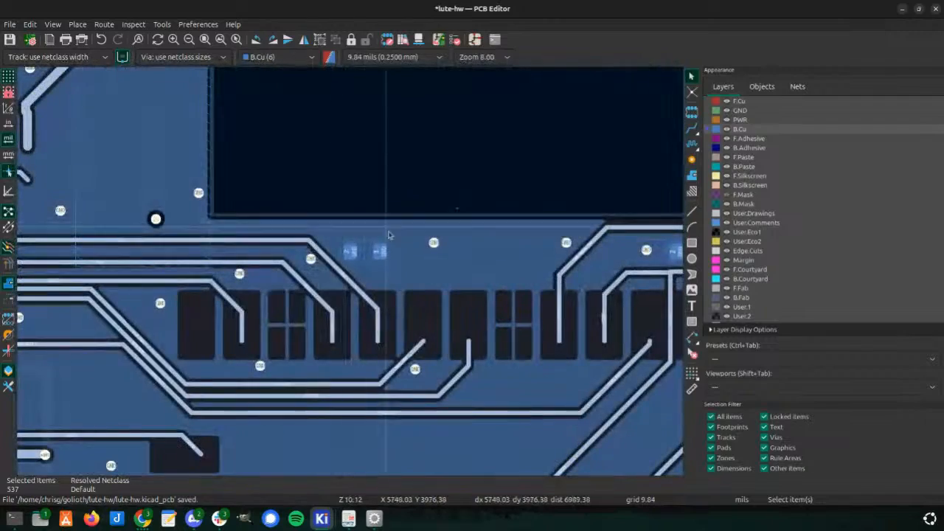
scroll(338, 258, "down", 4)
scroll(347, 265, "up", 4)
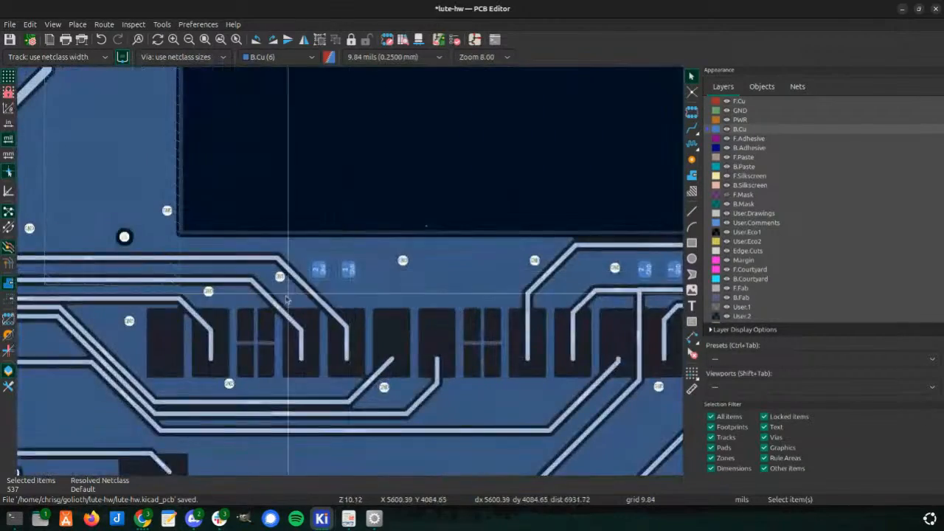
scroll(357, 276, "down", 2)
scroll(358, 276, "down", 3)
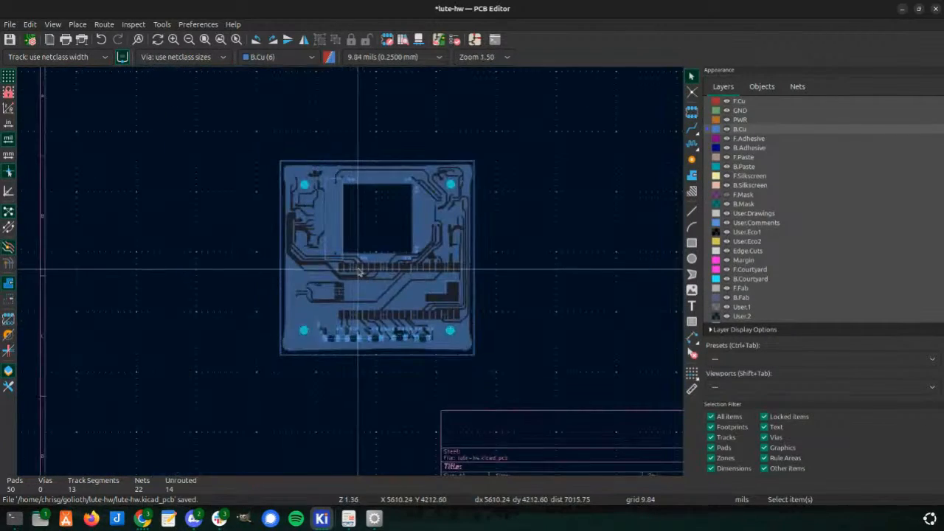
key("b")
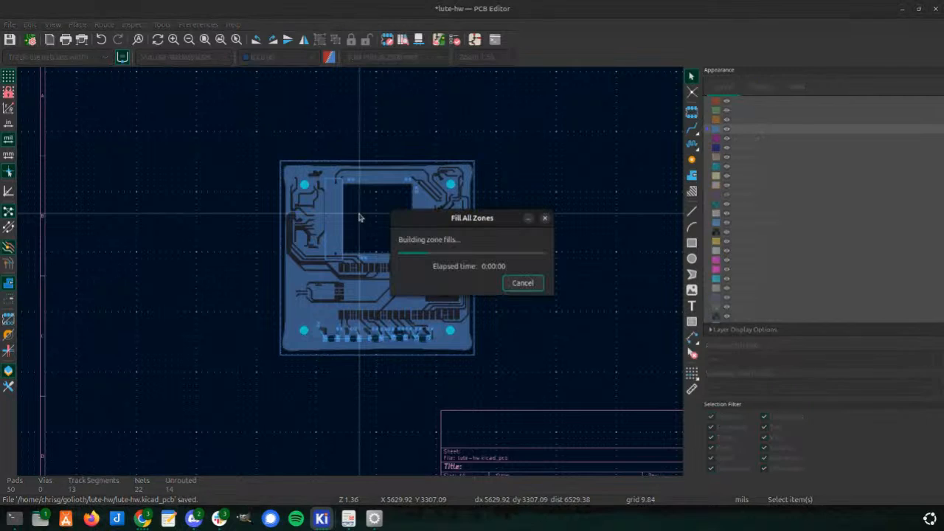
- Select the seven locked 0603 resistors around the display cutout on the back copper together and delete them
scroll(354, 281, "up", 5)
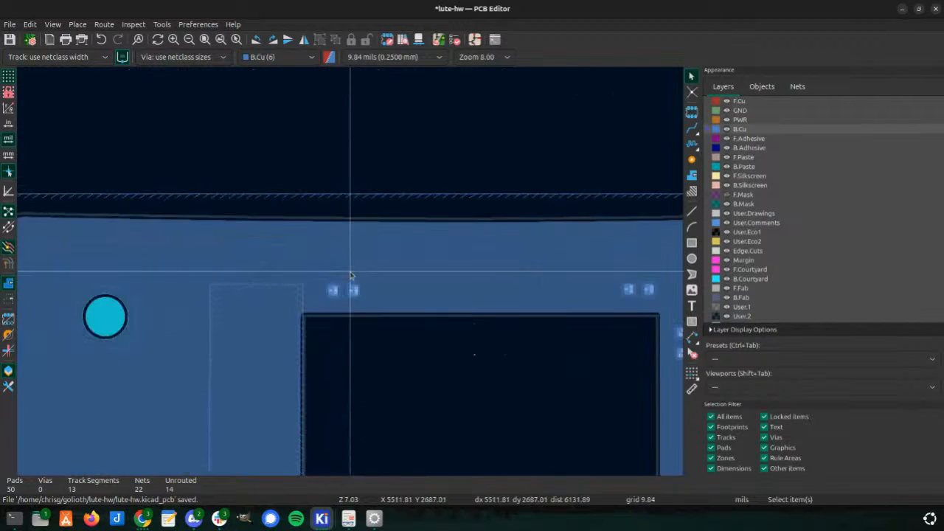
left_click(341, 297)
scroll(472, 297, "down", 3, "ctrl")
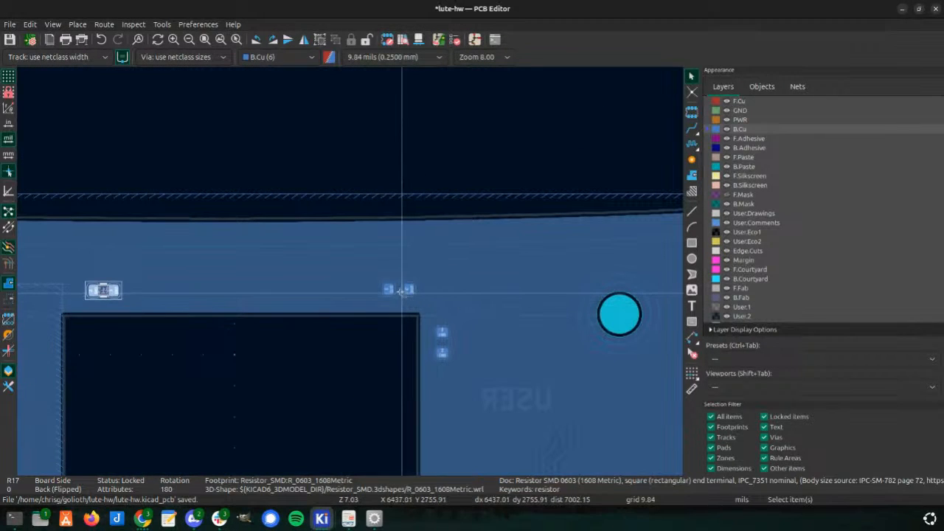
left_click(402, 293, "shift")
left_click(441, 342, "shift")
scroll(440, 342, "down", 2)
scroll(354, 377, "up", 2)
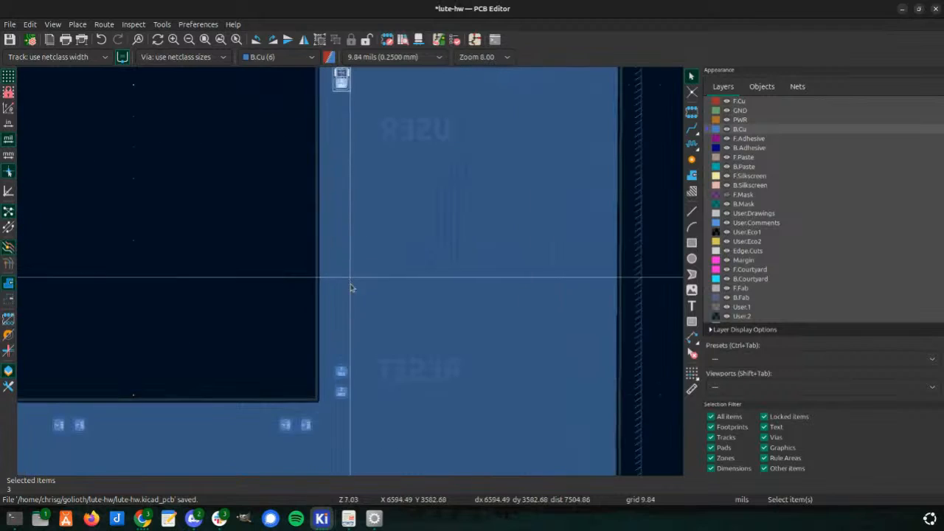
left_click(341, 381, "shift")
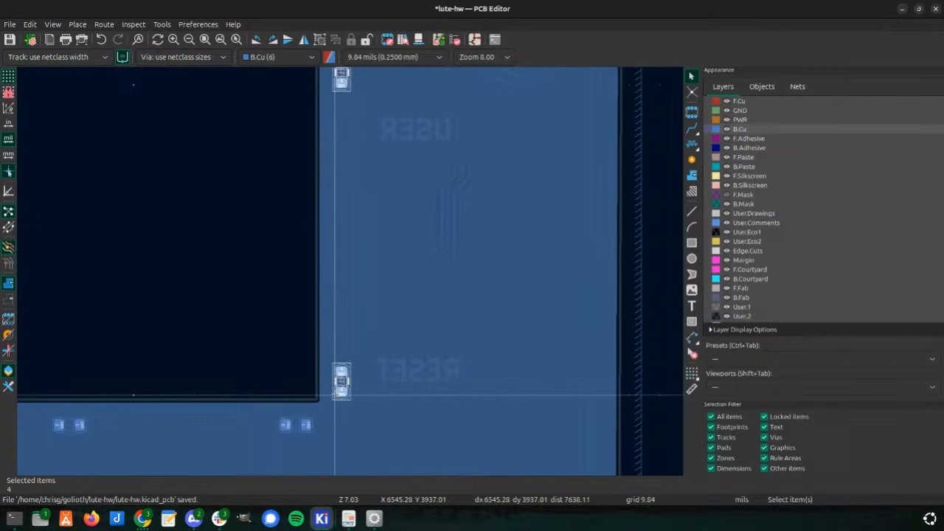
left_click(295, 425, "shift")
left_click(79, 424, "shift")
scroll(81, 426, "down", 3)
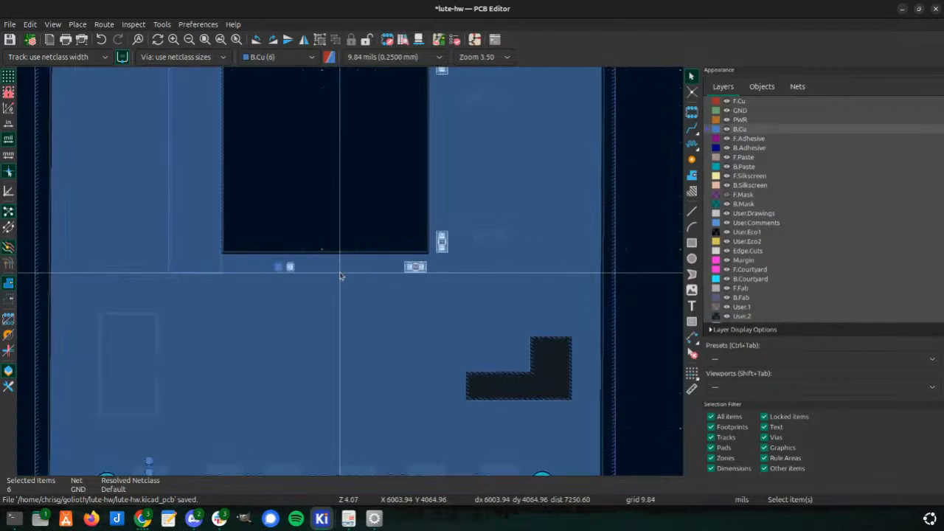
scroll(320, 273, "down", 3)
scroll(353, 274, "up", 5)
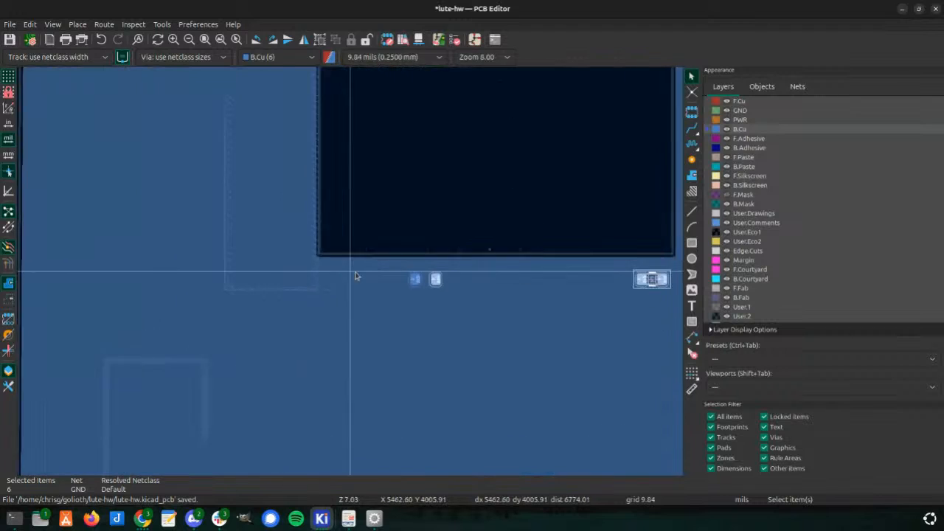
left_click(401, 274, "shift")
scroll(403, 271, "down", 4)
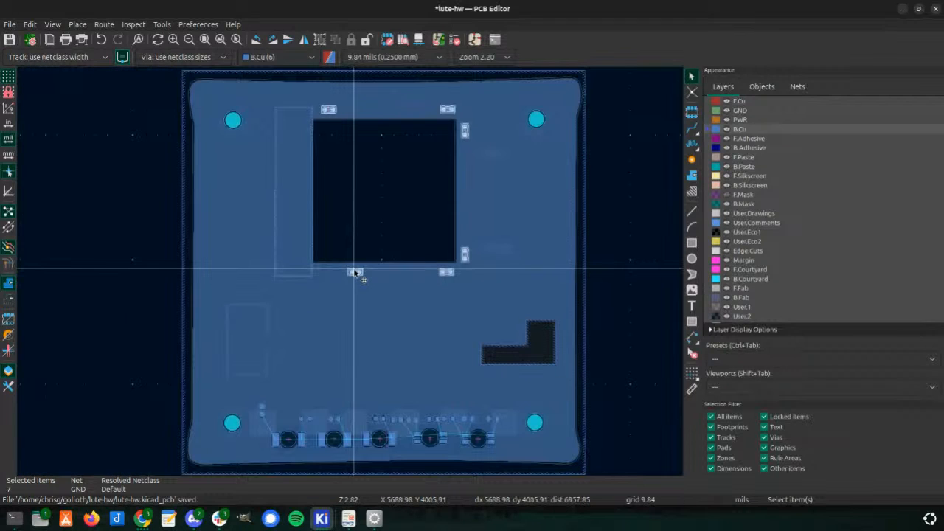
key("Delete")
left_click(395, 289)
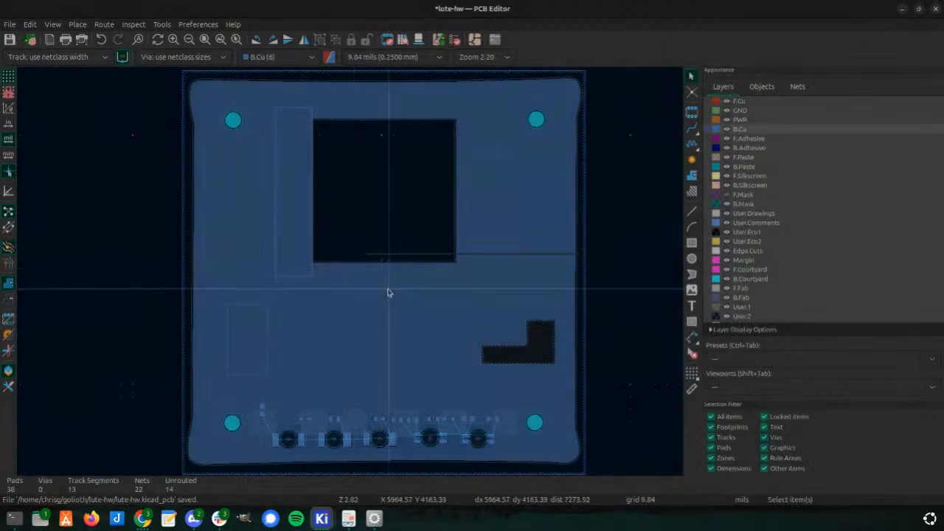
- Make F.Cu the active layer and turn off the dimming of inactive layers so all layers display normally
left_click(258, 389)
scroll(258, 388, "up", 4)
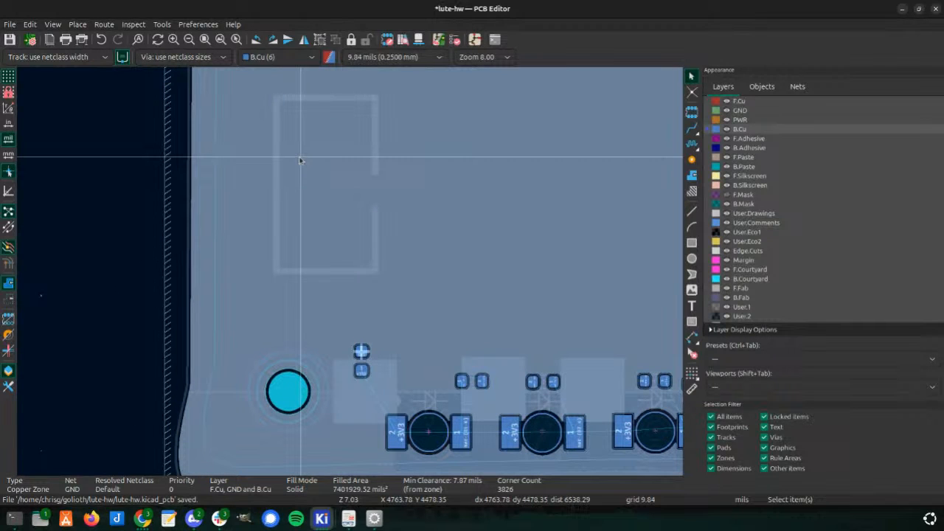
key("Page_Up")
scroll(300, 158, "down", 4)
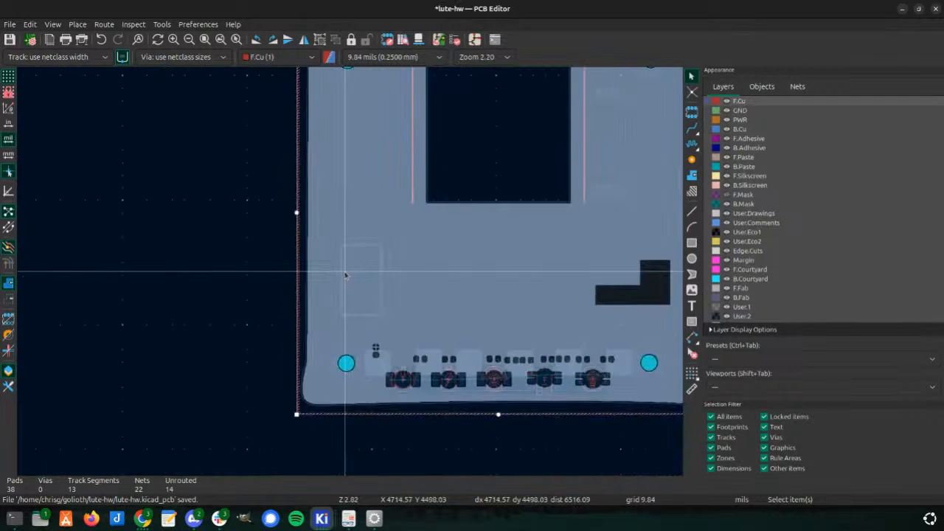
left_click(263, 271)
scroll(378, 274, "up", 3)
left_click(350, 307)
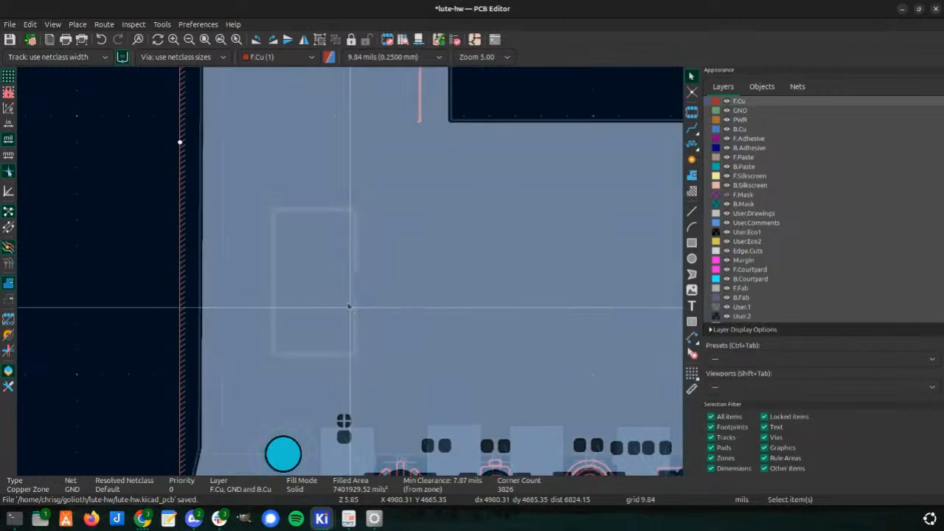
scroll(196, 273, "down", 2)
left_click(135, 285)
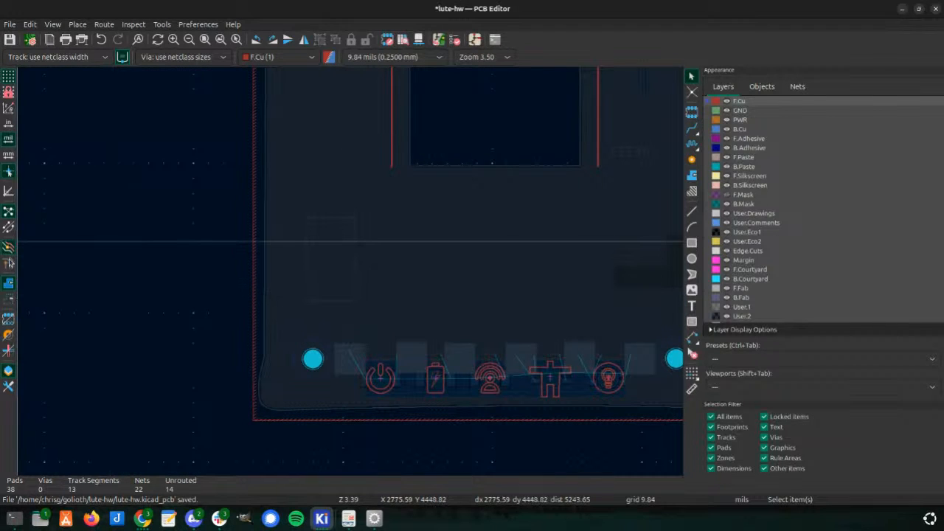
left_click(9, 250)
scroll(348, 274, "down", 2)
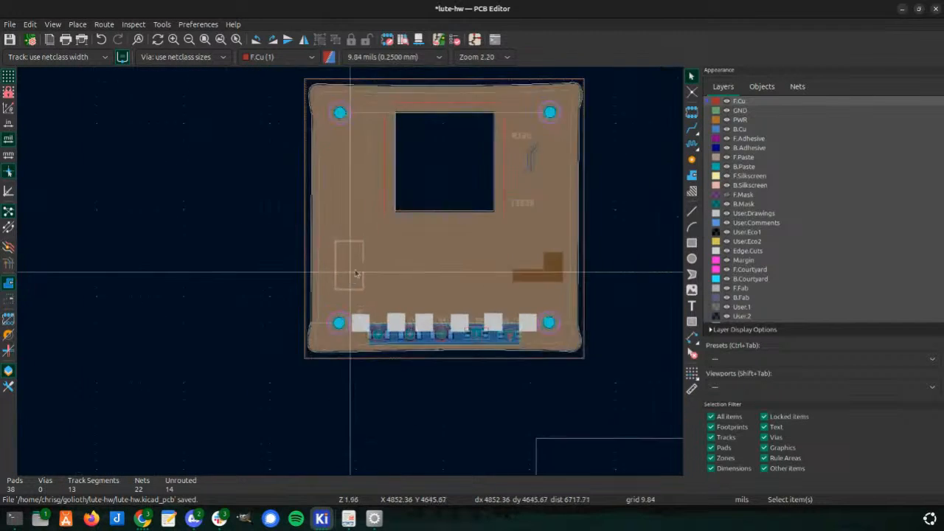
scroll(350, 275, "up", 2)
scroll(349, 273, "down", 2)
scroll(343, 280, "up", 5)
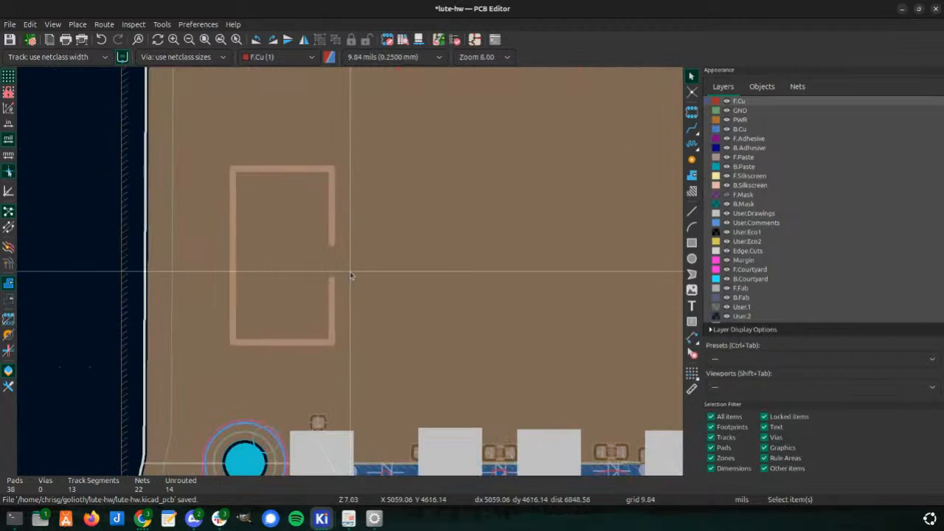
- Delete the B.Silkscreen line segments forming the open rectangle above the lower-left mounting hole
left_click(331, 293)
scroll(258, 228, "down", 3)
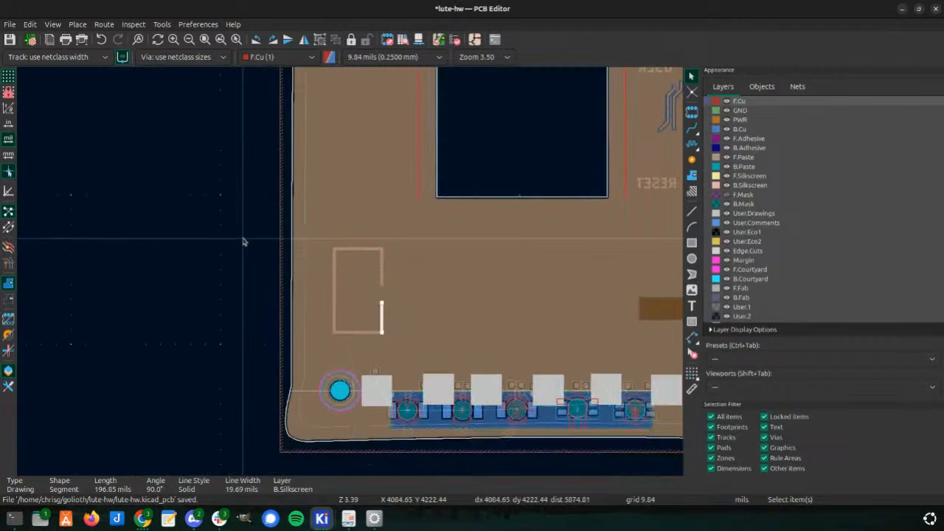
left_click_drag(279, 209, 447, 359)
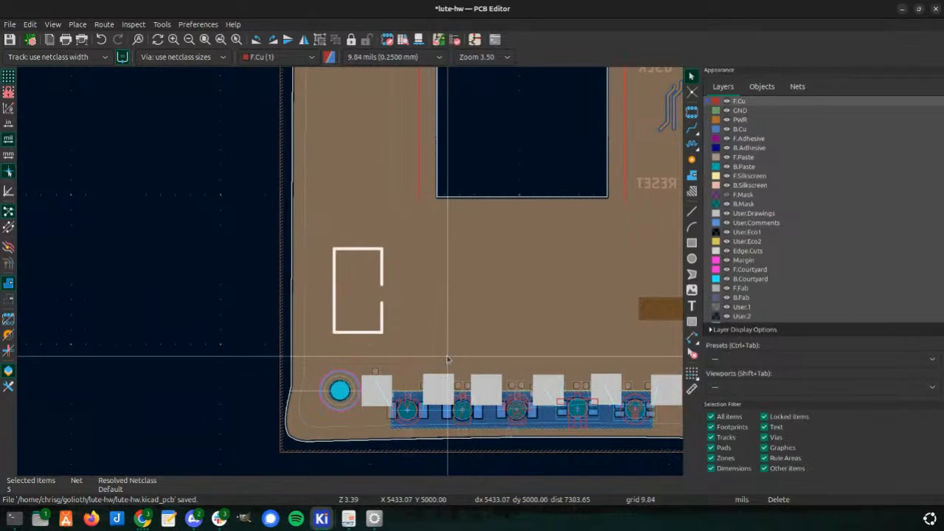
key("Delete")
scroll(347, 258, "up", 2)
scroll(347, 280, "down", 3)
scroll(345, 303, "up", 1)
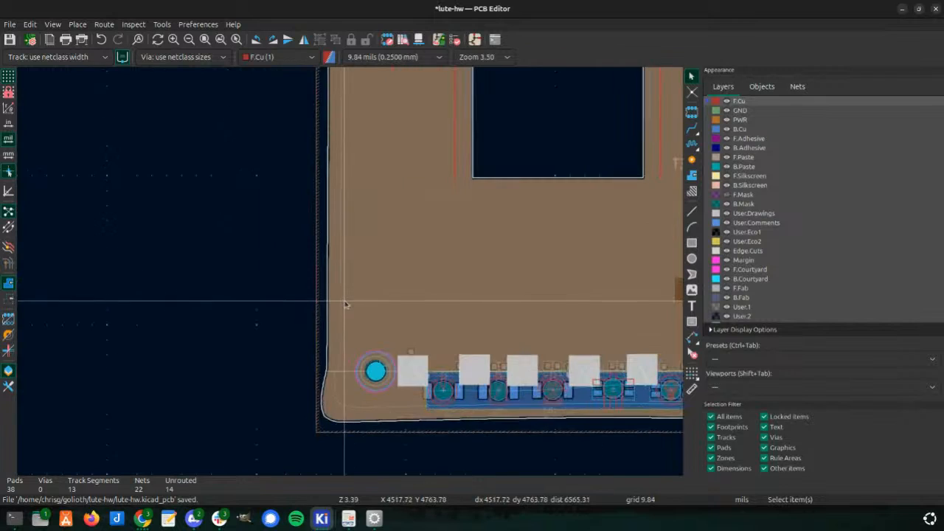
- Check the properties of the filled User.5 rectangle beside the lower-left mounting hole
scroll(347, 288, "up", 3)
left_click(382, 267)
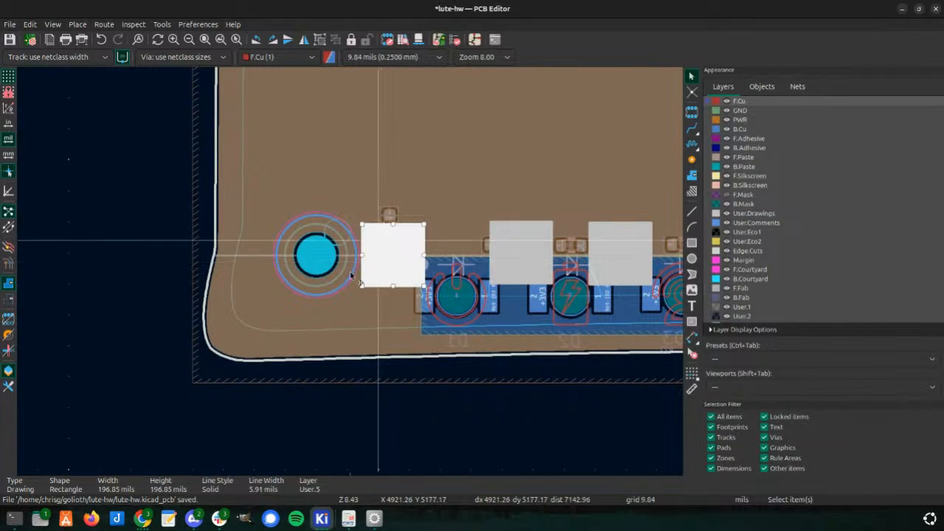
scroll(351, 275, "up", 2)
double_click(351, 275)
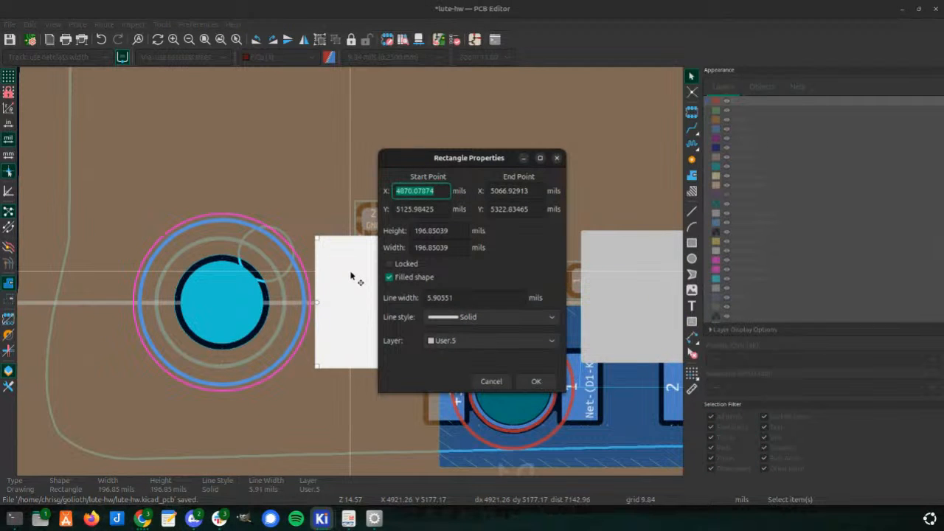
key("Escape")
- Delete all the filled white User.5 rectangles along the icon LED row between the two lower mounting holes
scroll(351, 277, "down", 5)
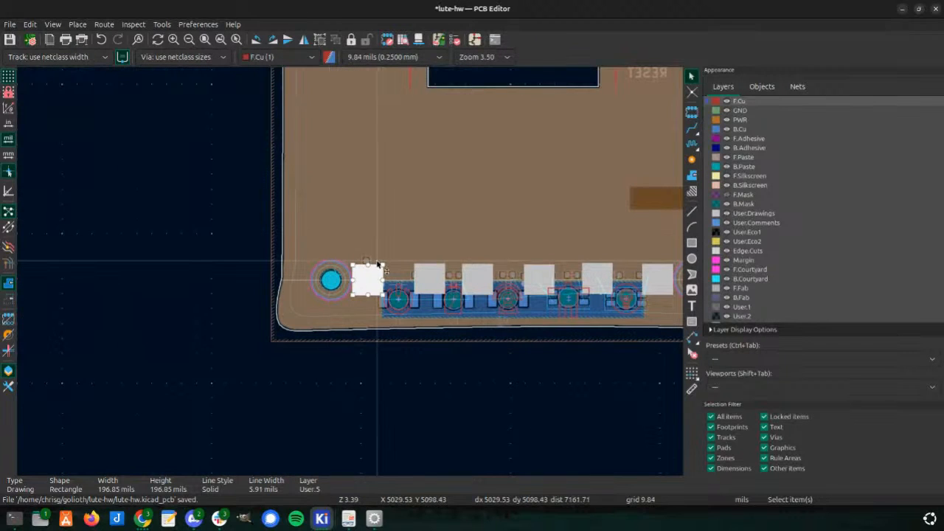
left_click(422, 278)
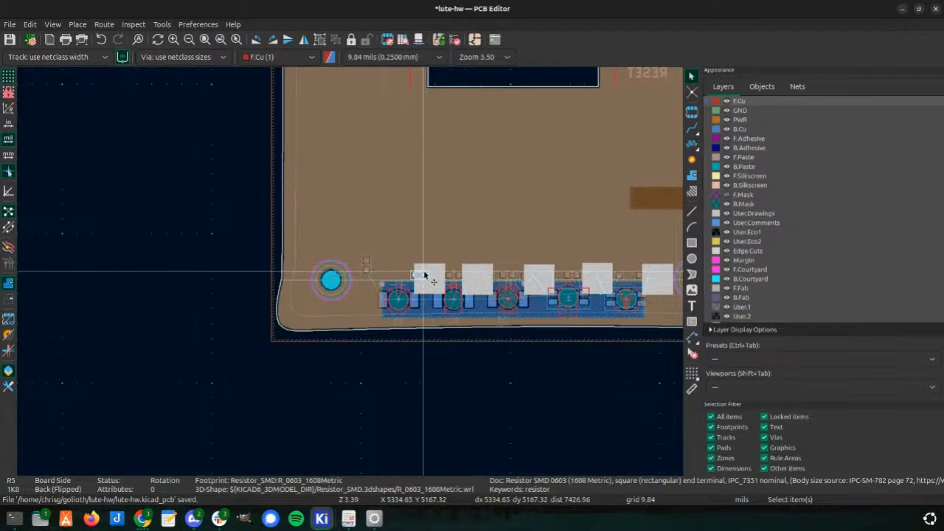
left_click(426, 272)
key("Delete")
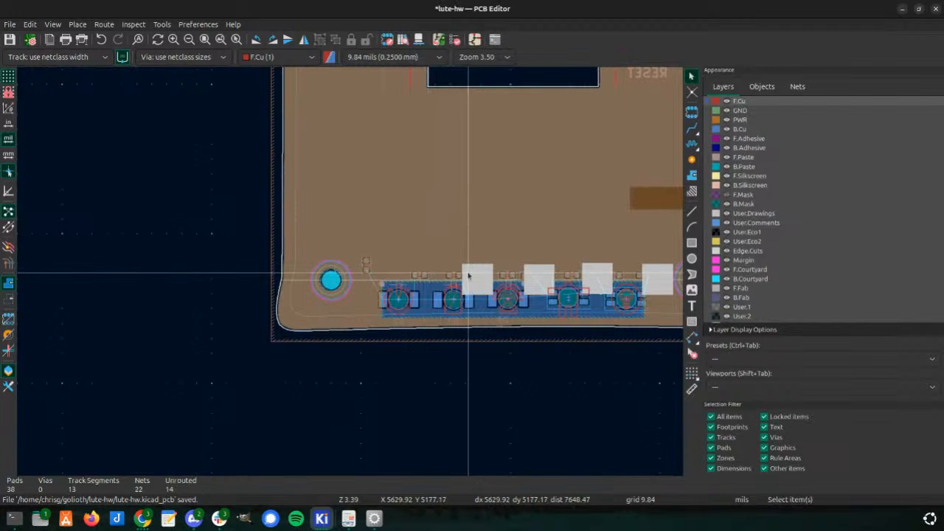
key("Delete")
key("Delete")
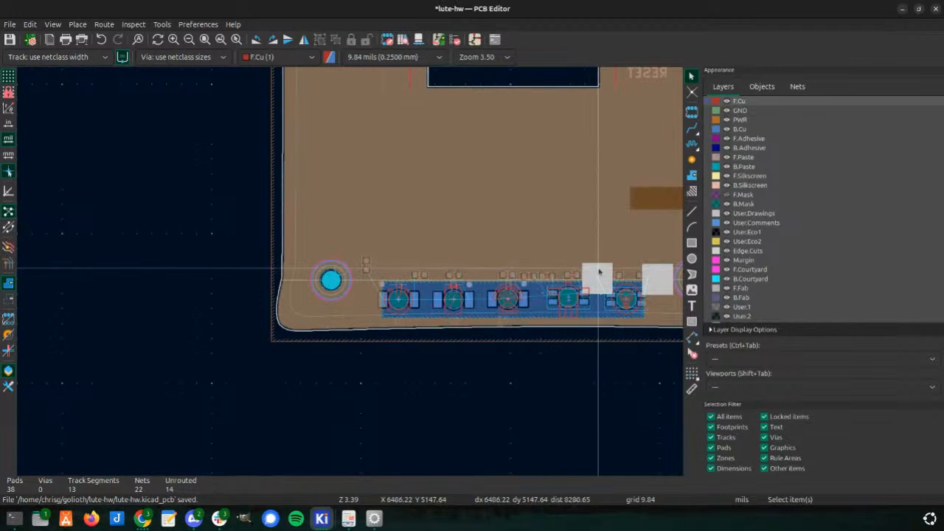
left_click(596, 277)
key("Delete")
left_click(654, 271)
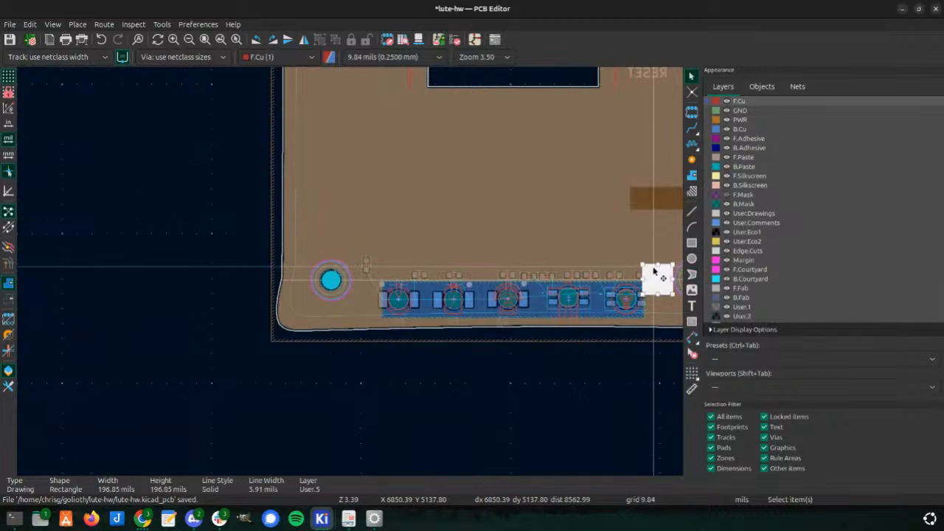
key("Delete")
- Select the L-shaped rule area on B.Cu above the lower-right mounting hole and clear the selection
scroll(501, 265, "down", 2)
scroll(355, 271, "up", 4)
scroll(355, 271, "down", 4)
scroll(372, 272, "up", 2)
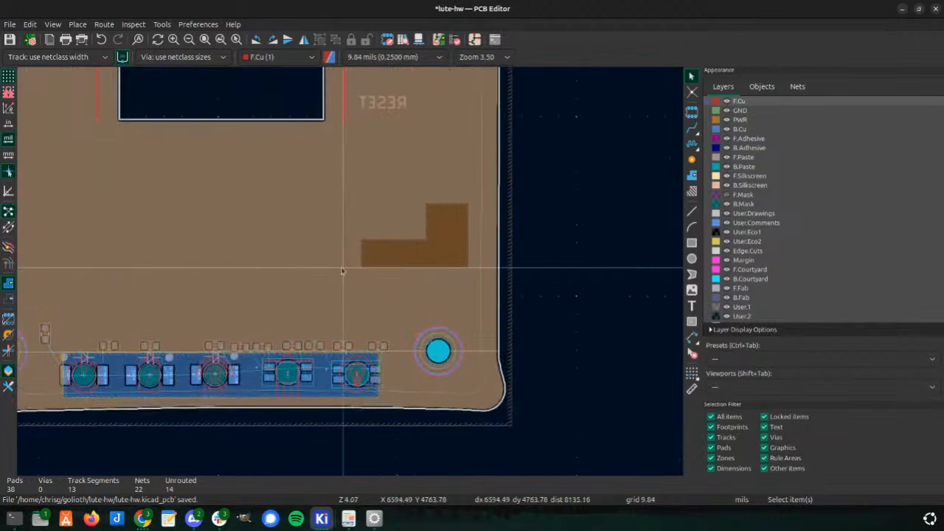
left_click_drag(316, 179, 481, 286)
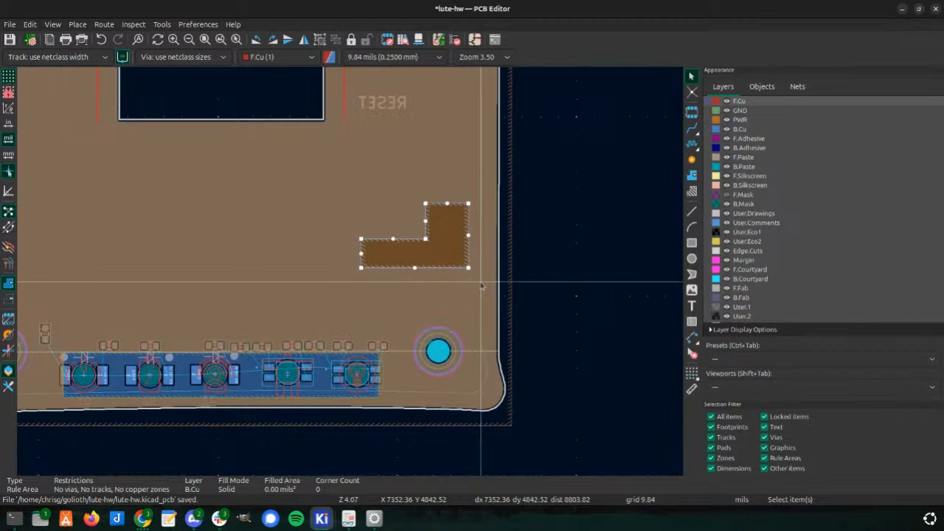
key("Escape")
- Delete the vertical F.Cu tracks on both sides of the display cutout and the USER and RESET silkscreen labels
scroll(344, 243, "down", 3)
scroll(328, 240, "up", 4)
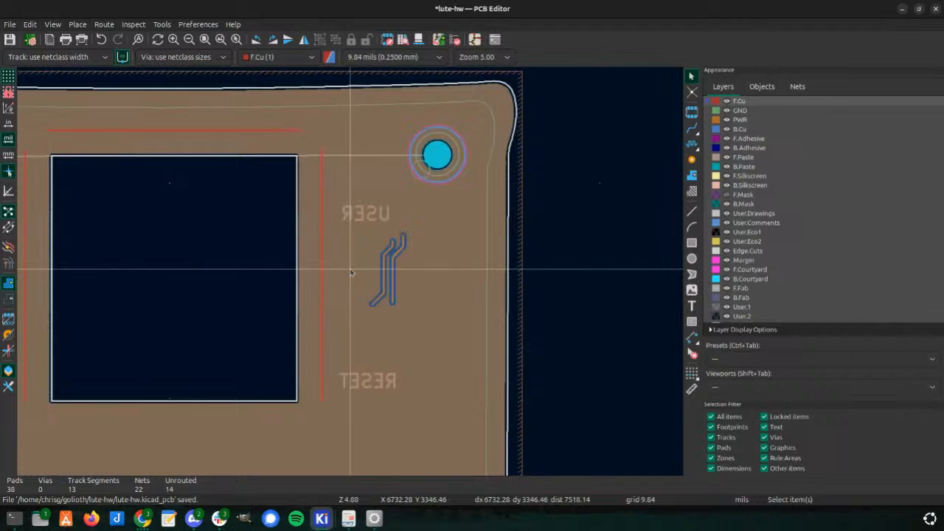
left_click(322, 238)
key("u")
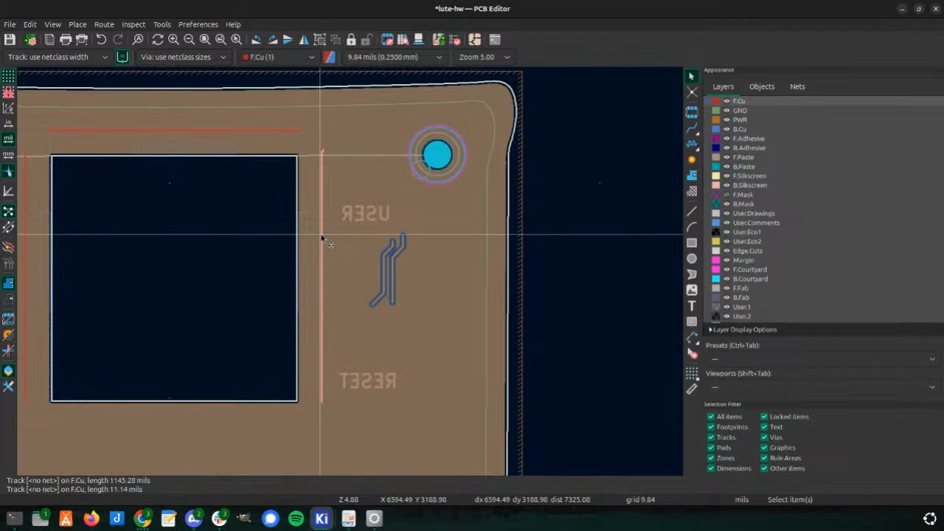
scroll(322, 238, "down", 3)
left_click_drag(347, 255, 426, 401)
key("Delete")
left_click_drag(151, 201, 194, 405)
key("Delete")
- Delete the Screen Keepout rule area on B.Cu along the left edge of the display cutout
left_click(160, 296)
scroll(161, 296, "up", 3)
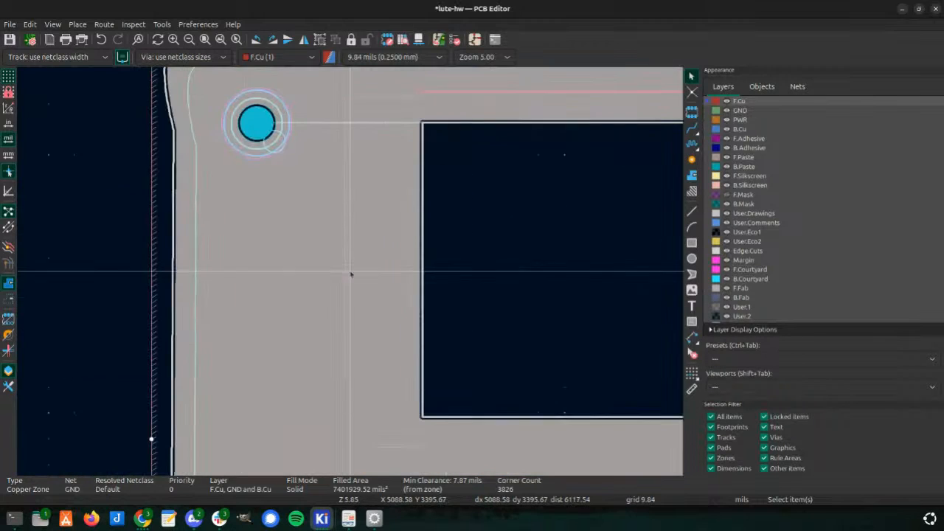
left_click(343, 278)
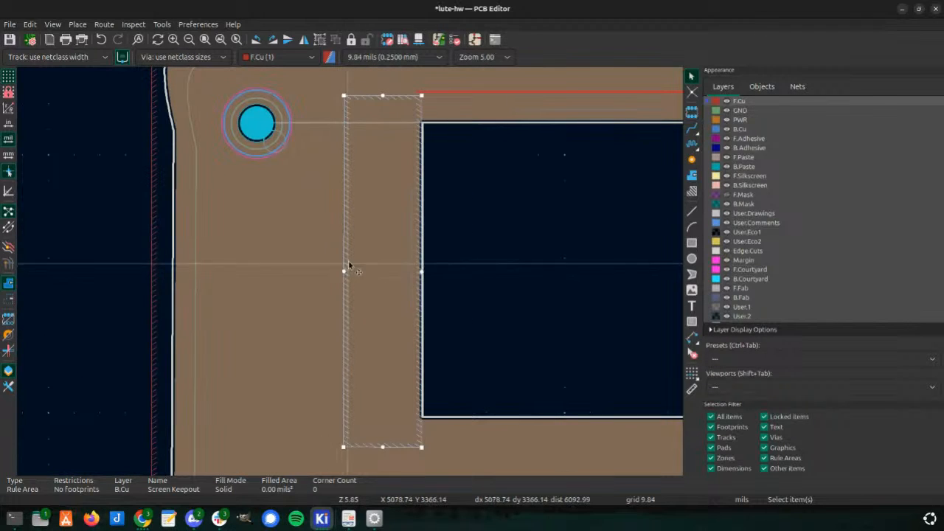
scroll(348, 262, "down", 2)
scroll(324, 259, "up", 1)
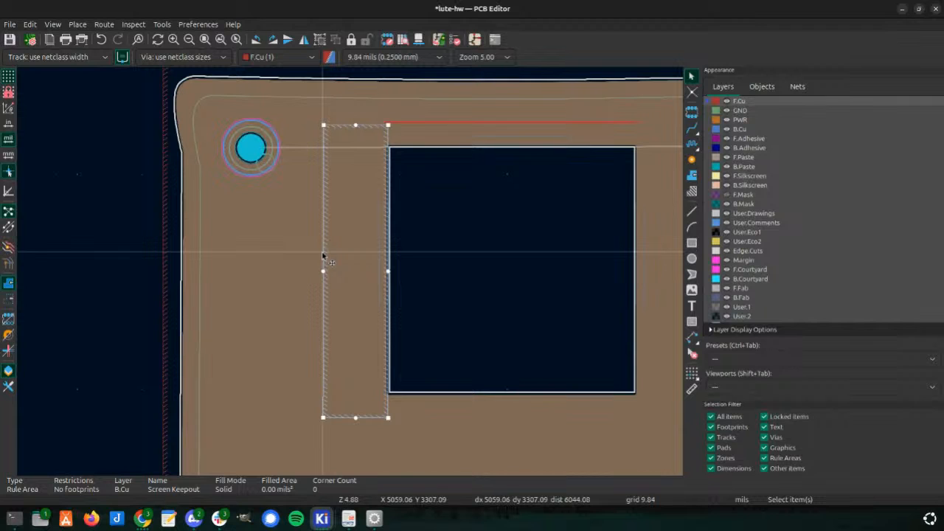
key("Delete")
scroll(323, 255, "down", 2)
scroll(349, 274, "up", 3)
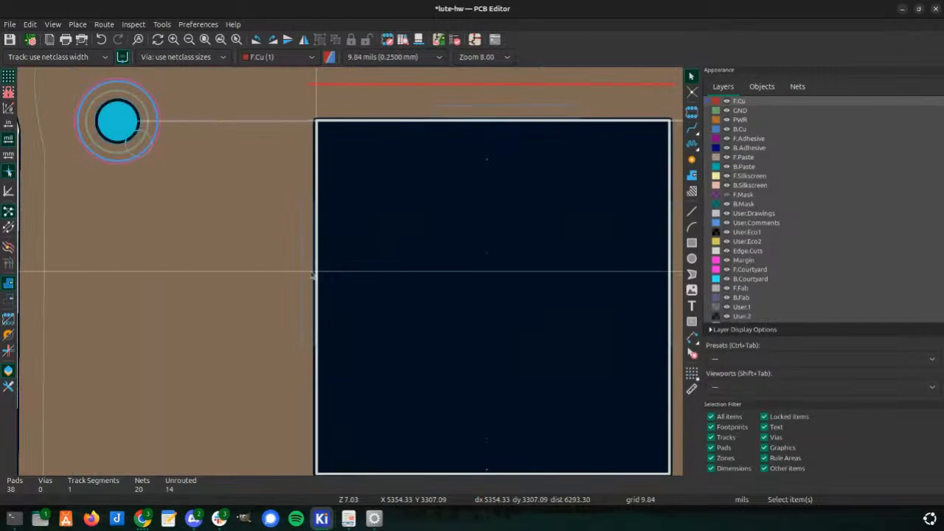
- Delete the leftover thin blue outlines along the edges of the display cutout
left_click(306, 274)
left_click(304, 274)
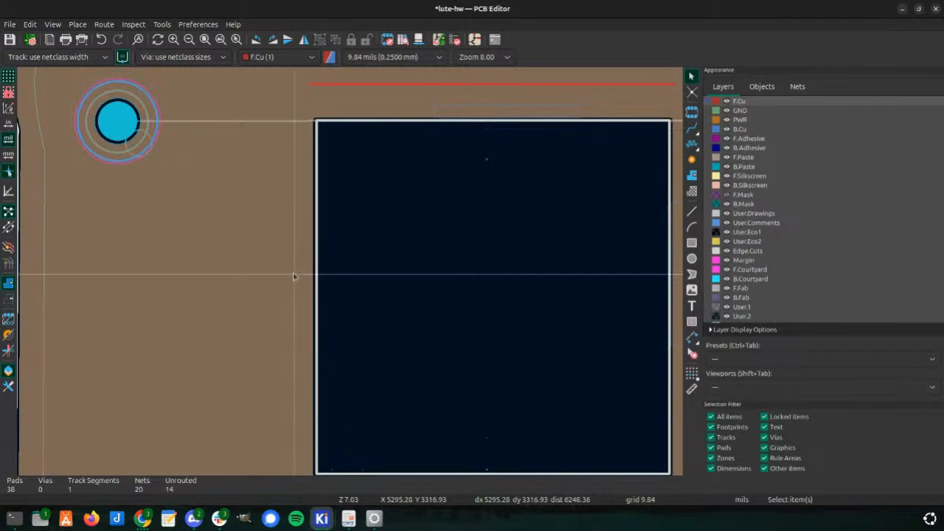
left_click(454, 107)
left_click(455, 109)
key("Delete")
scroll(455, 109, "down", 3)
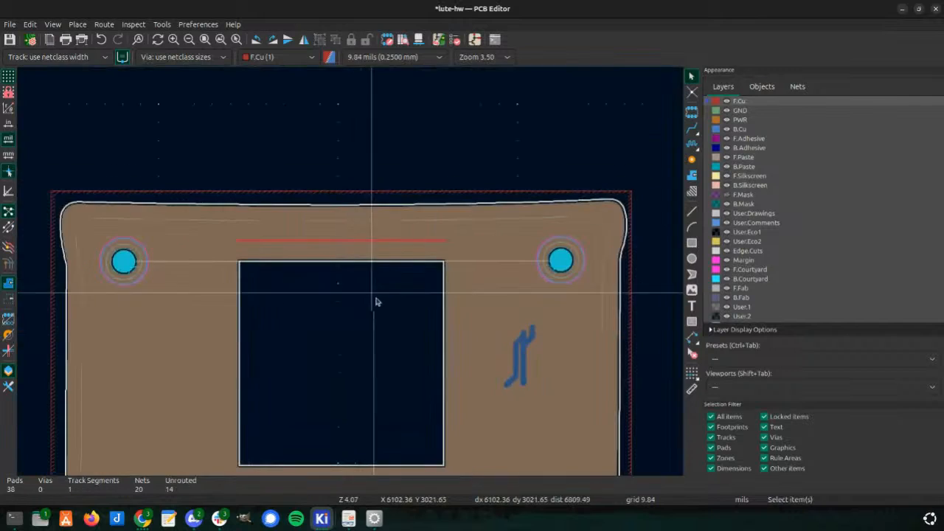
scroll(352, 278, "up", 4)
left_click(381, 292)
key("Delete")
scroll(347, 289, "down", 5)
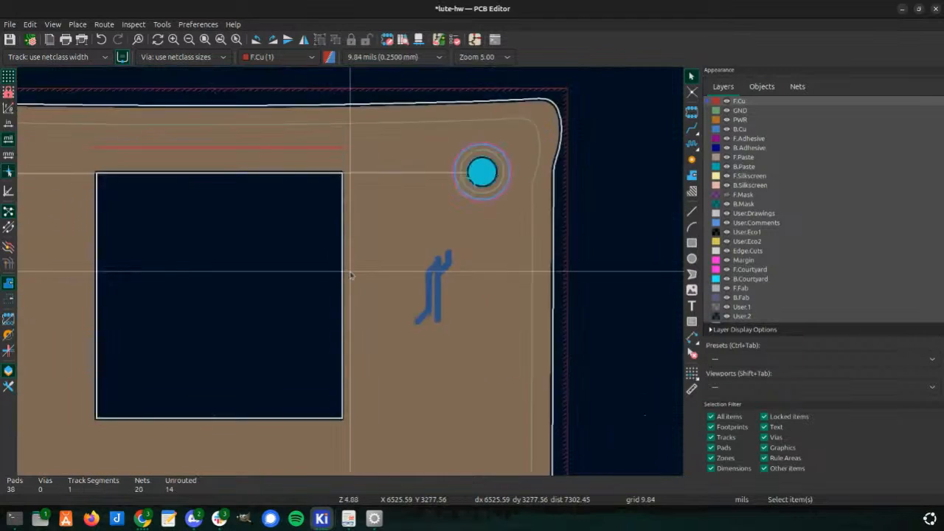
- Delete the horizontal red line above the display cutout and the cutout's rectangular edge outline, and refill all zones
left_click(259, 186)
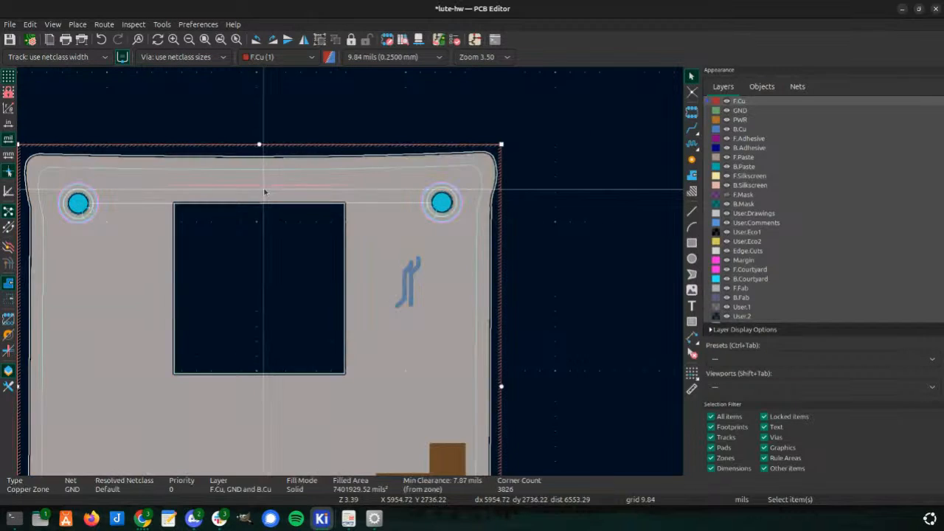
left_click(260, 186)
key("Delete")
left_click_drag(151, 194, 368, 406)
key("Delete")
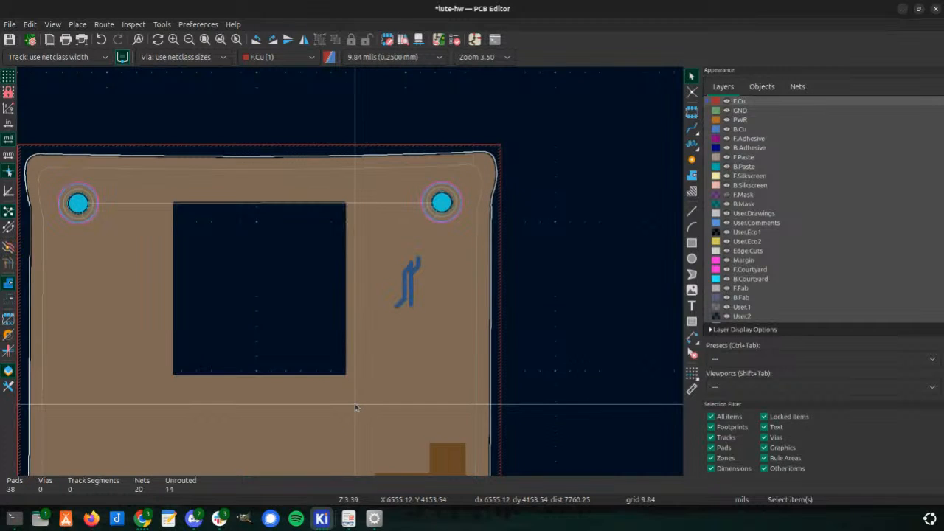
key("b")
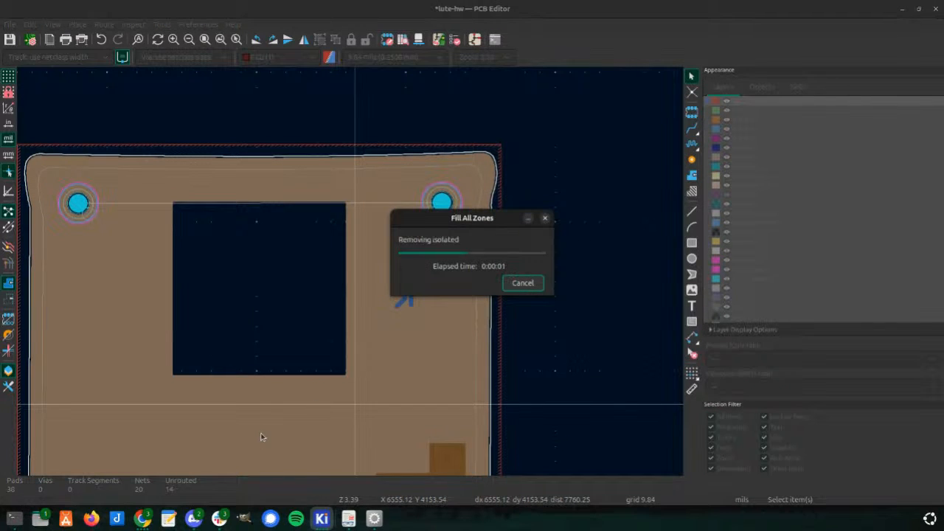
- Inspect the front and back of the board in the 3D viewer, checking the former display cutout area and the icon circuit
scroll(265, 351, "down", 3)
scroll(332, 291, "up", 3)
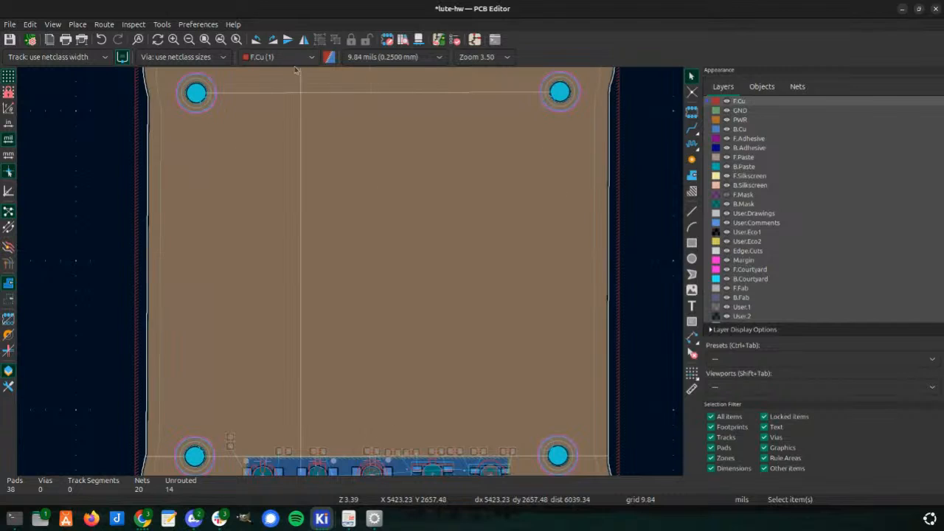
scroll(350, 278, "up", 2)
scroll(347, 357, "down", 4)
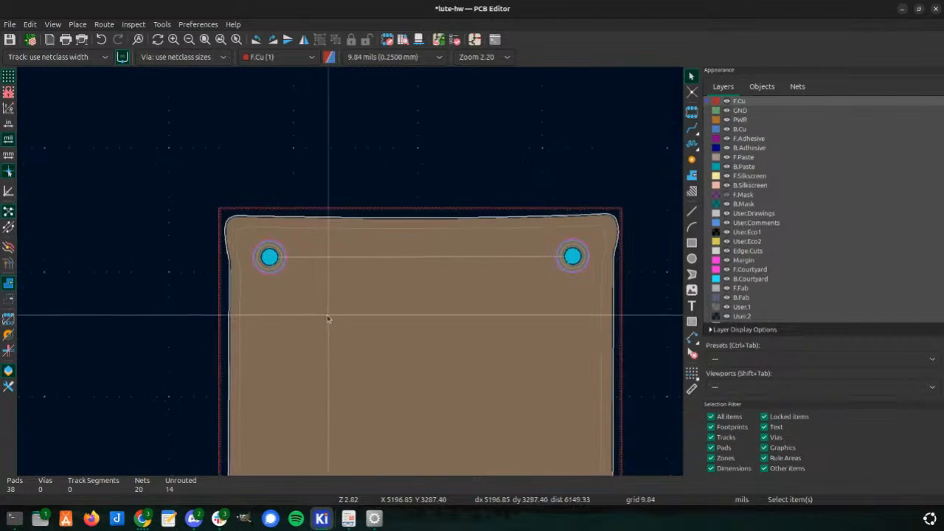
key("alt+Tab")
key("alt+Tab")
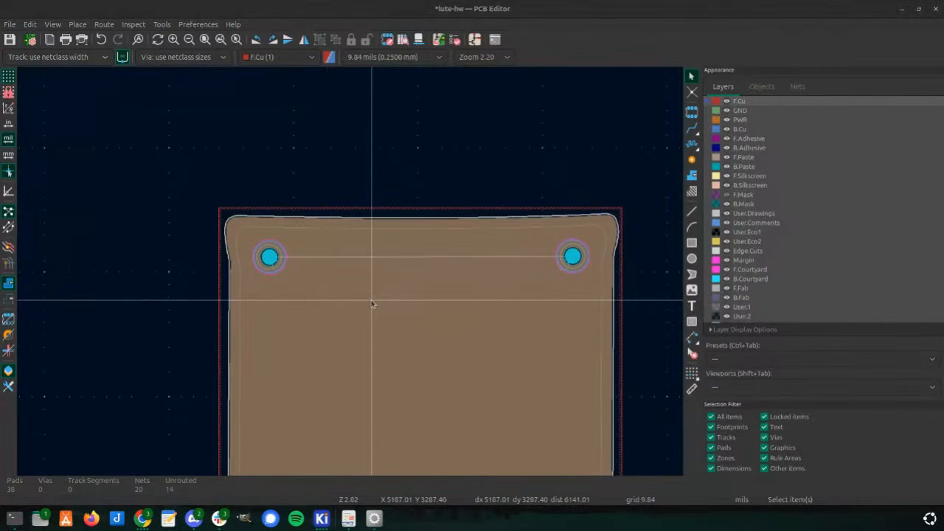
key("alt+Tab")
scroll(425, 288, "down", 4)
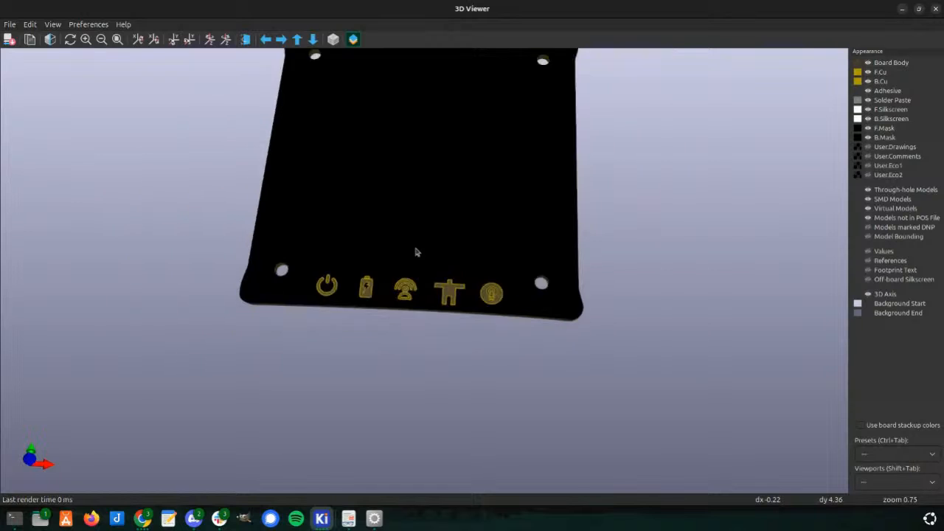
left_click_drag(413, 234, 612, 416)
scroll(612, 417, "up", 2)
scroll(524, 344, "up", 3)
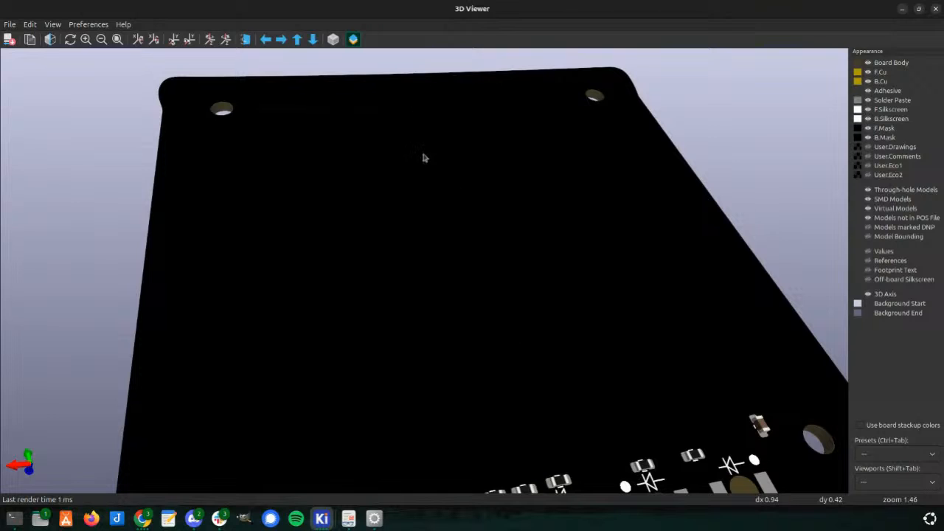
scroll(424, 157, "down", 3)
left_click_drag(472, 376, 442, 417)
scroll(443, 417, "down", 3)
scroll(459, 431, "up", 3)
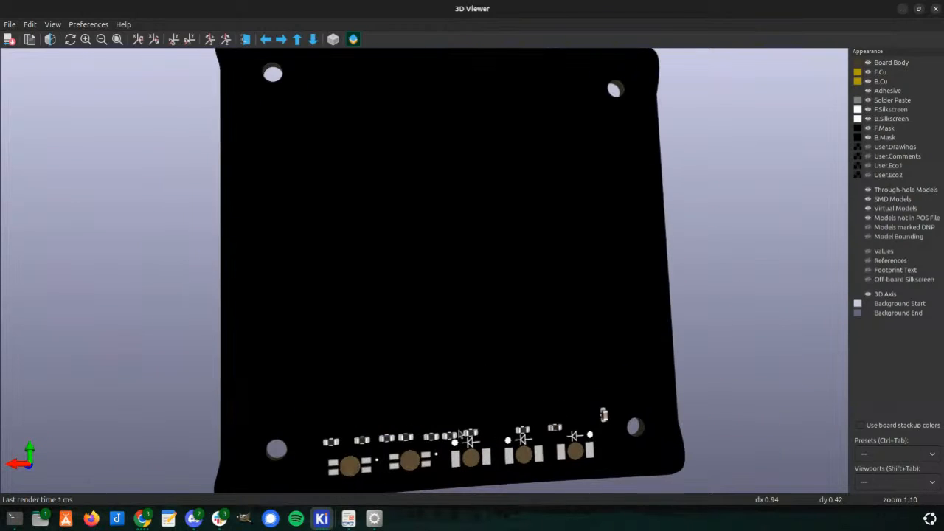
left_click_drag(266, 297, 567, 308)
scroll(567, 308, "down", 3)
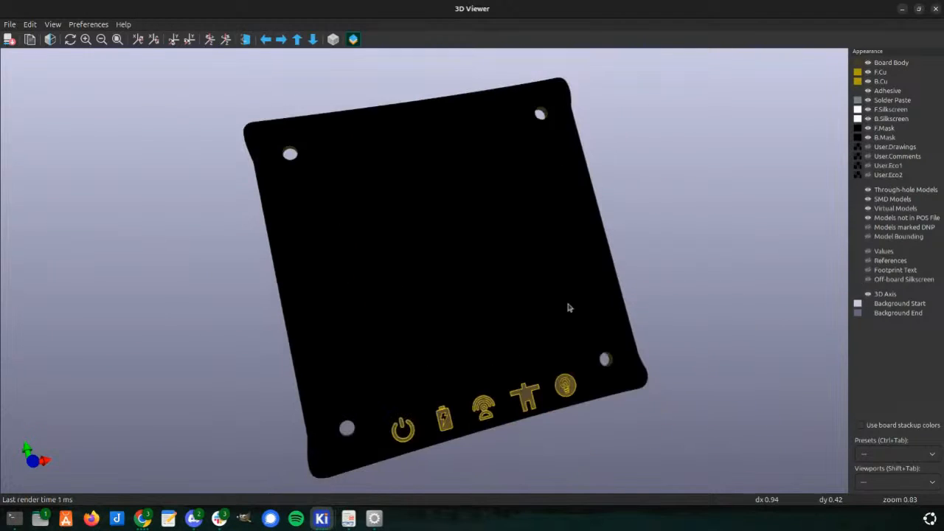
- Inspect the pad properties and footprint properties of the upper-left mounting hole H1 in the PCB editor
key("alt+Tab")
scroll(425, 359, "down", 4)
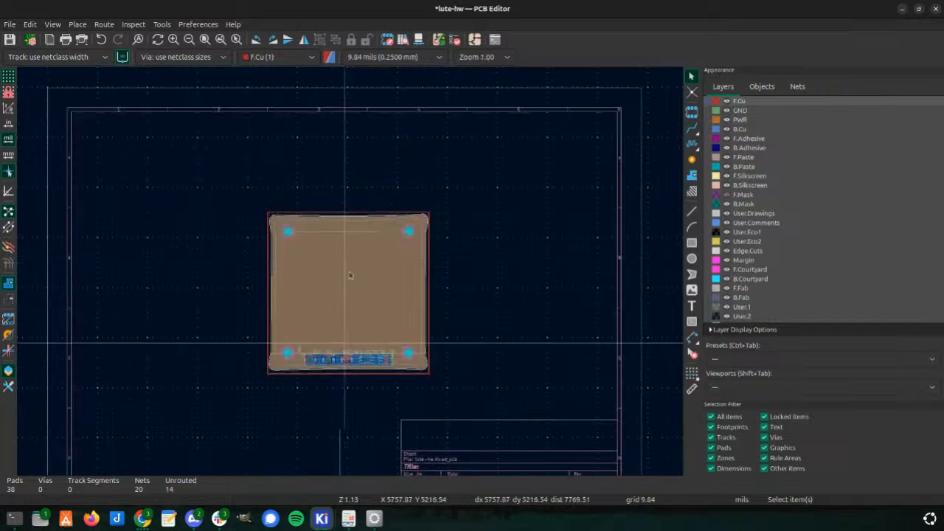
scroll(343, 344, "up", 6)
scroll(348, 255, "down", 2)
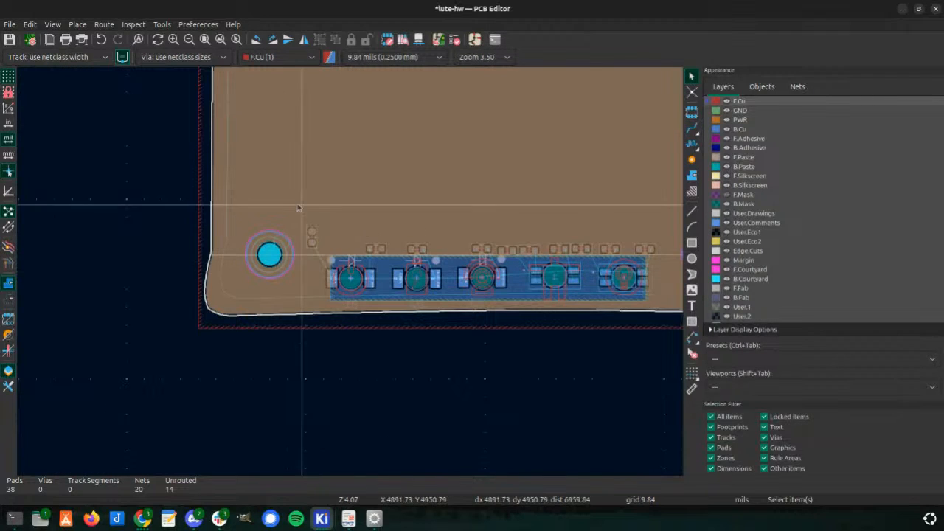
scroll(343, 294, "up", 1)
scroll(343, 294, "down", 5)
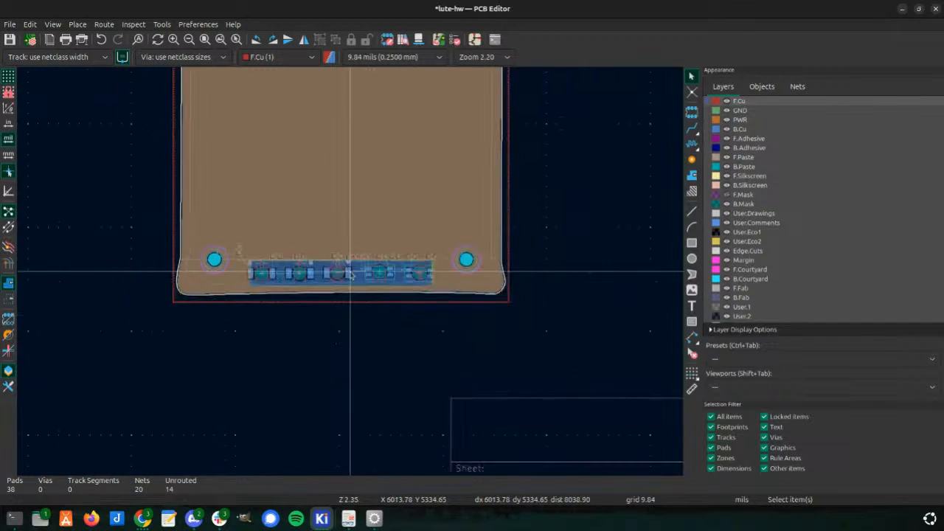
scroll(305, 211, "up", 4)
scroll(305, 206, "down", 1)
left_click(306, 201)
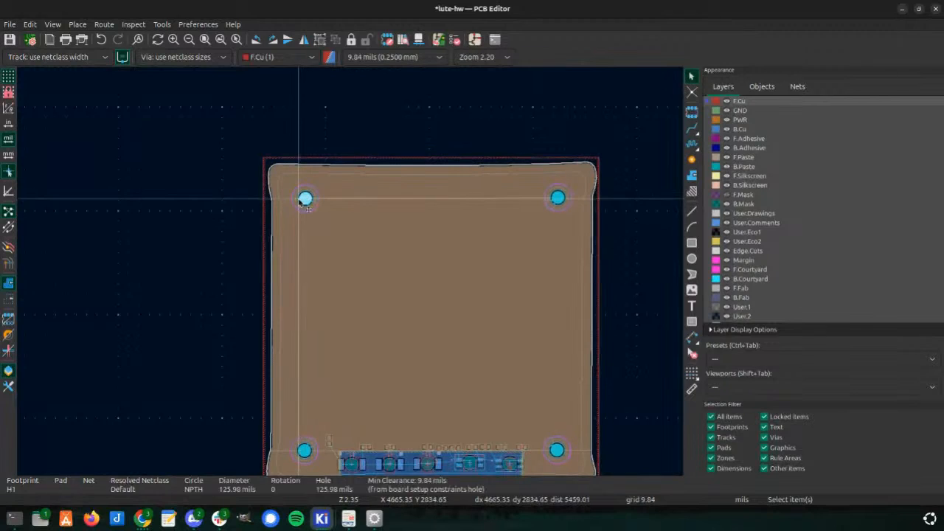
double_click(305, 203)
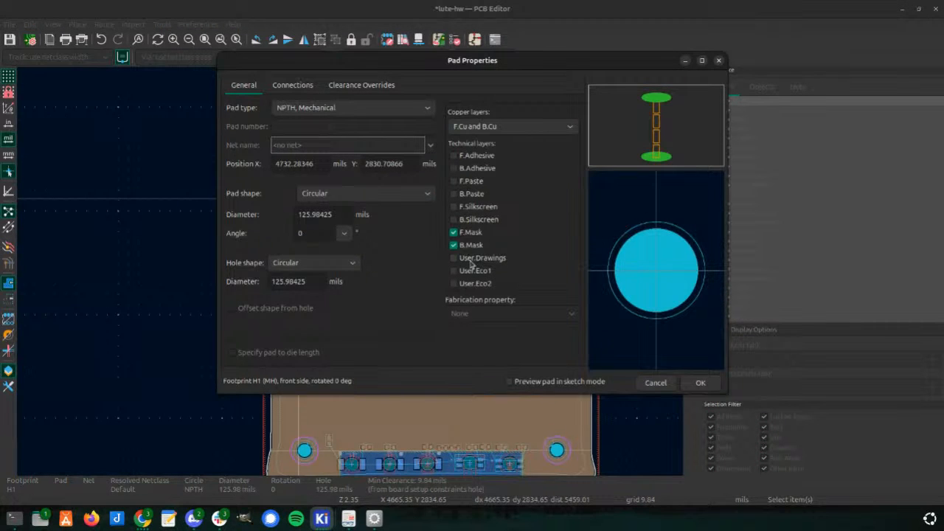
key("Escape")
scroll(287, 221, "up", 6)
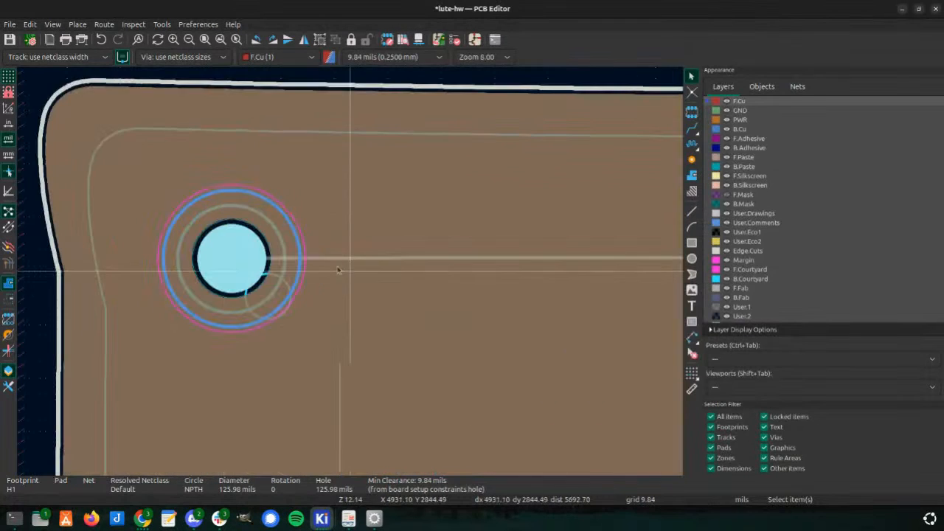
double_click(286, 226)
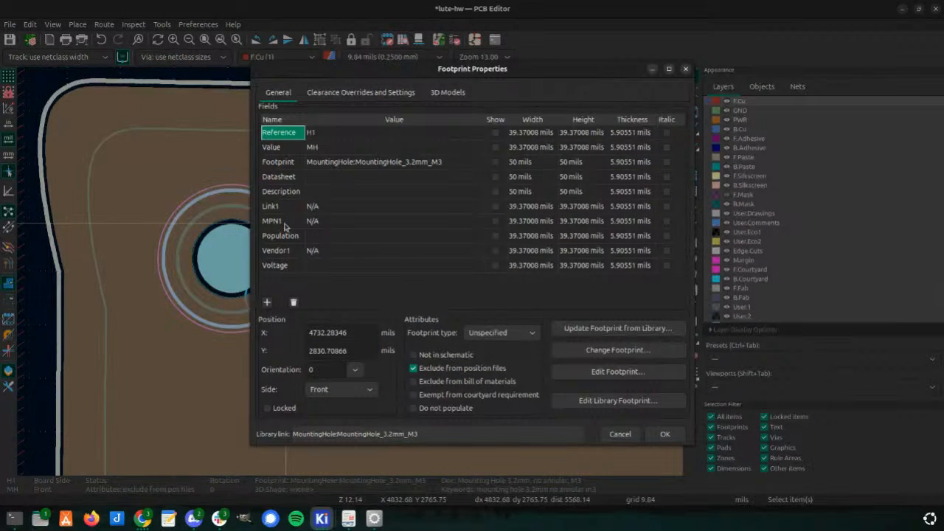
key("Escape")
- Select all items inside the board, including the mounting holes and the icon circuit components, and lock them
scroll(347, 273, "down", 10)
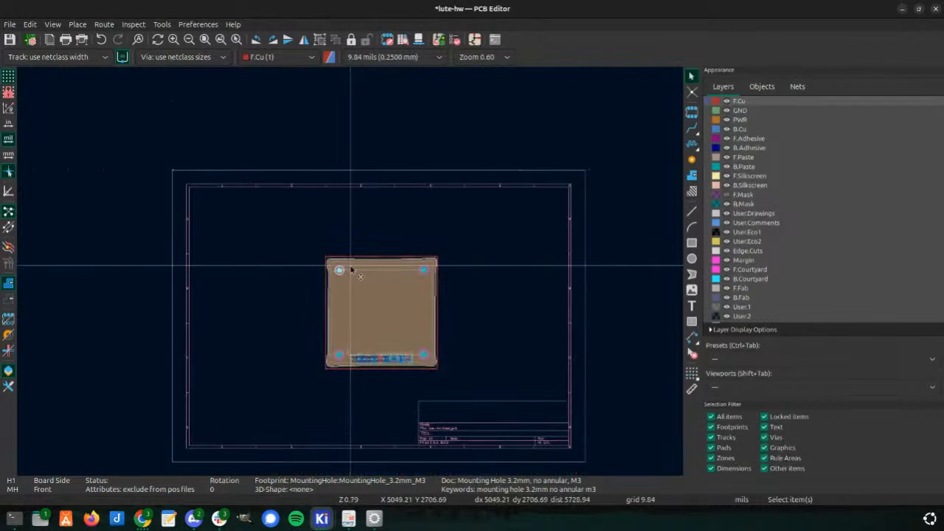
left_click_drag(334, 231, 435, 395)
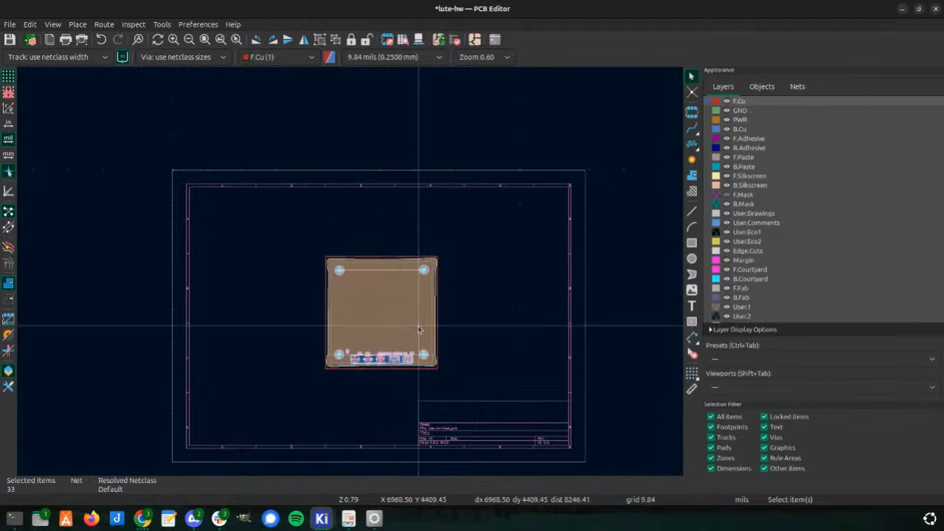
scroll(396, 323, "up", 4)
scroll(343, 269, "up", 3)
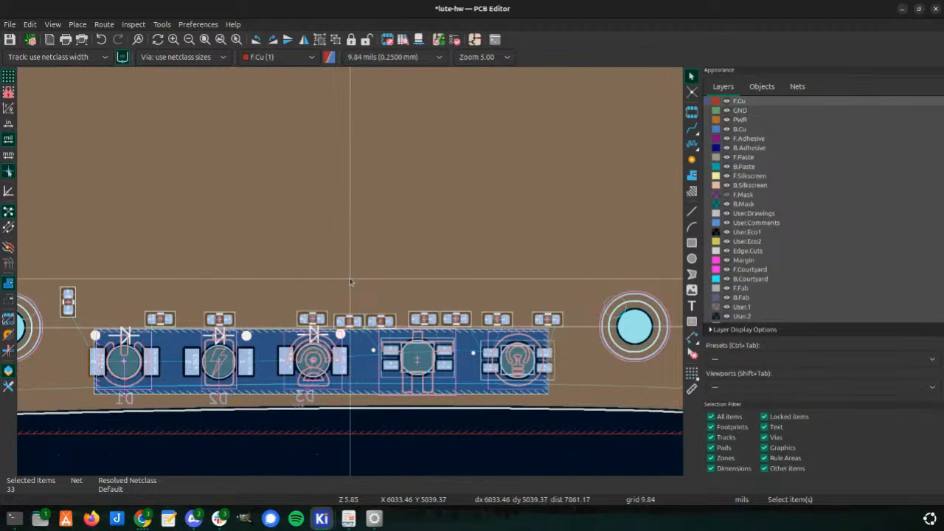
scroll(351, 281, "down", 3)
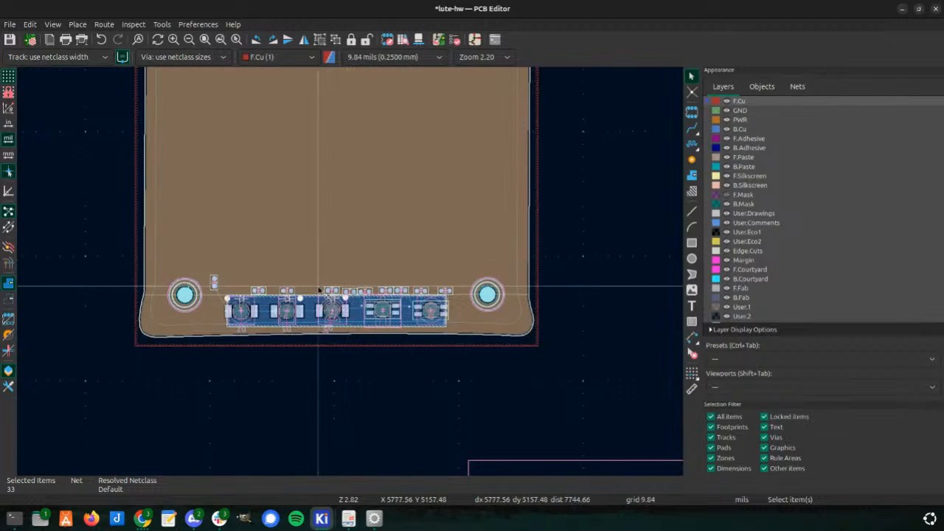
scroll(351, 258, "down", 2)
right_click(354, 272)
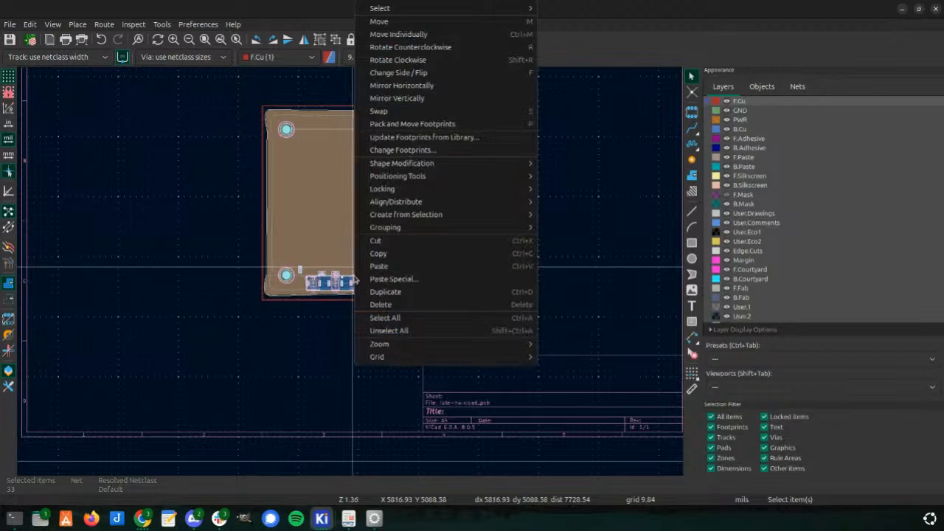
mouse_move(421, 191)
left_click(606, 190)
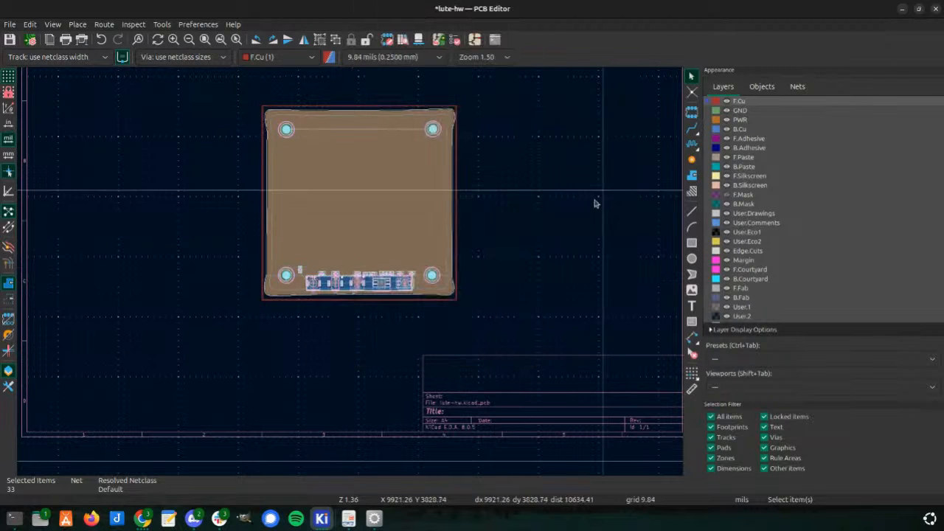
- Try to move LED D3 and delete the InnerCopperCutout rule area, cancelling both operations without overriding their locks
scroll(351, 275, "up", 5)
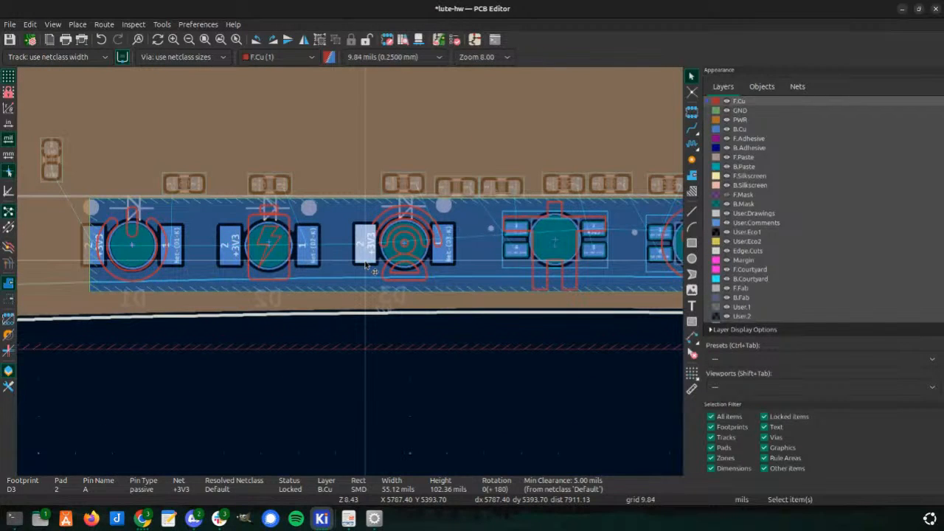
key("m")
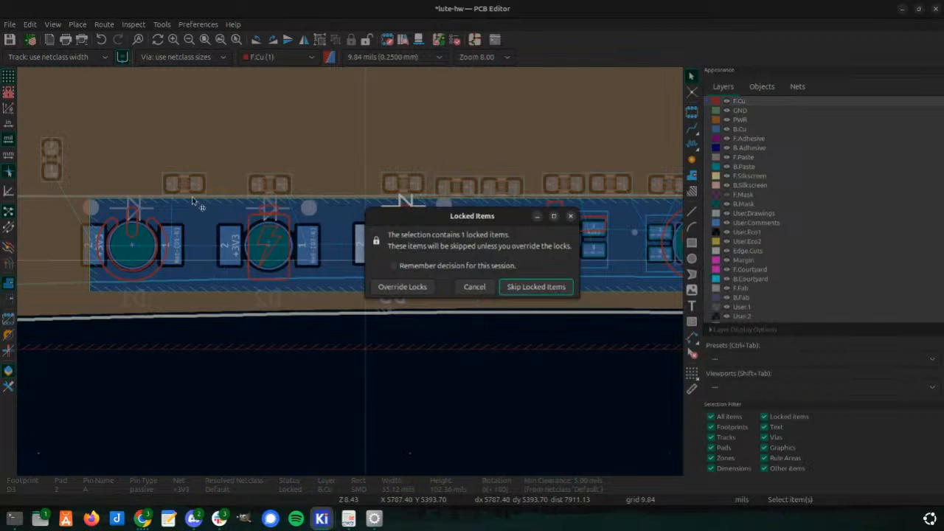
left_click(478, 287)
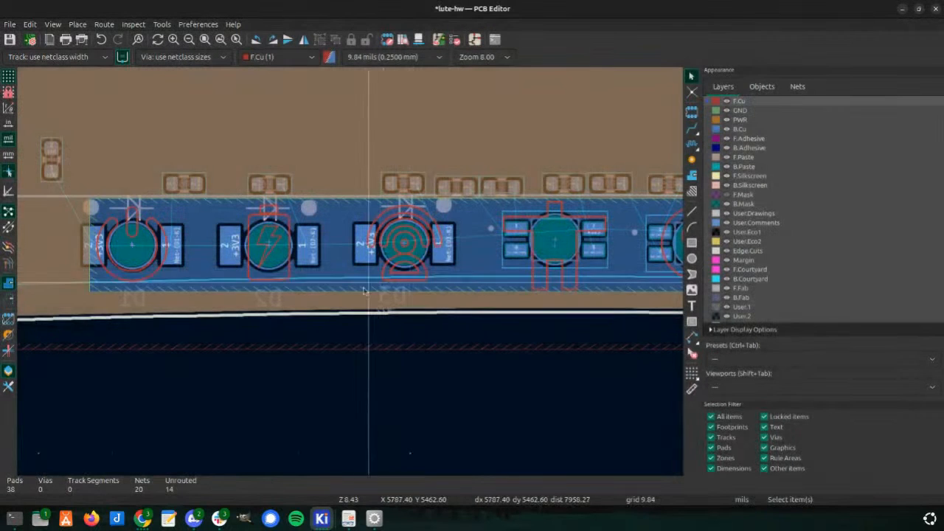
left_click(359, 297)
key("Delete")
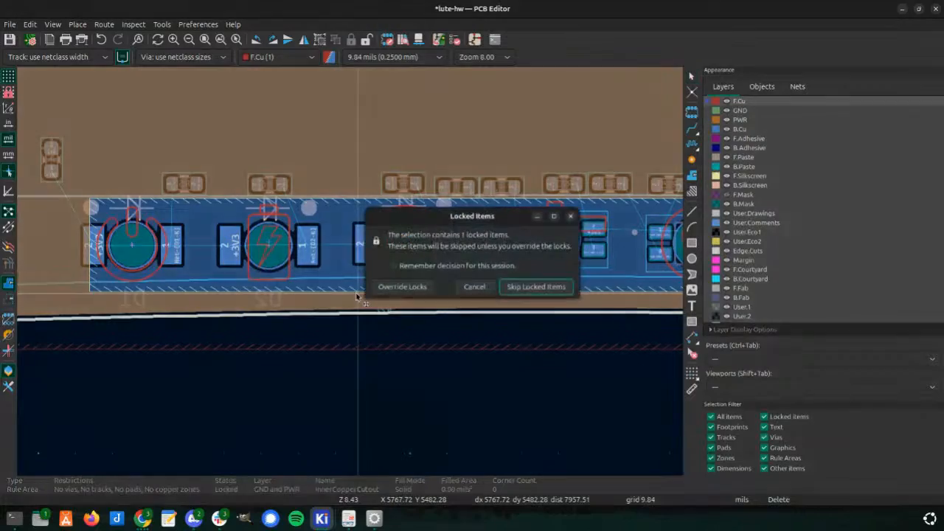
left_click(480, 292)
- Move capacitor C14 beside the +3V3 pad of D1, overriding its lock, and refill all zones
scroll(428, 277, "down", 4)
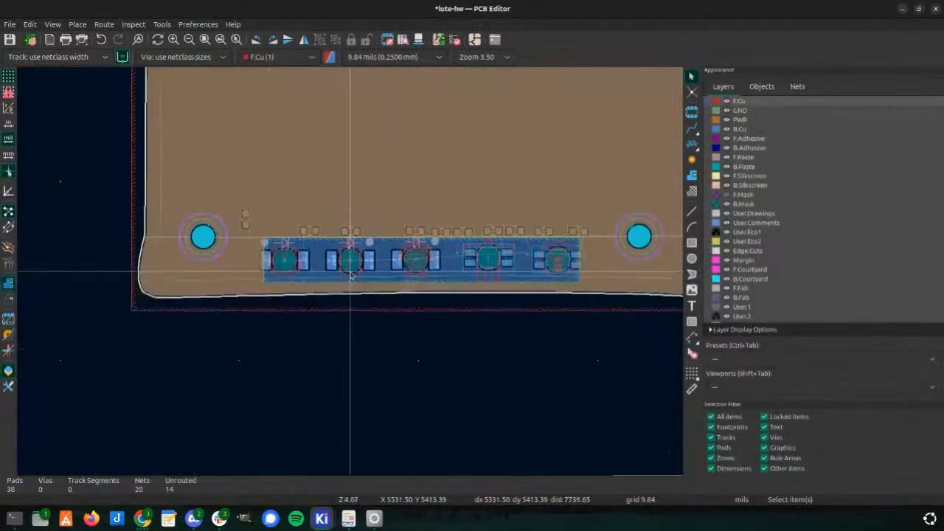
scroll(306, 276, "up", 4)
scroll(456, 311, "down", 5)
scroll(352, 270, "down", 3)
scroll(274, 307, "up", 4)
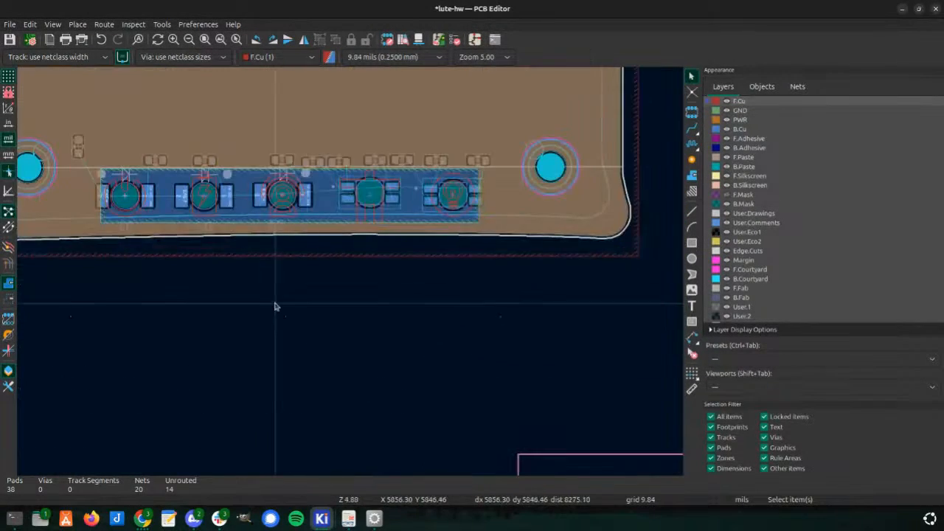
scroll(331, 273, "down", 3)
scroll(249, 259, "up", 4)
scroll(249, 260, "up", 4)
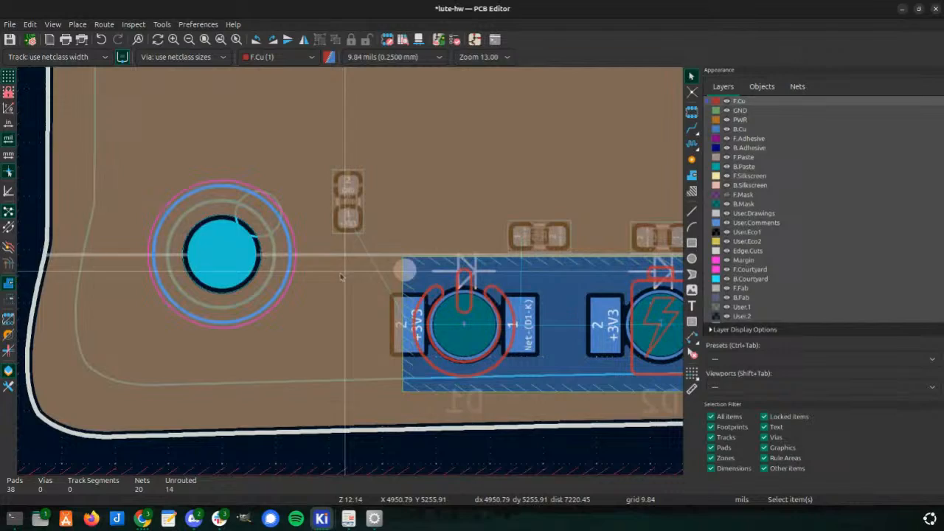
left_click(360, 203)
key("m")
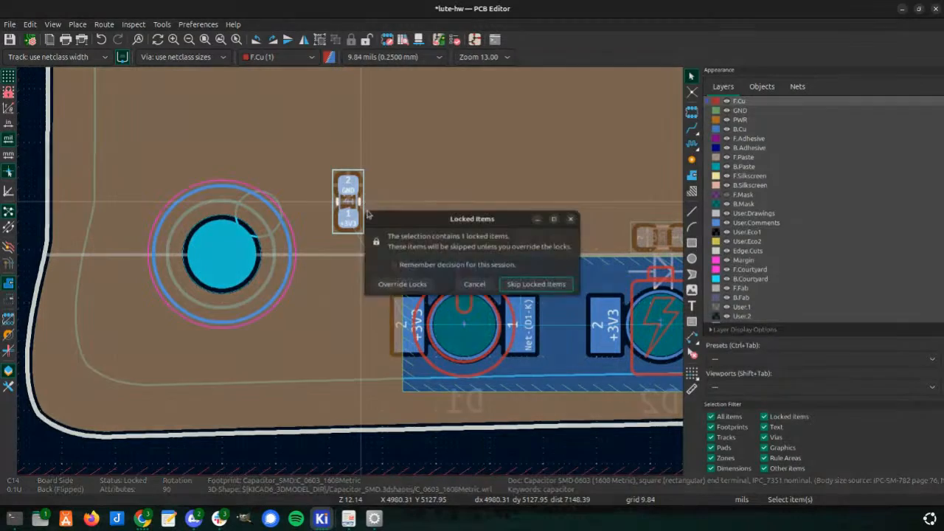
left_click(396, 287)
left_click(367, 333)
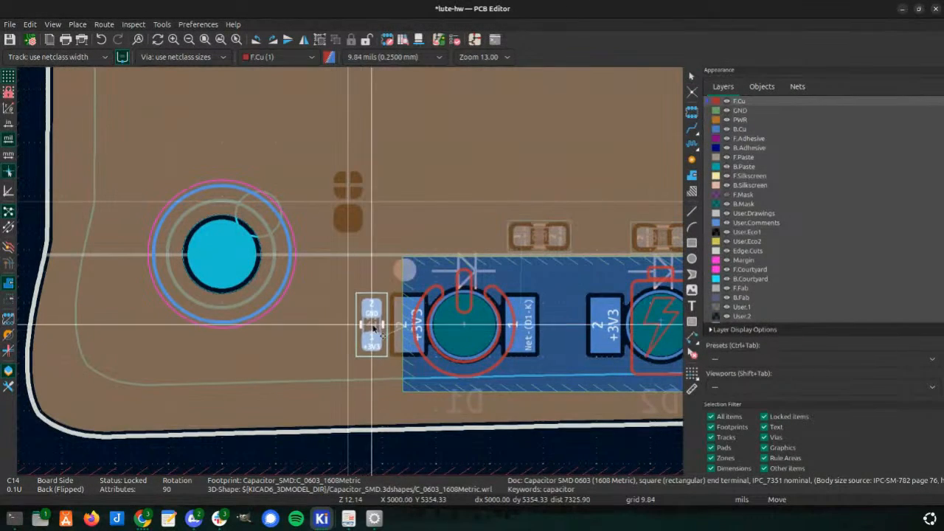
scroll(369, 310, "down", 8)
key("b")
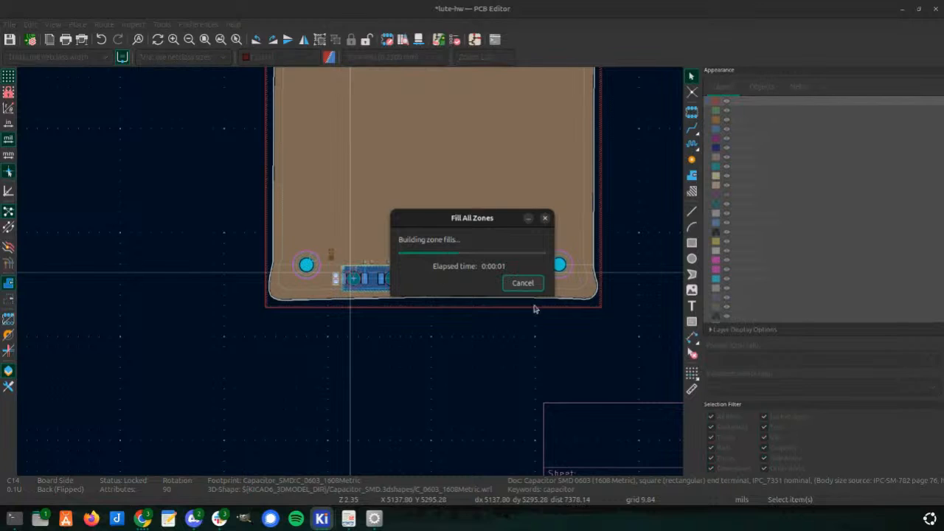
- Examine the front of the board and its row of icons in the 3D viewer with raytraced rendering
key("alt+3")
left_click_drag(527, 305, 480, 224)
scroll(452, 281, "up", 3)
left_click_drag(452, 281, 412, 266)
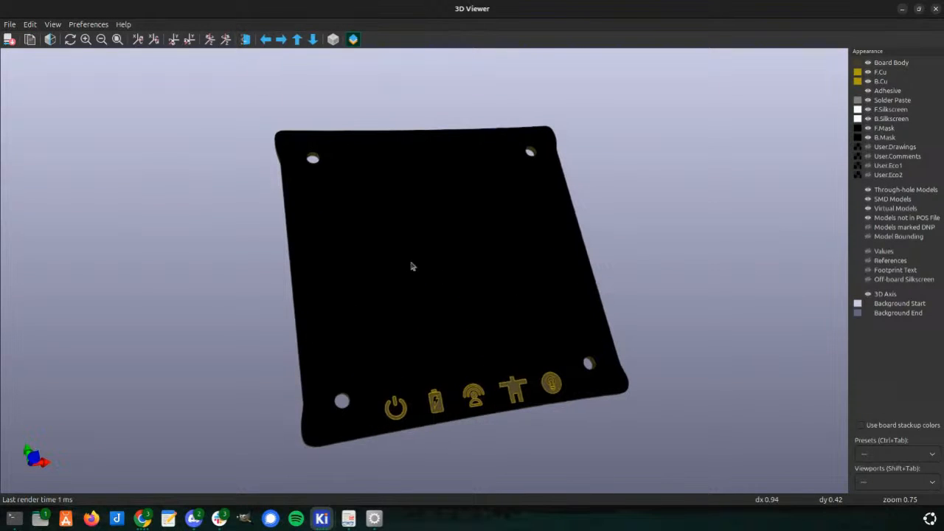
left_click(50, 39)
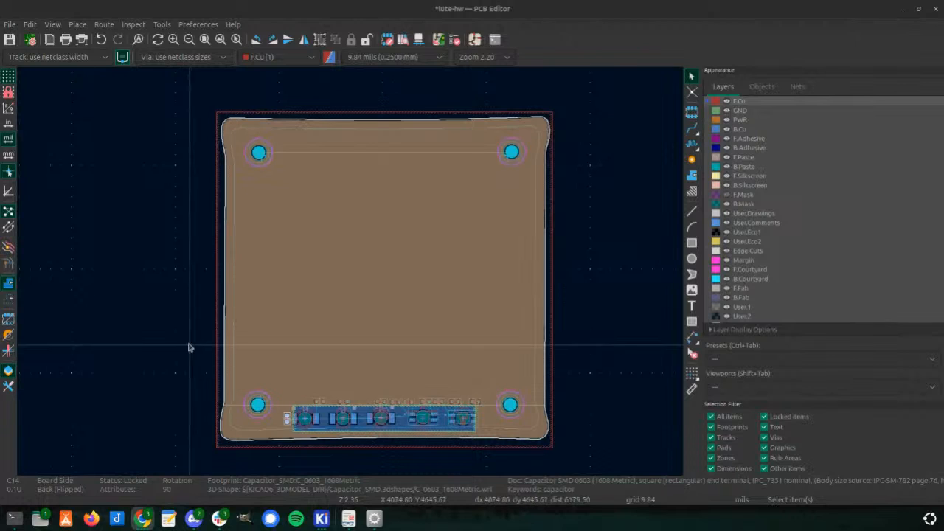
- Clear the C14 selection, look over the stripped-down board, and save the lute-hw board file
left_click(190, 317)
scroll(190, 313, "down", 3)
scroll(354, 260, "up", 2)
middle_click_drag(256, 255, 201, 259)
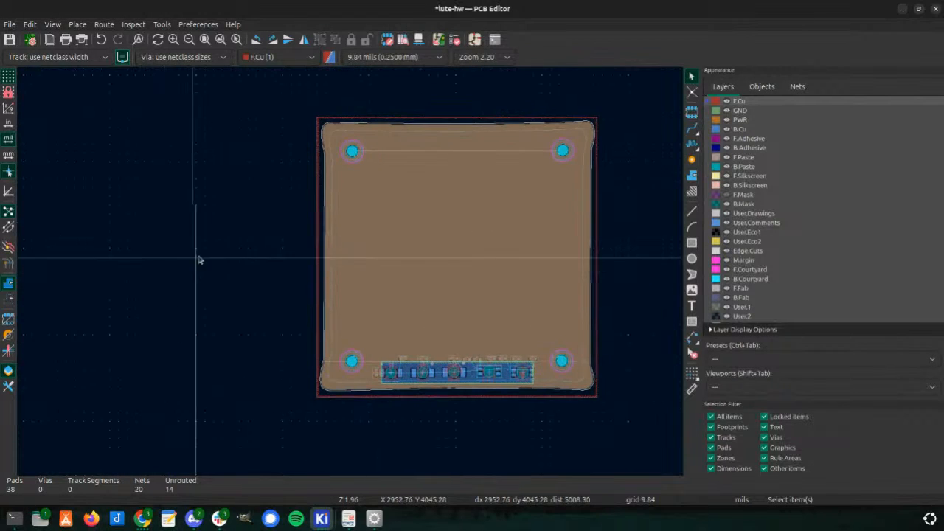
scroll(550, 291, "down", 3)
scroll(351, 276, "up", 4)
scroll(352, 276, "down", 4)
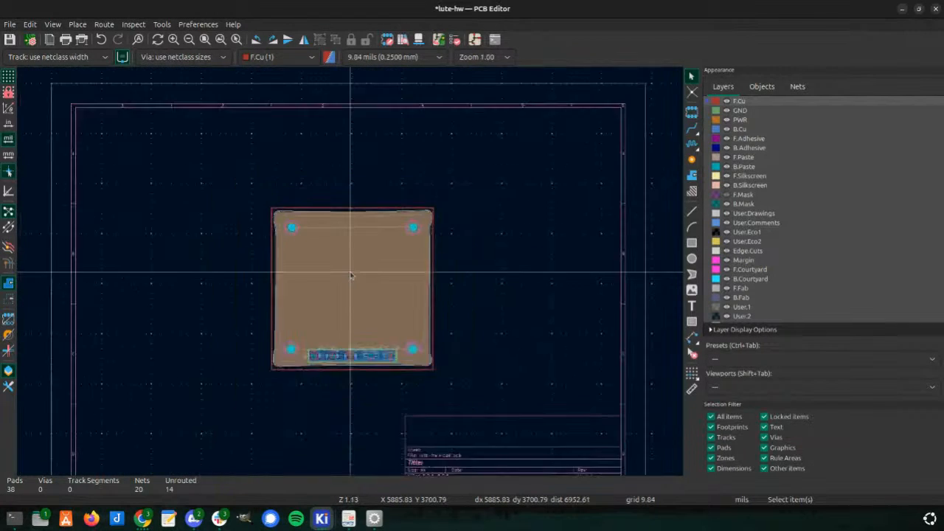
scroll(351, 275, "up", 4)
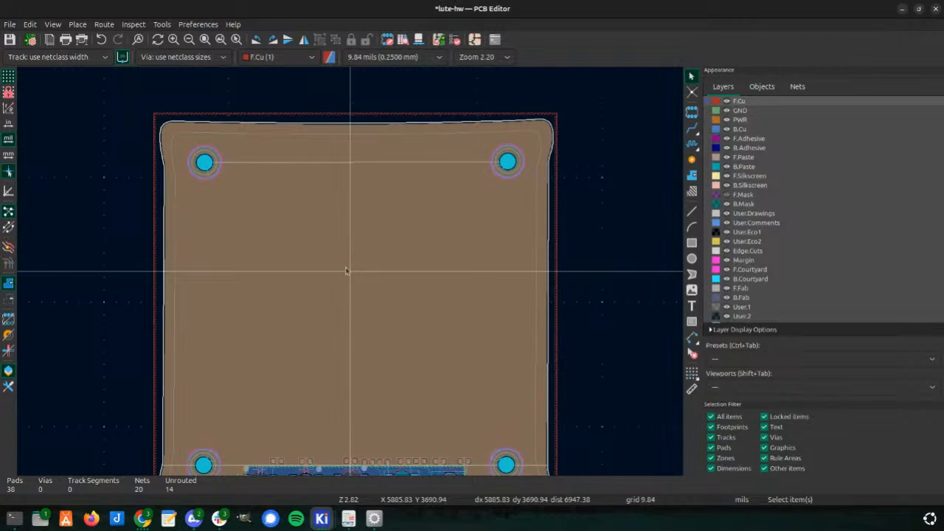
scroll(347, 272, "down", 3)
scroll(352, 274, "up", 3)
scroll(361, 287, "down", 2)
middle_click_drag(383, 327, 328, 279)
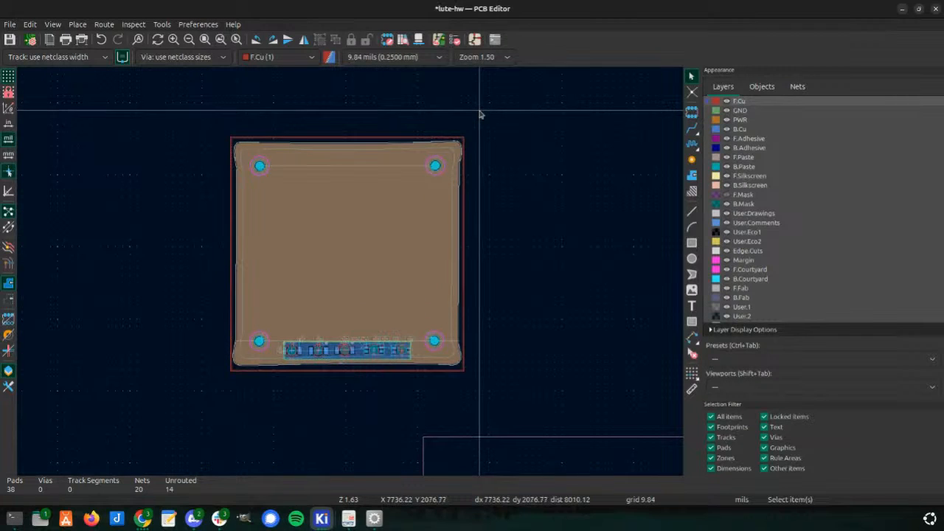
key("ctrl+s")
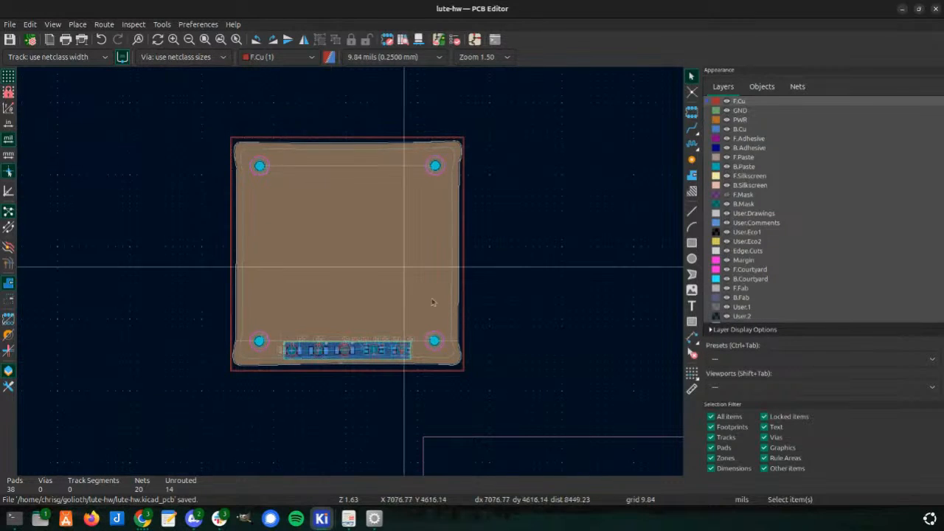
scroll(347, 272, "up", 3)
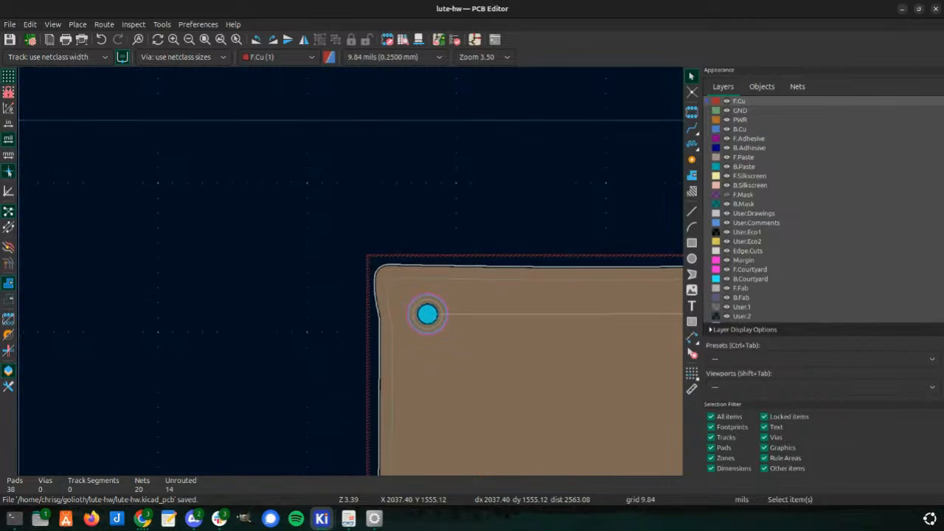
left_click(10, 25)
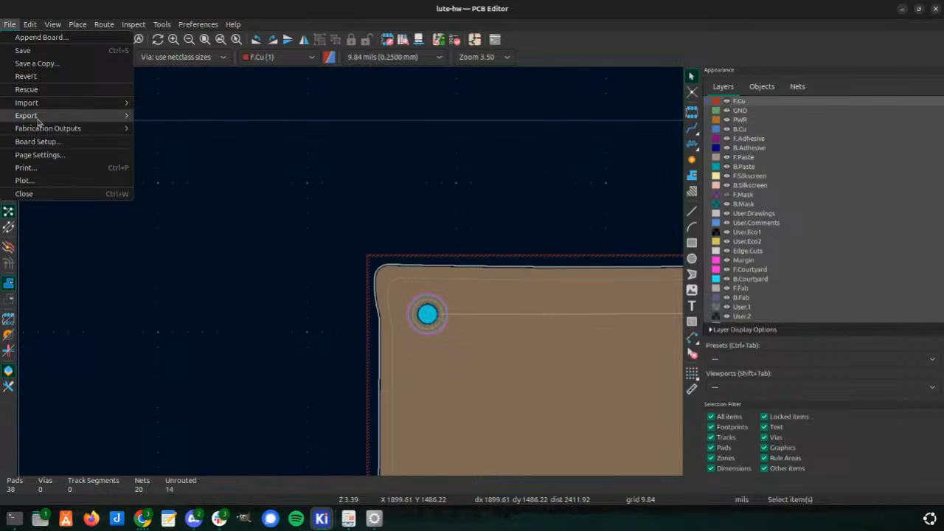
mouse_move(42, 108)
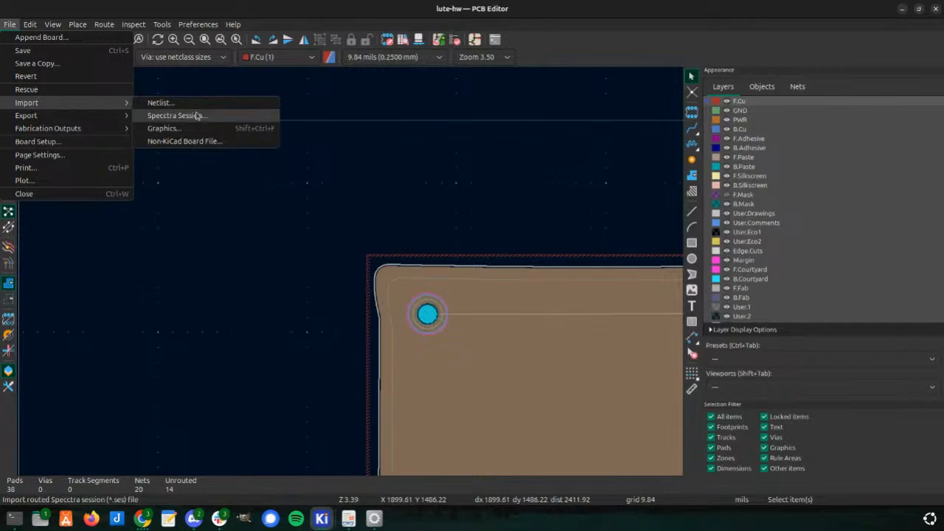
left_click(164, 128)
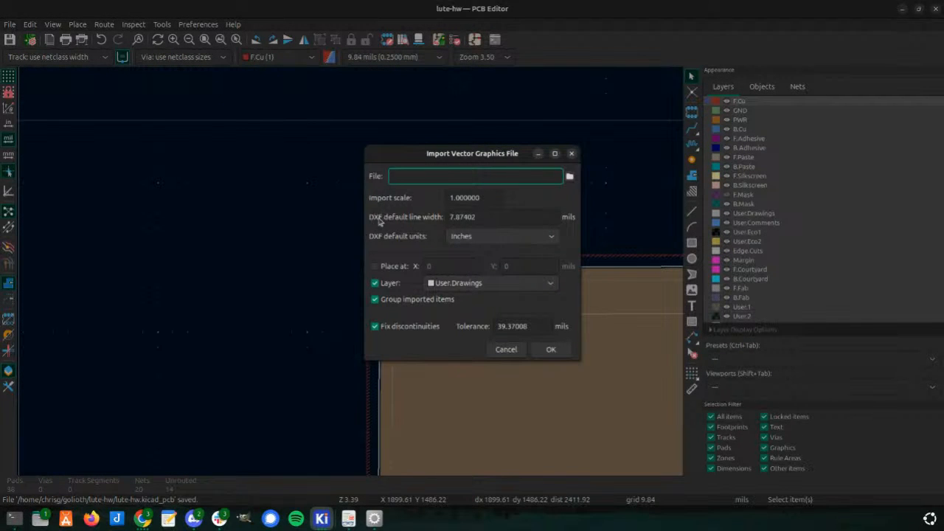
left_click(506, 354)
scroll(493, 274, "down", 3)
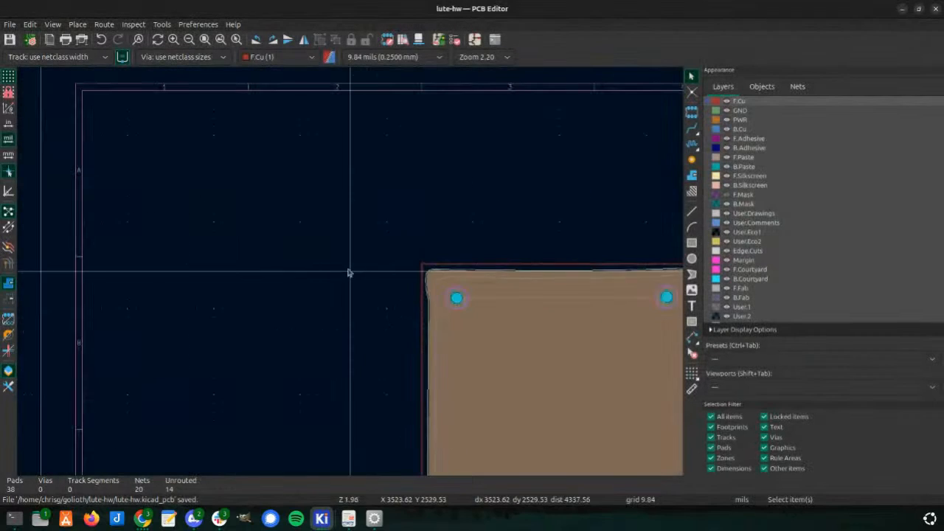
- Launch a separate standalone PCB Editor window and tile it side by side with the lute-hw board
key("super")
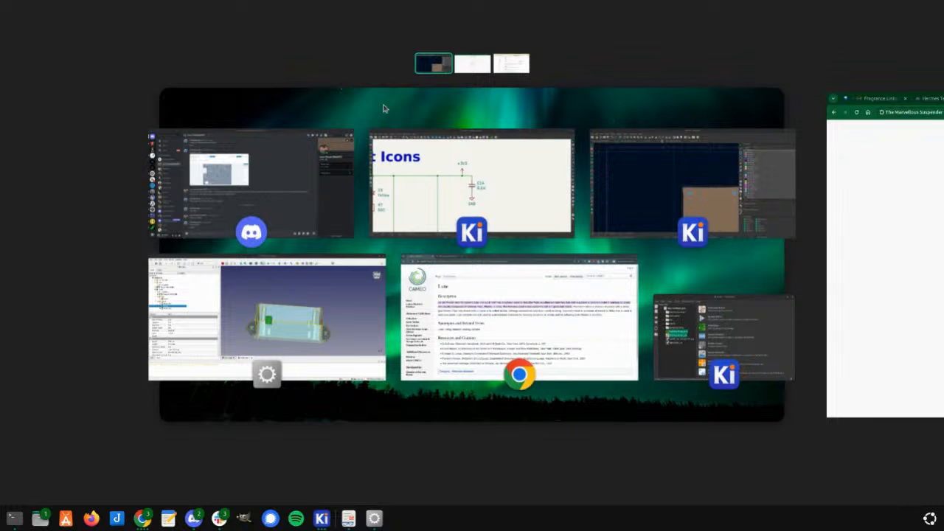
key("super")
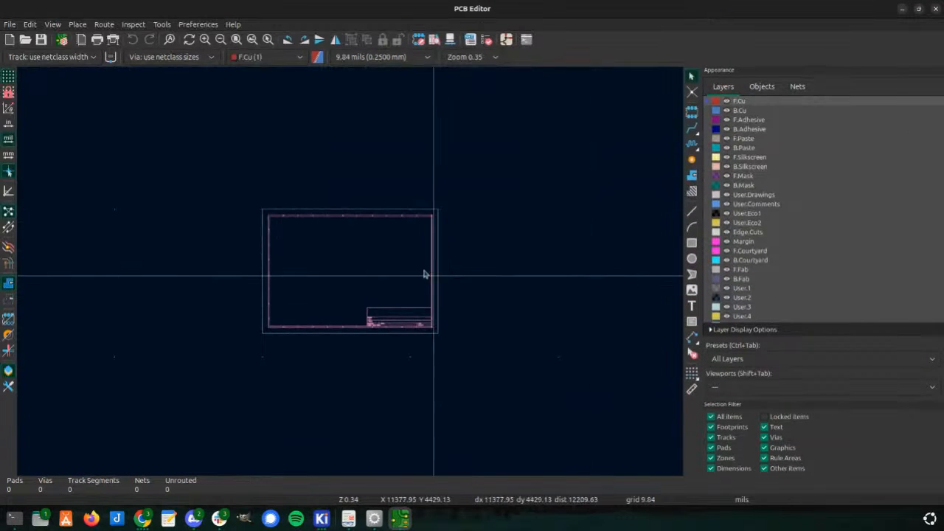
left_click_drag(374, 14, 570, 81)
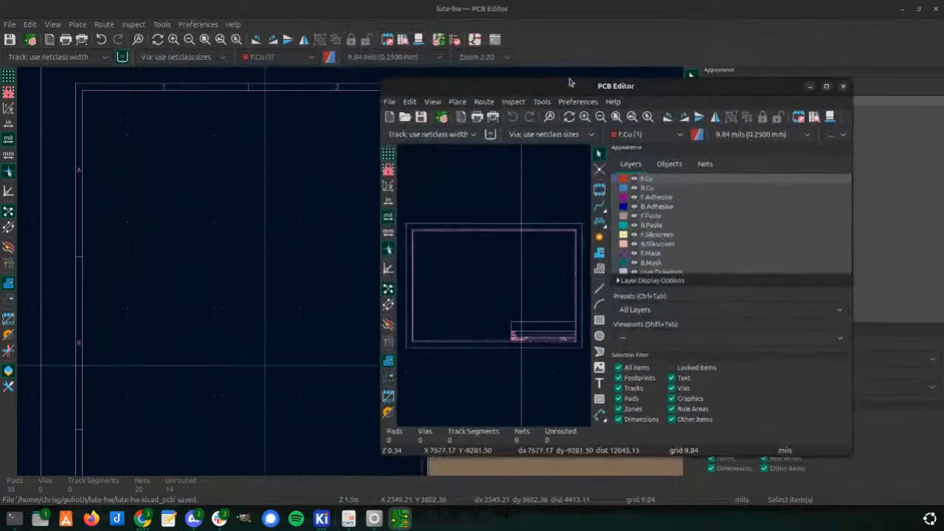
key("super+Right")
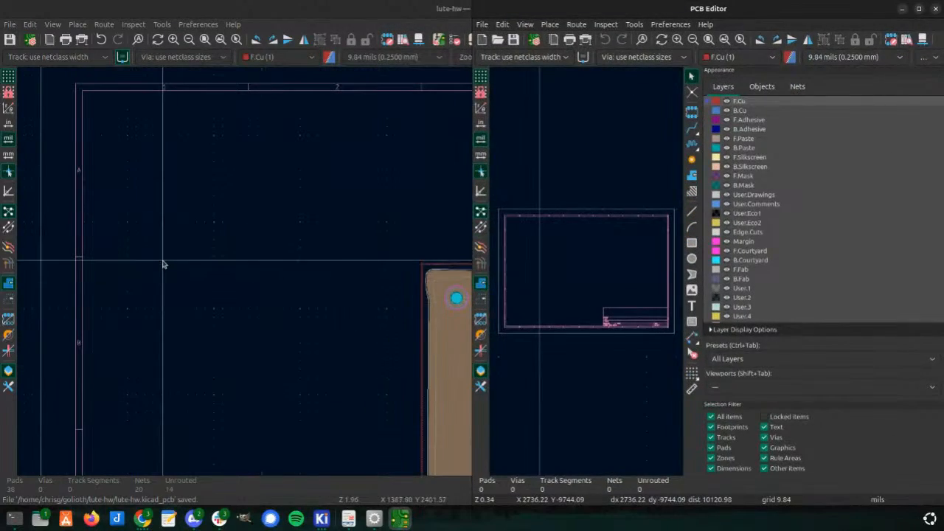
left_click(165, 263)
key("super+Left")
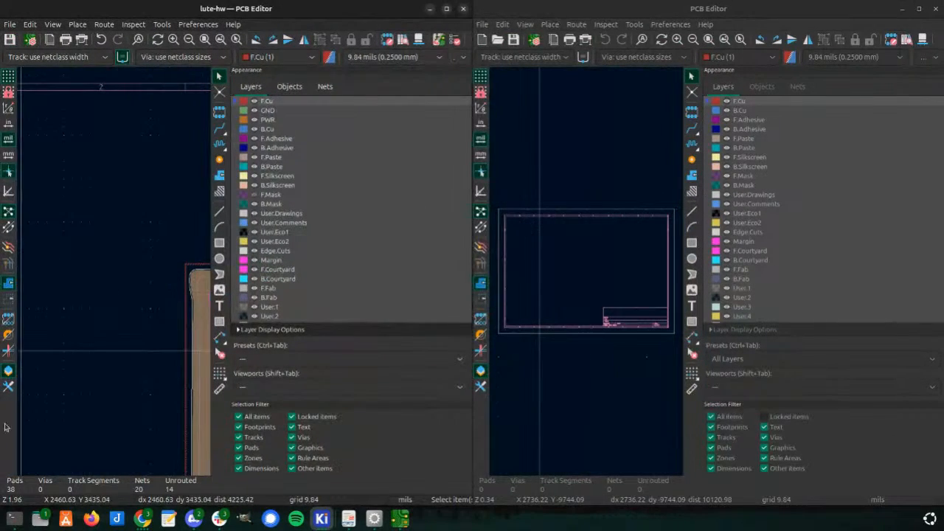
- Hide the Appearance manager in both PCB Editor windows to enlarge their canvases
left_click(8, 373)
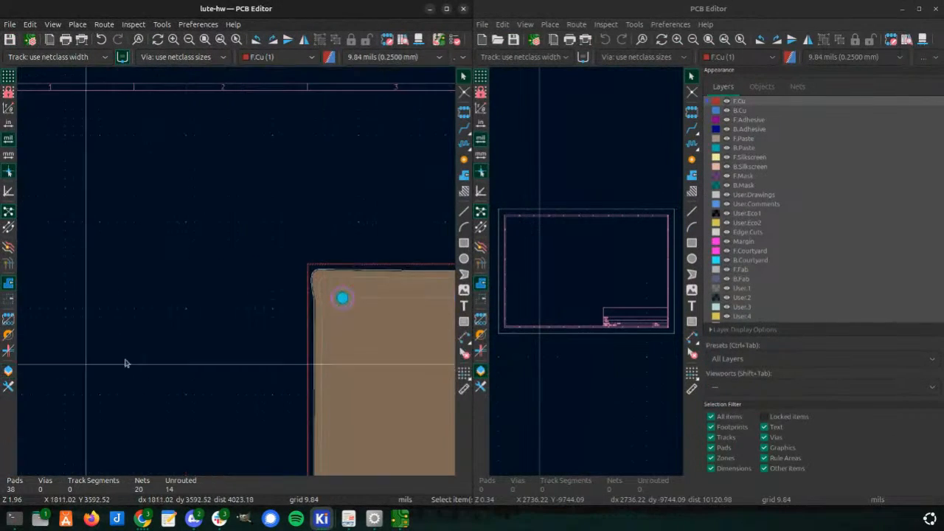
left_click(734, 15)
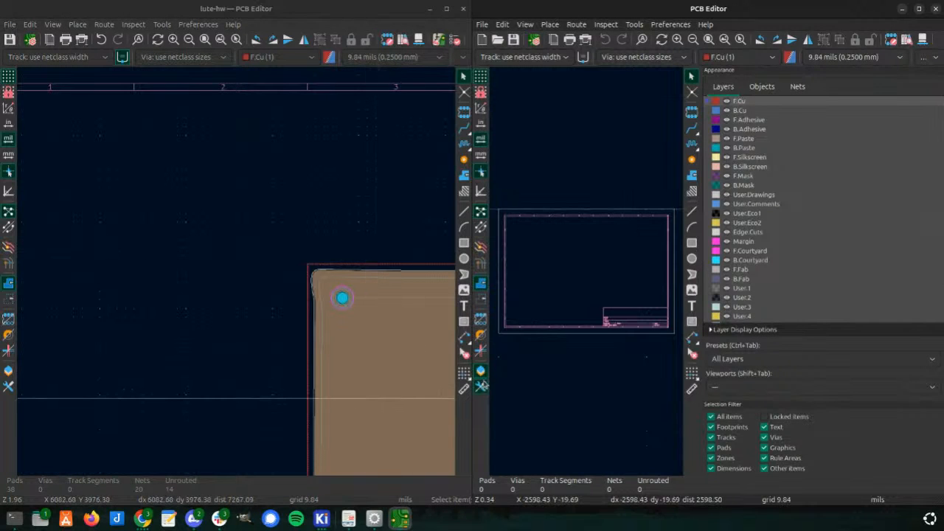
left_click(480, 372)
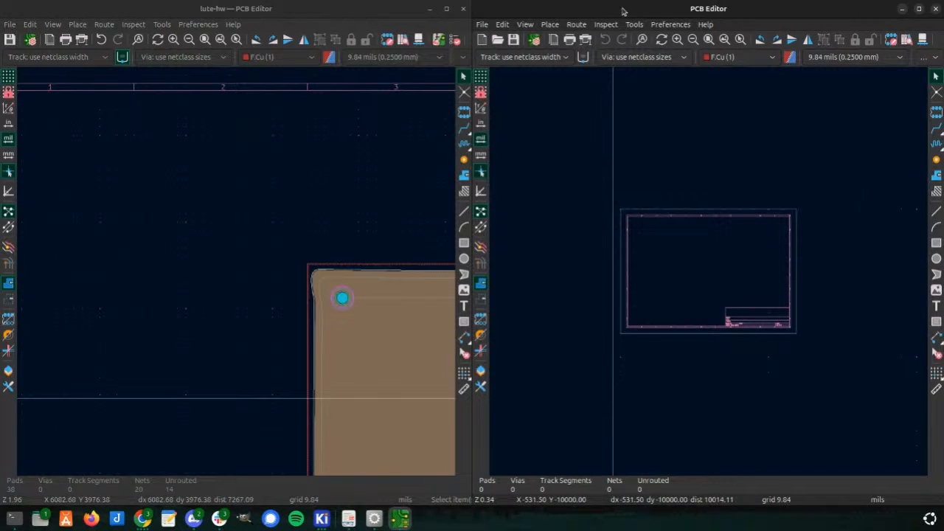
- Open elixir.kicad_pcb from the elixir-hw folder in the standalone editor and tile it beside the lute-hw board
left_click_drag(624, 11, 943, 11)
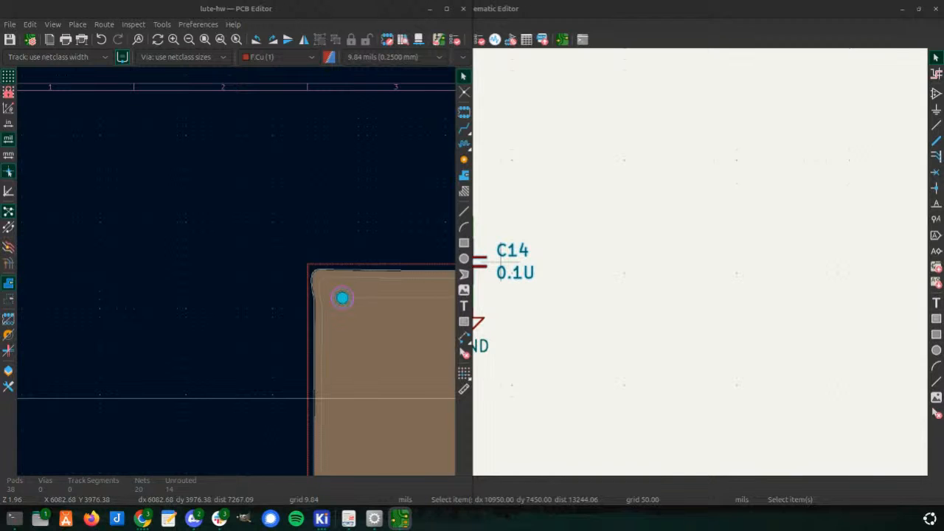
key("ctrl+o")
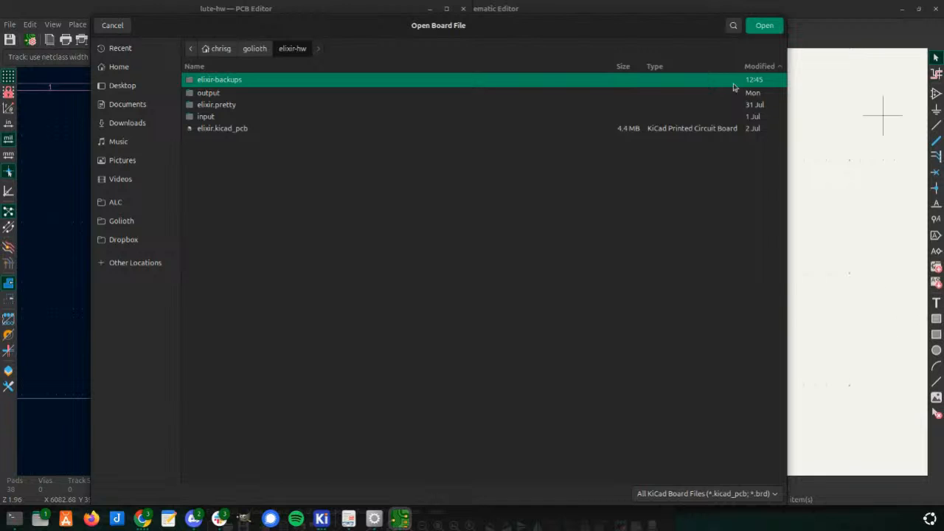
double_click(281, 130)
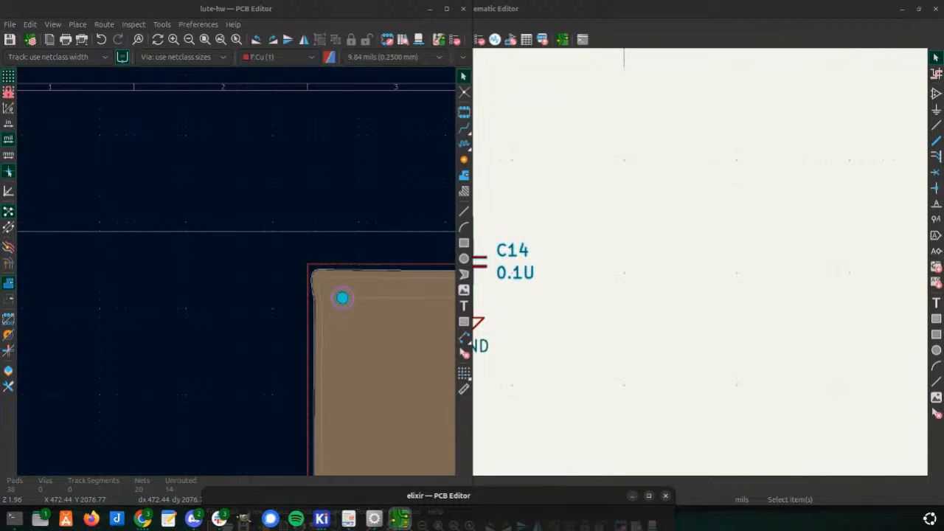
key("super")
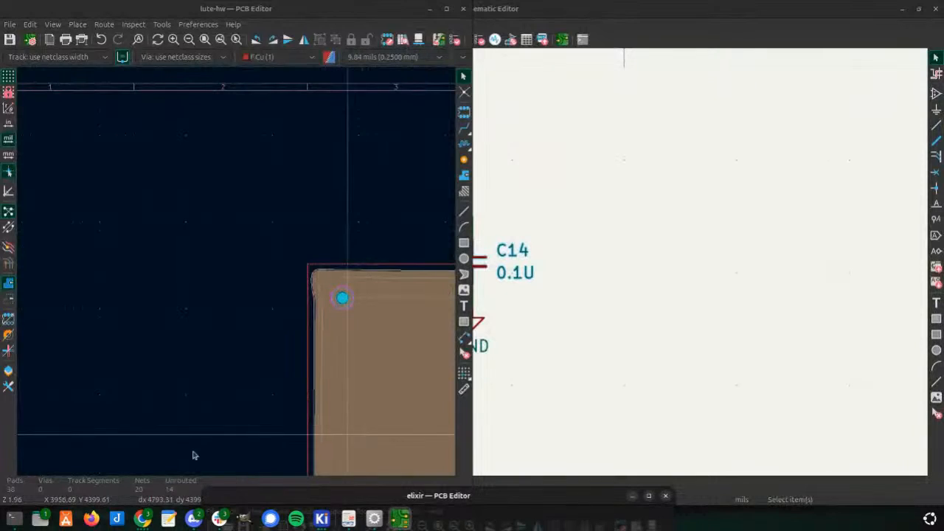
key("super+Right")
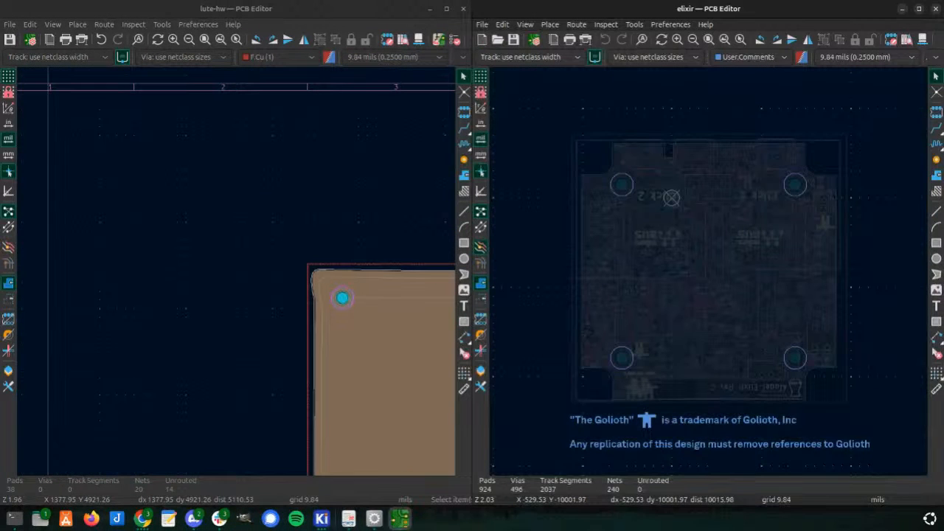
- Examine the elixir board's outline, mounting holes and component layout, with the inactive layers shown at normal contrast
scroll(683, 260, "down", 3)
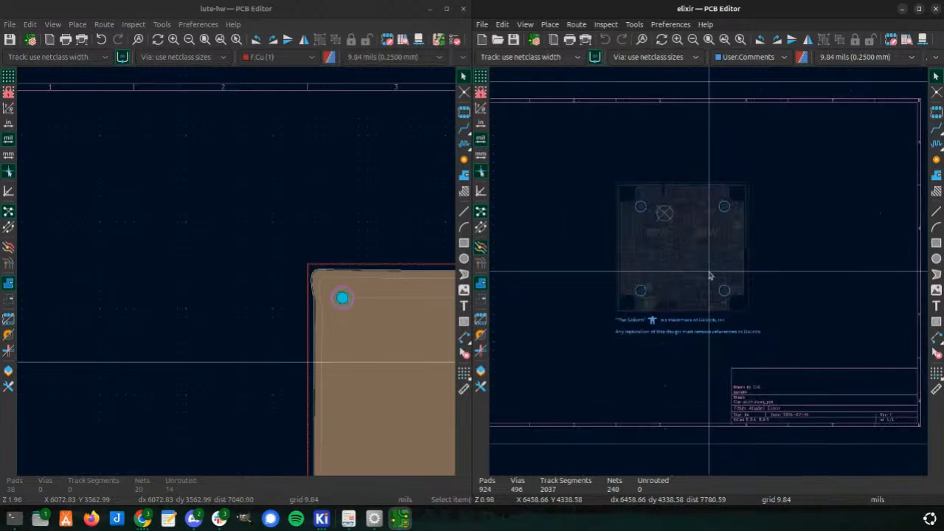
scroll(710, 274, "up", 3)
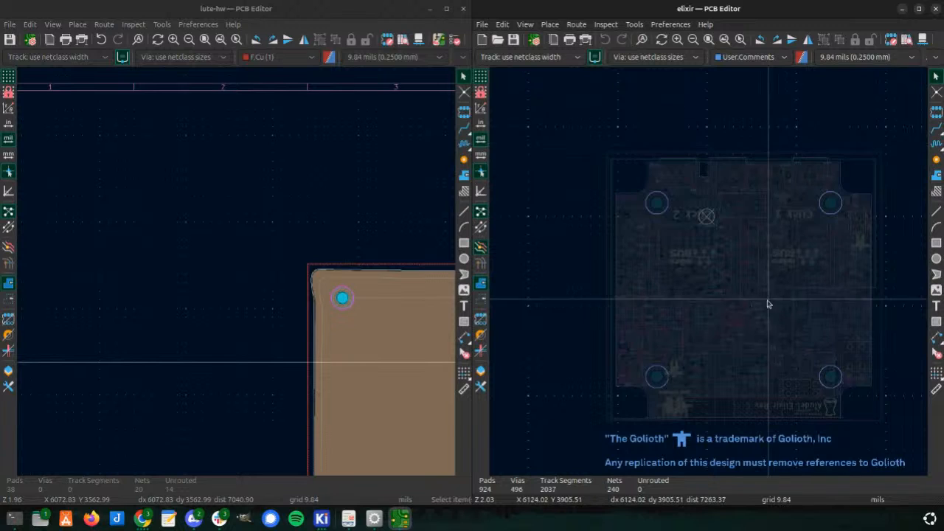
scroll(708, 275, "down", 2)
scroll(712, 276, "up", 2)
scroll(723, 281, "down", 1)
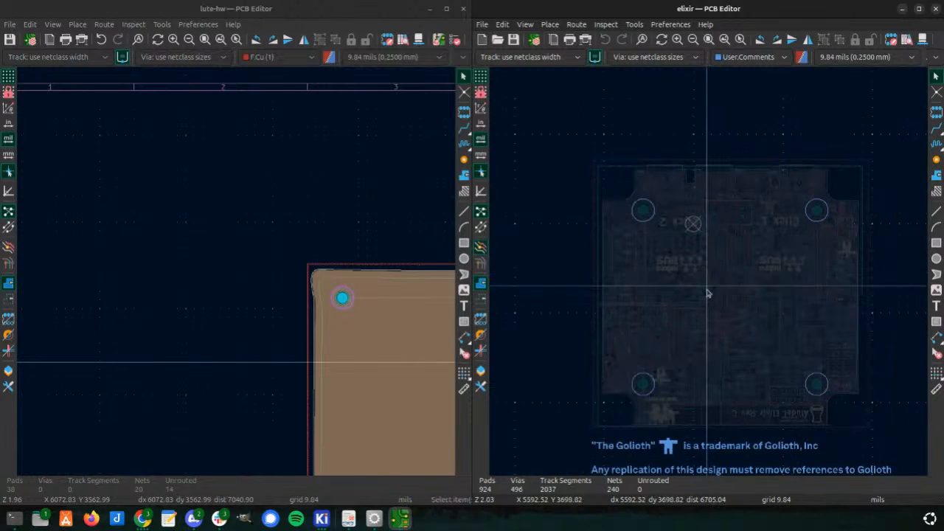
middle_click_drag(729, 282, 705, 232)
scroll(701, 221, "up", 1)
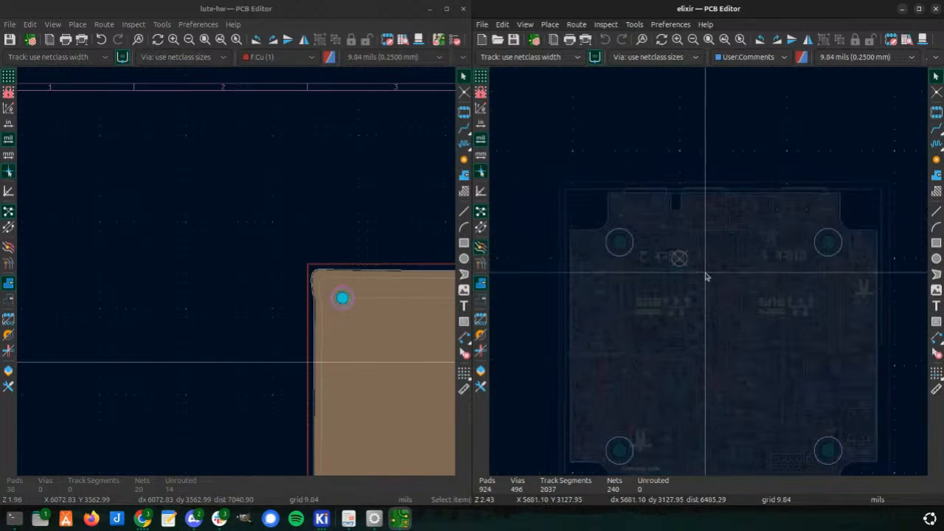
scroll(704, 284, "down", 1)
scroll(685, 274, "down", 2)
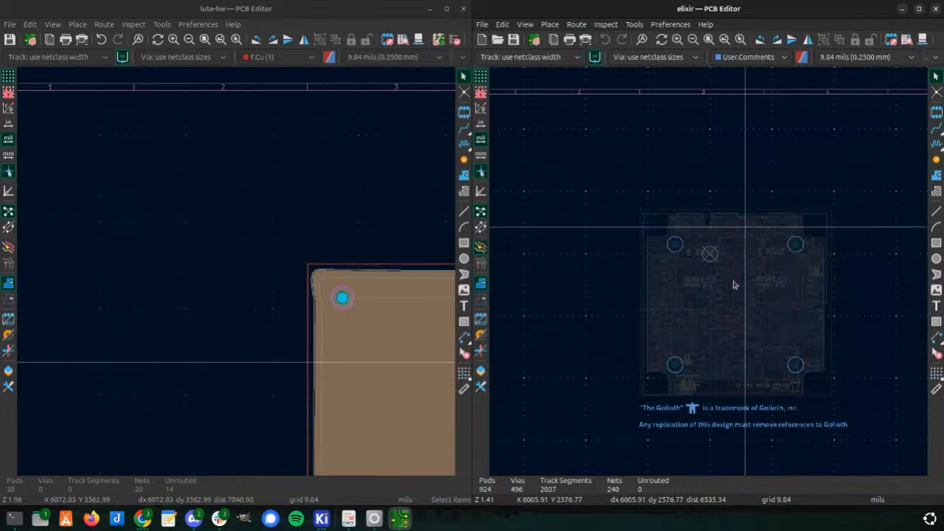
scroll(708, 268, "up", 3)
scroll(639, 192, "up", 3)
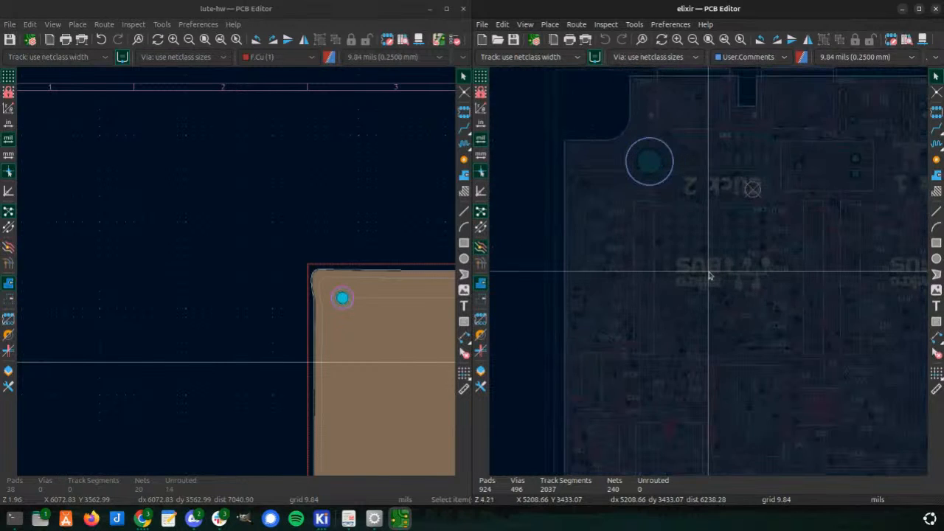
scroll(647, 276, "down", 3)
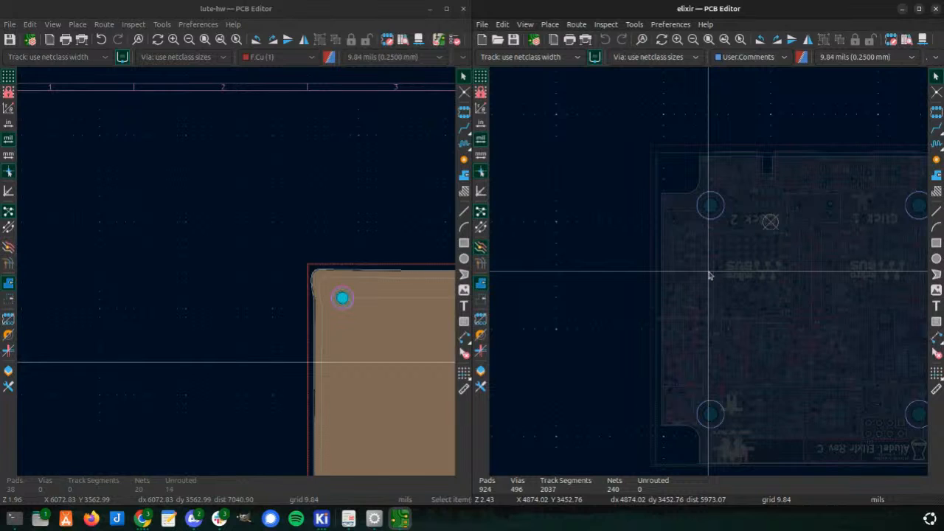
scroll(708, 274, "up", 5)
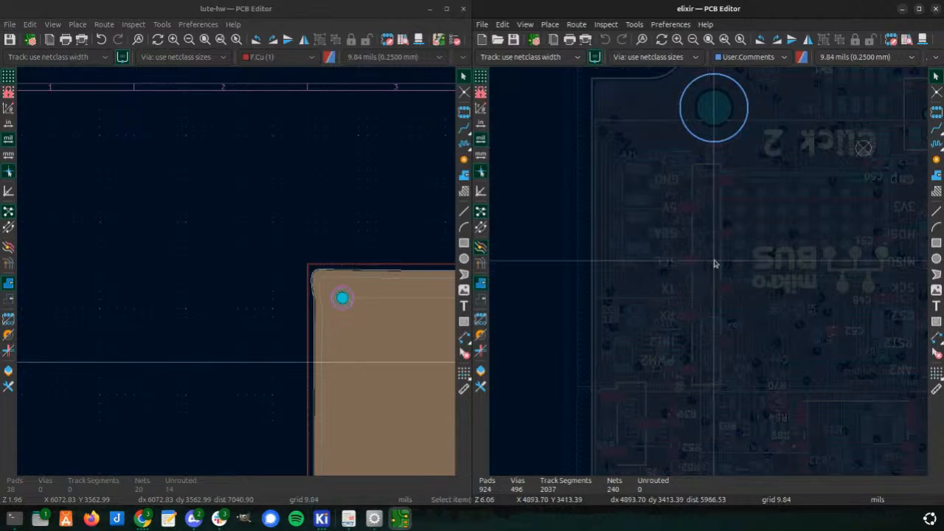
scroll(636, 358, "down", 4)
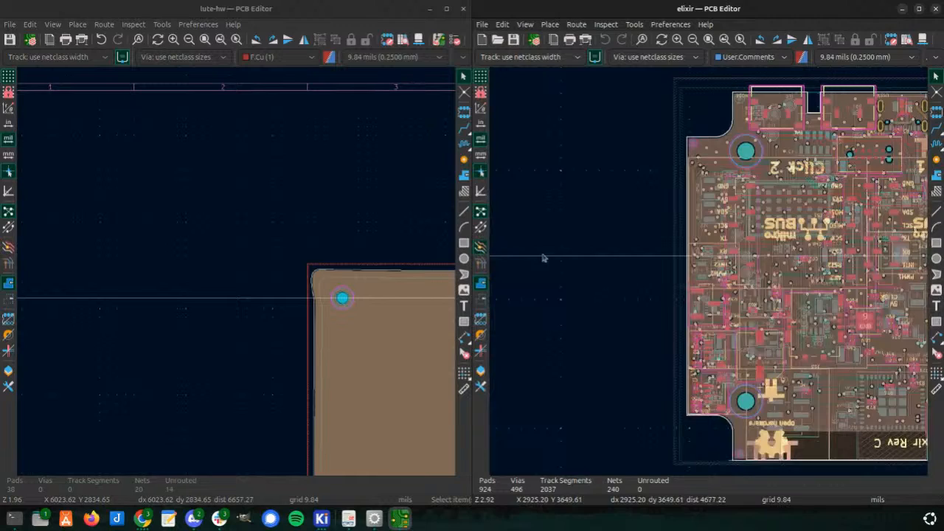
scroll(737, 263, "down", 4)
scroll(822, 253, "up", 4)
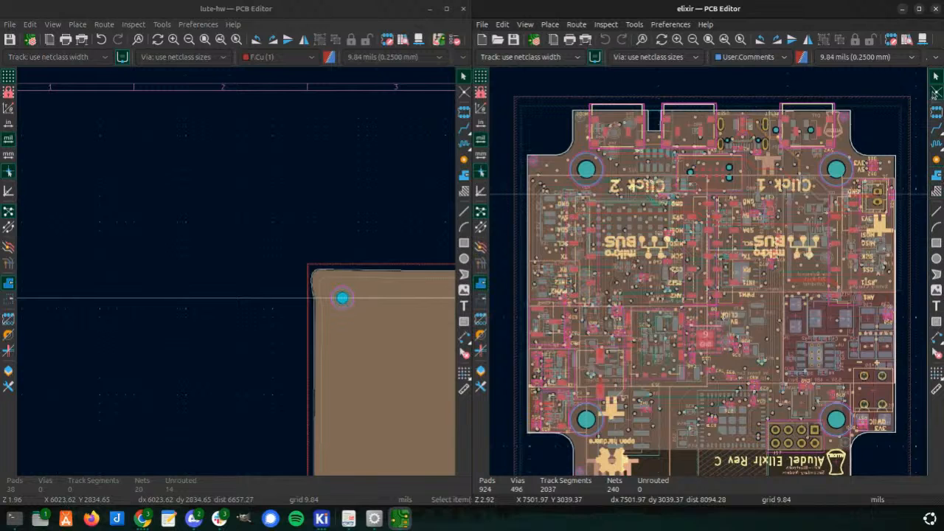
- Export the elixir board's F.Cu and Edge.Cuts layers to SVG, with one page per layer turned off to produce a combined file
left_click(486, 26)
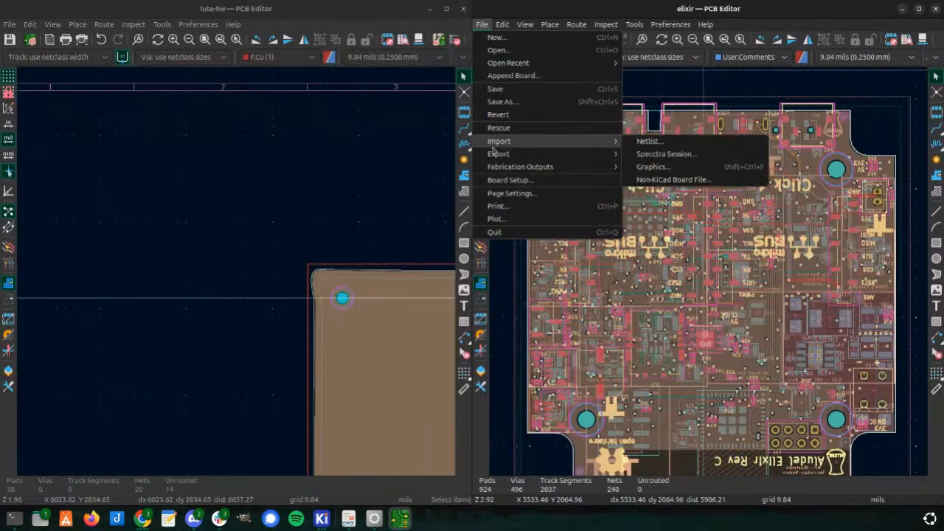
mouse_move(541, 156)
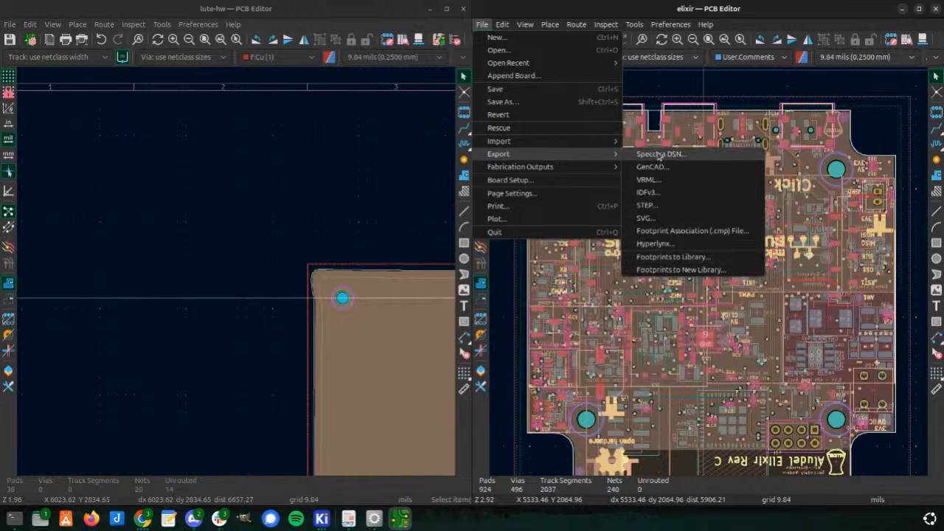
left_click(641, 218)
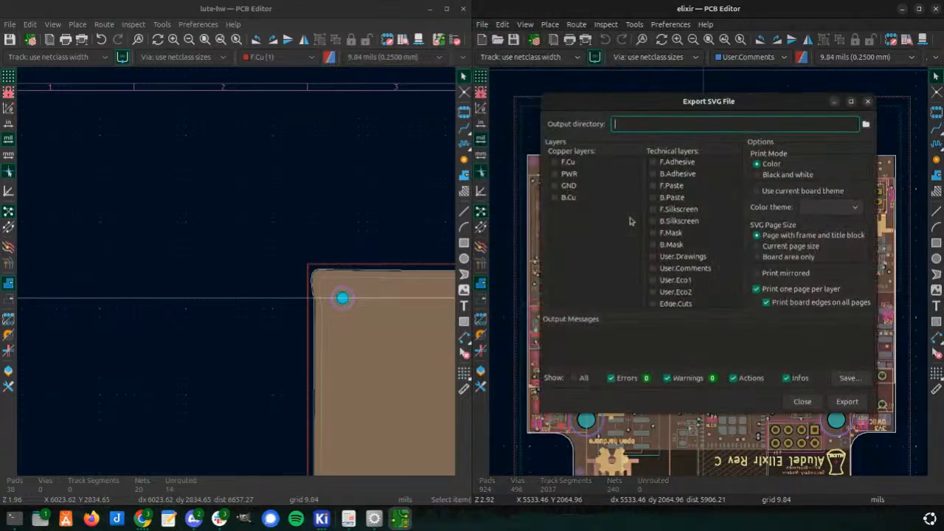
left_click(555, 163)
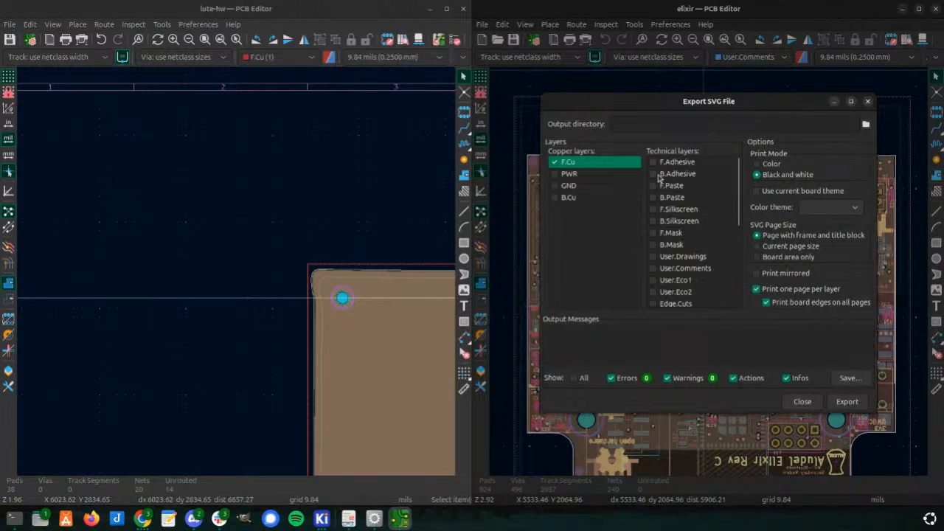
scroll(674, 177, "down", 5)
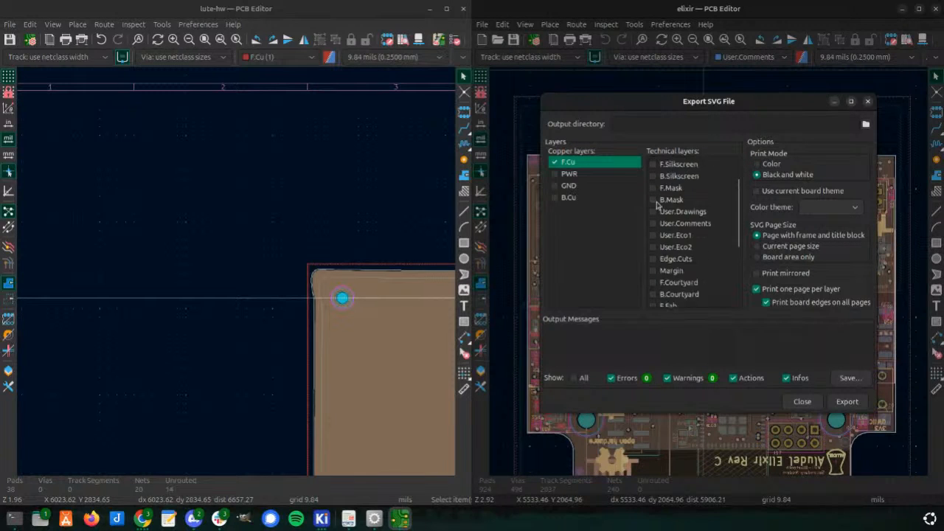
scroll(660, 206, "up", 5)
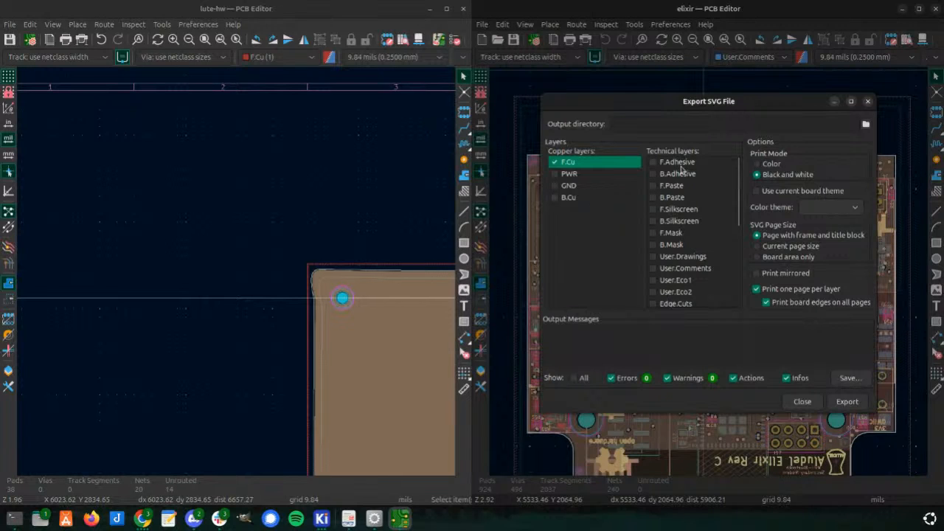
scroll(677, 221, "down", 3)
left_click(676, 236)
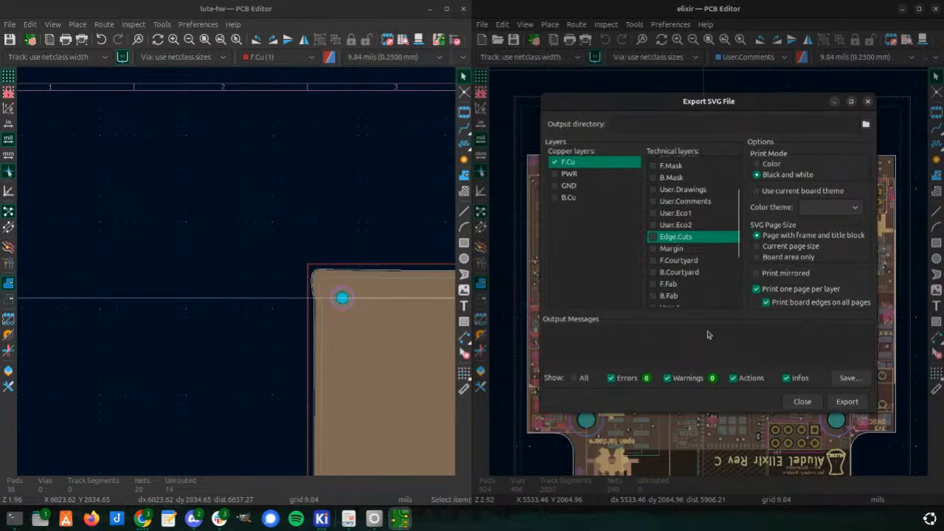
left_click(653, 237)
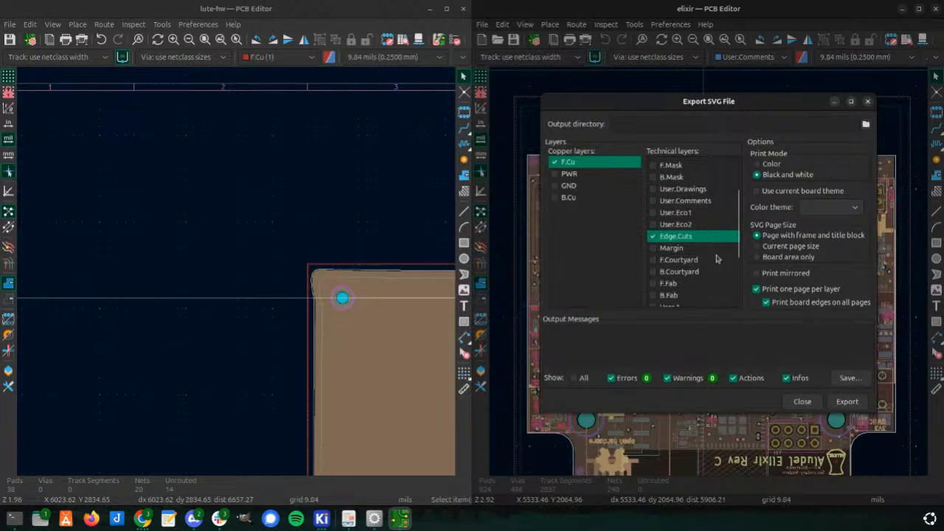
left_click(852, 407)
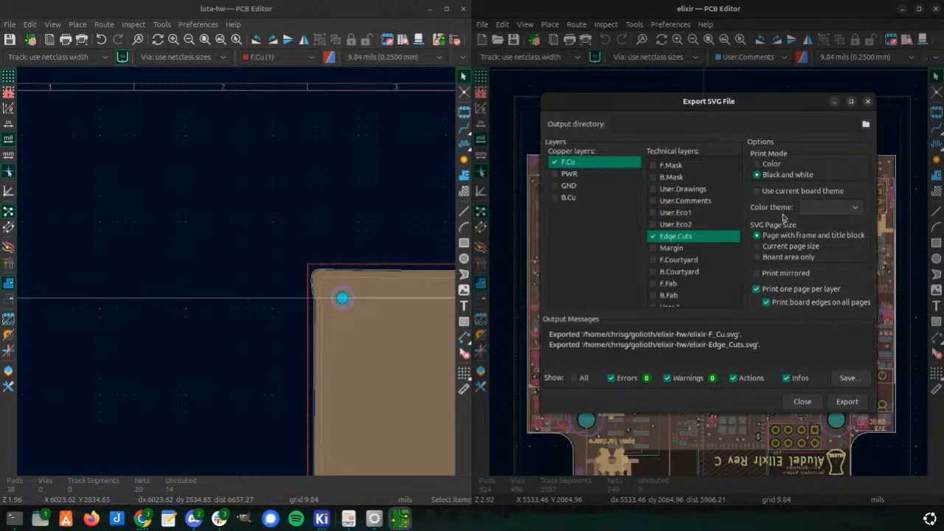
left_click(760, 291)
left_click(839, 405)
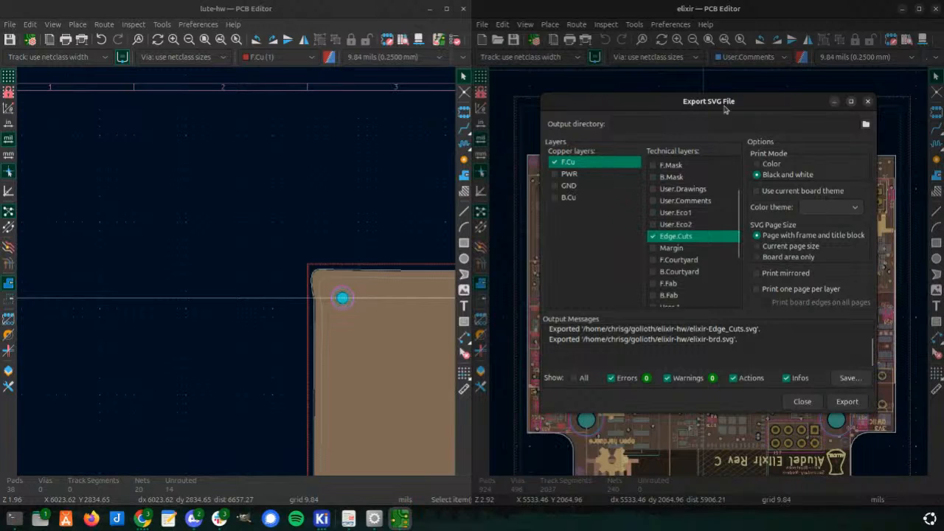
- Import elixir-brd.svg from the elixir-hw folder into the lute-hw board as grouped graphics on User.Drawings at scale 1, maximizing that window
left_click(232, 10)
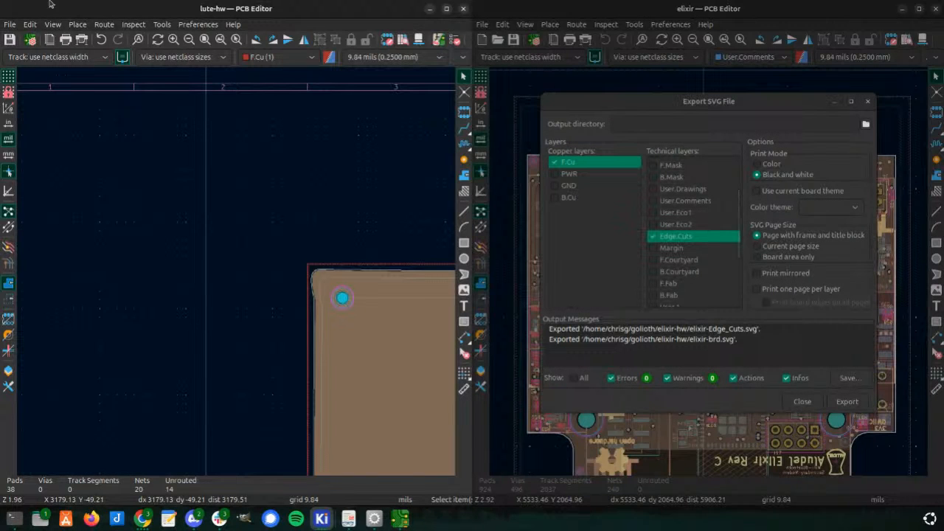
left_click(10, 24)
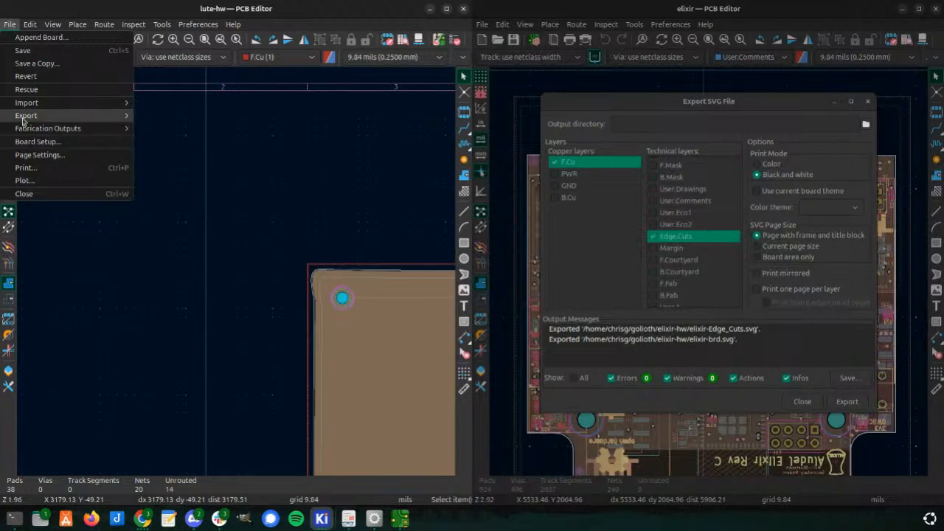
mouse_move(51, 108)
left_click(211, 129)
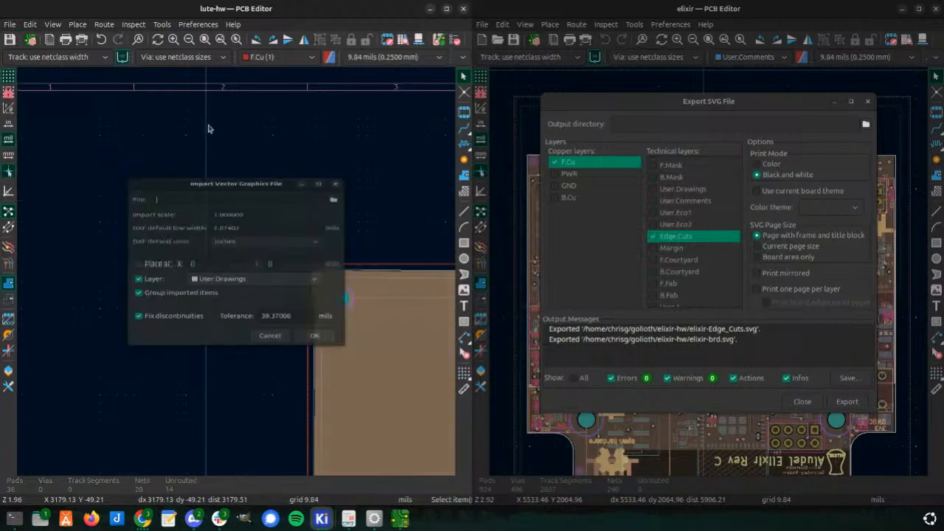
left_click(334, 176)
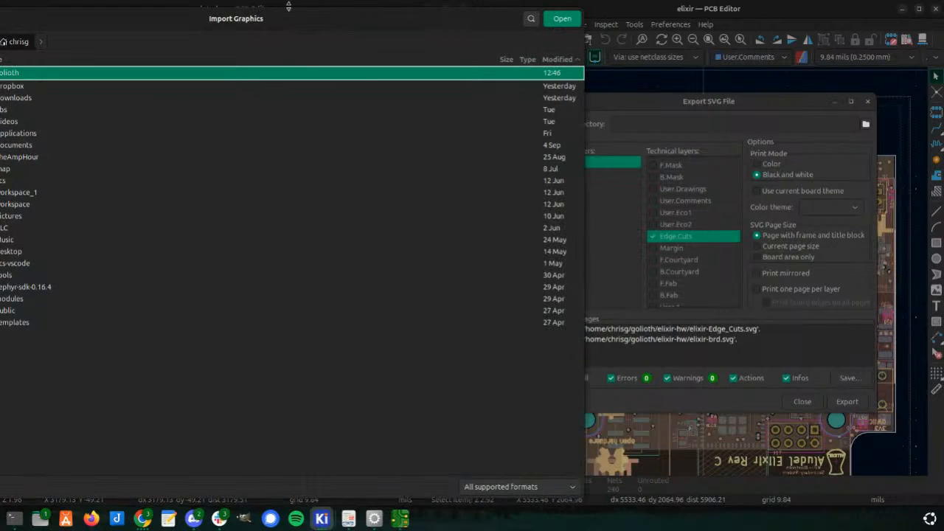
left_click_drag(278, 21, 0, 20)
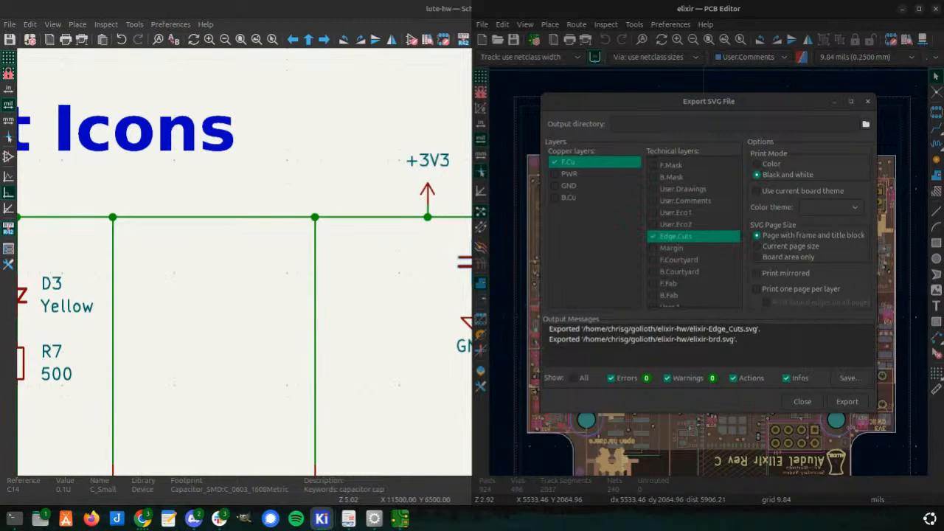
left_click_drag(89, 527, 148, 151)
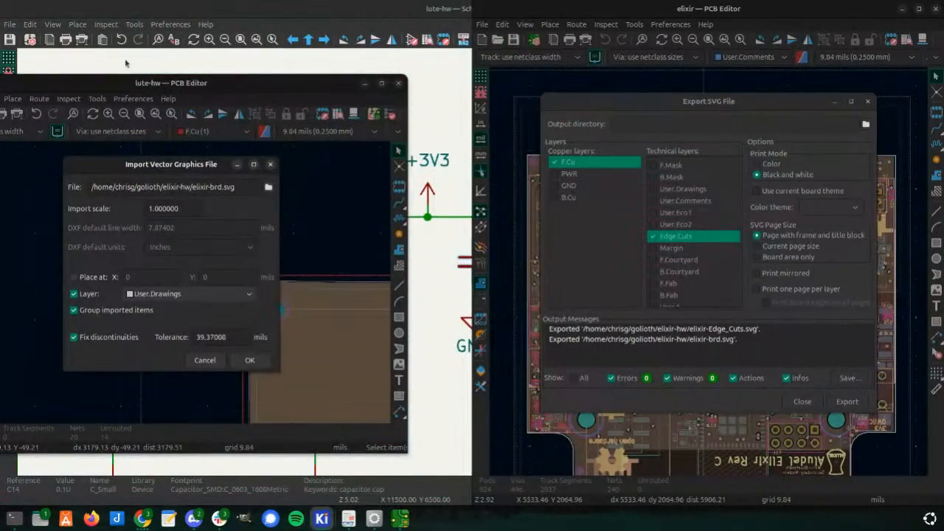
left_click_drag(126, 63, 131, 2)
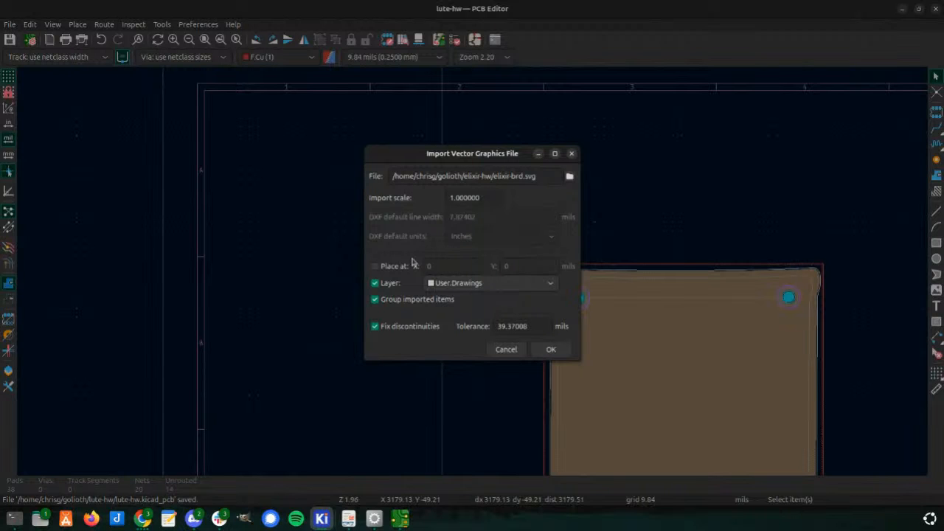
left_click(551, 349)
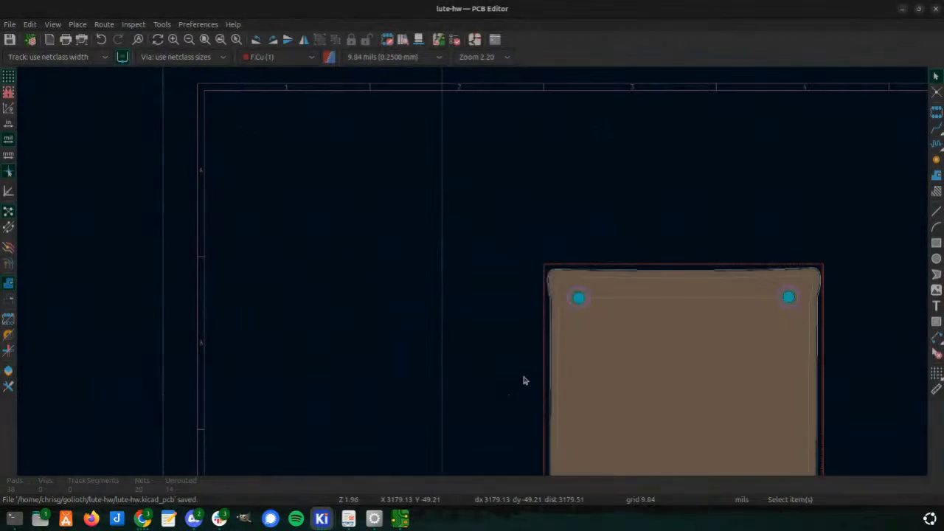
- Place the imported elixir graphic with its frame corner near the upper-left corner of the lute-hw drawing sheet, overlaying the board
scroll(469, 245, "down", 5)
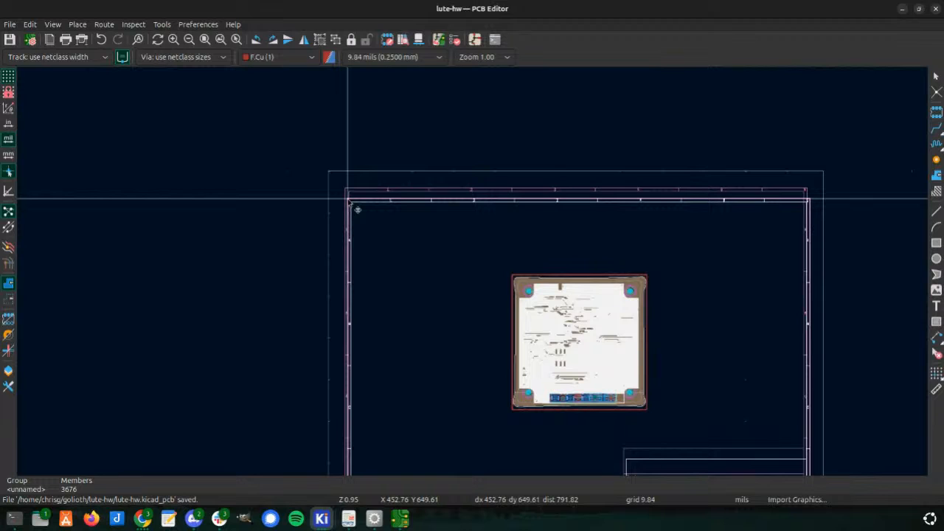
scroll(348, 201, "up", 2)
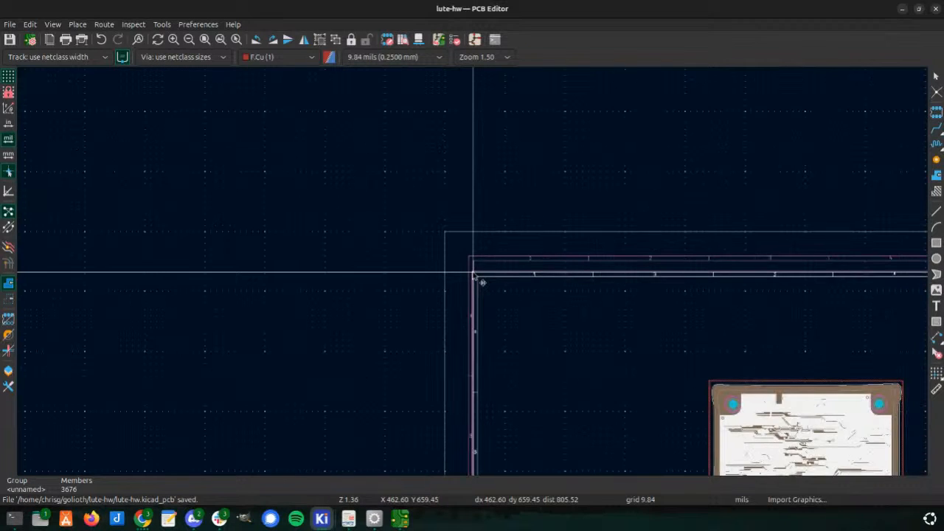
scroll(473, 275, "down", 1)
scroll(474, 274, "down", 2)
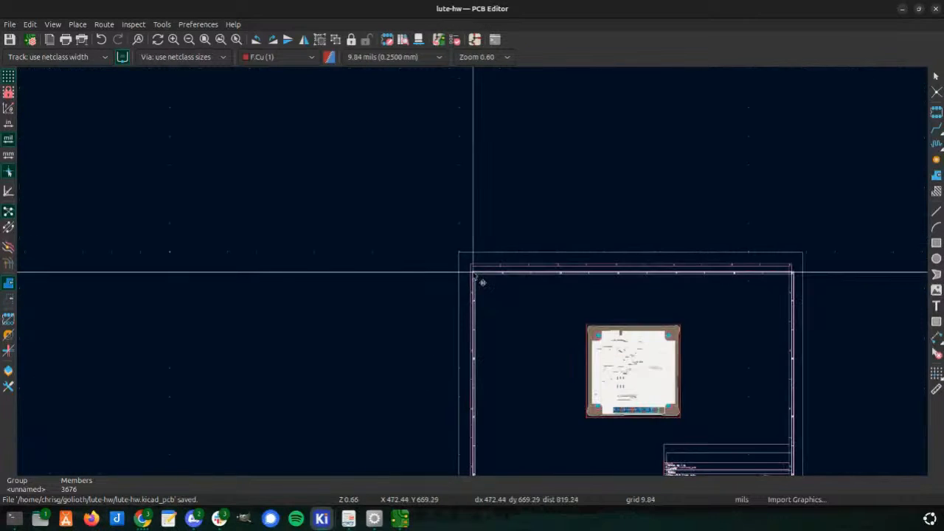
left_click(473, 275)
- Inspect the elixir copper and outline overlaid on the lute-hw board, and delete the imported graphic group
scroll(472, 272, "up", 5)
scroll(469, 270, "up", 3)
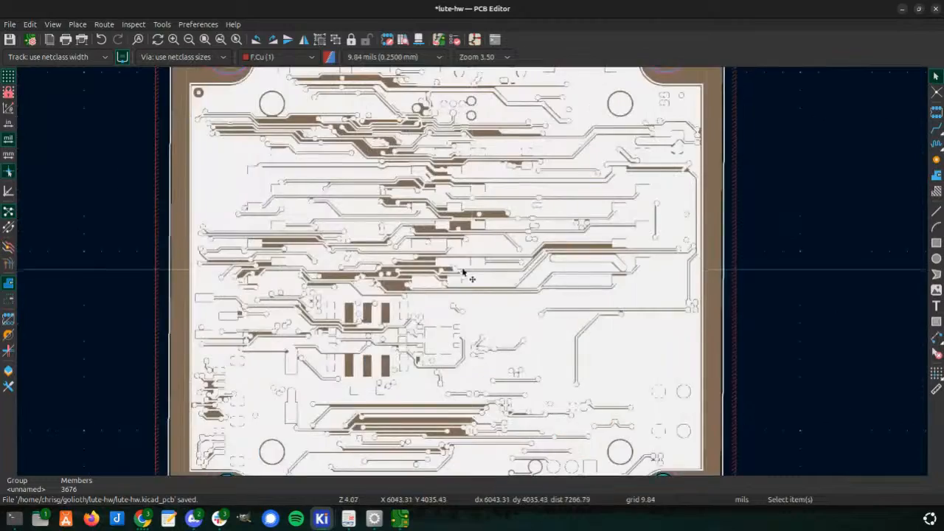
scroll(470, 273, "up", 2)
scroll(473, 277, "down", 3)
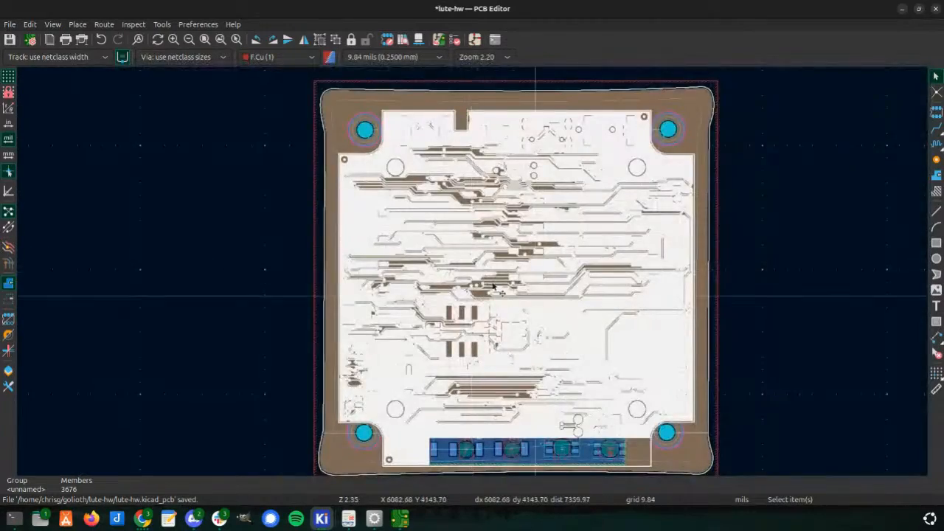
scroll(474, 276, "up", 4)
scroll(474, 276, "down", 4)
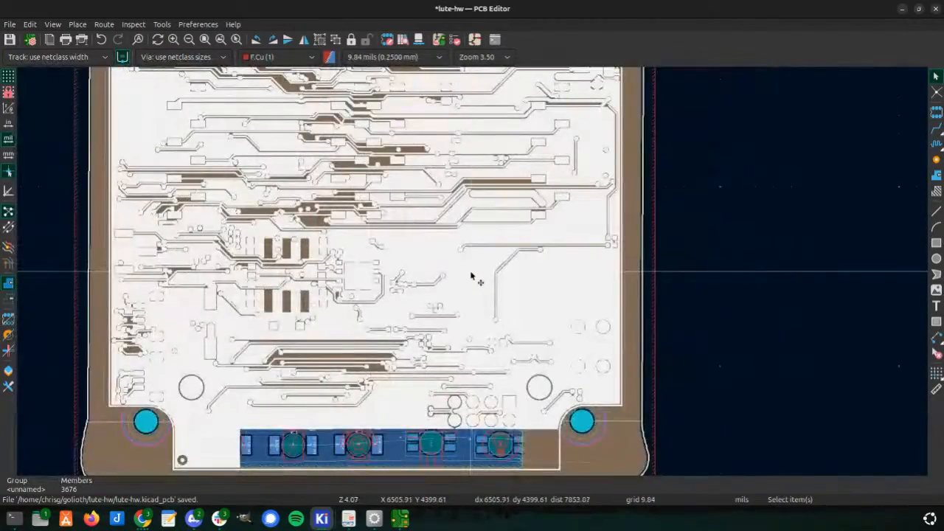
scroll(481, 266, "up", 5)
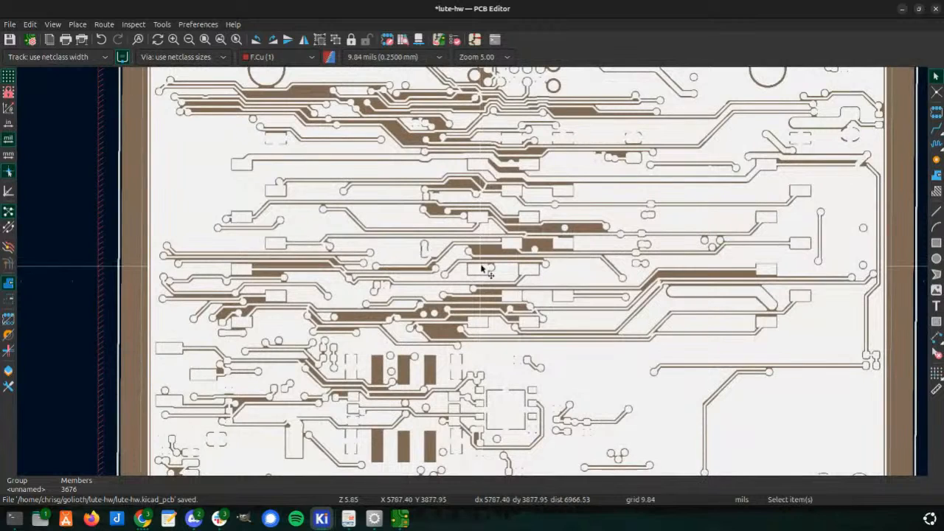
scroll(477, 274, "down", 5)
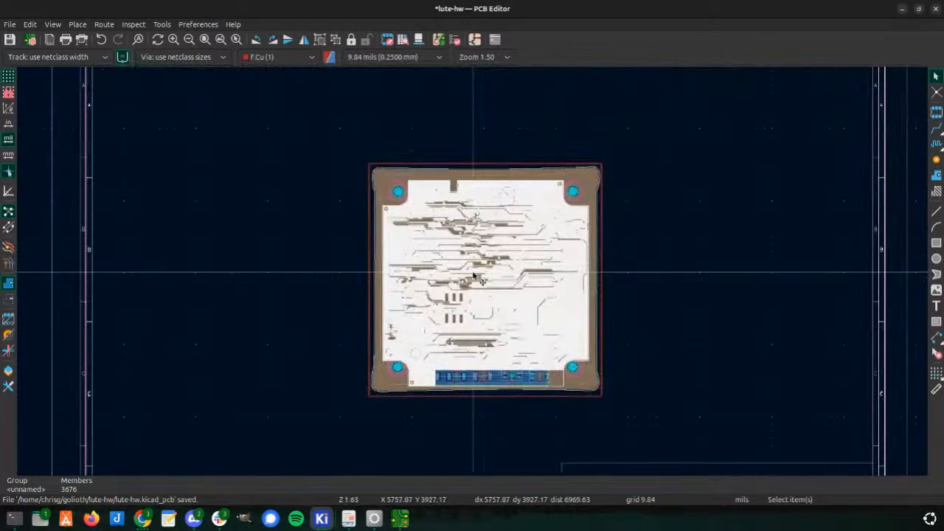
key("Delete")
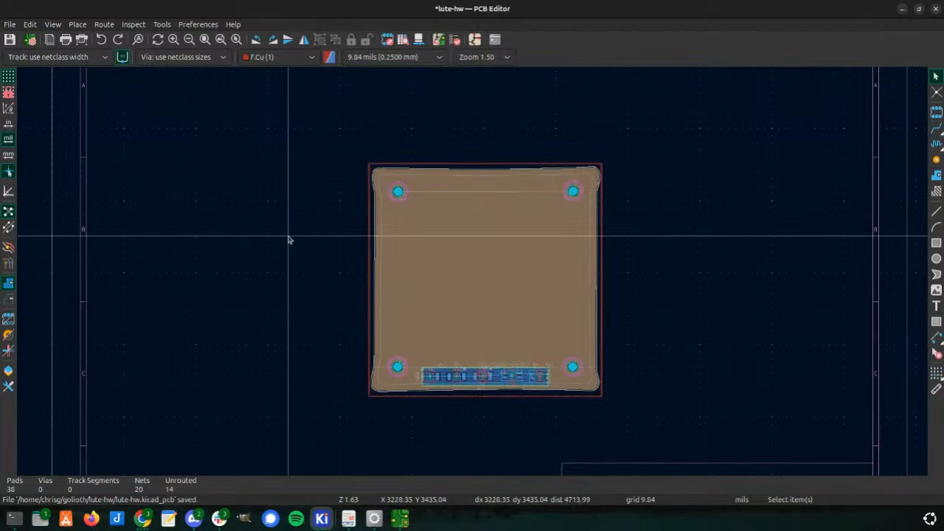
- Switch to the elixir board, dismiss the SVG export, and delete the GND and 3V3 copper zones surrounding the board
key("alt+Tab")
key("Escape")
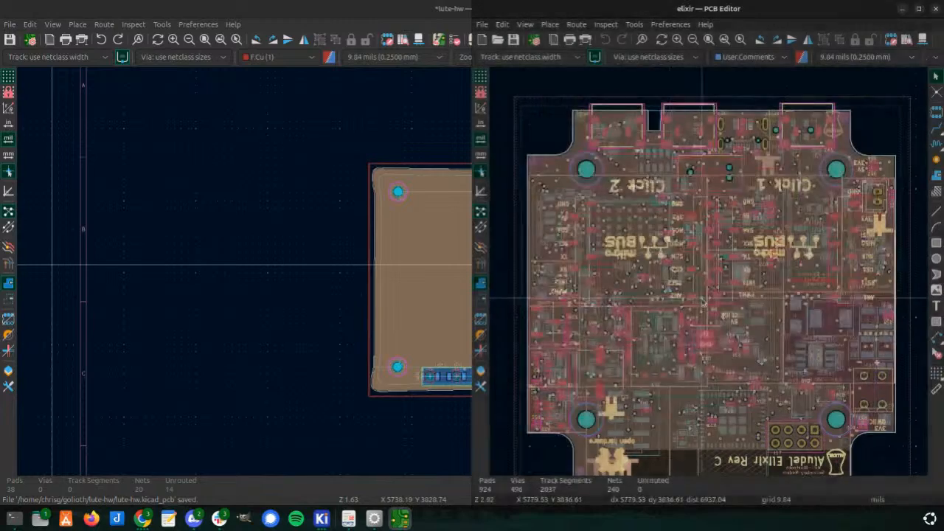
scroll(676, 321, "down", 2)
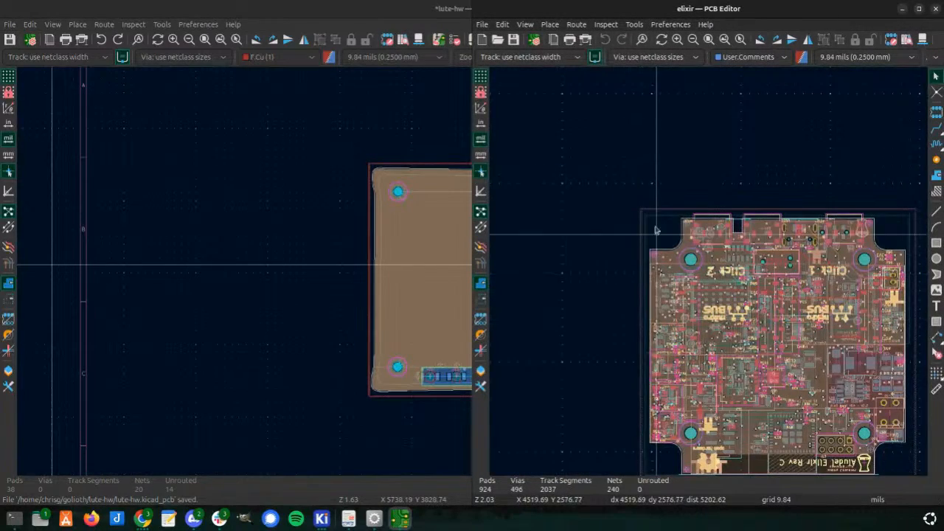
scroll(655, 226, "up", 3)
left_click_drag(718, 292, 664, 201)
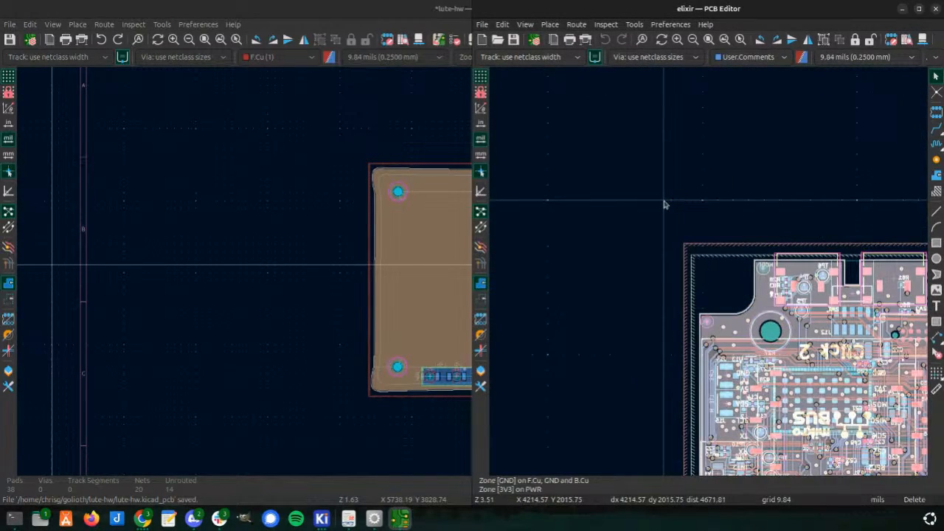
key("Delete")
left_click(646, 287)
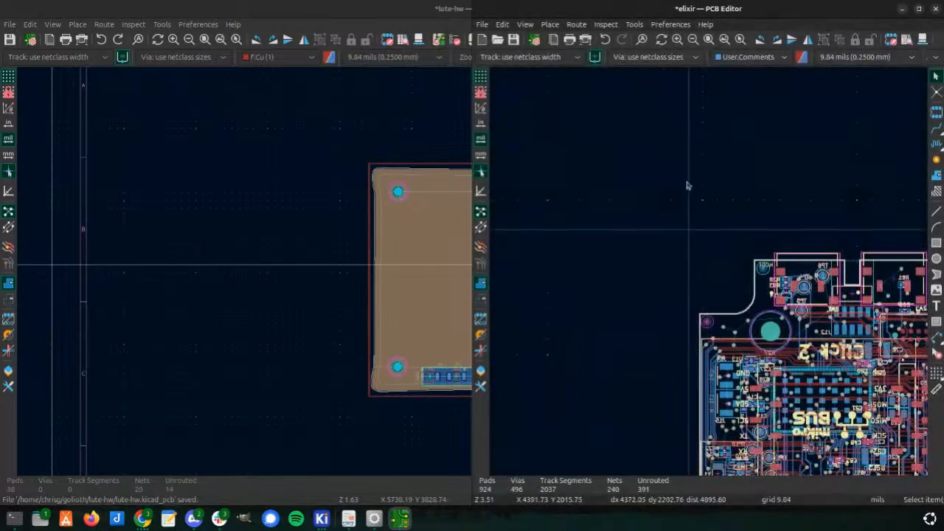
- Maximize the elixir PCB Editor window and show its Appearance manager
scroll(686, 185, "down", 2)
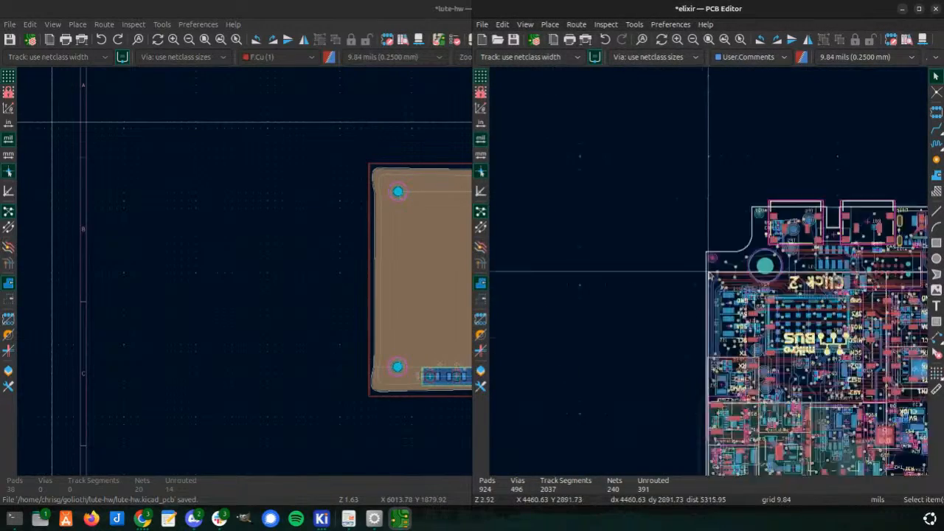
scroll(709, 274, "down", 2)
scroll(892, 383, "up", 2)
scroll(660, 167, "down", 1)
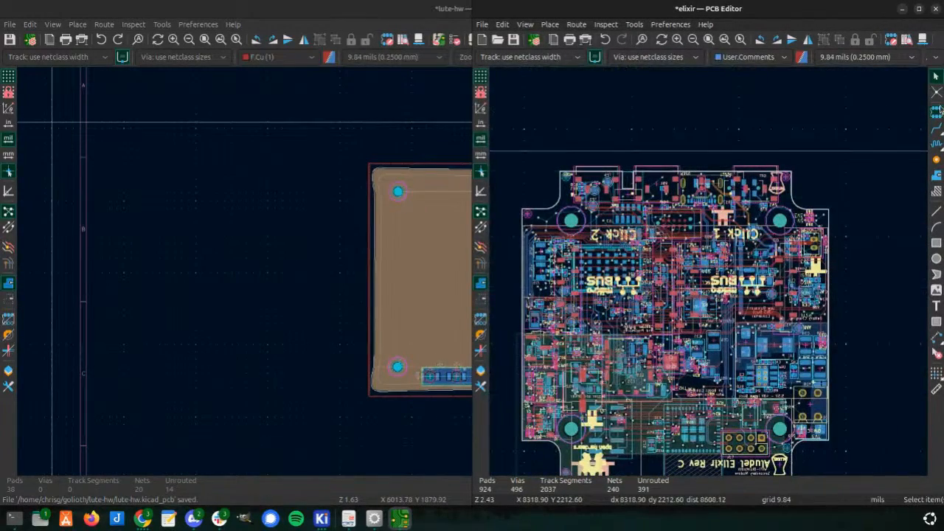
double_click(673, 11)
scroll(391, 383, "down", 3)
scroll(472, 272, "up", 3)
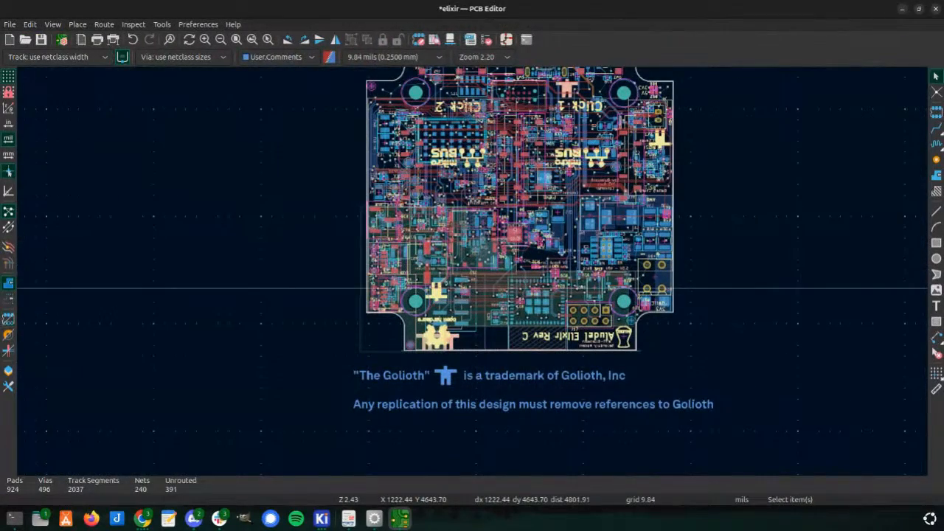
left_click(8, 370)
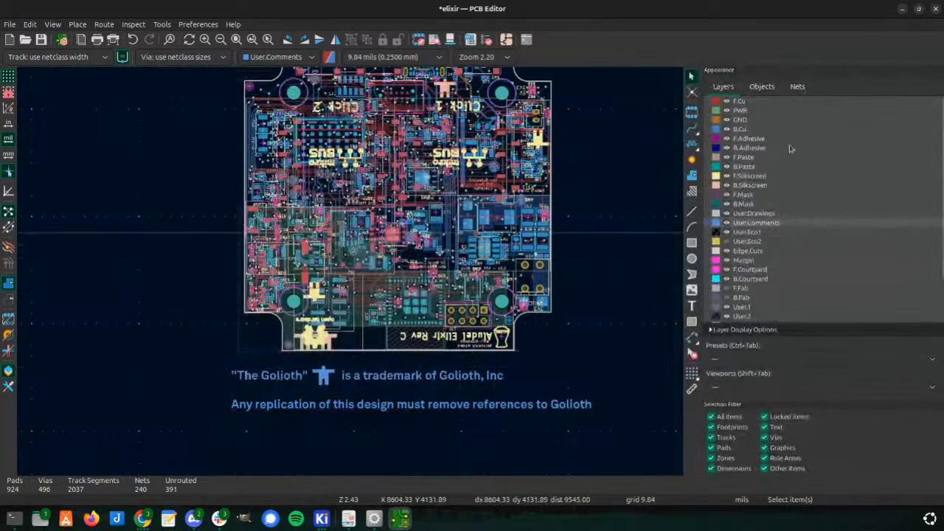
- Hide the elixir board's PWR layer, back footprints and ratsnest, and reduce the opacity of tracks and vias to zero
left_click(727, 110)
left_click(760, 87)
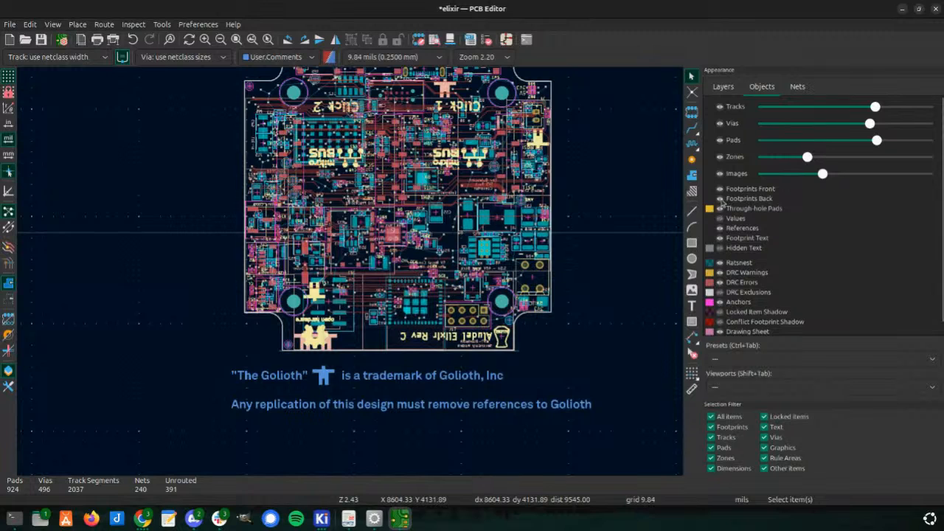
left_click(720, 198)
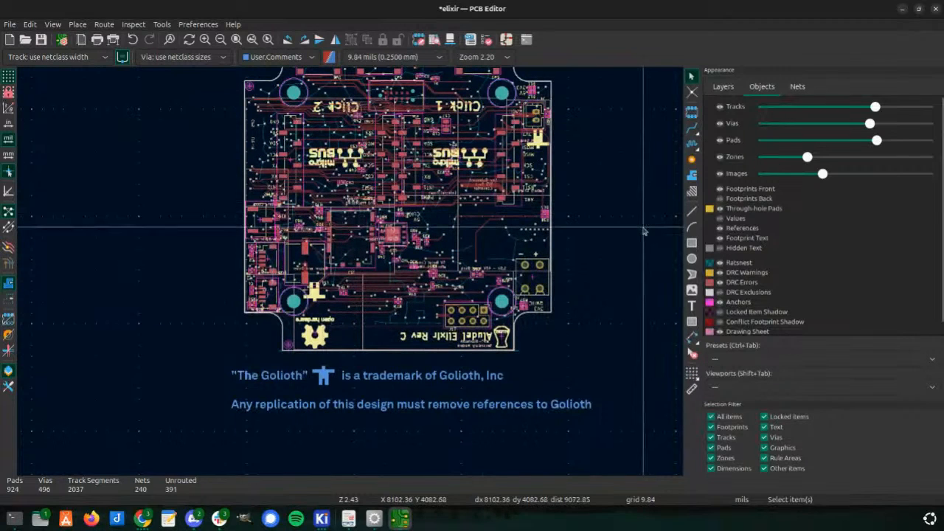
left_click_drag(874, 107, 758, 107)
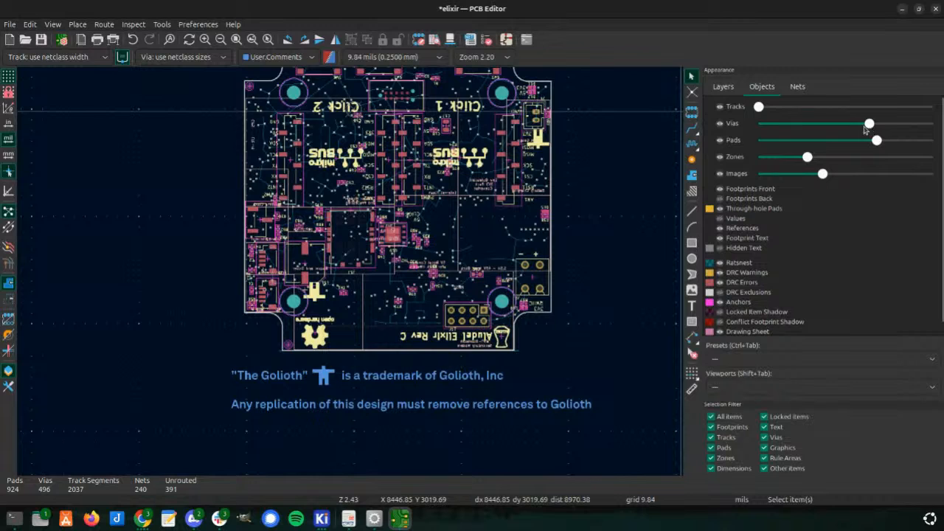
left_click_drag(867, 123, 758, 123)
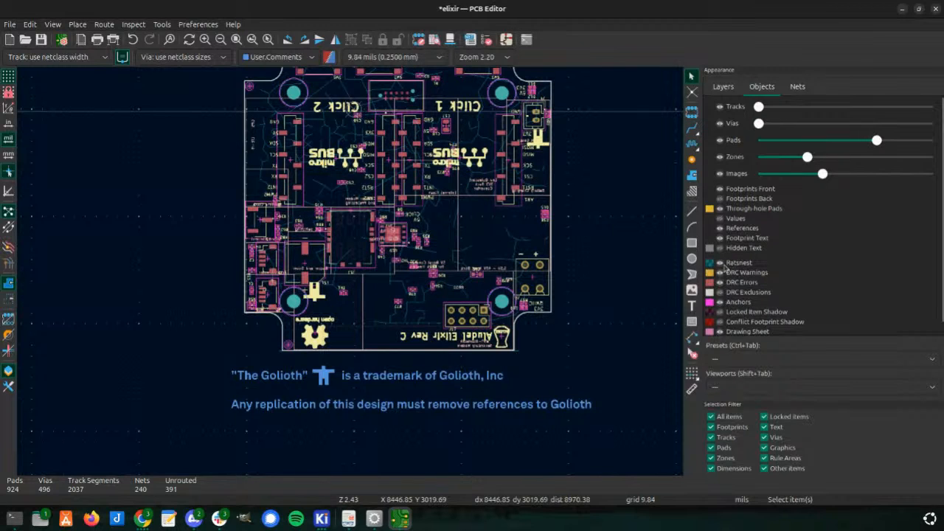
- Examine the remaining front-side parts of the elixir board, including the mikroBUS Click socket footprints
scroll(331, 256, "down", 5)
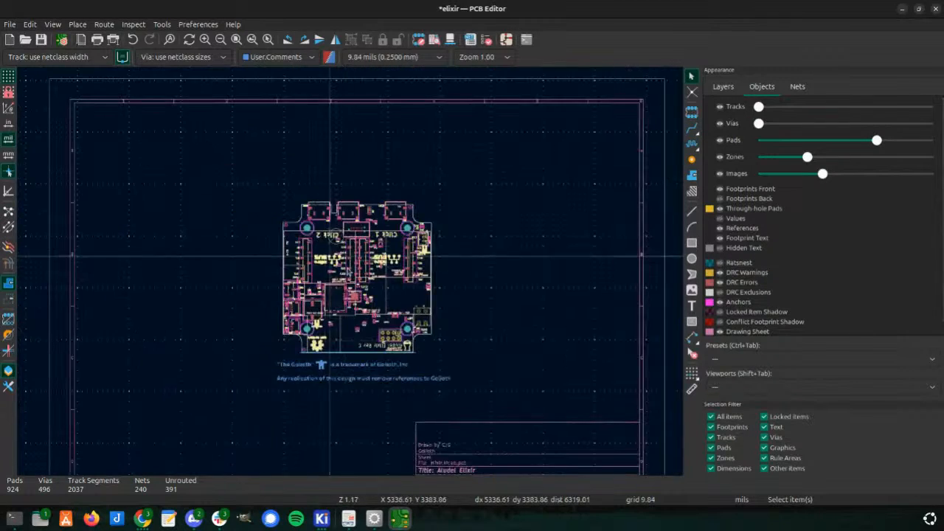
scroll(330, 256, "up", 6)
scroll(430, 216, "down", 3)
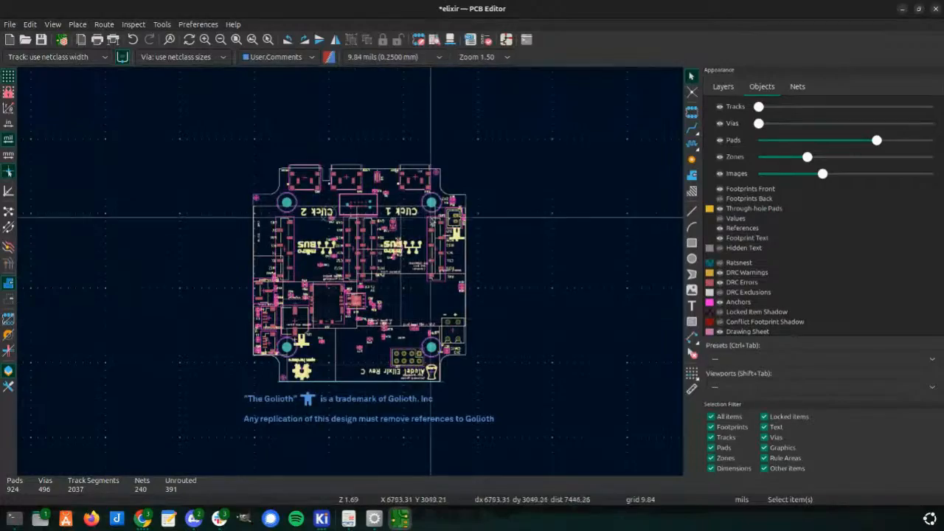
scroll(351, 273, "up", 4)
scroll(350, 273, "down", 4)
scroll(351, 273, "up", 1)
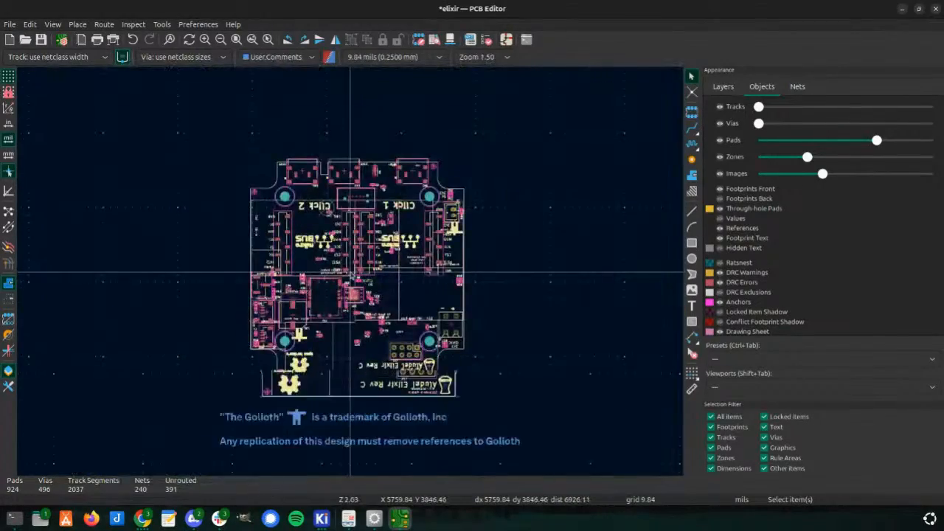
scroll(350, 273, "up", 3)
scroll(351, 273, "down", 1)
scroll(351, 273, "up", 1)
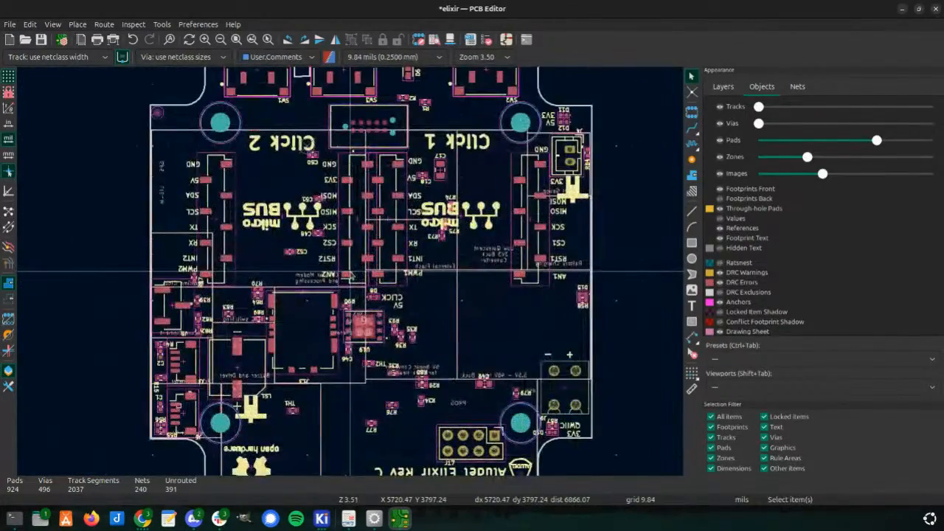
scroll(350, 272, "down", 1)
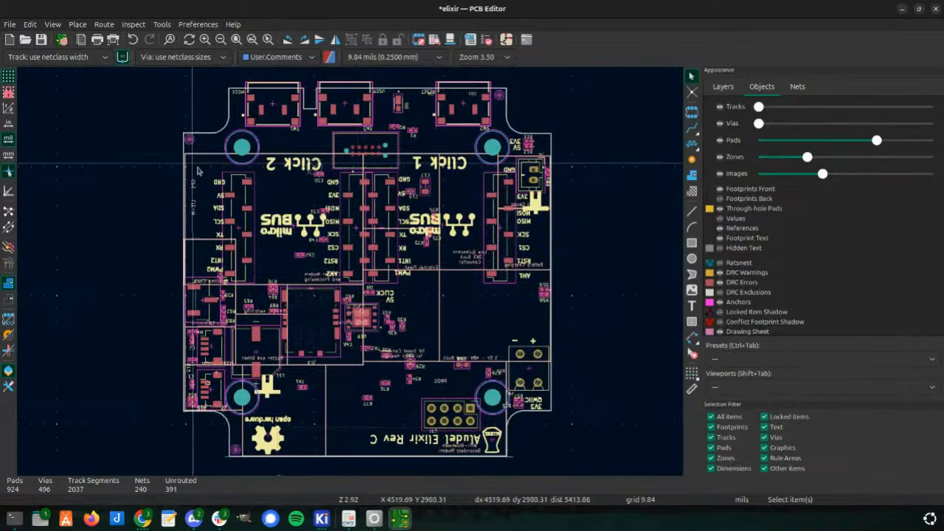
left_click(246, 253)
left_click(367, 236, "shift")
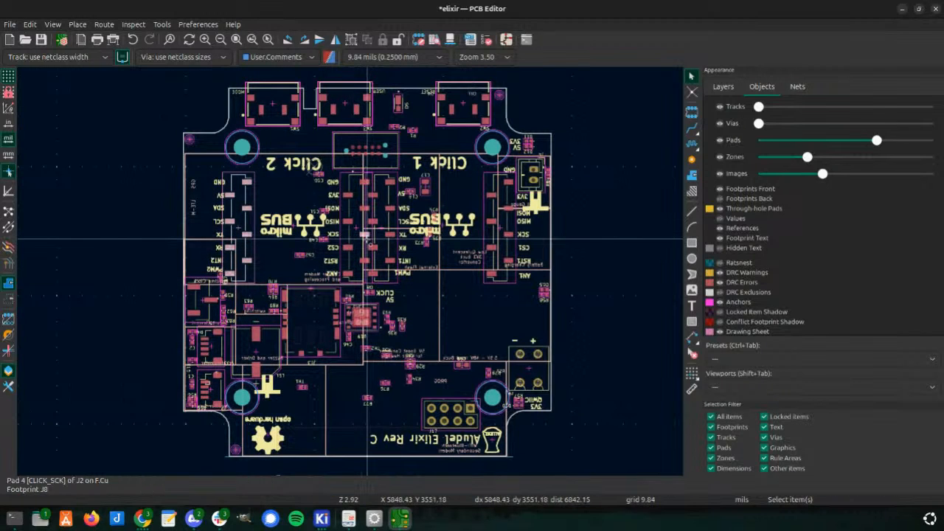
left_click(359, 249)
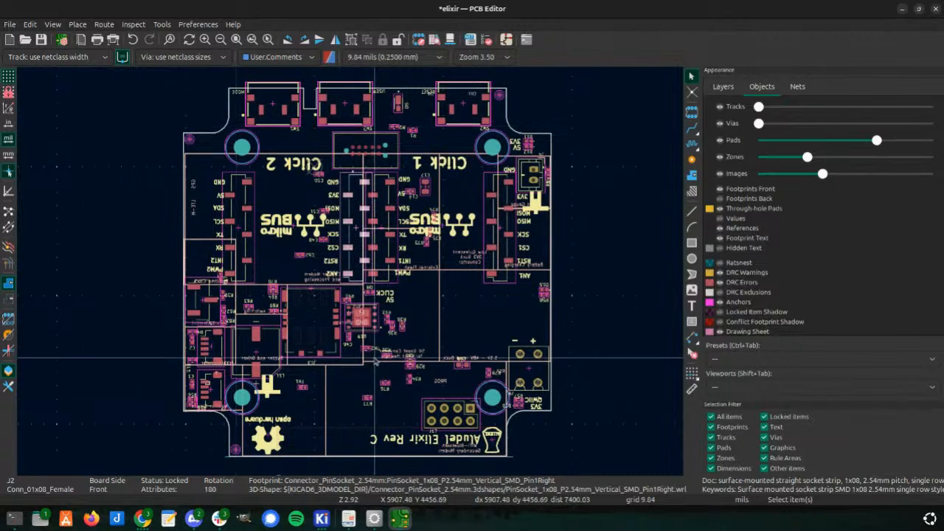
left_click(604, 317)
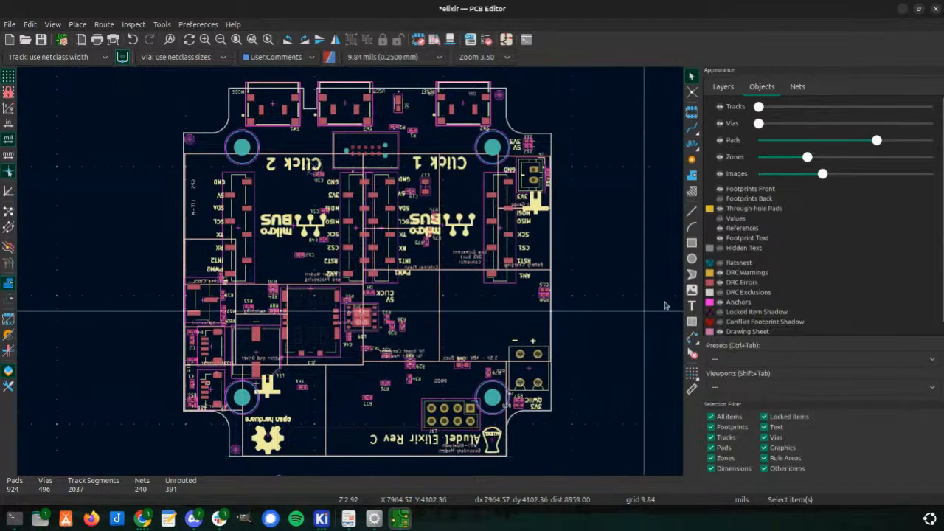
left_click(9, 27)
mouse_move(29, 154)
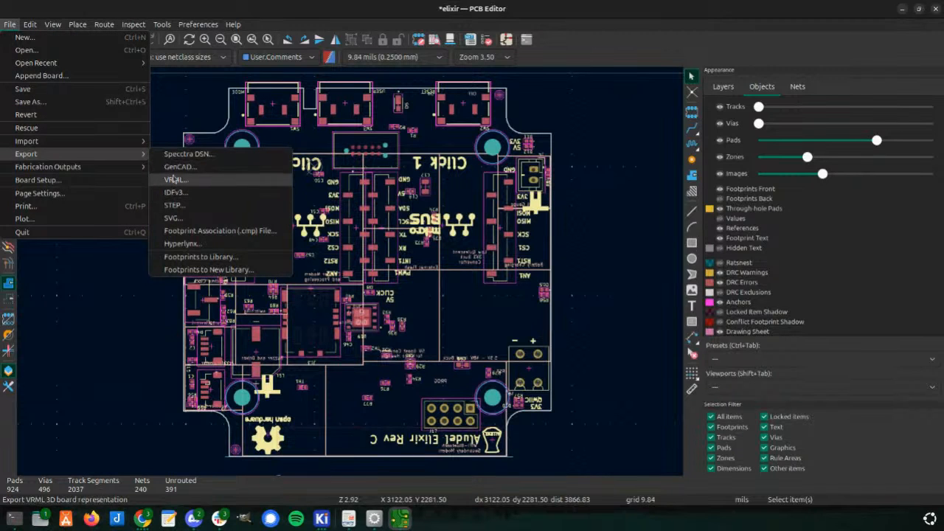
left_click(172, 218)
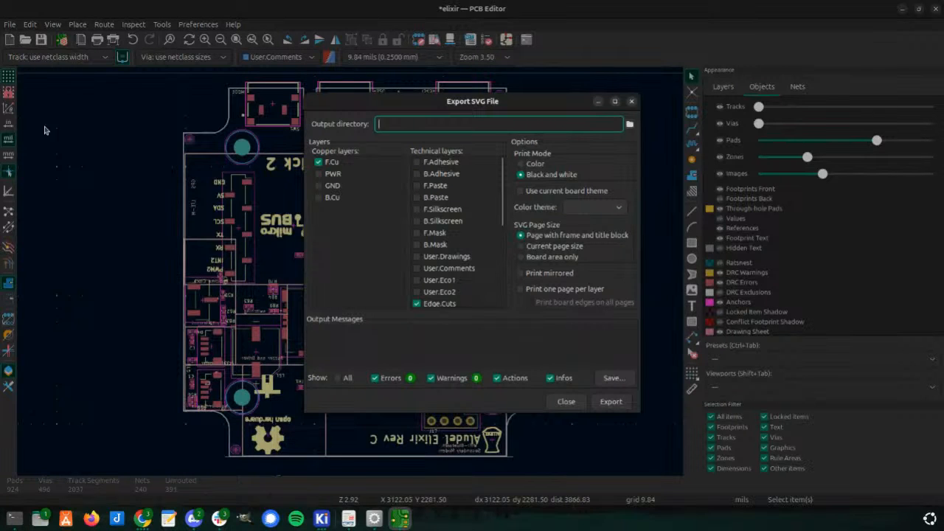
left_click(566, 400)
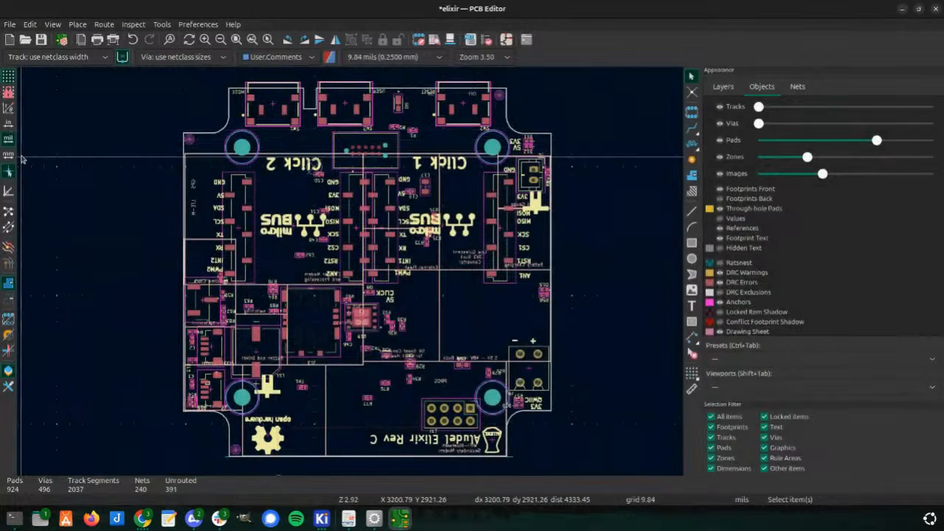
- Switch the elixir board to millimetres and export F.Cu and Edge.Cuts as a black-and-white SVG with frame and title block
left_click(9, 154)
left_click(10, 22)
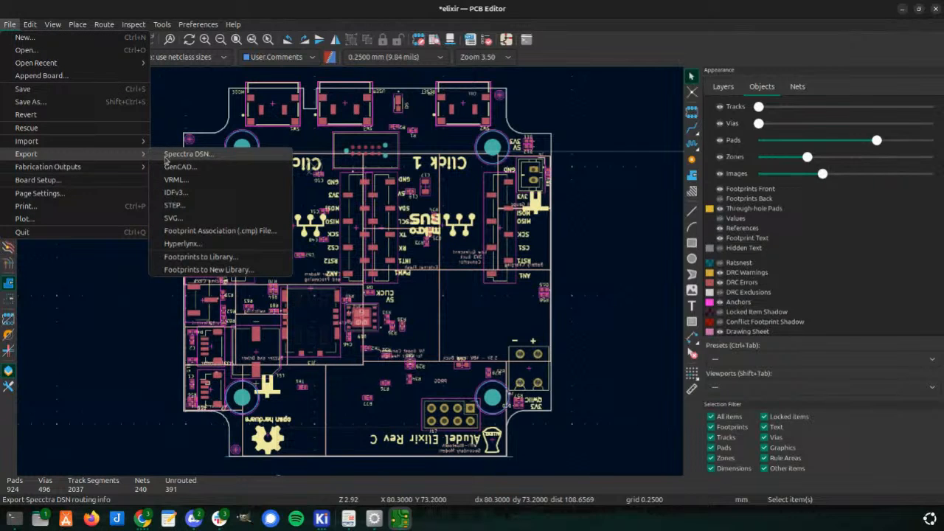
left_click(174, 219)
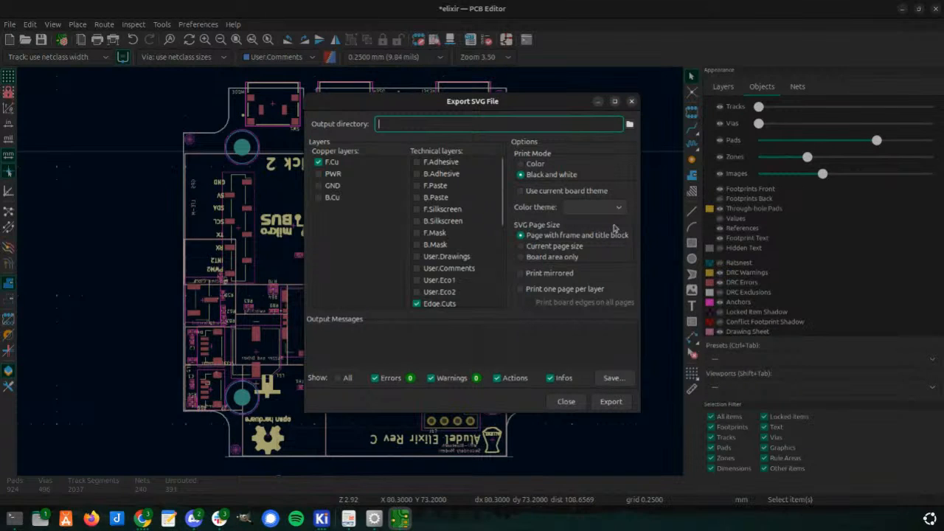
left_click(610, 401)
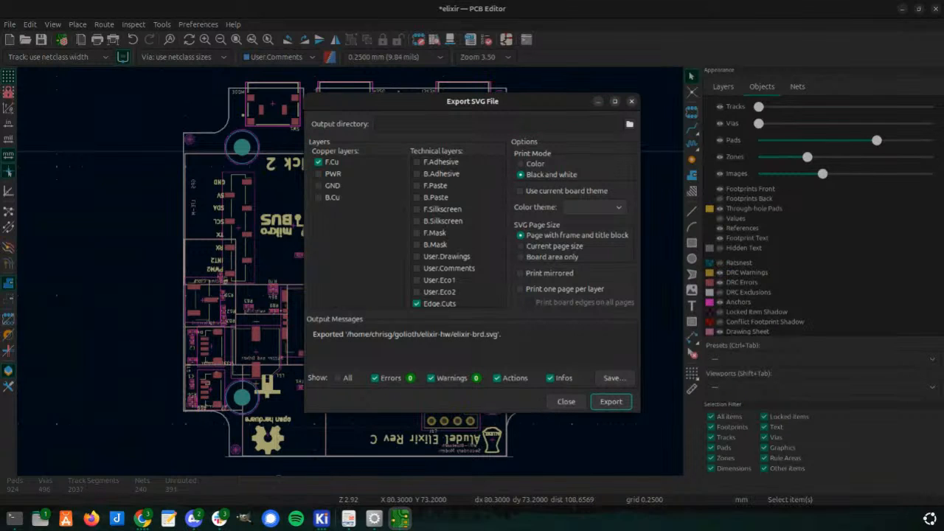
- Switch to the lute-hw PCB Editor window and save the board
key("alt+Tab")
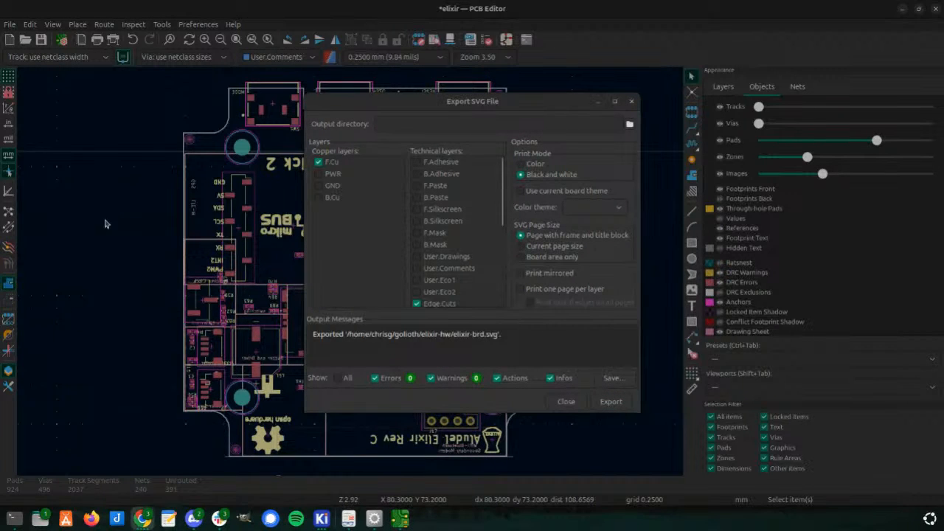
key("alt+Tab")
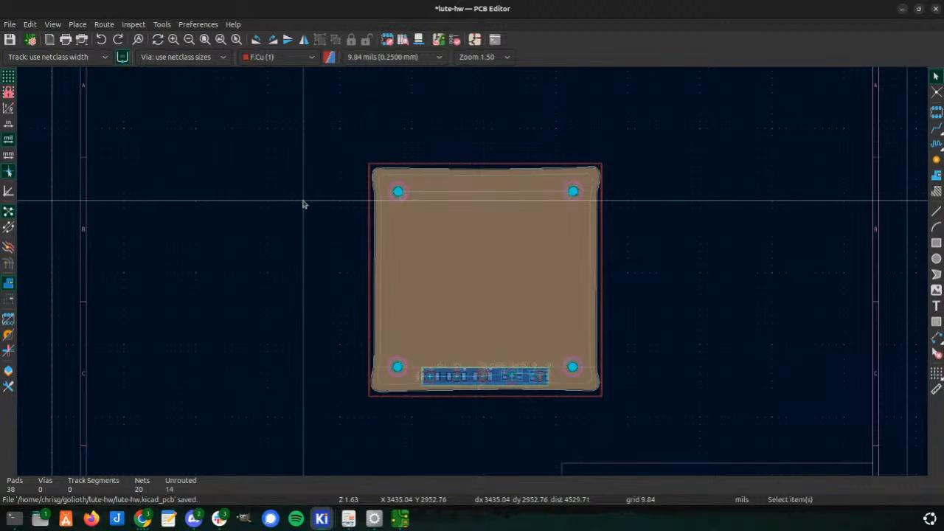
left_click(10, 24)
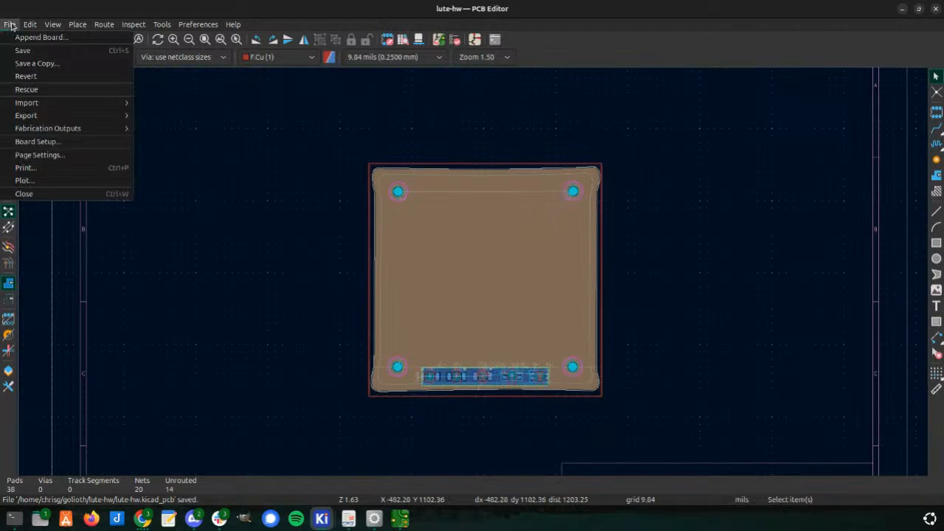
mouse_move(29, 103)
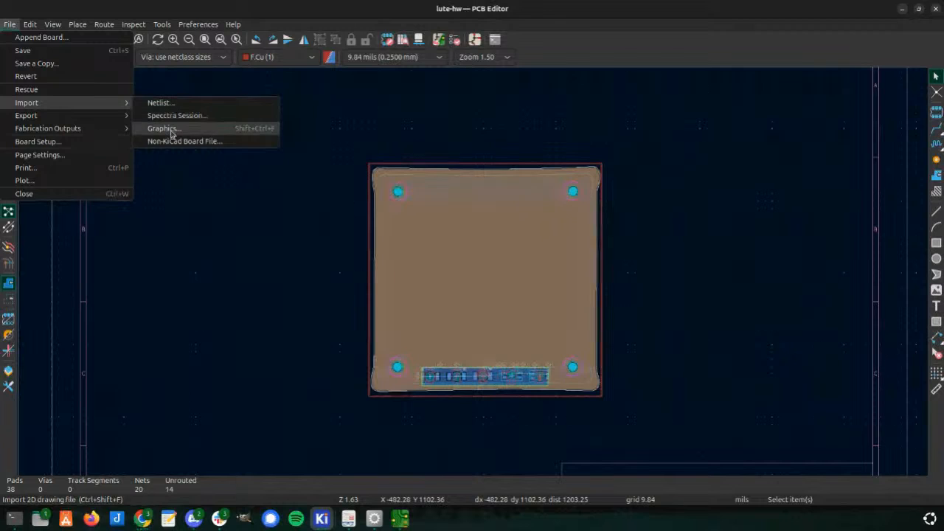
left_click(164, 128)
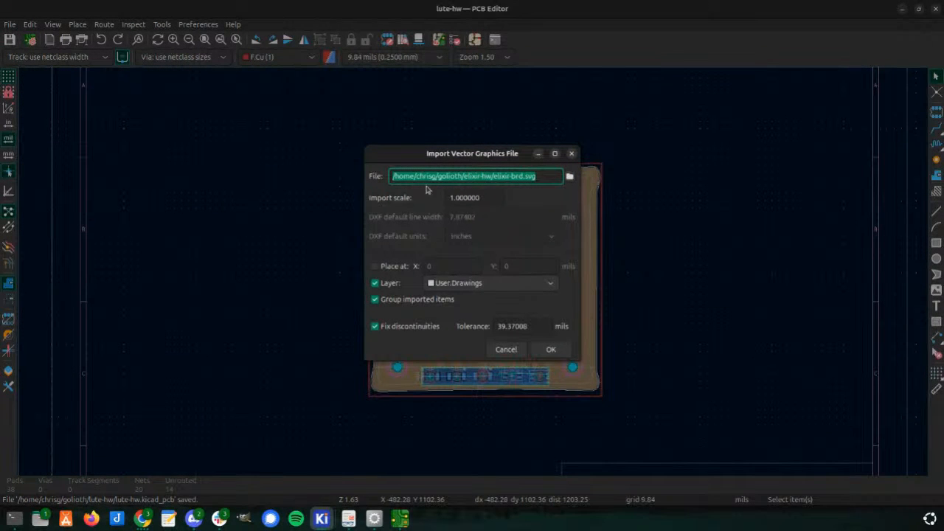
left_click(504, 349)
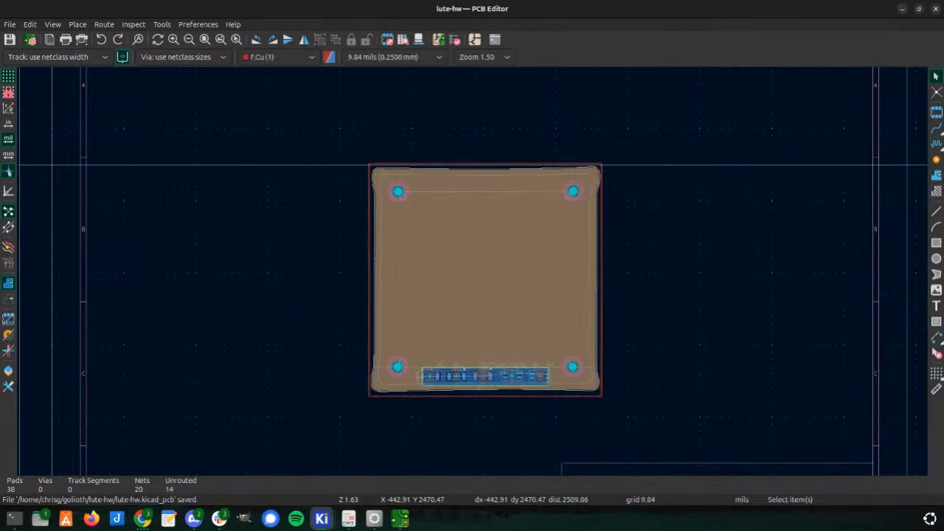
- Set the lute-hw board's display units to millimetres
left_click(8, 154)
scroll(270, 304, "down", 1)
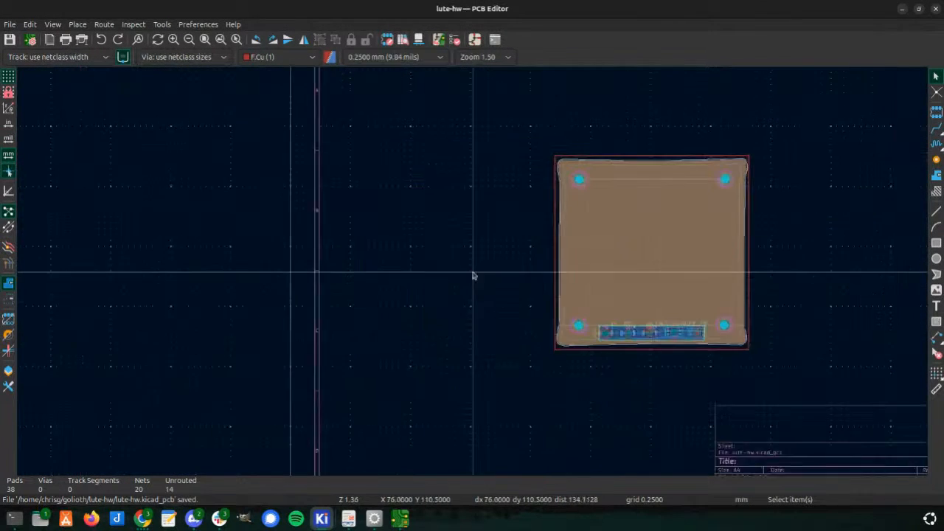
scroll(759, 247, "up", 1)
middle_click_drag(260, 201, 274, 177)
scroll(290, 158, "up", 3)
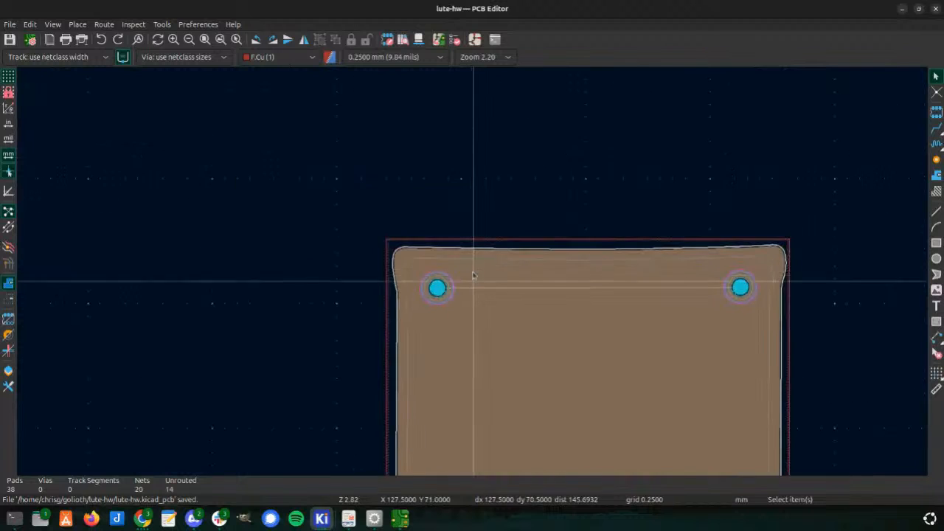
scroll(473, 276, "down", 2)
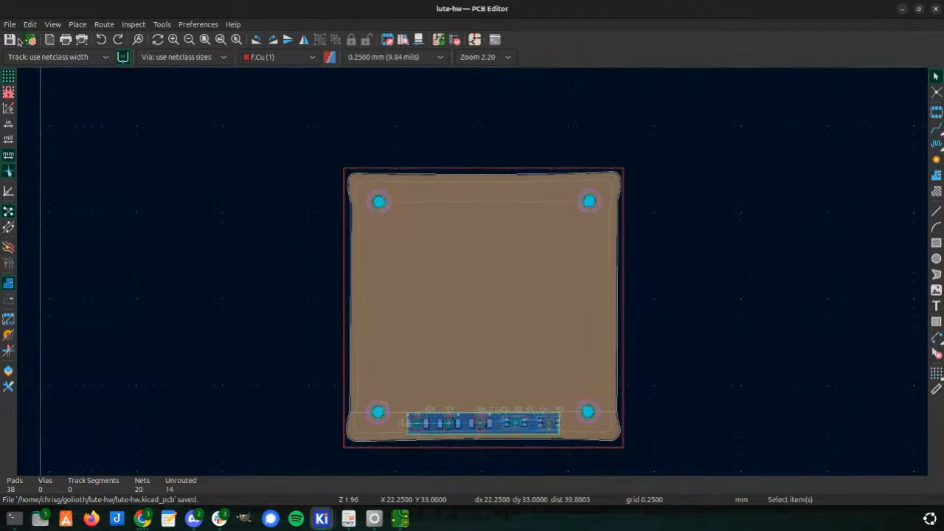
- Import elixir-brd.svg into lute-hw at scale 1 on User.Drawings, with imported items grouped and discontinuities fixed within 1 mm
left_click(10, 24)
mouse_move(29, 115)
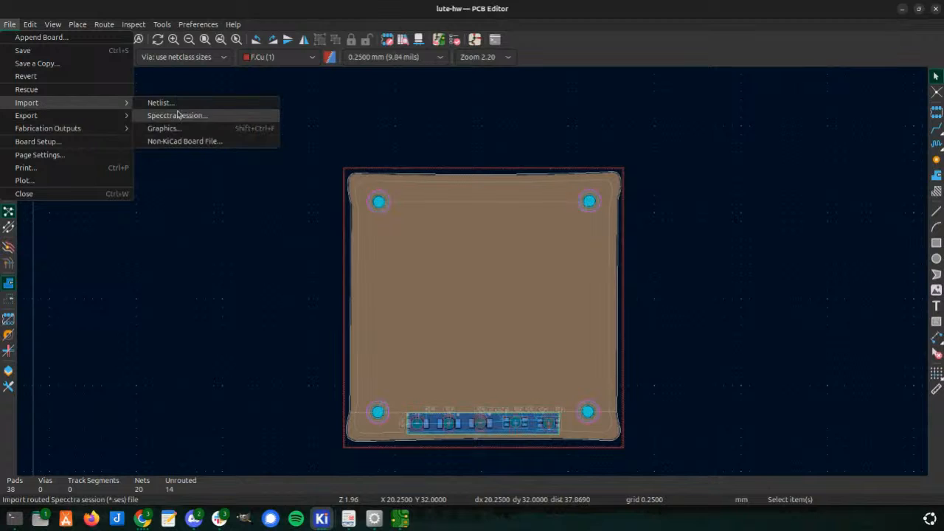
left_click(163, 128)
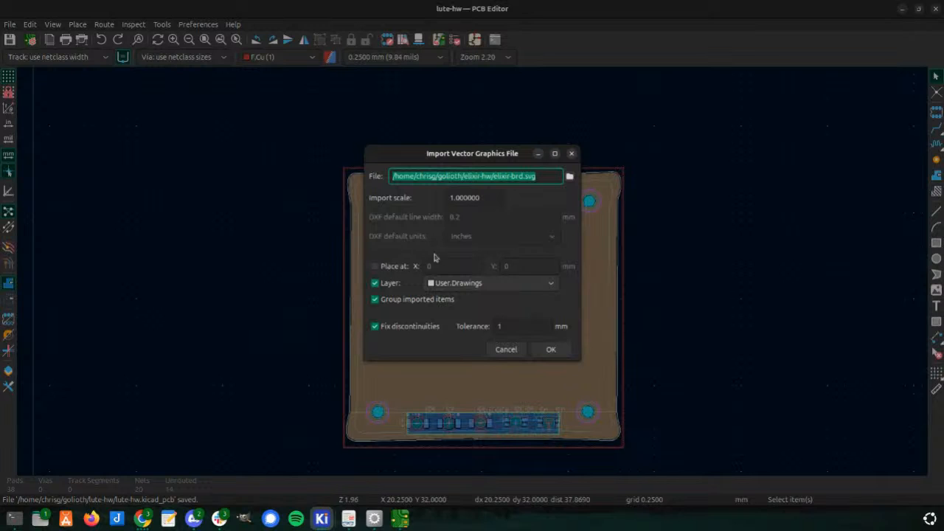
left_click(549, 349)
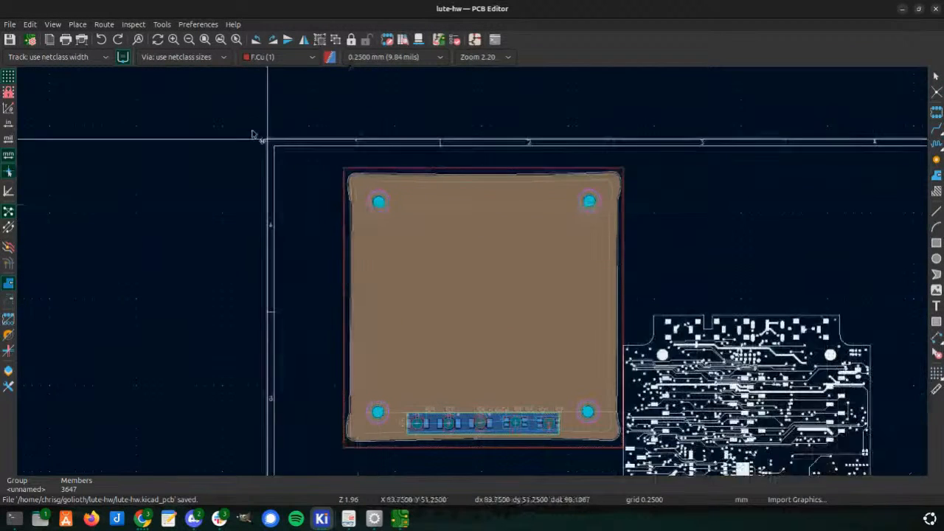
- Place the imported graphic's frame corner at about X 13.25, Y 15.25 mm and inspect its overlay on the lute-hw board and sheet
scroll(478, 277, "down", 5)
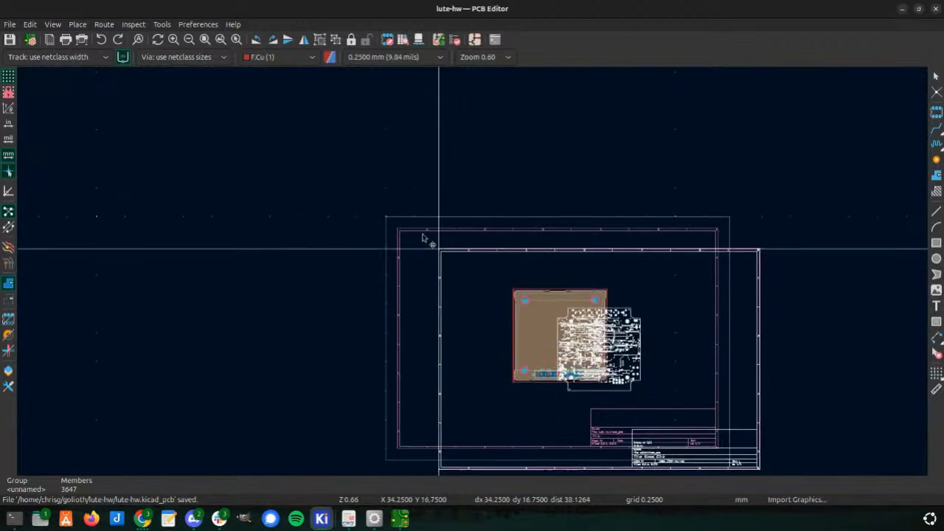
scroll(402, 236, "up", 2)
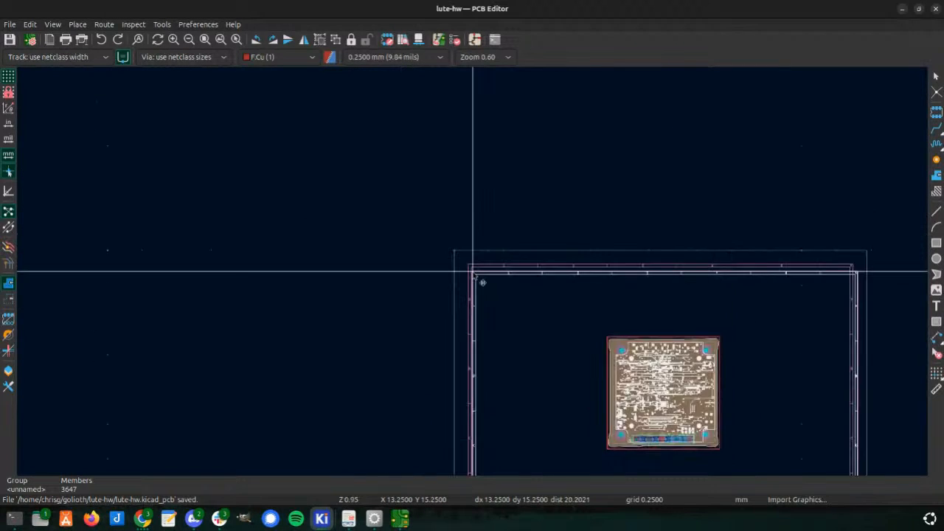
left_click(473, 272)
scroll(693, 329, "down", 1)
scroll(474, 276, "up", 7)
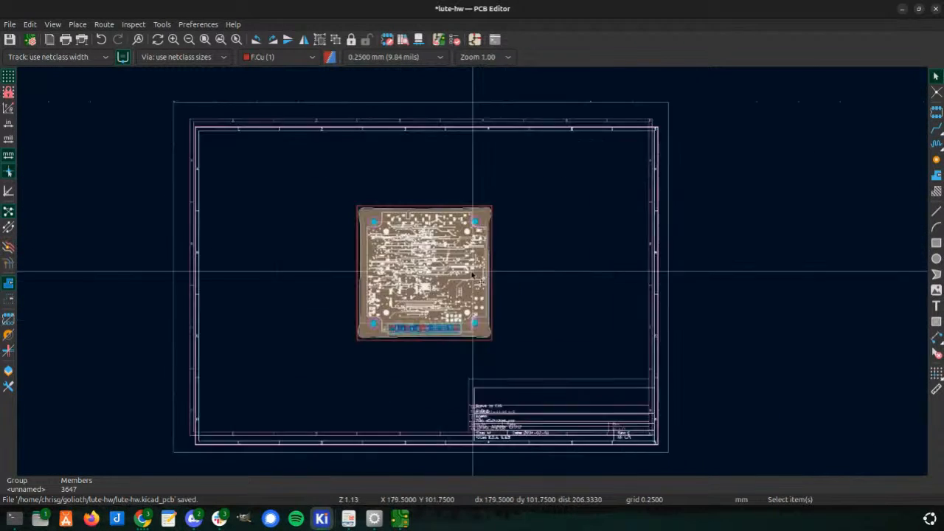
scroll(474, 276, "down", 5)
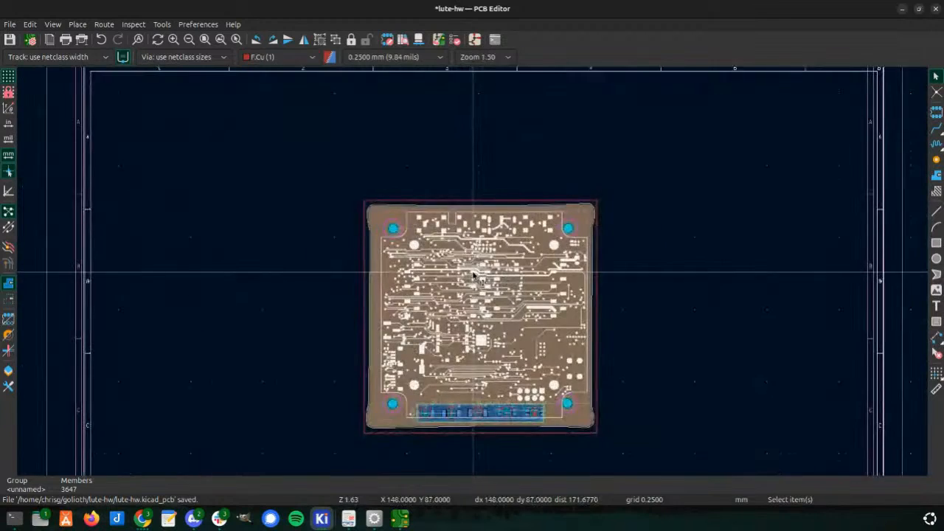
scroll(546, 439, "up", 2)
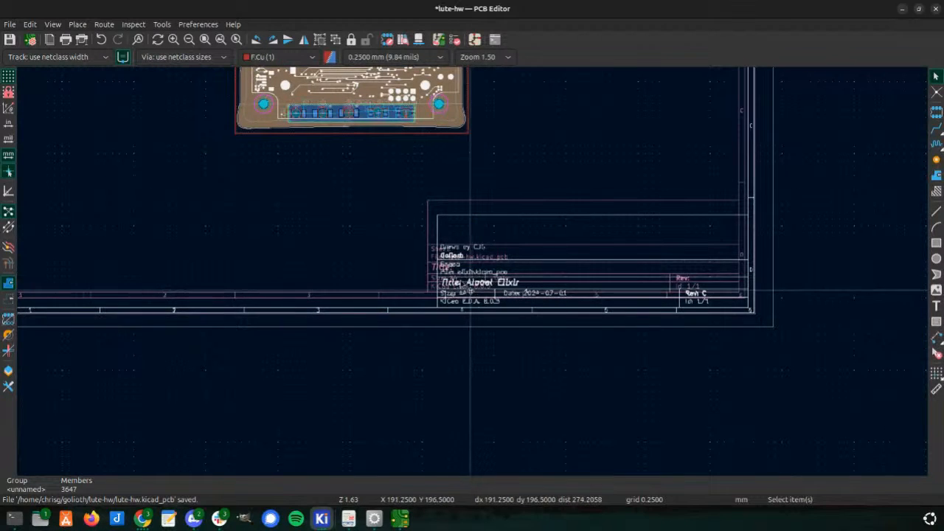
- Move the imported graphic group so its sheet frame and title block line up with the lute-hw drawing sheet
key("m")
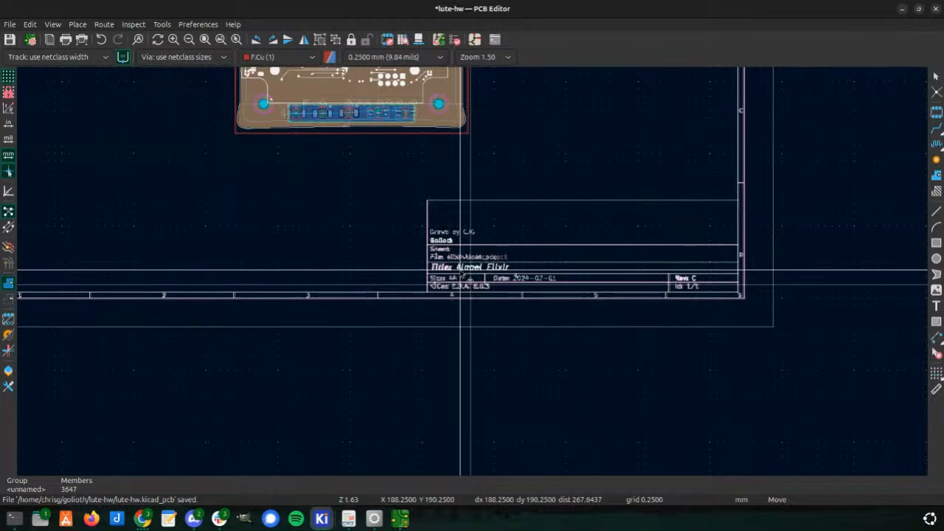
left_click(461, 275)
- Examine how the imported layout's outline, mounting holes and pads sit against the lute-hw board outline, corner holes and icon strip
scroll(358, 248, "down", 4)
scroll(472, 271, "up", 3)
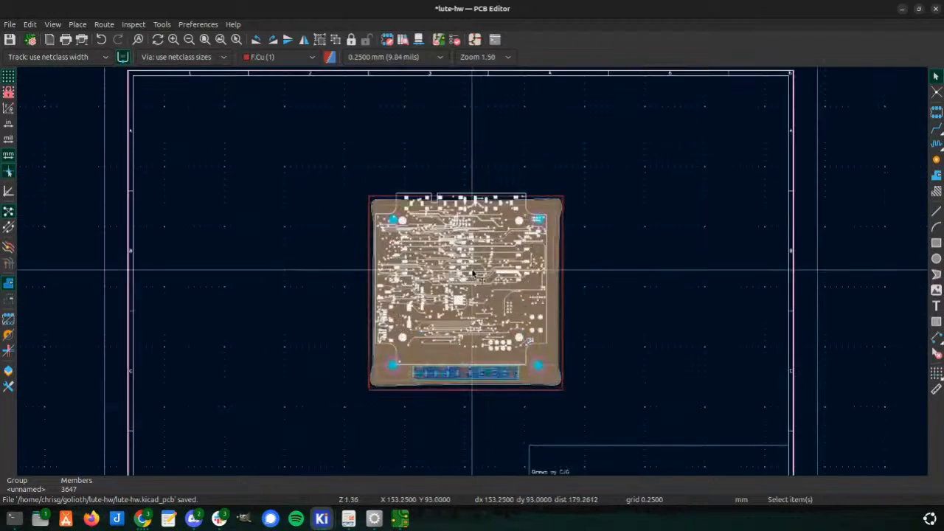
scroll(472, 273, "up", 2)
scroll(472, 275, "up", 1)
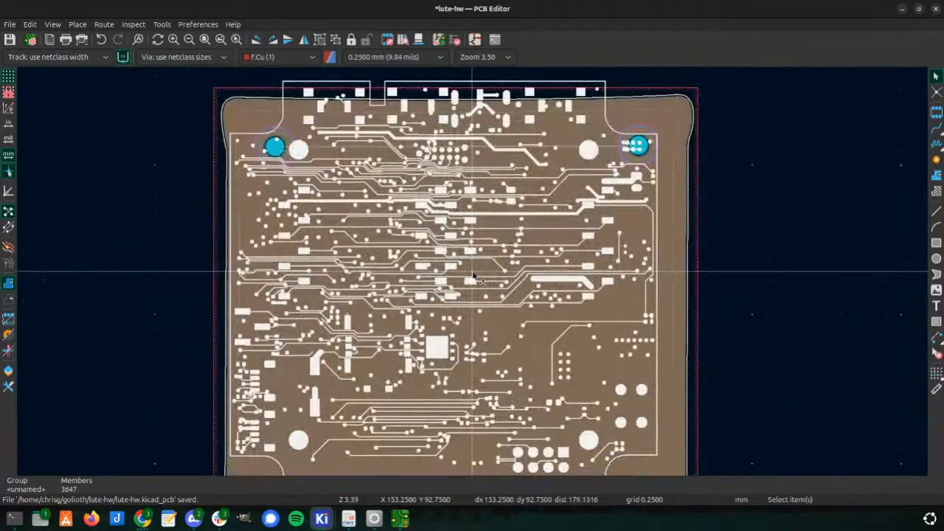
scroll(473, 274, "down", 2)
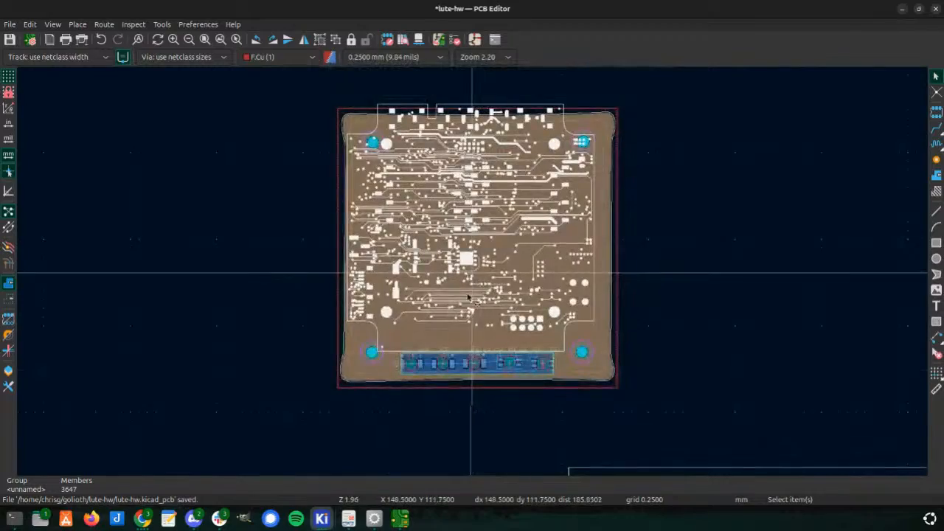
scroll(473, 274, "up", 2)
scroll(489, 201, "down", 2)
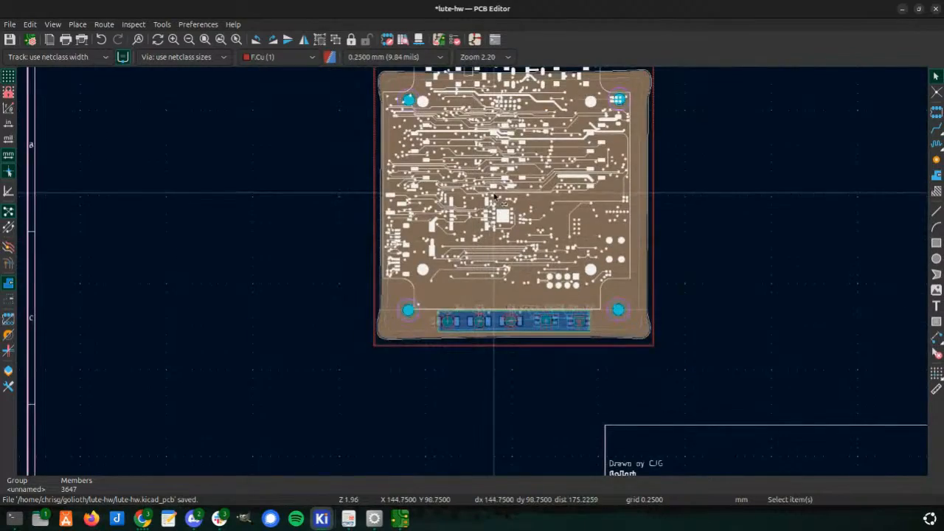
scroll(473, 275, "up", 4)
scroll(473, 274, "down", 3)
scroll(472, 274, "down", 1)
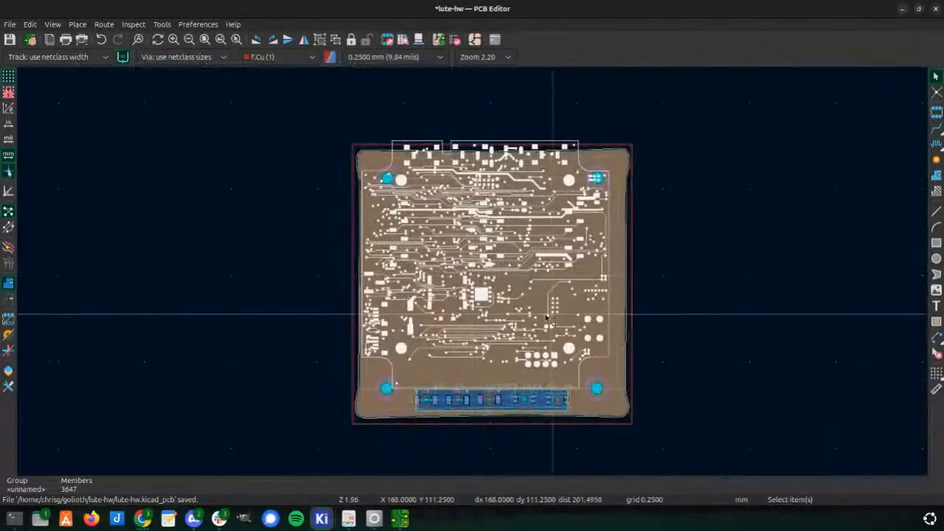
scroll(473, 230, "up", 3)
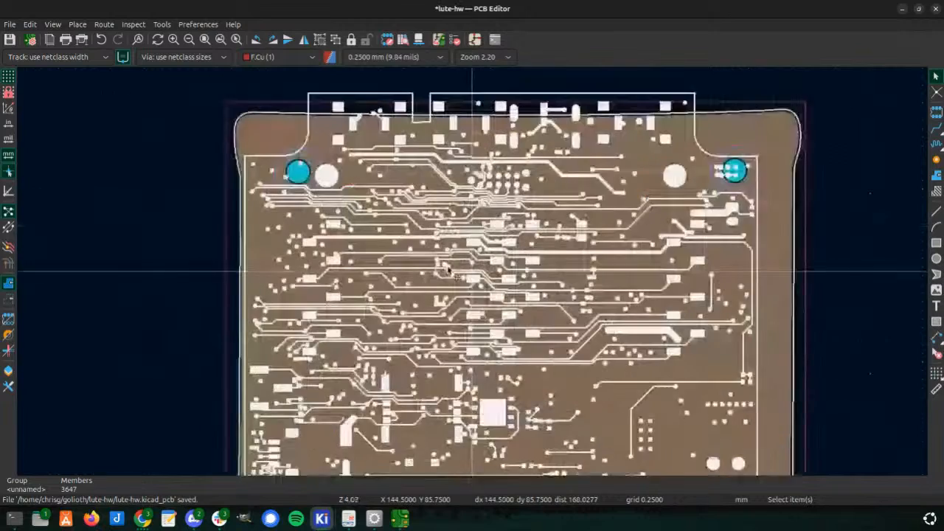
- Switch to the elixir board, dismiss the SVG export dialog, and set the track and via opacity to full
scroll(502, 277, "down", 2)
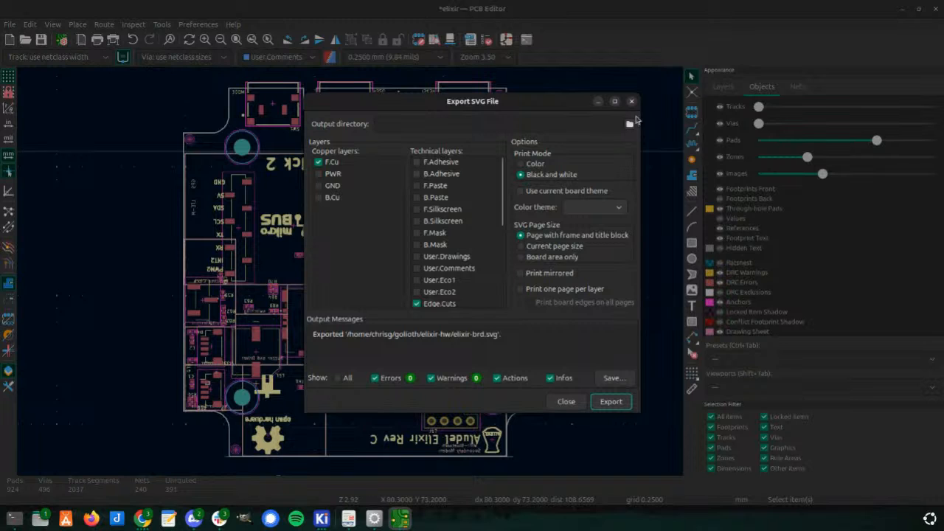
left_click(631, 102)
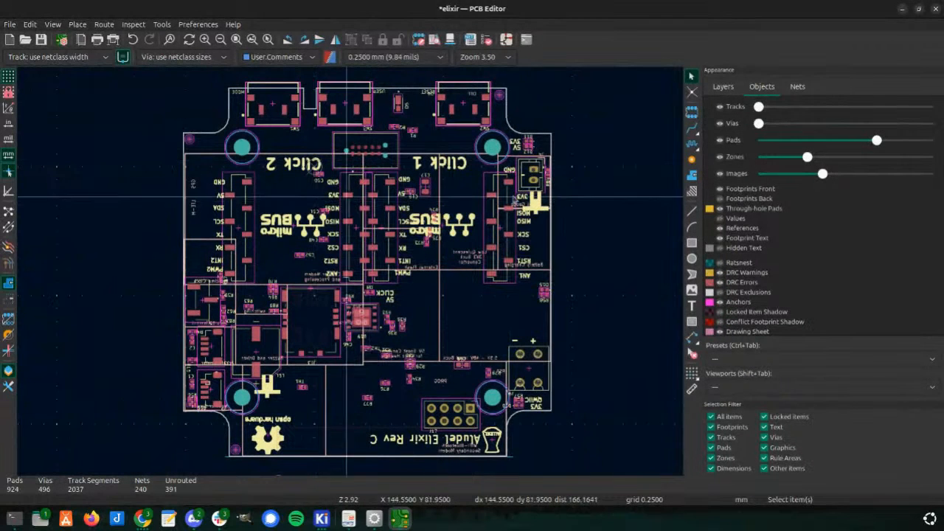
left_click(722, 86)
left_click(762, 86)
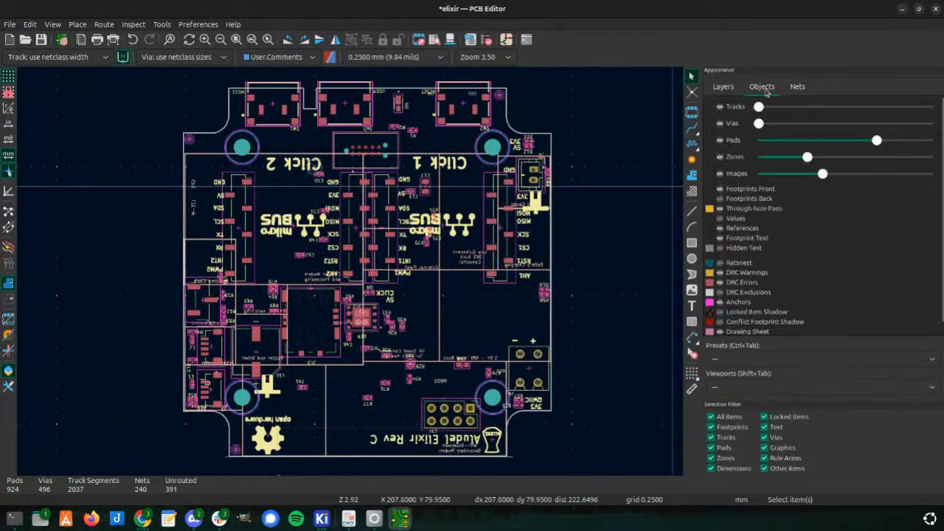
left_click_drag(758, 106, 933, 106)
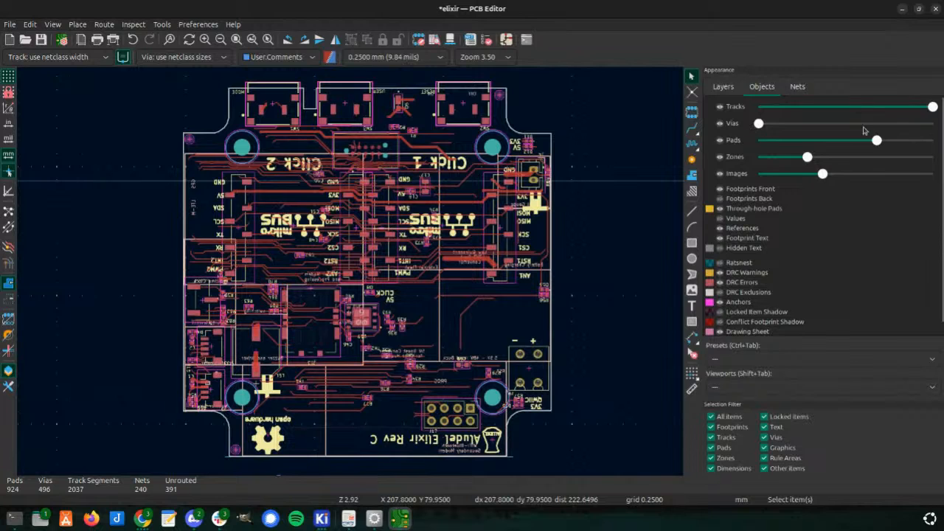
left_click_drag(758, 123, 933, 123)
- Select the whole elixir board, filter the selection to tracks and vias only, and delete them
scroll(412, 322, "down", 2)
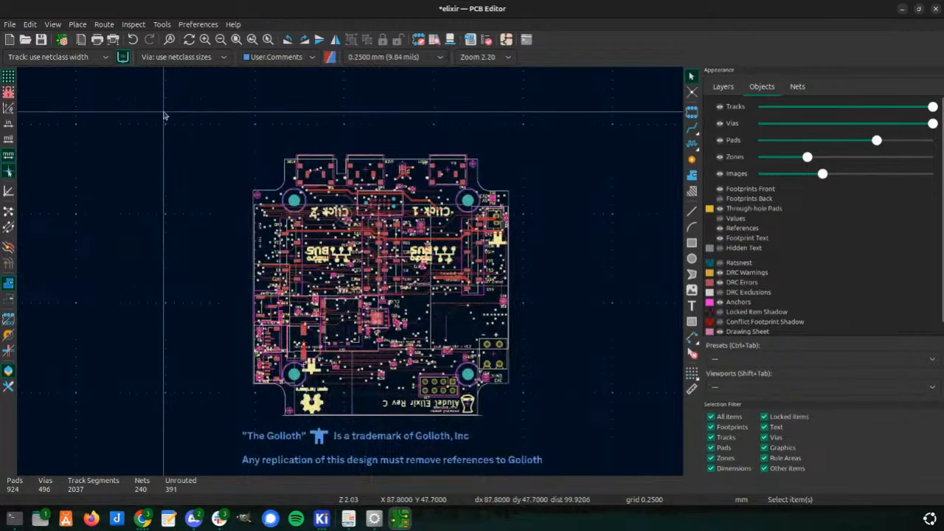
left_click_drag(164, 116, 597, 424)
right_click(460, 325)
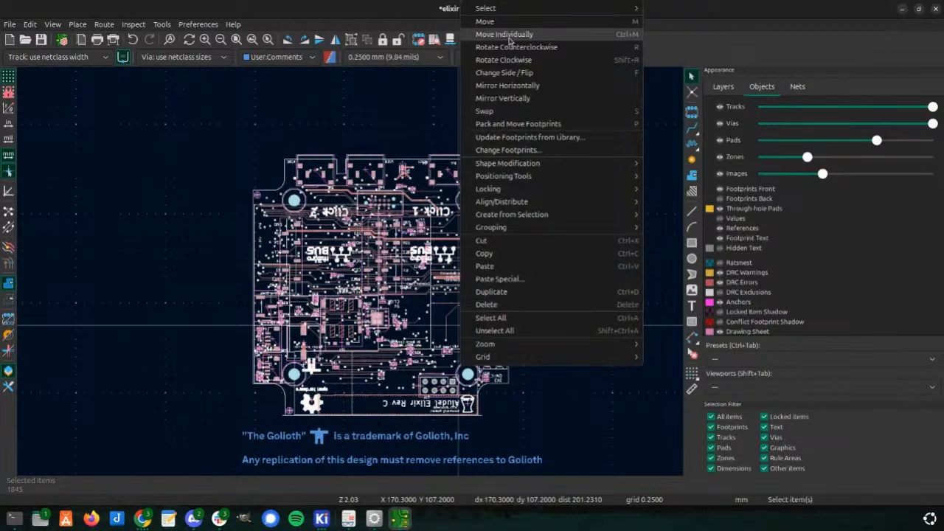
mouse_move(485, 8)
left_click(693, 8)
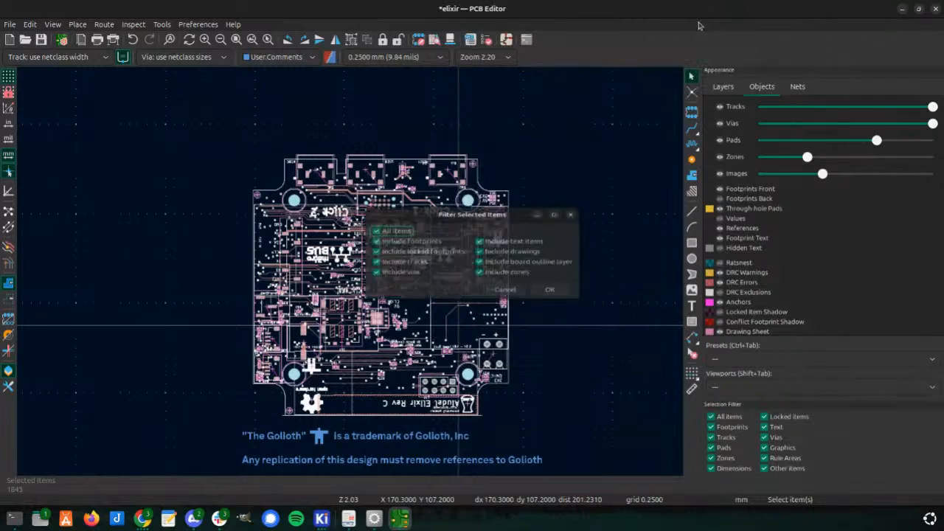
left_click(389, 227)
left_click(386, 263)
left_click(385, 276)
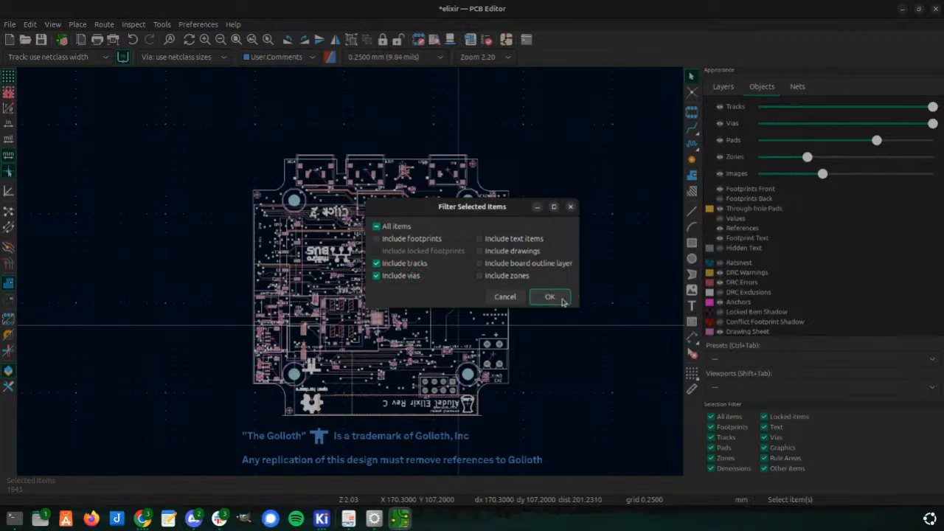
left_click(549, 297)
key("Delete")
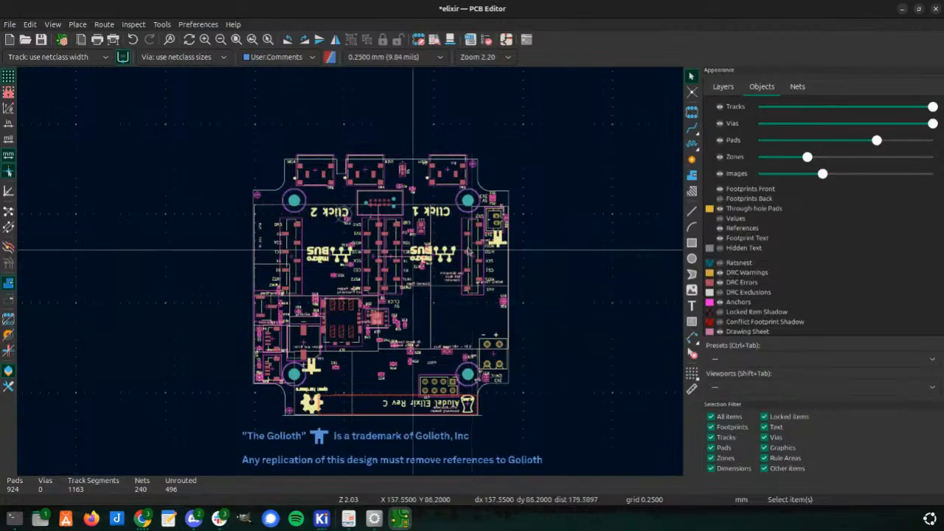
scroll(470, 251, "up", 3)
scroll(344, 251, "down", 4)
scroll(413, 273, "up", 3)
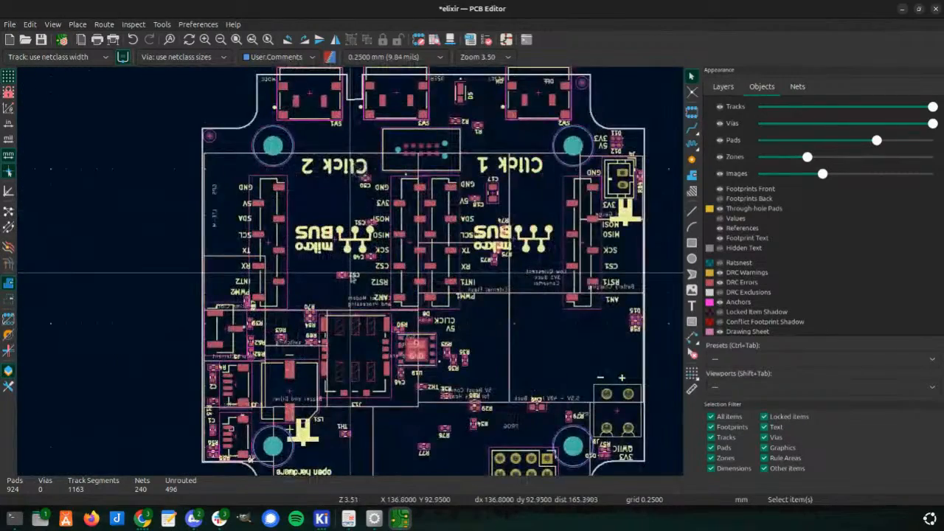
scroll(350, 263, "down", 1)
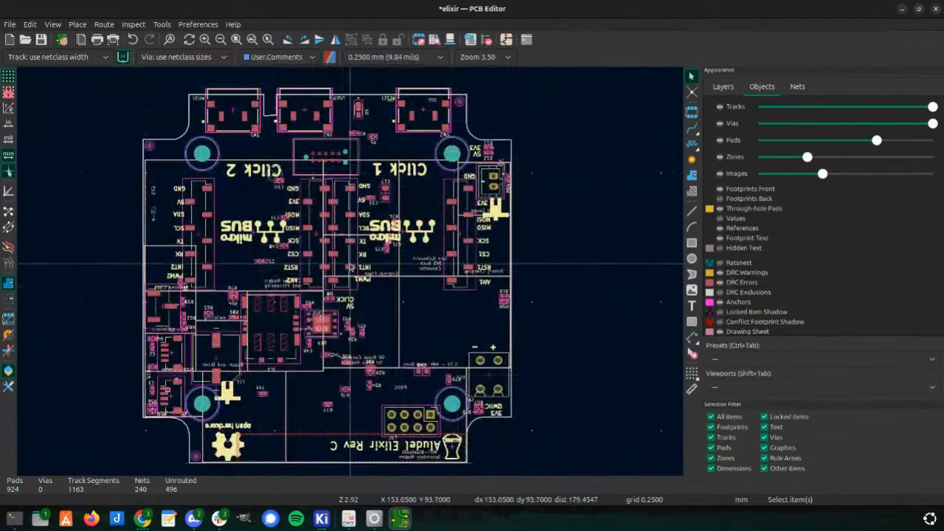
left_click(3, 22)
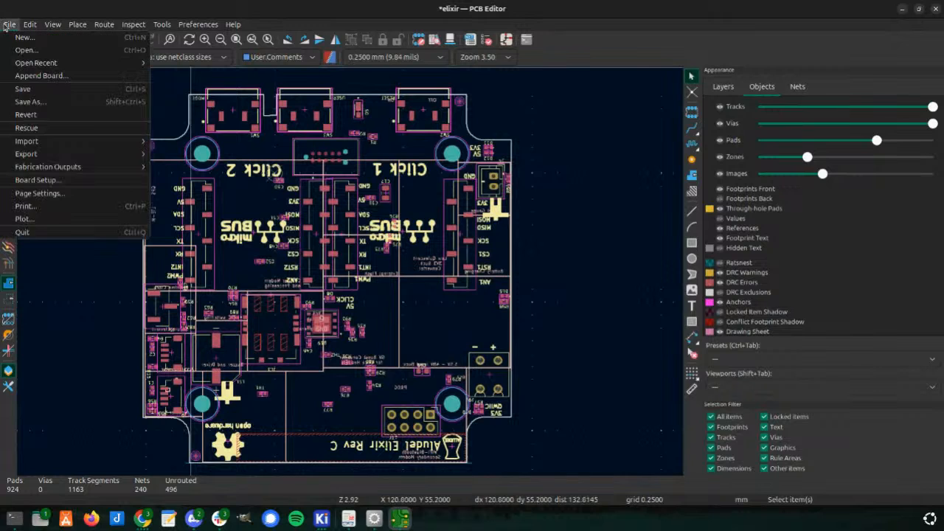
mouse_move(22, 155)
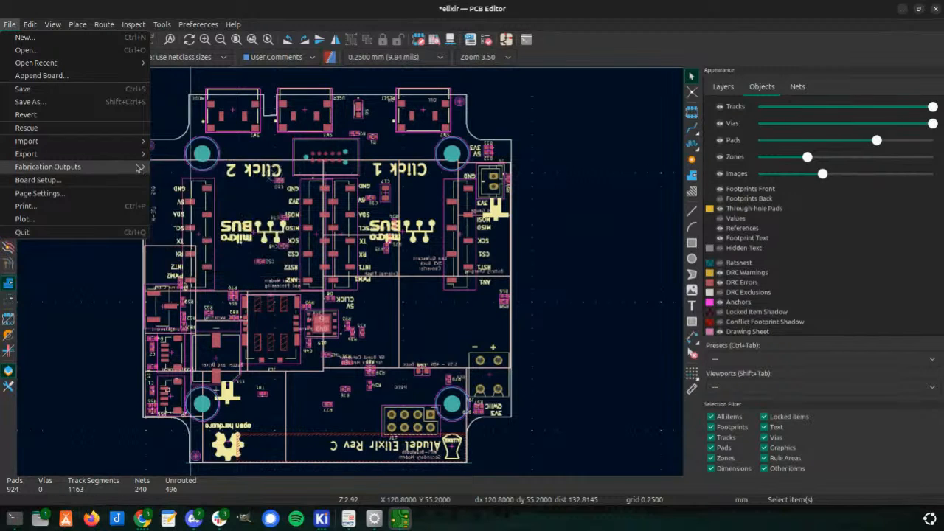
mouse_move(133, 167)
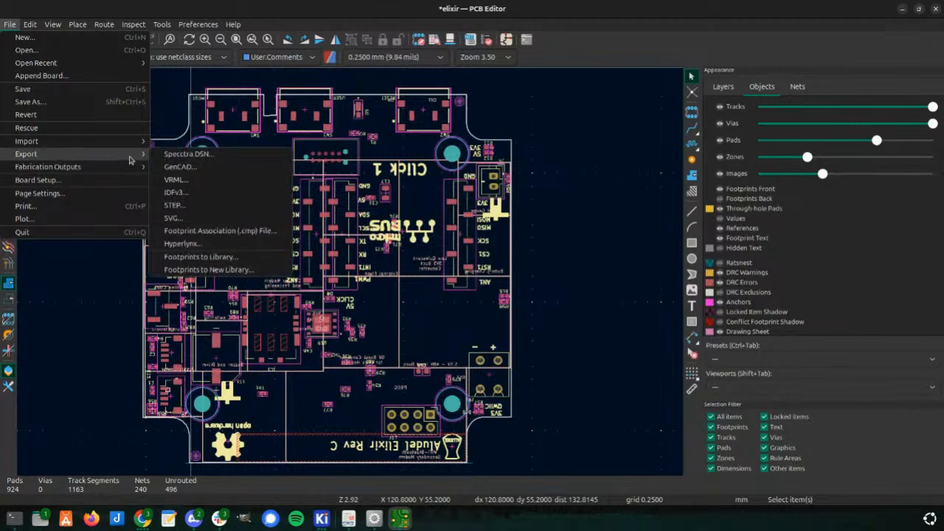
left_click(631, 230)
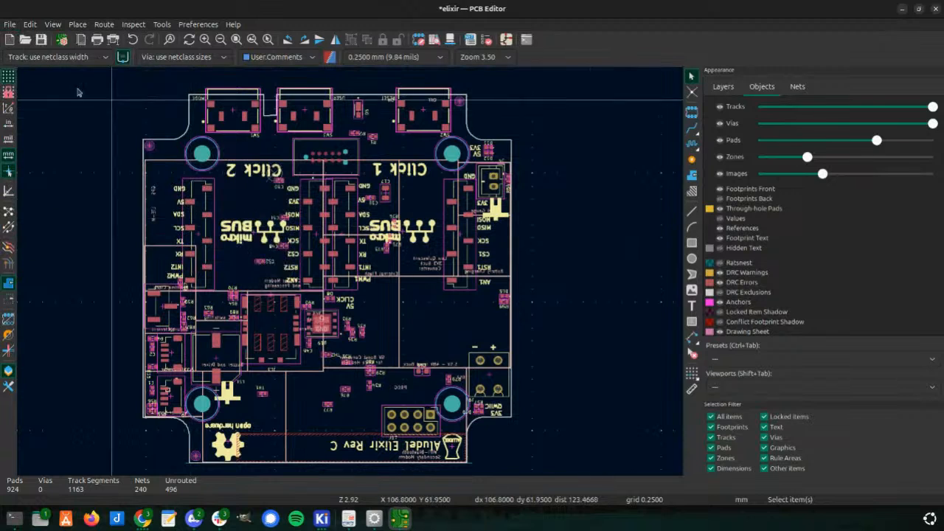
- Open the Plot dialog for the elixir board and set the plot format to DXF
left_click(114, 40)
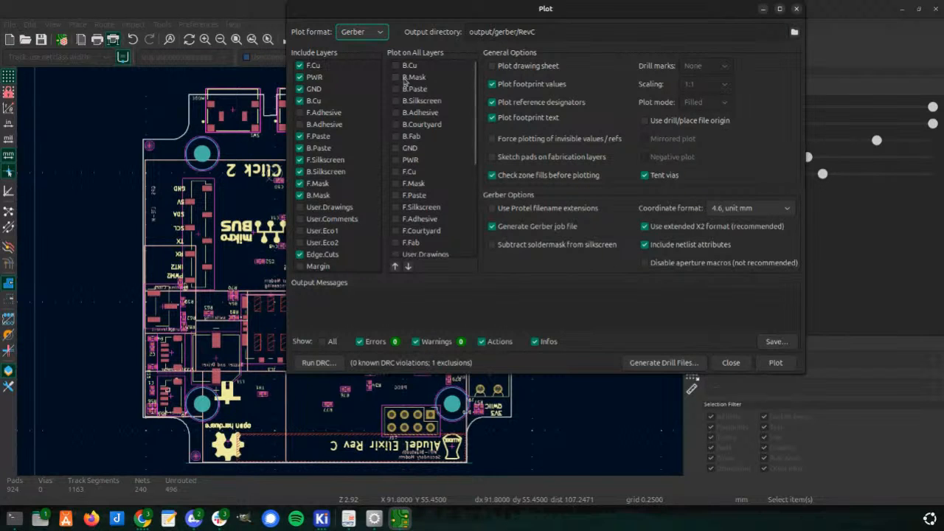
left_click(380, 33)
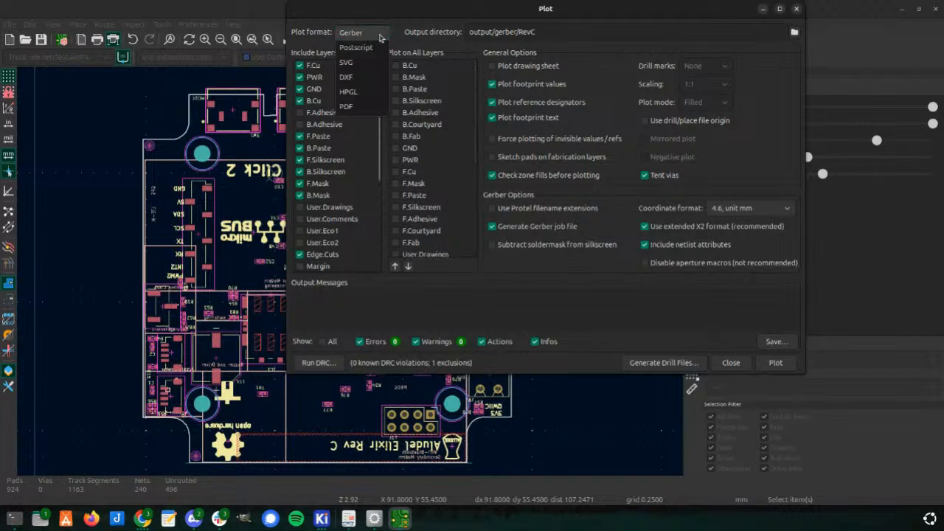
left_click(361, 77)
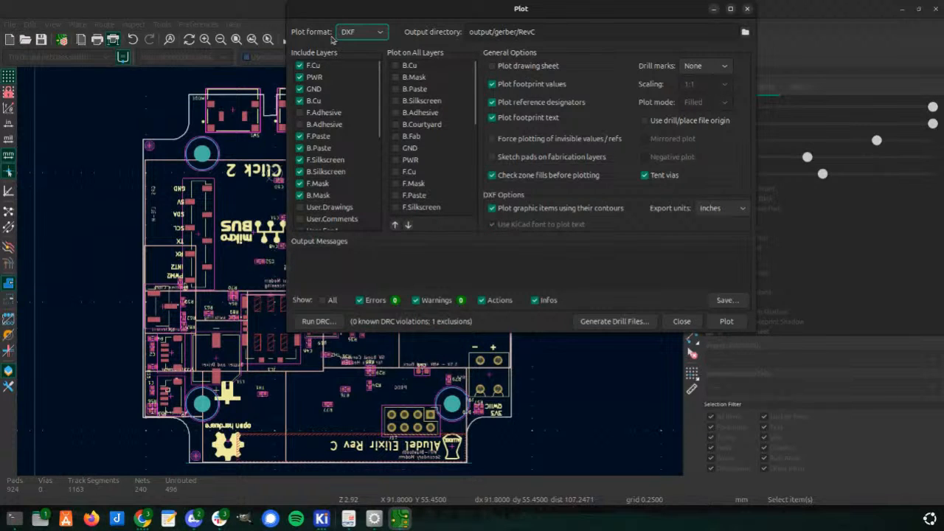
- Limit the plotted layers to F.Cu and Edge.Cuts, excluding the other copper, paste, silkscreen and mask layers
left_click(297, 66)
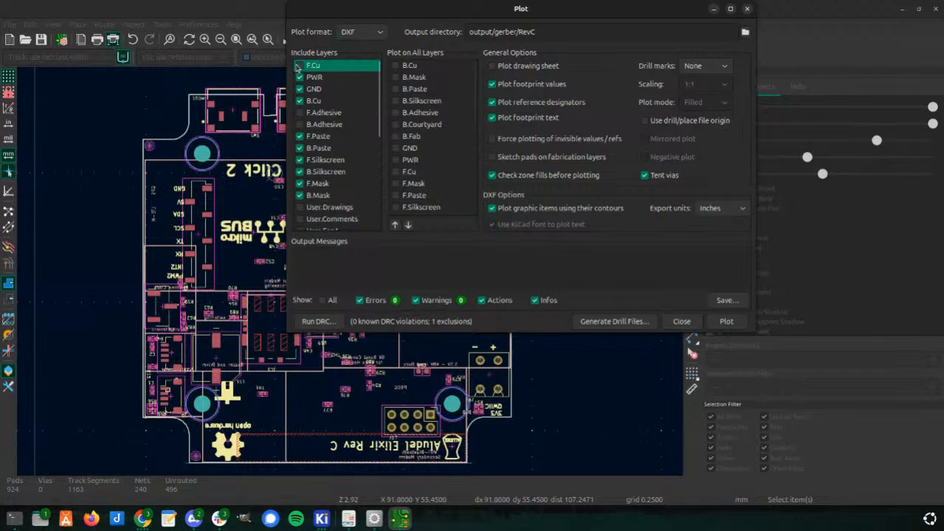
left_click(299, 77)
left_click(300, 89)
left_click(299, 101)
left_click(299, 136)
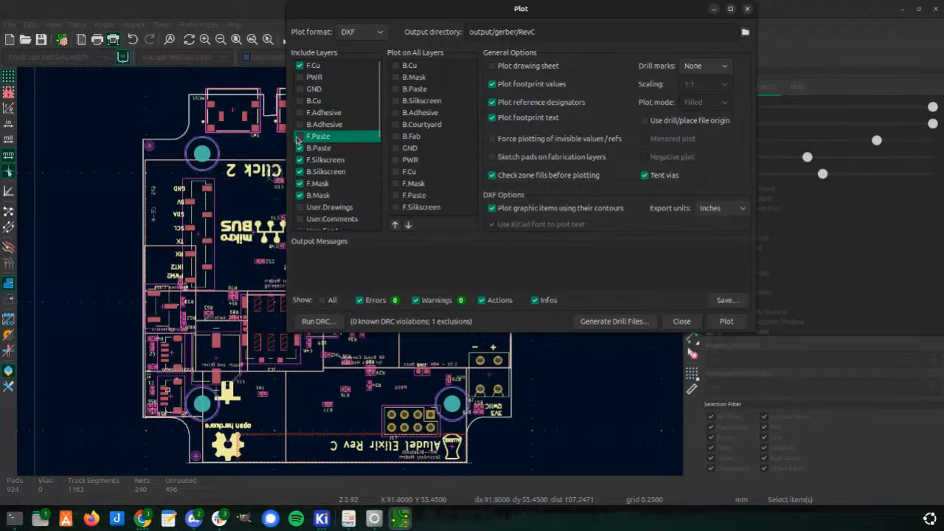
left_click(300, 159)
left_click(300, 147)
left_click(300, 183)
left_click(300, 171)
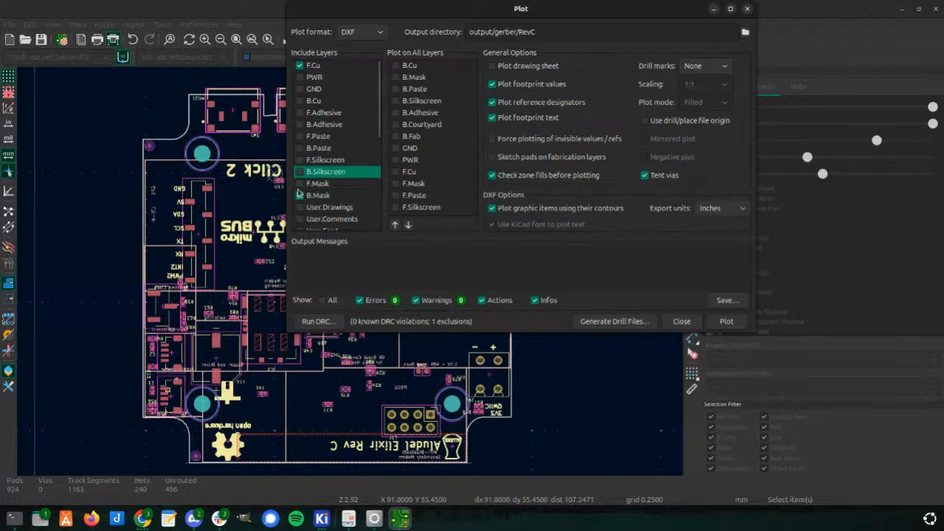
left_click(300, 195)
scroll(300, 194, "down", 2)
scroll(302, 162, "down", 6)
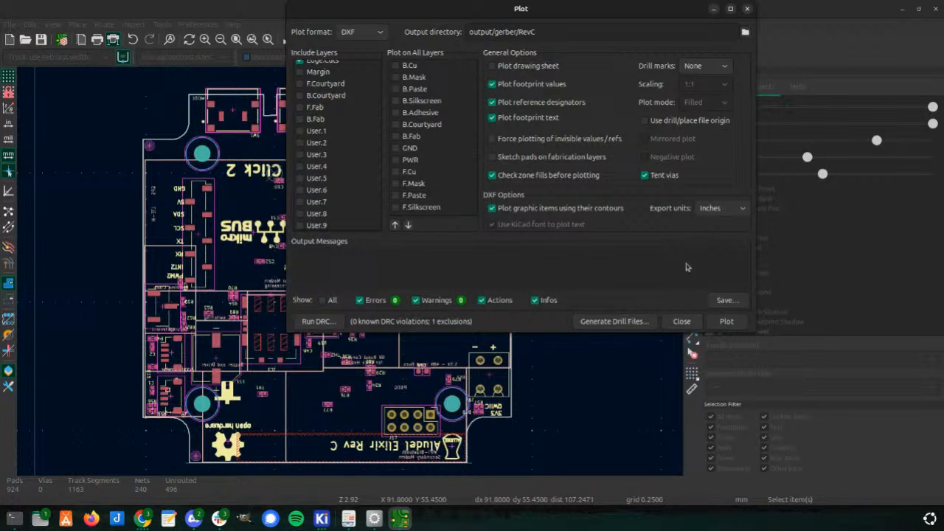
- Set the DXF export units to Millimeters and plot the files without refilling the zones
left_click(714, 214)
left_click(692, 228)
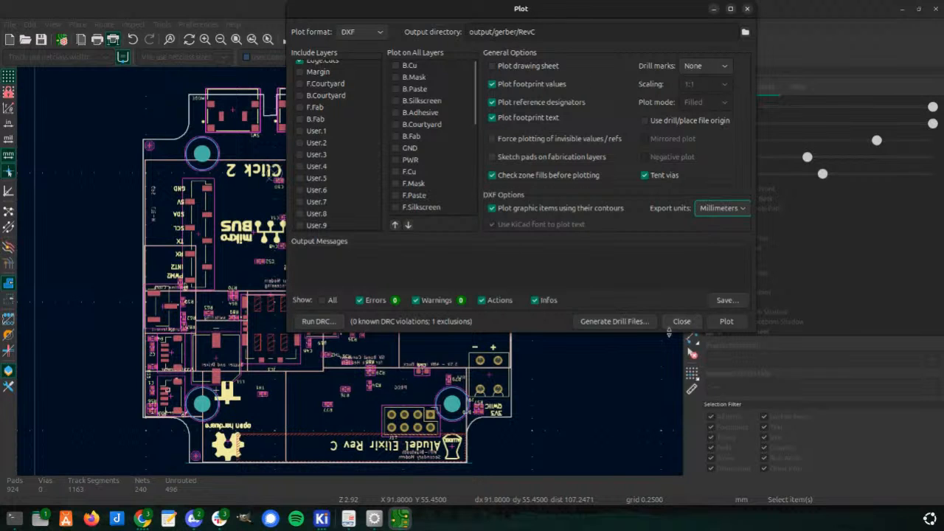
left_click(726, 322)
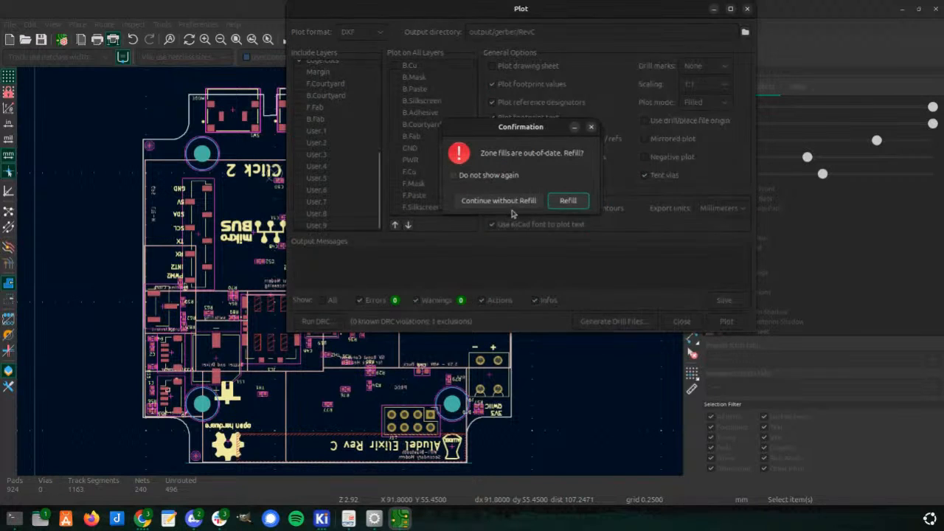
left_click(523, 204)
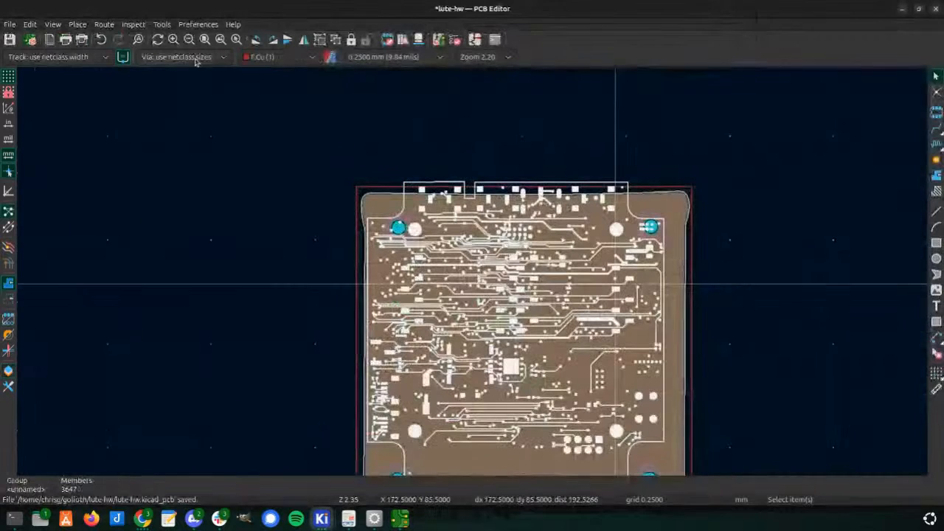
- Switch to the lute-hw board and undo the placement and import of the earlier elixir graphics
key("ctrl+z")
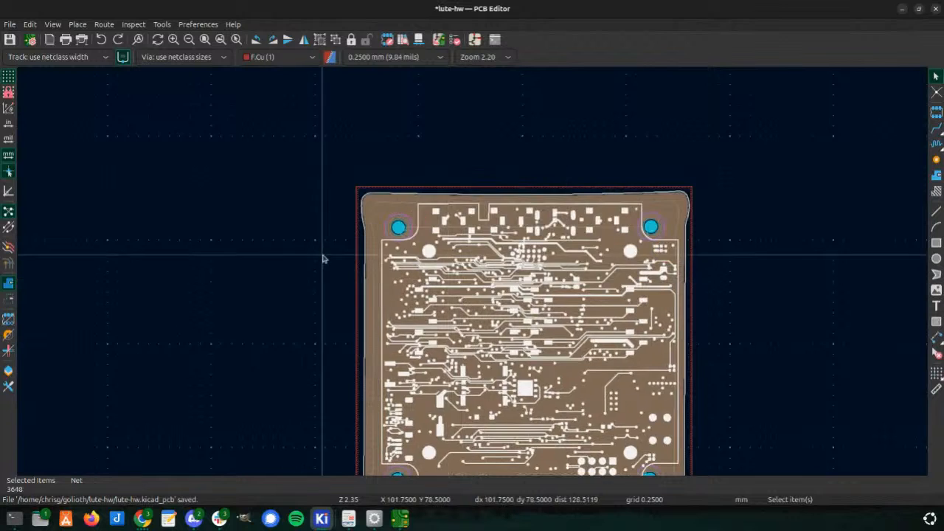
scroll(386, 262, "down", 1)
key("ctrl+z")
scroll(474, 273, "down", 4)
scroll(476, 275, "up", 4)
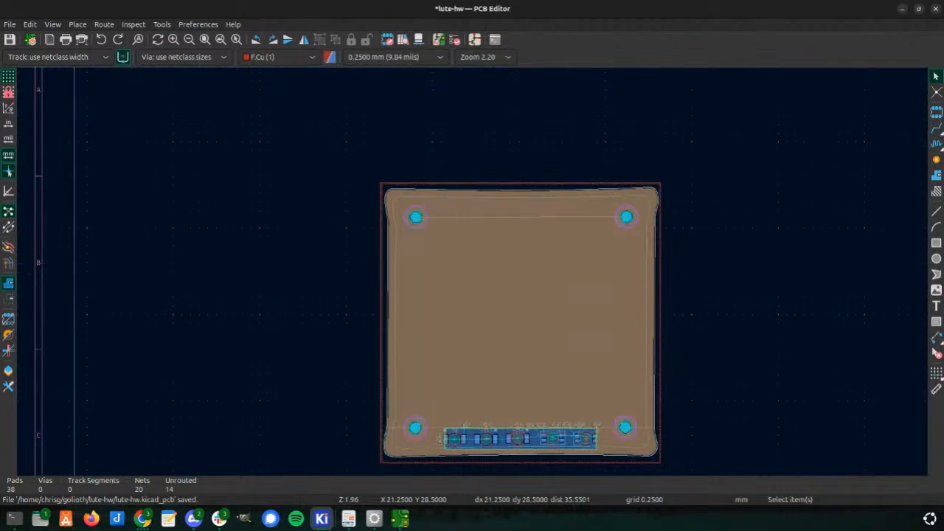
- Import elixir-F_Cu.dxf from the elixir-hw output/gerber/RevC folder as grouped graphics on User.Drawings and place it on the lute-hw board
left_click(6, 25)
mouse_move(44, 103)
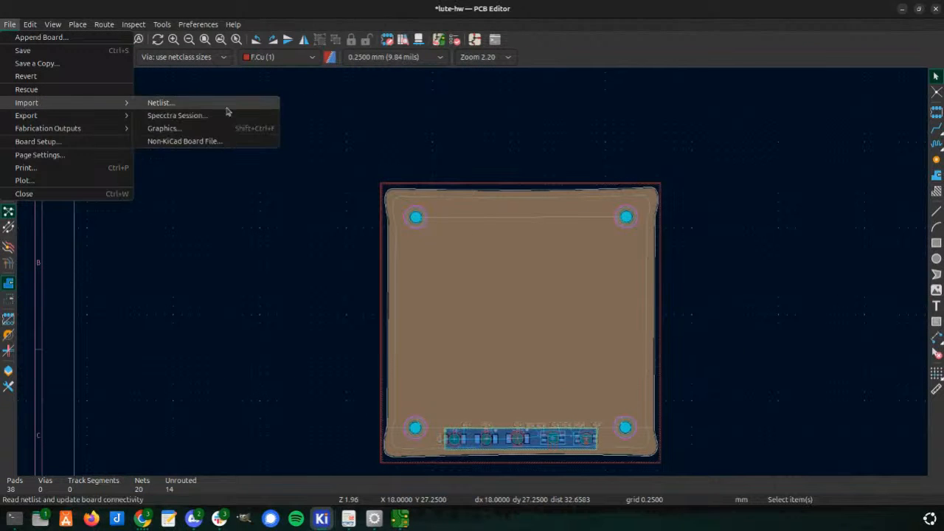
left_click(199, 134)
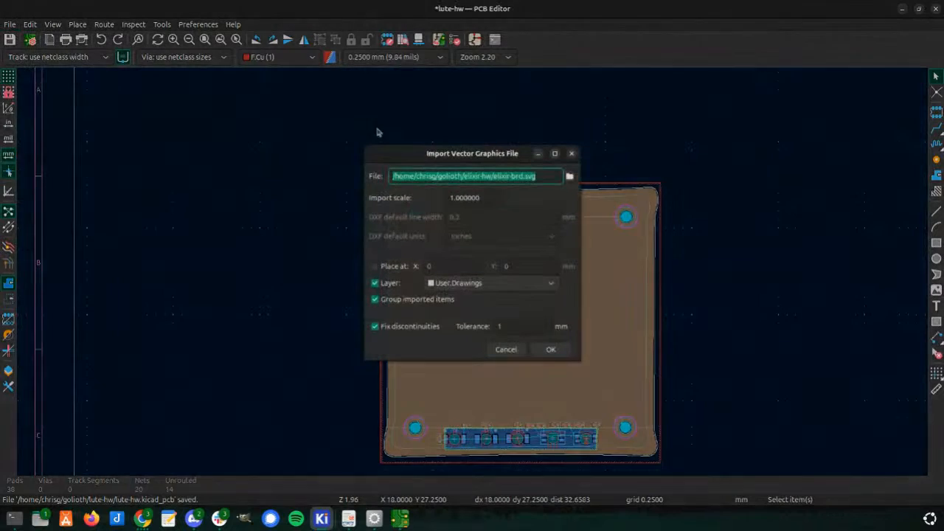
left_click(570, 179)
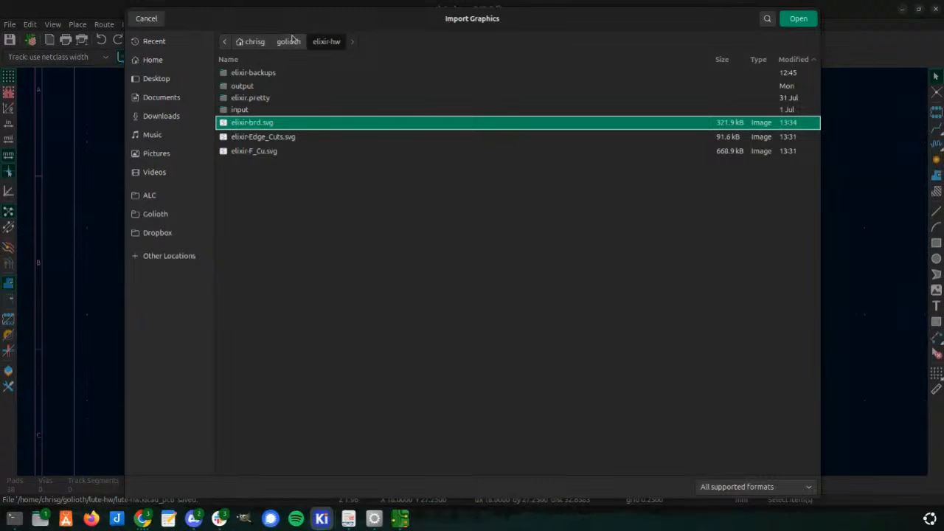
double_click(233, 88)
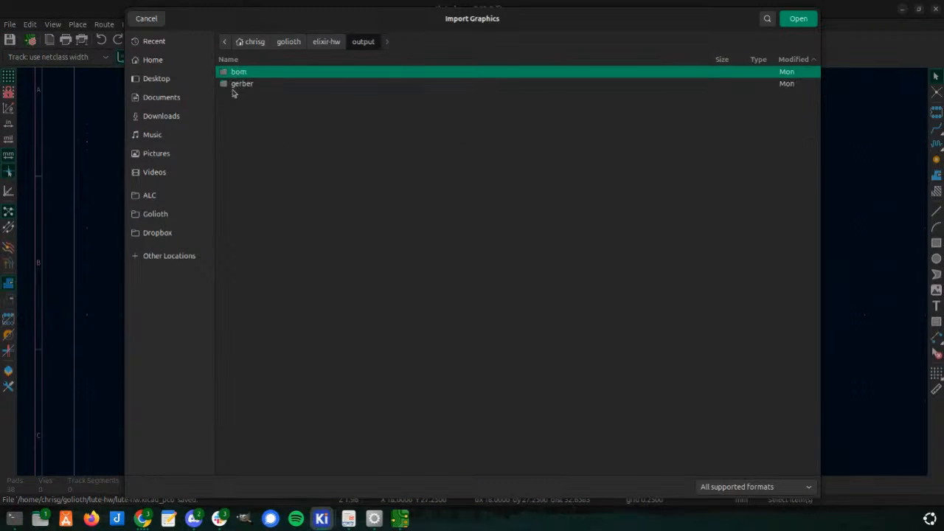
double_click(223, 85)
double_click(226, 75)
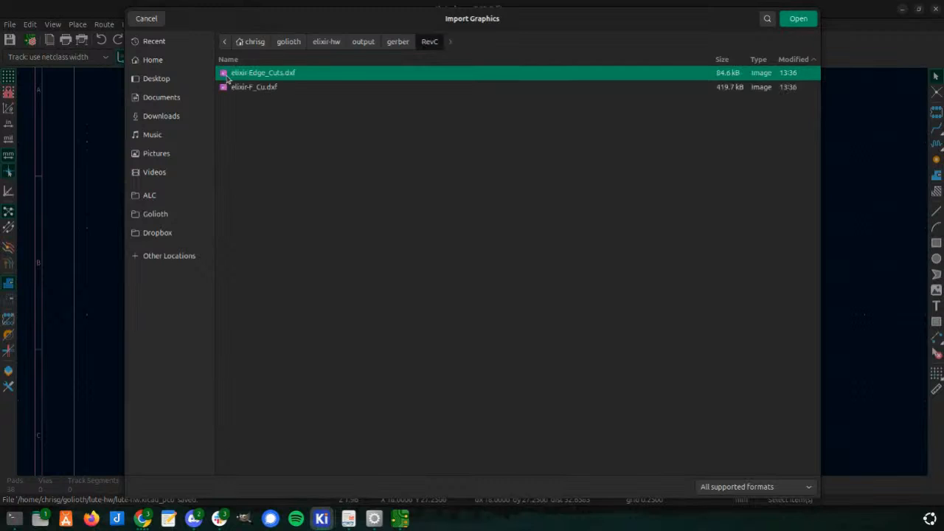
double_click(235, 94)
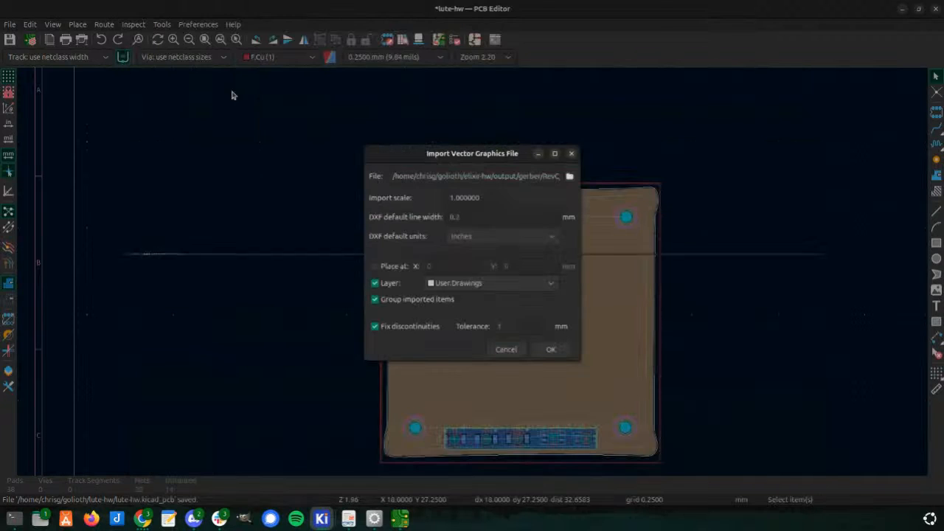
left_click(549, 348)
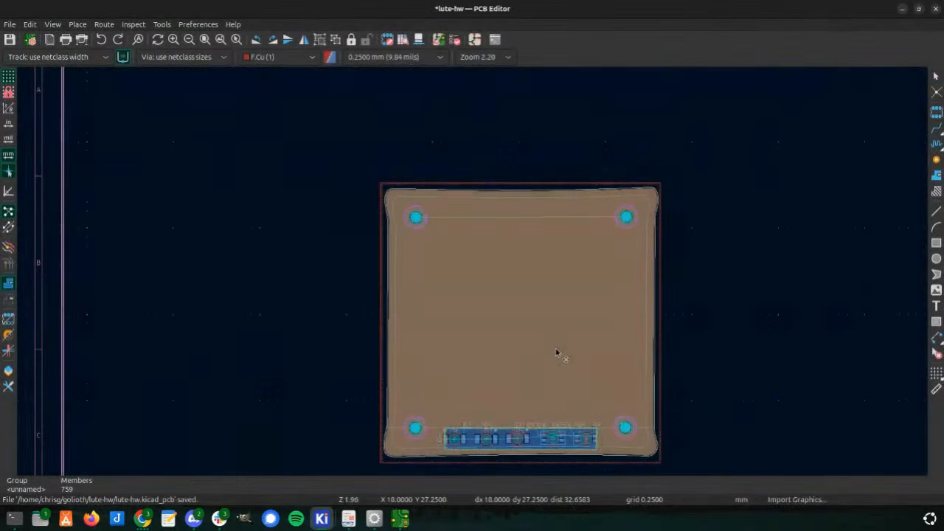
scroll(474, 276, "down", 2)
scroll(474, 275, "down", 10)
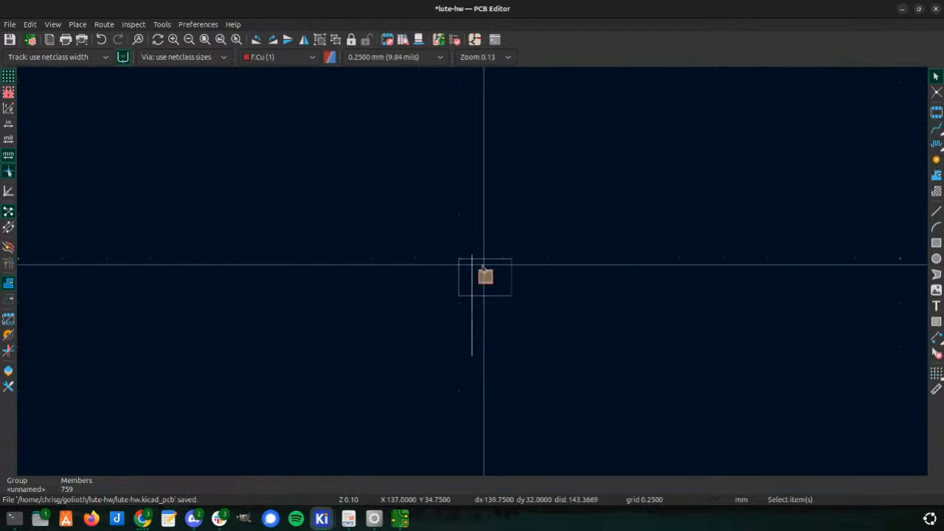
- Examine the imported elixir front copper graphics against the lute-hw sheet and board outline
scroll(472, 270, "up", 10)
scroll(478, 274, "up", 3)
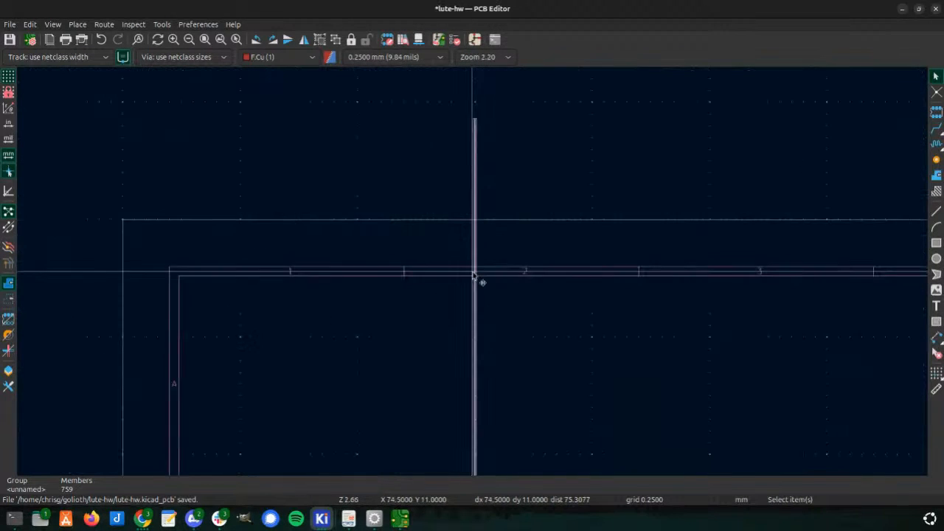
scroll(473, 276, "down", 2)
scroll(473, 274, "down", 4)
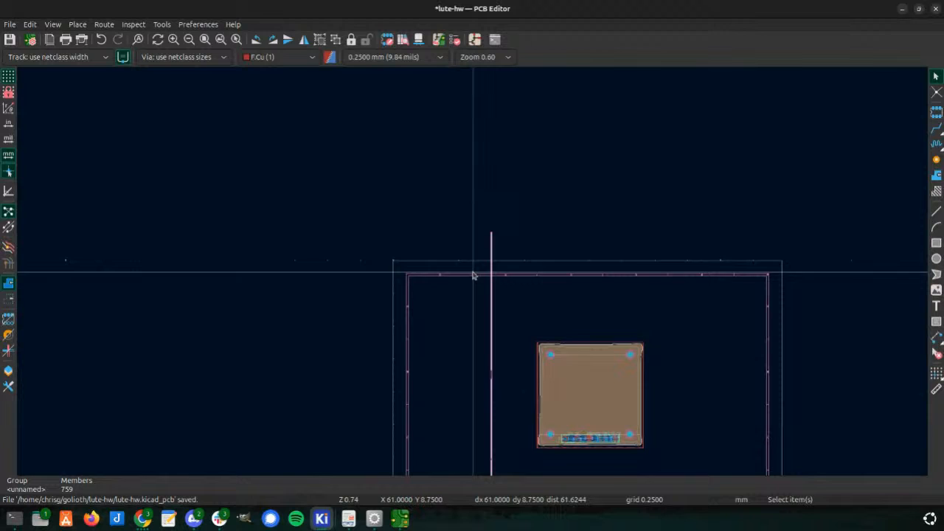
left_click(533, 249)
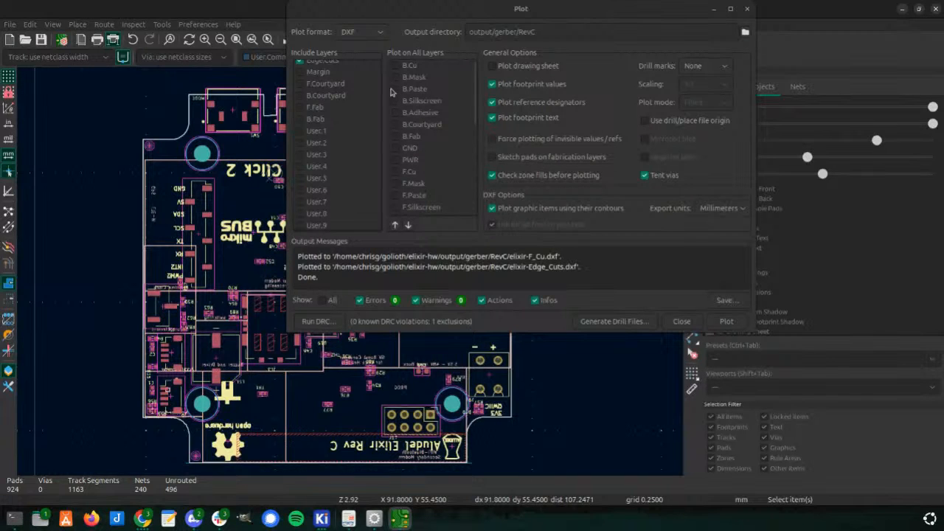
- Switch to the elixir board, review which layers are included in the DXF plot, and leave the plot settings
scroll(329, 89, "up", 5)
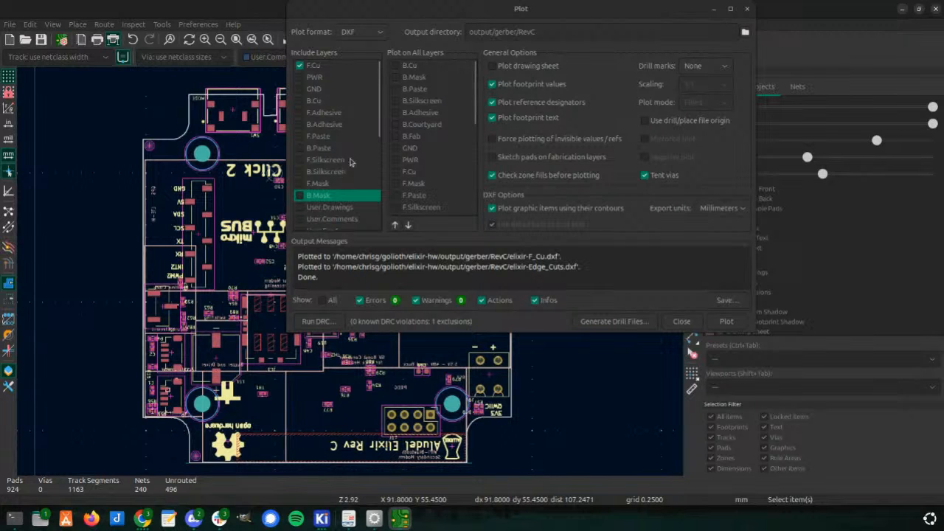
scroll(350, 161, "down", 4)
scroll(410, 175, "down", 5)
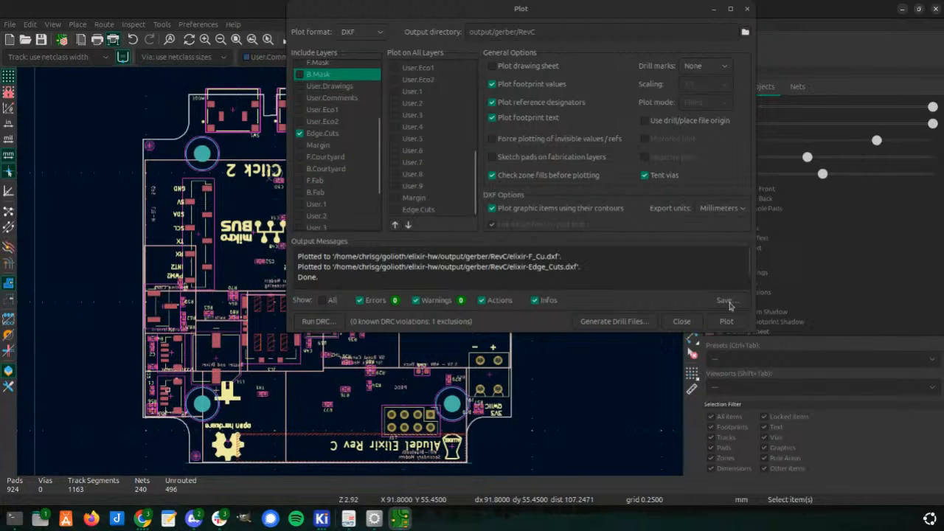
left_click(681, 322)
scroll(270, 200, "down", 3)
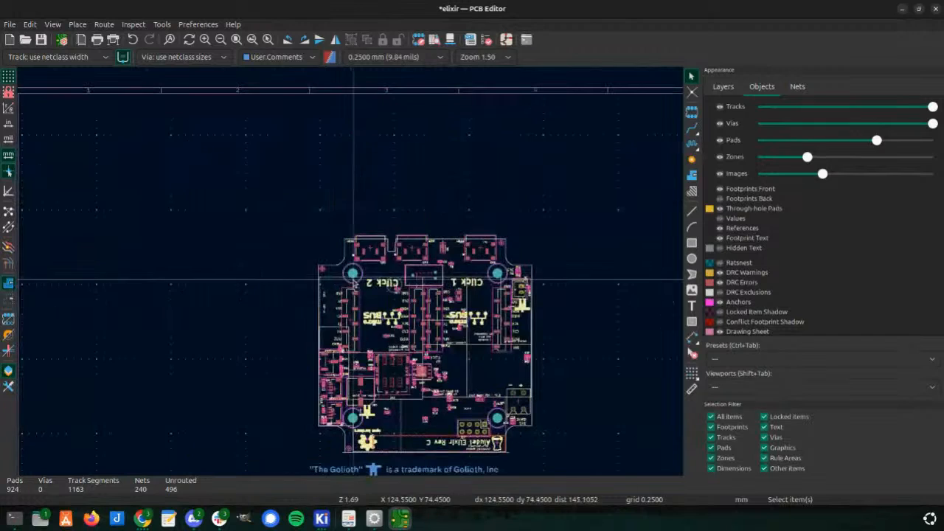
- Select the whole elixir board and plot its F.Cu and Edge.Cuts layers as DXF again to output/gerber/RevC
left_click_drag(269, 200, 580, 452)
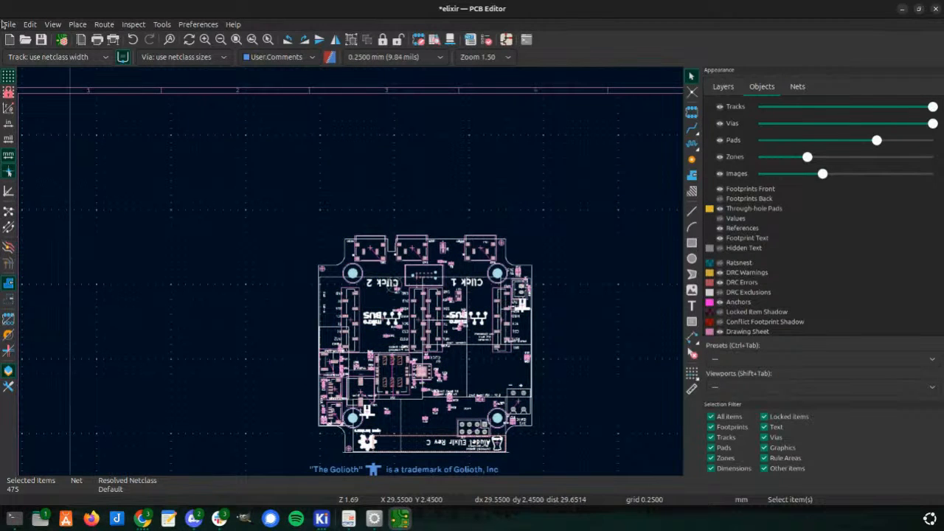
left_click(113, 39)
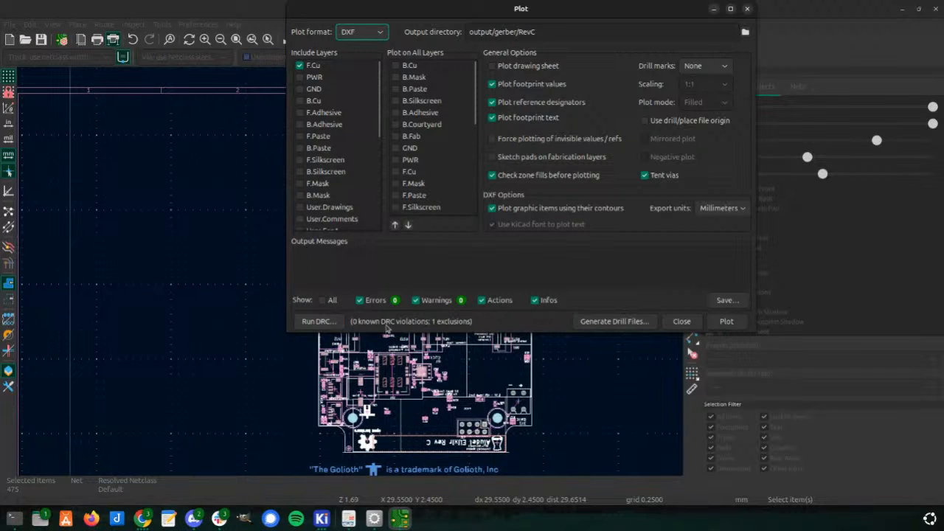
left_click(727, 322)
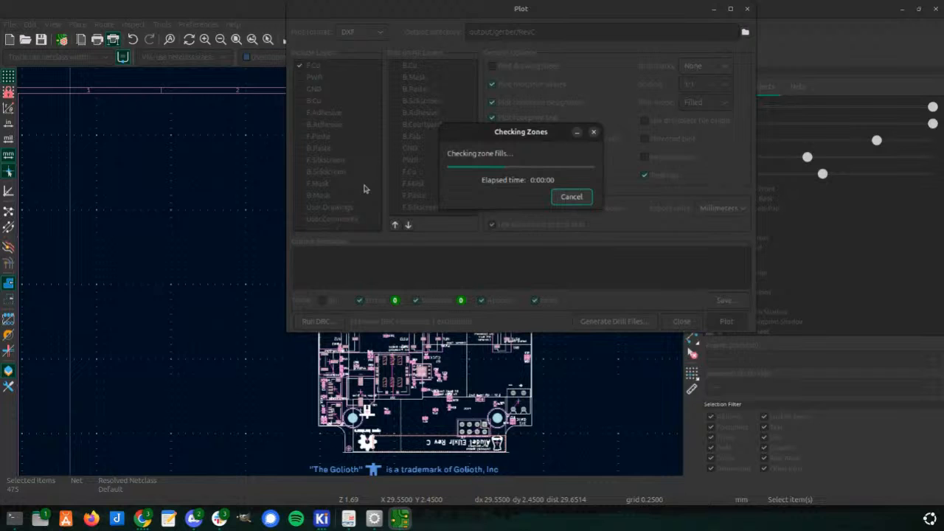
left_click(580, 207)
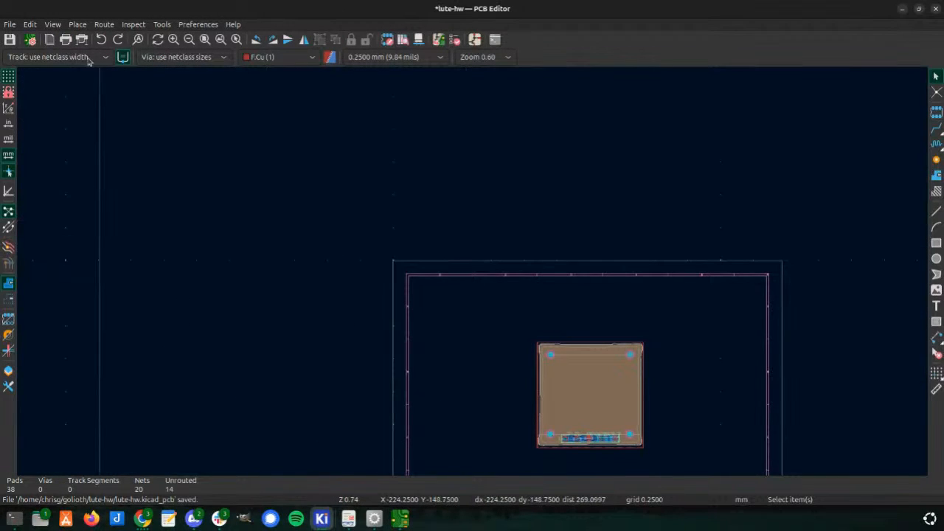
- Try to import the replotted elixir-F_Cu.dxf into lute-hw as grouped graphics on User.Drawings
left_click(9, 25)
mouse_move(46, 100)
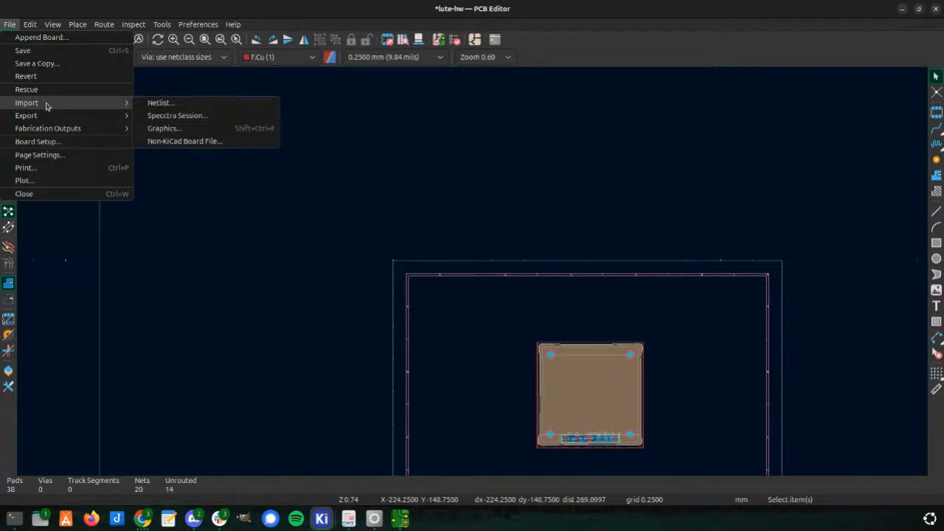
left_click(196, 129)
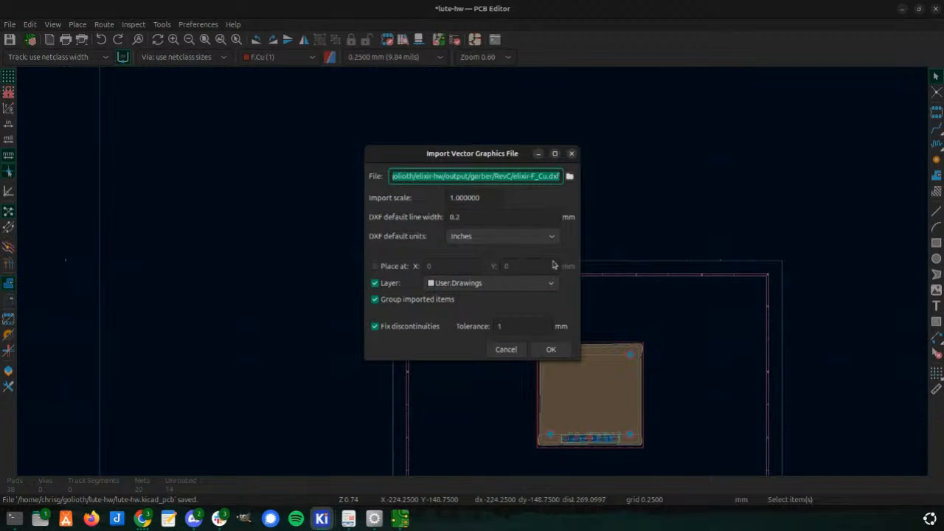
left_click(551, 350)
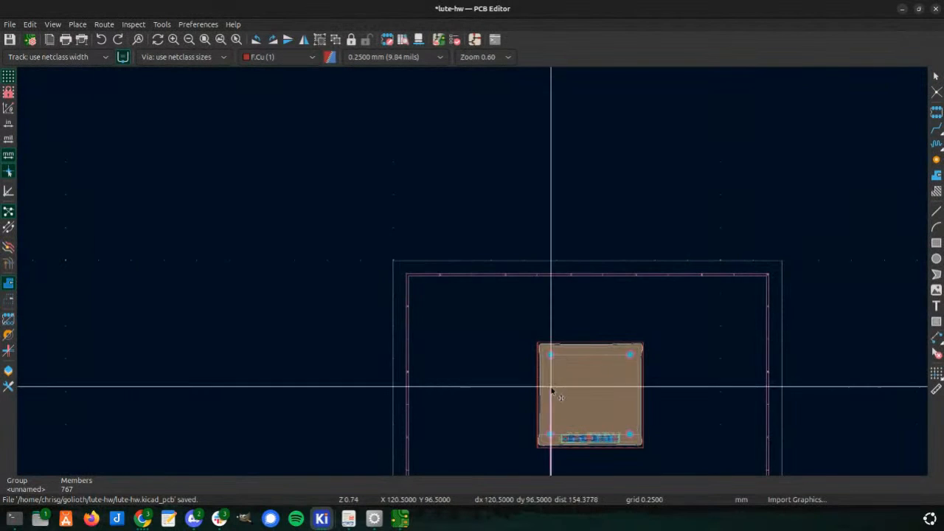
scroll(433, 263, "down", 3)
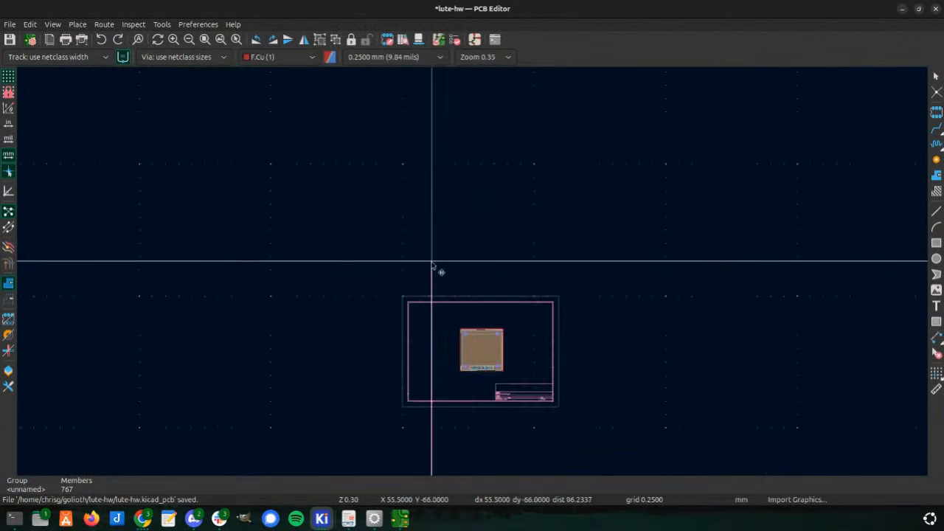
left_click(443, 364)
scroll(474, 374, "up", 8)
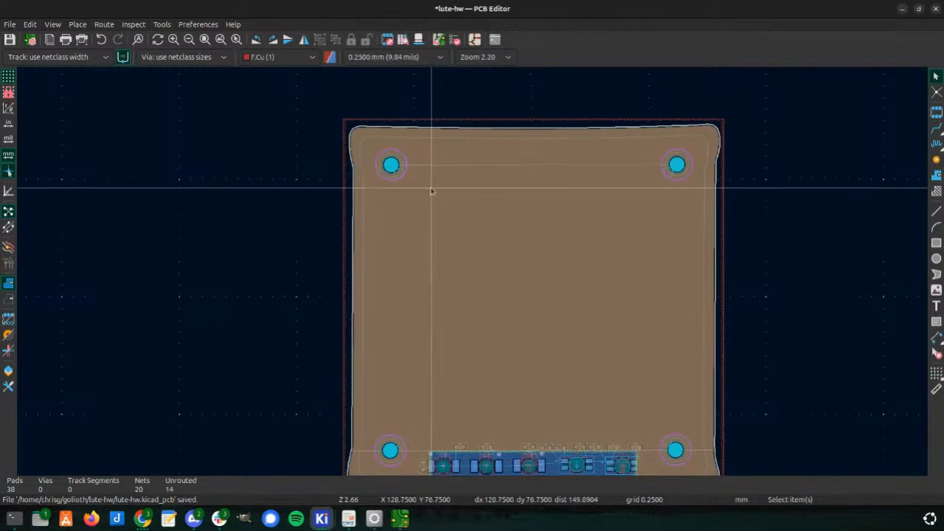
scroll(431, 192, "up", 3)
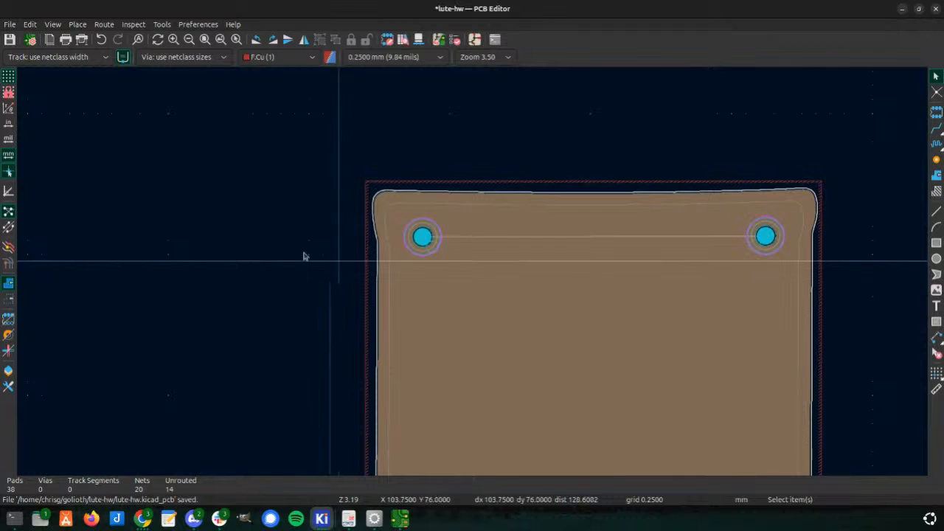
- Start a new graphics import and choose elixir-brd.svg from the elixir-hw folder as the source file
left_click(6, 25)
mouse_move(33, 115)
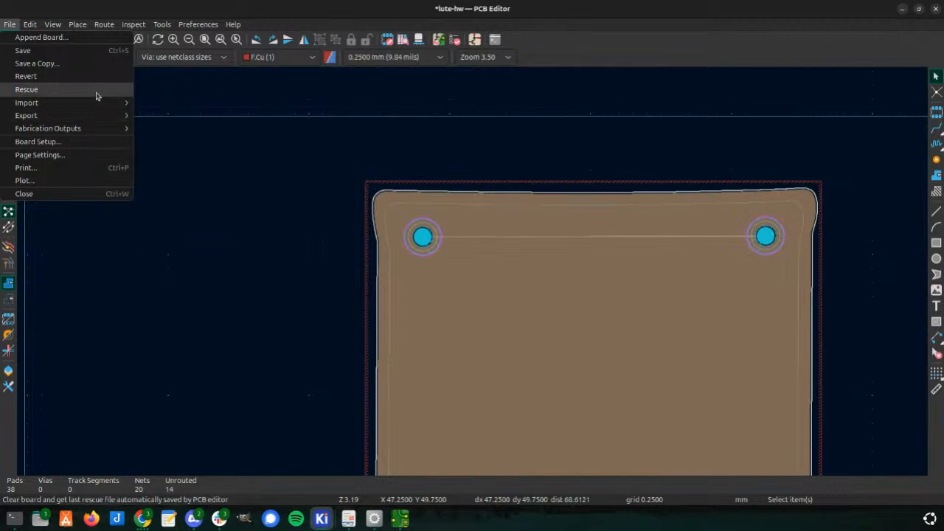
mouse_move(96, 103)
left_click(177, 128)
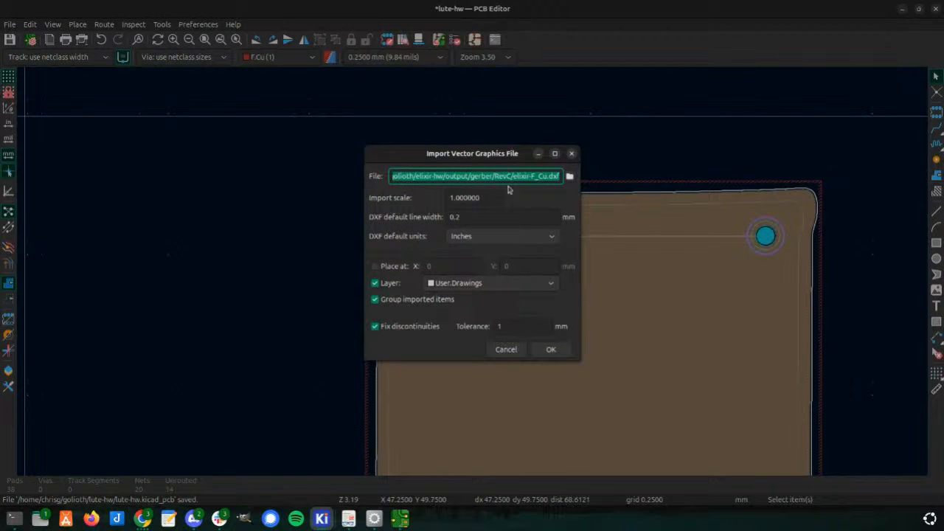
left_click(569, 178)
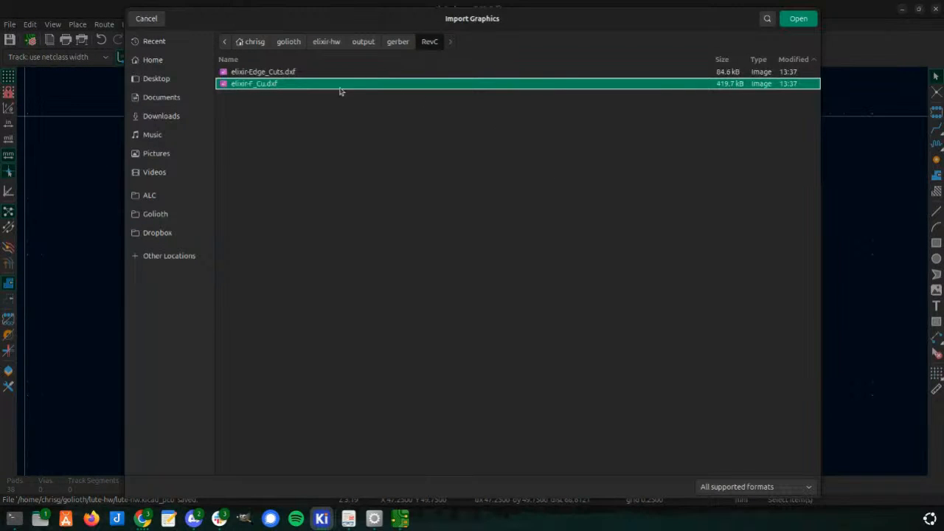
left_click(326, 41)
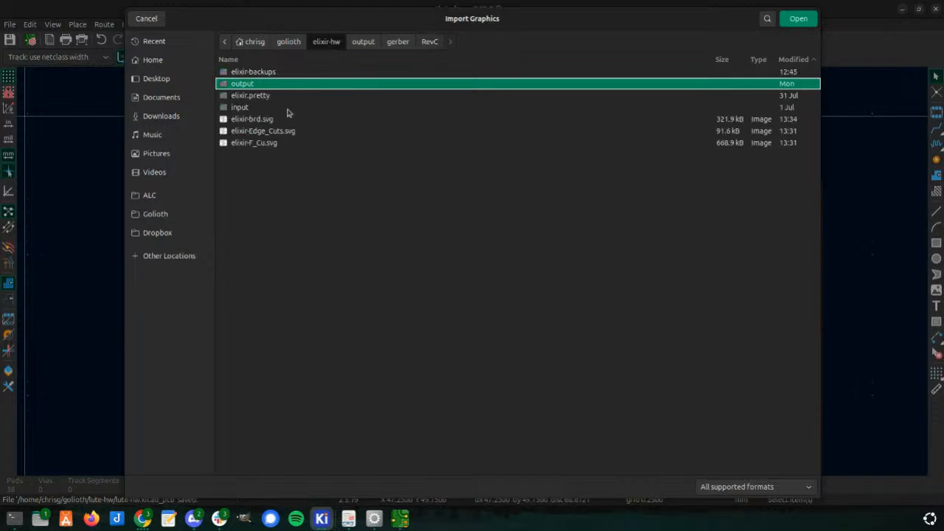
double_click(272, 120)
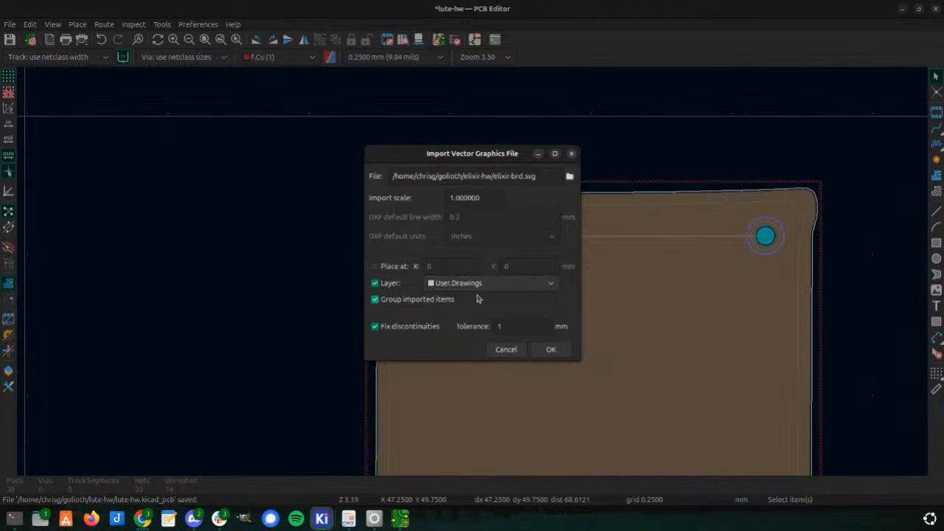
- Import elixir-brd.svg at scale 1.2 and try aligning it with the lute-hw board's mounting holes
left_click(497, 198)
type("1.0")
key("Return")
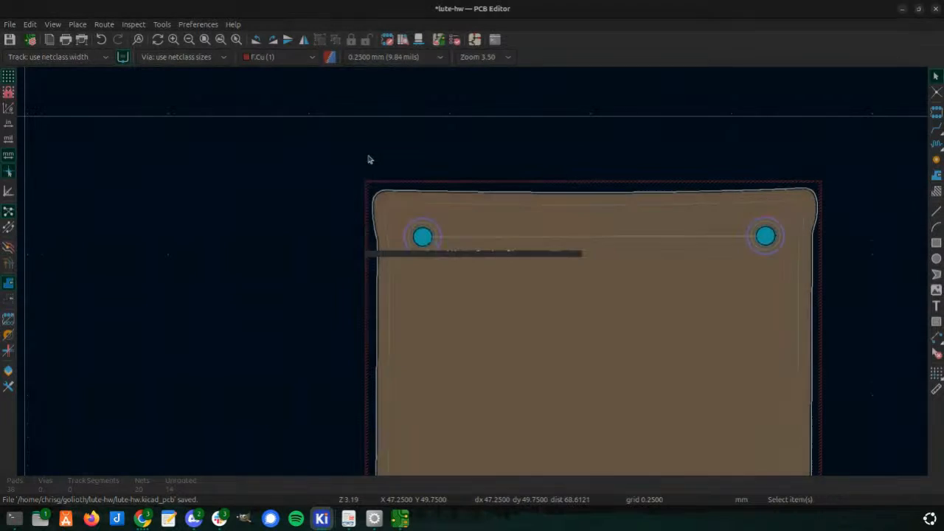
scroll(295, 125, "down", 7)
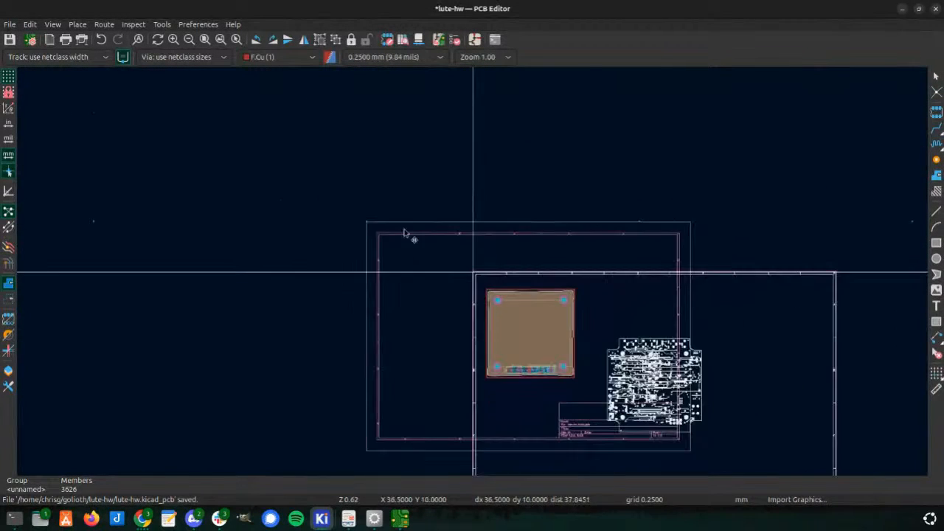
scroll(362, 232, "up", 4)
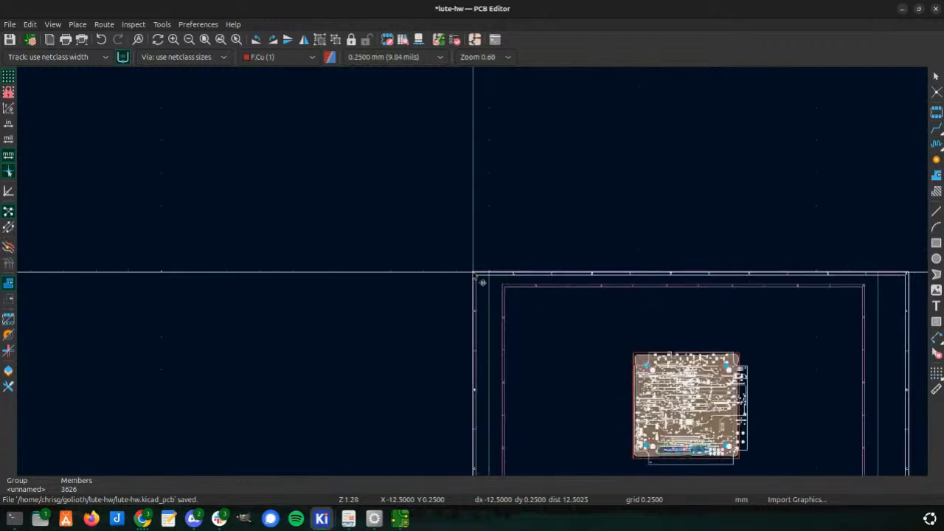
middle_click_drag(368, 192, 320, 159)
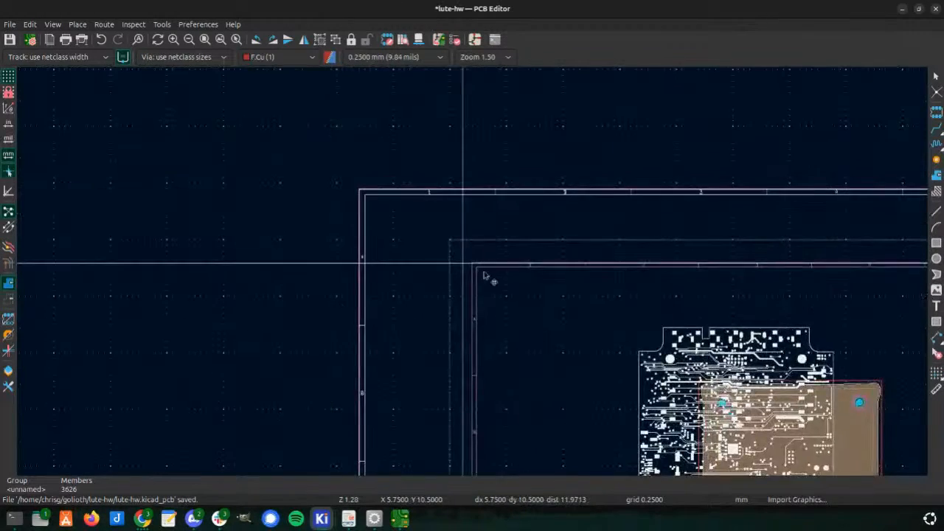
middle_click_drag(436, 249, 383, 218)
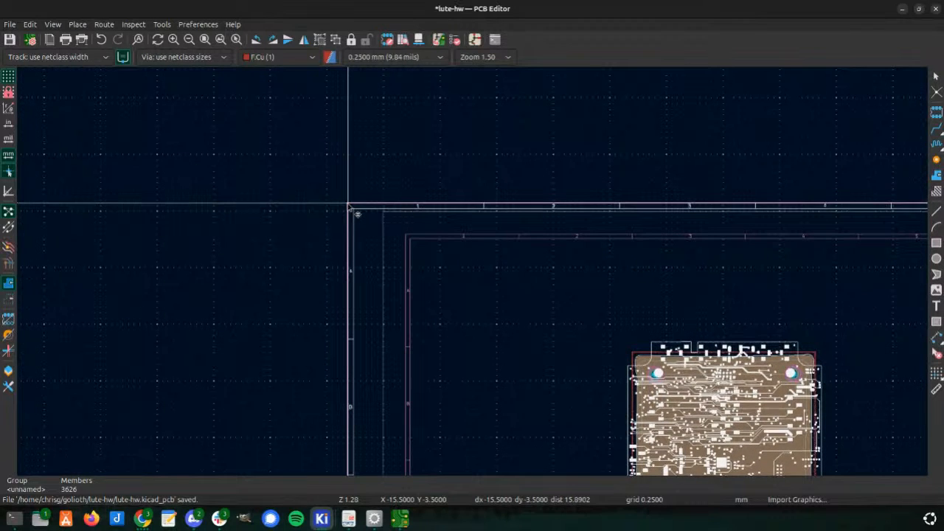
key("Escape")
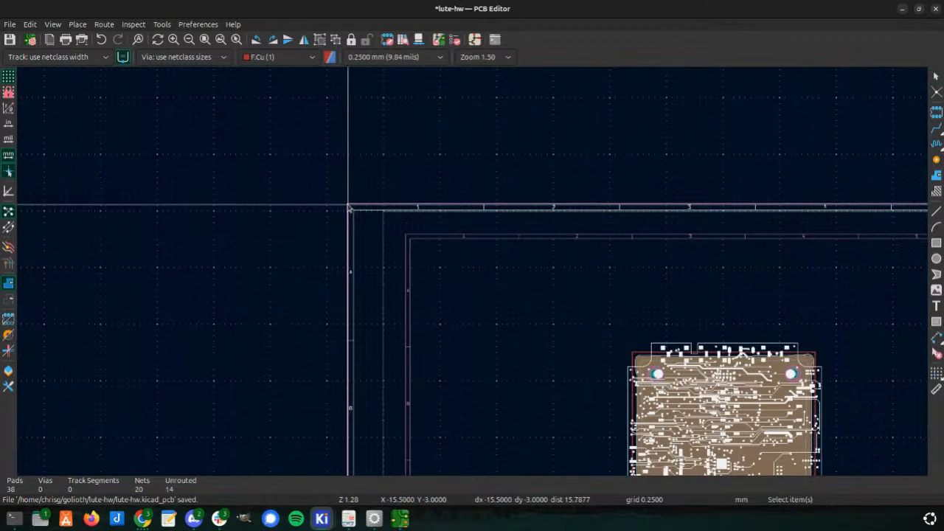
- Import elixir-brd.svg again at scale 1.25 as grouped graphics on User.Drawings
left_click(9, 25)
mouse_move(106, 101)
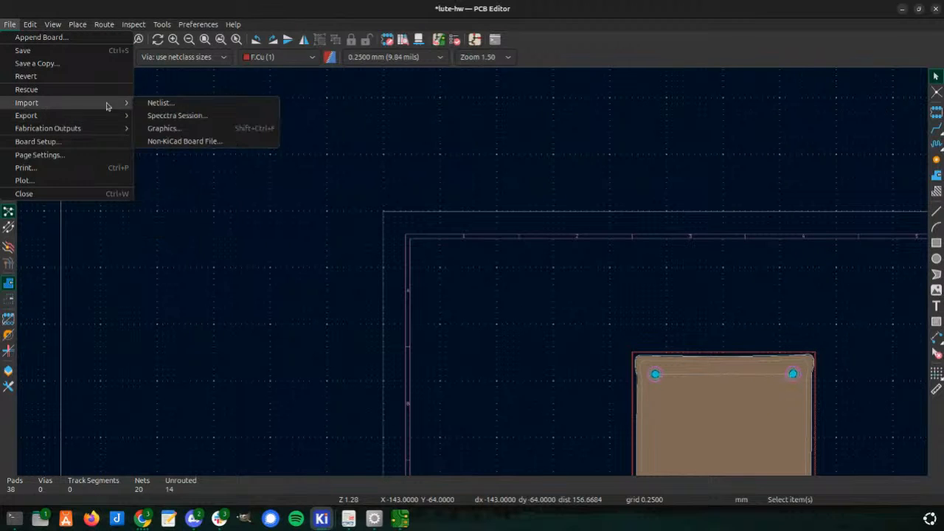
left_click(161, 128)
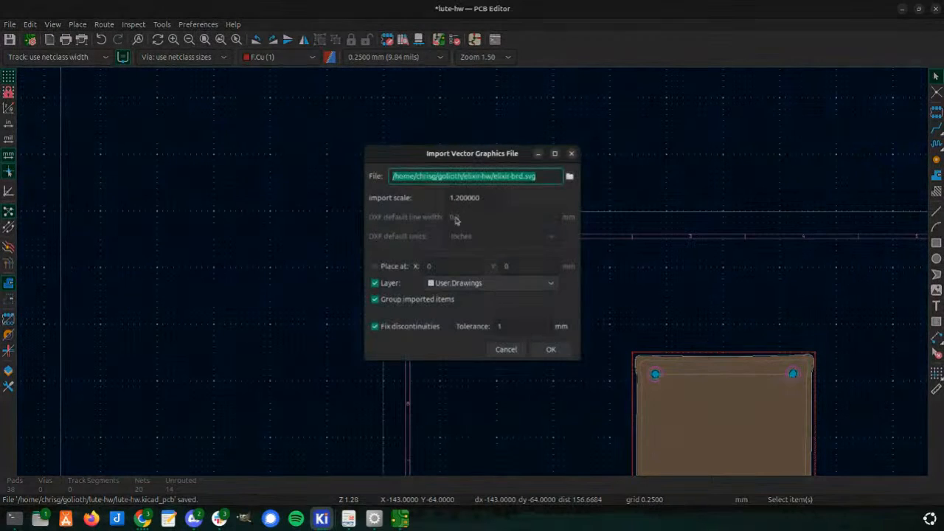
left_click(469, 197)
key("Left")
key("shift+Left")
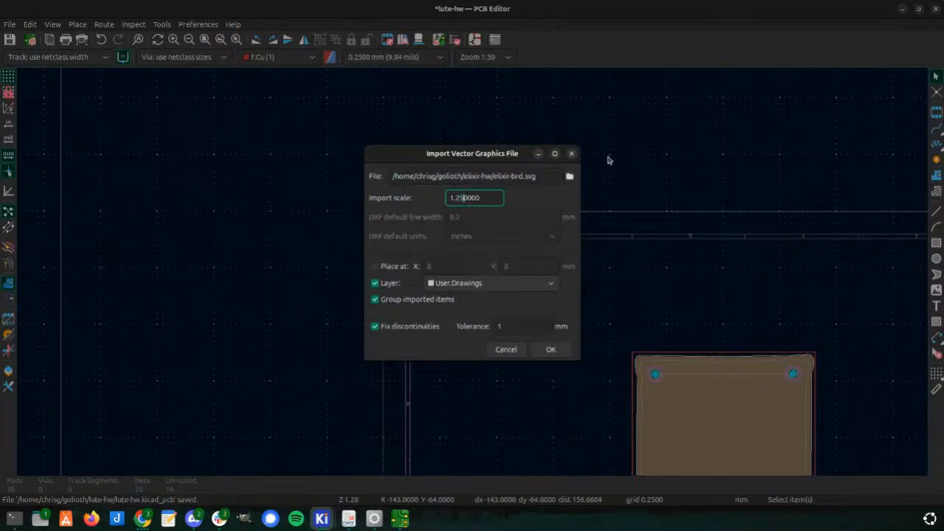
type("5")
key("Return")
- Place the imported elixir graphics over the lute-hw board with the four mounting holes of both boards aligned
scroll(594, 223, "down", 3)
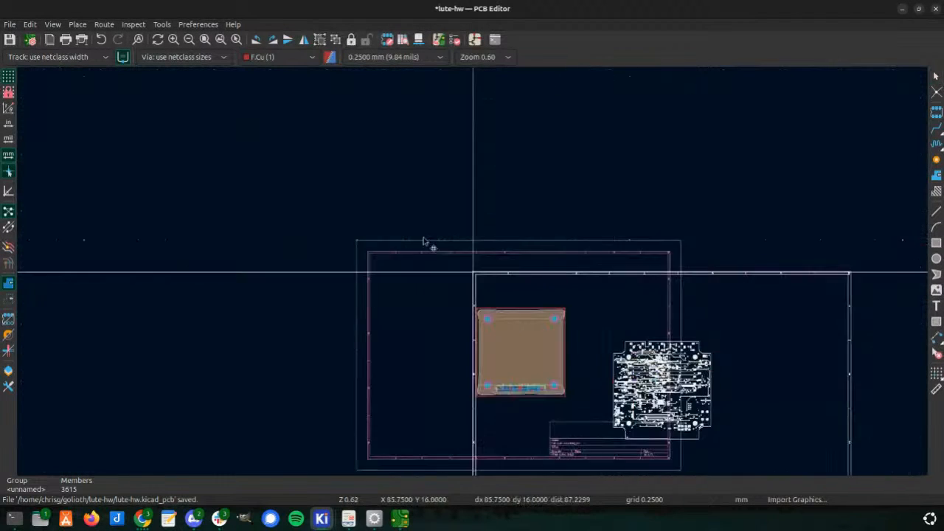
scroll(423, 240, "down", 2)
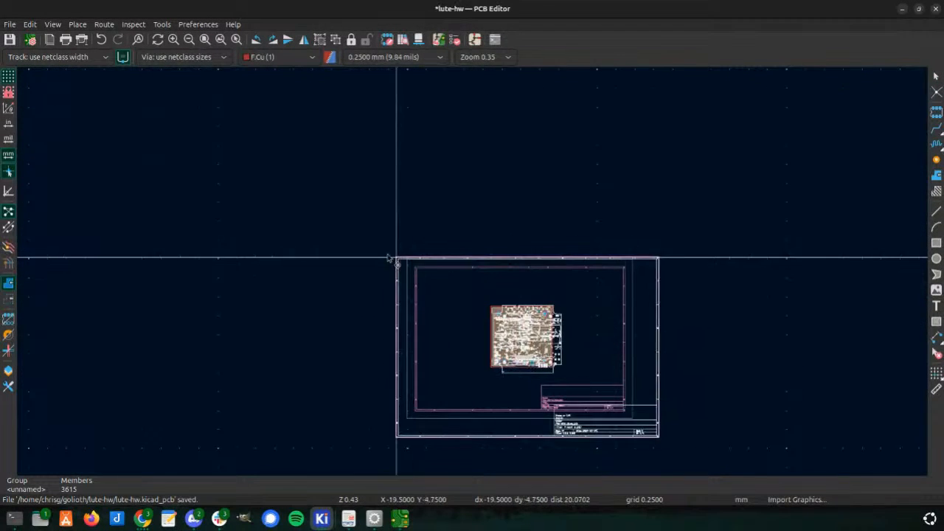
scroll(397, 258, "up", 2)
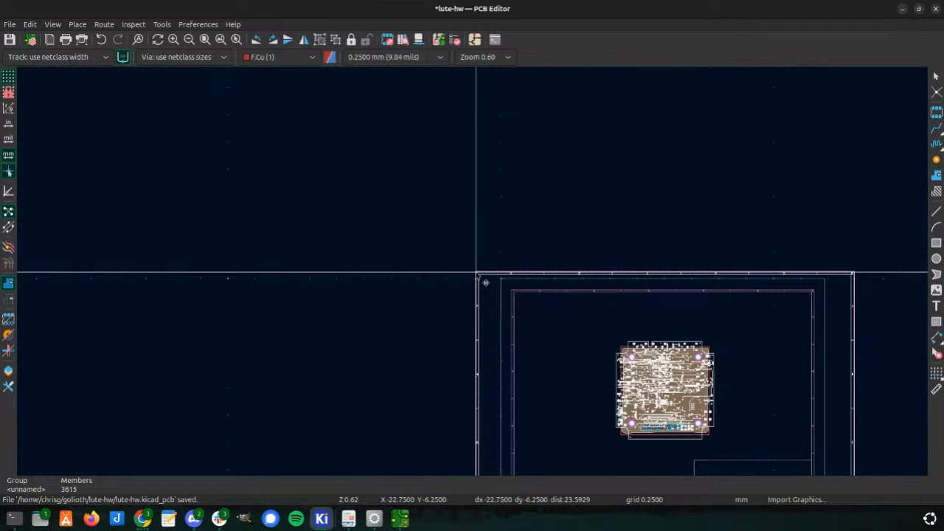
scroll(476, 275, "down", 2)
scroll(474, 275, "up", 2)
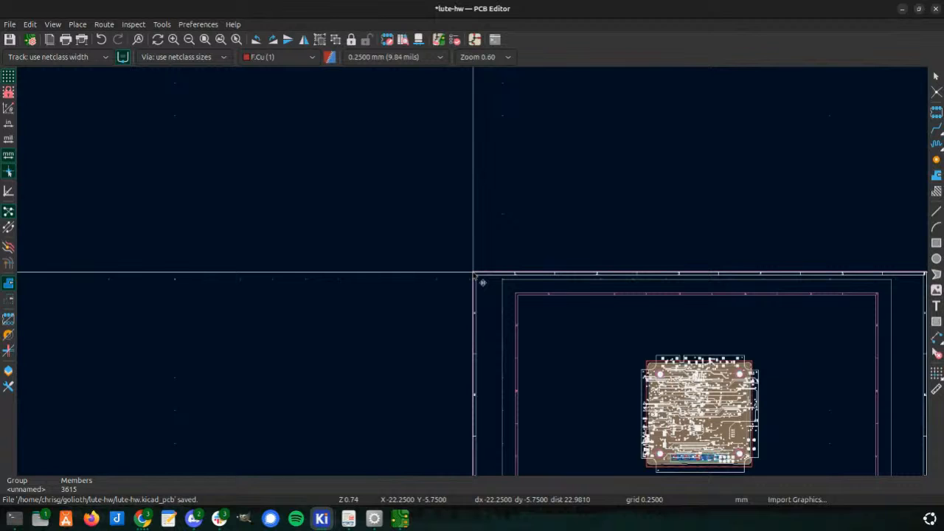
left_click(474, 274)
scroll(691, 405, "up", 3)
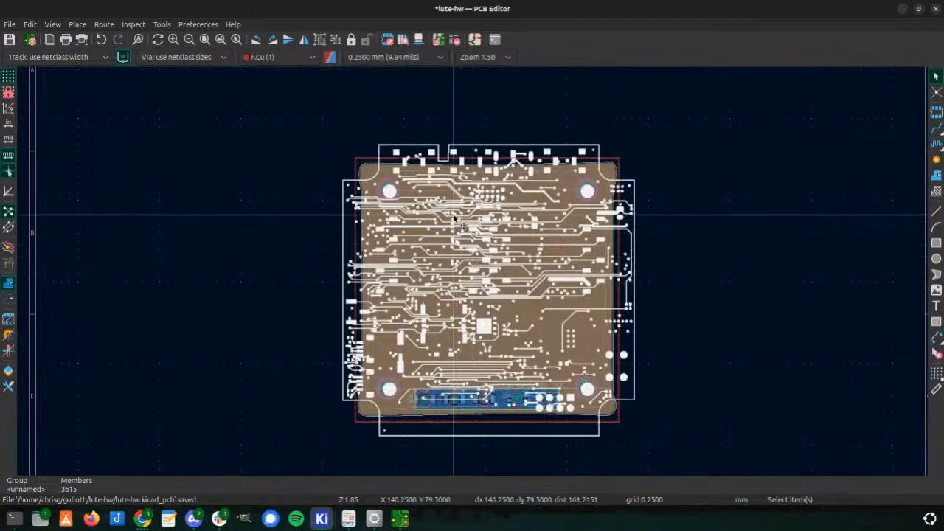
- Undo the placement of the elixir graphics imported at scale 1.25
scroll(454, 216, "up", 2)
scroll(475, 276, "down", 1)
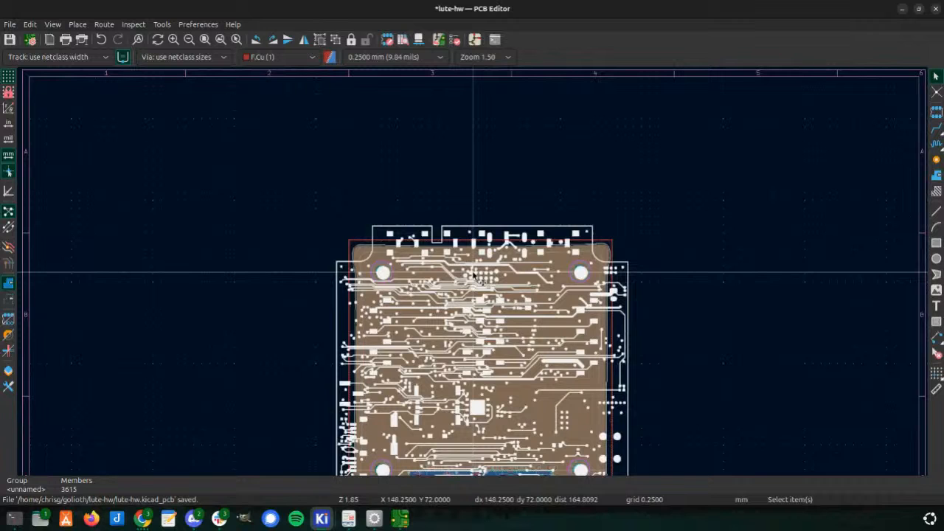
scroll(475, 275, "down", 1)
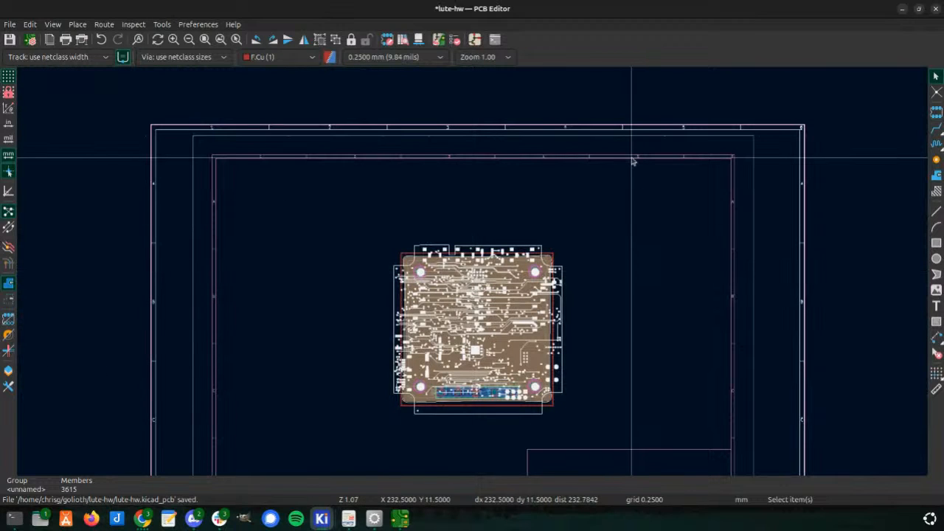
key("ctrl+z")
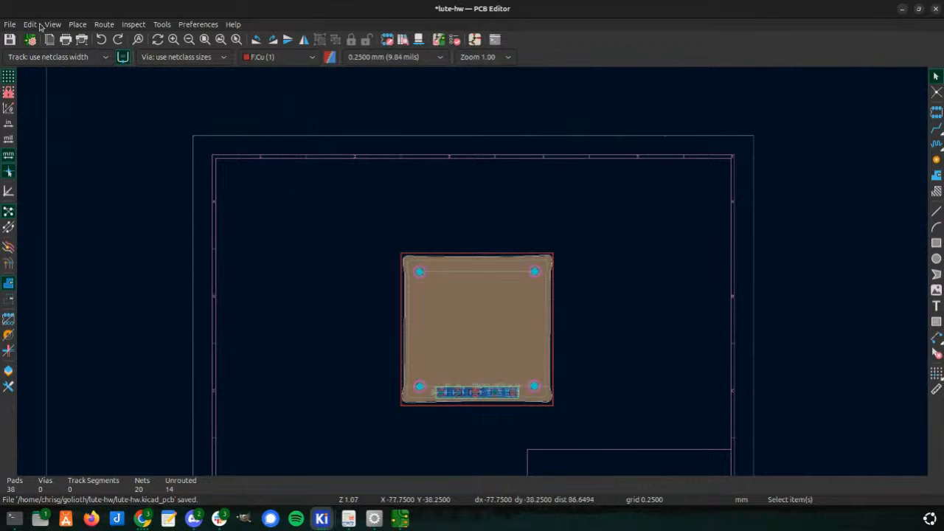
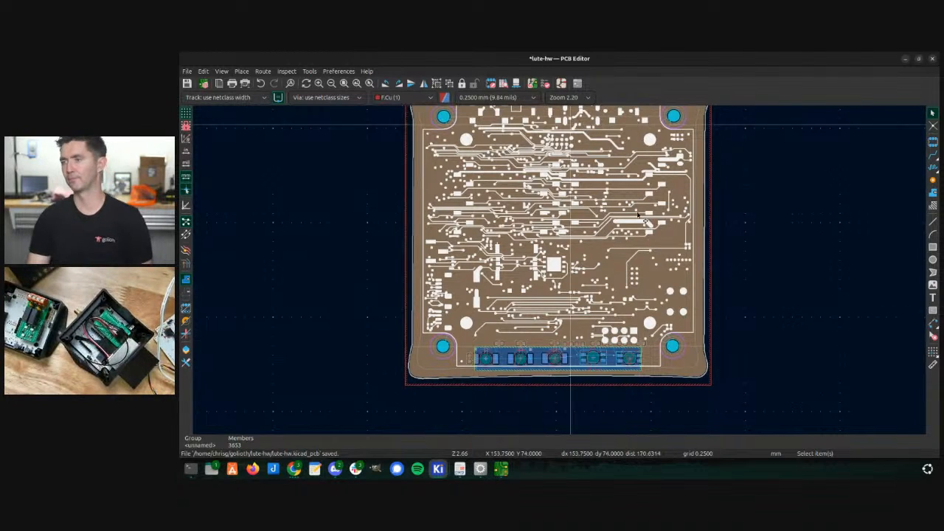
scroll(399, 305, "down", 2)
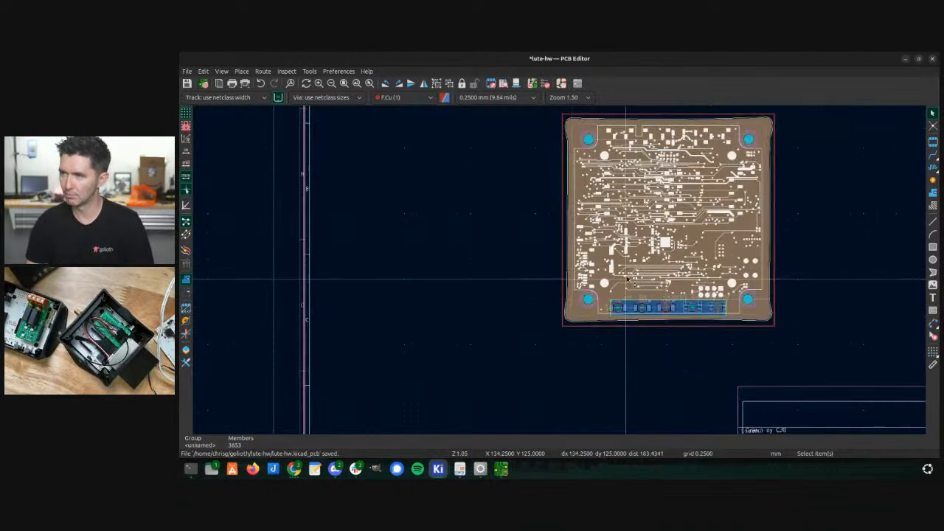
scroll(638, 258, "up", 4)
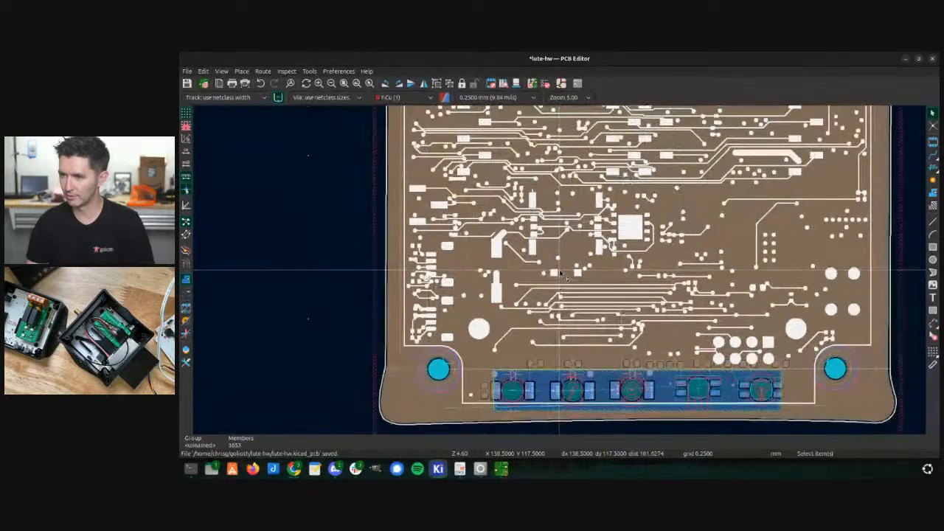
scroll(560, 274, "down", 2)
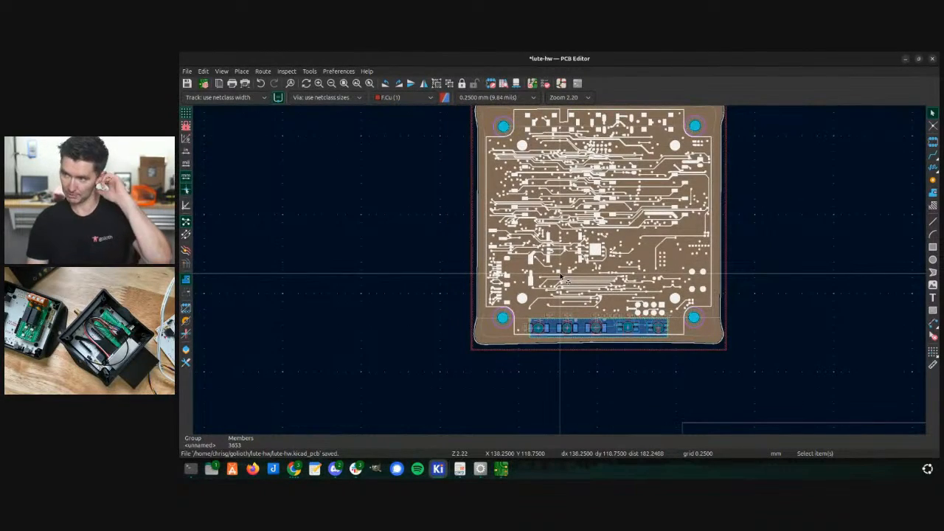
scroll(560, 276, "down", 1)
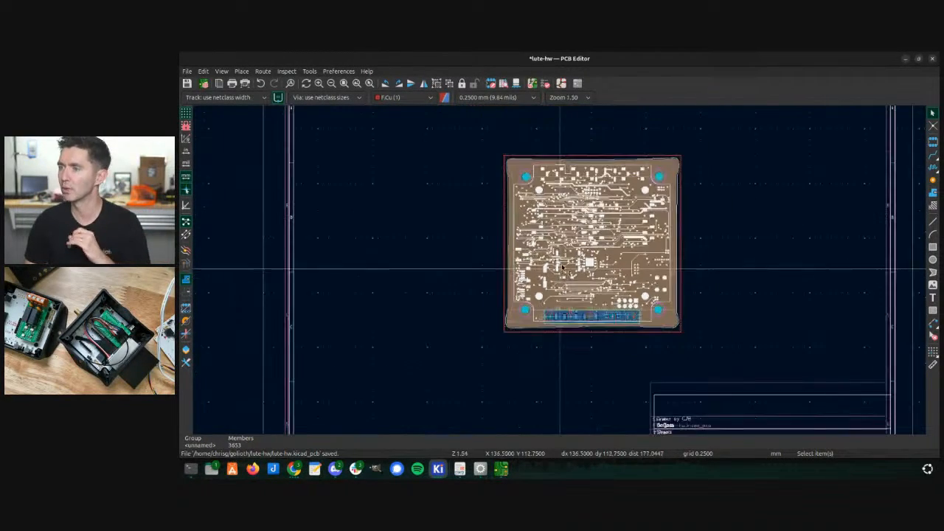
scroll(563, 268, "up", 2)
scroll(620, 290, "down", 1)
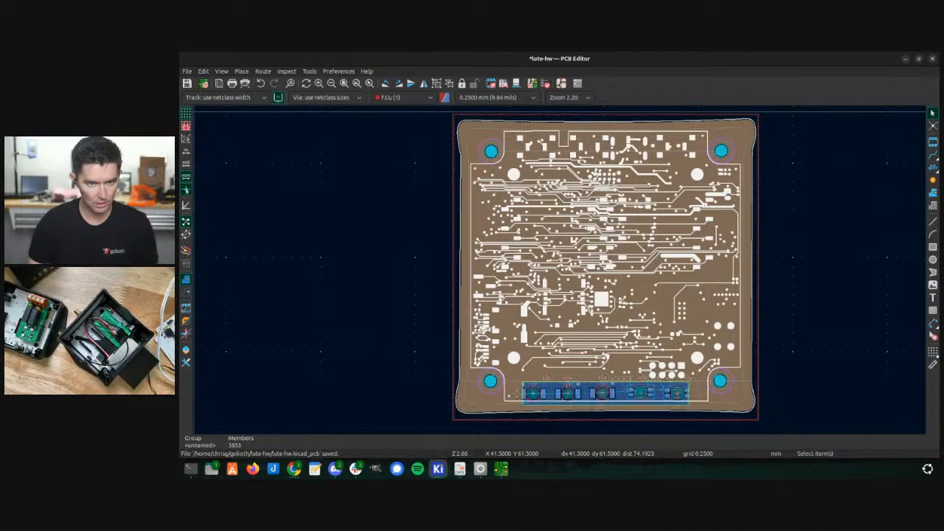
- Switch to Chrome and open the Bud Industries product page for the CU-1935-MB utility box from its series listing
key("alt+Tab")
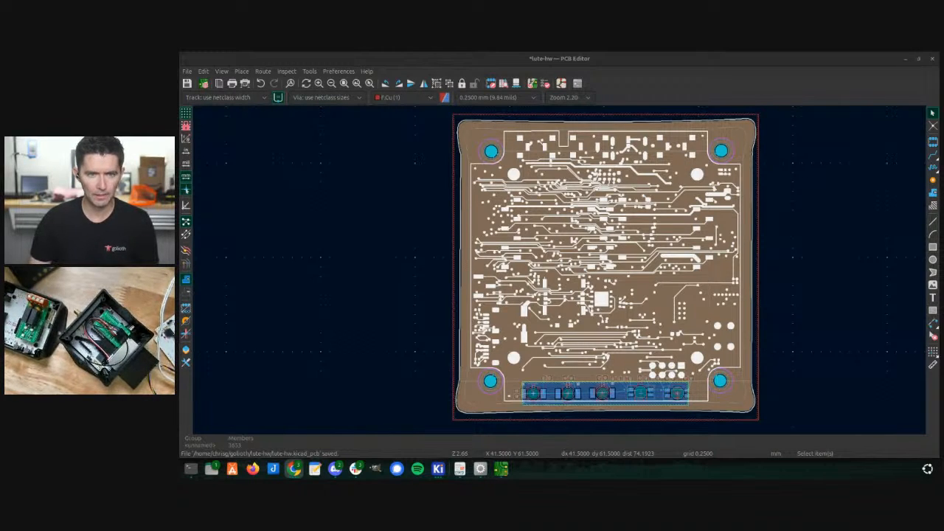
left_click_drag(180, 221, 402, 59)
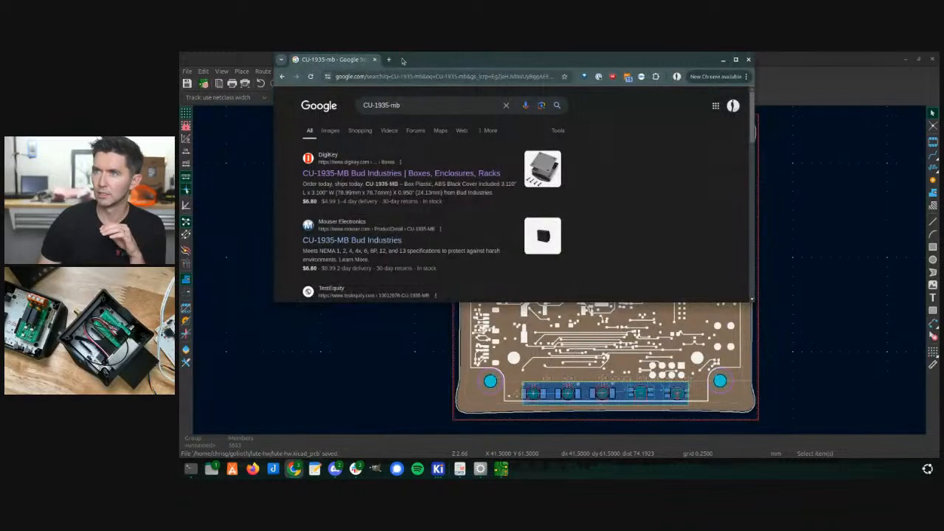
double_click(403, 64)
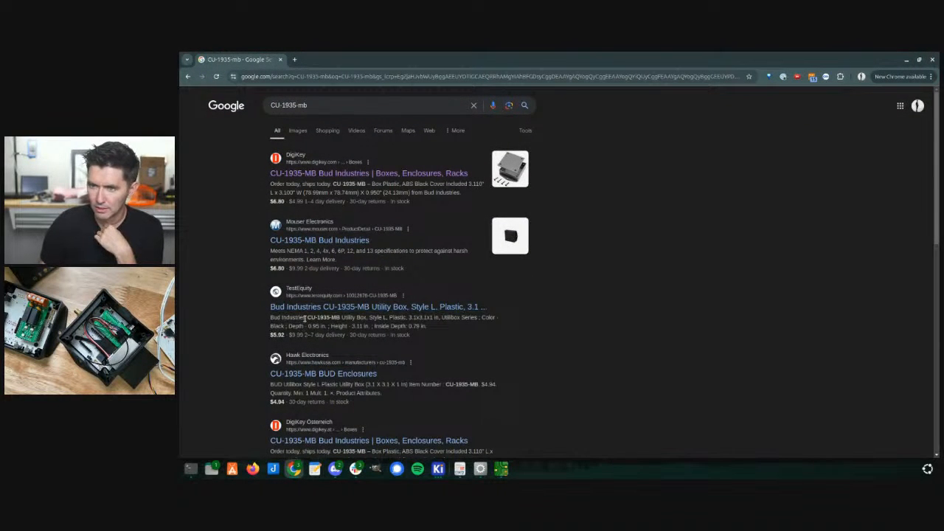
scroll(306, 333, "down", 3)
scroll(318, 297, "down", 2)
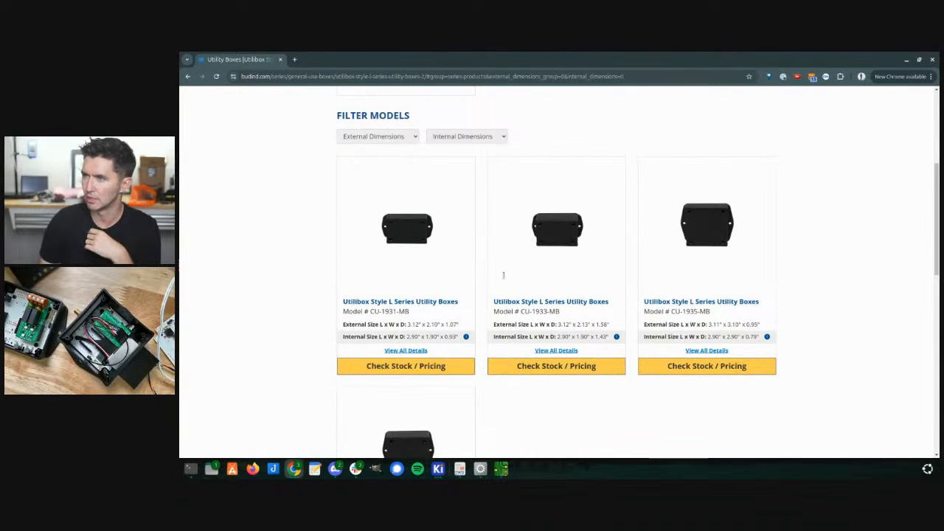
scroll(607, 273, "down", 2)
scroll(659, 227, "up", 2)
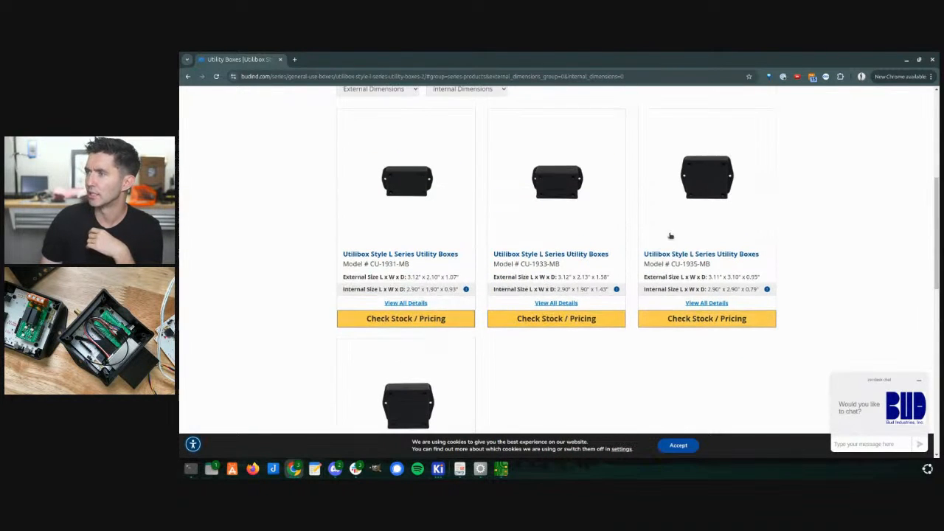
left_click(694, 201)
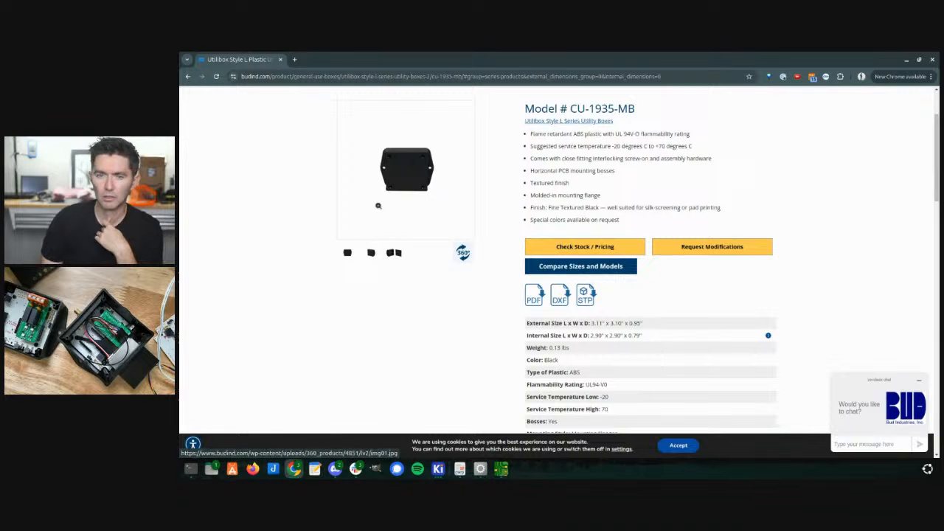
- Download the DXF drawing of the CU-1935-MB enclosure from its product page
scroll(556, 264, "up", 2)
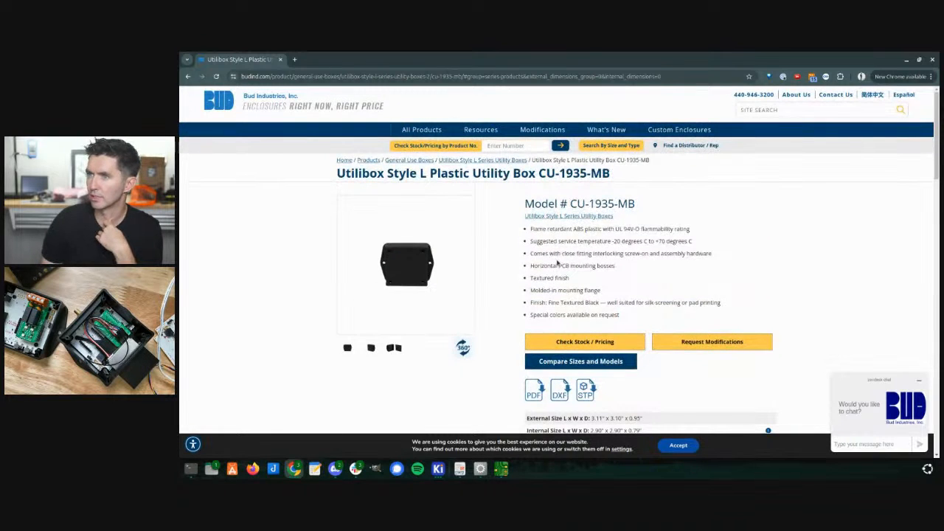
scroll(550, 254, "down", 3)
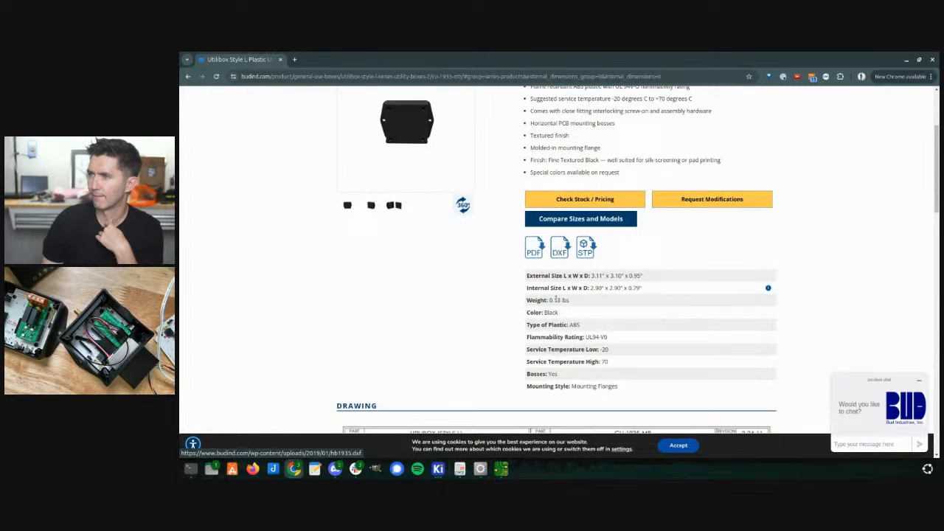
left_click(563, 253)
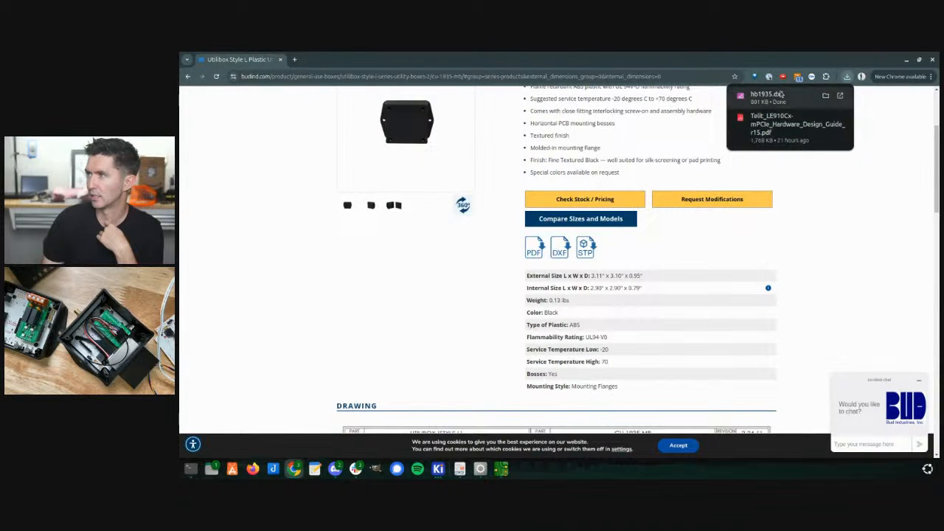
left_click_drag(571, 59, 472, 57)
scroll(544, 287, "up", 4)
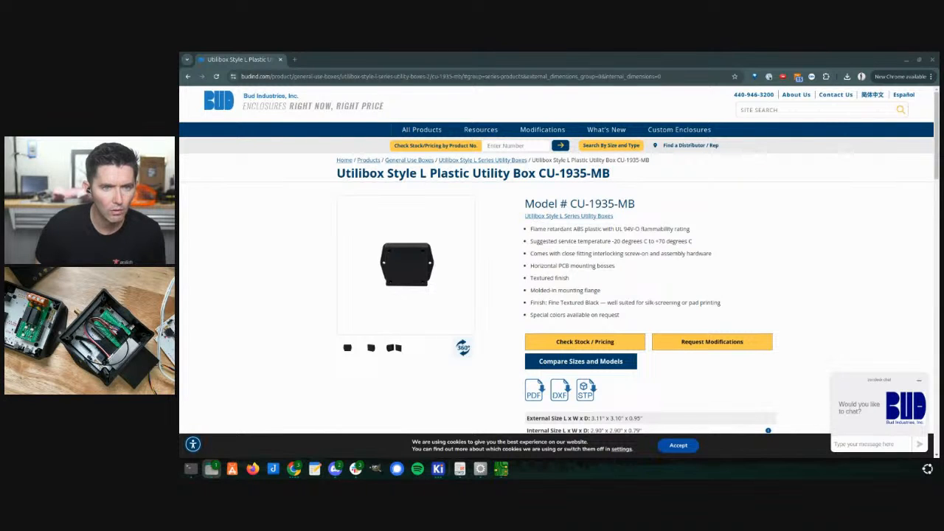
- Switch to Files, open the mech folder inside lute-hw and add the downloaded hb1935.dxf to it
left_click_drag(258, 477, 518, 140)
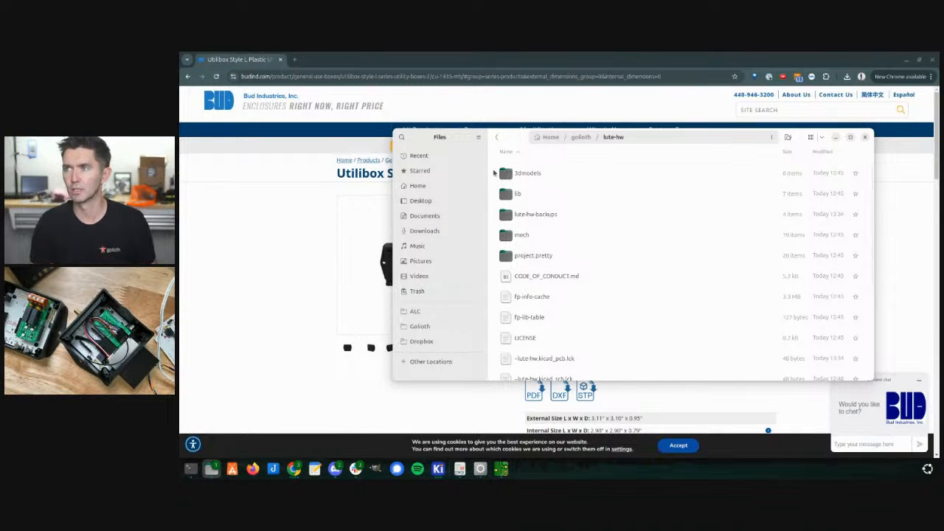
double_click(532, 236)
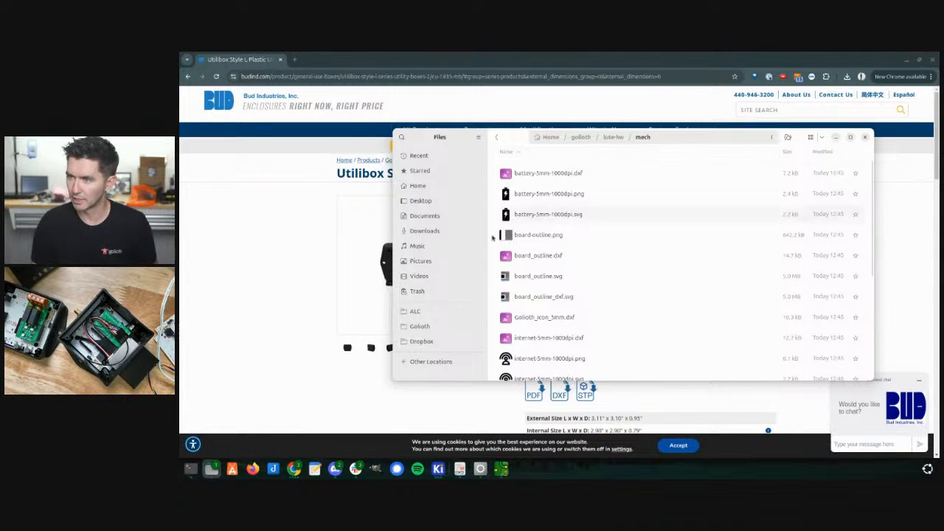
scroll(561, 244, "down", 2)
scroll(533, 313, "up", 2)
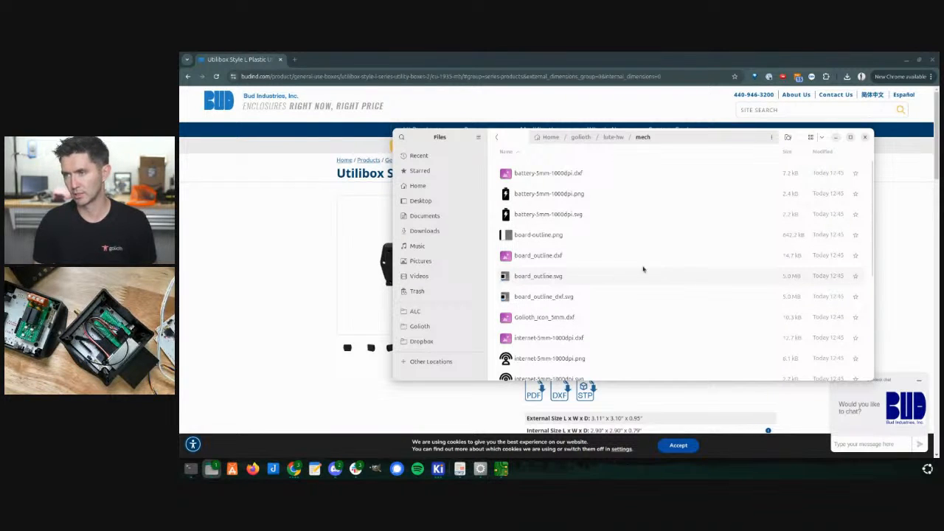
left_click(664, 177)
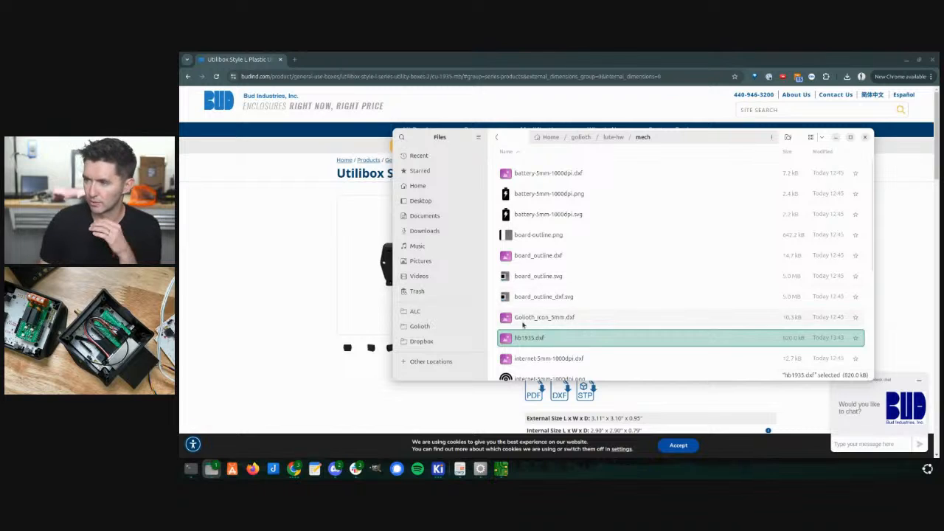
left_click(586, 318)
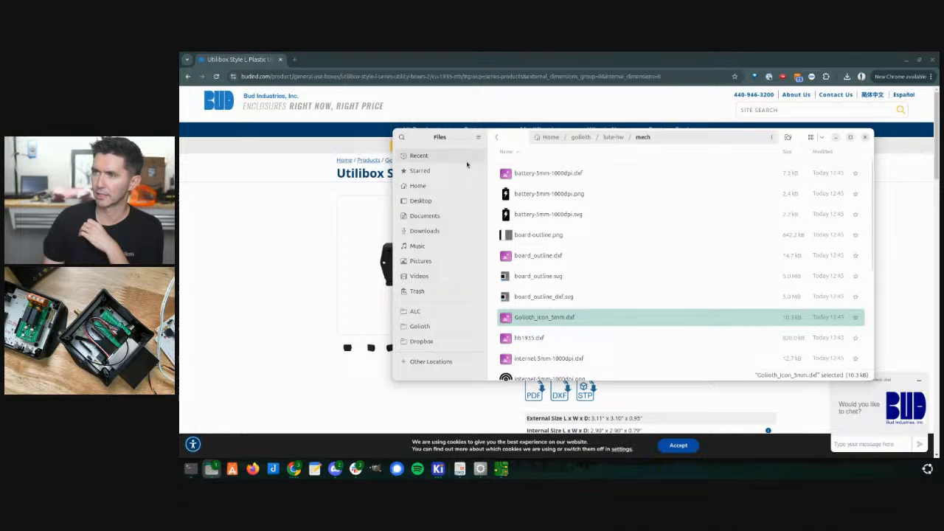
- Look through the footprint files in lute-hw's project.pretty folder and return to the lute-hw folder
left_click(612, 137)
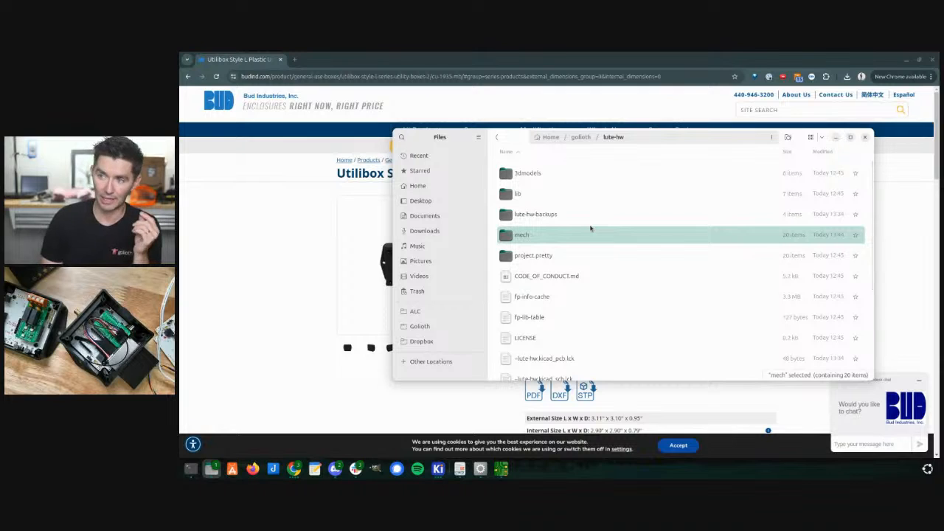
double_click(533, 256)
scroll(601, 276, "down", 10)
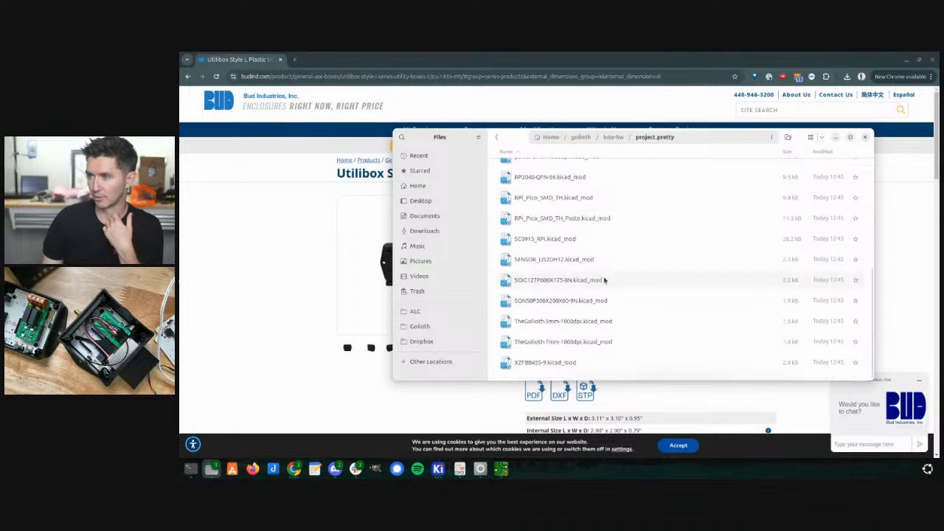
scroll(529, 343, "up", 10)
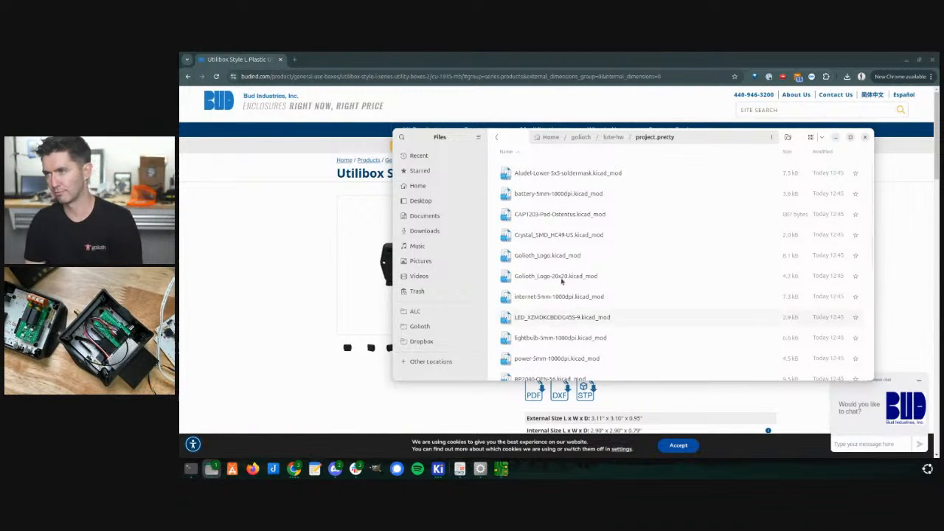
left_click(614, 138)
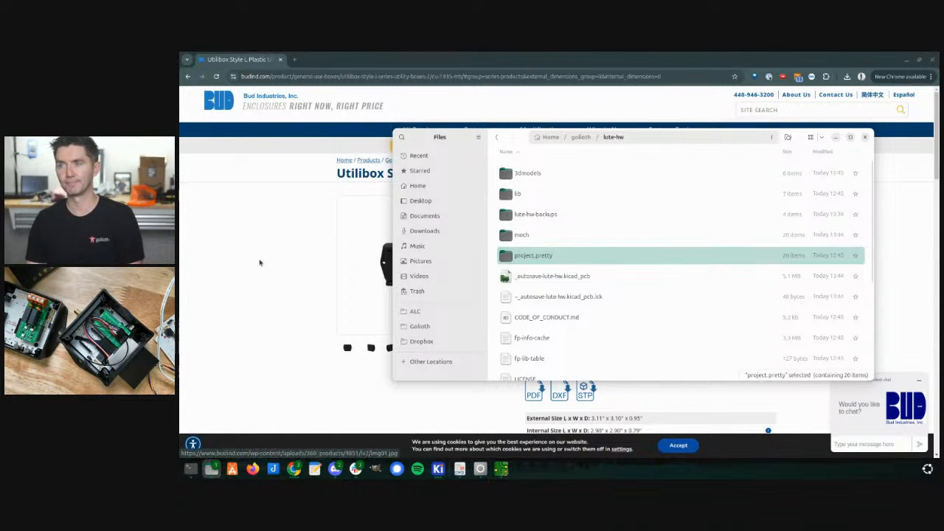
- Switch to the PCB Editor and choose hb1935.dxf from the lute-hw/mech folder as the vector graphics file to import
left_click(301, 215)
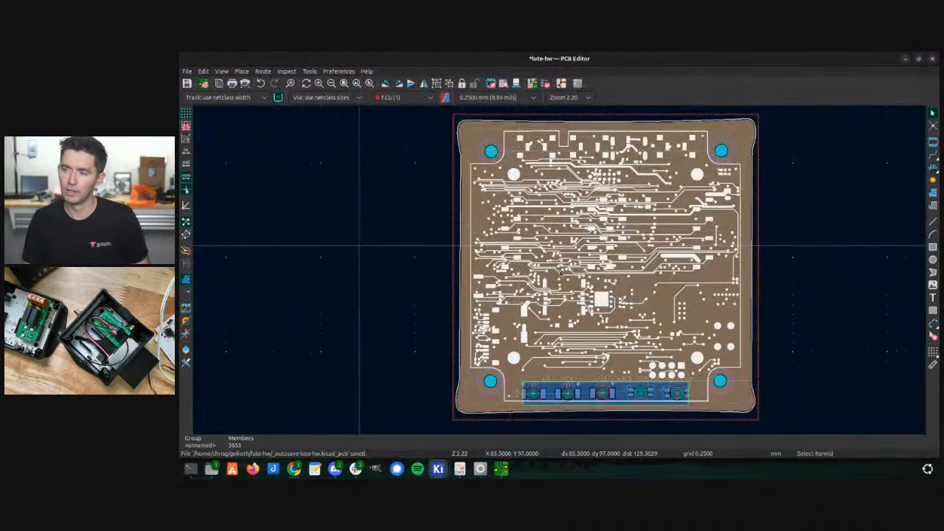
scroll(368, 246, "down", 3)
scroll(298, 145, "up", 3)
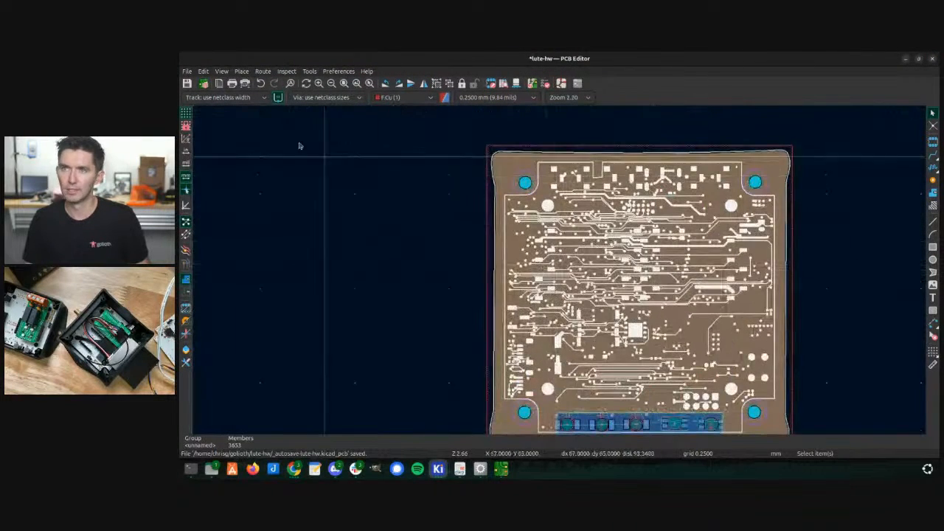
left_click(187, 70)
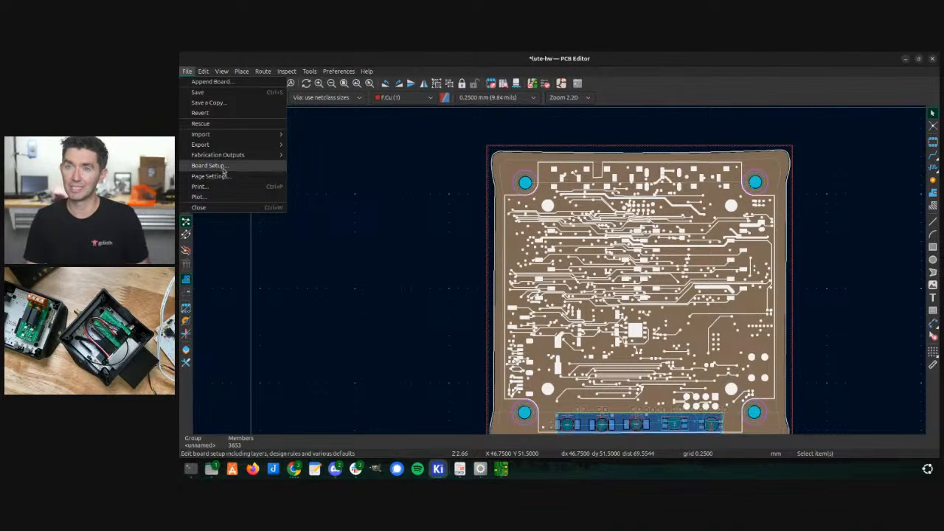
mouse_move(225, 155)
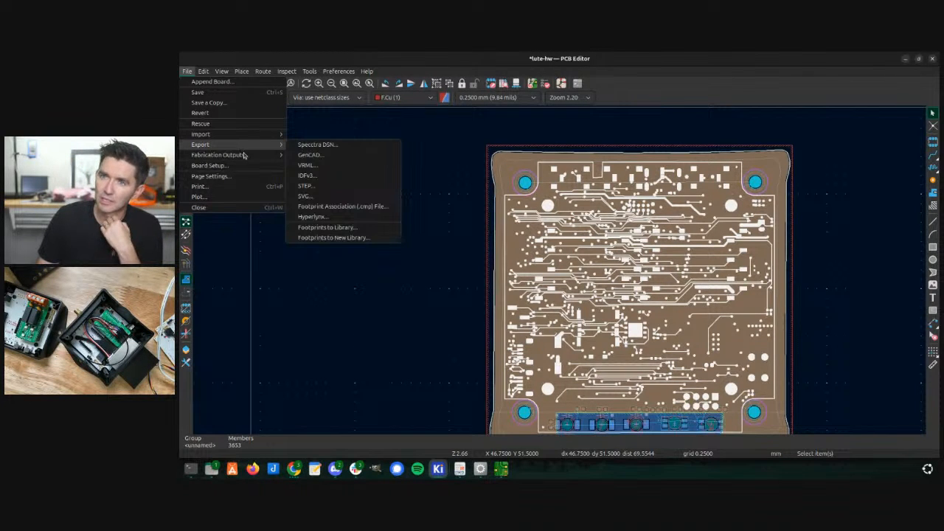
mouse_move(257, 135)
left_click(295, 156)
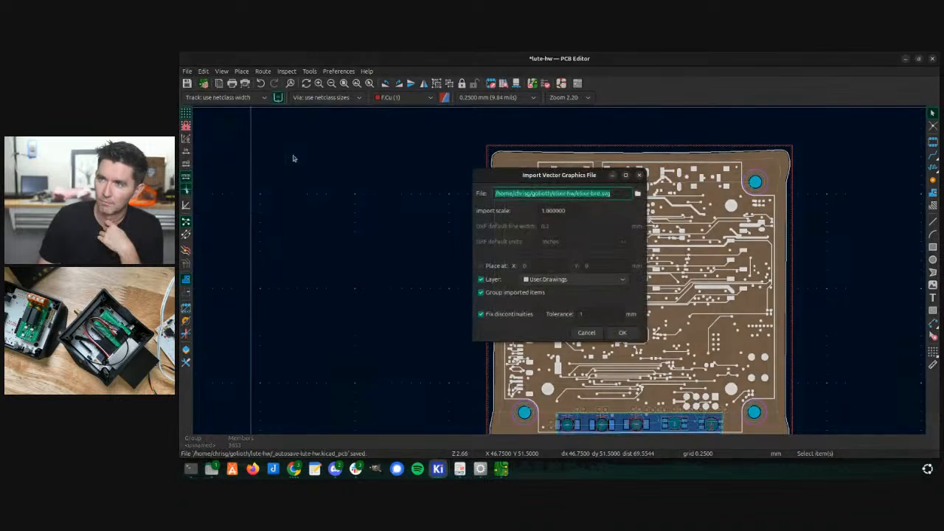
left_click(637, 194)
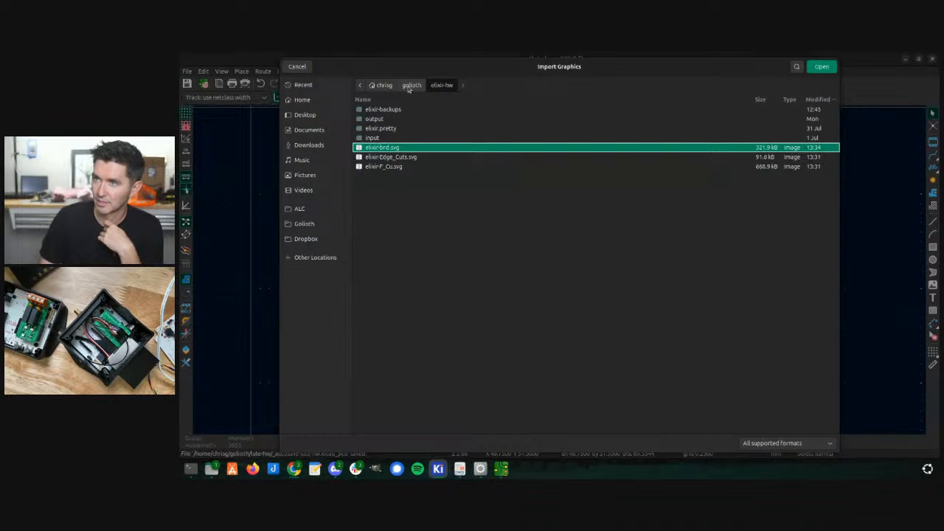
left_click(410, 86)
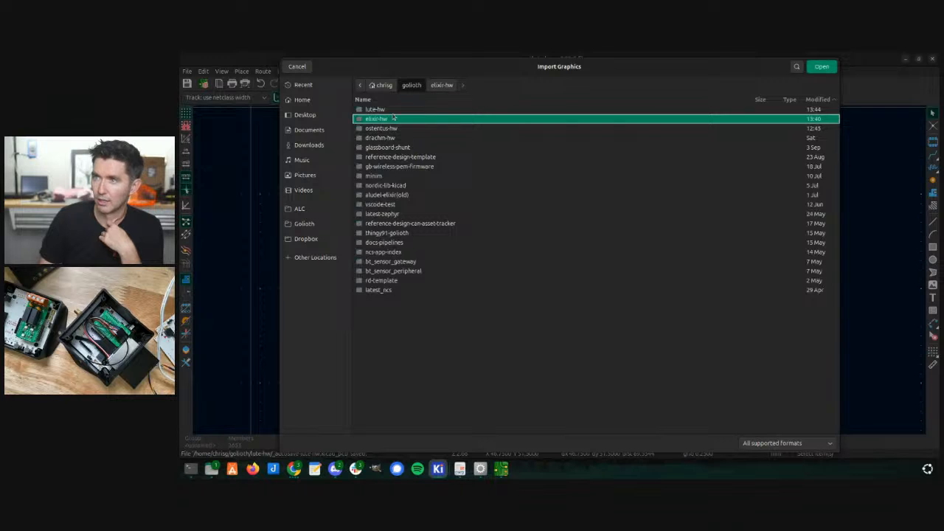
double_click(389, 109)
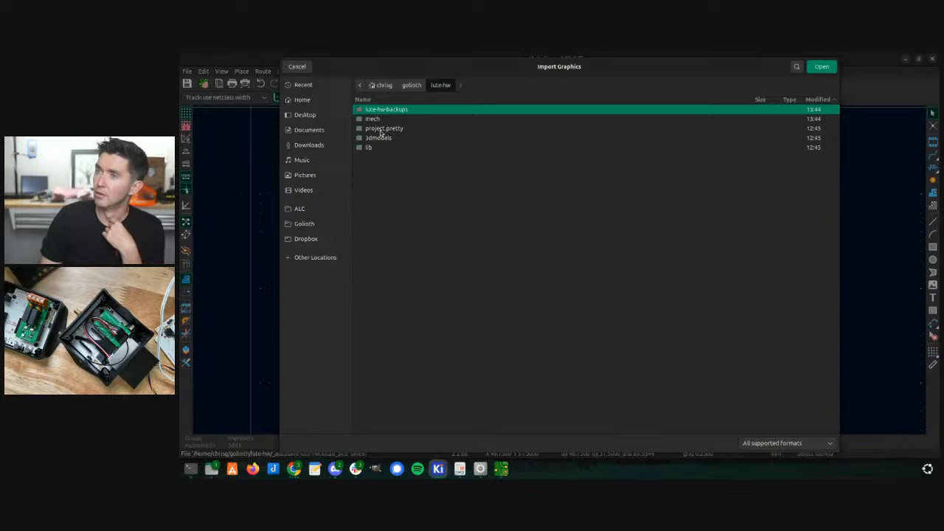
double_click(375, 119)
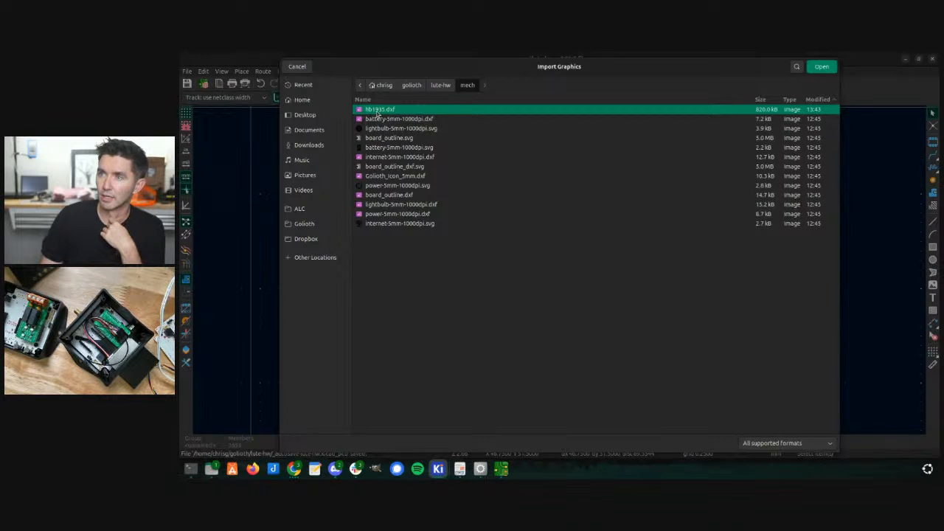
double_click(378, 109)
- Import the enclosure drawing as a group on User.Drawings and place it roughly over the board so the box outline surrounds it
left_click(623, 333)
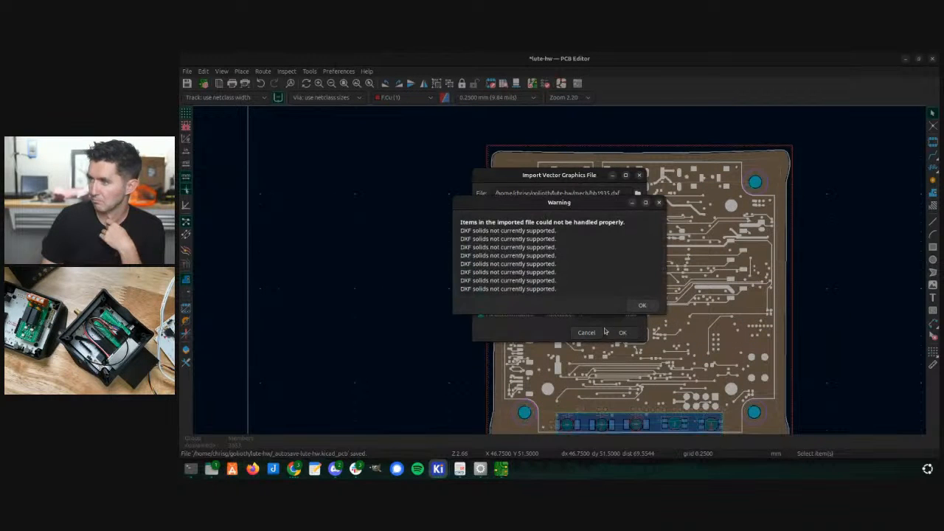
left_click(641, 304)
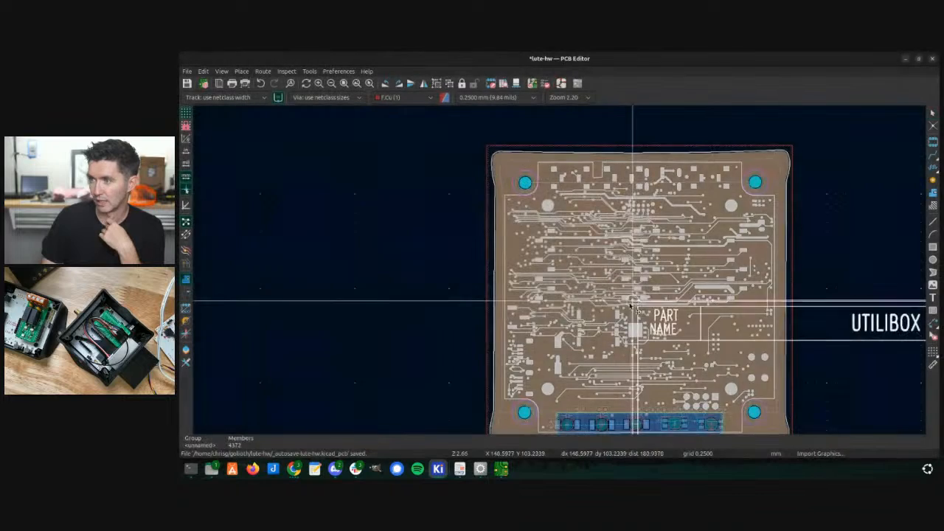
scroll(632, 300, "down", 7)
scroll(546, 249, "up", 4)
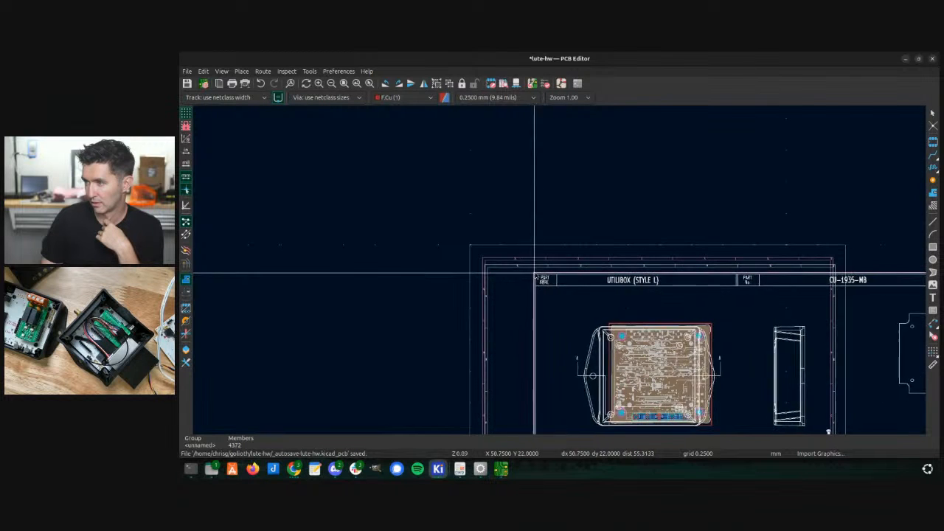
scroll(547, 268, "up", 1)
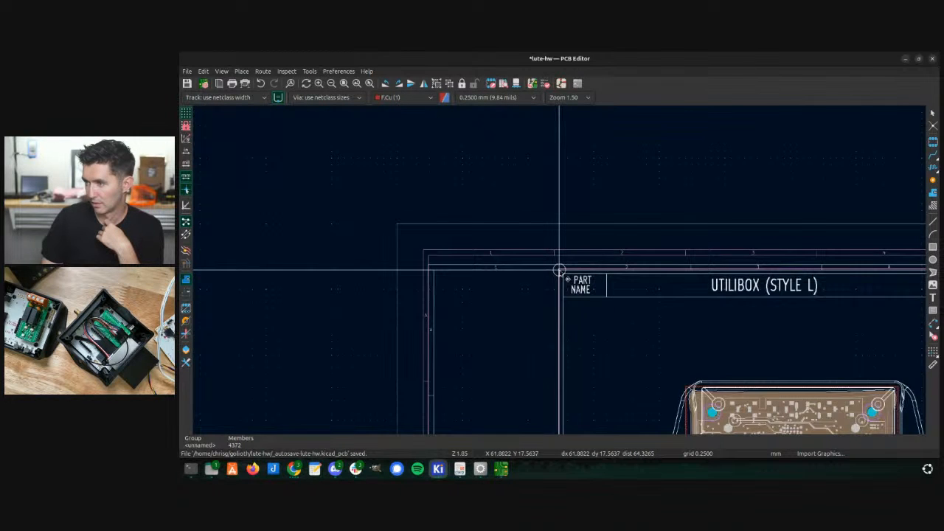
middle_click_drag(545, 251, 347, 392)
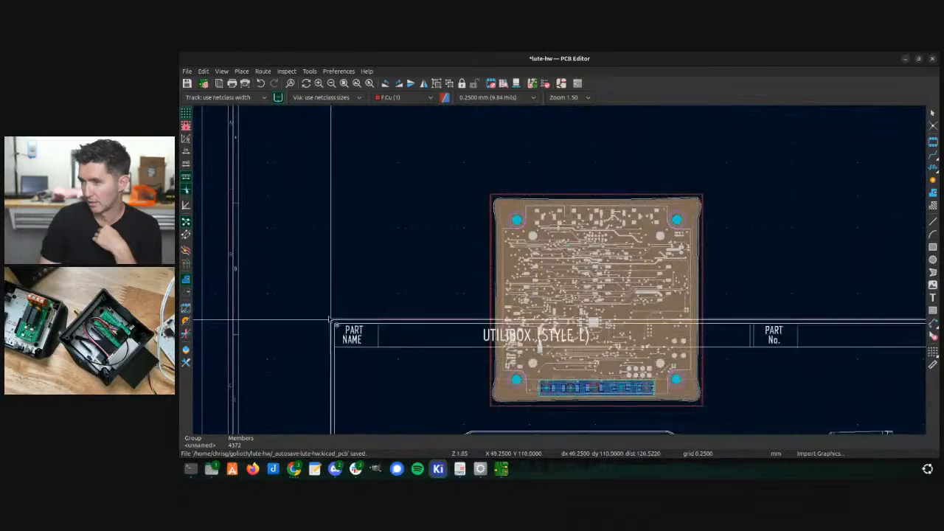
scroll(329, 320, "down", 1)
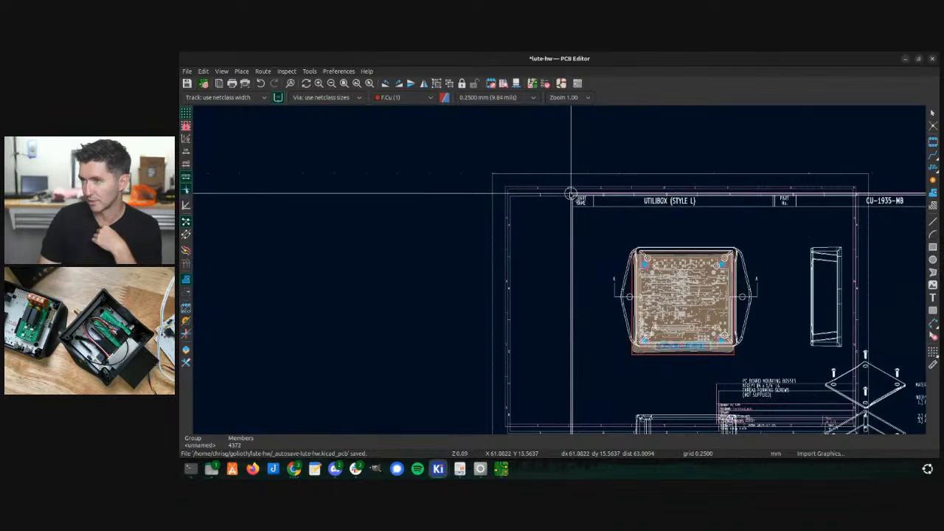
left_click(571, 197)
- Move the enclosure drawing so its four corner screw bosses line up with the board's corner mounting holes
scroll(559, 274, "up", 3)
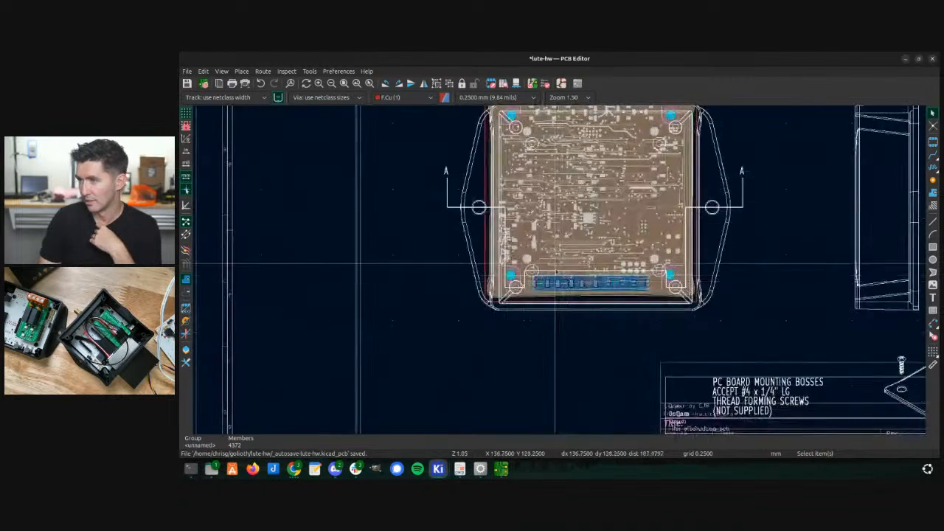
scroll(559, 274, "down", 2)
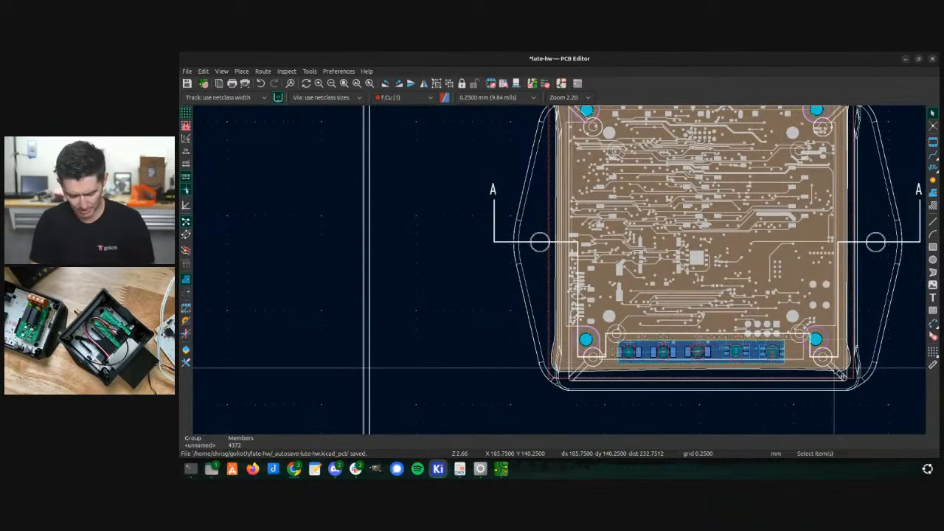
mouse_move(831, 361)
left_mouse_down()
mouse_move(825, 343)
mouse_move(813, 346)
mouse_move(827, 349)
left_mouse_up()
scroll(826, 348, "down", 2)
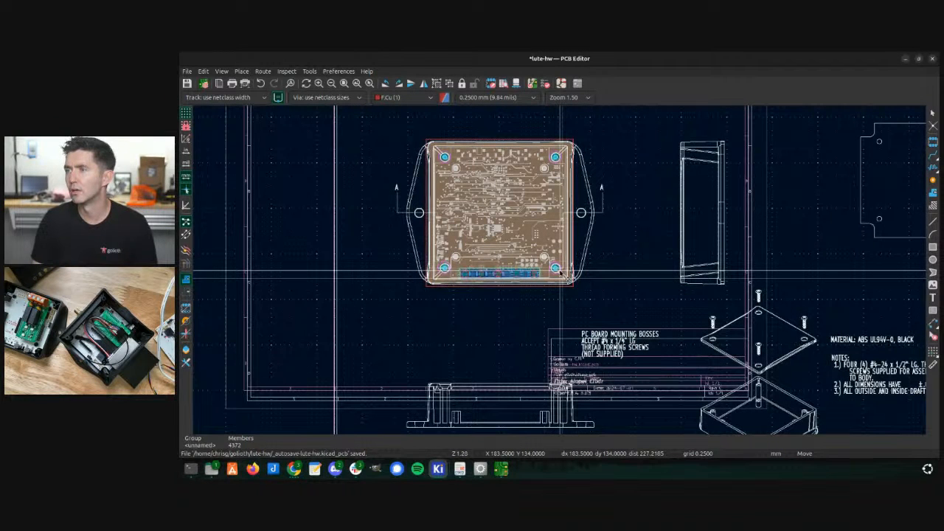
left_click(561, 275)
- Examine how the enclosure's corners and bosses match the board outline and mounting holes, and review the drawing's other views and notes
scroll(560, 275, "up", 6)
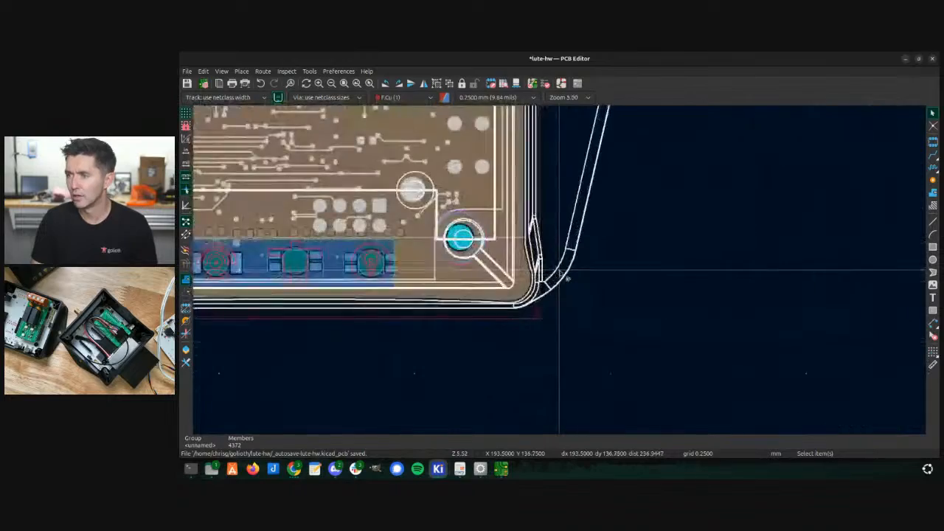
scroll(560, 275, "down", 8)
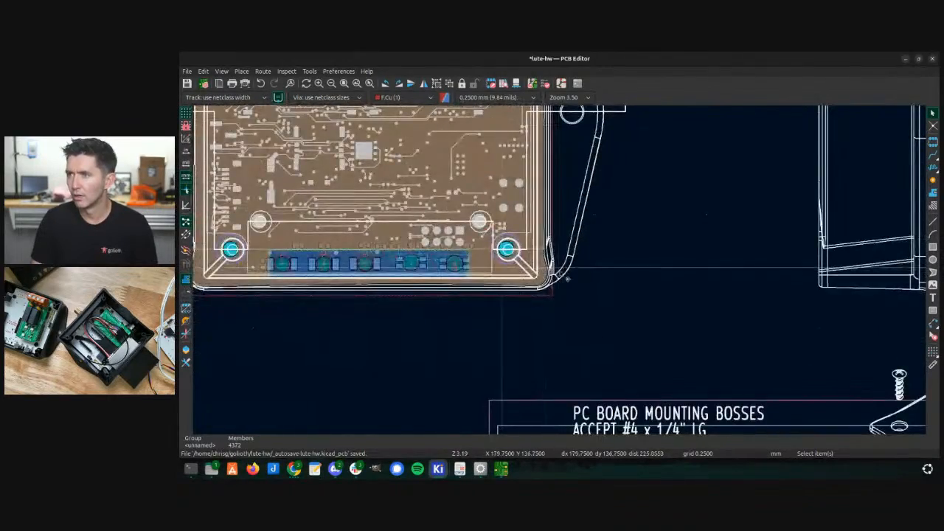
scroll(560, 262, "up", 3)
scroll(560, 263, "up", 2)
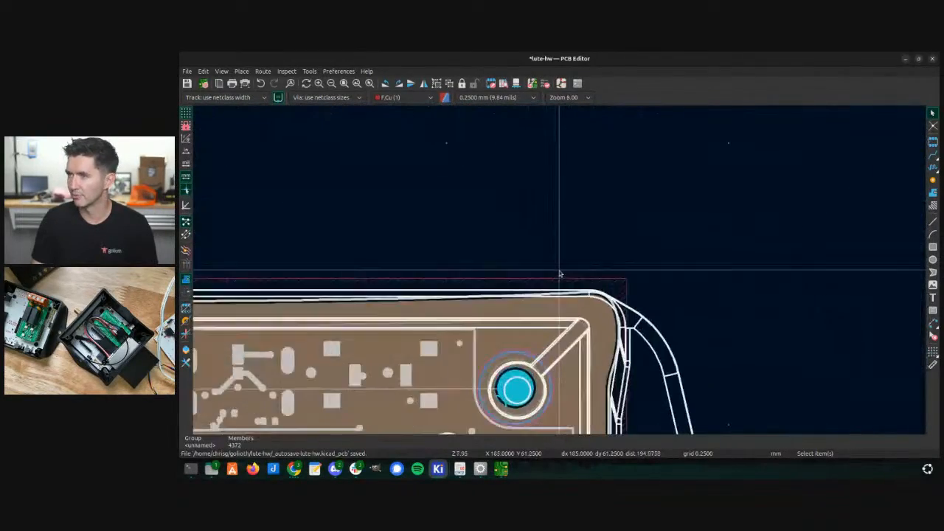
scroll(559, 273, "down", 3)
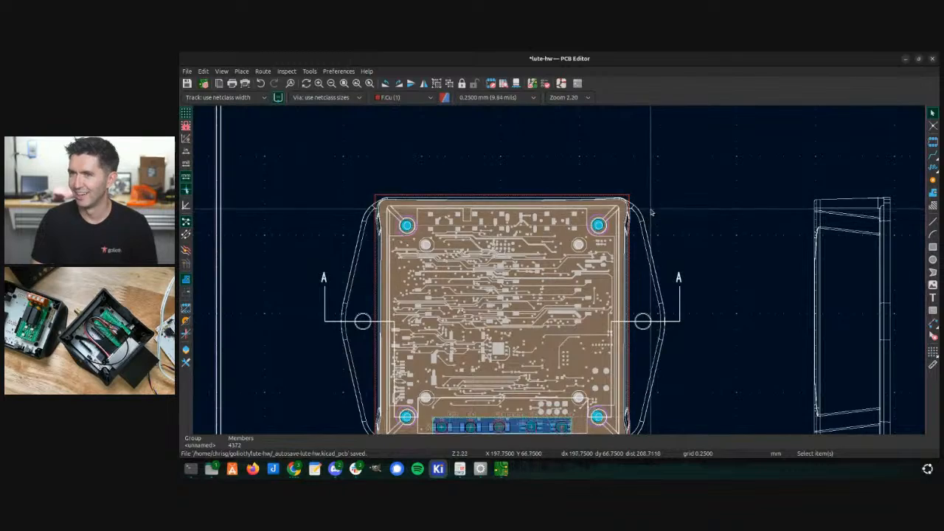
scroll(480, 373, "down", 3)
scroll(559, 270, "down", 4)
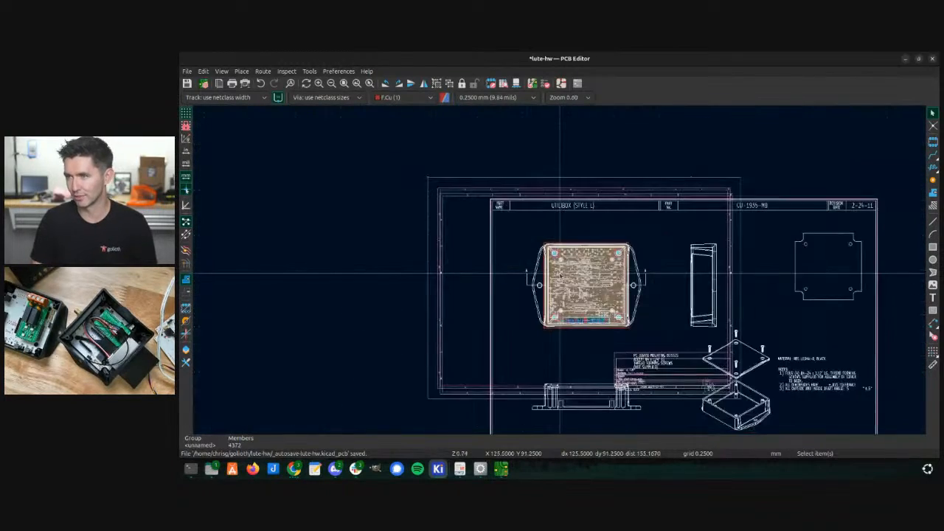
scroll(560, 270, "up", 4)
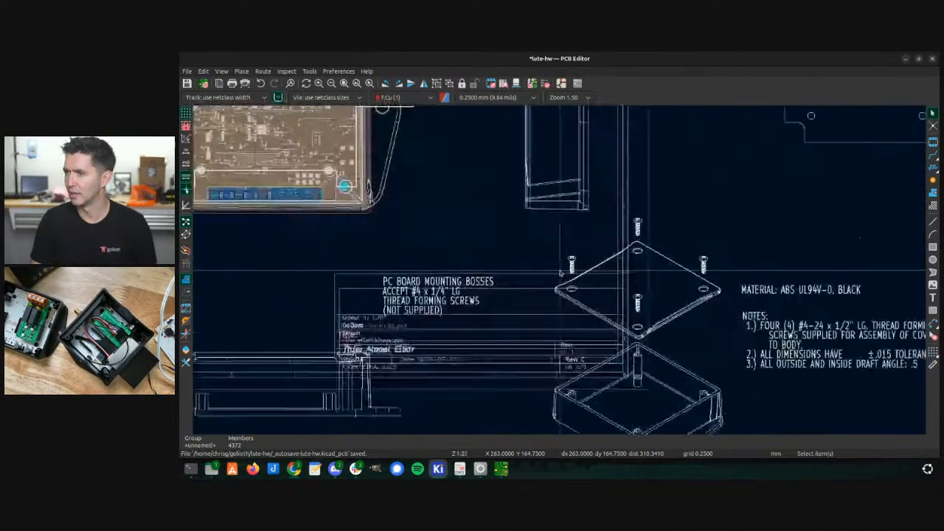
scroll(560, 271, "down", 3)
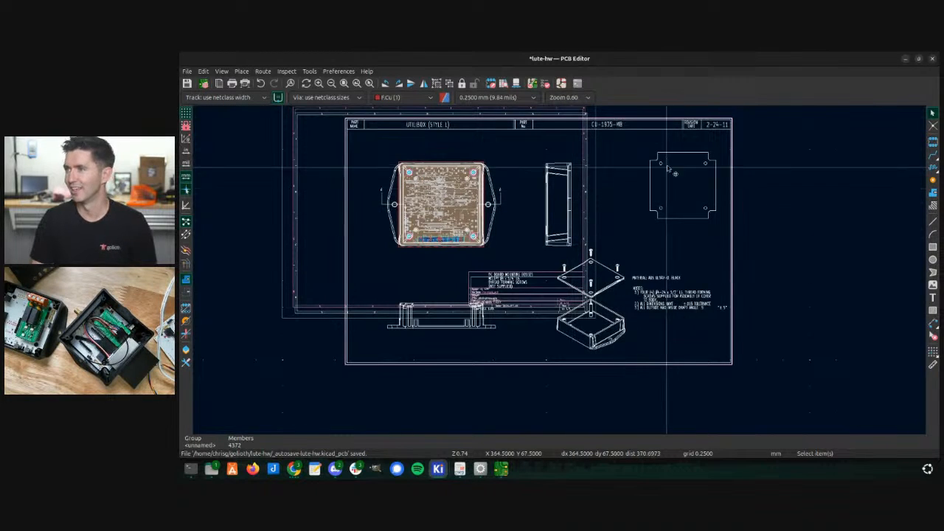
key("m")
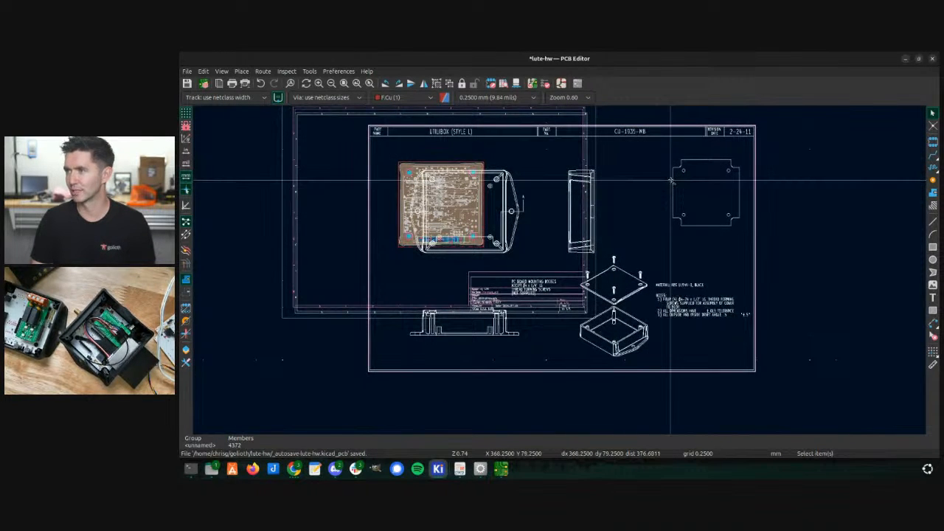
left_click(649, 186)
left_click(648, 206)
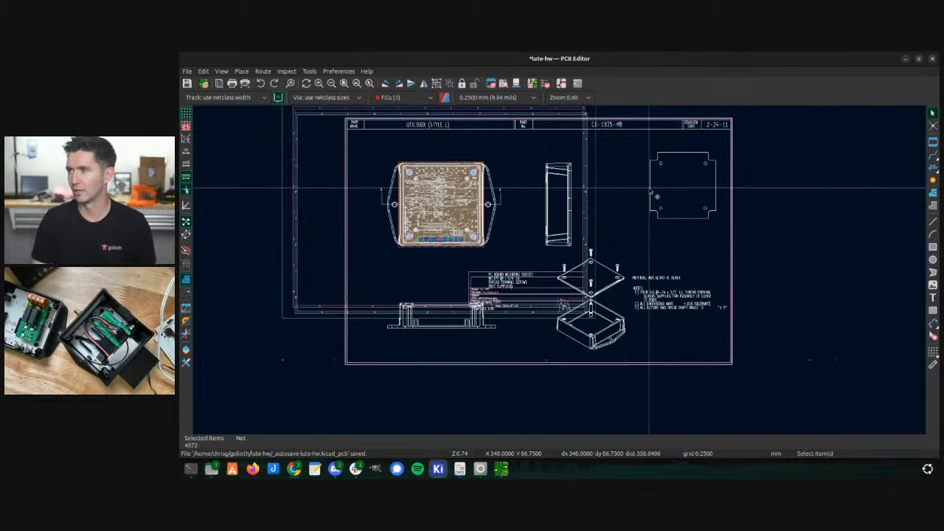
- Try moving the notched plate outline with four holes out of the enclosure drawing's sheet frame, and undo the move
double_click(650, 171)
key("Escape")
left_click_drag(632, 142, 726, 248)
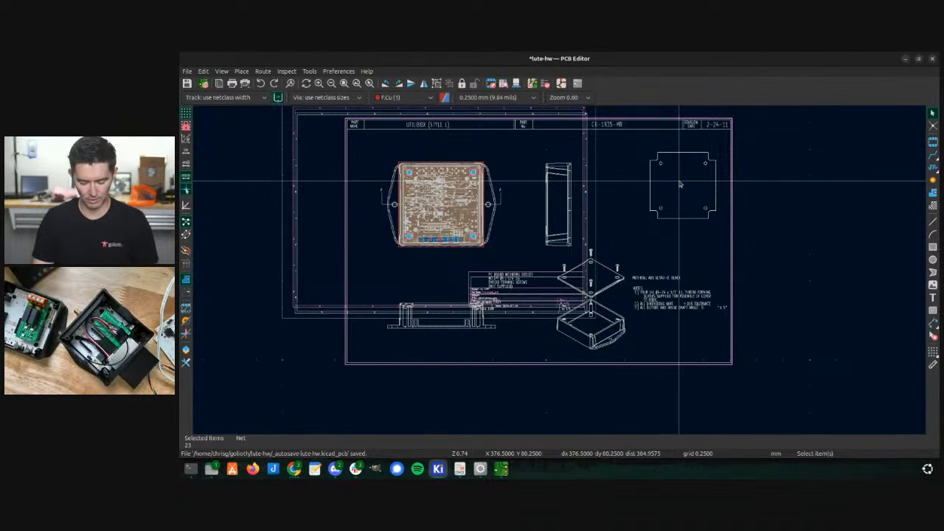
key("m")
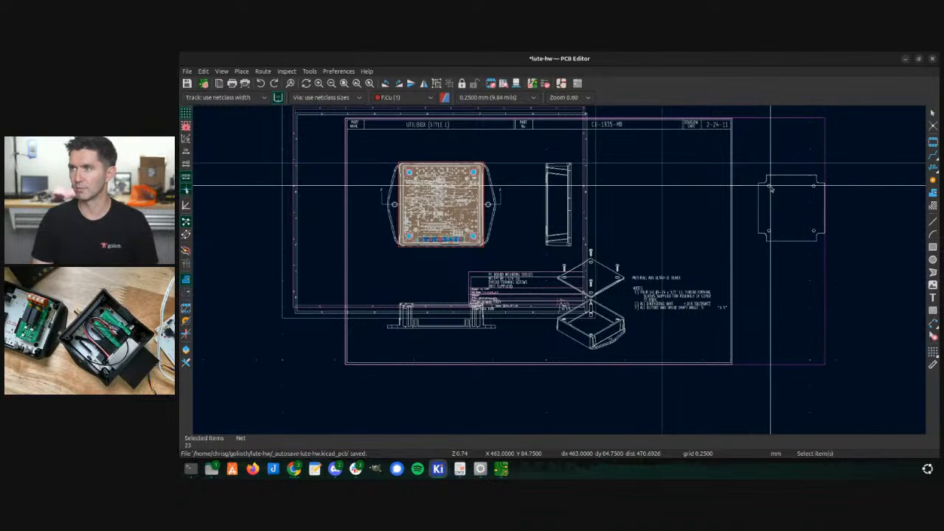
left_click(771, 186)
key("ctrl+z")
- Delete the imported enclosure drawing from the board
scroll(559, 269, "down", 6)
scroll(560, 270, "up", 5)
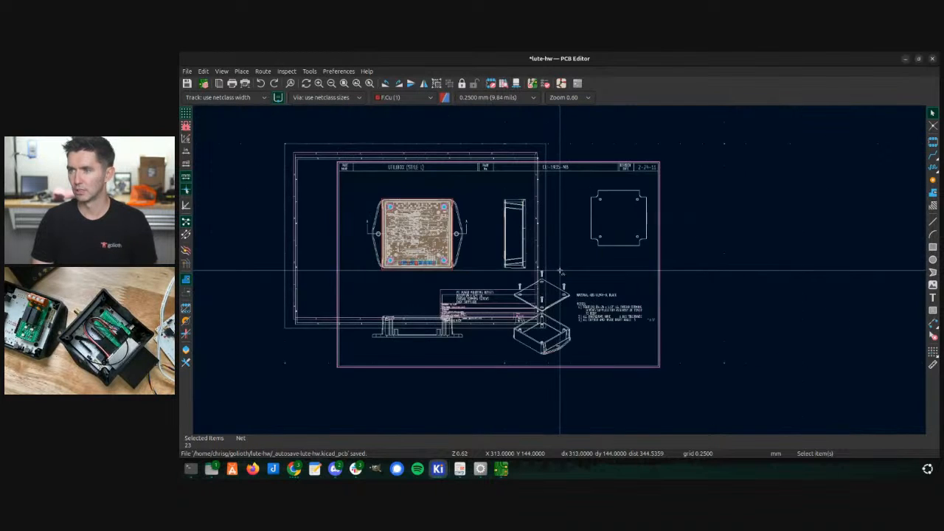
key("Delete")
- Import hb1935.dxf in inches as grouped graphics on layer User.1 and place the drawing beside the board, overlapping the edge of its sheet
left_click(188, 71)
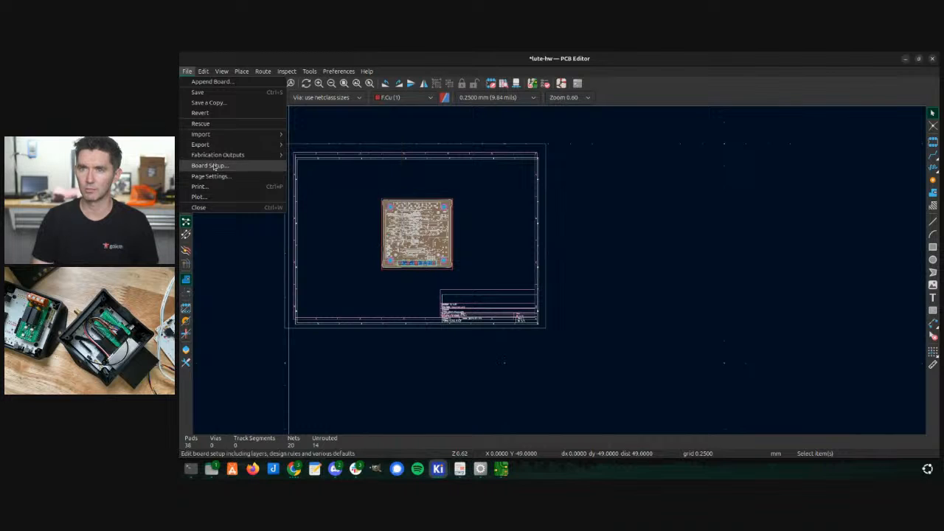
mouse_move(235, 136)
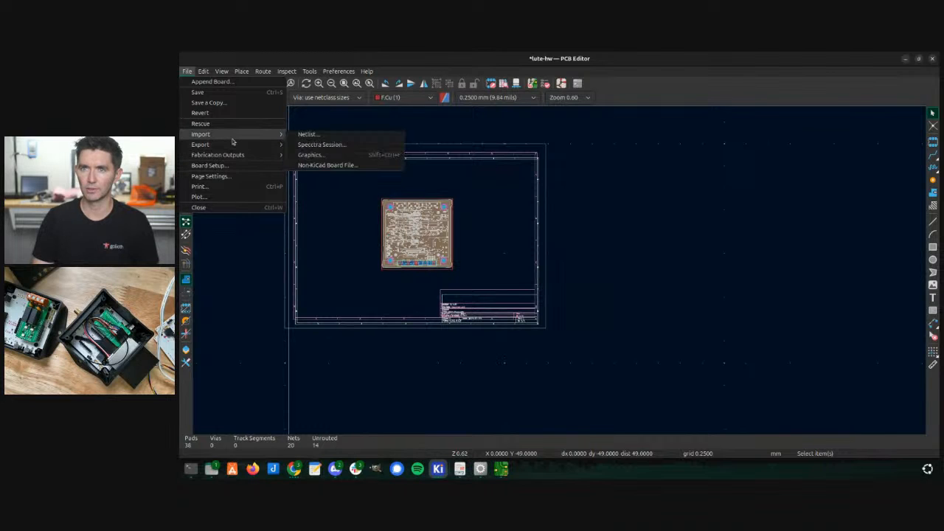
left_click(321, 157)
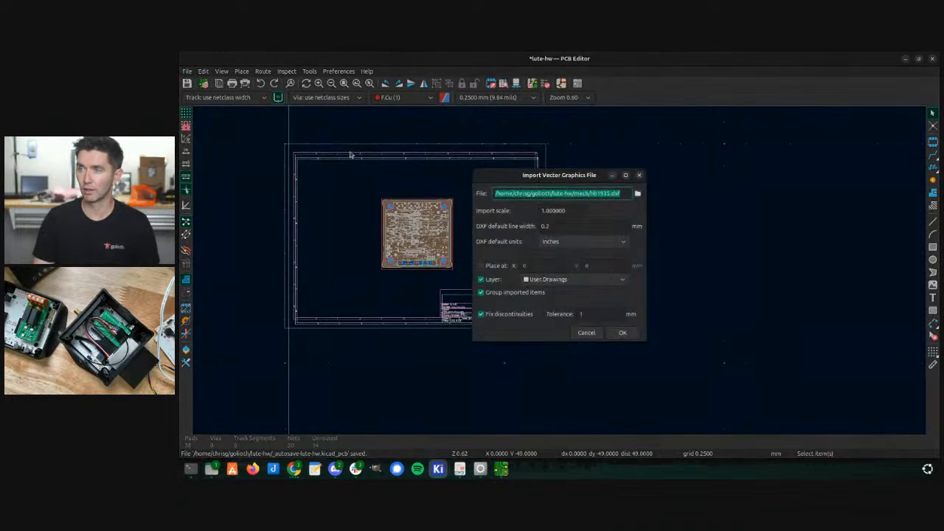
left_click(580, 281)
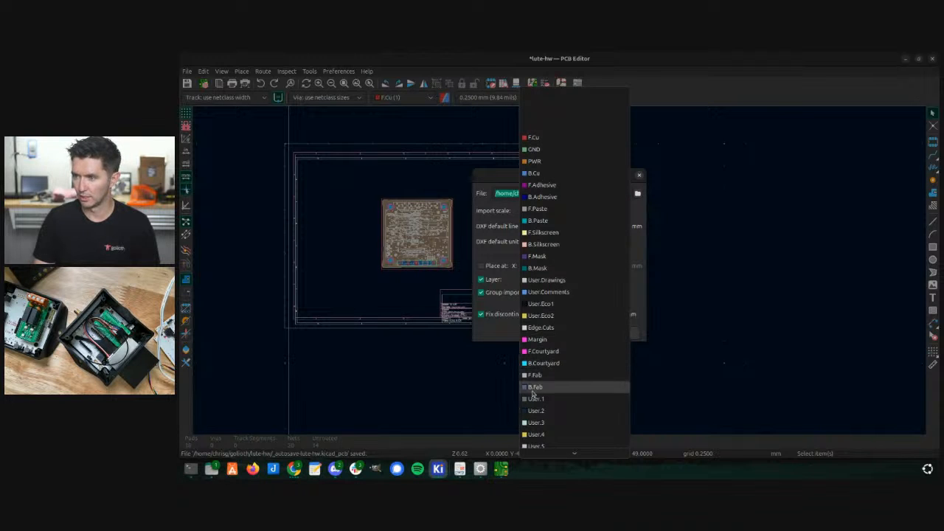
left_click(535, 398)
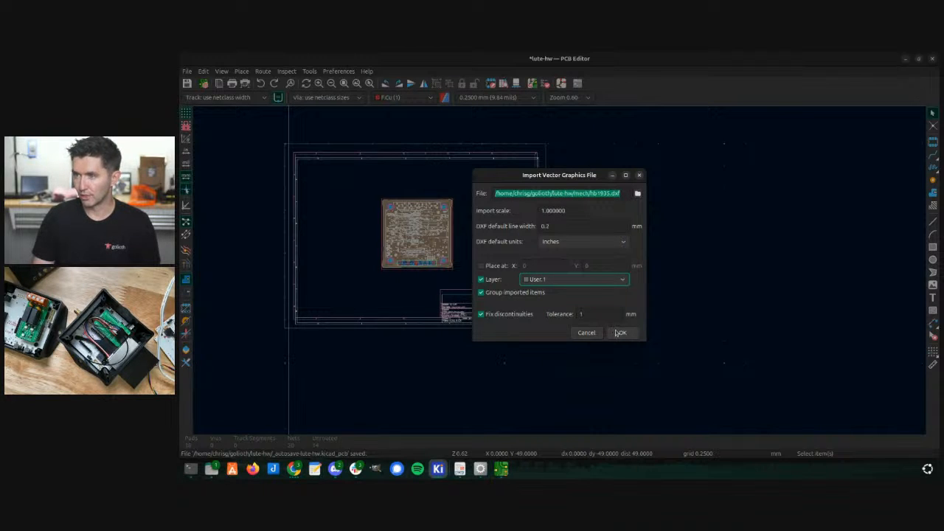
left_click(617, 332)
left_click(638, 307)
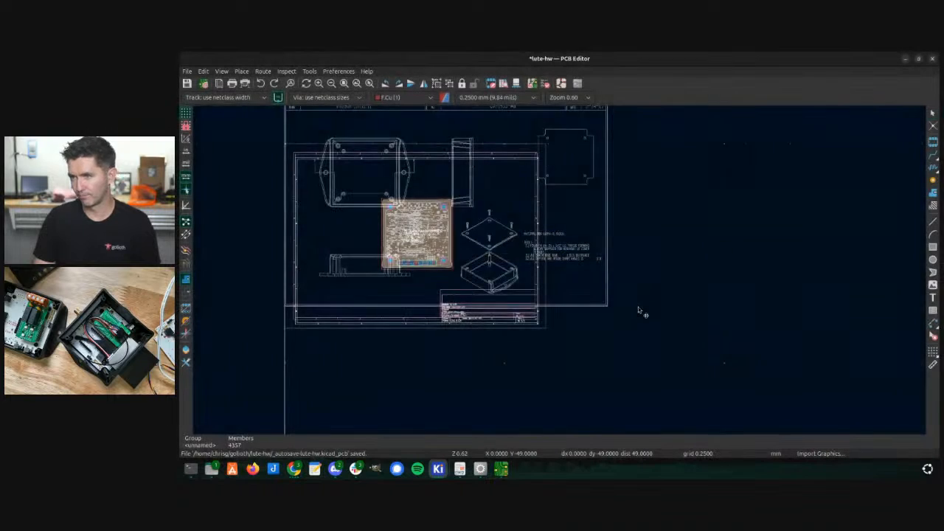
scroll(558, 270, "down", 1)
scroll(559, 271, "down", 1)
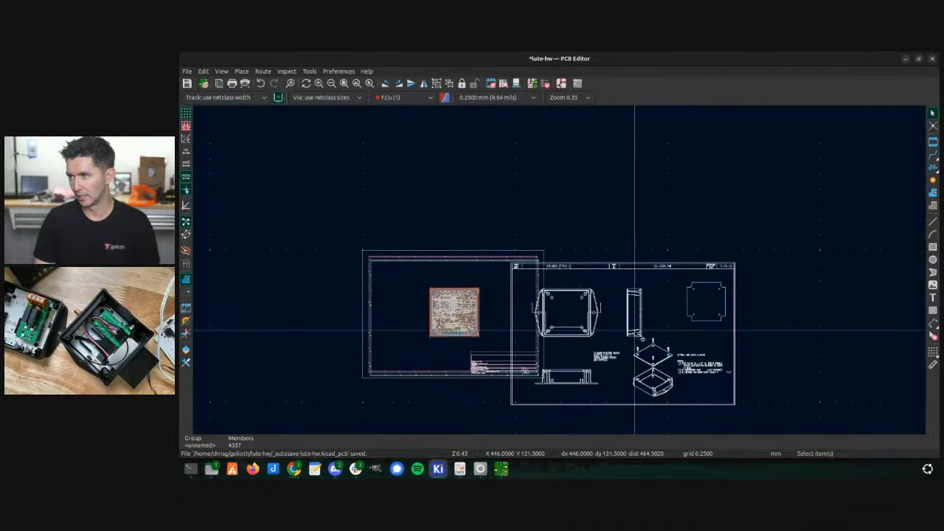
- Within the enclosure drawing's group, delete the side, plate, isometric and section views along with the notes
double_click(630, 324)
left_click(629, 325)
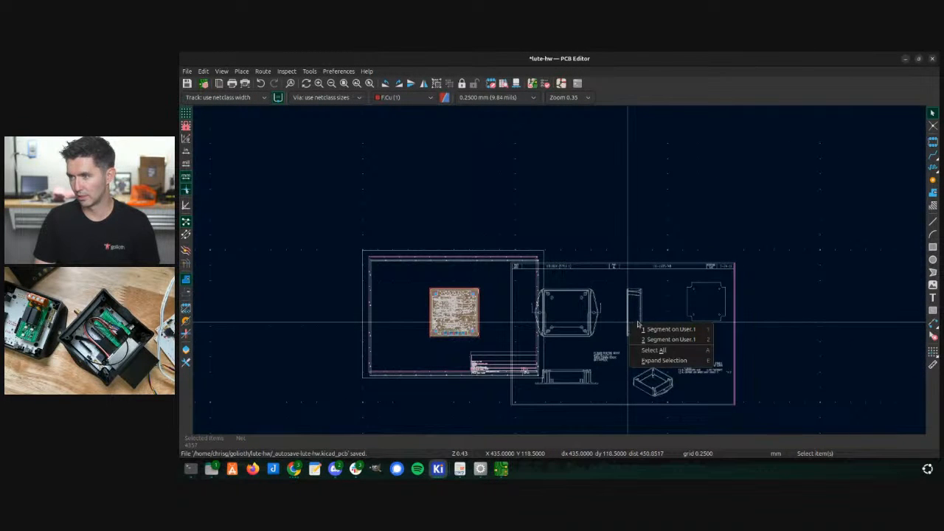
key("Escape")
left_click_drag(605, 236, 766, 430)
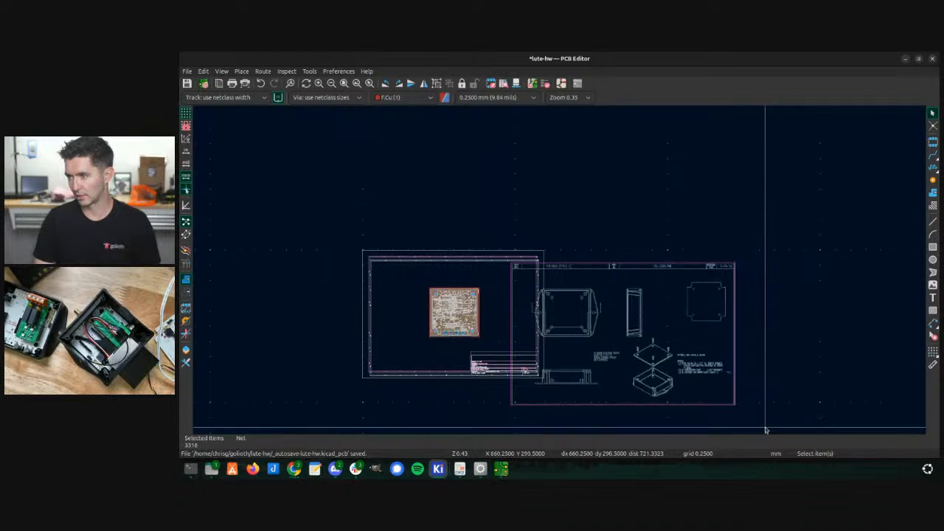
key("Delete")
left_click_drag(501, 346, 698, 429)
key("Delete")
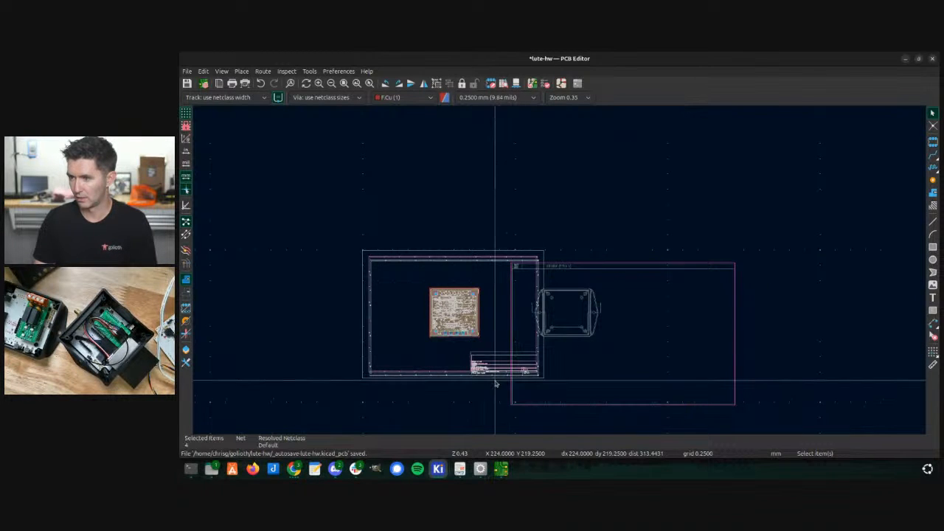
- Delete the enclosure drawing's sheet frame and title header, leaving just the top view
scroll(567, 265, "up", 3)
key("Delete")
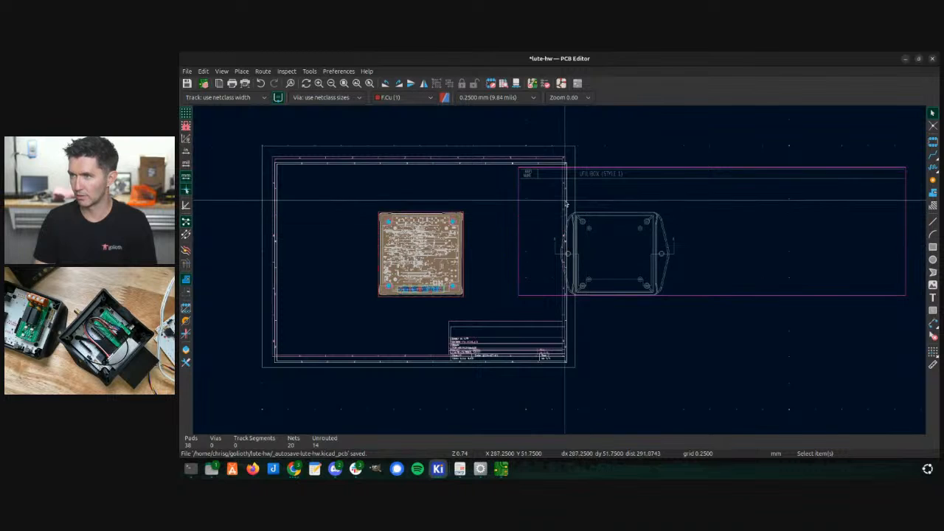
left_click_drag(565, 200, 522, 143)
key("Delete")
scroll(615, 180, "down", 3)
scroll(559, 276, "up", 4)
left_click_drag(672, 297, 453, 229)
key("Delete")
scroll(560, 273, "down", 2)
- Delete the section marker A and the section line segments beside the right mounting ear of the enclosure's top view
scroll(561, 270, "up", 5)
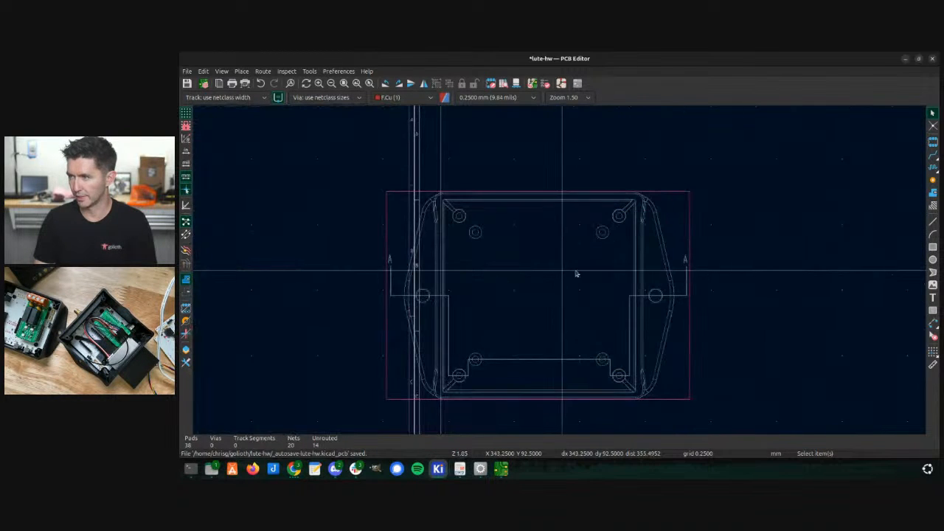
scroll(546, 271, "up", 4)
left_click_drag(538, 274, 514, 205)
key("Delete")
left_click(422, 292)
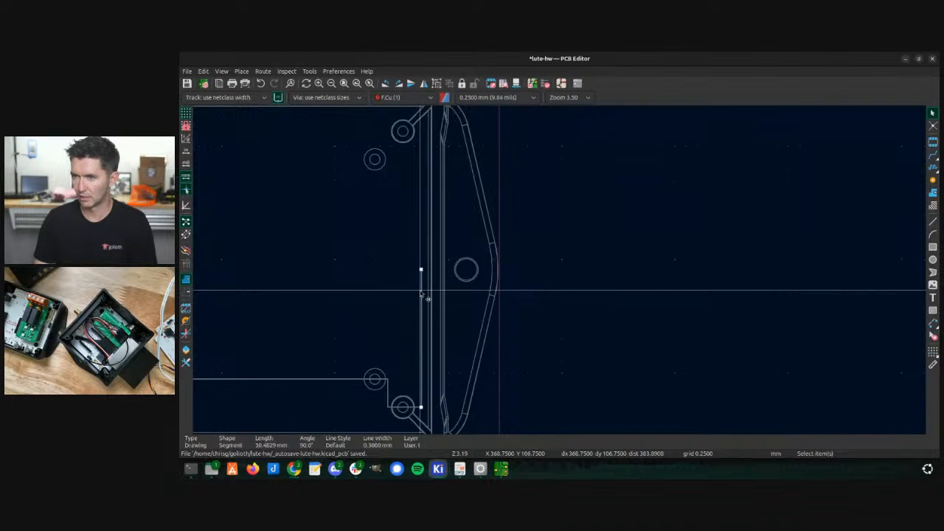
key("Delete")
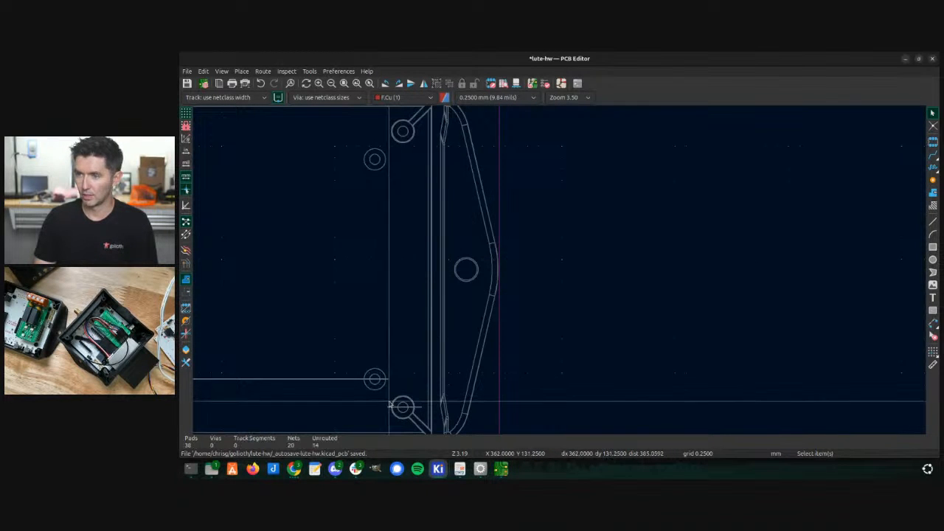
left_click(418, 410)
key("Delete")
- Delete the horizontal section line segments crossing the lower screw bosses of the enclosure's top view
scroll(441, 398, "up", 1)
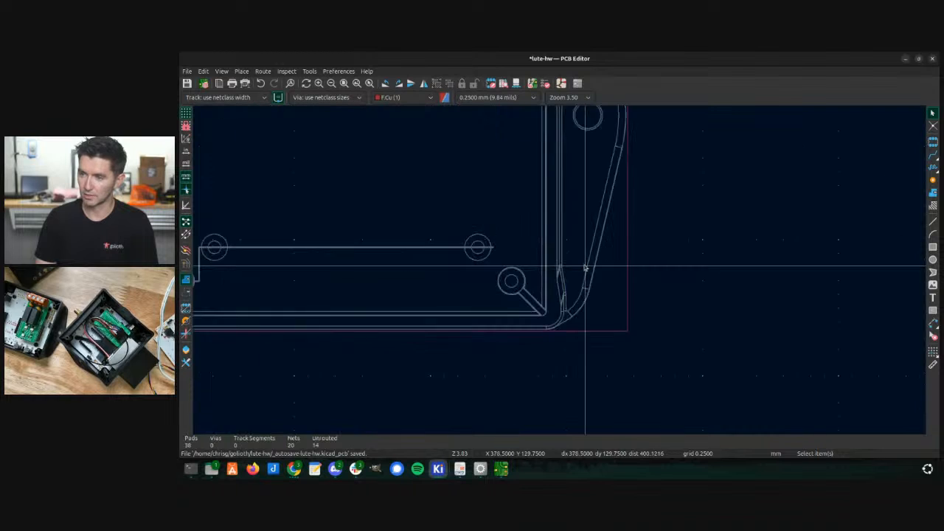
scroll(583, 266, "down", 5)
scroll(461, 254, "up", 5)
left_click(504, 293)
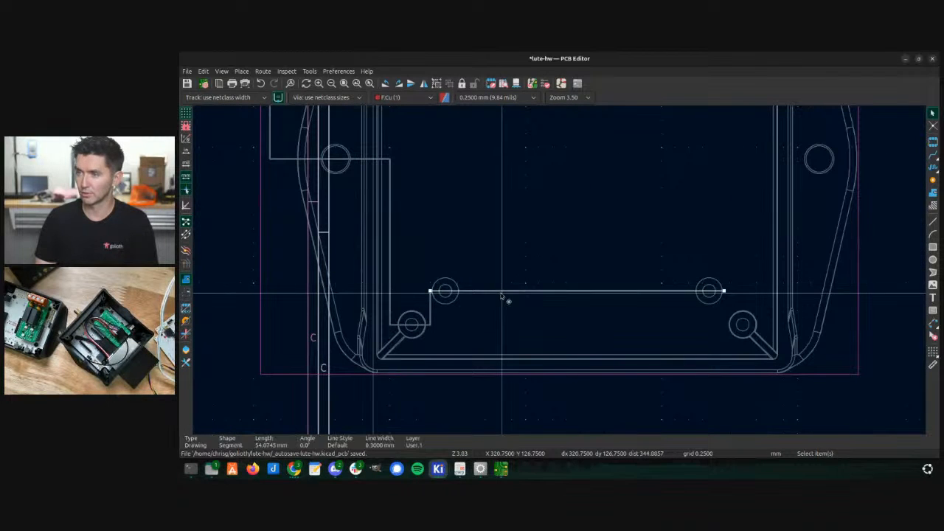
key("Delete")
left_click(421, 322)
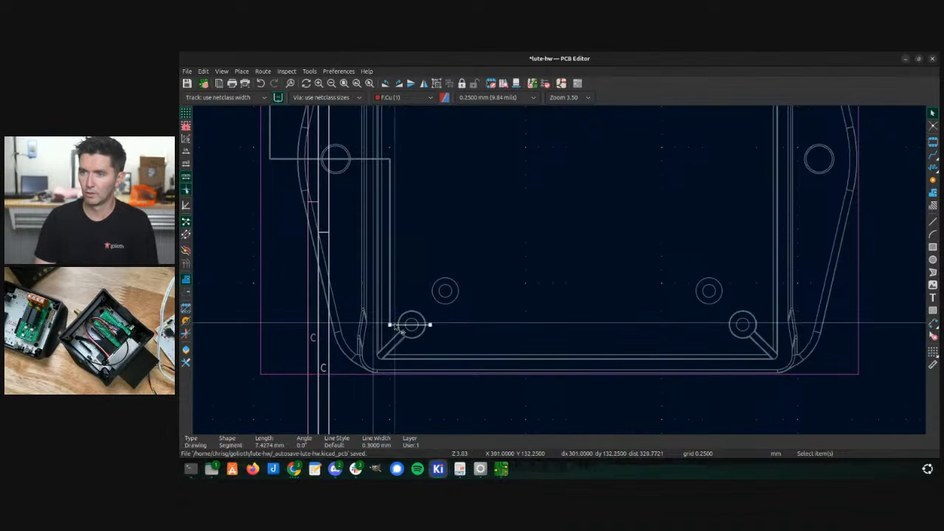
key("Delete")
- Delete the remaining section line segments and the letter A beside the left mounting ear of the enclosure
scroll(372, 258, "down", 3)
left_click(339, 313)
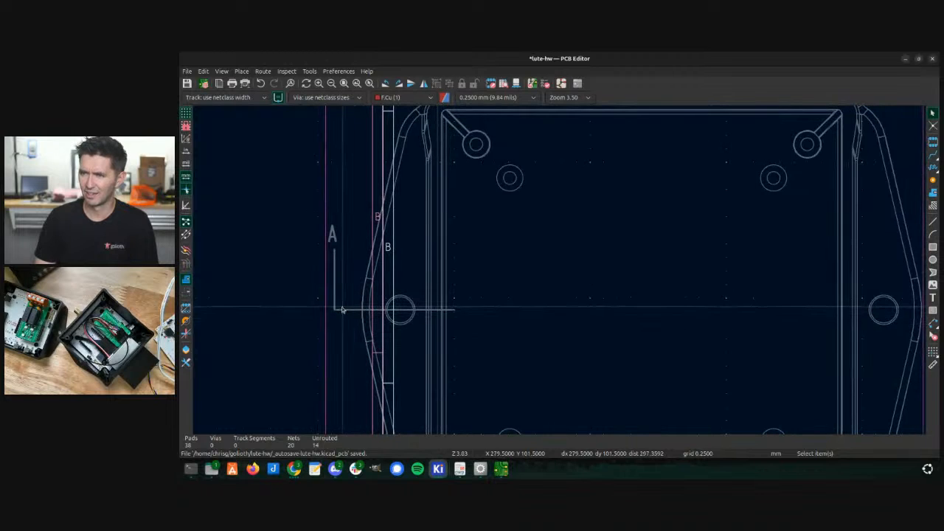
key("Delete")
left_click(335, 296)
key("Delete")
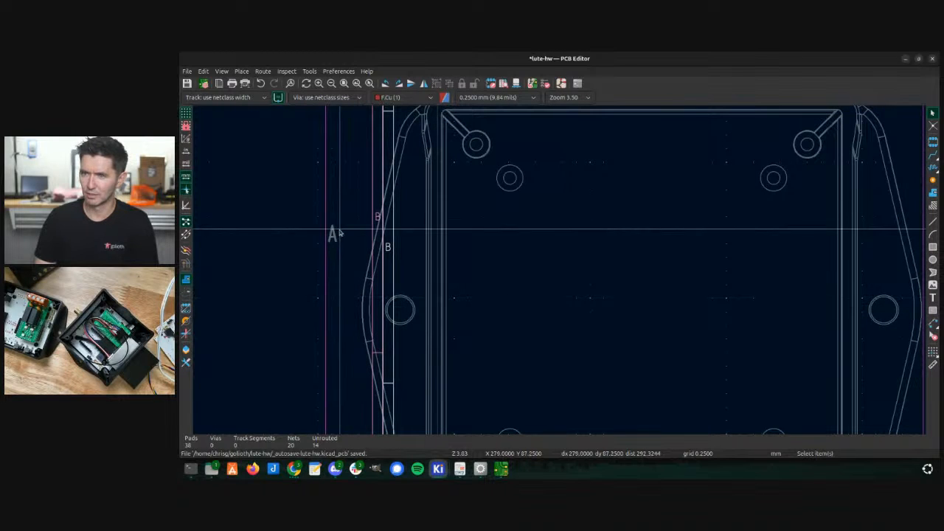
left_click(335, 233)
key("Delete")
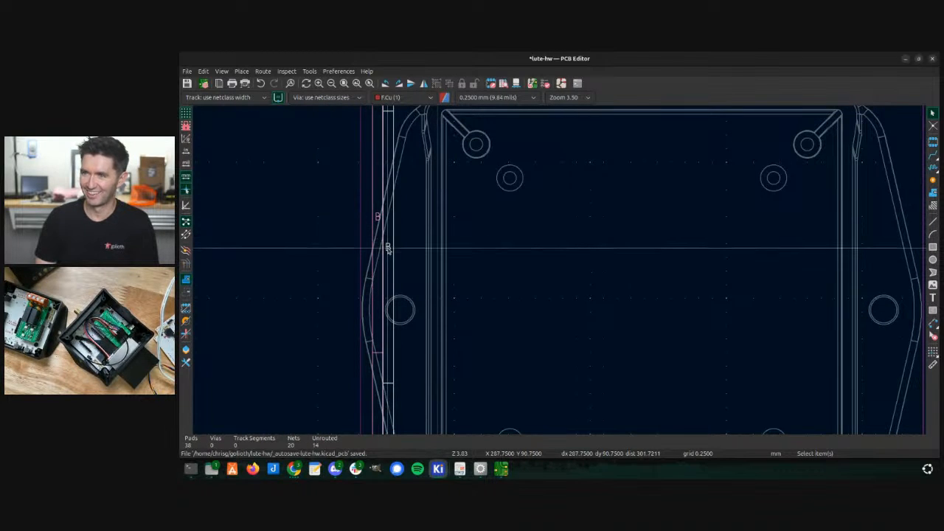
- Compare the cleaned enclosure outline with the board, and check the group properties of the imported elixir graphics
scroll(386, 246, "down", 2)
scroll(560, 272, "down", 2)
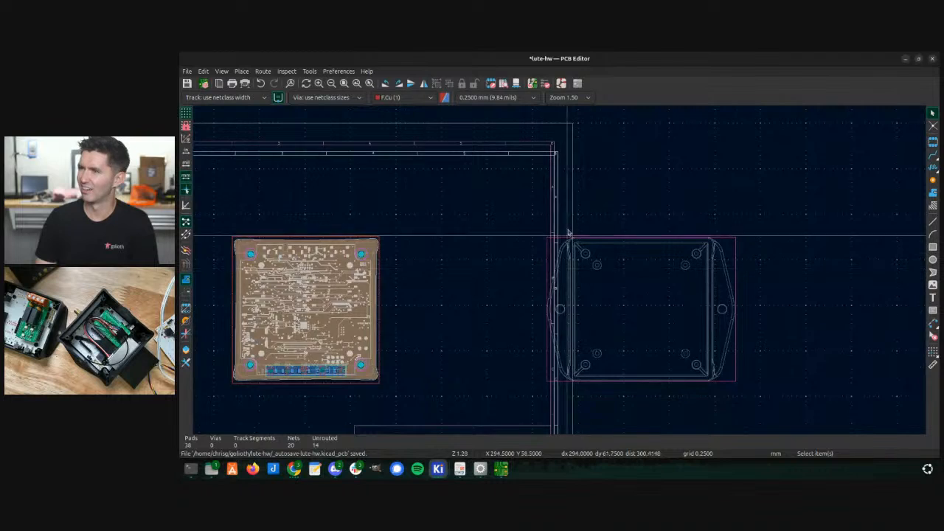
scroll(568, 230, "up", 3)
scroll(559, 271, "down", 3)
scroll(554, 274, "down", 2)
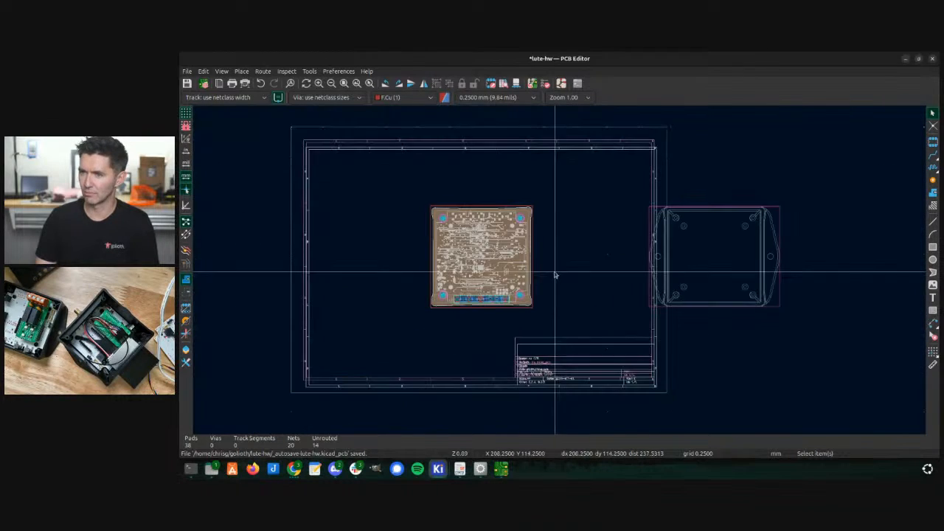
scroll(555, 274, "up", 3)
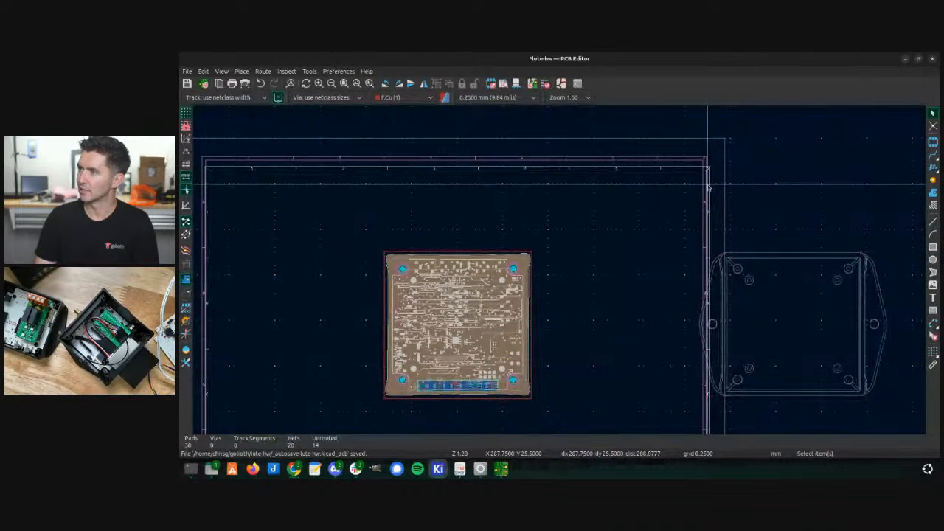
scroll(444, 310, "up", 3)
scroll(564, 267, "down", 5)
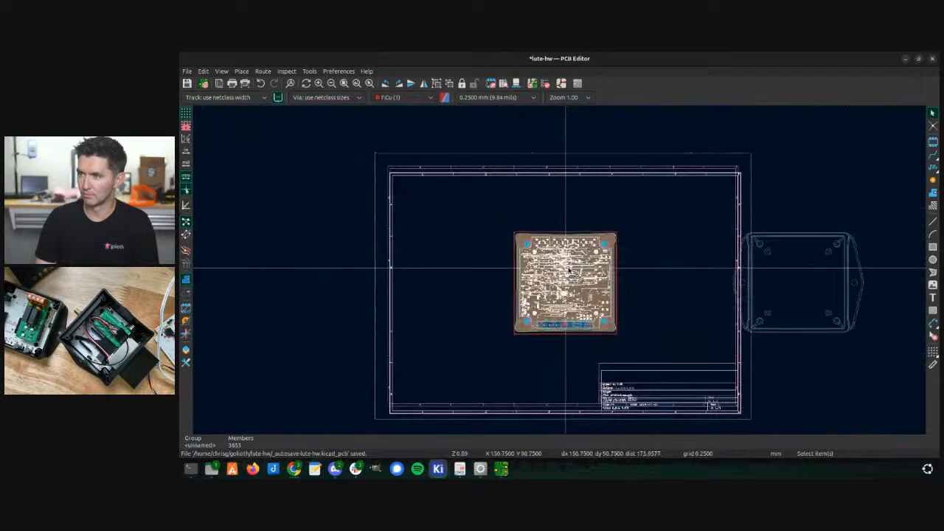
key("e")
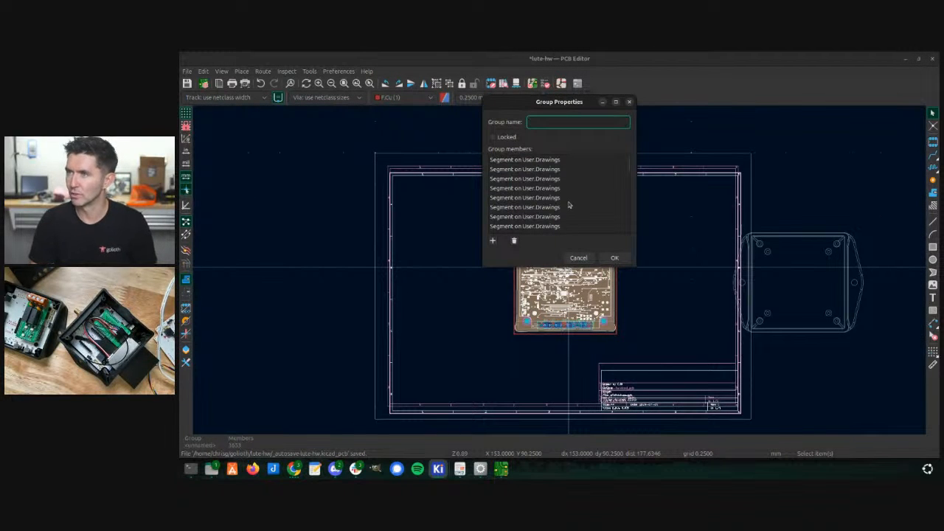
key("Escape")
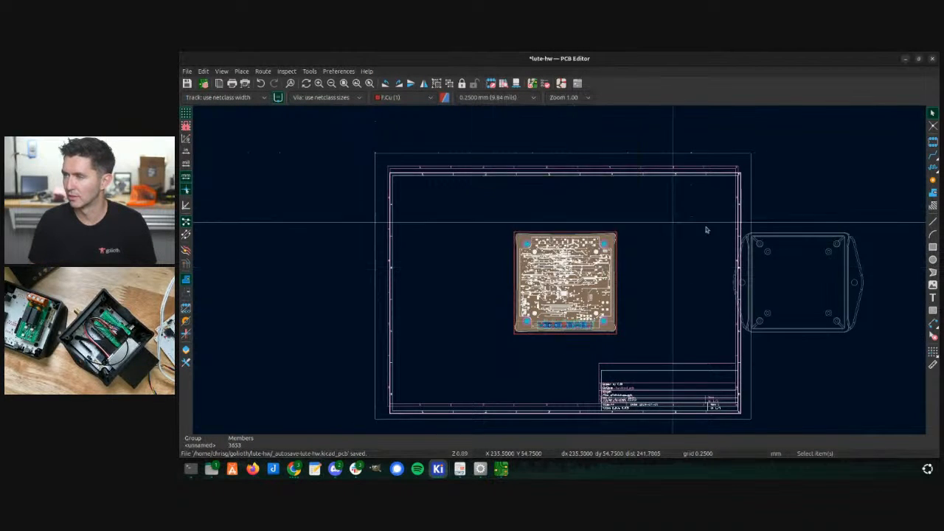
- Move the elixir graphics group and the enclosure outline group together off the board, to its right
scroll(707, 229, "down", 3)
scroll(614, 320, "up", 2)
left_click_drag(631, 298, 471, 147)
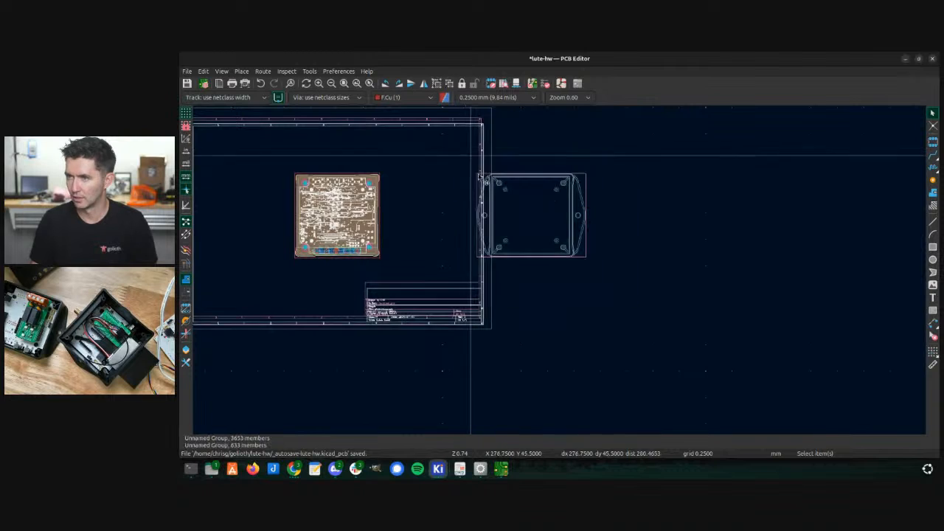
key("m")
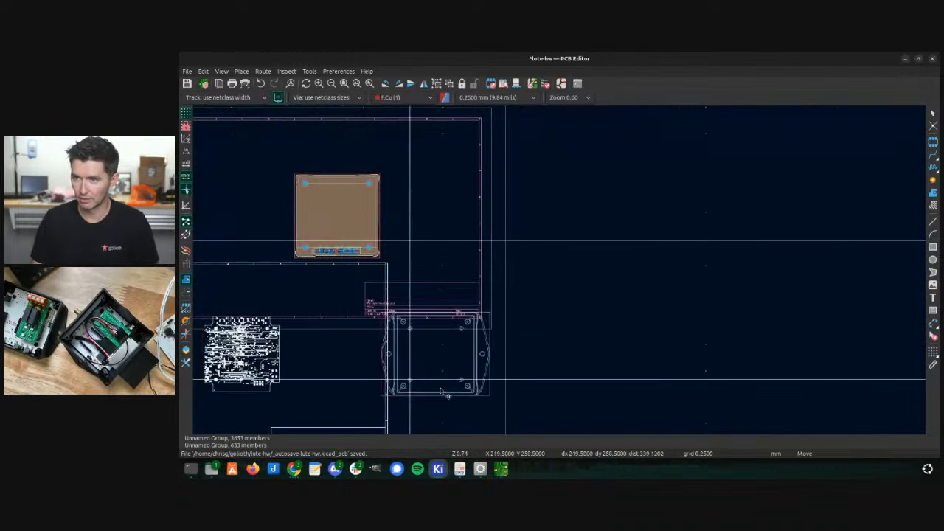
left_click(787, 248)
left_click(825, 301)
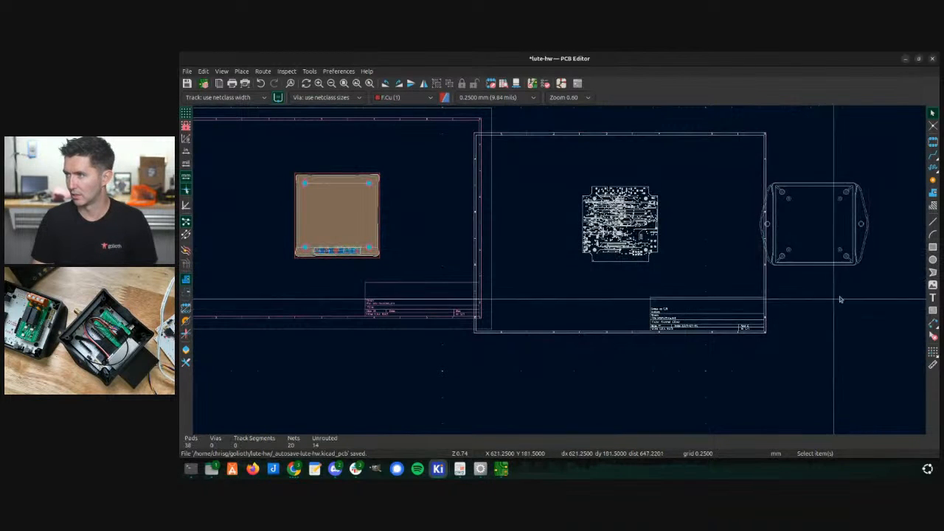
- Move the enclosure outline slightly further right and down so it clears the elixir sheet frame
left_click_drag(879, 305, 741, 164)
left_click(861, 294)
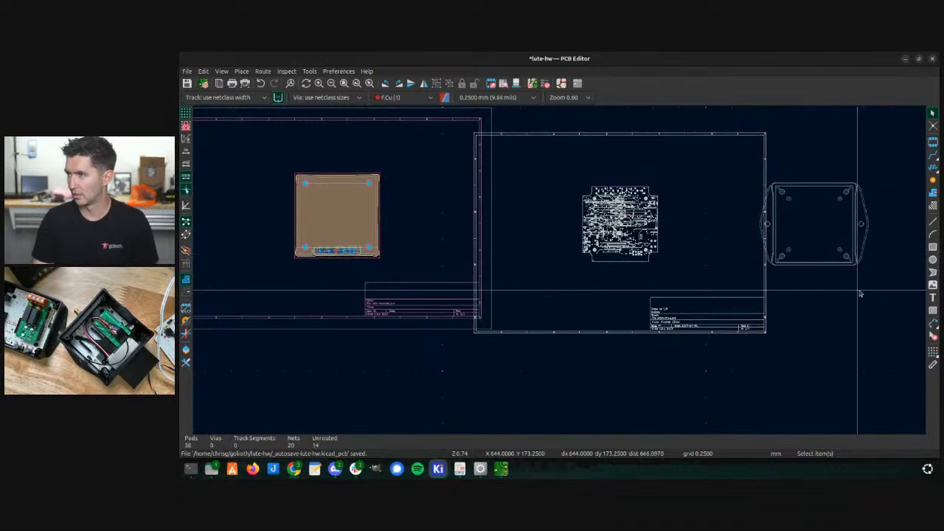
left_click_drag(860, 293, 797, 168)
left_click_drag(789, 227, 800, 240)
left_click(758, 341)
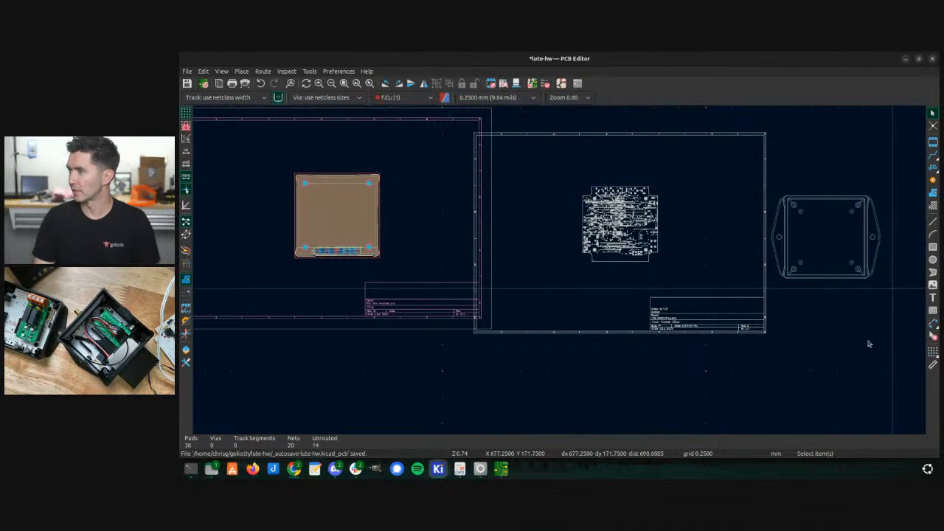
- Show the layer appearance list and check which layers the elixir graphics group's members are on
left_click(186, 351)
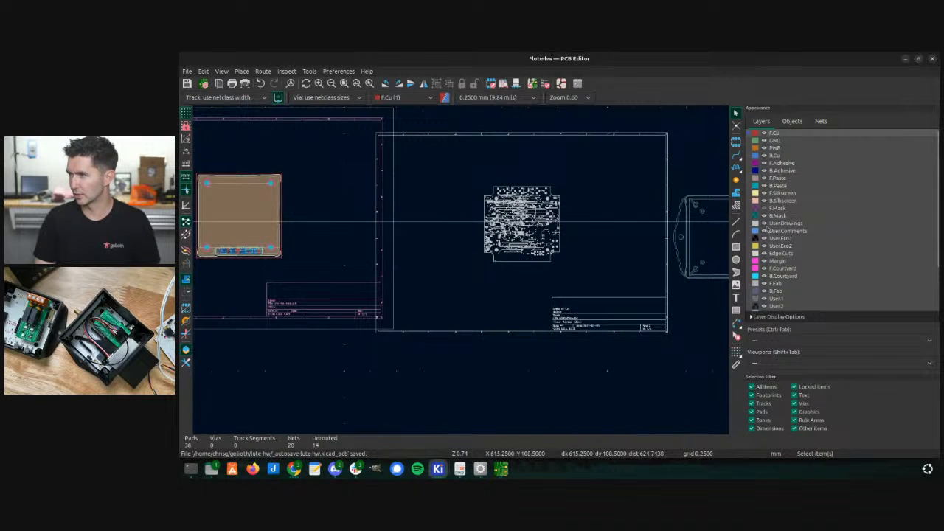
left_click(507, 207)
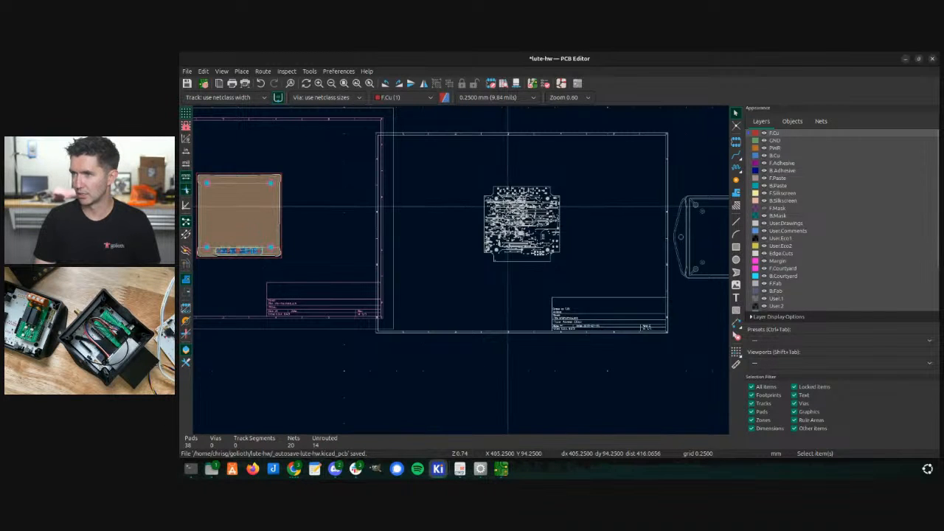
key("e")
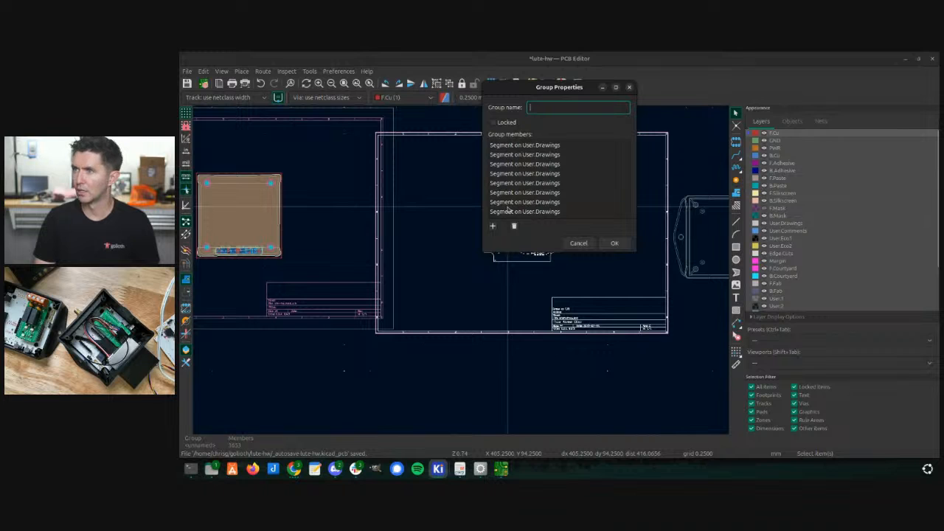
scroll(532, 186, "down", 5)
left_click(579, 243)
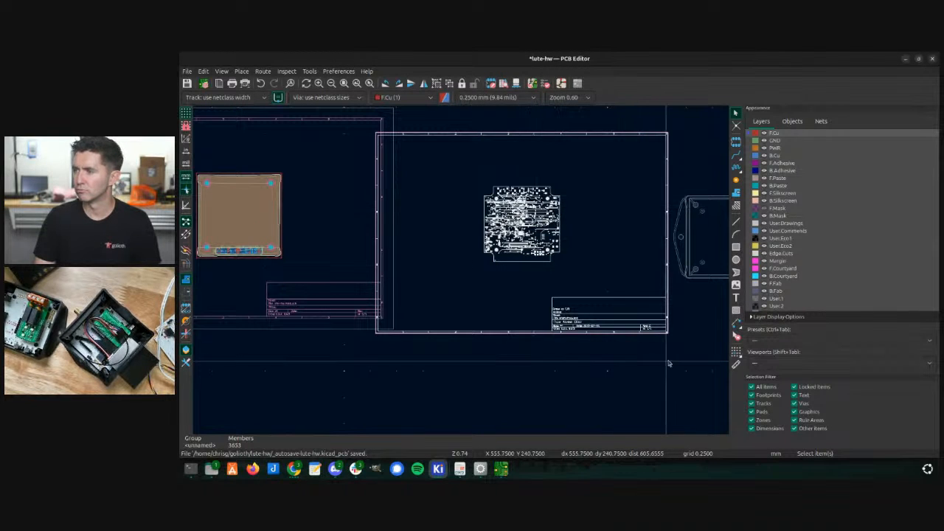
left_click_drag(668, 363, 379, 156)
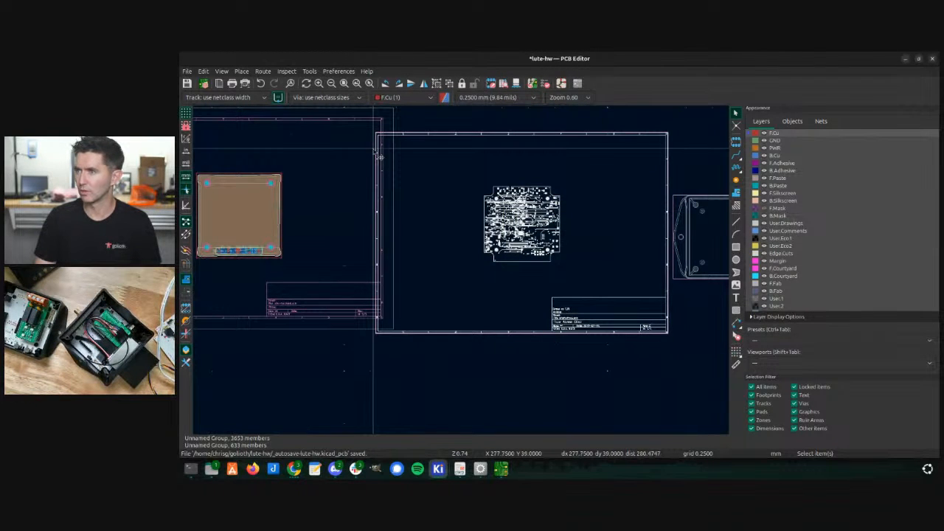
right_click(524, 220)
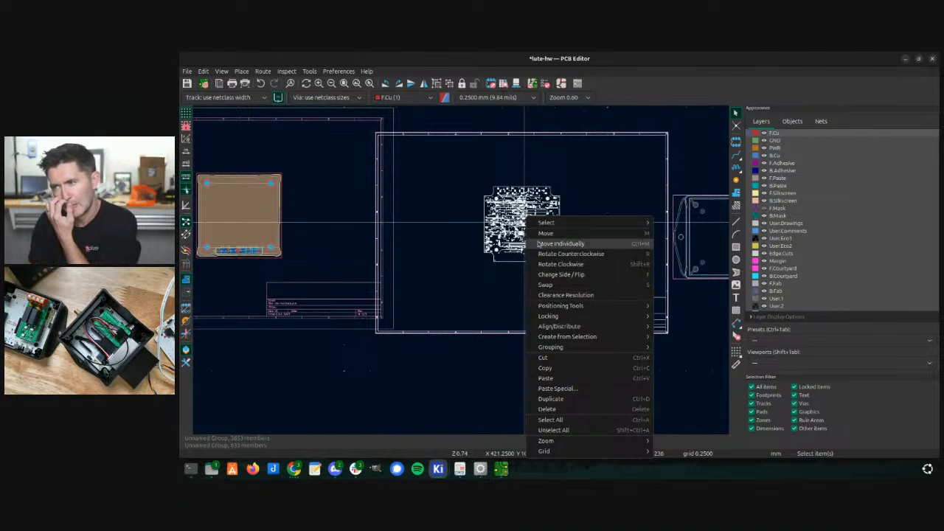
mouse_move(554, 309)
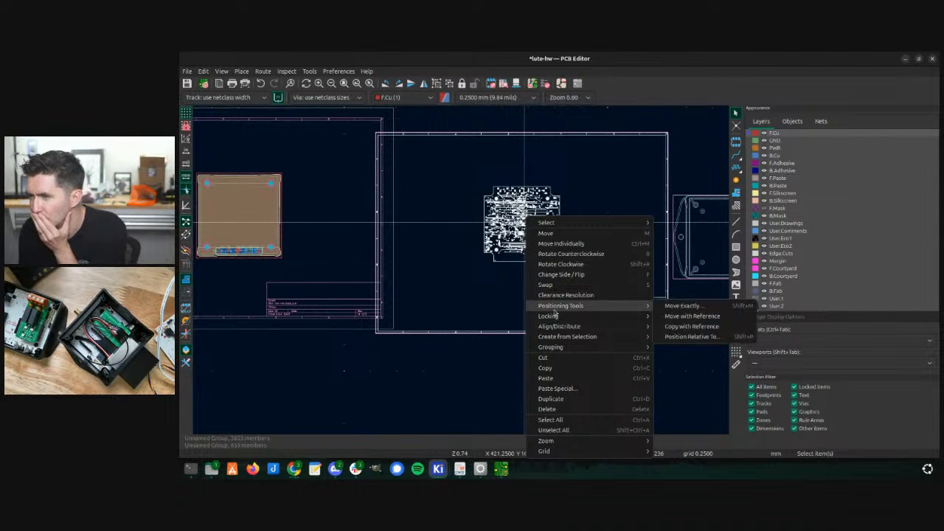
left_click(506, 298)
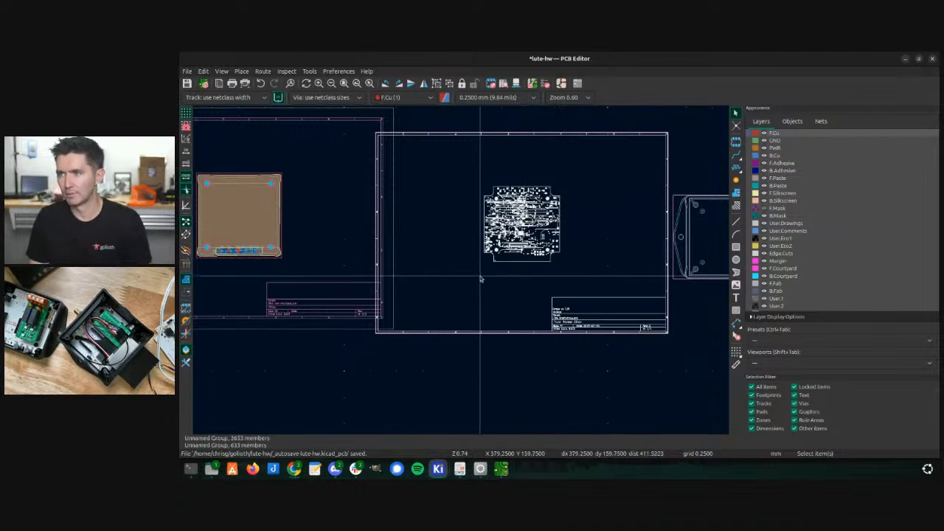
- Delete the imported elixir graphics group, keeping the enclosure outline
scroll(510, 241, "down", 4)
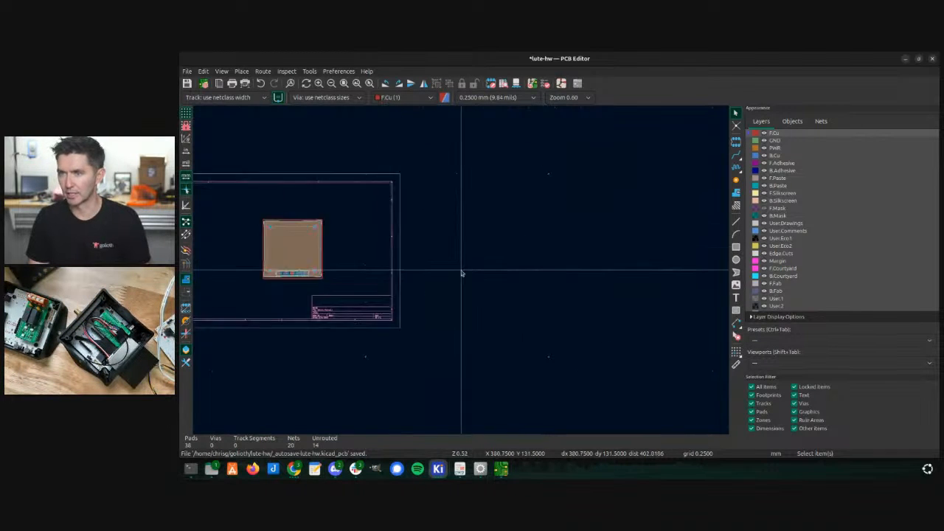
left_click(462, 247)
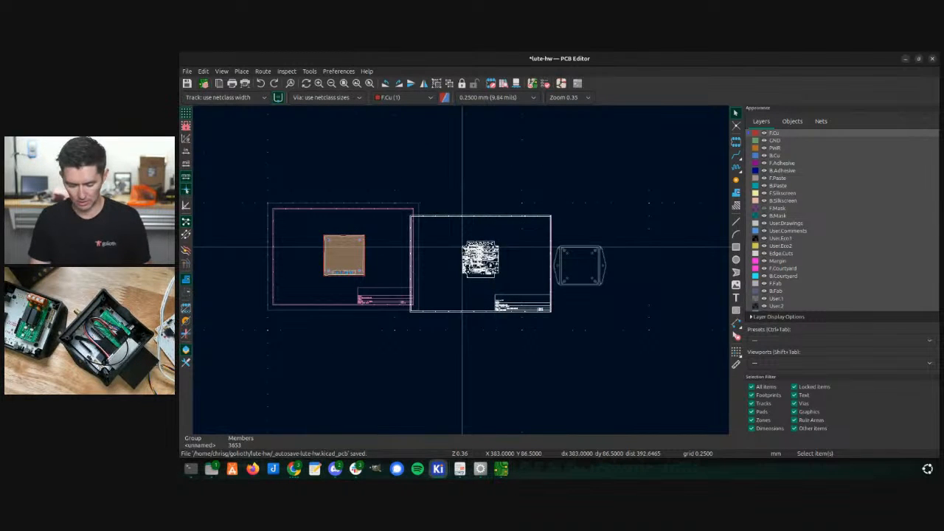
key("Delete")
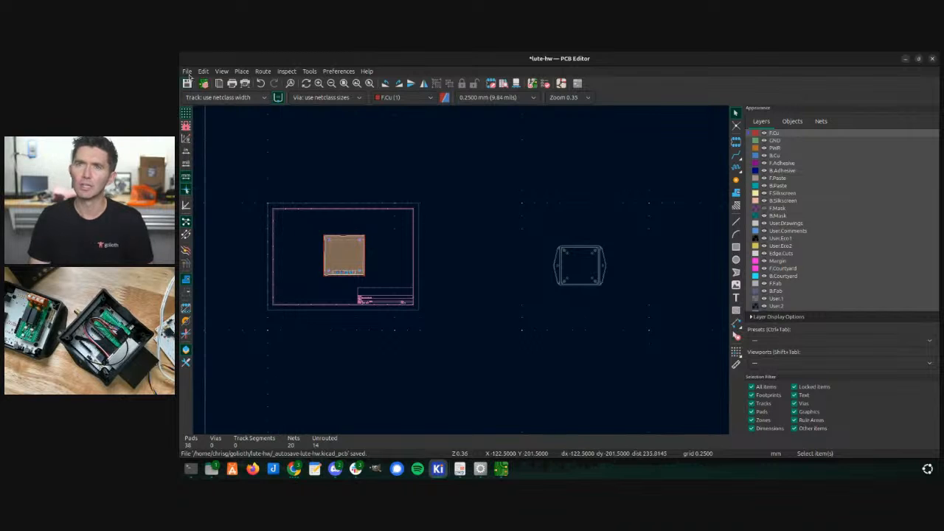
- Start a new vector graphics import and look through the lute-hw mech folder for the elixir drawing
left_click(187, 70)
mouse_move(212, 135)
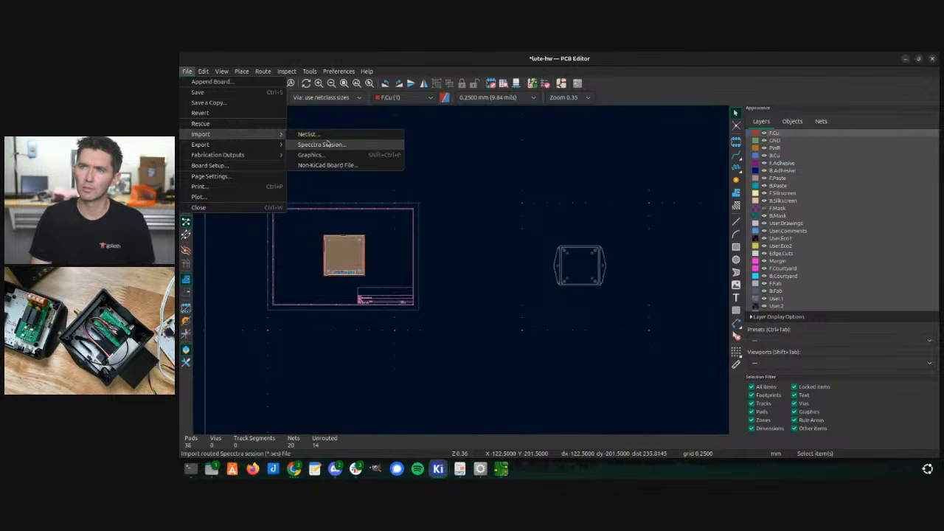
left_click(327, 157)
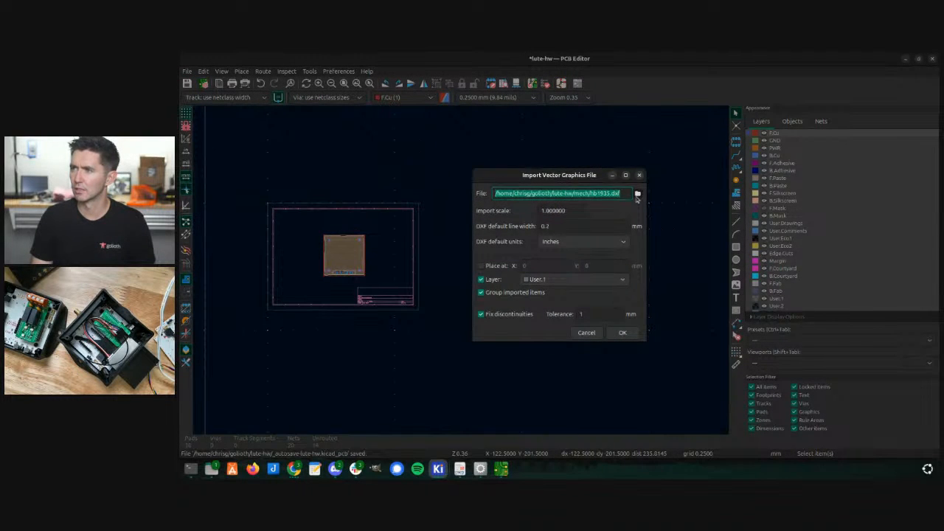
left_click(637, 193)
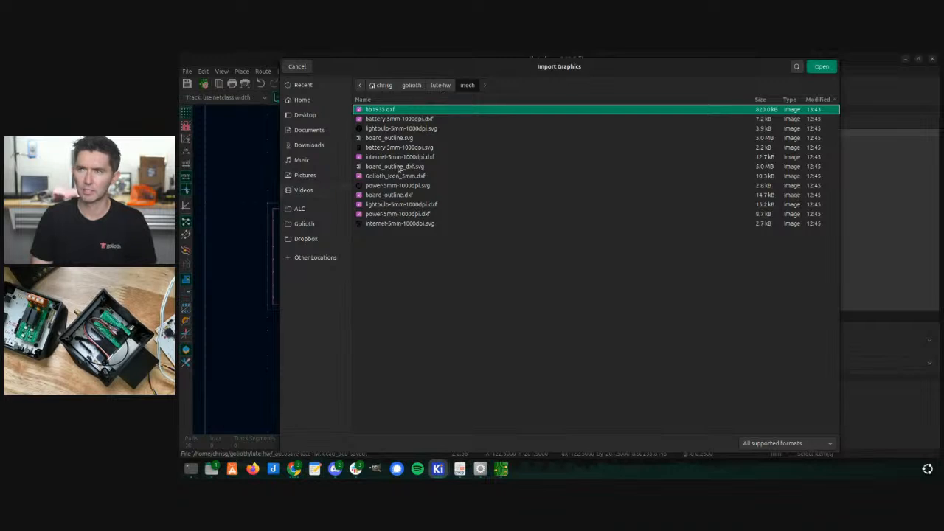
key("Return")
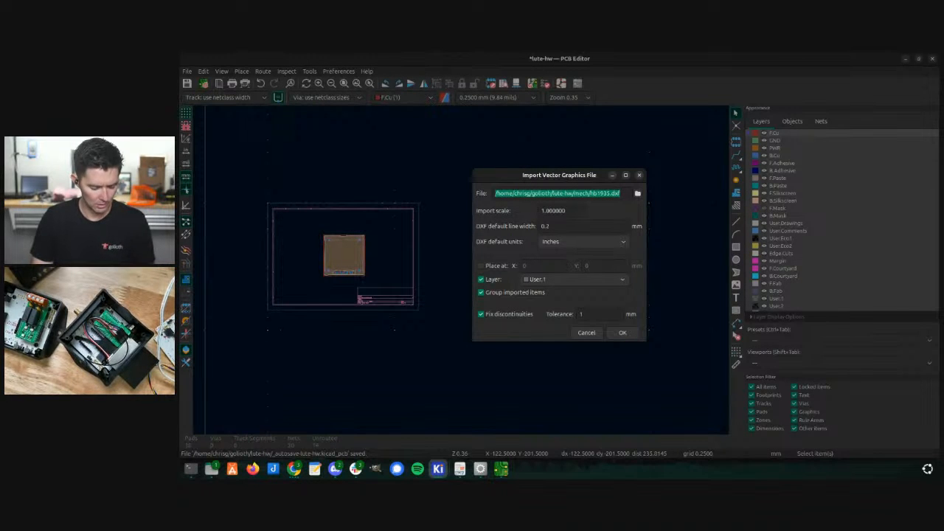
- Switch to the Files window, go to the elixir-hw folder and arrange the window so its contents can be read
key("super")
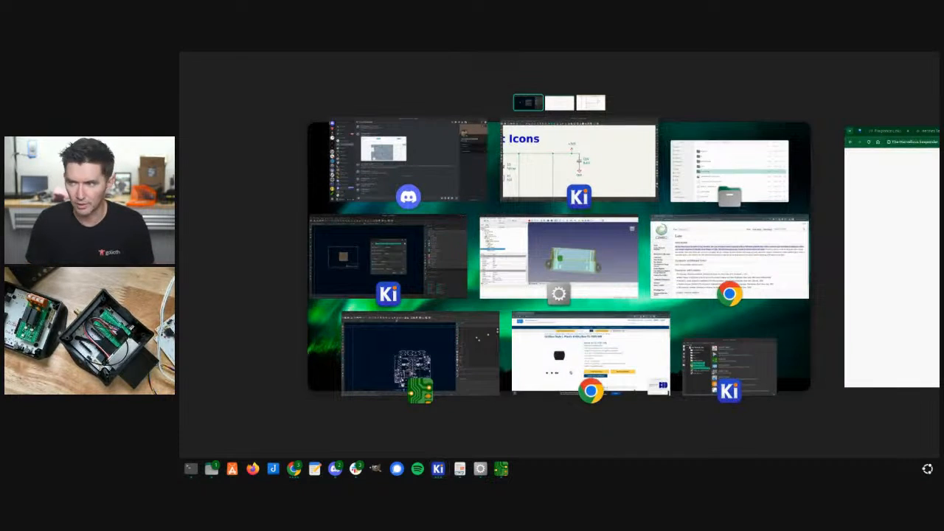
key("super")
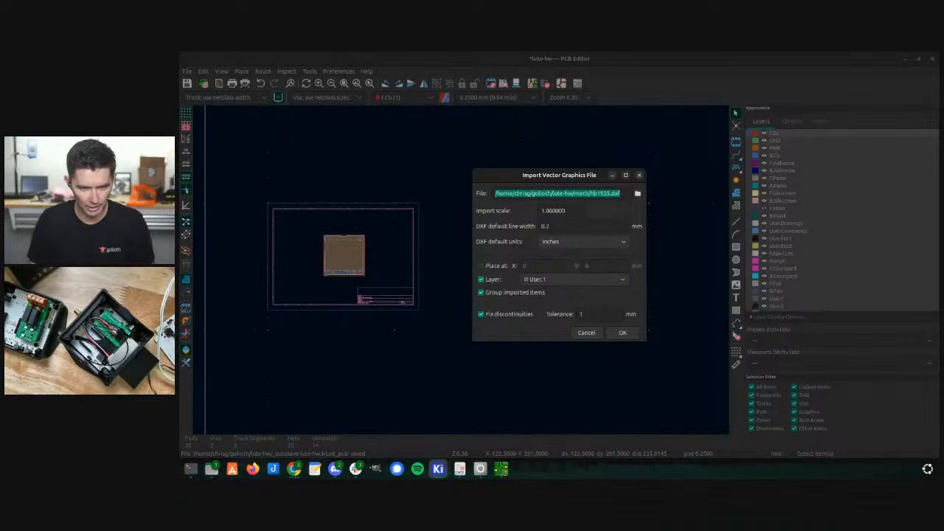
key("alt+Tab")
key("super")
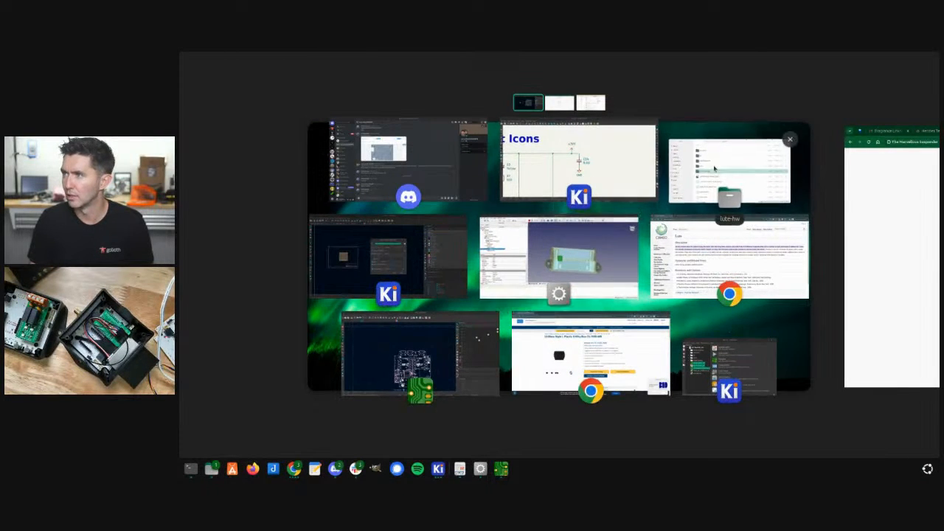
left_click(726, 173)
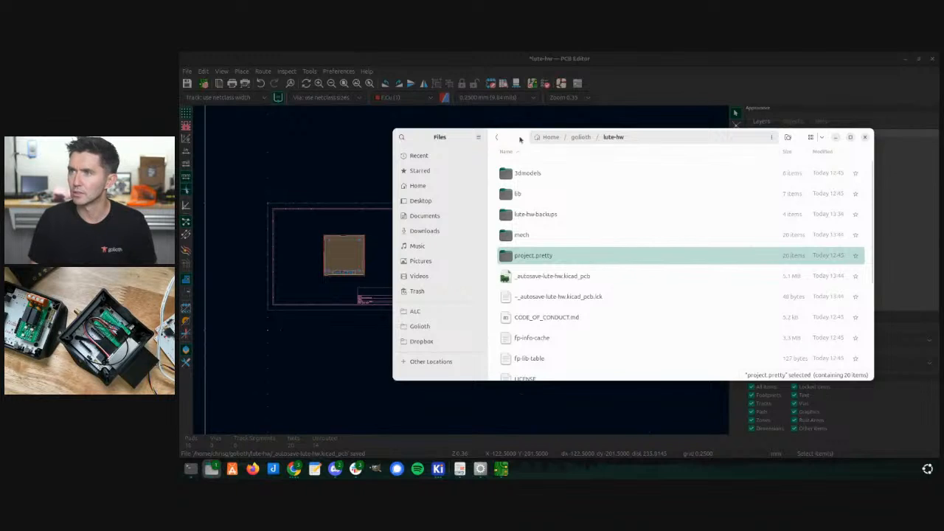
left_click_drag(520, 139, 424, 386)
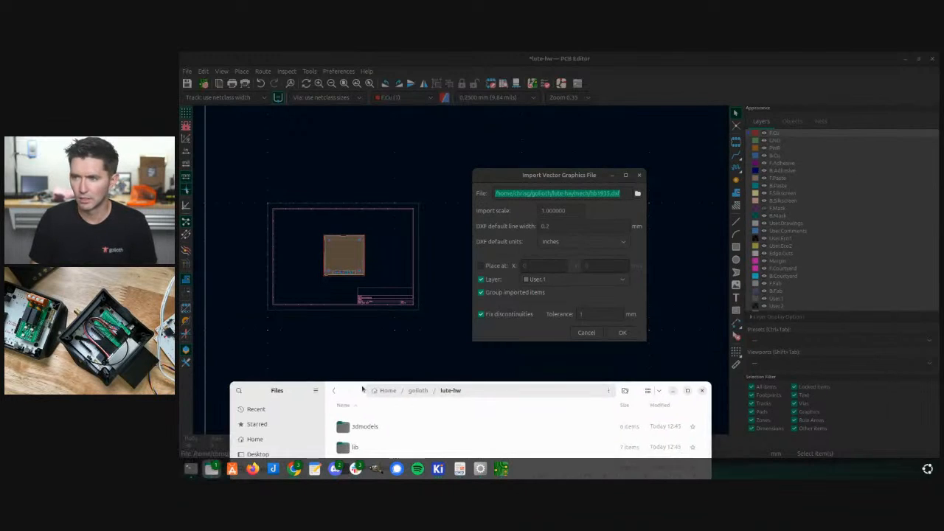
left_click(424, 387)
double_click(362, 447)
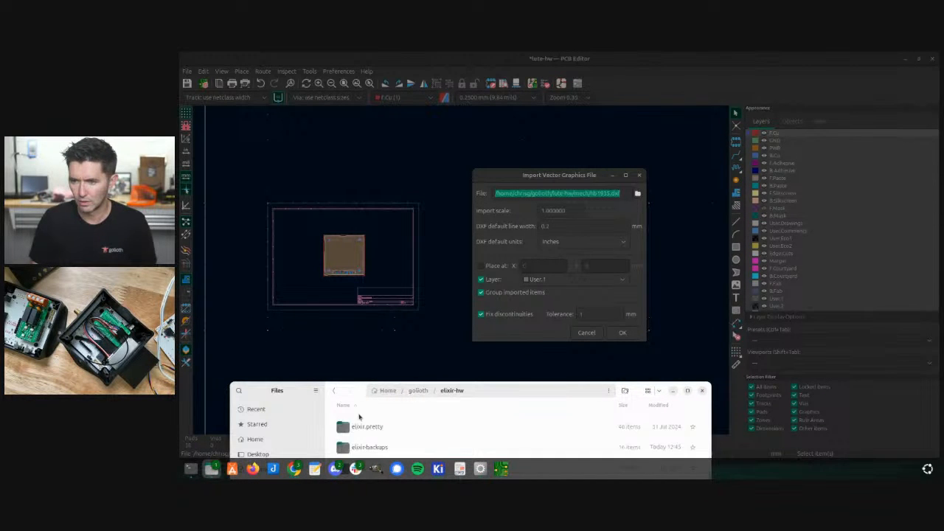
left_click_drag(358, 395, 402, 204)
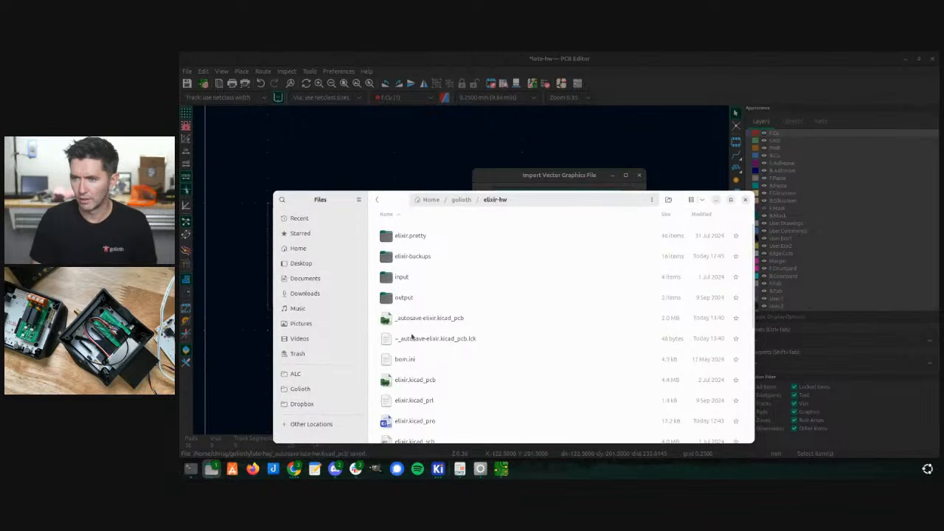
- Sort the elixir-hw files by modification date and copy elixir-brd.svg into the lute-hw mech folder
left_click(699, 214)
left_click(699, 214)
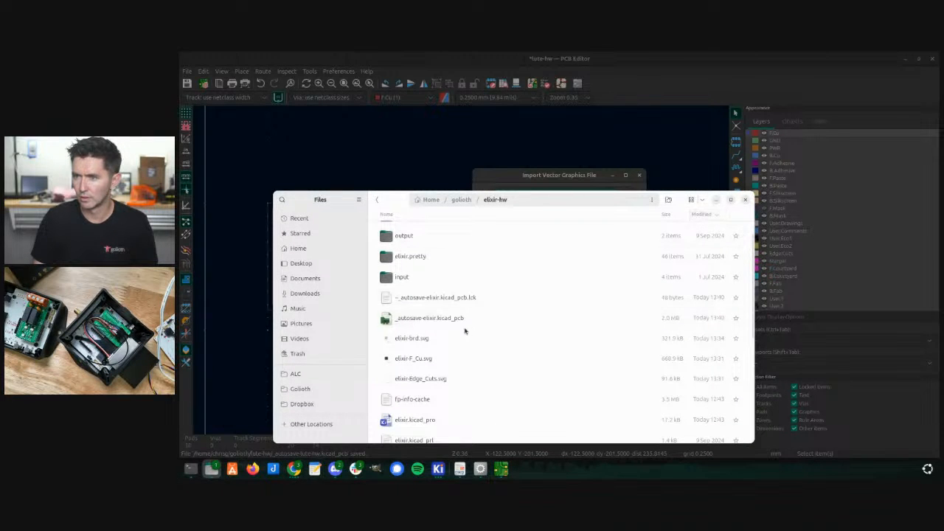
left_click(438, 340)
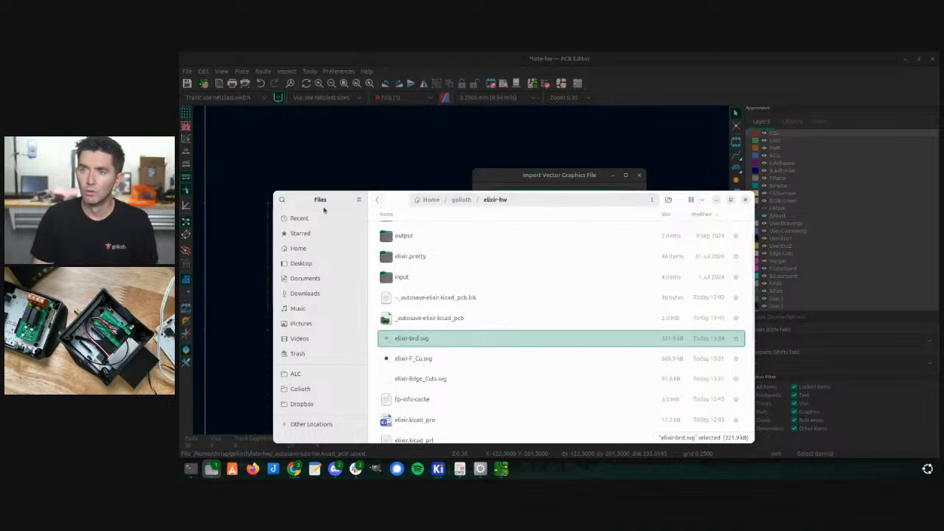
left_click(459, 200)
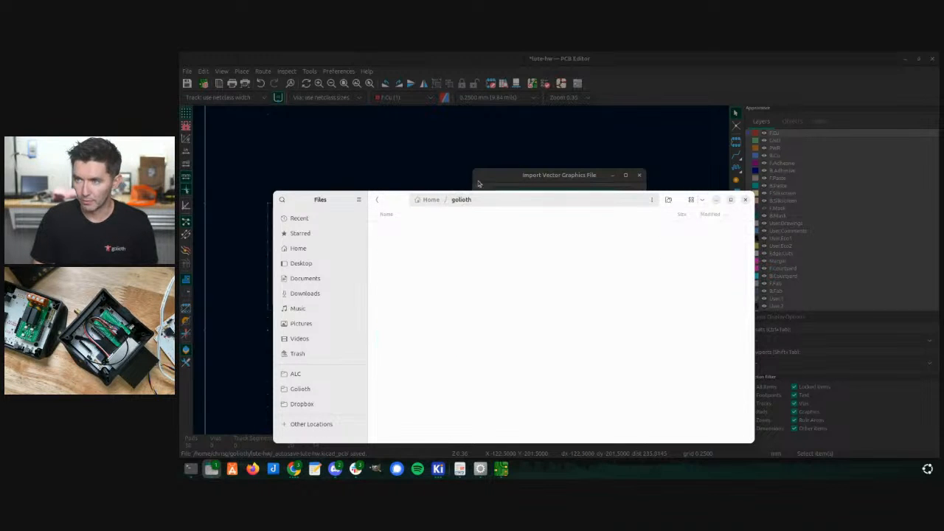
double_click(415, 240)
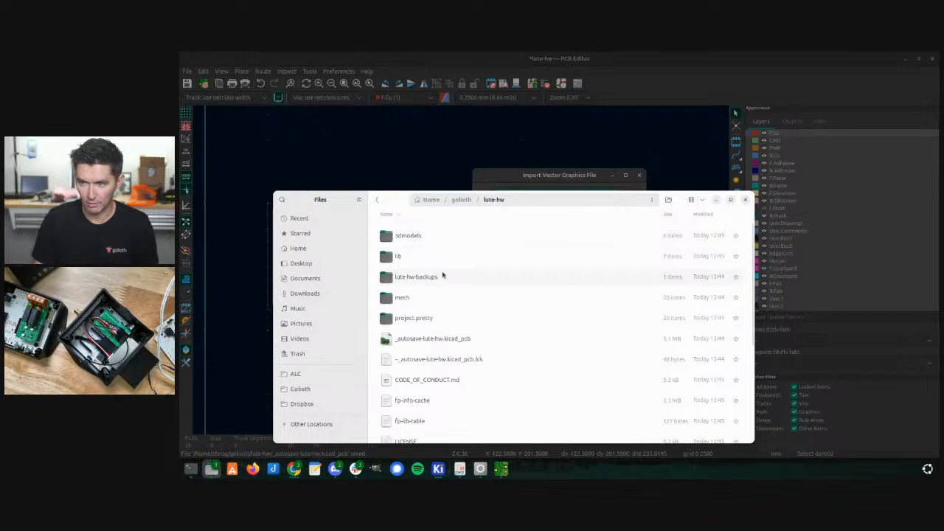
double_click(405, 298)
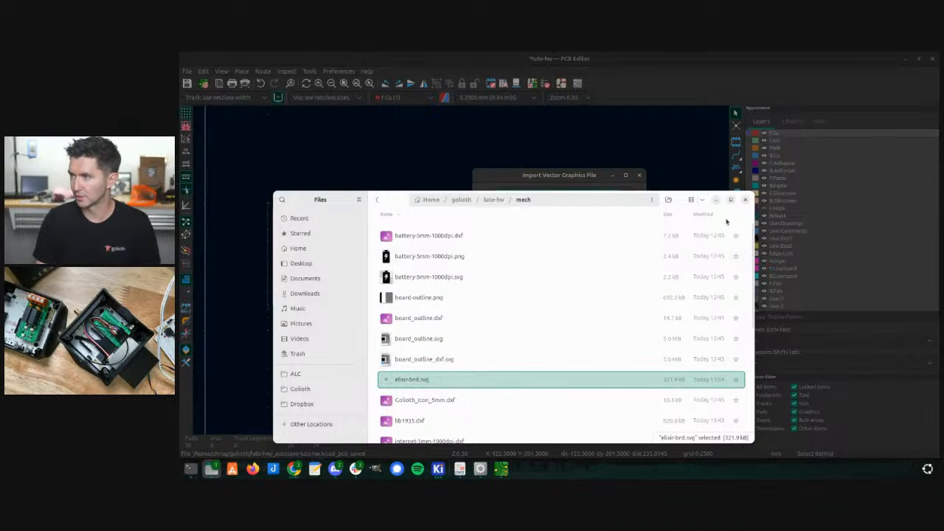
left_click(743, 199)
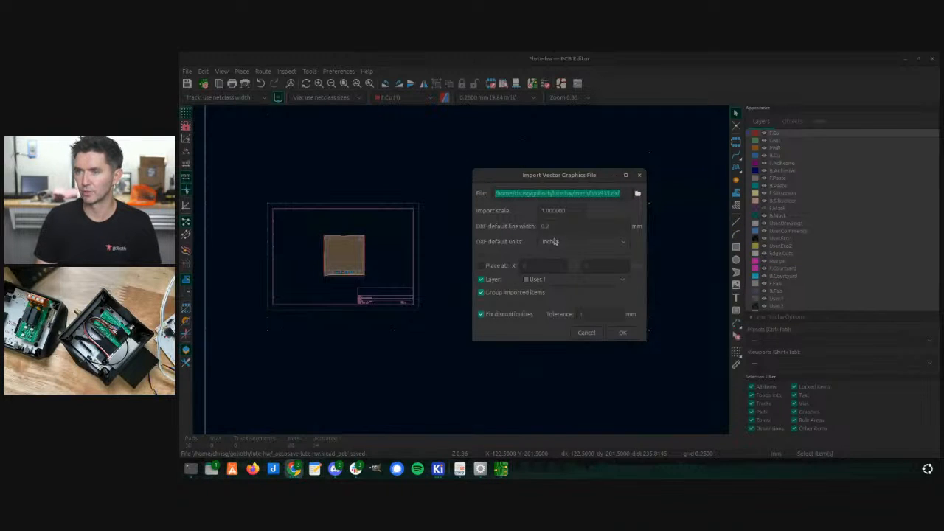
- Import elixir-brd.svg at scale 1 as a group on layer User.2 and place it below the board
left_click(637, 193)
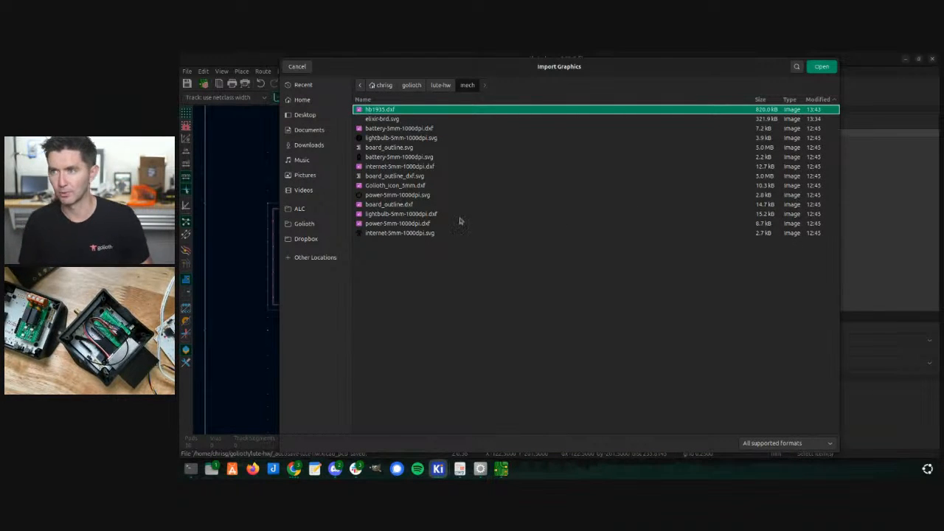
double_click(384, 119)
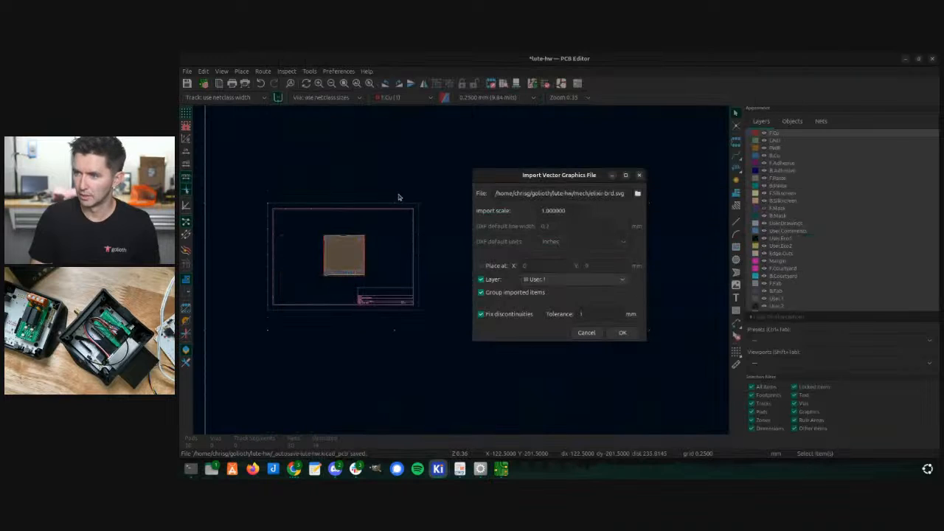
left_click(568, 284)
left_click(569, 288)
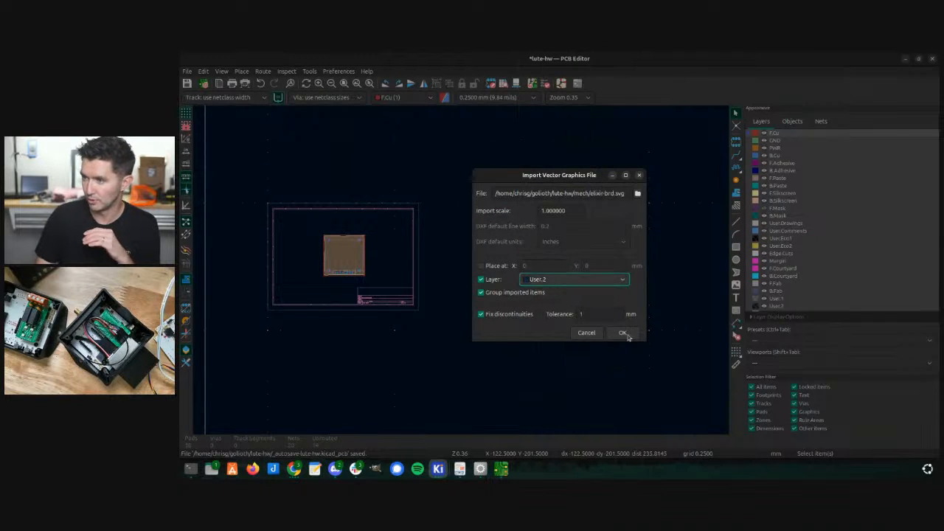
left_click(623, 333)
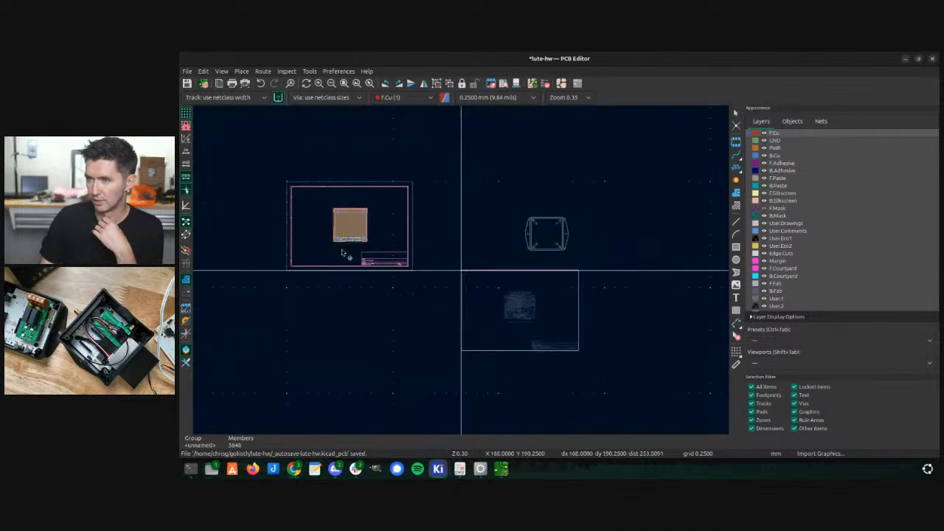
left_click(320, 263)
- Ungroup the imported elixir graphics and delete the sheet frame and title block around the board drawing
scroll(393, 280, "up", 4)
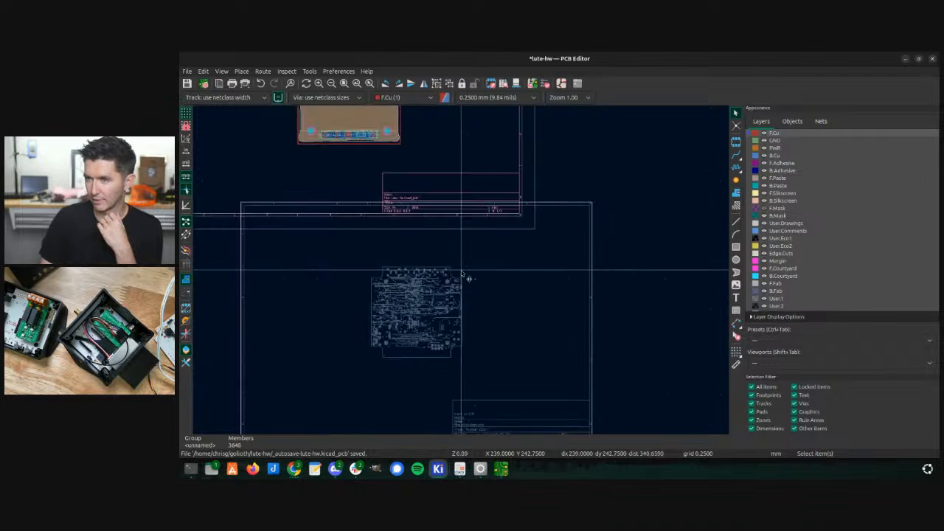
scroll(556, 274, "down", 4)
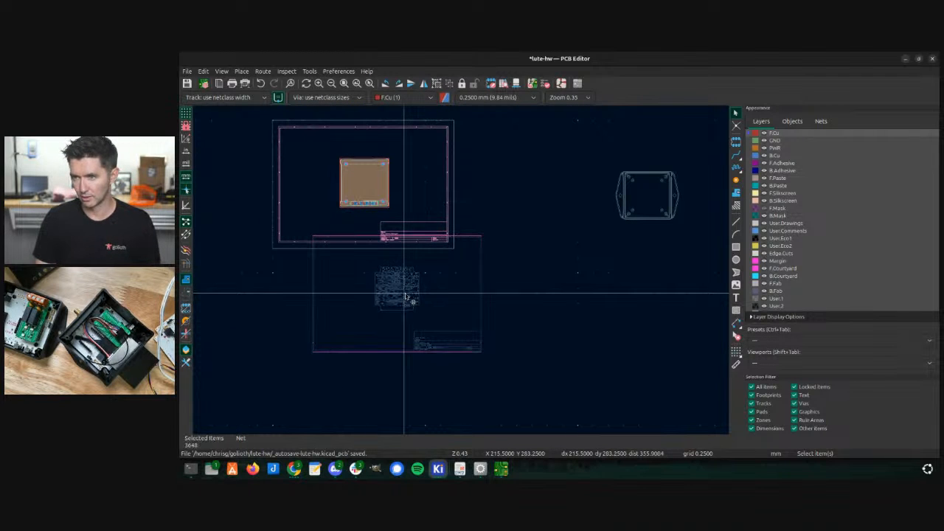
left_click_drag(503, 387, 252, 230)
key("Delete")
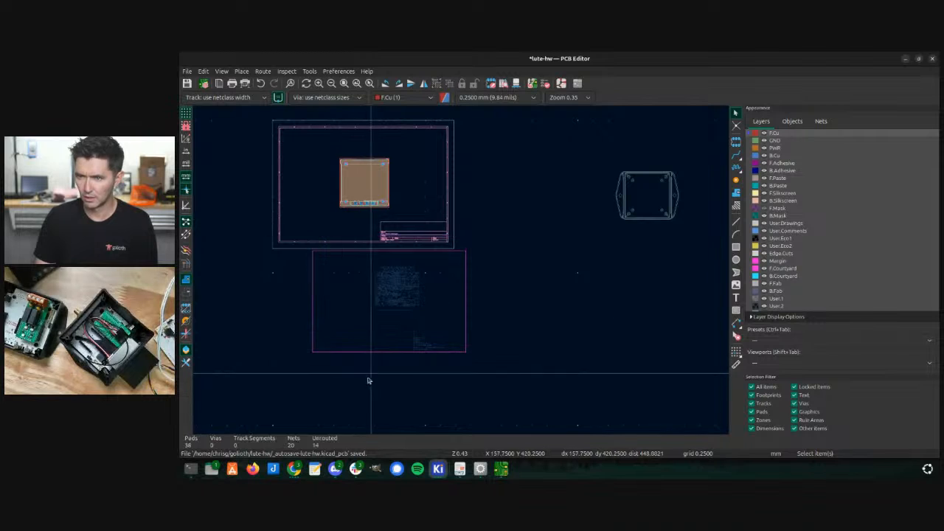
left_click_drag(349, 374, 266, 243)
key("Delete")
left_click_drag(516, 373, 331, 318)
key("Delete")
- Group the remaining elixir board graphics
scroll(459, 278, "up", 3)
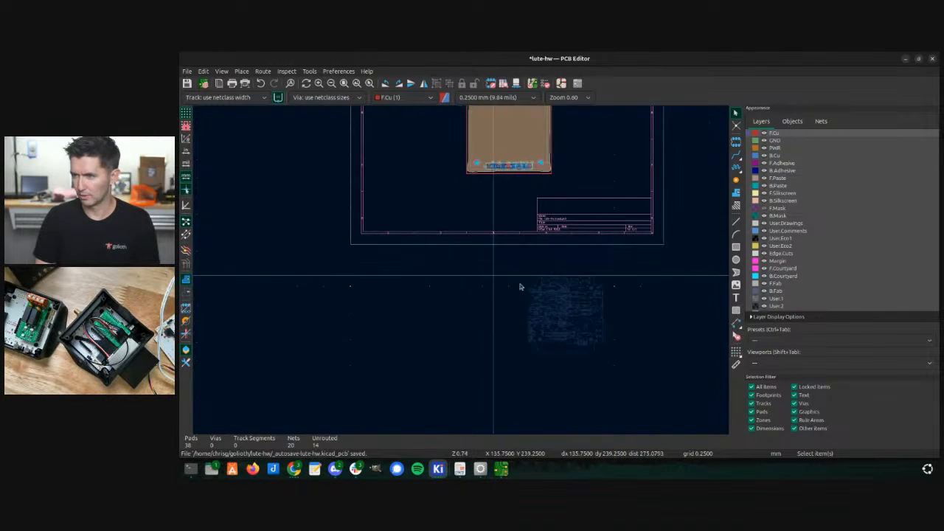
left_click(592, 309)
- Change the User.2 layer's display colour to green so the elixir graphics stand out
scroll(784, 264, "down", 3)
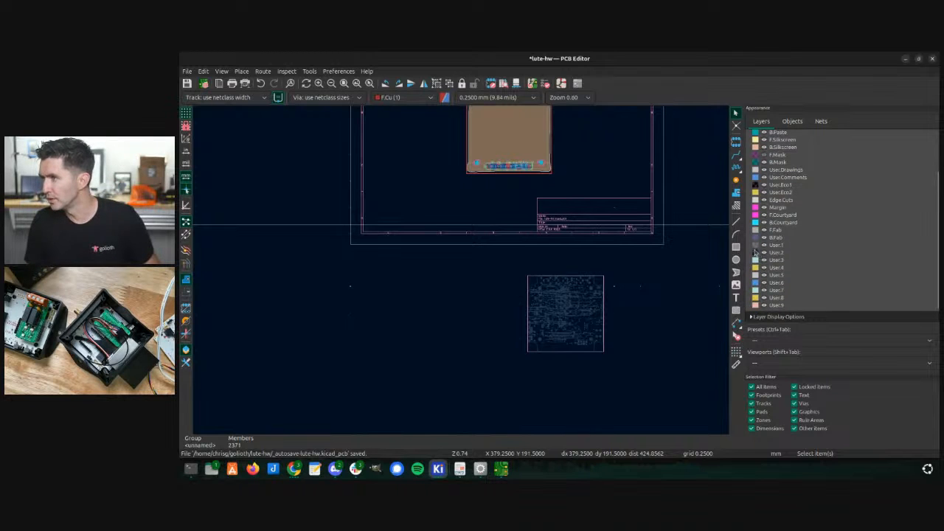
double_click(755, 254)
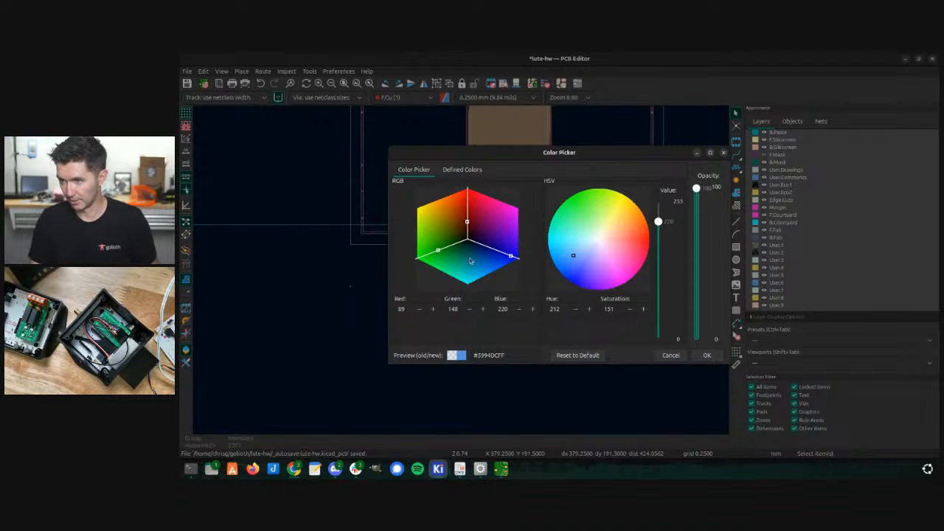
left_click(701, 358)
scroll(558, 317, "up", 2)
scroll(462, 269, "down", 4)
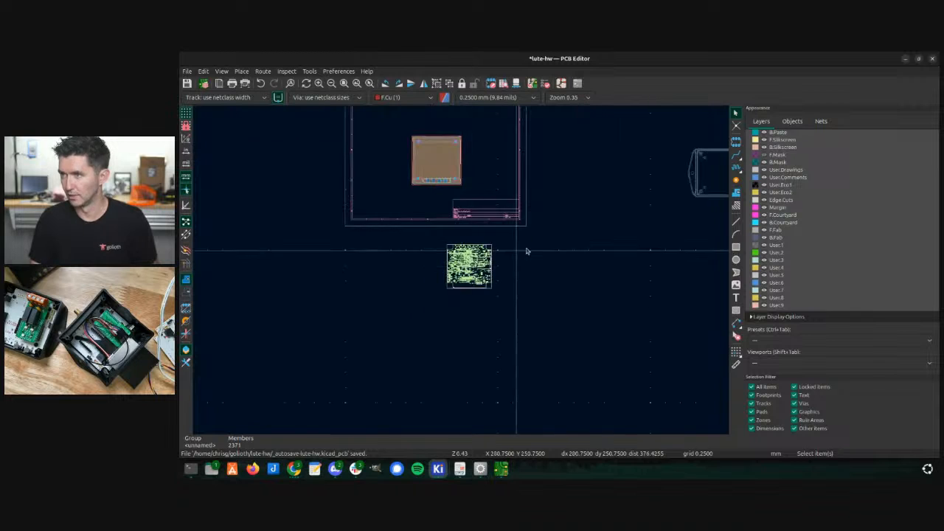
- Move the enclosure group next to the elixir graphics and change the User.1 layer's display colour to magenta
left_click_drag(710, 159, 636, 209)
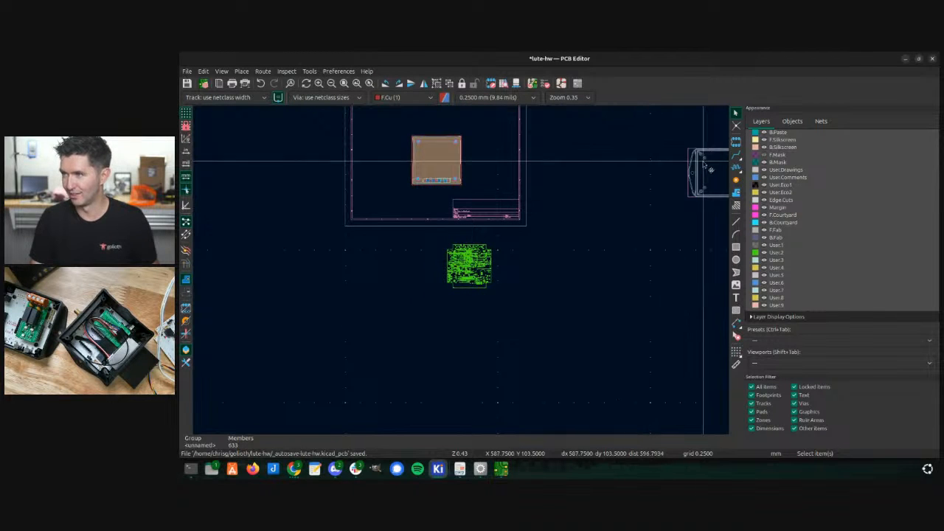
left_click_drag(711, 170, 578, 268)
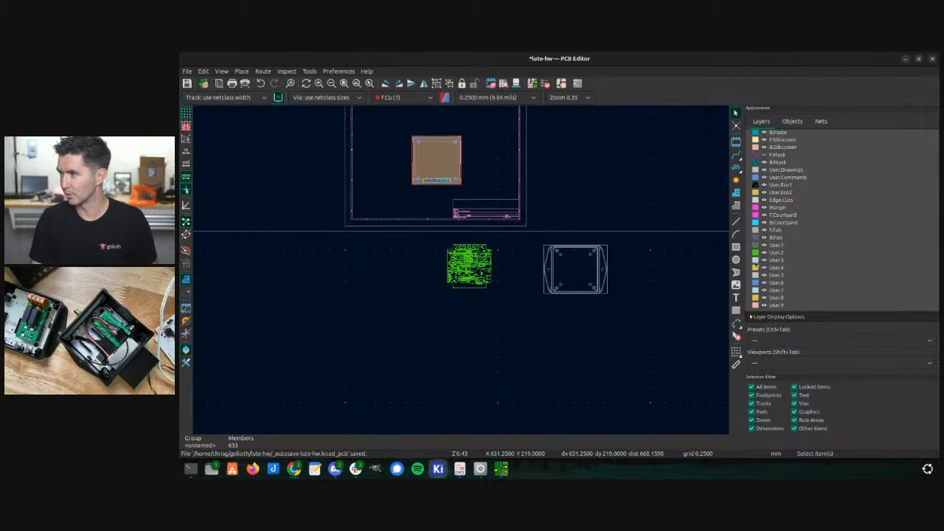
double_click(755, 246)
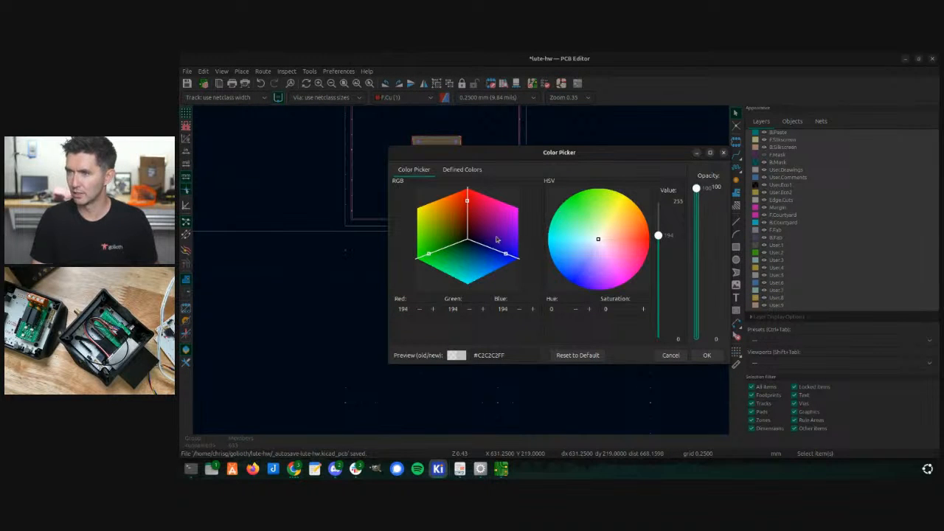
left_click(699, 353)
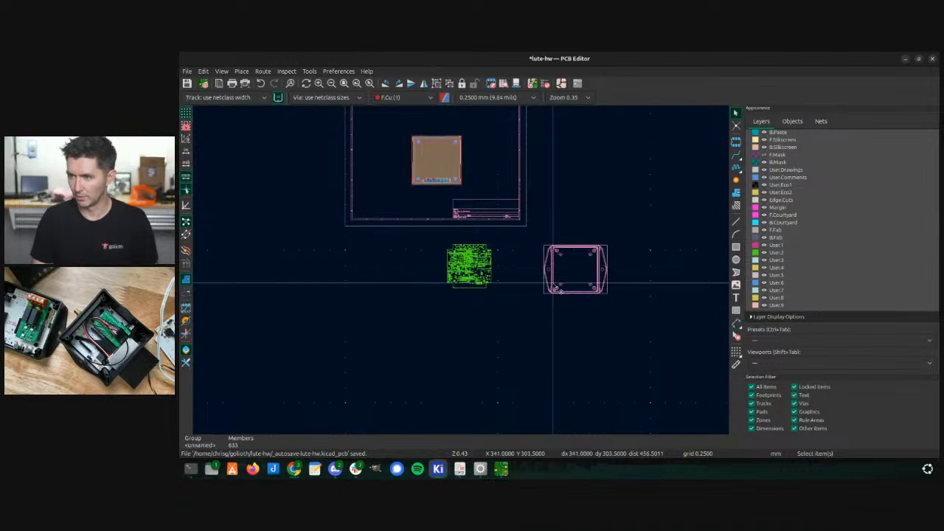
- Move the enclosure group onto the lute board, aligning its outer corner bosses with the board's mounting holes
key("m")
scroll(388, 159, "up", 3)
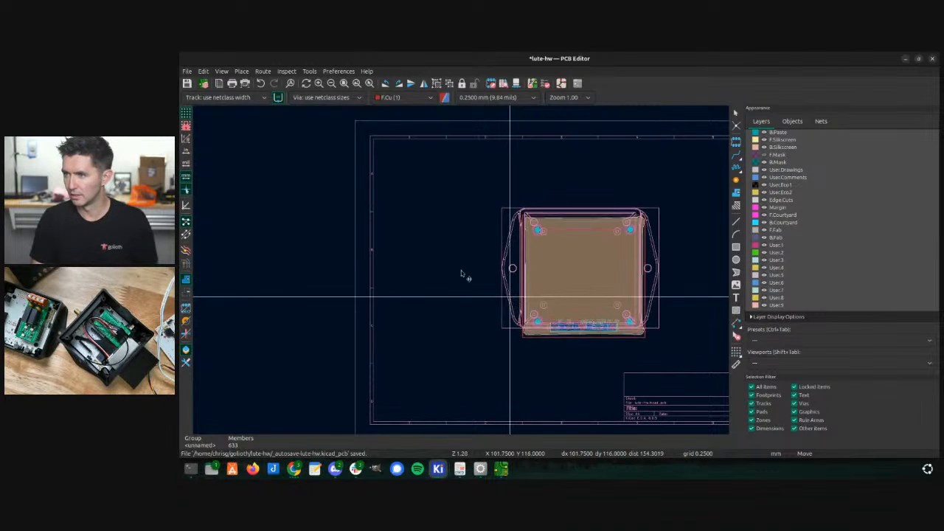
scroll(461, 273, "up", 5)
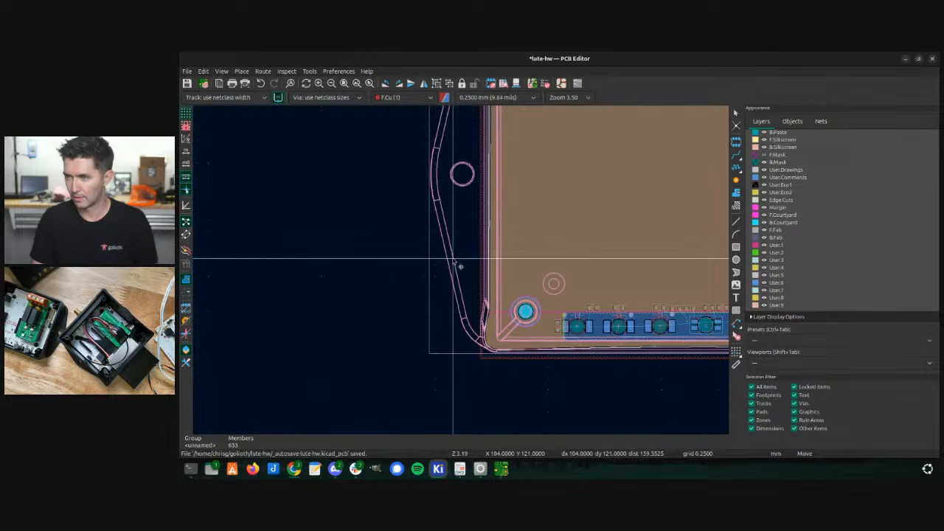
left_click(453, 260)
scroll(459, 268, "down", 3)
scroll(567, 258, "up", 5)
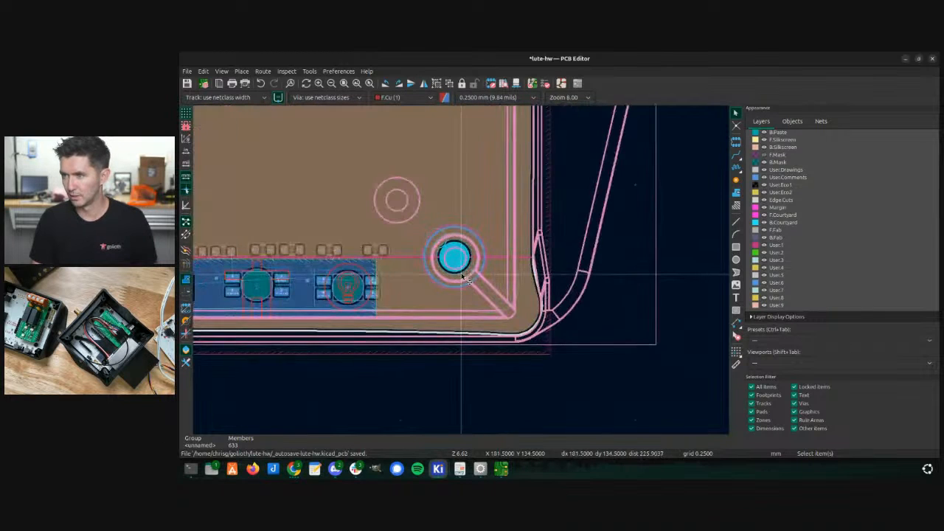
scroll(461, 272, "down", 3)
scroll(468, 276, "down", 4)
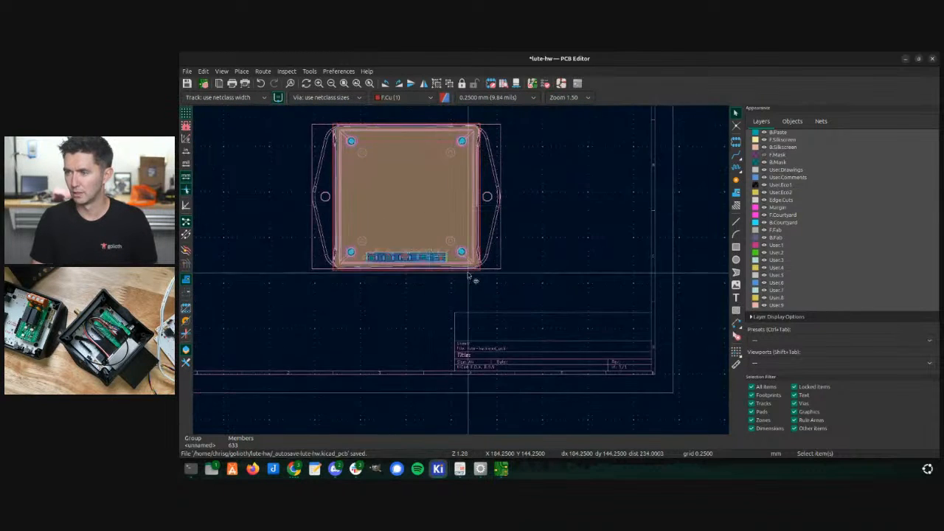
- Move the elixir graphics group onto the lute board, aligning its mounting holes with the enclosure's inner standoff circles
scroll(472, 274, "down", 3)
left_click(478, 376)
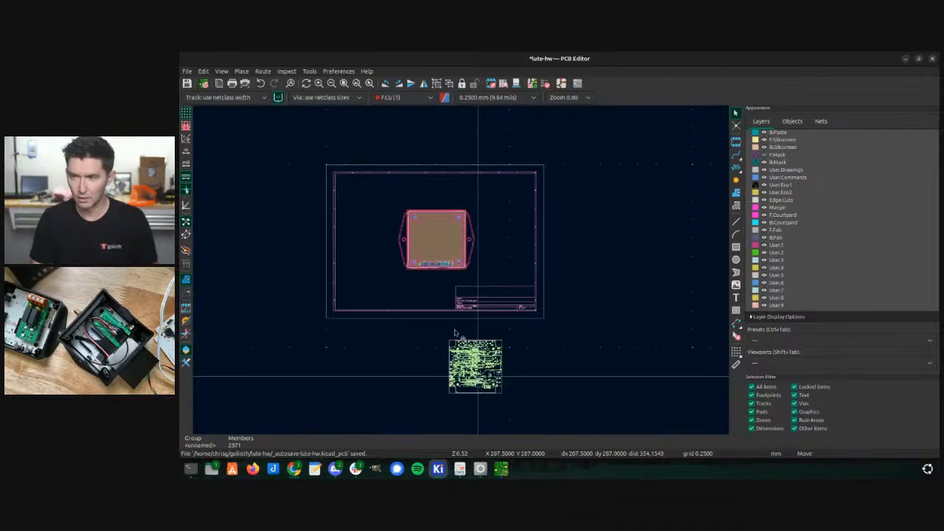
scroll(439, 247, "up", 5)
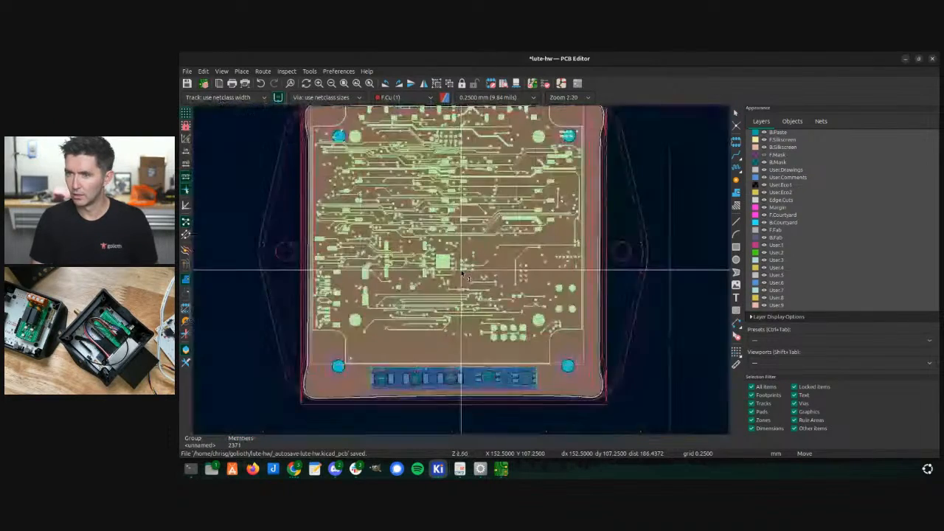
scroll(464, 275, "up", 5)
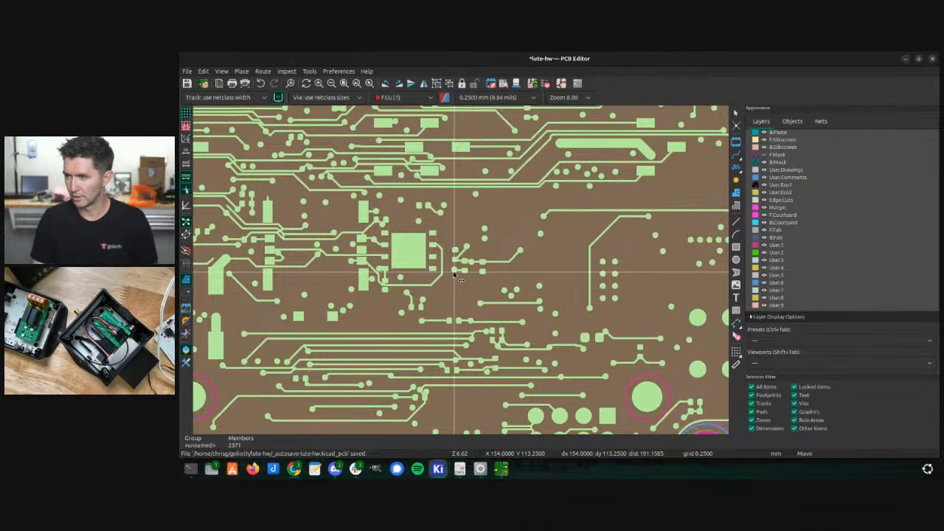
left_click(453, 274)
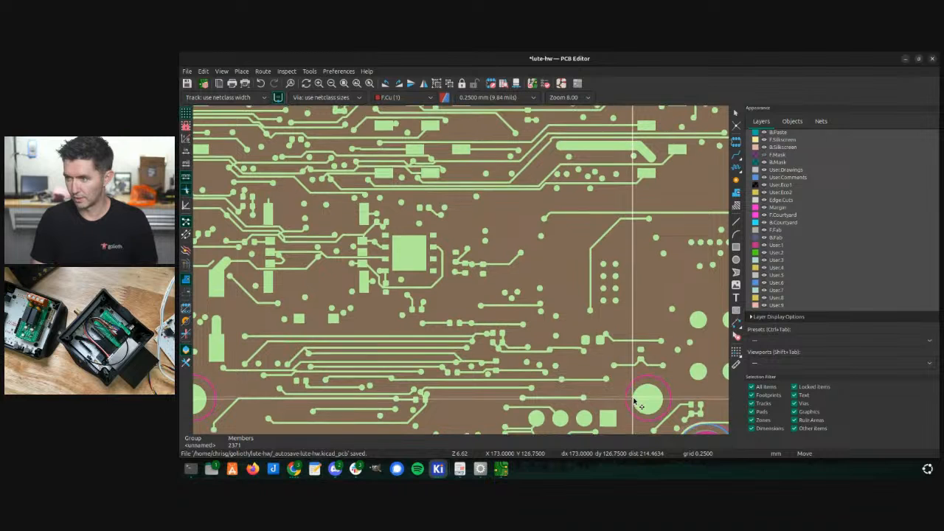
- Set the grid to 0.1000 mm and nudge the elixir group to centre its lower-right hole in the enclosure's standoff circle
scroll(617, 402, "down", 6)
right_click(484, 330)
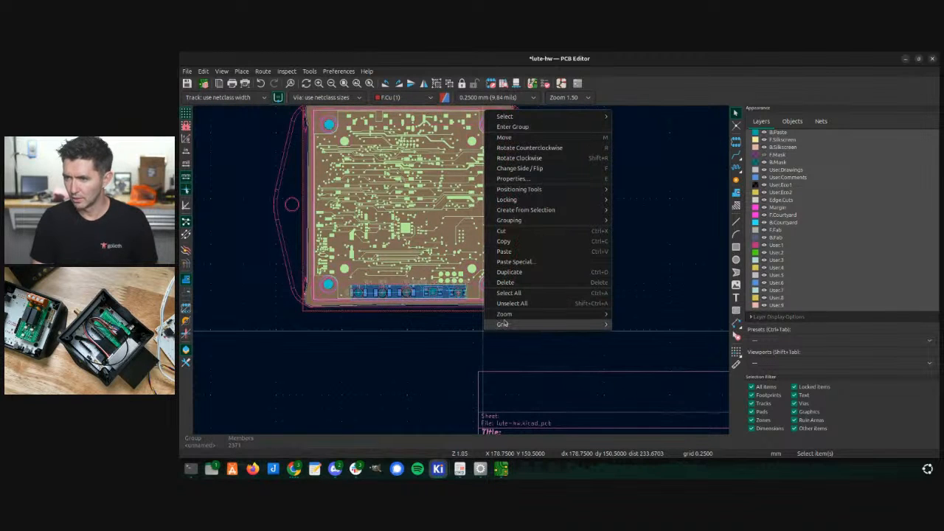
mouse_move(507, 324)
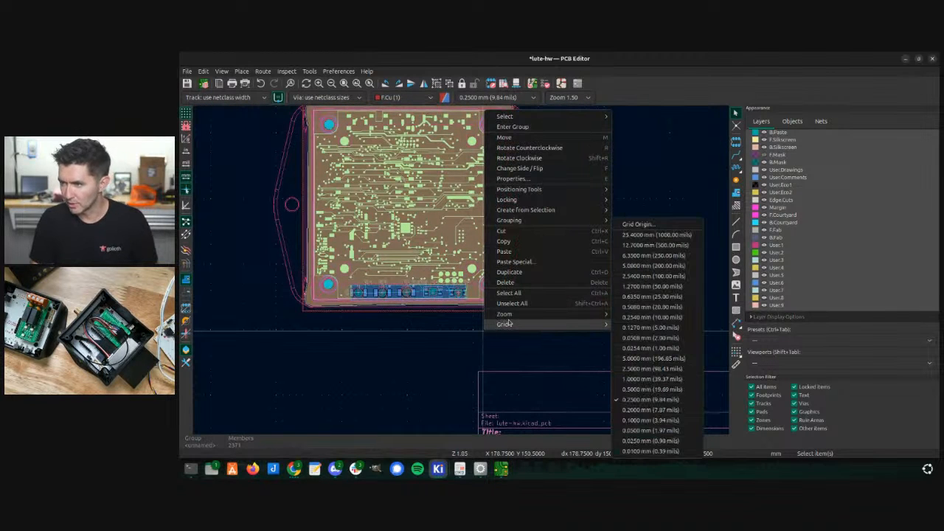
left_click(638, 421)
scroll(461, 267, "up", 10)
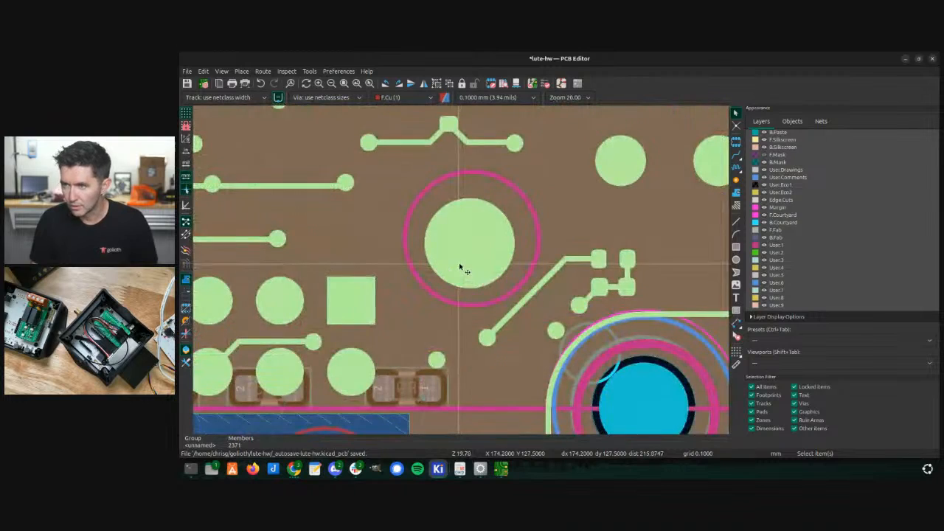
key("m")
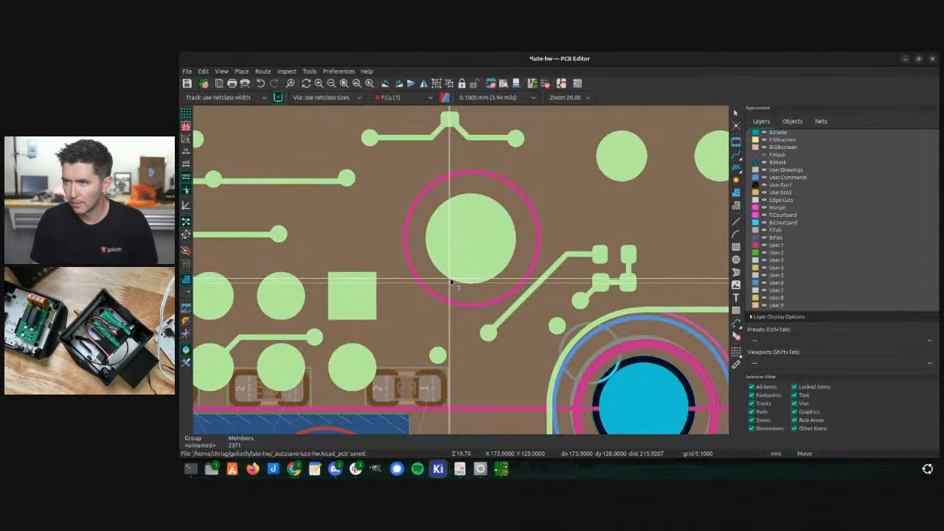
scroll(450, 278, "down", 10)
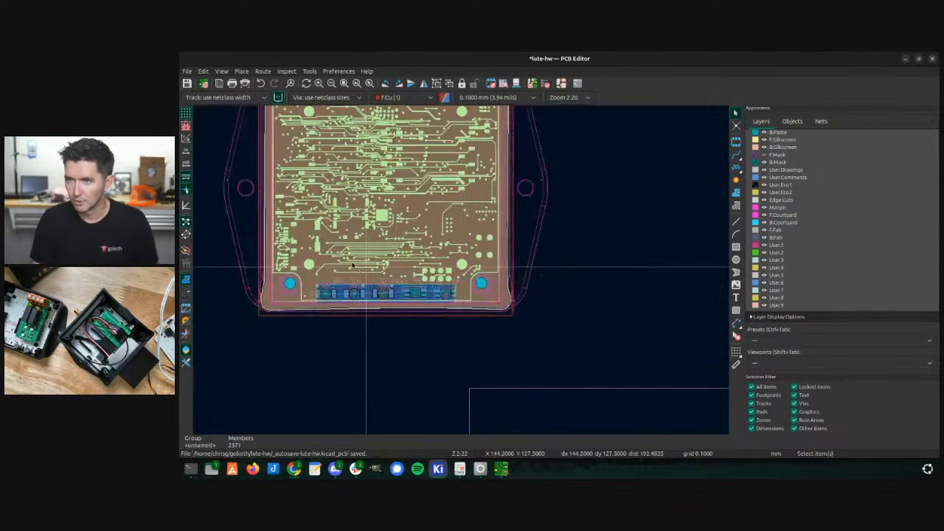
- Fine-tune the elixir group's position so its lower-left hole is centred in the enclosure's standoff circle
scroll(463, 272, "up", 2)
left_click(463, 272)
scroll(383, 269, "up", 8)
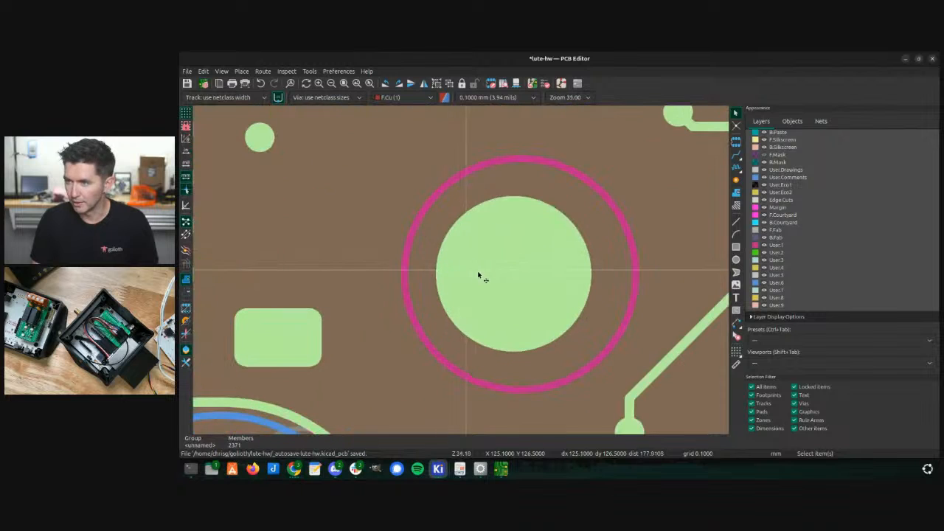
key("m")
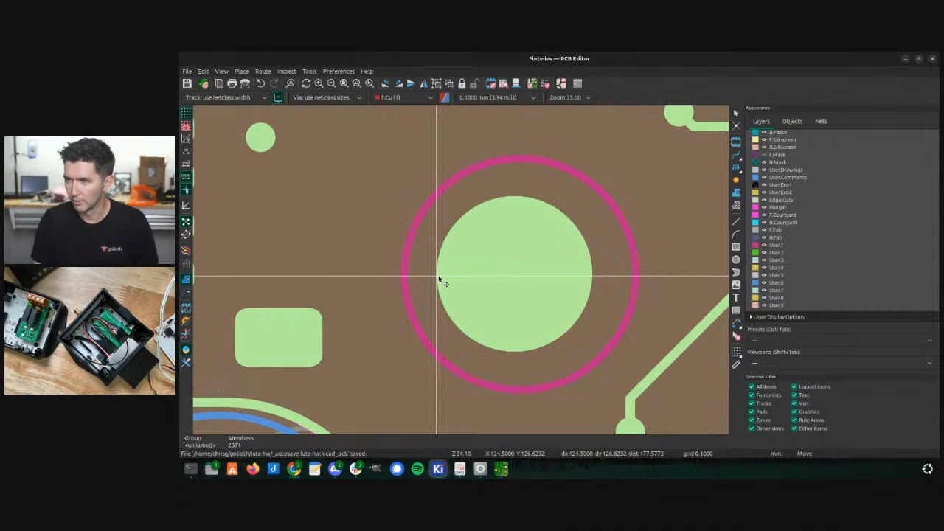
left_click(448, 283)
scroll(463, 273, "down", 6)
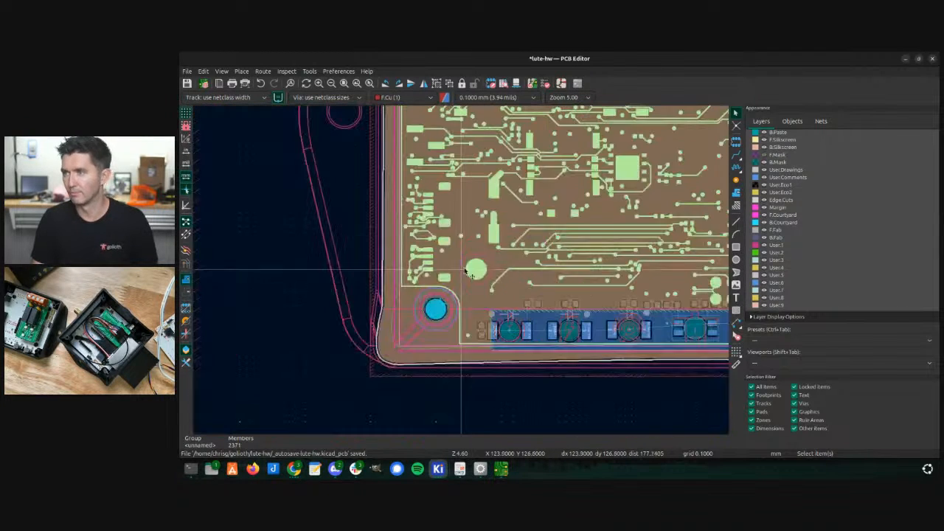
scroll(487, 258, "down", 1)
scroll(458, 280, "up", 3)
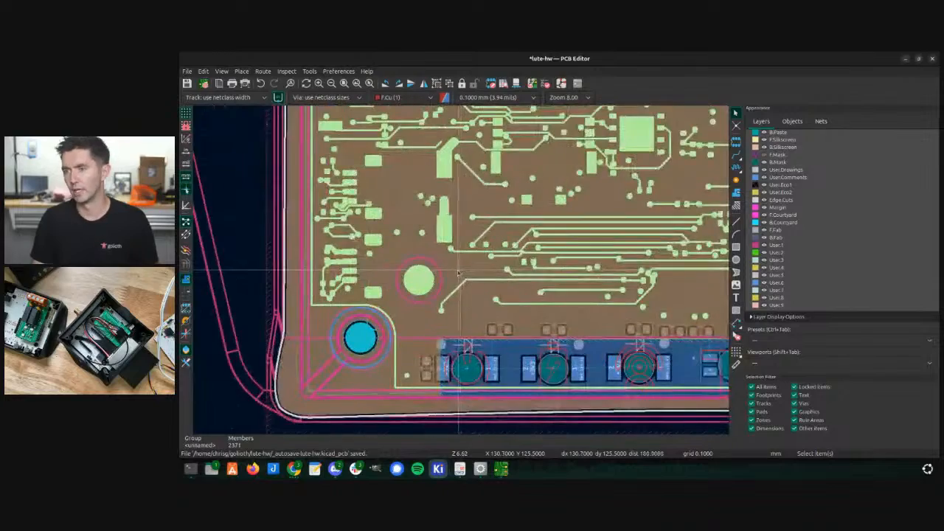
scroll(462, 274, "down", 5)
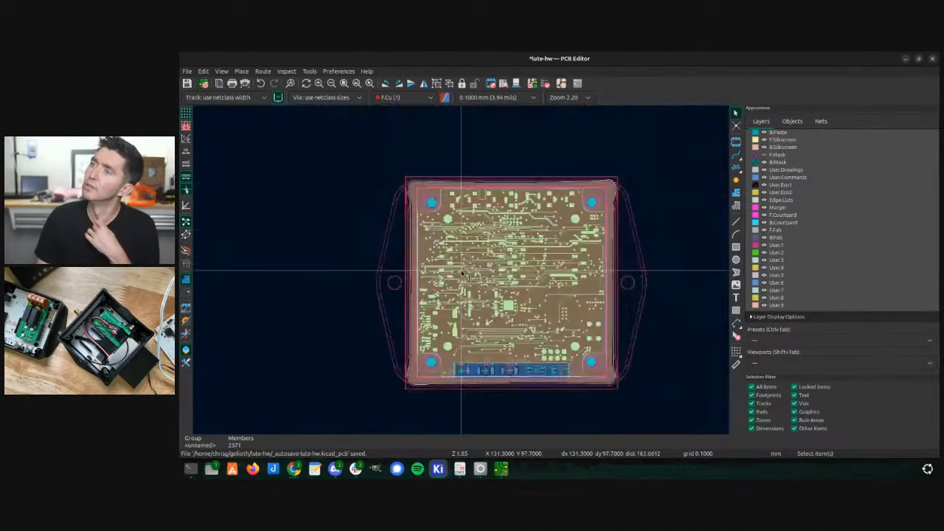
- Nudge the elixir group slightly down so its upper-left hole is centred in the enclosure's standoff circle
scroll(459, 273, "up", 3)
scroll(458, 273, "up", 8)
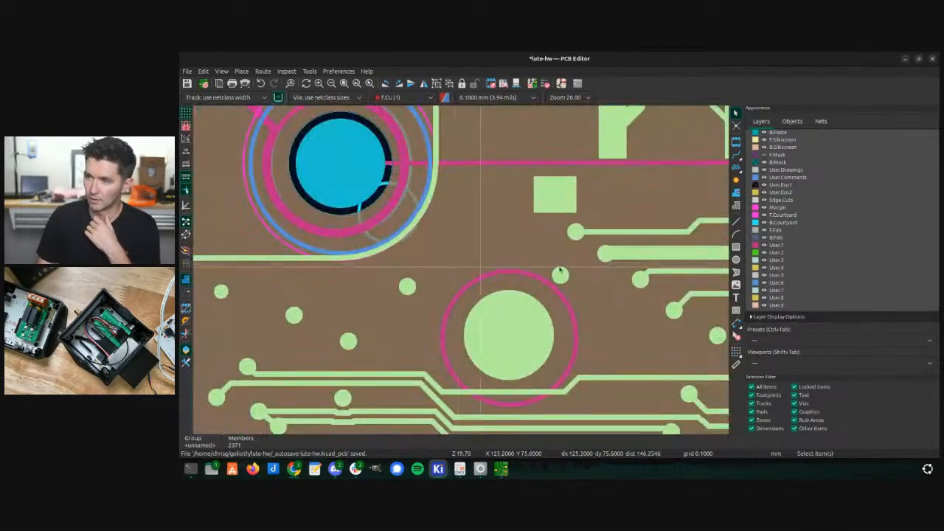
scroll(464, 280, "down", 3)
scroll(466, 261, "up", 3)
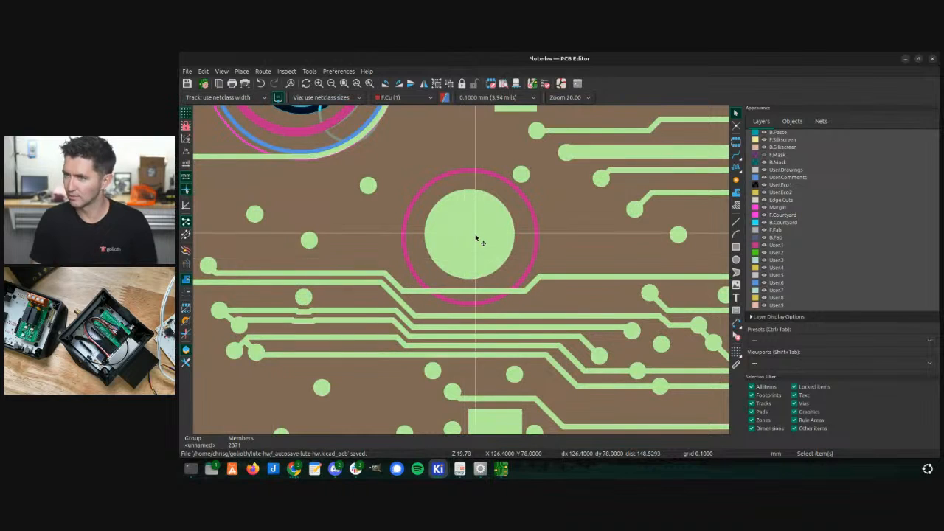
key("m")
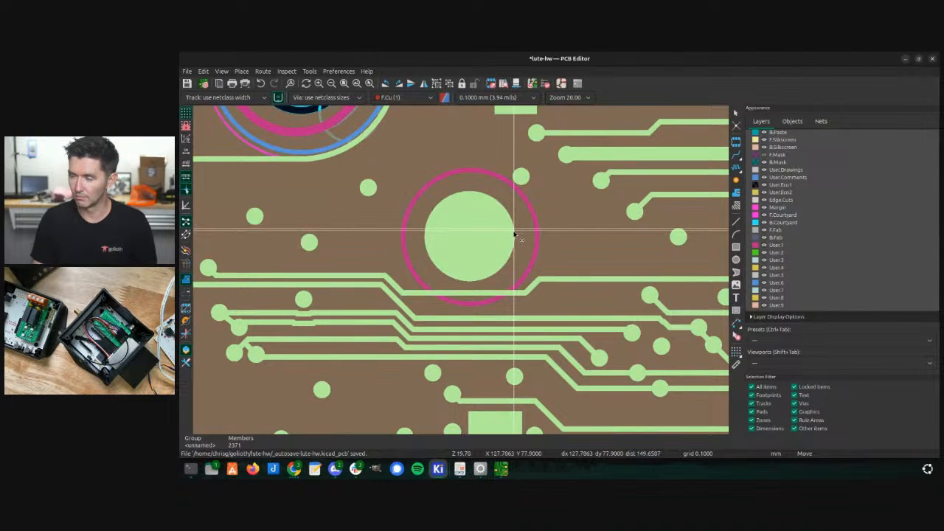
left_click(514, 234)
scroll(487, 241, "down", 2)
scroll(462, 273, "up", 4)
scroll(461, 273, "down", 8)
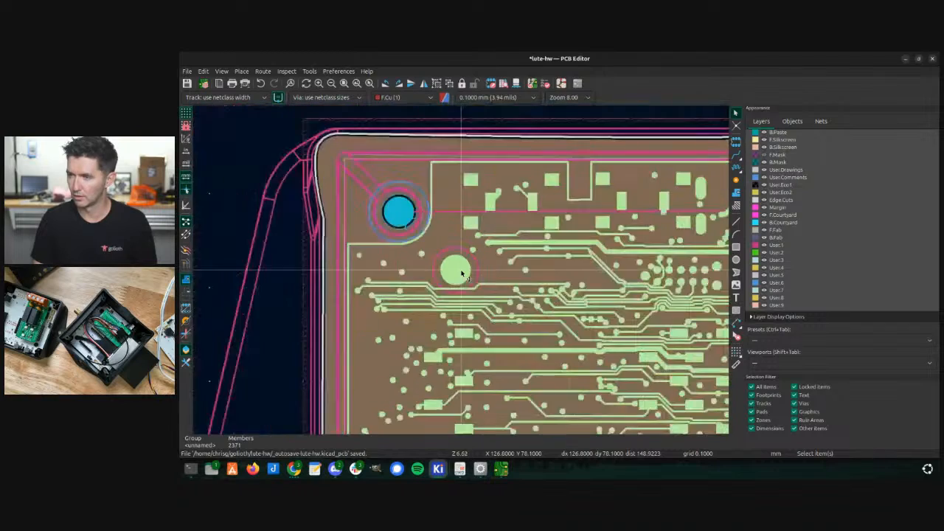
- Adjust the elixir group at its upper-right hole and compare the lower-right hole with the enclosure's standoff circle
scroll(460, 274, "down", 3)
scroll(463, 269, "up", 5)
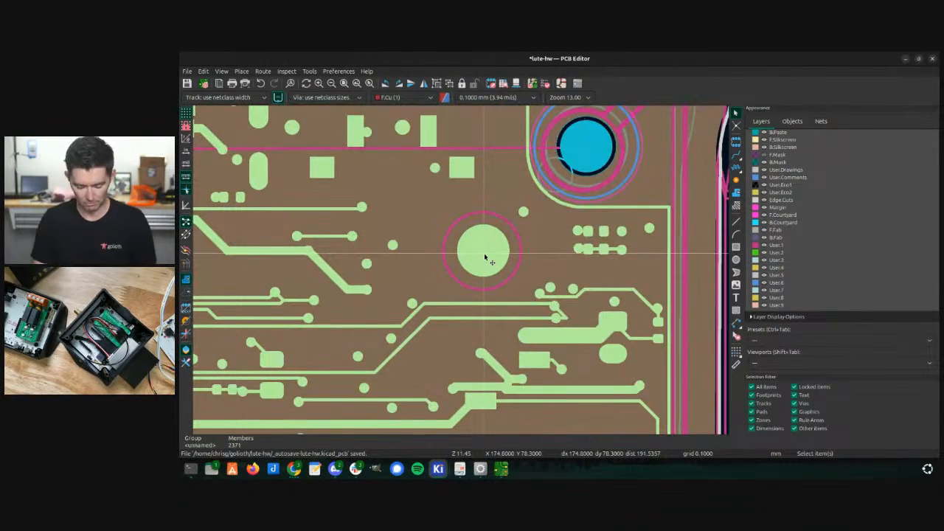
key("m")
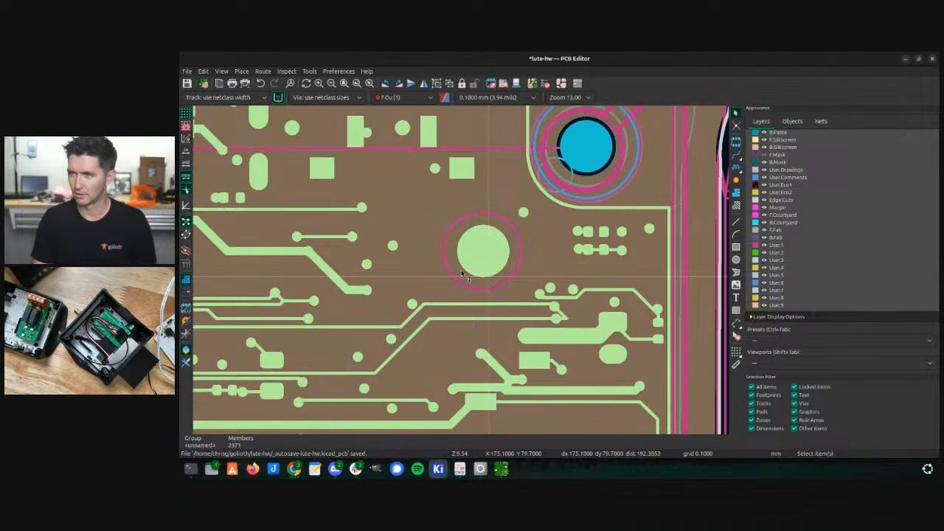
scroll(463, 273, "down", 8)
scroll(465, 351, "up", 5)
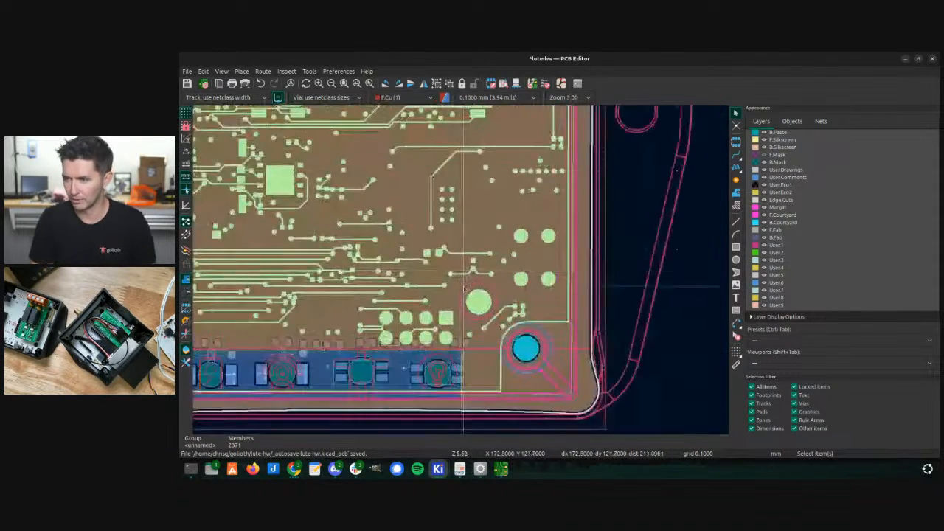
scroll(466, 290, "up", 5)
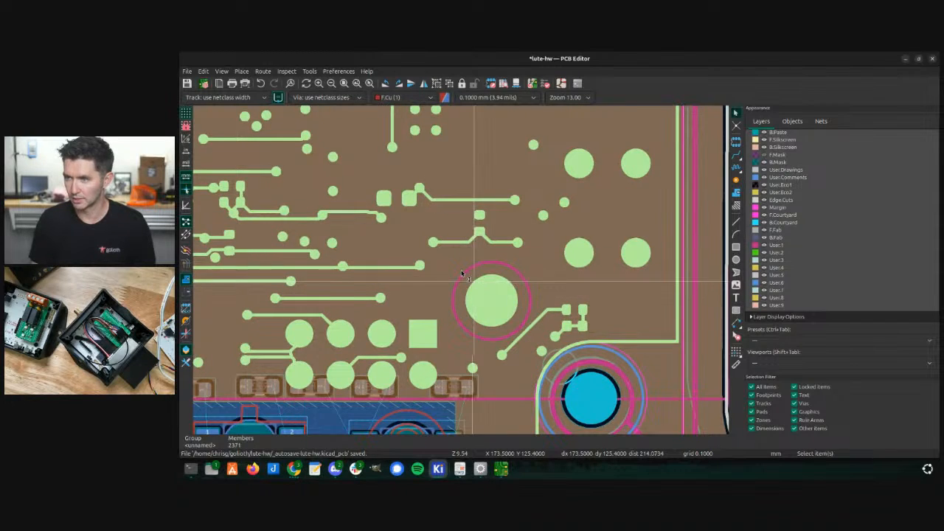
scroll(474, 282, "down", 8)
- Nudge the elixir group down by one 0.1 mm grid step, using its upper-left hole as the reference
scroll(480, 240, "up", 3)
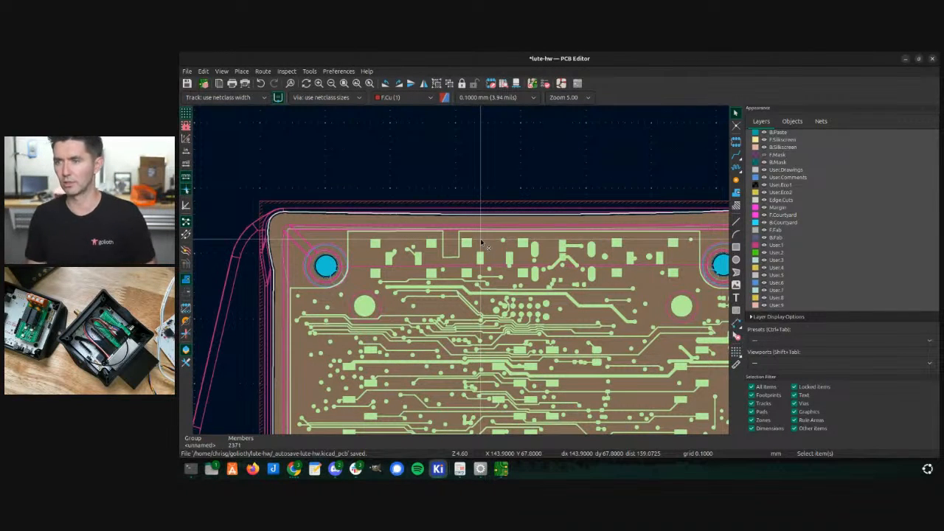
scroll(462, 272, "up", 2)
scroll(462, 273, "down", 4)
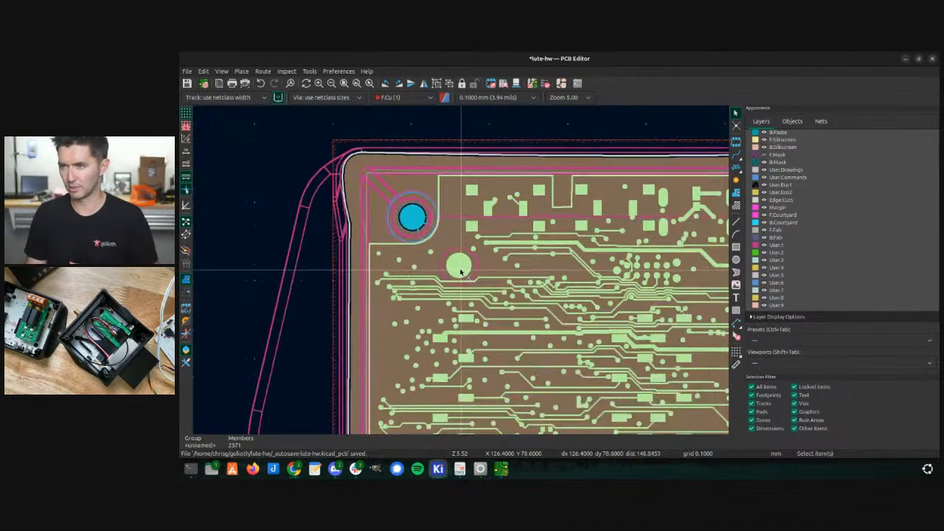
scroll(462, 275, "up", 1)
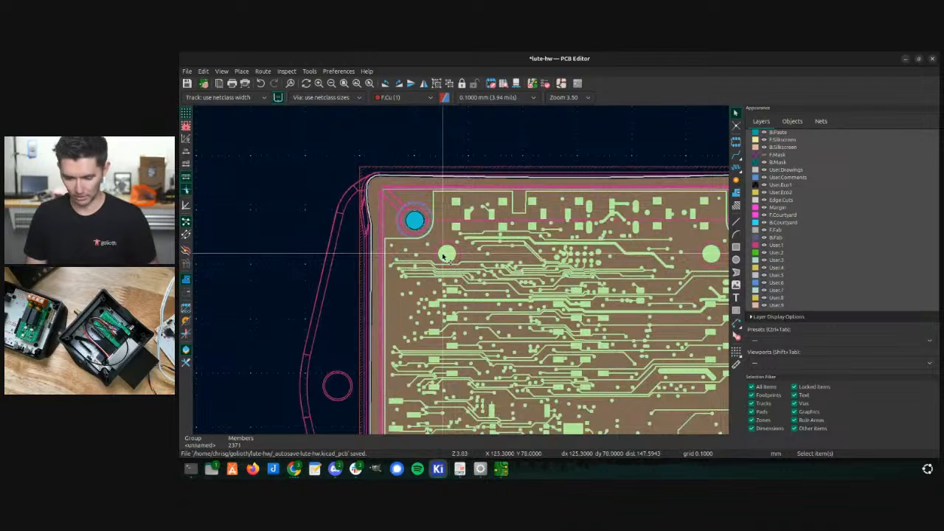
key("m")
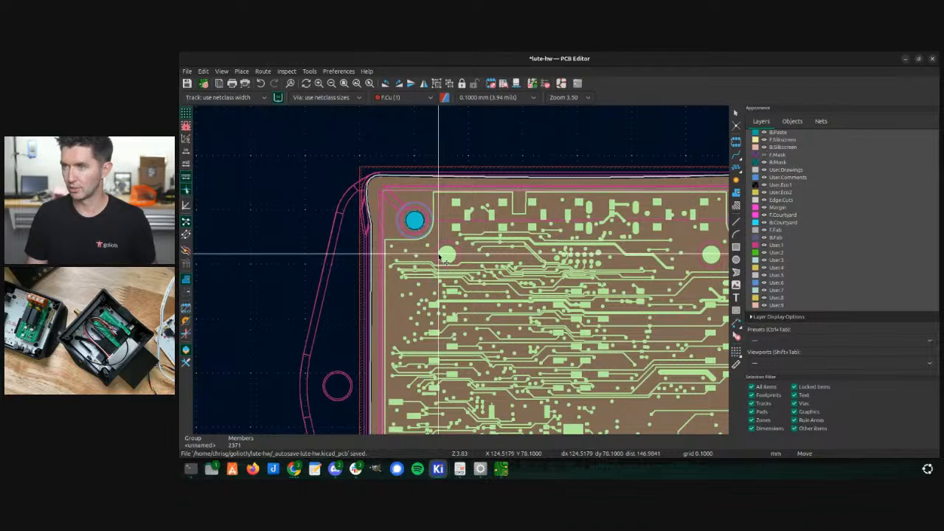
left_click(440, 258)
scroll(460, 270, "down", 4)
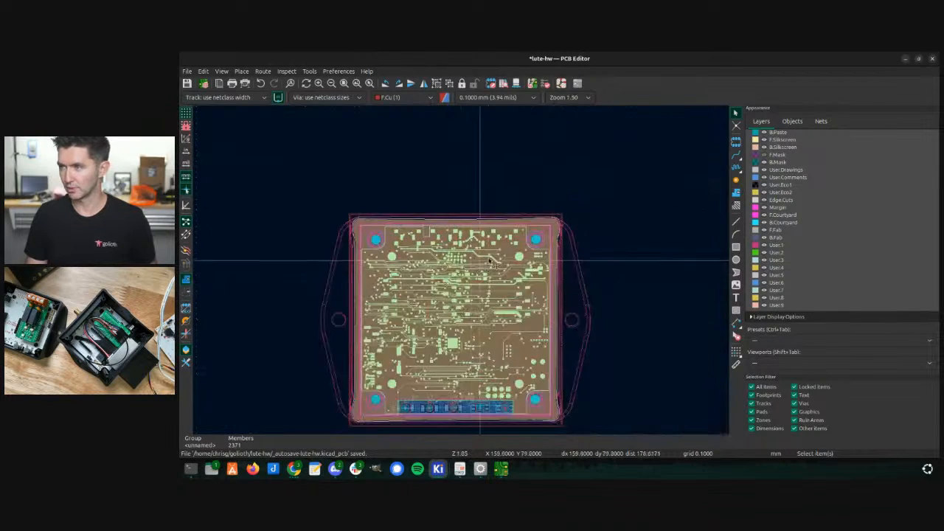
- Compare the elixir group's upper-right, lower-left and lower-right holes with the enclosure's standoff circles
scroll(464, 272, "up", 4)
scroll(463, 272, "up", 4)
scroll(559, 237, "down", 3)
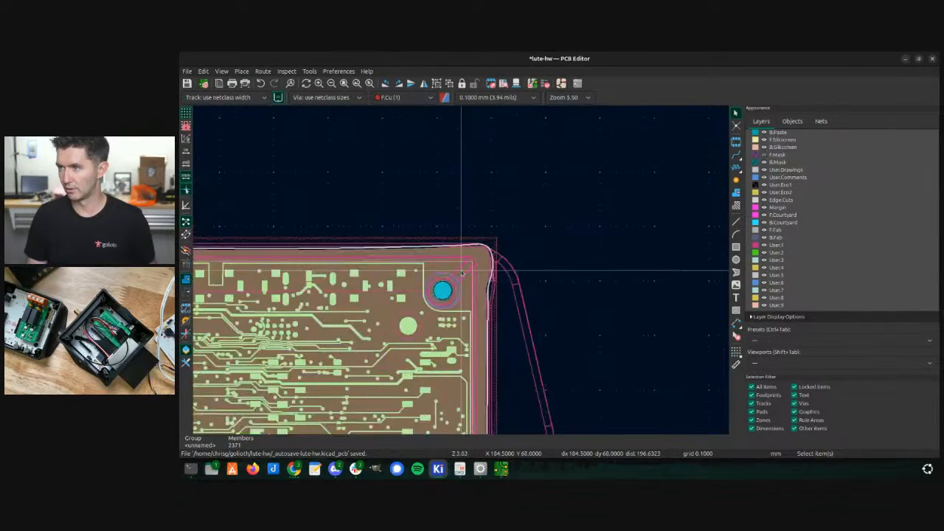
scroll(415, 373, "down", 2)
middle_click_drag(382, 317, 484, 173)
scroll(405, 289, "up", 4)
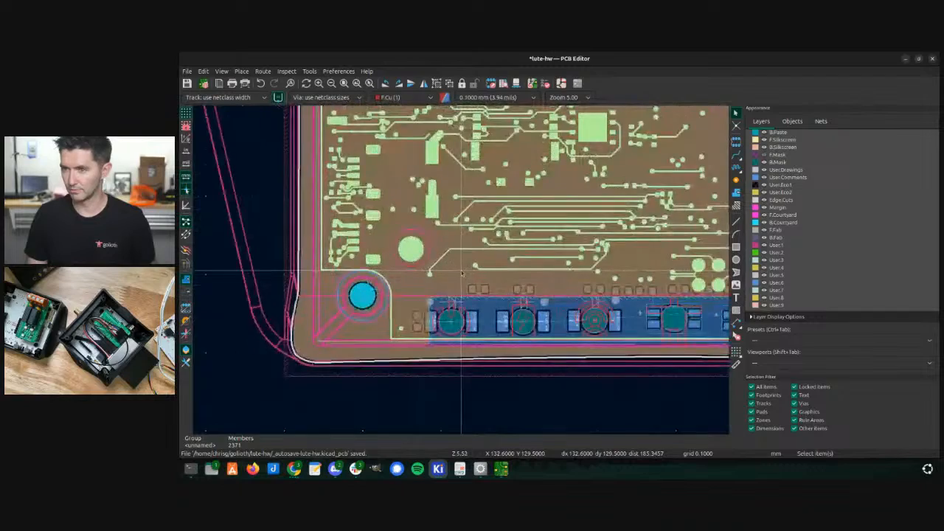
scroll(461, 270, "down", 1)
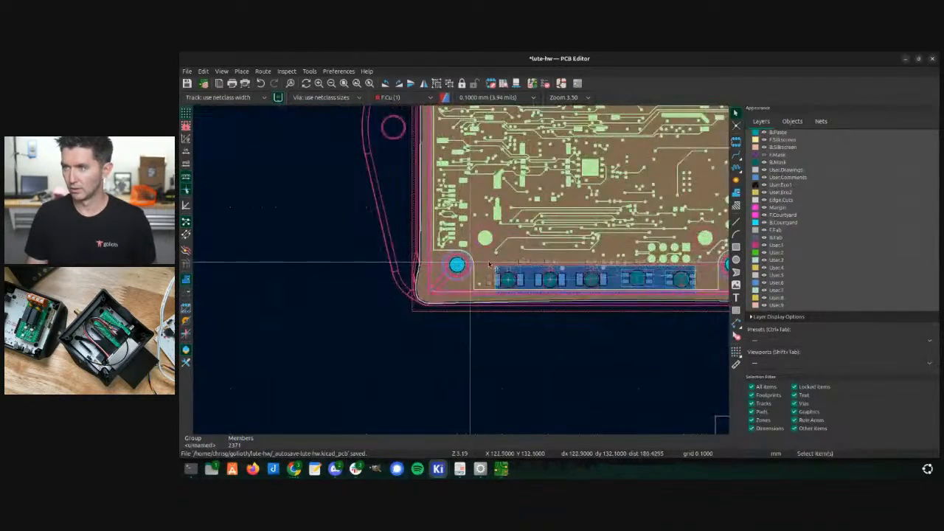
scroll(699, 267, "up", 2)
scroll(465, 269, "up", 1)
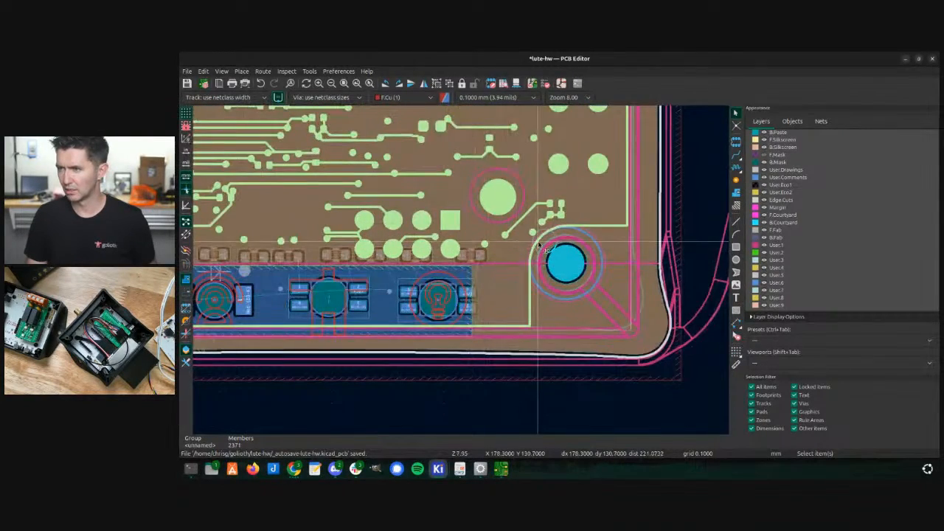
left_click(565, 264)
key("m")
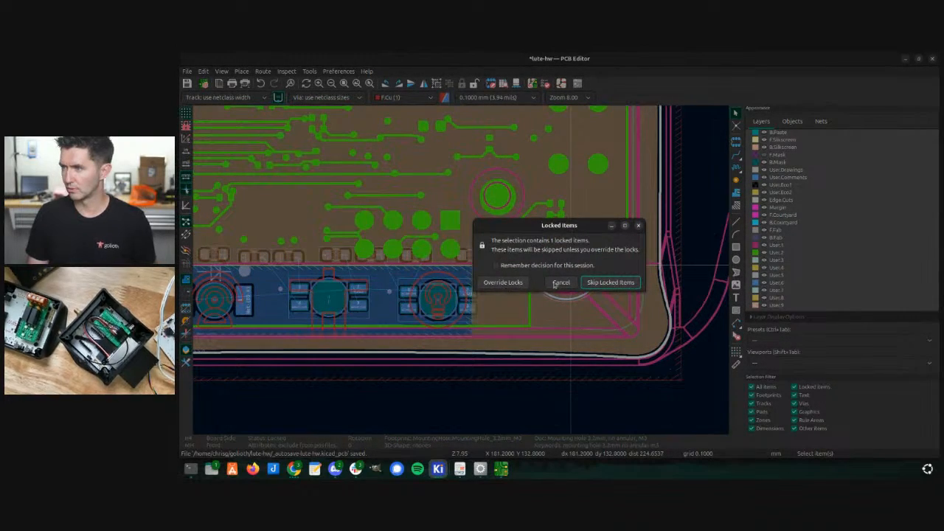
left_click(503, 284)
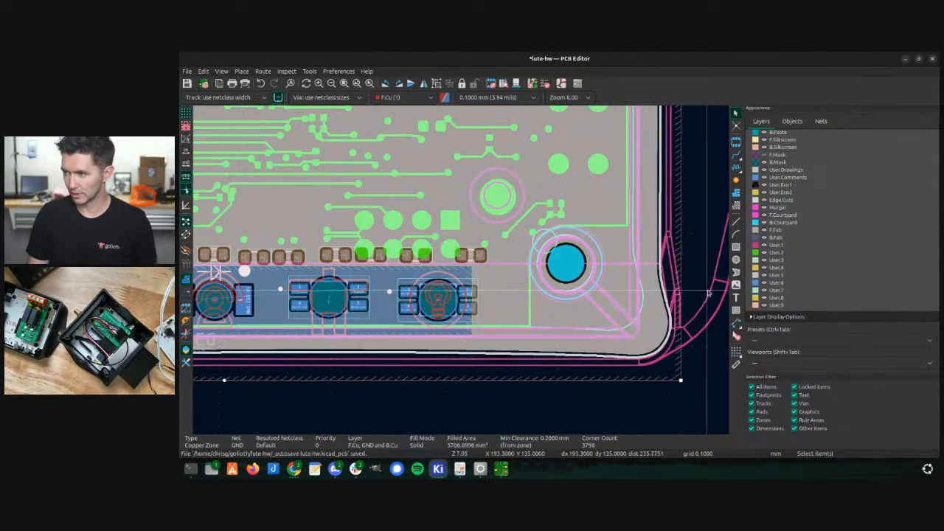
key("Escape")
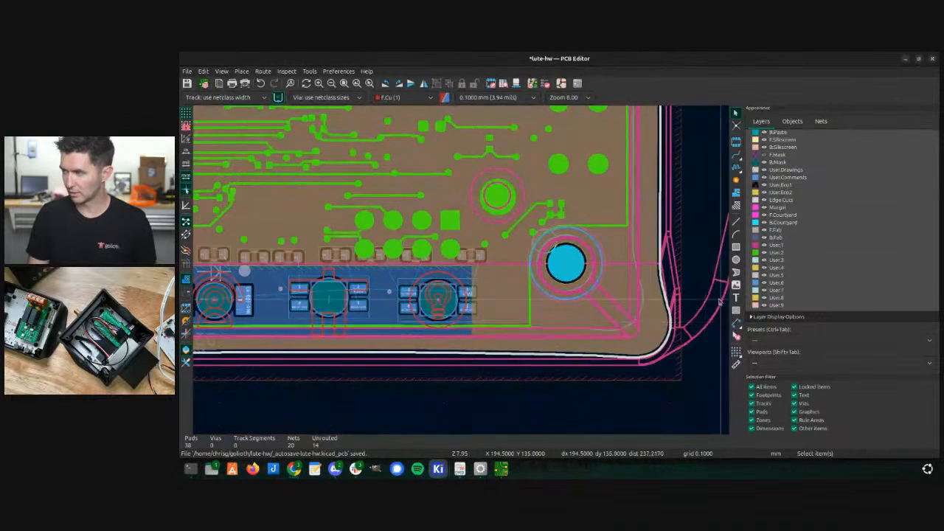
- Hide the User.2 layer containing the elixir board graphics
scroll(705, 321, "down", 2)
scroll(461, 271, "up", 3)
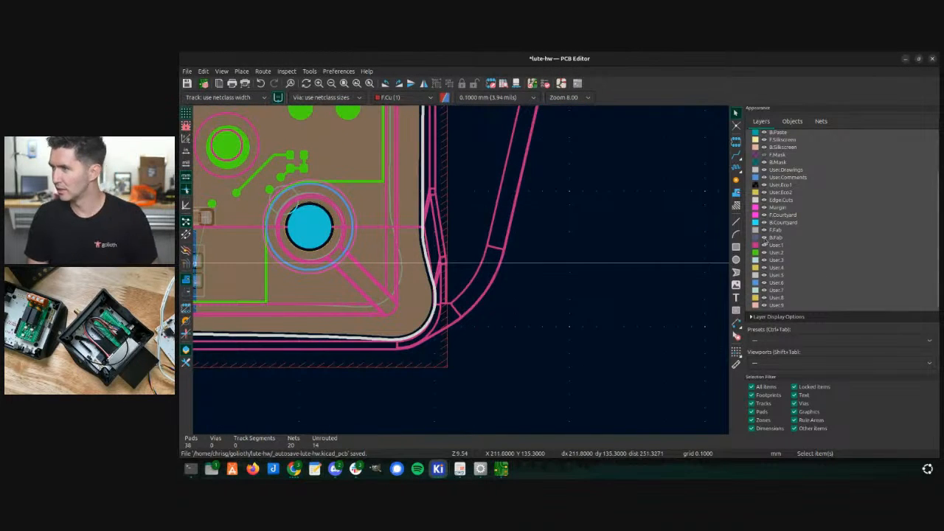
scroll(474, 268, "down", 3)
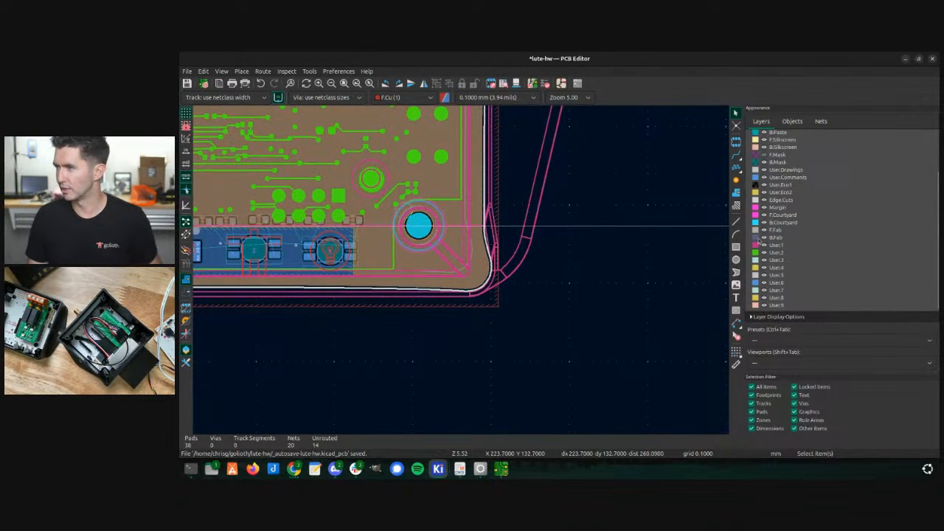
left_click(764, 254)
scroll(404, 214, "up", 1)
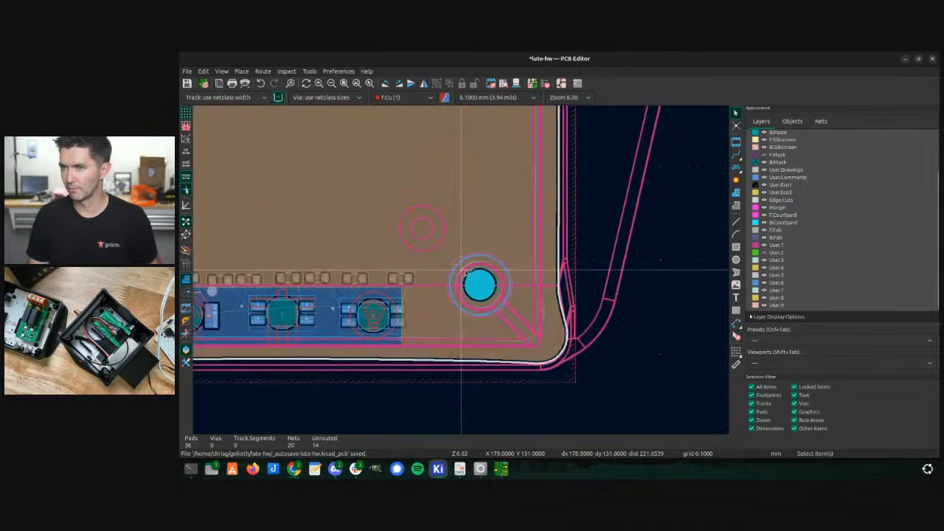
- Move the enclosure group slightly up, using the inner lower-right standoff circle as the reference
left_click(438, 229)
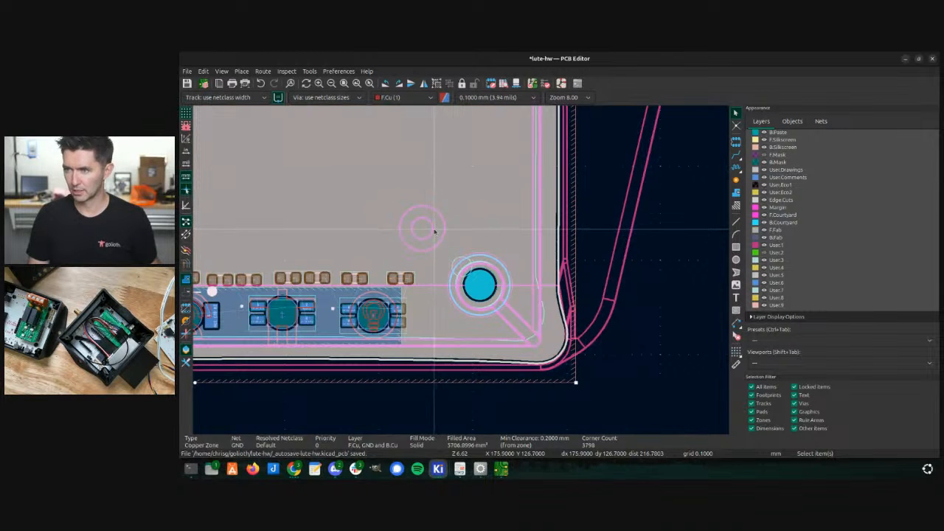
left_click(436, 233)
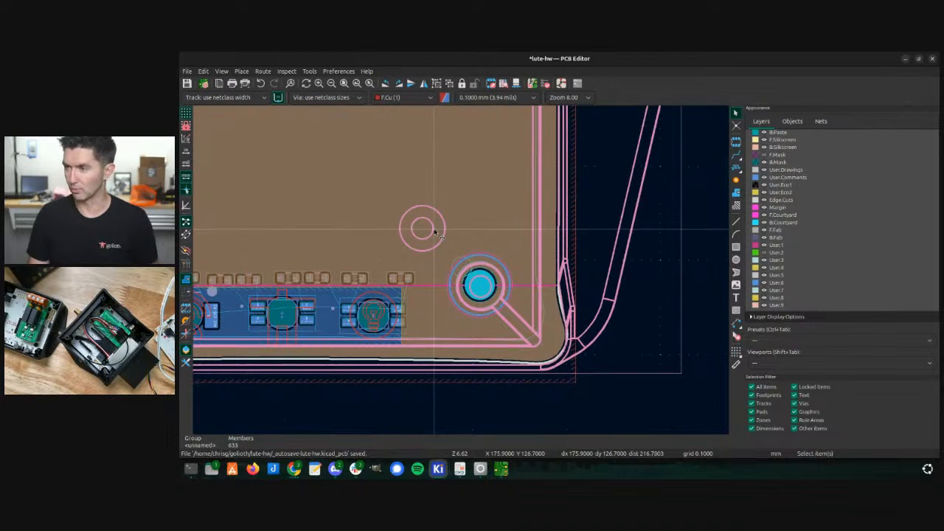
key("m")
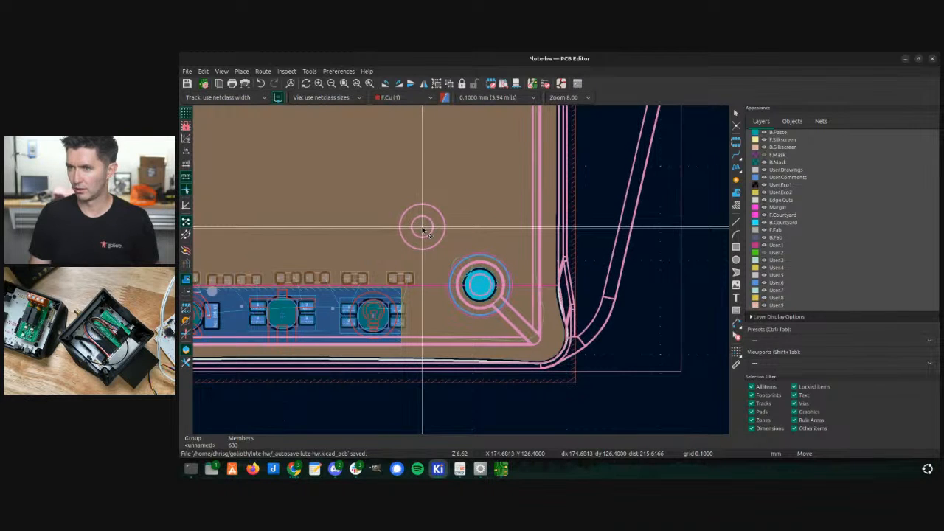
left_click(422, 230)
- Move the enclosure group so its upper-left corner standoff circle is centred on the board's upper-left mounting hole
scroll(422, 230, "down", 3)
scroll(460, 274, "up", 5)
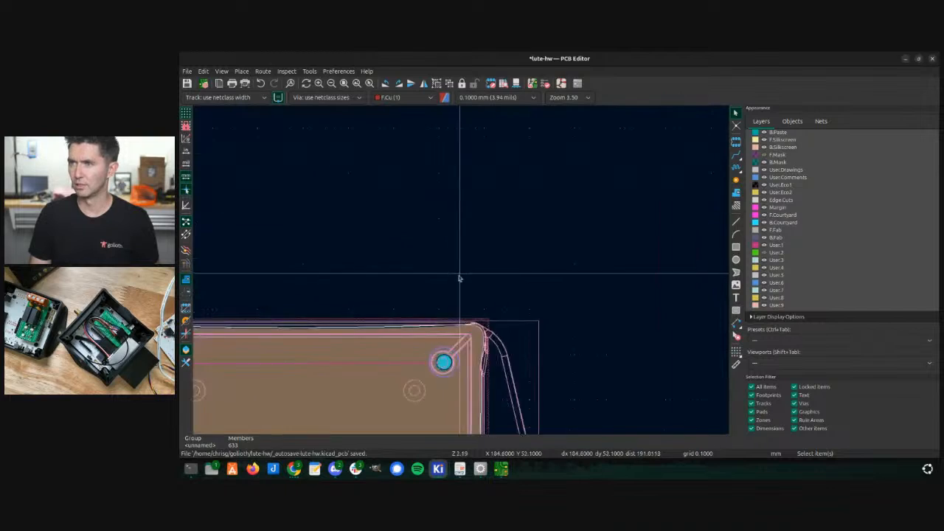
scroll(434, 322, "down", 4)
middle_click_drag(472, 247, 561, 242)
middle_click_drag(325, 252, 583, 221)
scroll(417, 259, "up", 2)
scroll(491, 326, "up", 2)
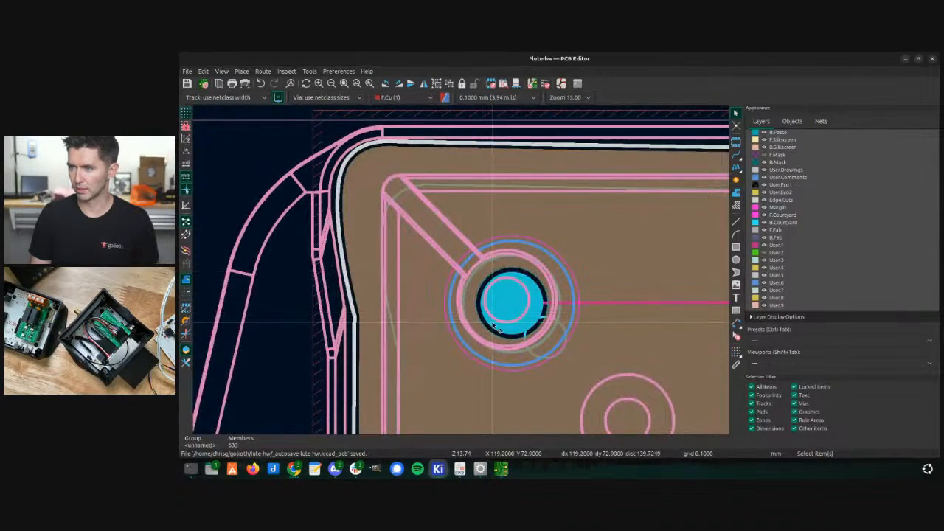
key("m")
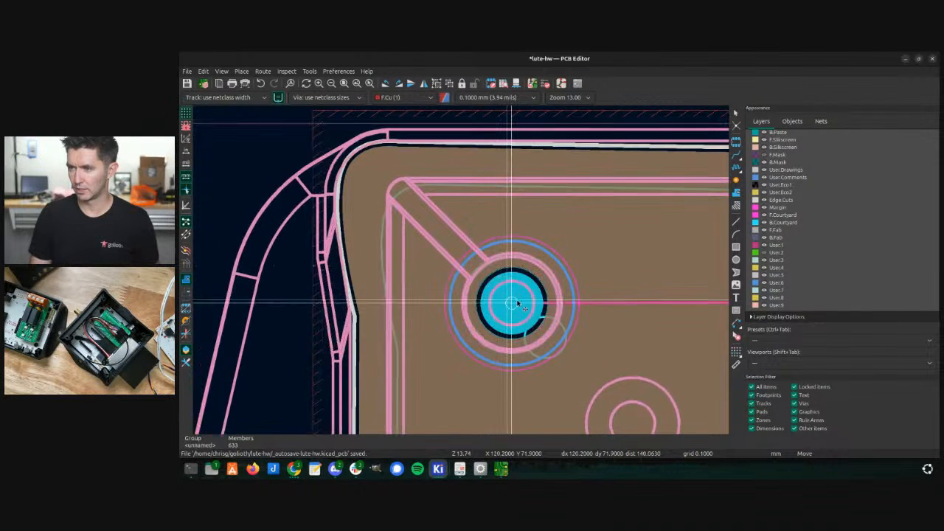
left_click(509, 304)
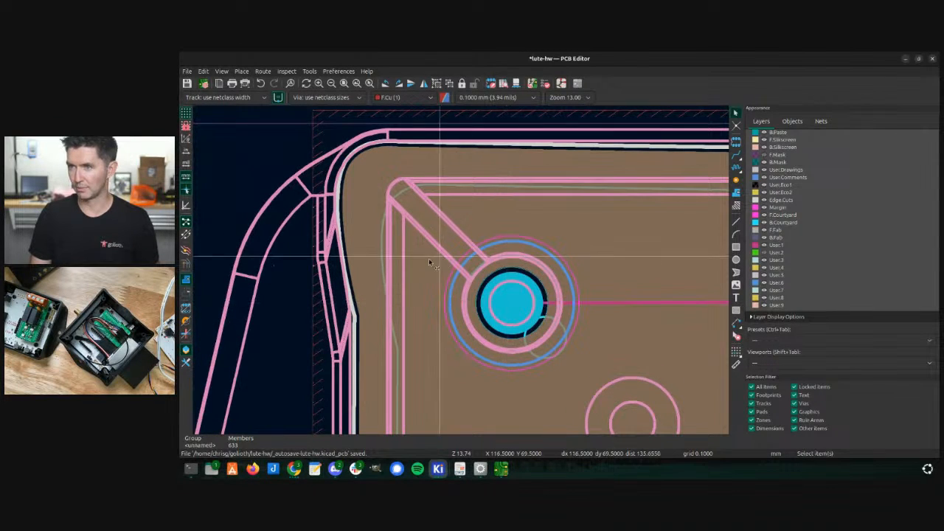
- Examine how the enclosure's lower-left and lower-right corner standoffs line up with the board's mounting holes
scroll(506, 254, "down", 3)
middle_click_drag(569, 359, 456, 177)
scroll(508, 306, "down", 3)
middle_click_drag(455, 326, 439, 172)
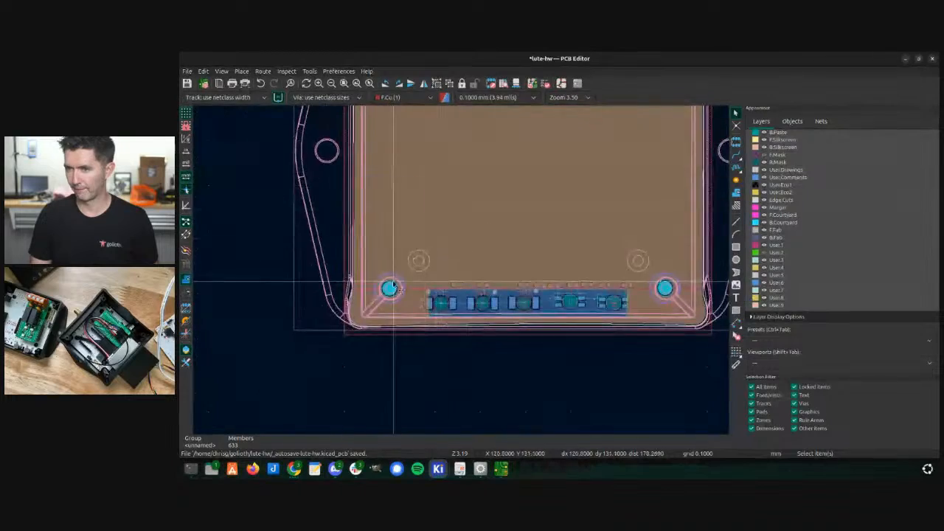
scroll(388, 297, "up", 6)
scroll(460, 244, "up", 1)
scroll(464, 276, "down", 3)
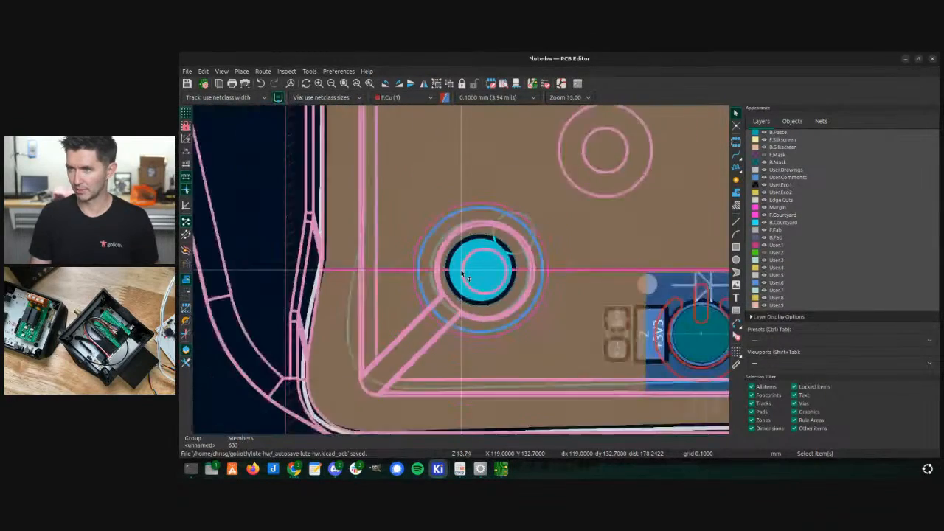
scroll(462, 274, "up", 3)
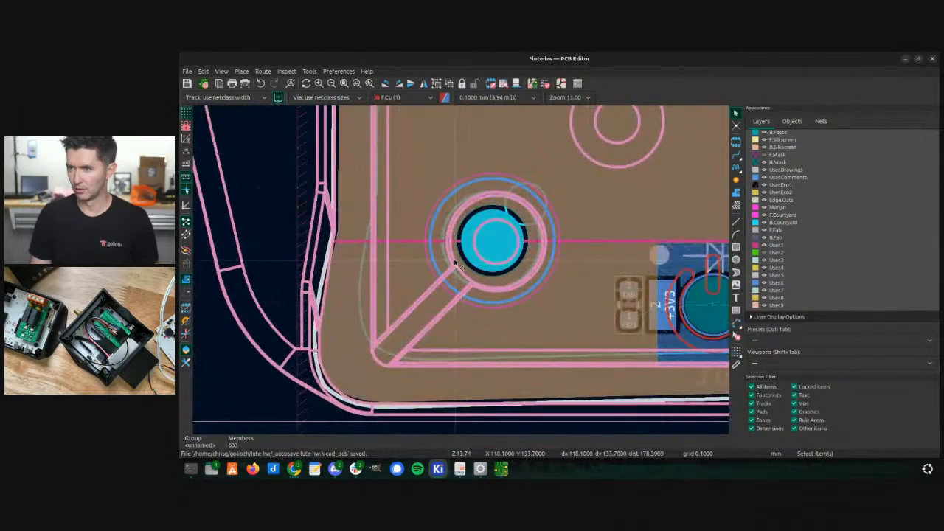
scroll(421, 261, "down", 3)
scroll(418, 284, "up", 3)
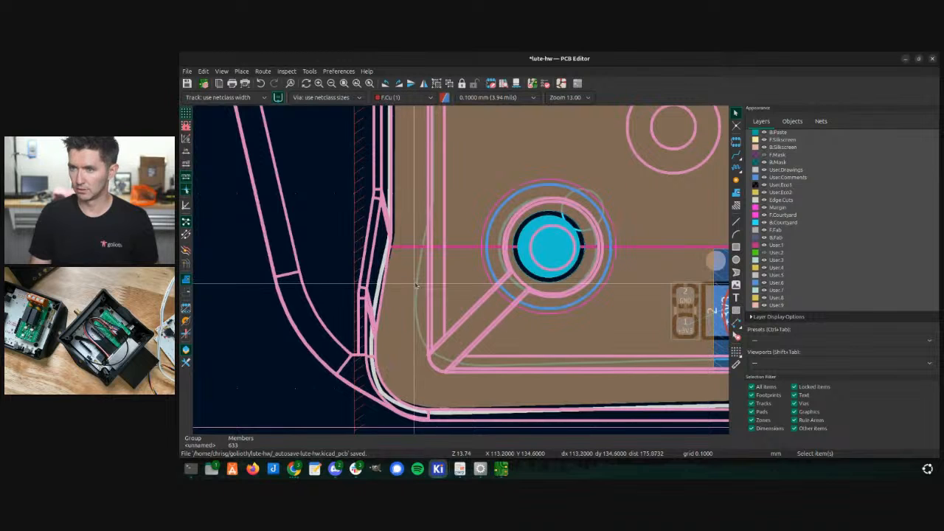
scroll(417, 285, "down", 5)
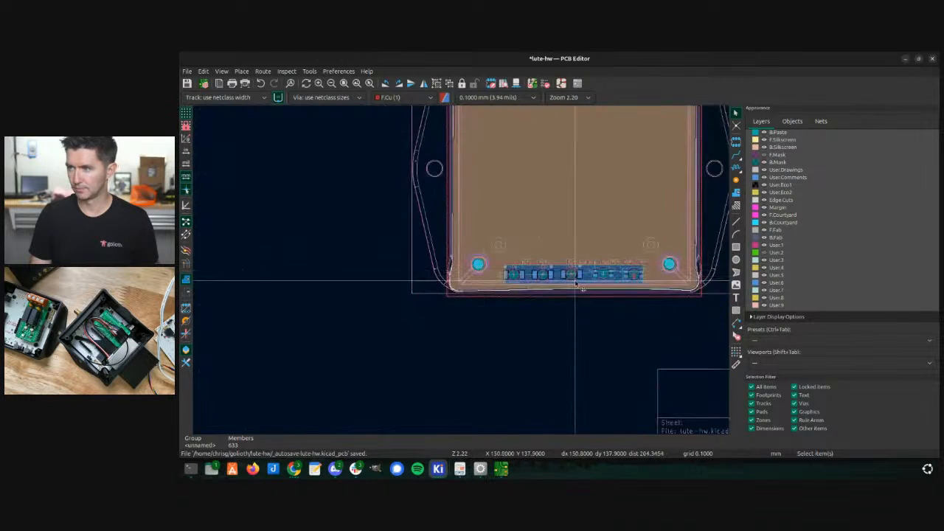
scroll(462, 274, "up", 3)
scroll(463, 274, "up", 5)
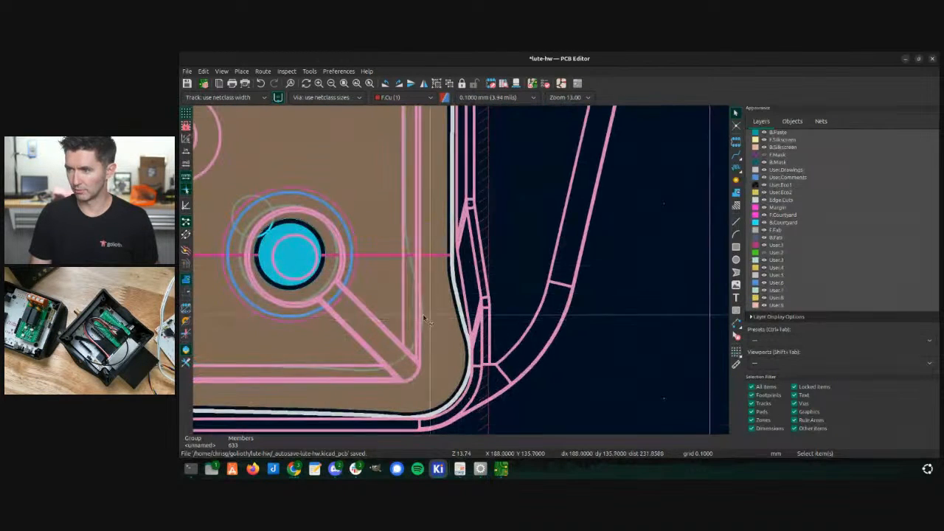
scroll(444, 257, "down", 2)
scroll(446, 280, "up", 6)
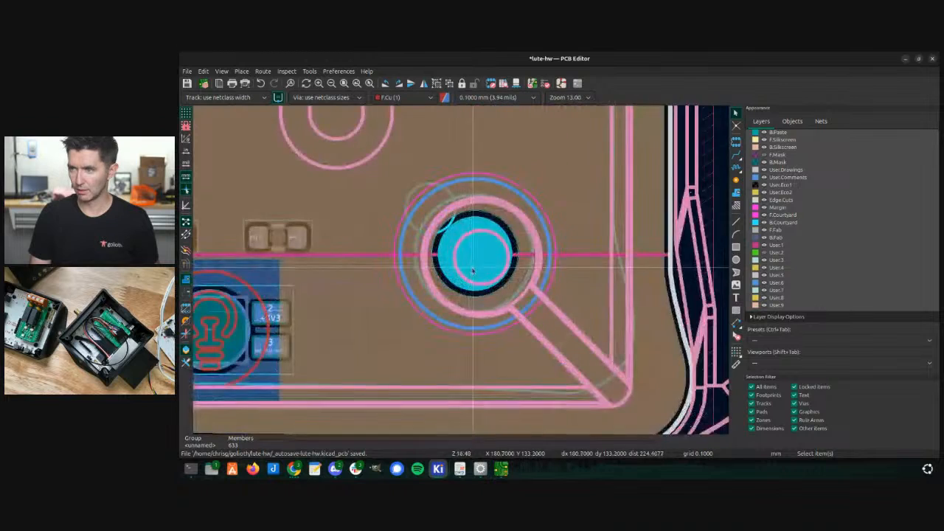
- Shift the enclosure group slightly up and left so its lower-right corner standoff is centred on the mounting hole
left_click(618, 249)
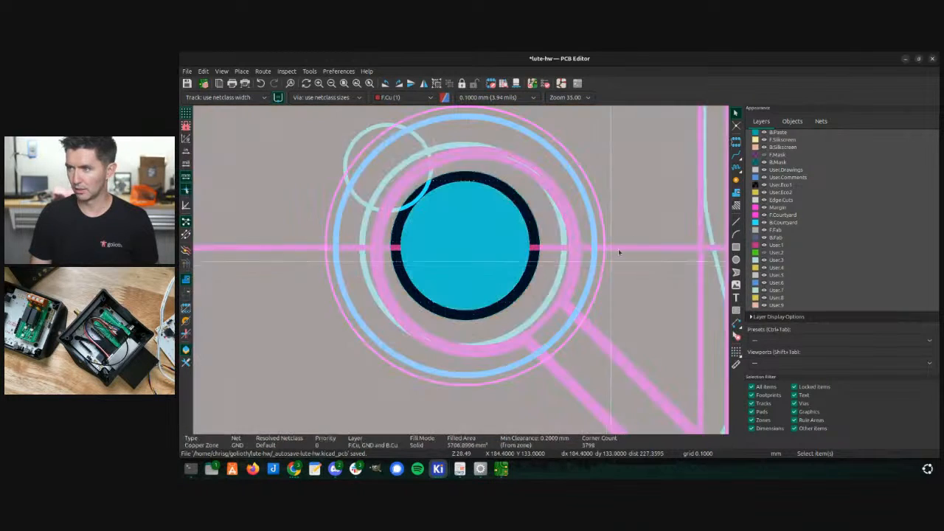
scroll(620, 249, "down", 4)
left_click(466, 305)
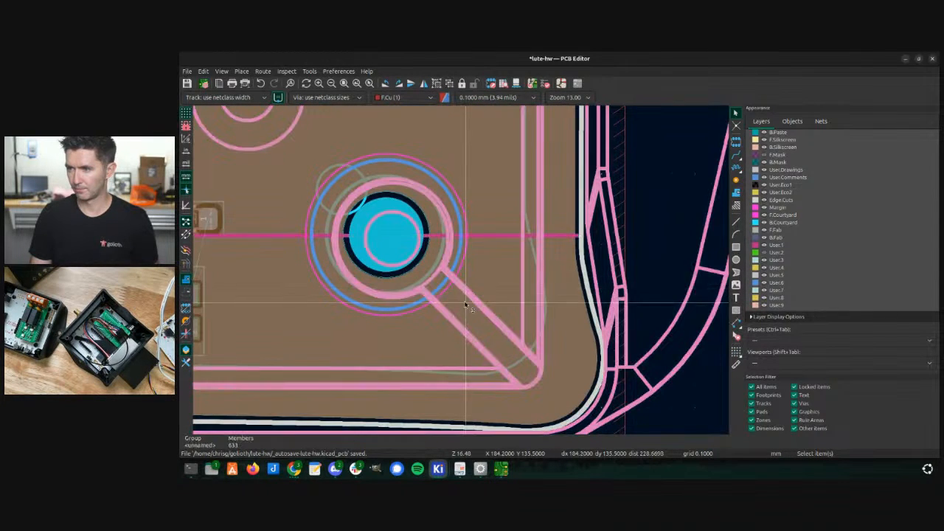
left_click_drag(465, 301, 480, 310)
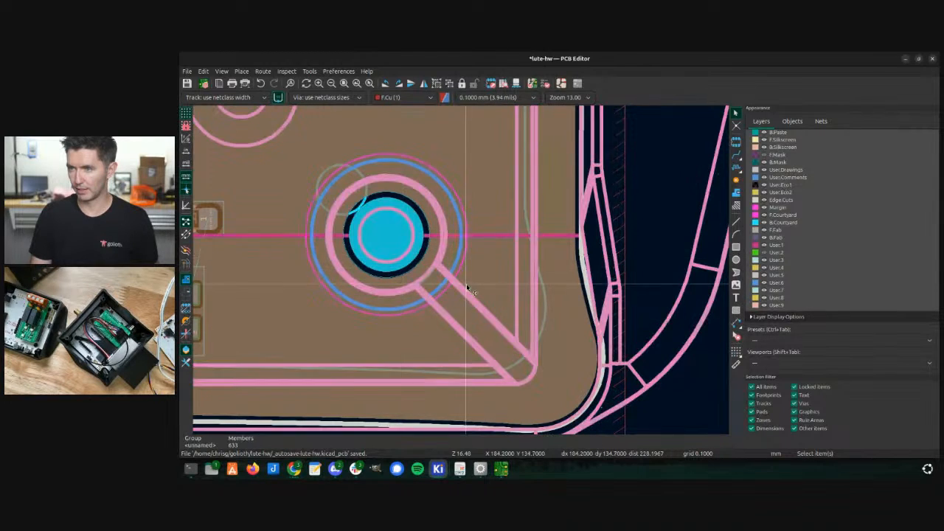
left_click(401, 256)
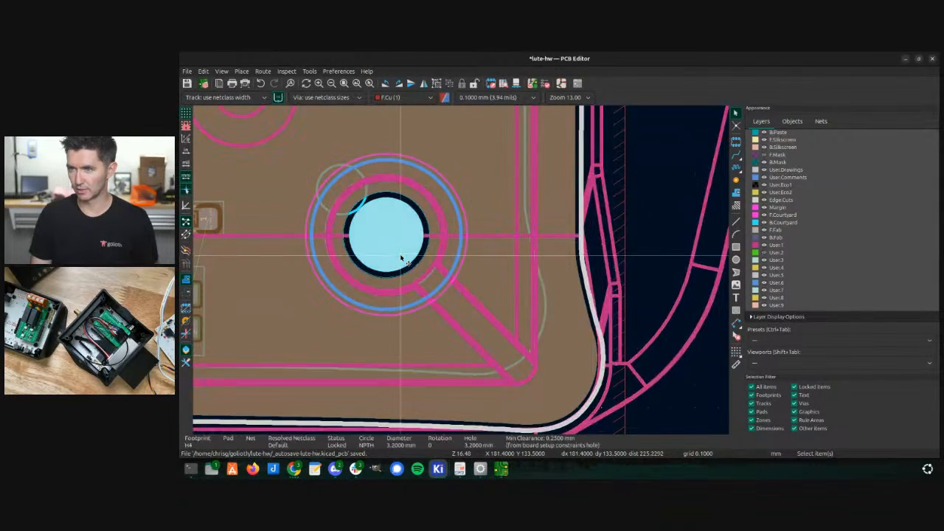
key("m")
key("Escape")
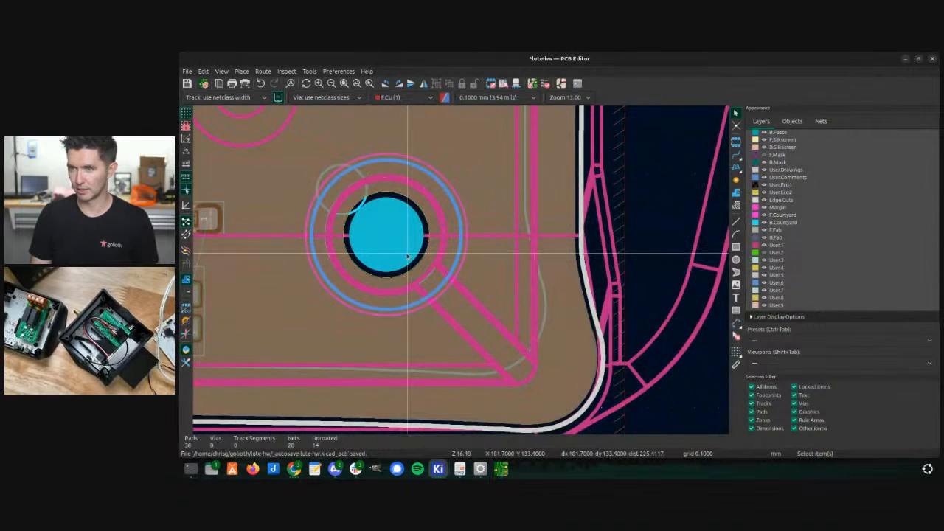
- Fine-tune the enclosure group's placement so its lower-right corner standoff stays concentric with the mounting hole
left_click(511, 244)
key("m")
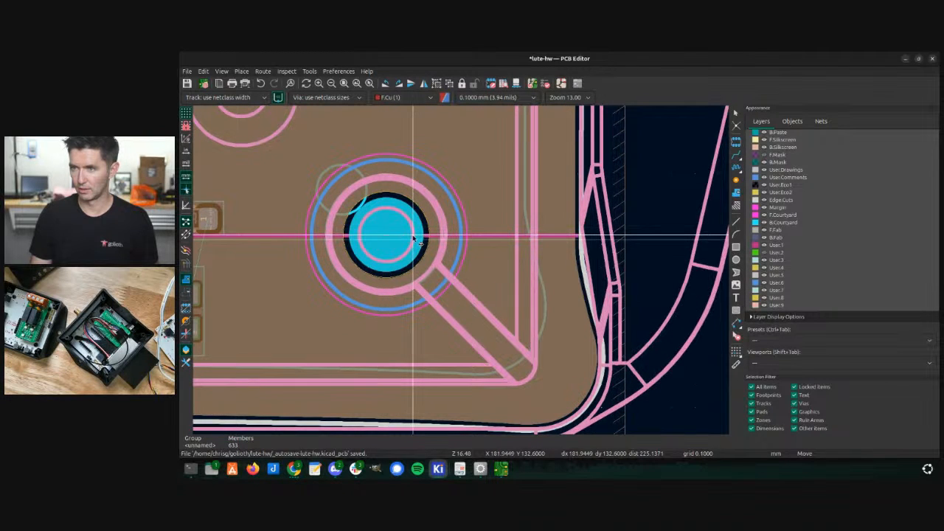
left_click(413, 237)
- Compare the enclosure's lower-left corner standoff with the board's mounting hole, leaving nothing selected
scroll(413, 238, "down", 6)
scroll(461, 270, "up", 2)
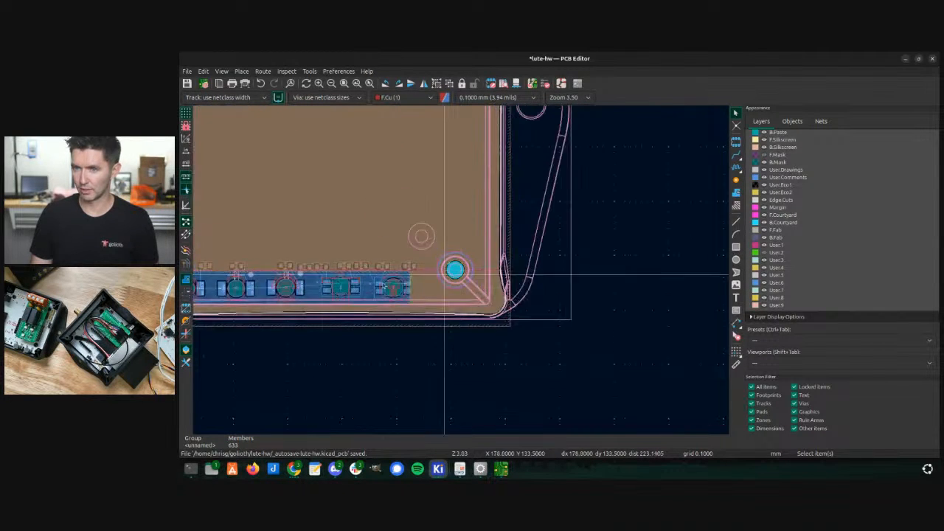
scroll(285, 286, "down", 2)
scroll(386, 270, "up", 3)
scroll(398, 257, "up", 5)
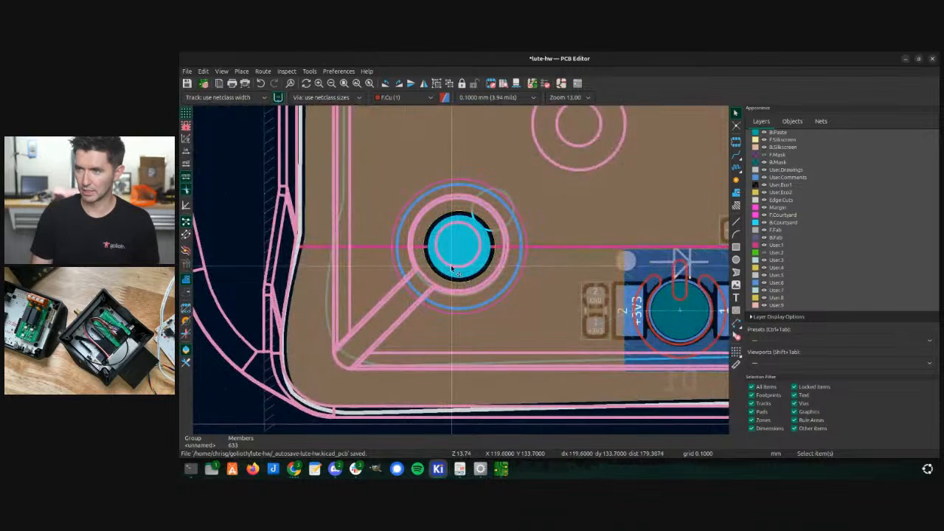
left_click(453, 269)
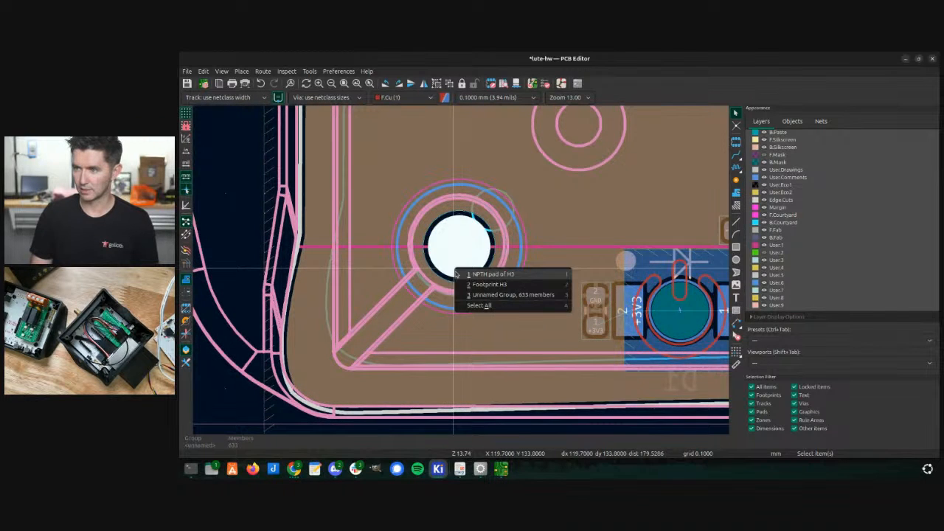
left_click(456, 274)
key("Escape")
key("Escape")
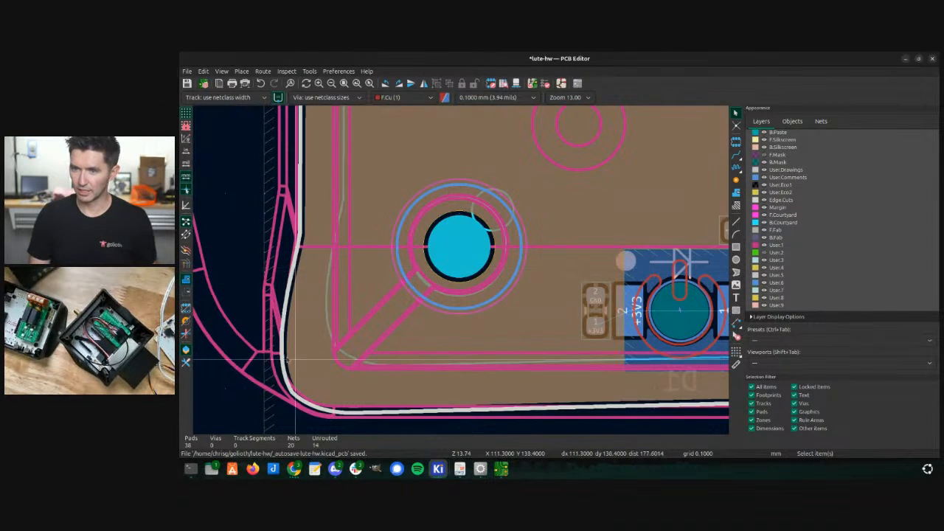
left_click(283, 336)
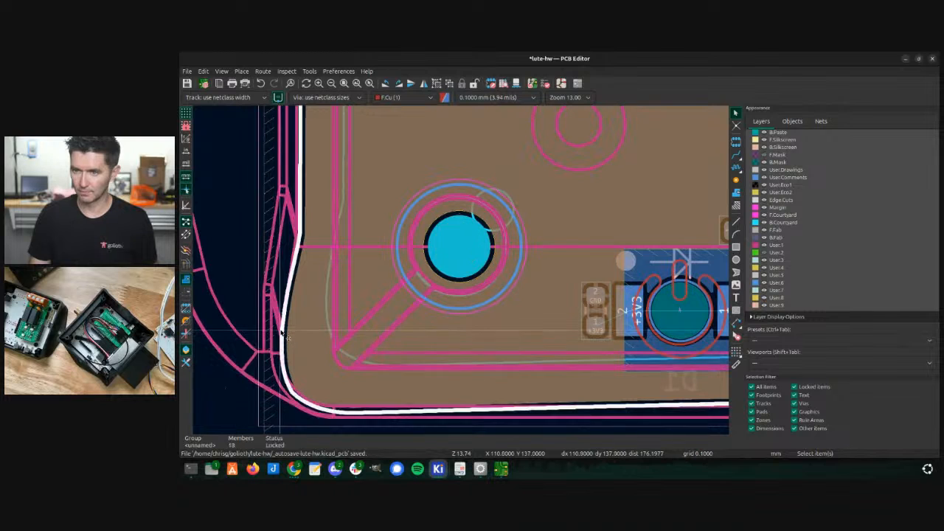
left_click(281, 332)
key("Escape")
key("Escape")
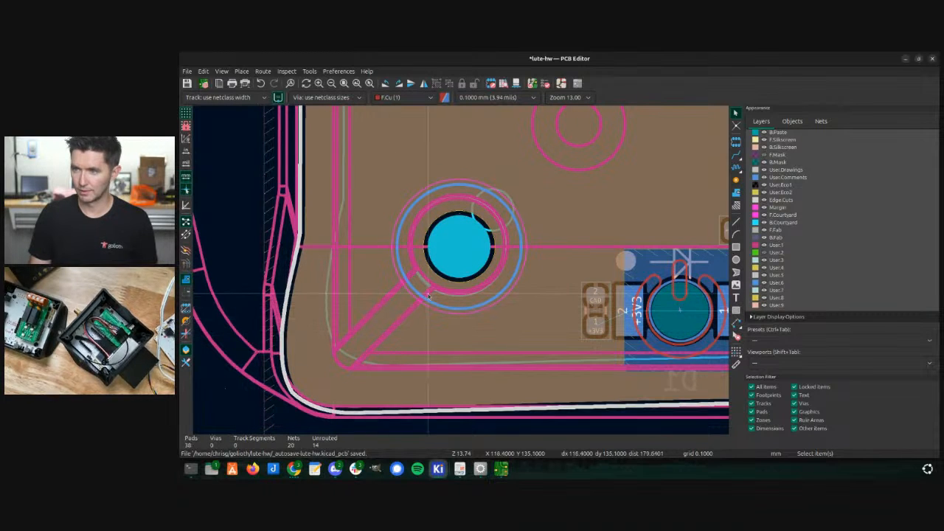
- Nudge the enclosure group so its lower-left corner standoff is centred on the board's mounting hole
scroll(272, 312, "down", 7)
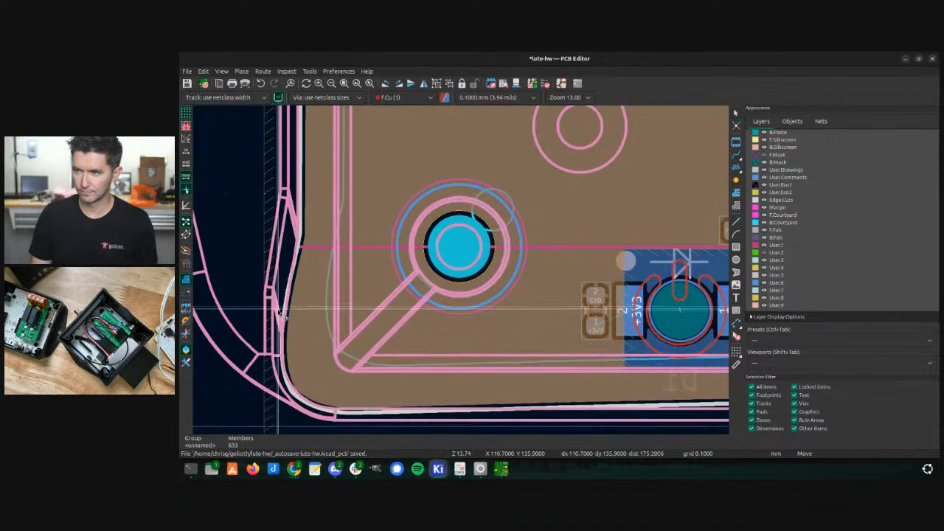
left_click(463, 274)
scroll(463, 275, "down", 2)
scroll(485, 146, "up", 2)
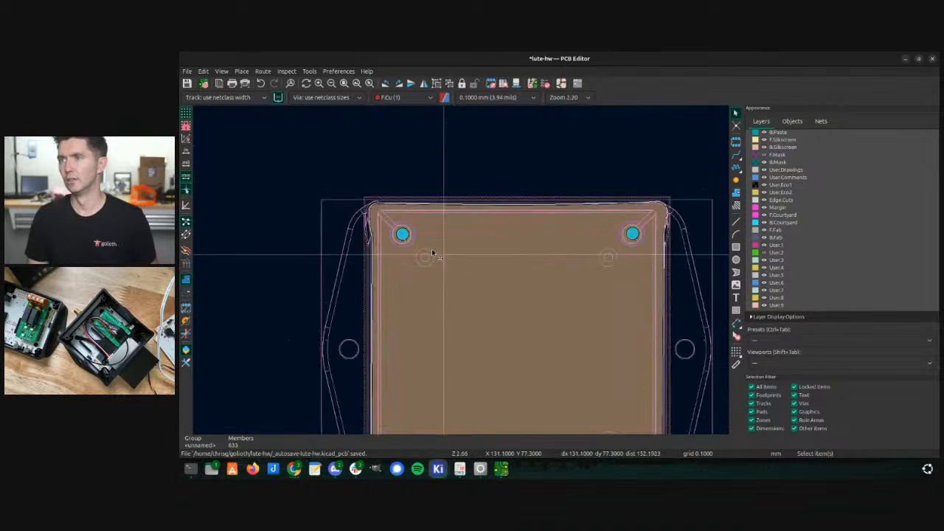
- Shift the enclosure group slightly to the right so its upper corner standoffs line up with the board's upper mounting holes
left_click(691, 226)
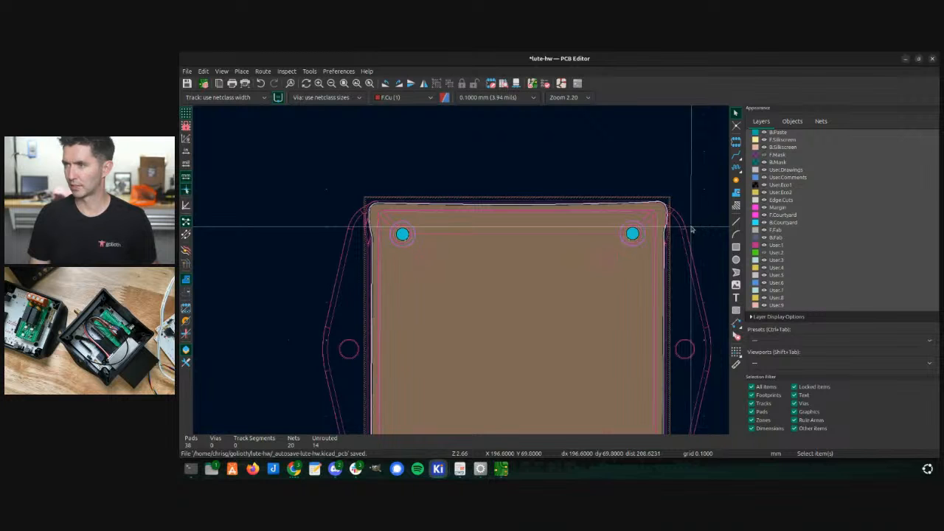
left_click(691, 231)
key("m")
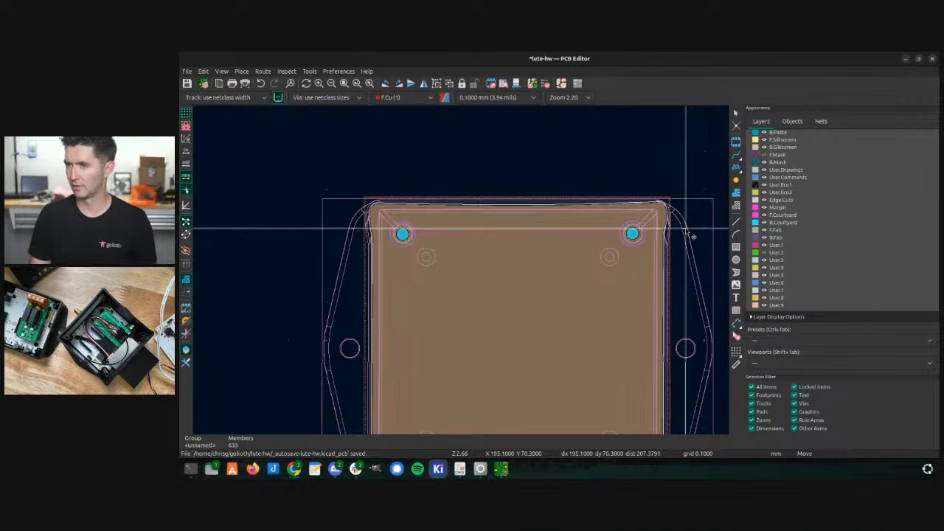
left_click(692, 236)
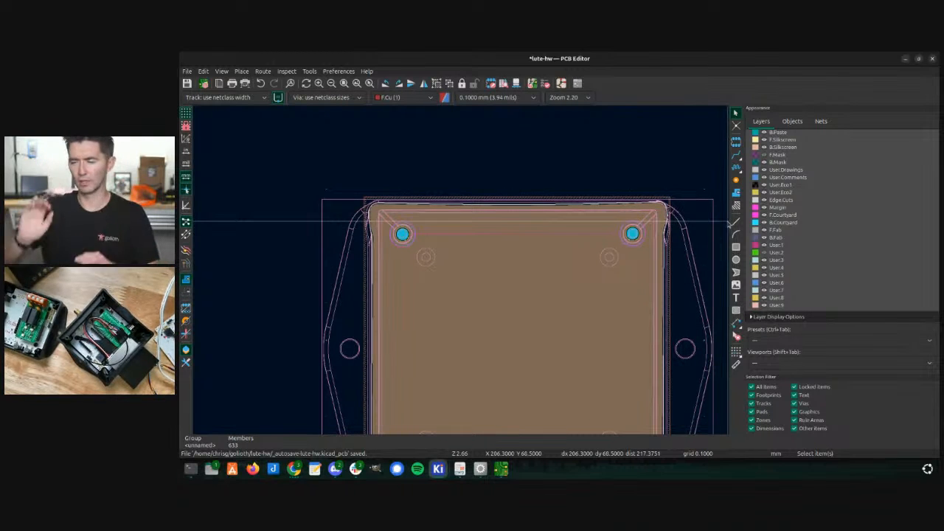
- Show the User.2 layer and compare the elixir board's mounting holes with the enclosure's inner standoffs near both lower corners
scroll(523, 243, "down", 3)
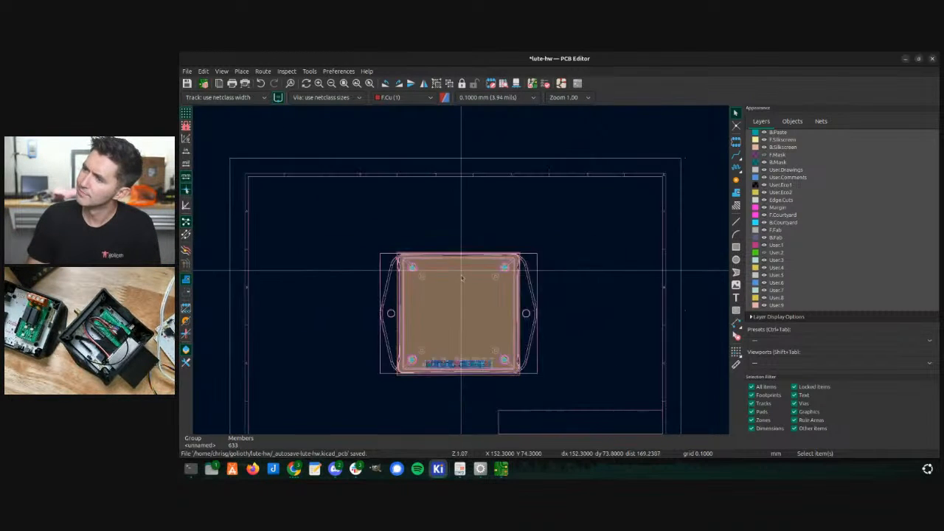
scroll(361, 287, "up", 3)
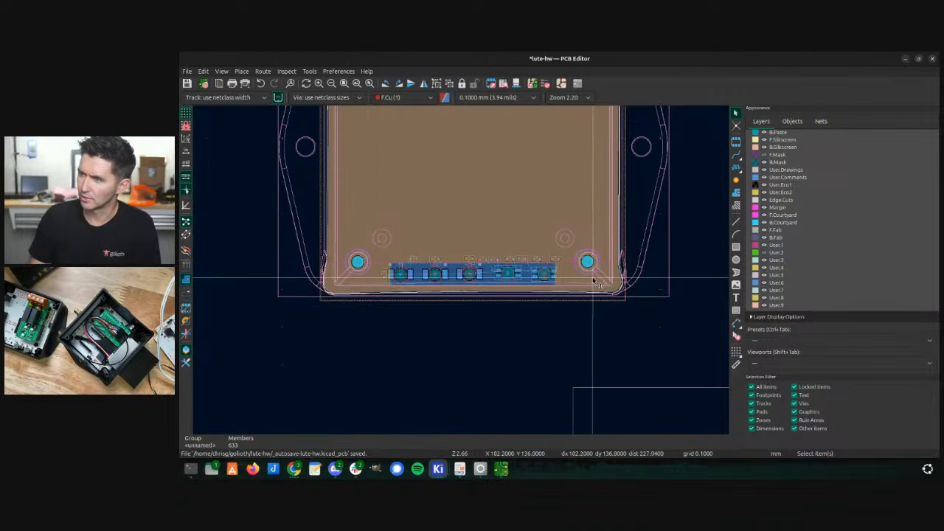
scroll(450, 277, "down", 3)
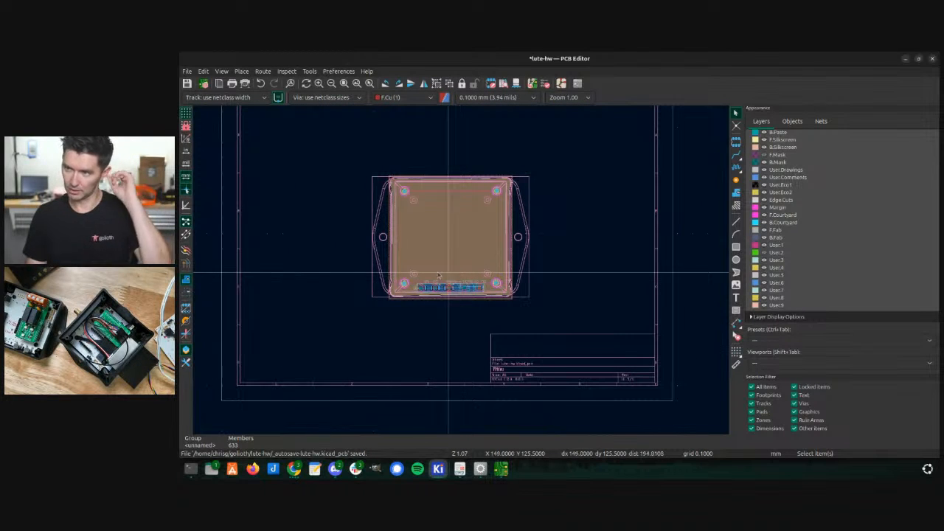
scroll(312, 273, "up", 3)
scroll(462, 272, "down", 2)
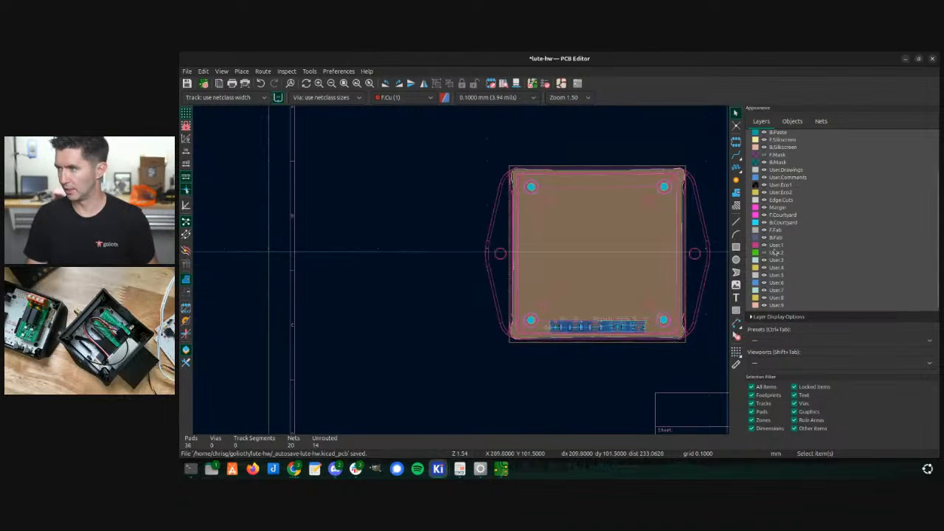
left_click(764, 253)
scroll(653, 319, "up", 4)
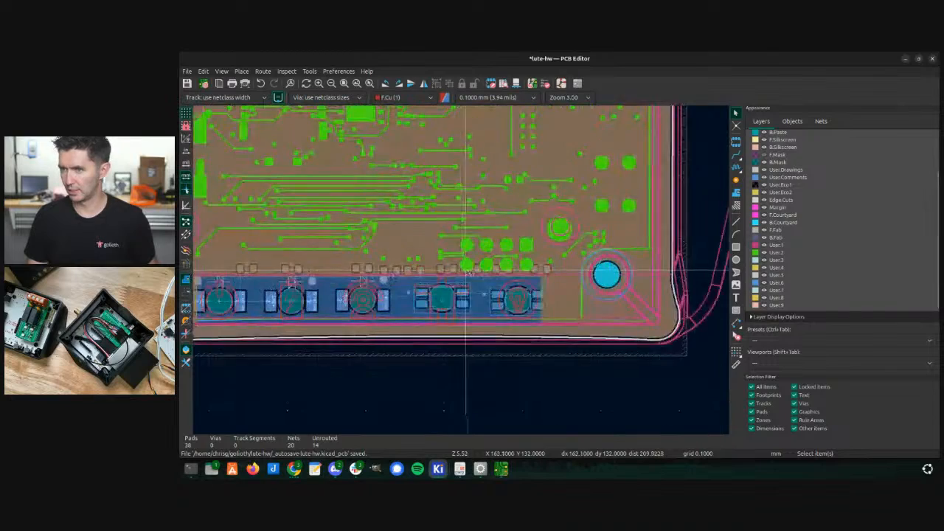
scroll(462, 272, "down", 3)
scroll(463, 253, "up", 4)
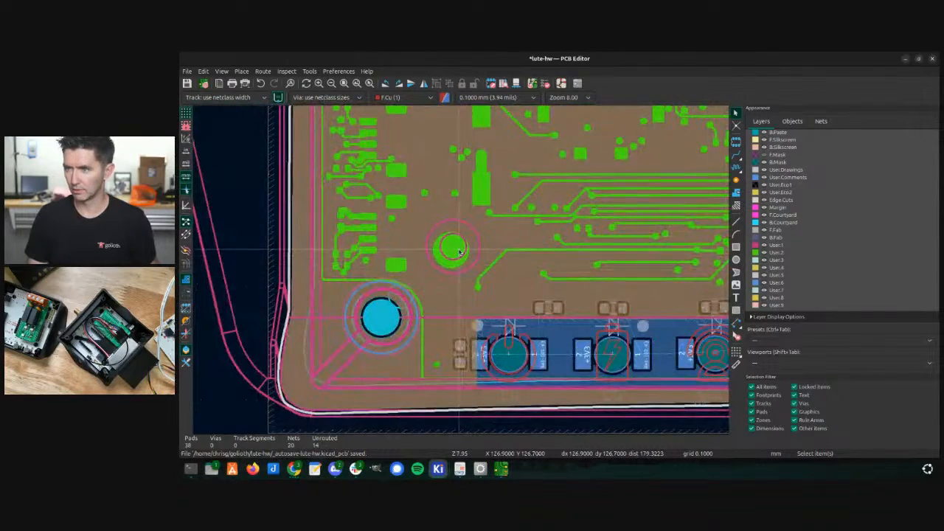
- Make User.2 the active layer and move its grouped board artwork to align its lower-left hole with the pink enclosure circle
left_click(463, 253)
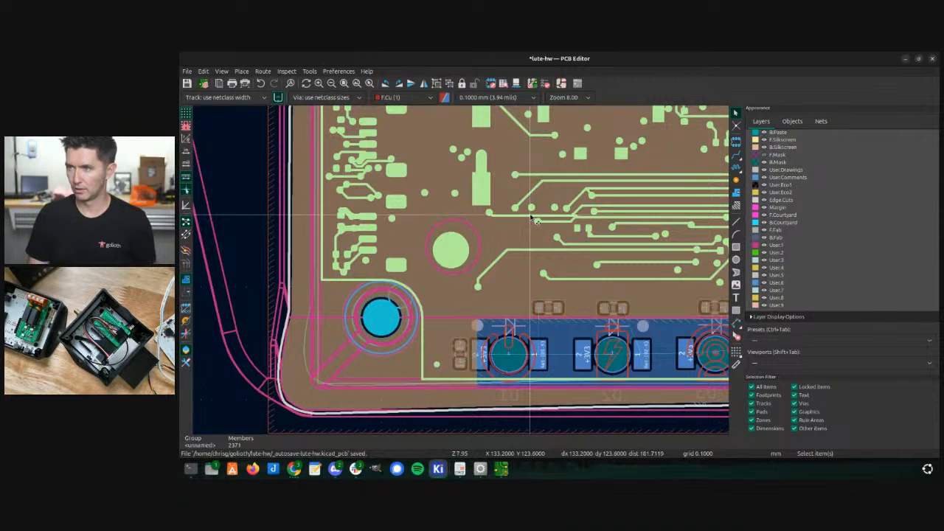
key("Escape")
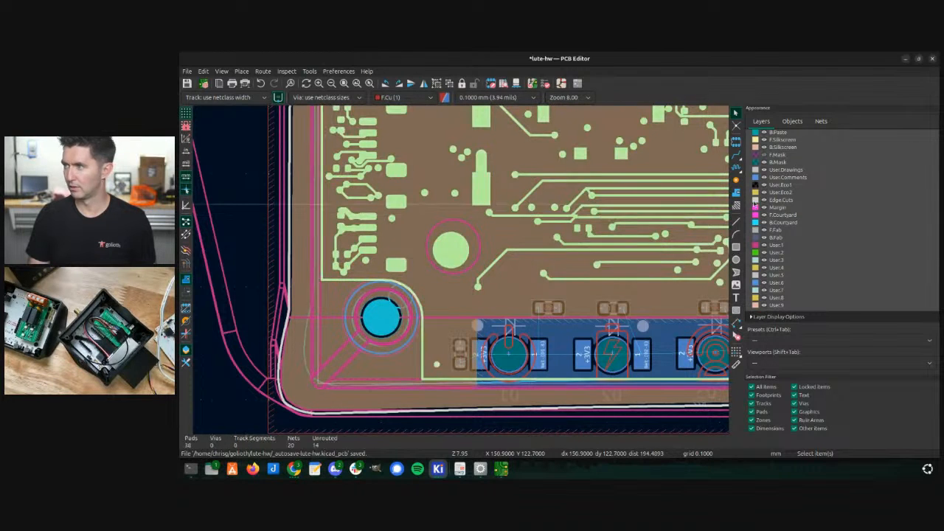
left_click(771, 253)
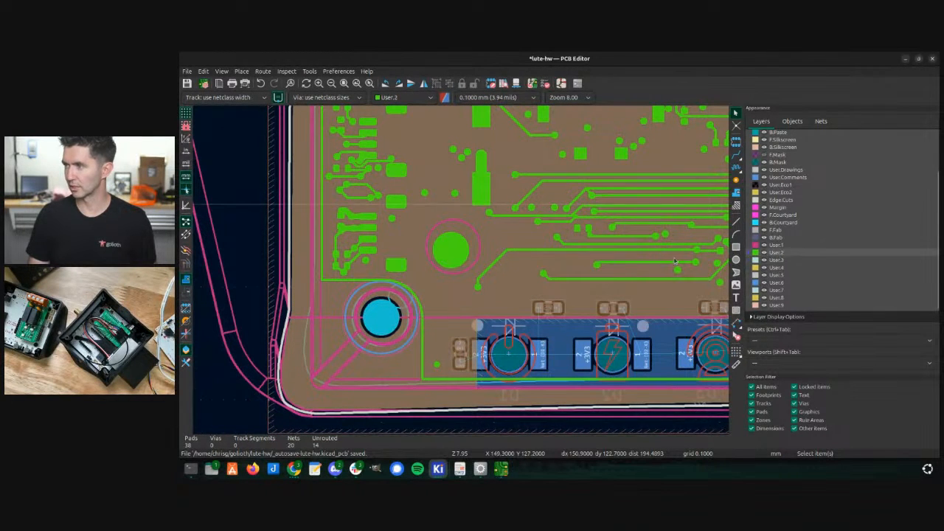
left_click(453, 252)
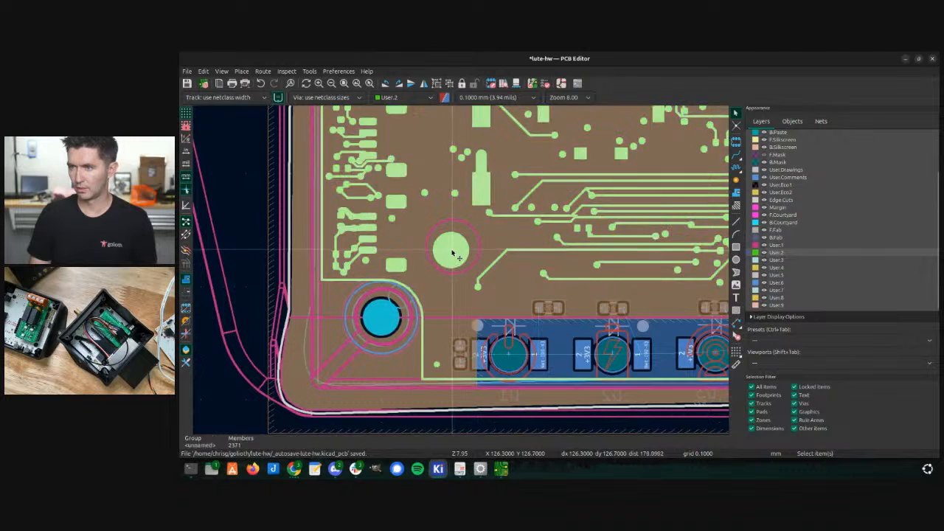
left_click_drag(467, 246, 464, 239)
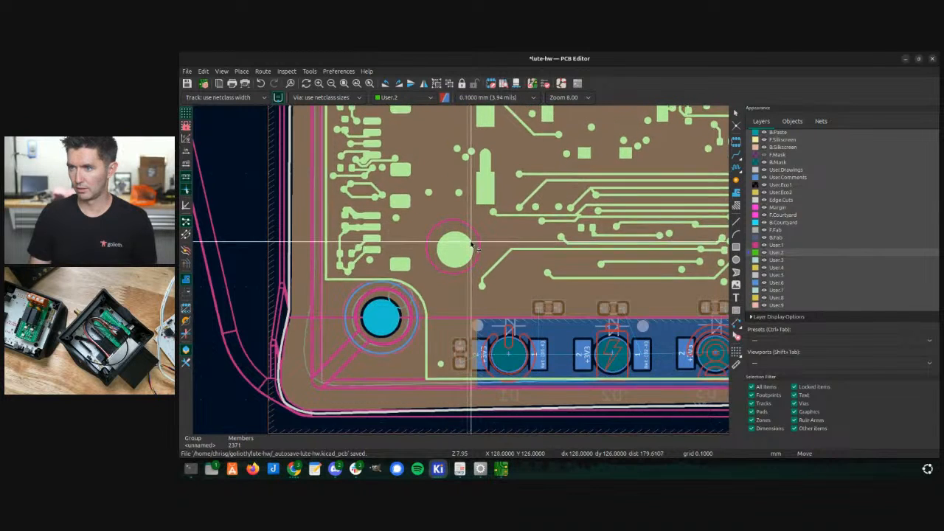
scroll(462, 274, "down", 5)
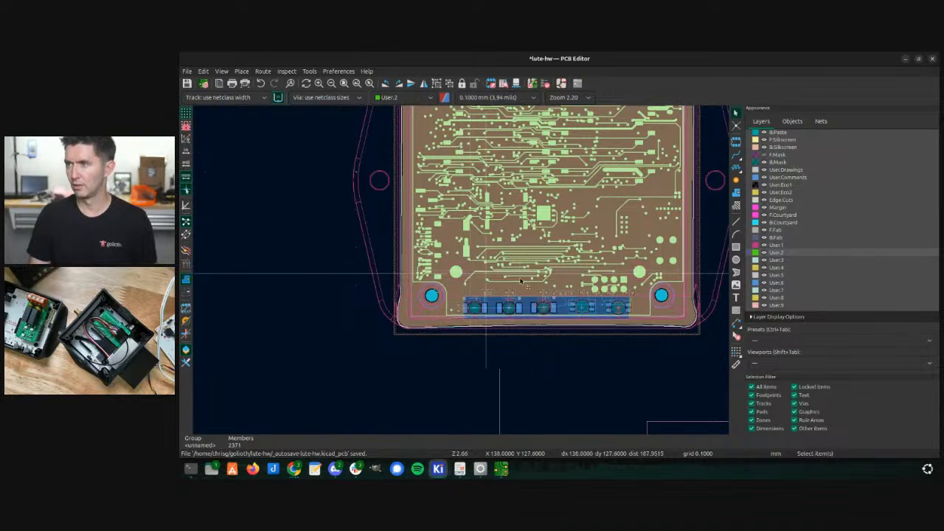
scroll(463, 268, "down", 2)
scroll(435, 171, "up", 4)
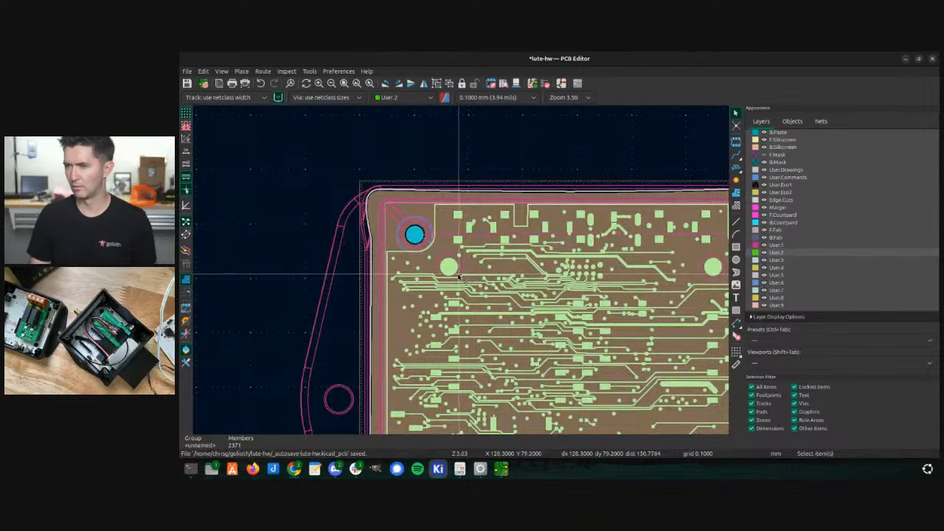
left_click(452, 273)
left_click(451, 274)
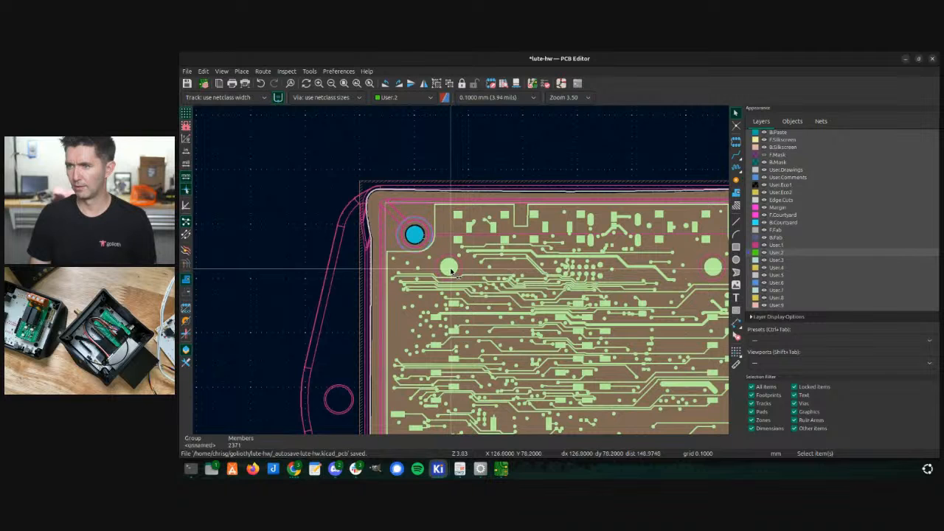
key("m")
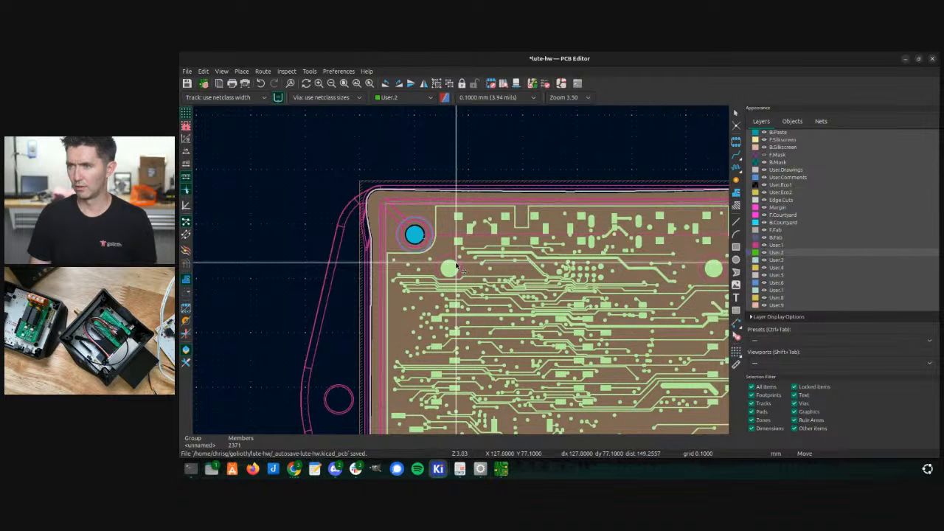
key("Escape")
scroll(459, 267, "down", 2)
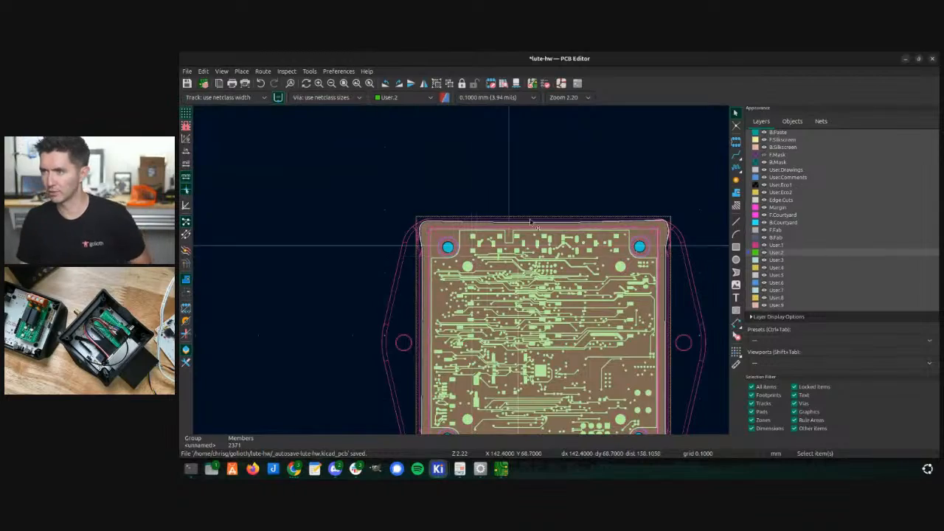
- Check the User.2 artwork's fit against the enclosure outline across the board, clear the selection and save the board
scroll(435, 308, "down", 3)
scroll(442, 310, "up", 3)
scroll(274, 276, "down", 1)
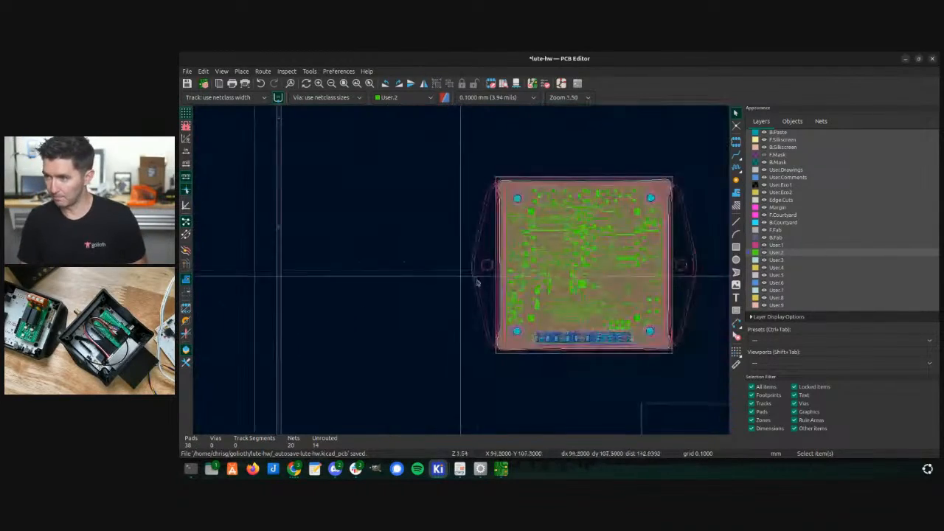
scroll(369, 280, "up", 3)
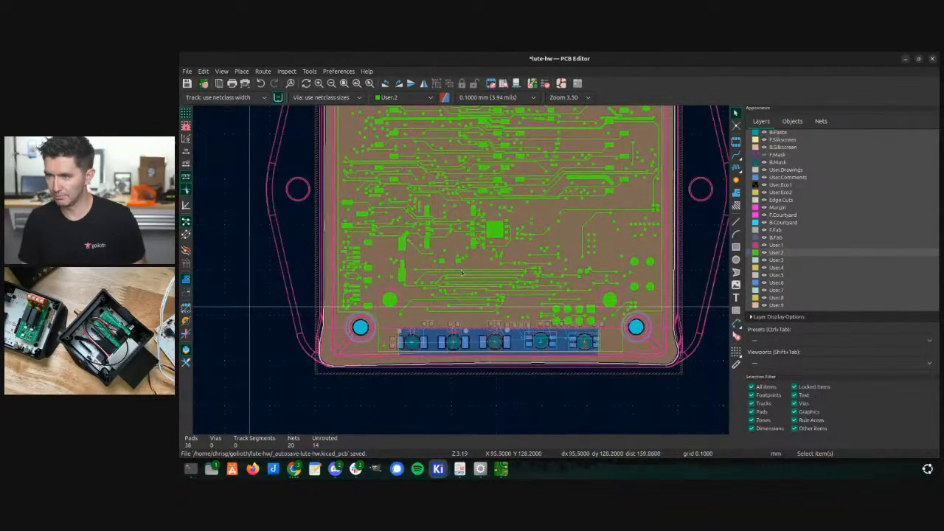
scroll(485, 258, "down", 2)
scroll(458, 268, "up", 4)
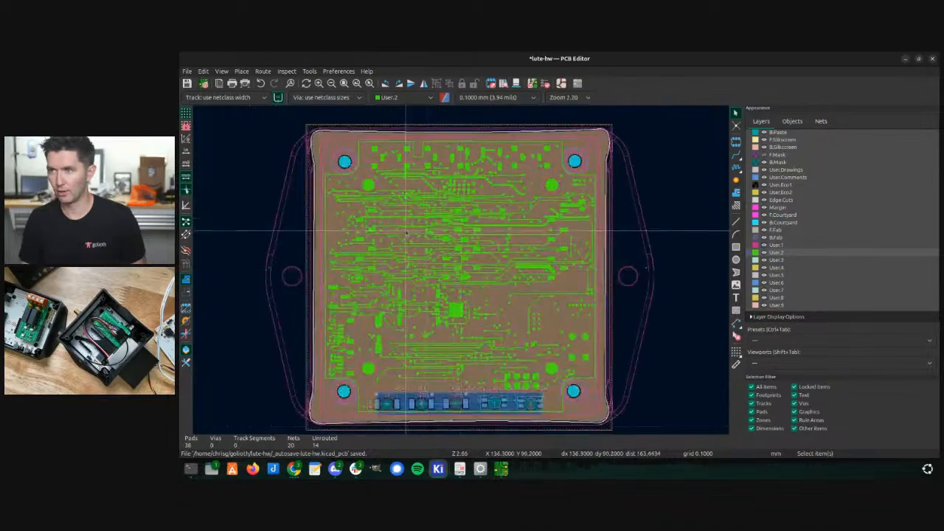
scroll(462, 272, "up", 3)
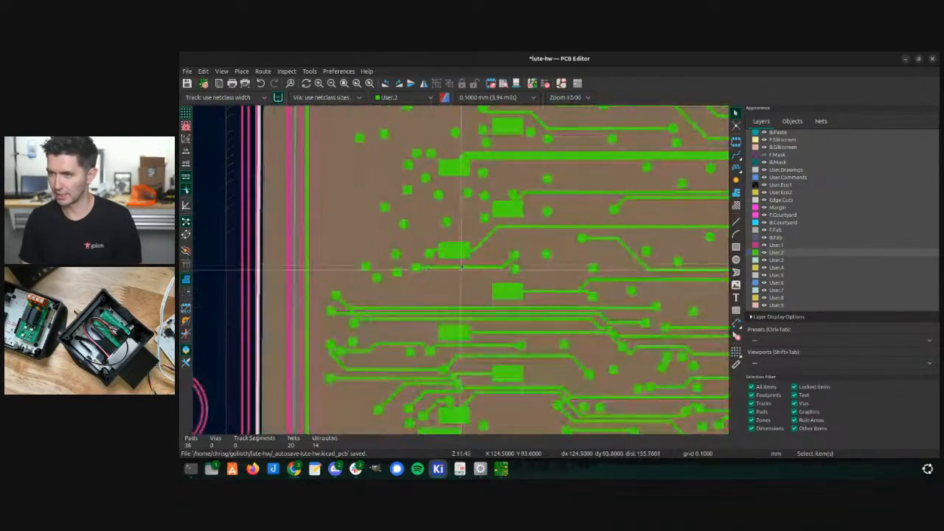
left_click(462, 273)
scroll(462, 273, "down", 4)
scroll(462, 273, "down", 1)
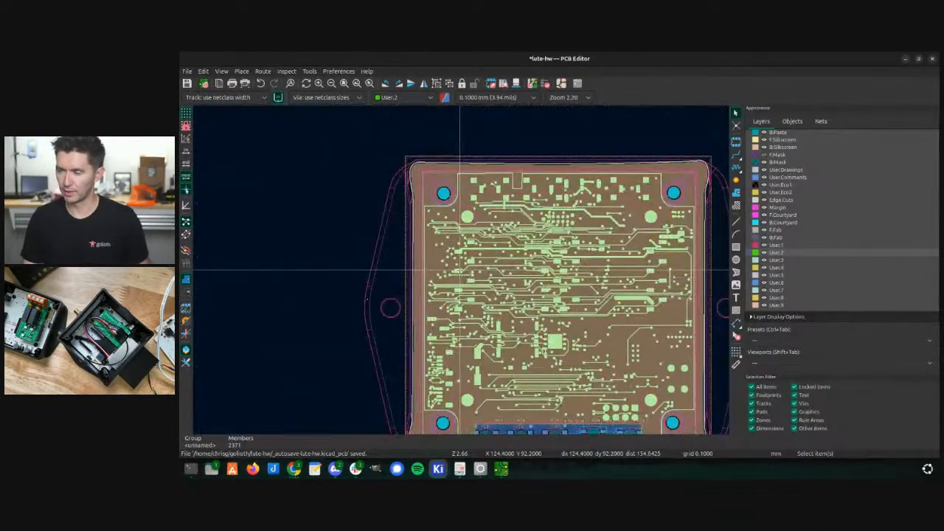
left_click(322, 259)
key("ctrl+s")
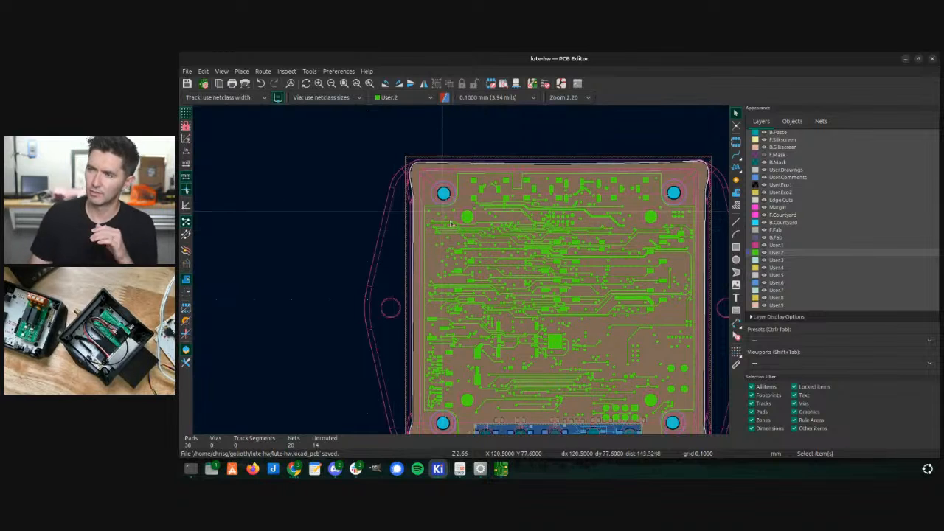
- Hide the User.2 and User.1 layers so only the actual board and its footprints are shown
scroll(415, 367, "down", 3)
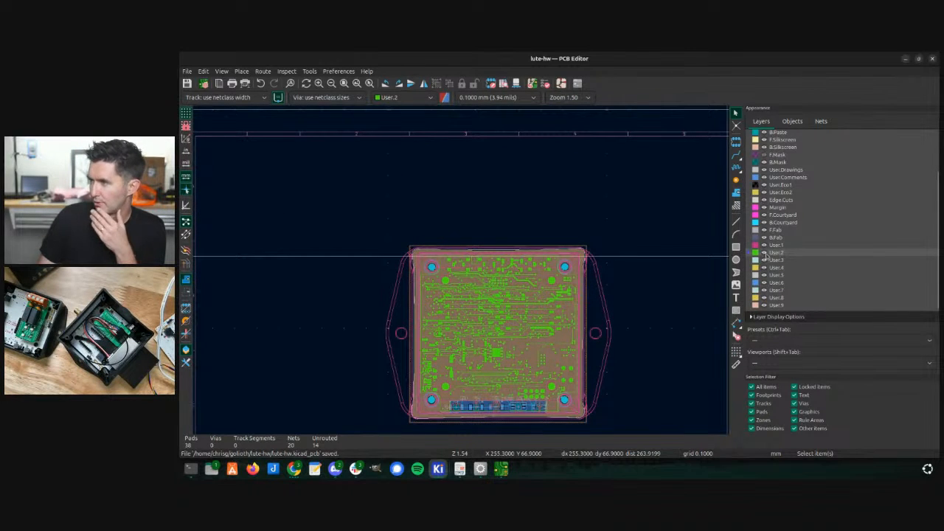
left_click(764, 253)
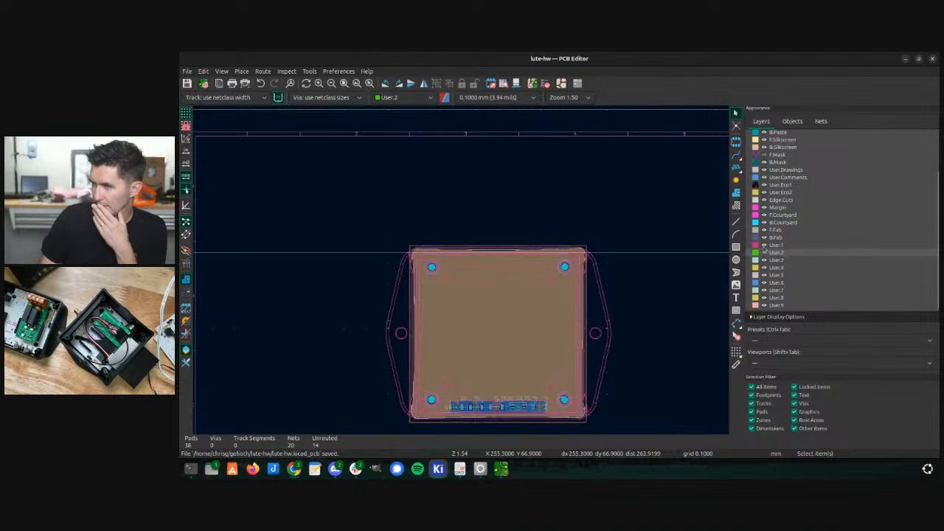
left_click(764, 246)
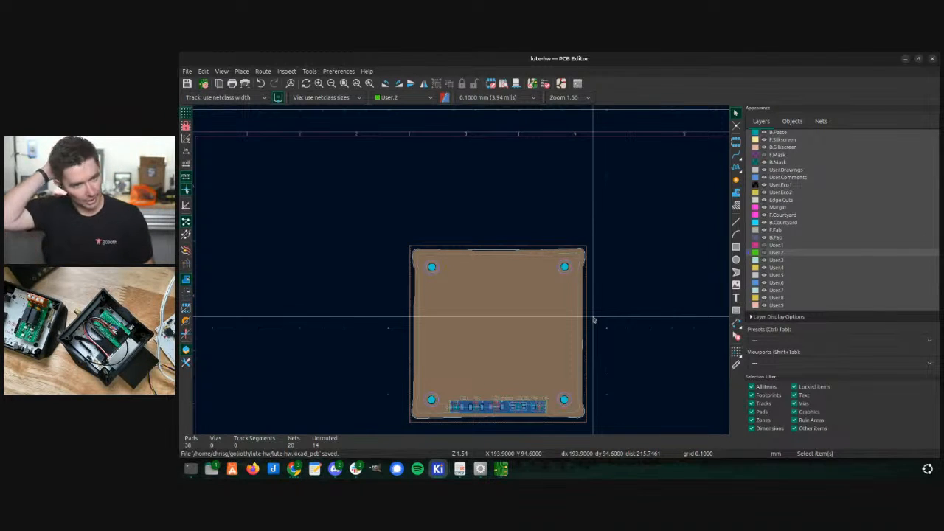
scroll(421, 319, "up", 2)
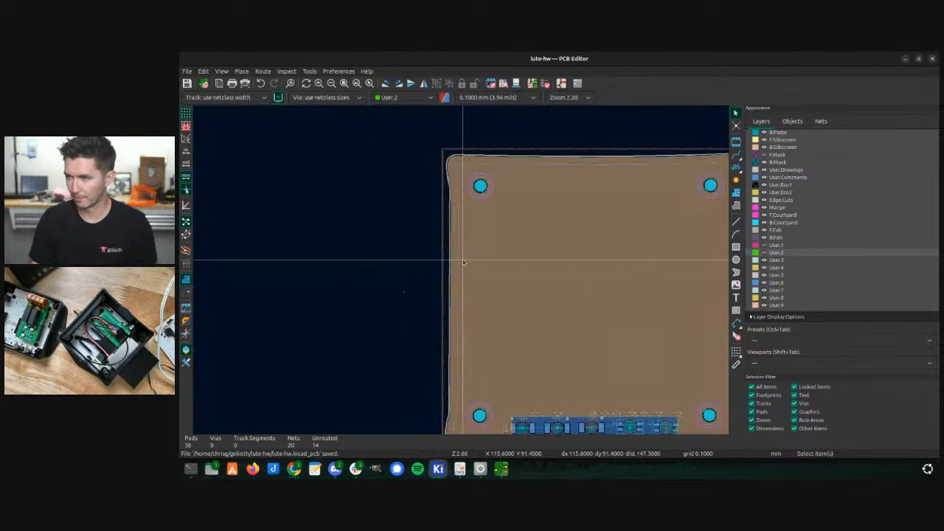
scroll(457, 295, "down", 4)
scroll(463, 272, "up", 3)
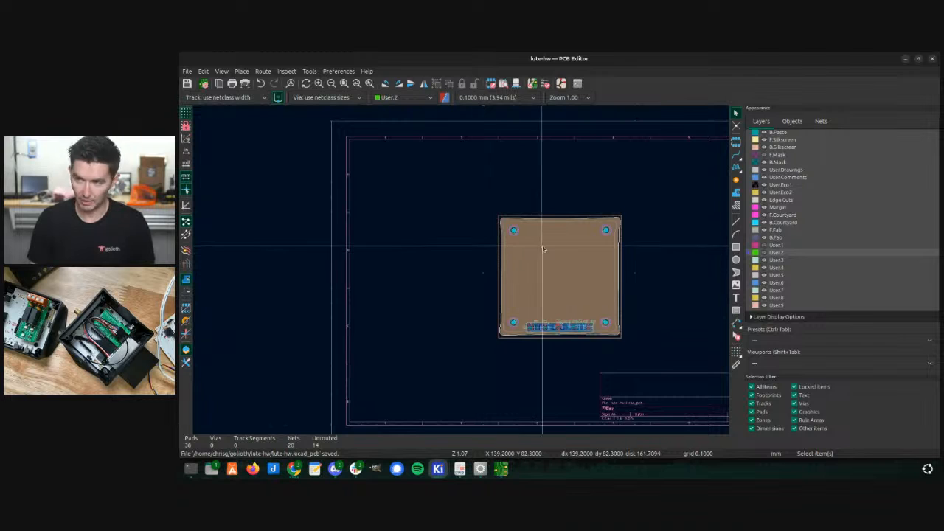
scroll(538, 249, "up", 2)
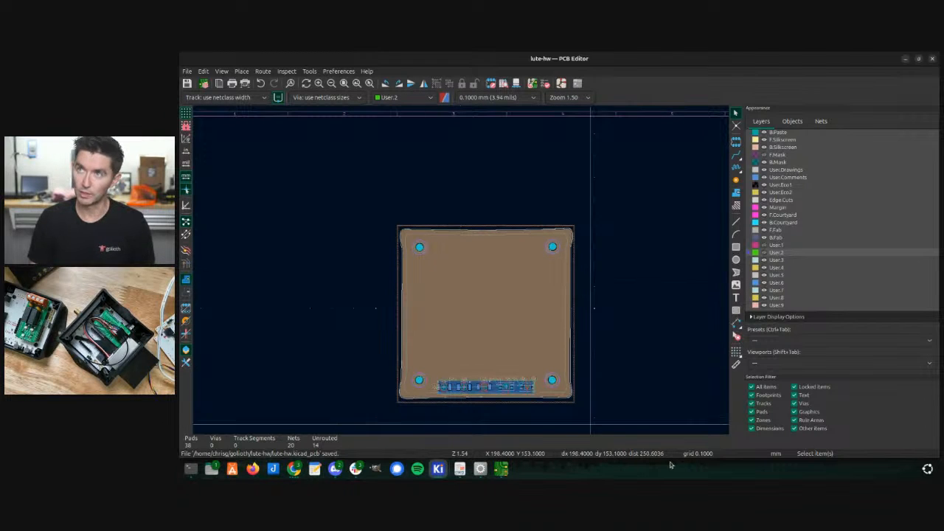
scroll(462, 274, "down", 2)
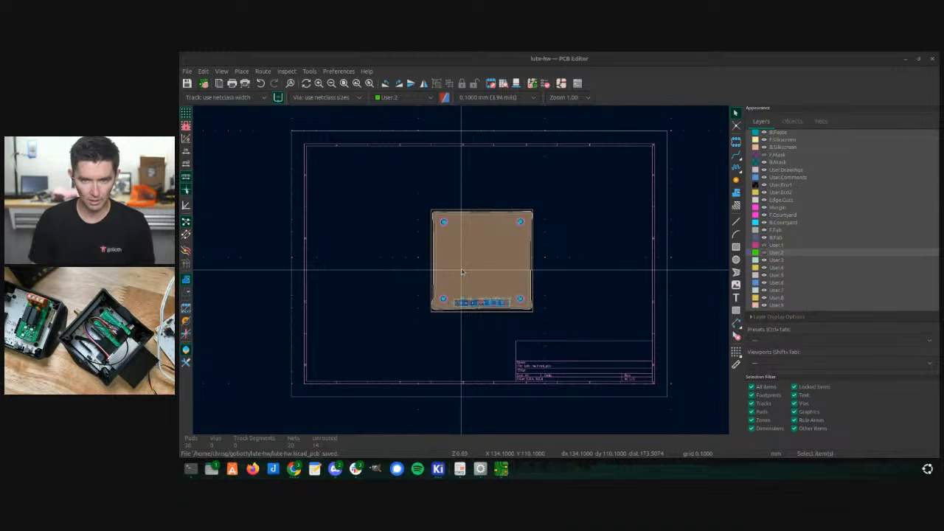
- Switch to the schematic editor and move all the existing Backlit Icons circuitry below the sheet frame
key("alt+Tab")
scroll(462, 270, "down", 8)
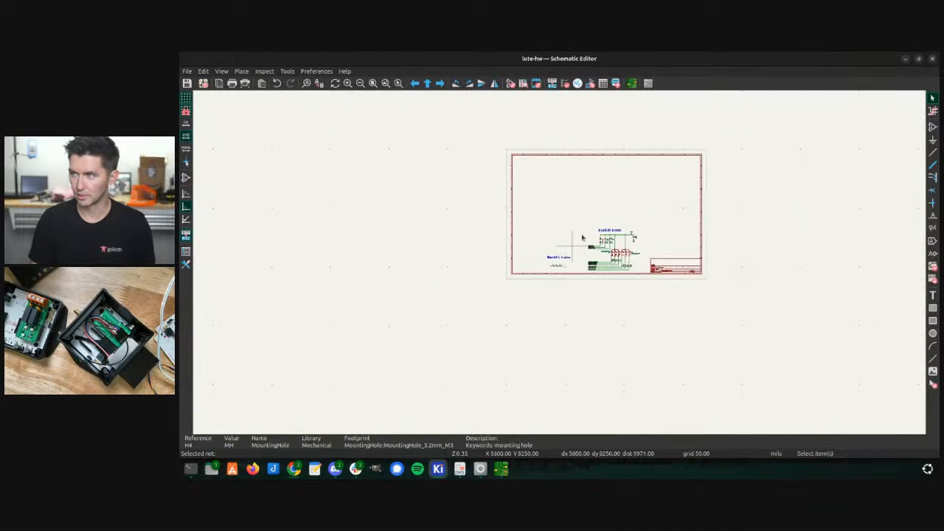
scroll(574, 247, "up", 3)
scroll(712, 330, "up", 5)
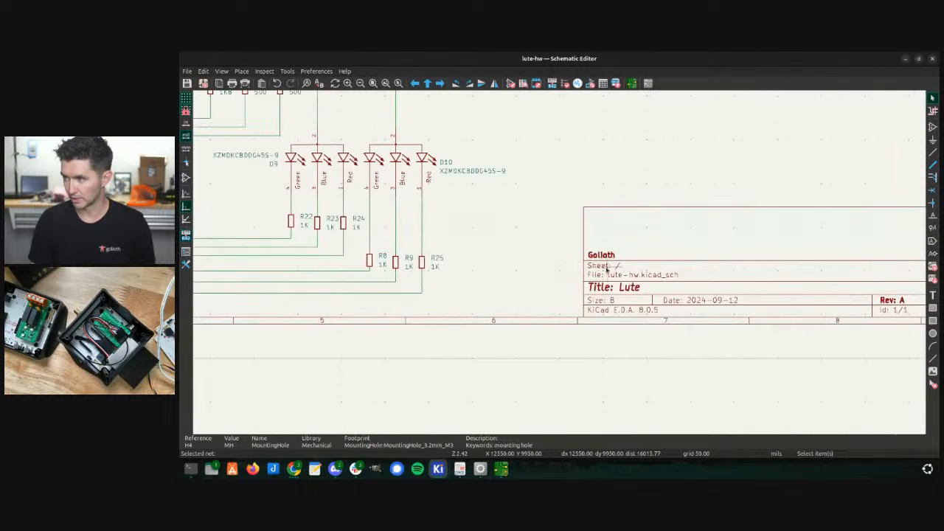
scroll(649, 309, "down", 6)
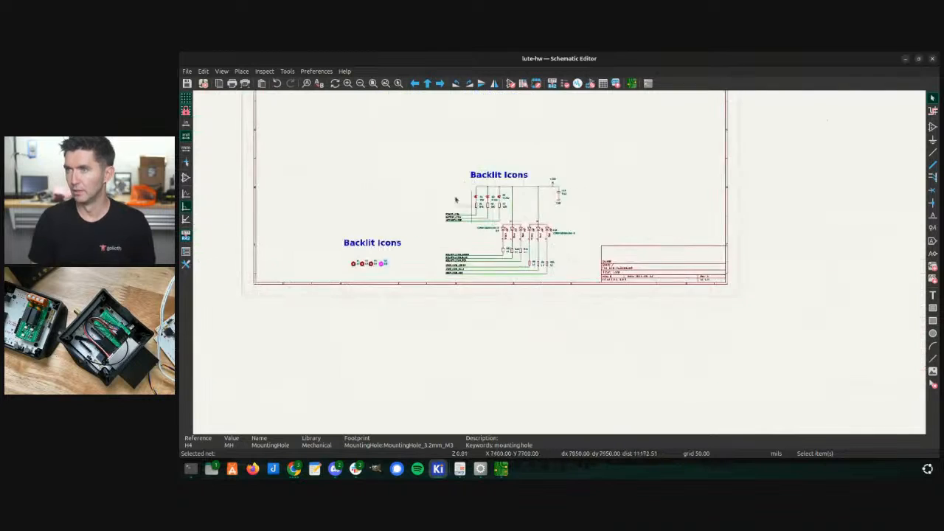
scroll(506, 214, "up", 2, "shift")
scroll(554, 267, "down", 5)
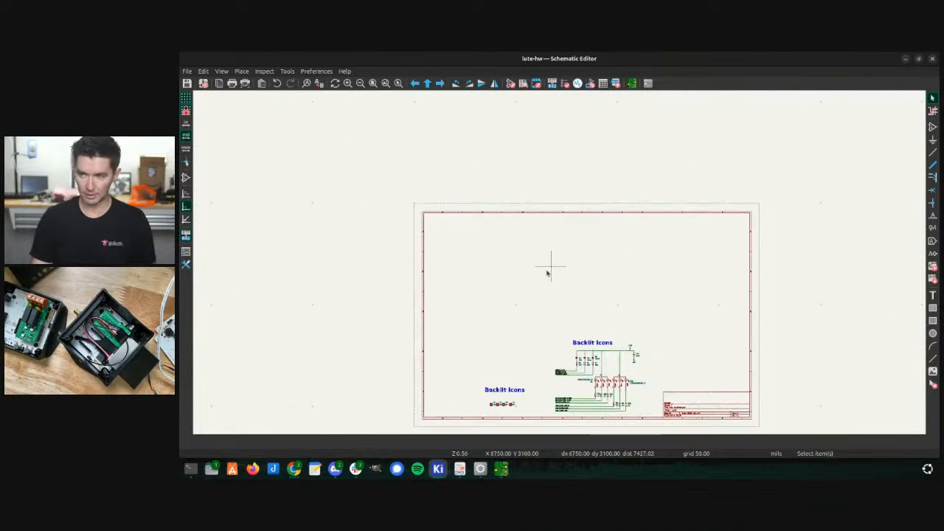
left_click_drag(447, 264, 667, 364)
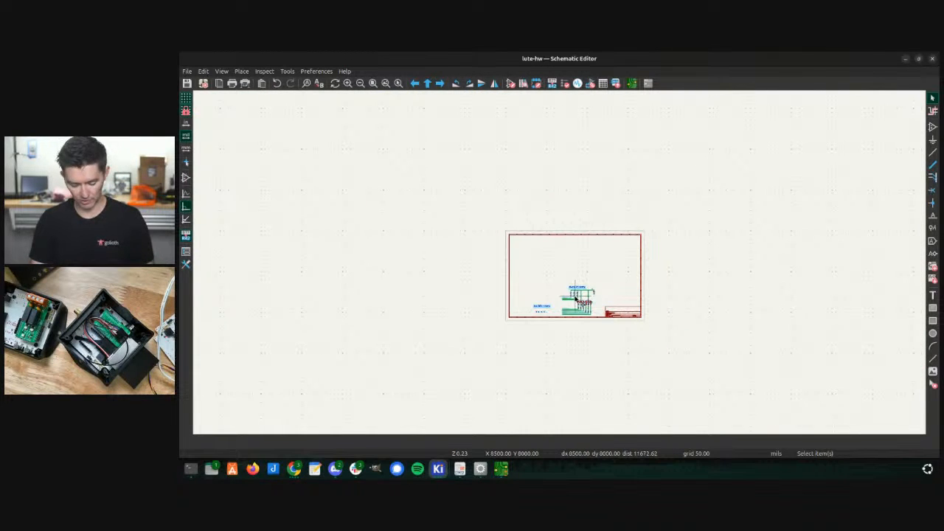
key("m")
left_click(544, 352)
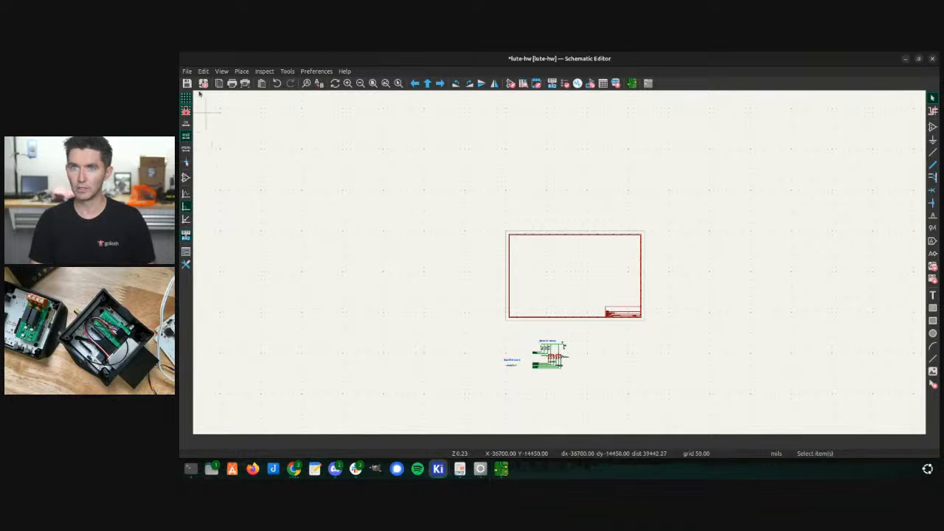
- Insert the schematic sheet content of elixir-mechanical.kicad_sch from the elixir-hw project into the lute-hw sheet
left_click(188, 71)
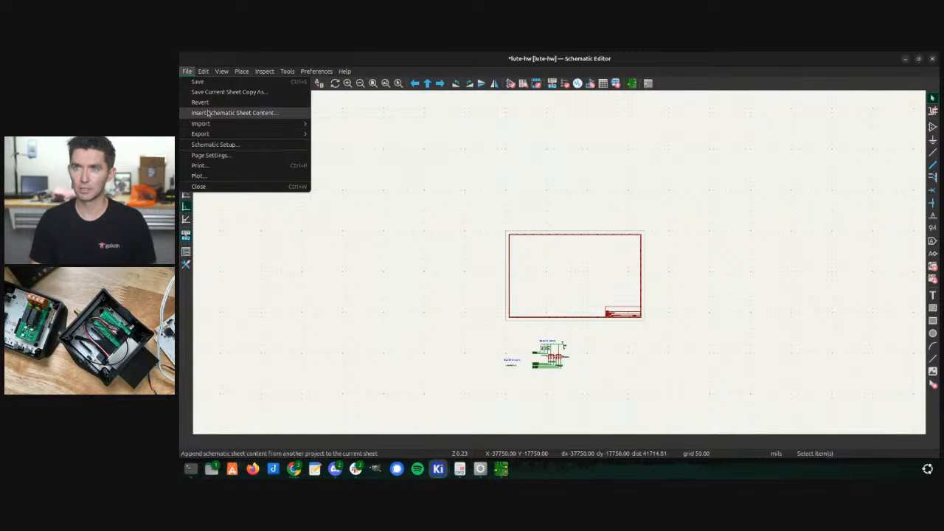
mouse_move(206, 124)
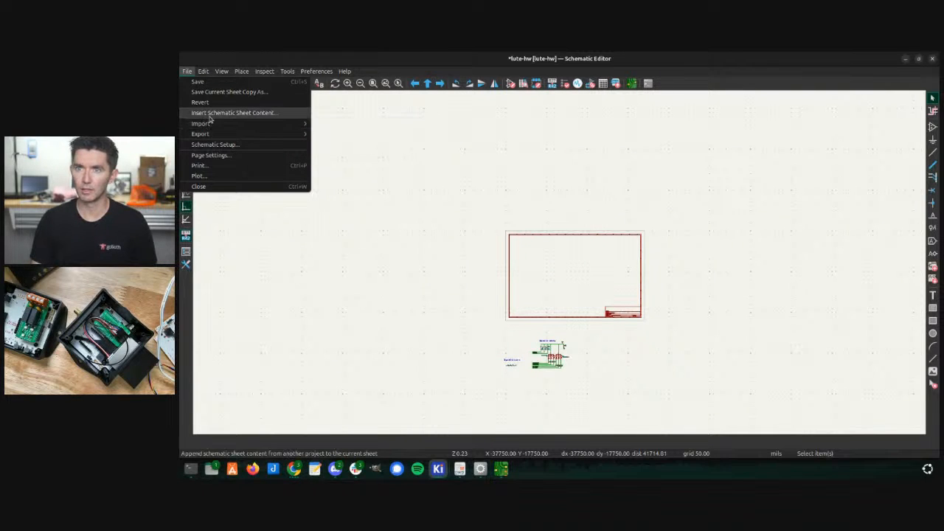
left_click(210, 114)
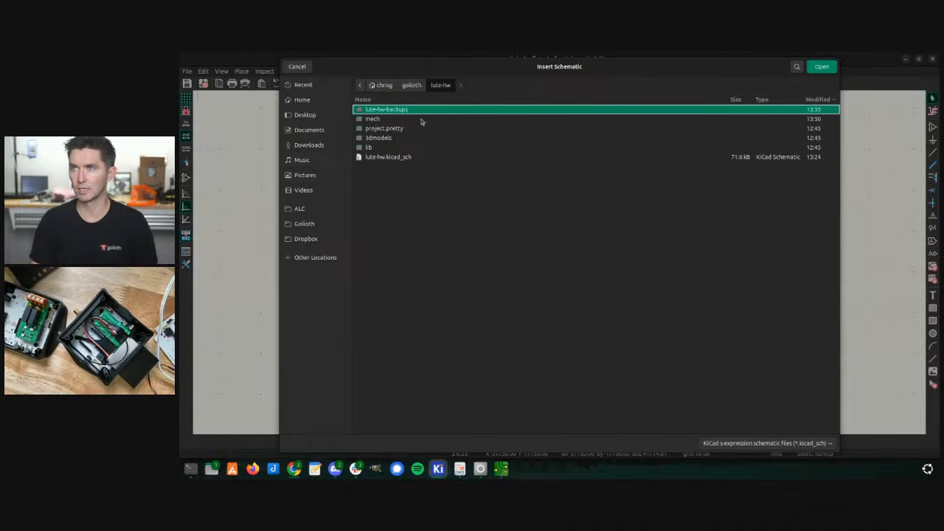
double_click(396, 119)
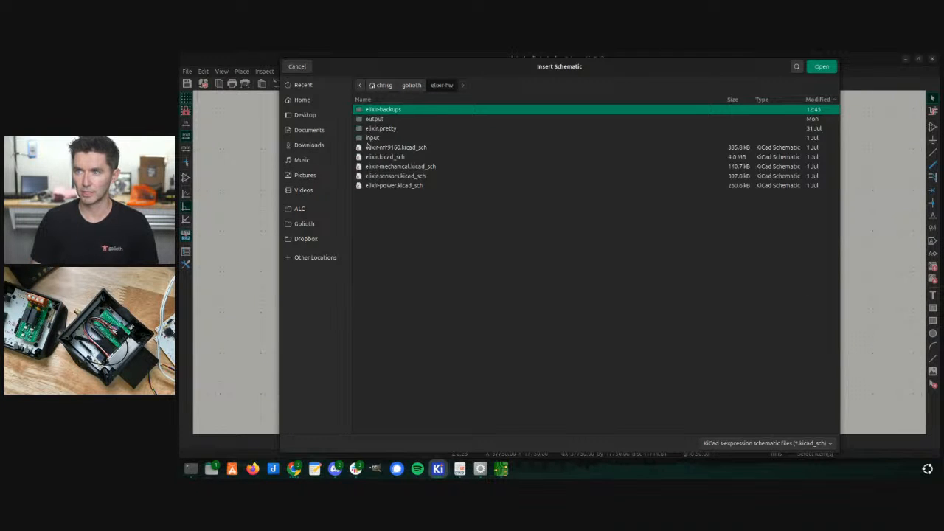
double_click(368, 166)
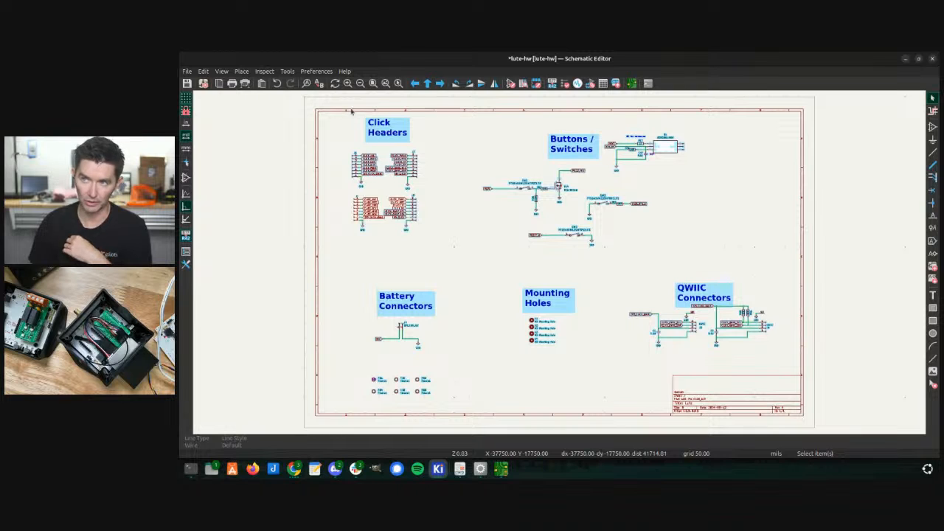
- Move the inserted mechanical circuitry so it fits inside the sheet frame above the Backlit Icons circuitry, and clear the selection
key("m")
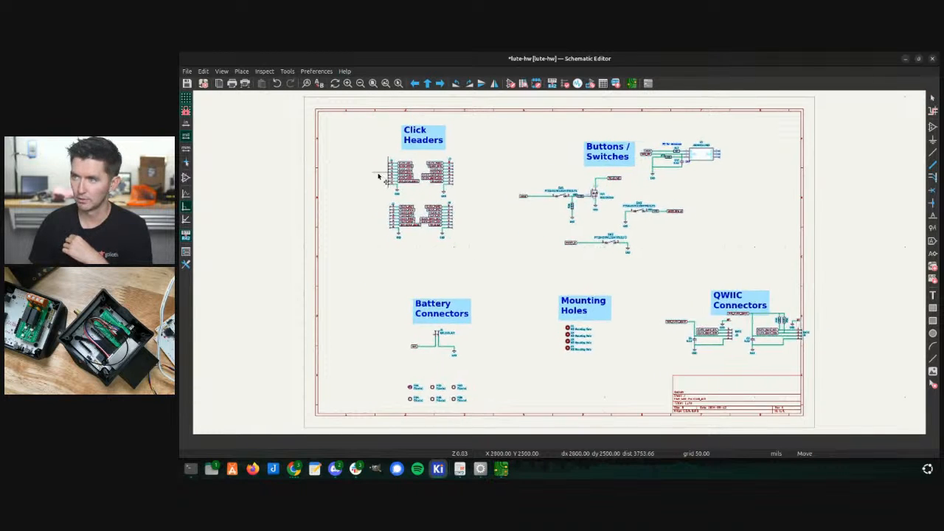
scroll(354, 166, "down", 2)
scroll(560, 266, "down", 1)
middle_click_drag(560, 267, 475, 211)
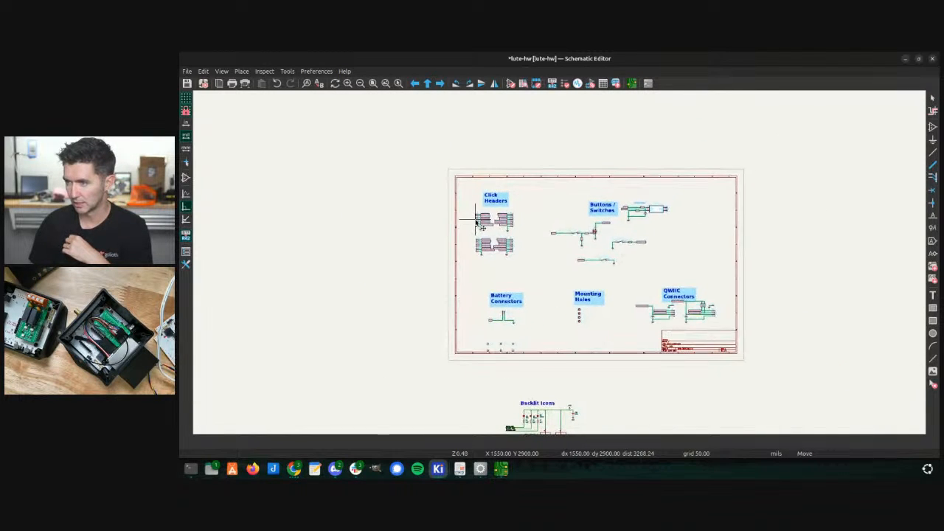
left_click(476, 210)
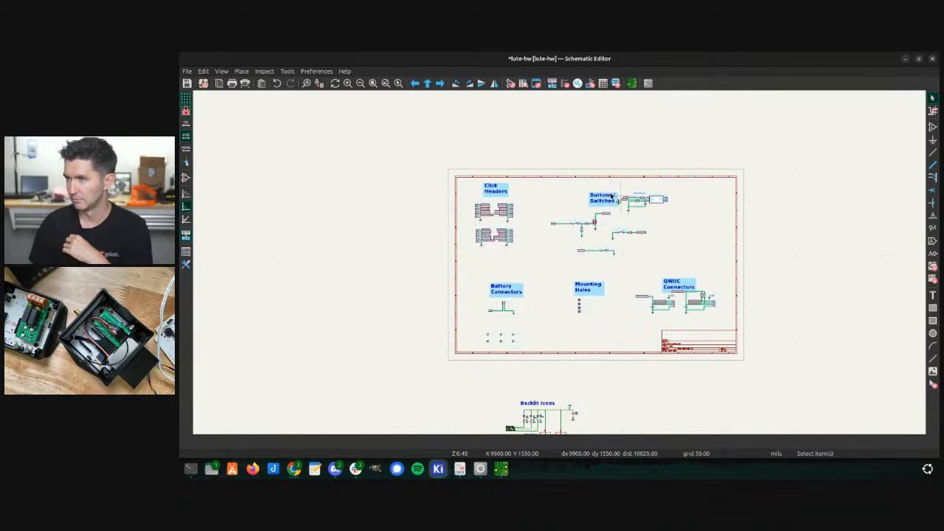
left_click(558, 239)
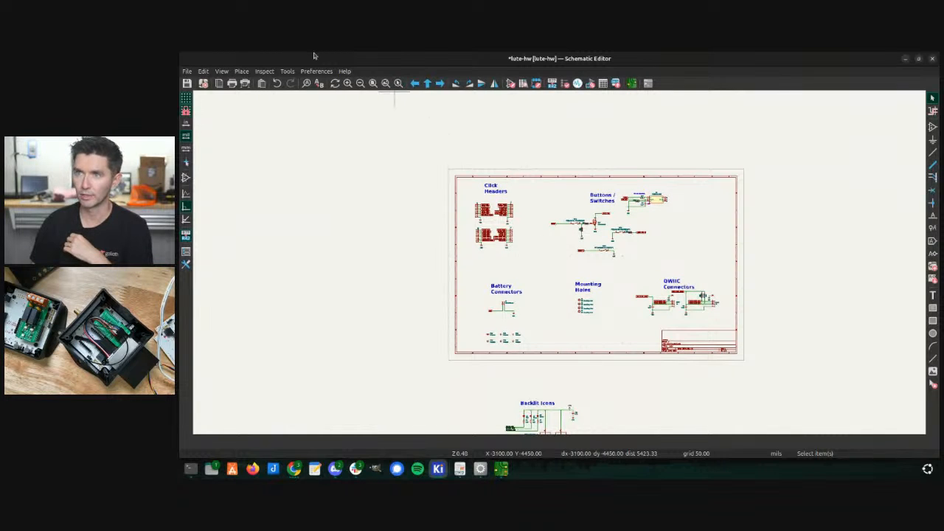
- Remove the W25Q16JVUXIQ and MCU_RaspberryPi_and_Boards libraries from the project-specific symbol libraries
left_click(317, 72)
left_click(337, 91)
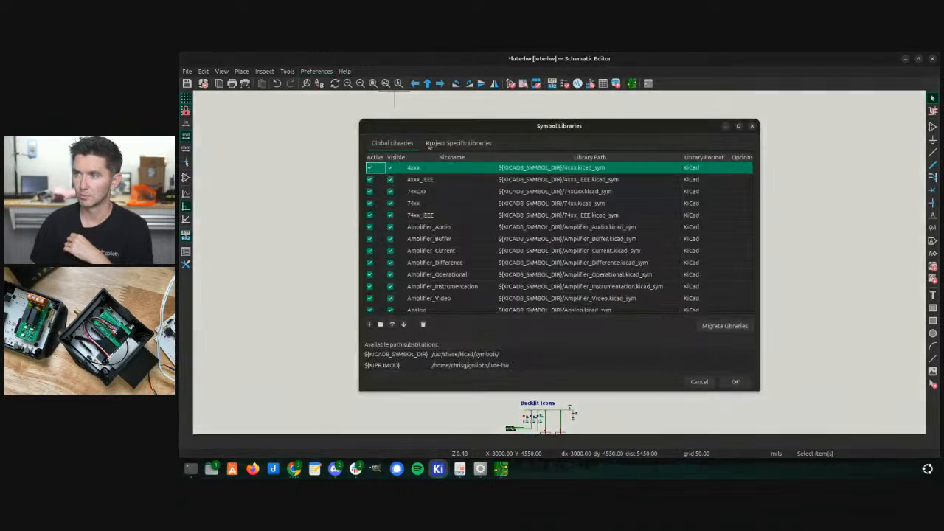
left_click(439, 144)
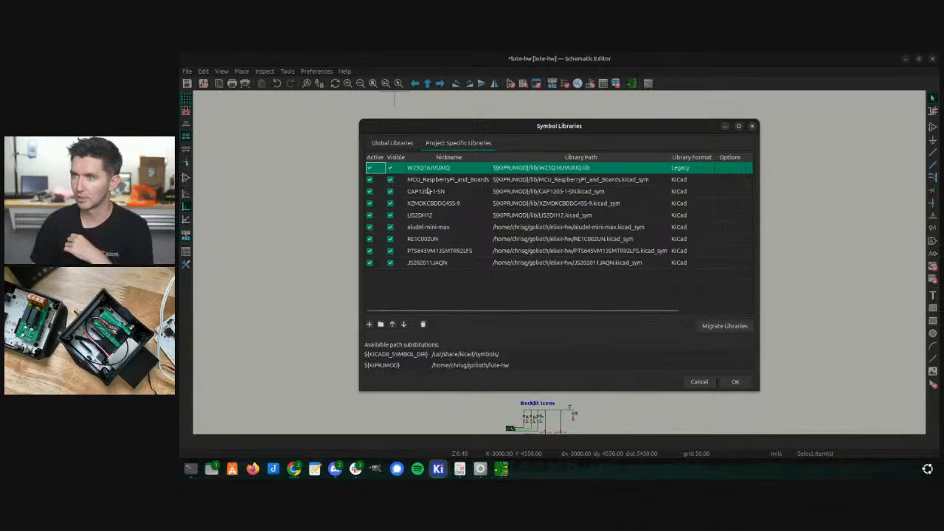
double_click(427, 180)
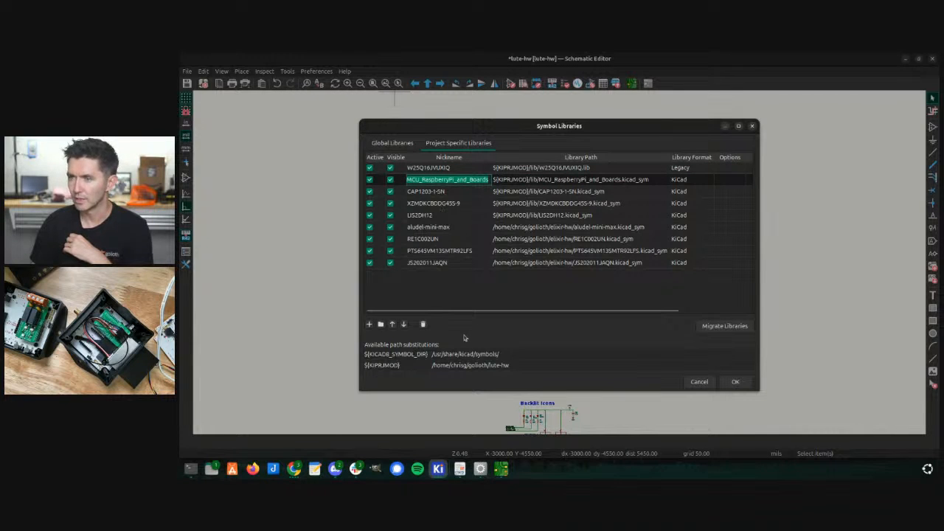
left_click(463, 168)
left_click(423, 324)
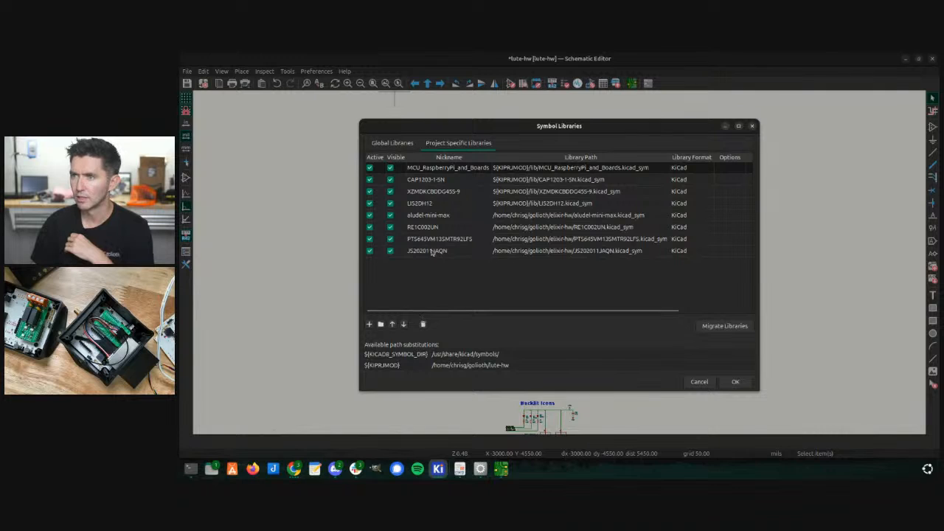
left_click(445, 170)
left_click(422, 325)
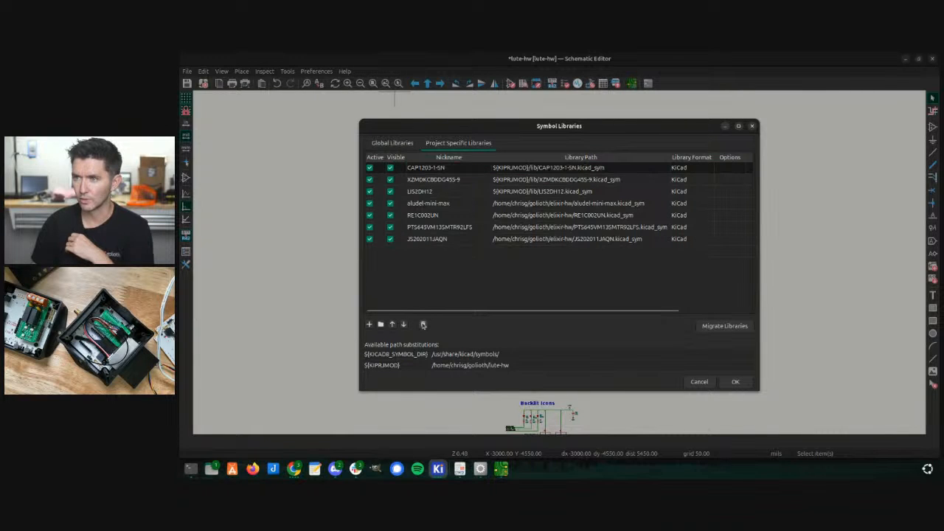
- Remove the CAP1203-1-SN, XZMDKCBDDG45S-9 and aludel-mini-max libraries from the project-specific symbol libraries
left_click(435, 168)
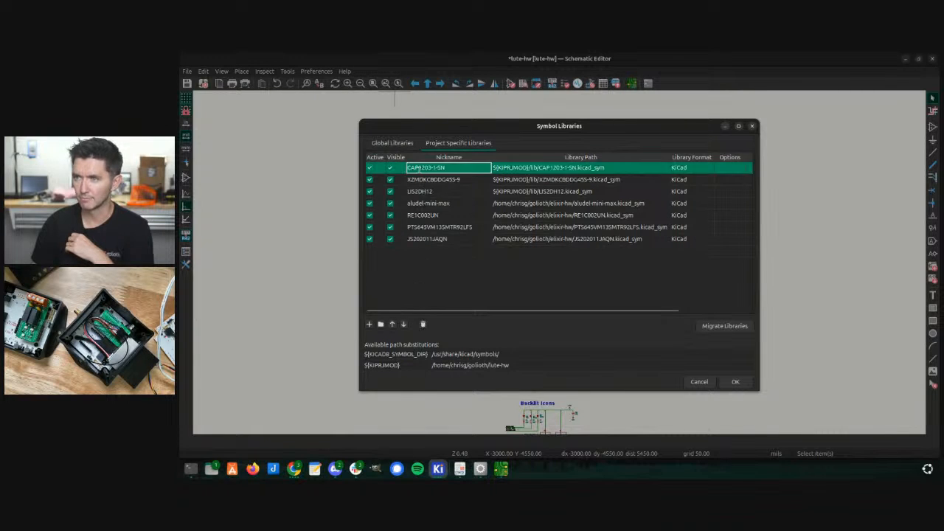
left_click(423, 324)
left_click(448, 168)
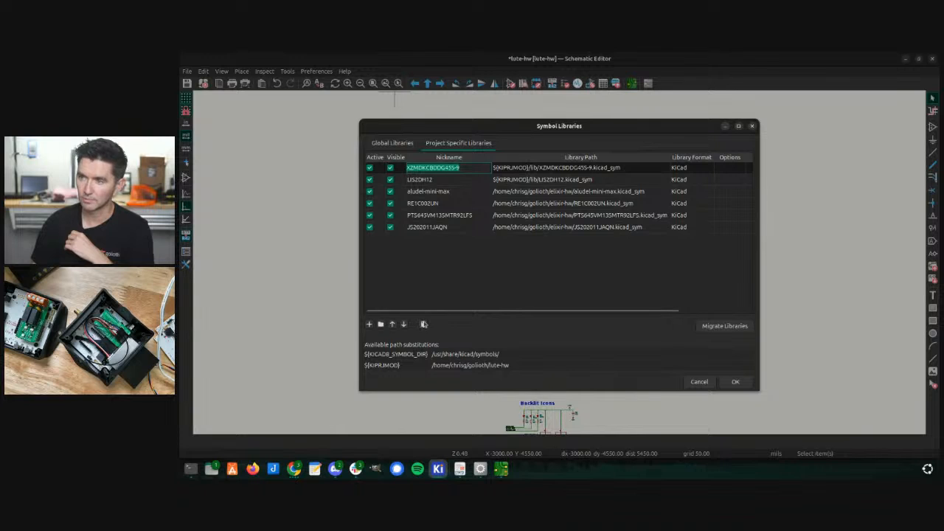
left_click(423, 324)
left_click(461, 179)
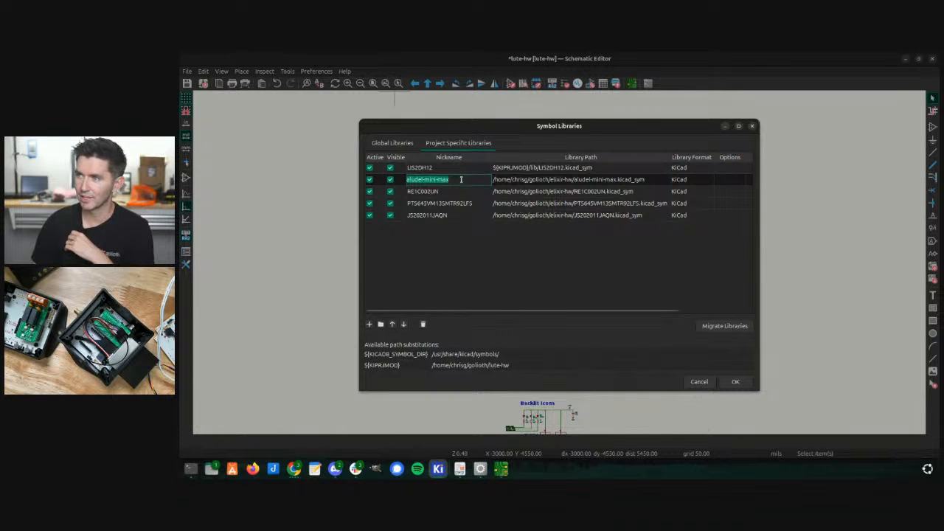
left_click(423, 325)
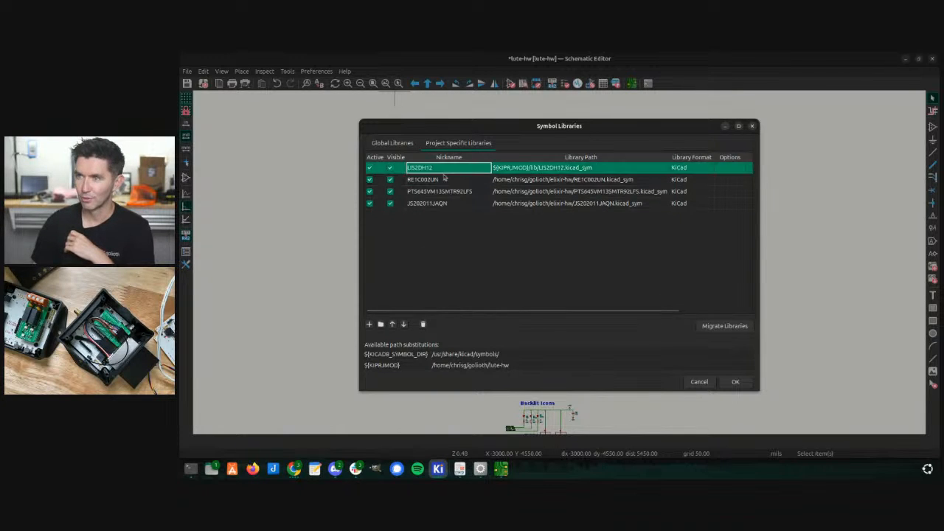
- Remove the LIS2DH12, RE1C002UN, PTS645VM13SMTR92LFS and JS202011JAQN project libraries and accept the symbol library changes
left_click(423, 324)
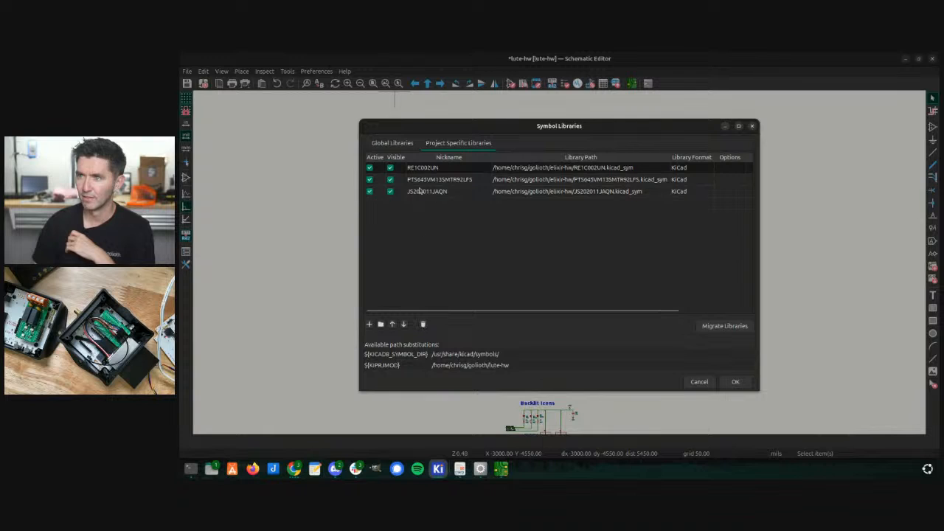
left_click(430, 167)
left_click(423, 325)
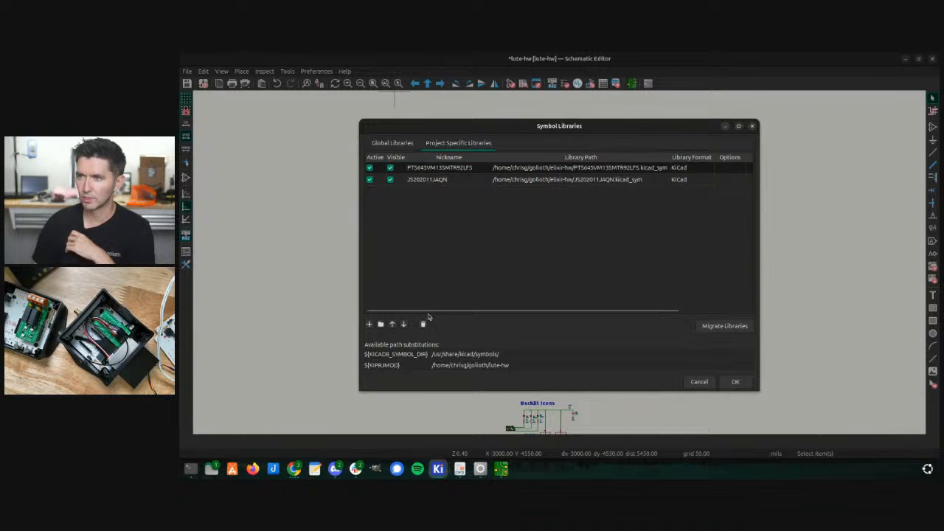
left_click(438, 169)
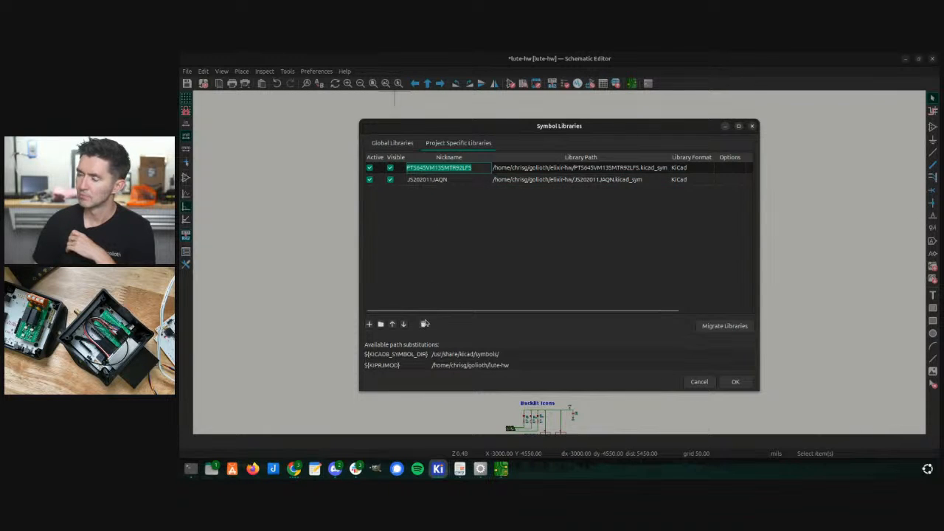
left_click(425, 324)
left_click(419, 168)
left_click(423, 324)
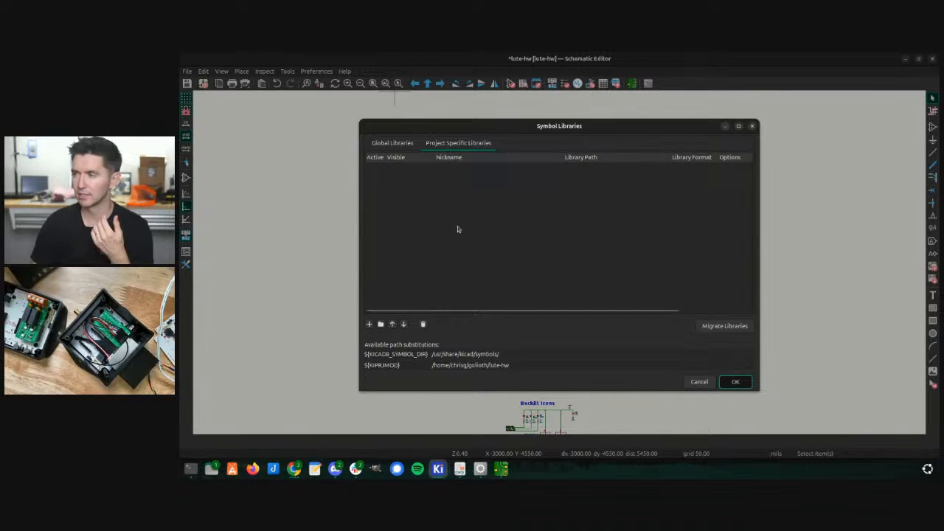
key("Return")
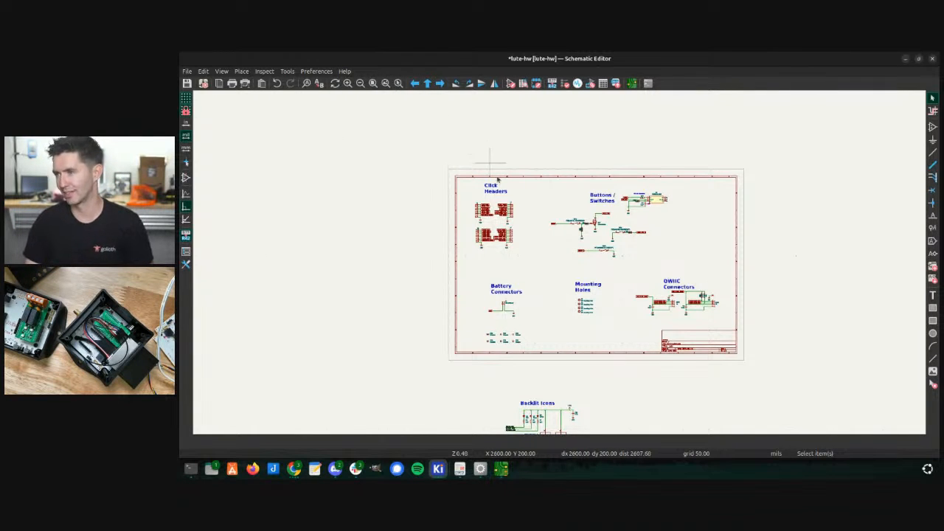
- Delete the Buttons / Switches, Mounting Holes, QWIIC Connectors and Battery Connectors sections and the fiducials, keeping only the Click Headers
middle_click_drag(642, 315, 639, 310)
left_click_drag(539, 171, 755, 323)
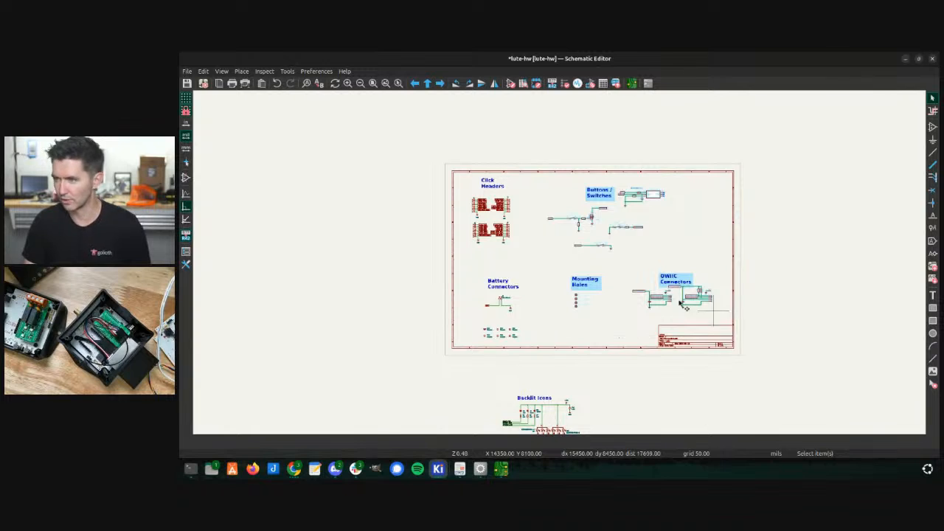
scroll(658, 296, "up", 2)
scroll(447, 265, "down", 1)
key("Delete")
left_click_drag(424, 243, 526, 322)
key("Delete")
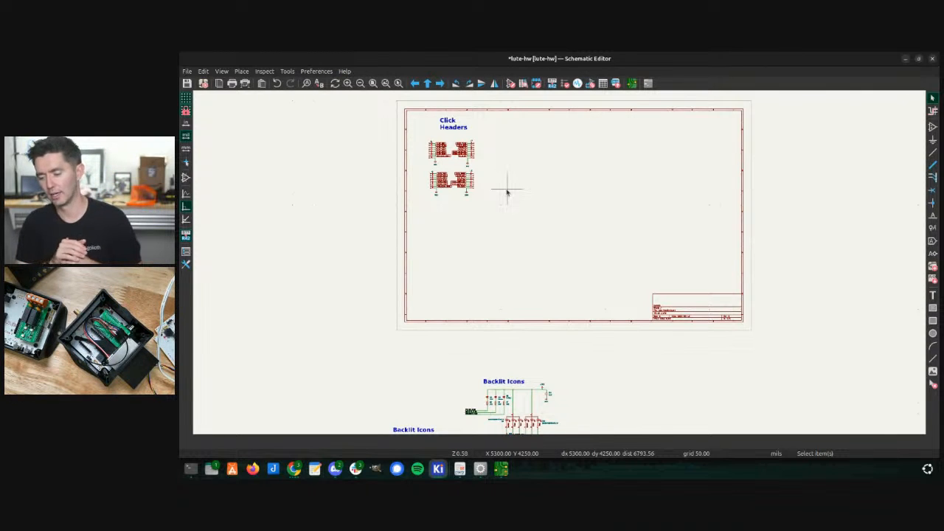
- Move all the Backlit Icons circuitry back inside the sheet frame, into the free area below the Click Headers
scroll(597, 236, "down", 2)
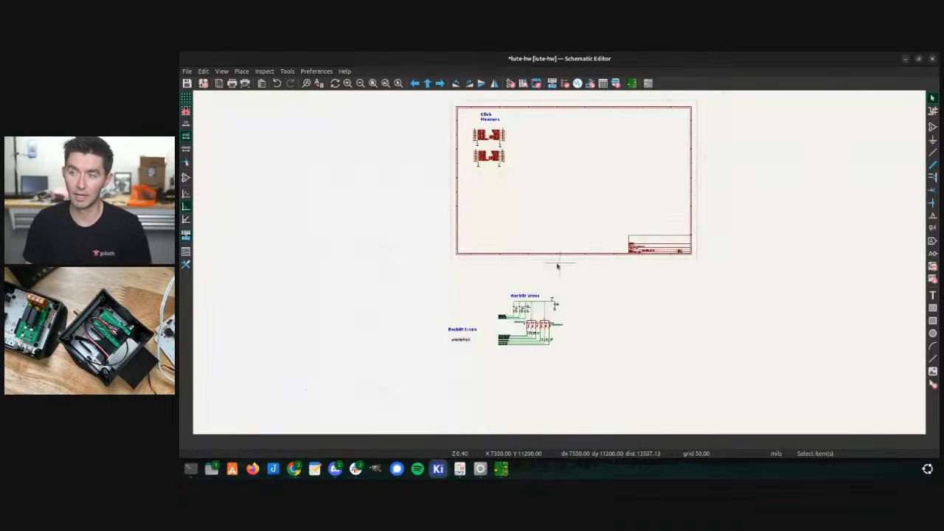
left_click_drag(407, 285, 603, 361)
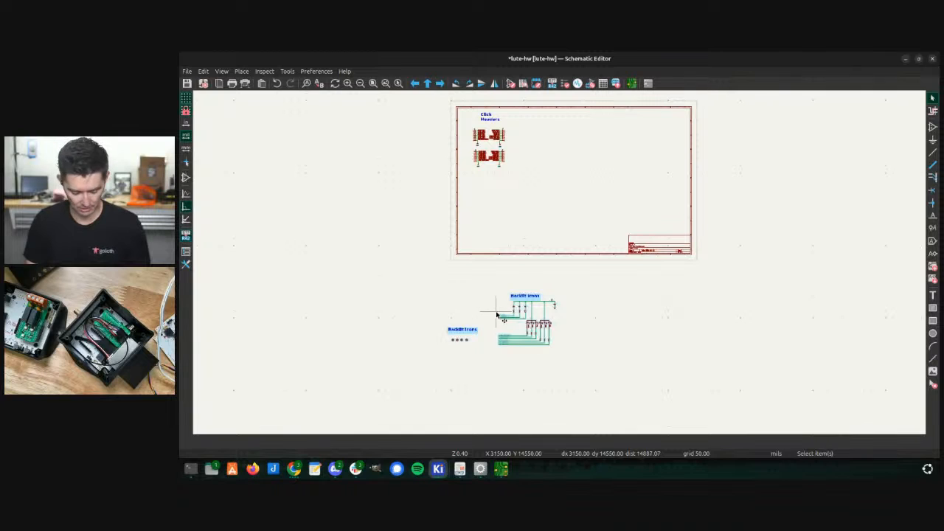
left_click_drag(497, 312, 536, 219)
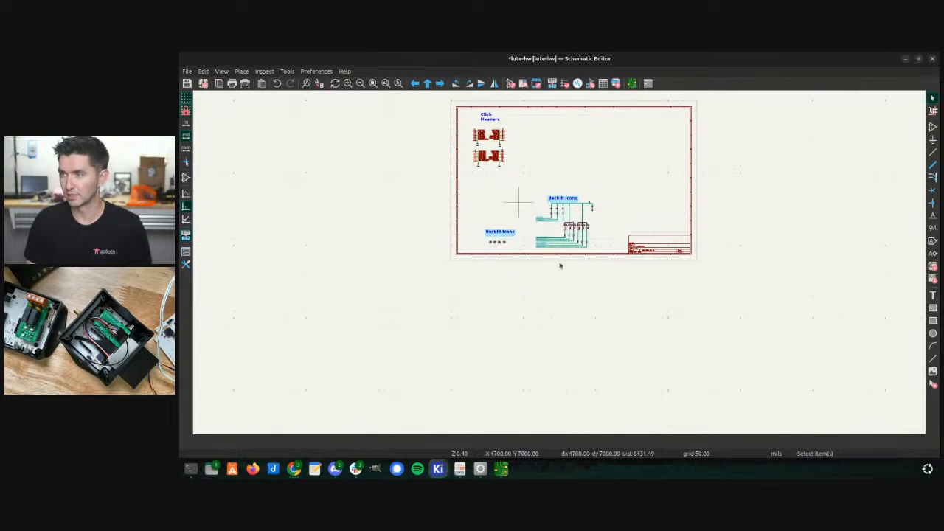
- Inspect the symbol properties of Click header J1, including its footprint and part fields, and close them without changes
scroll(519, 205, "up", 2)
scroll(543, 254, "down", 1)
scroll(526, 182, "up", 3)
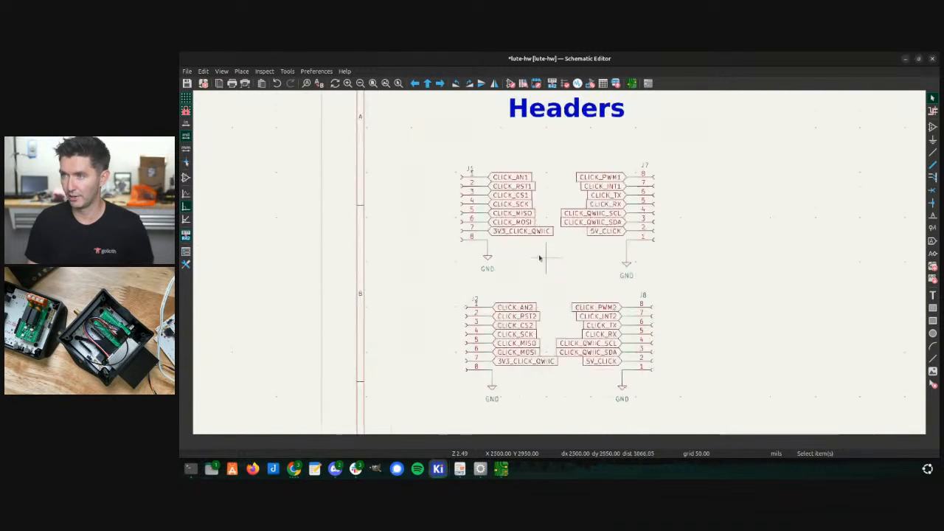
left_click(466, 212)
double_click(467, 213)
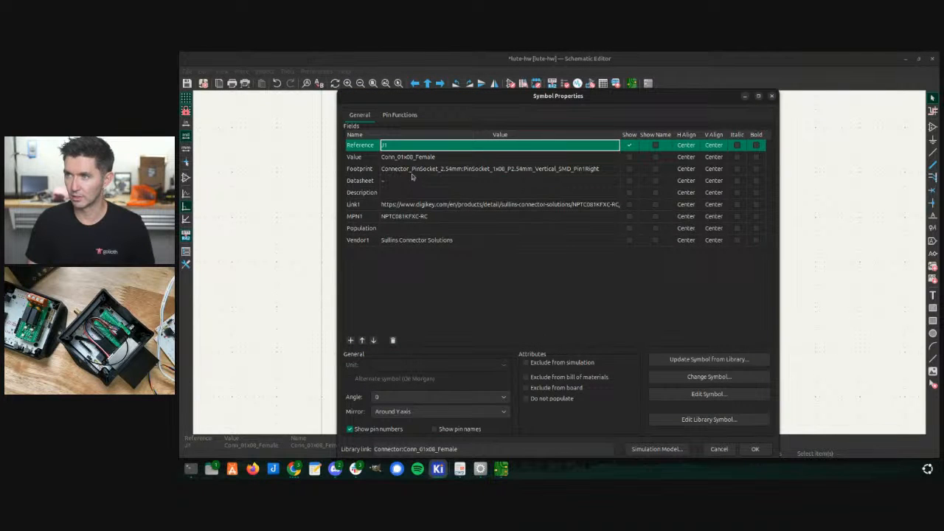
key("Escape")
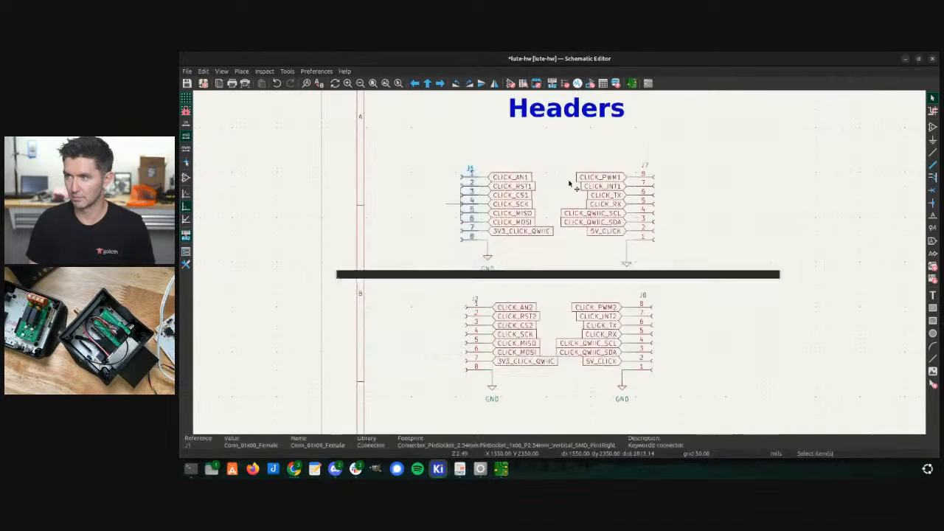
- Examine the signal labels on the four Click headers and their place on the sheet, and clear the J1 selection
scroll(559, 261, "up", 1)
scroll(559, 264, "down", 3)
scroll(559, 264, "up", 3)
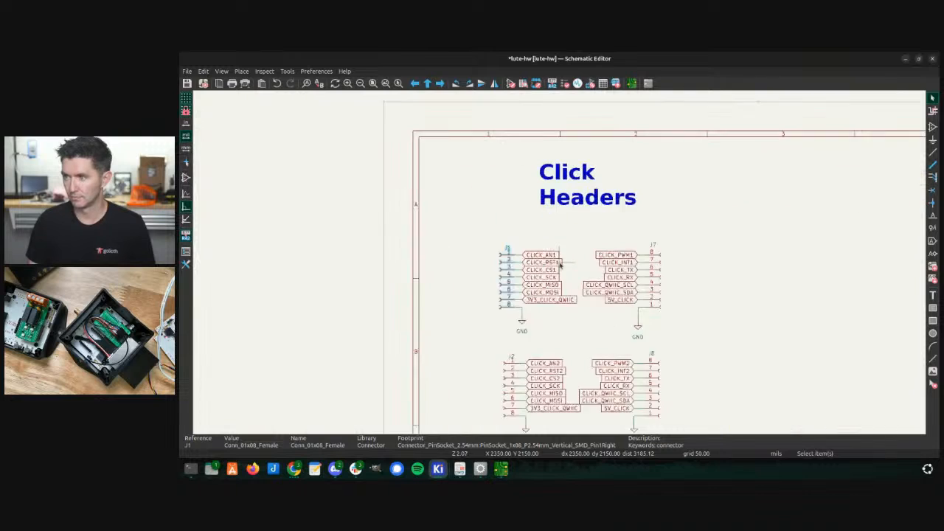
scroll(559, 264, "down", 3)
scroll(559, 264, "up", 4)
scroll(559, 264, "down", 4)
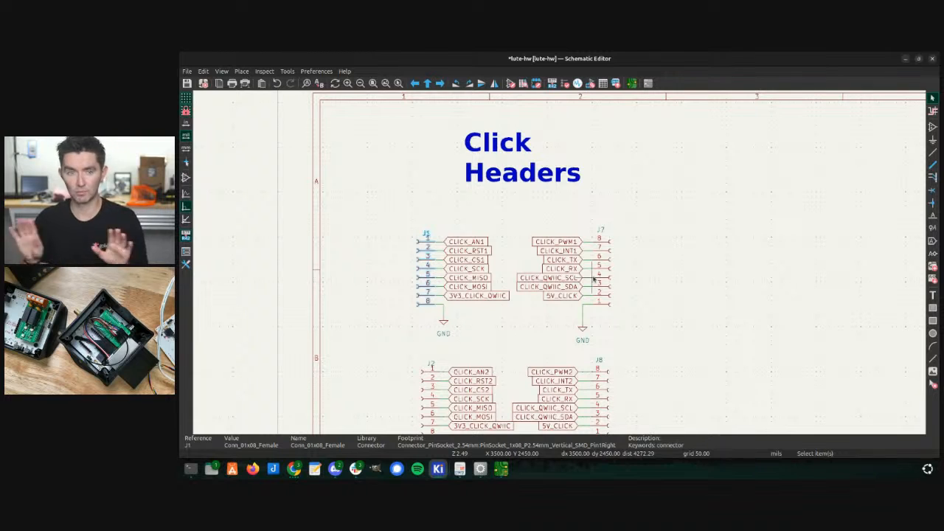
scroll(561, 264, "down", 5)
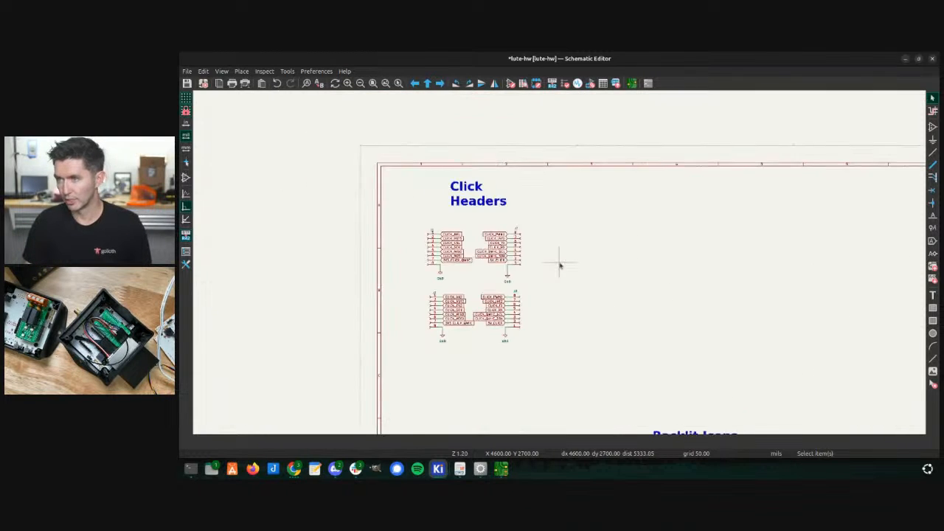
middle_click_drag(575, 340, 548, 327)
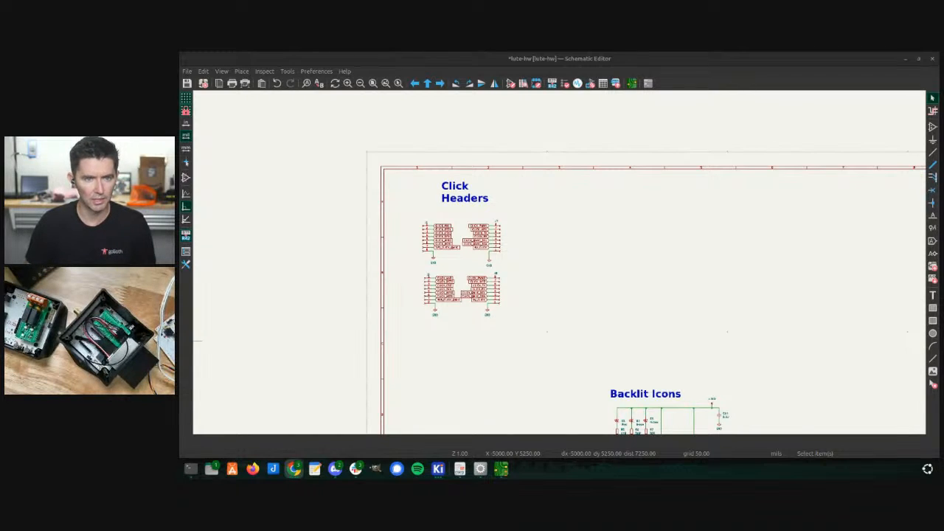
- Switch to Chrome and, from the mikrobus click standard results, open MIKROE's mikroBUS page and its mikroBUS standard specifications PDF
left_click_drag(180, 212, 522, 58)
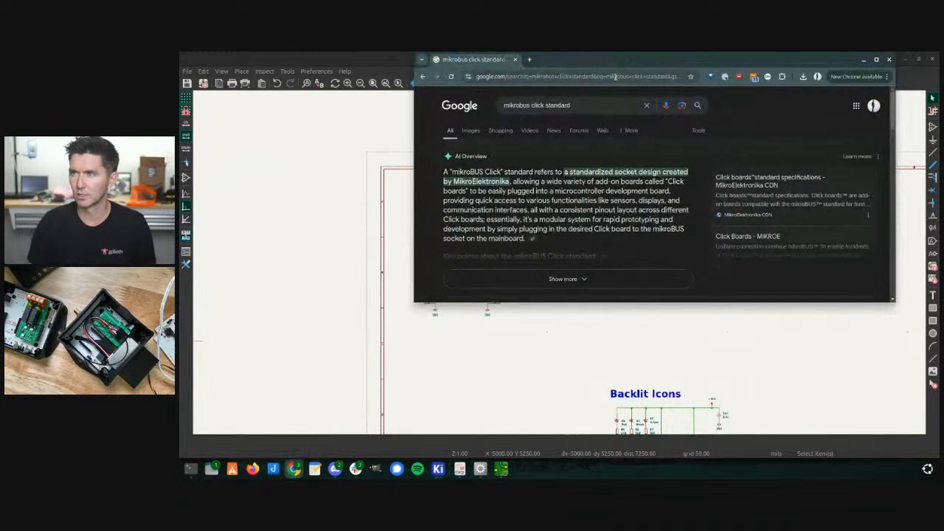
double_click(608, 60)
scroll(290, 284, "down", 5)
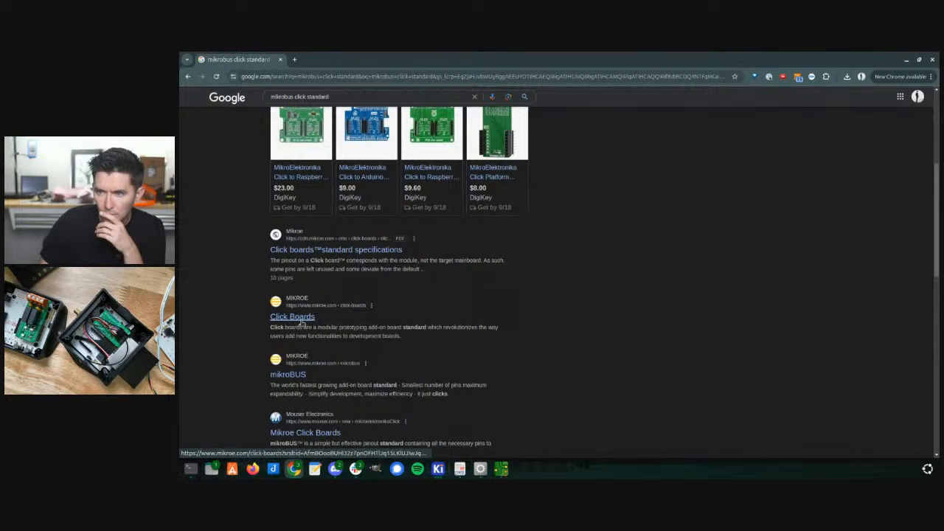
left_click(287, 375)
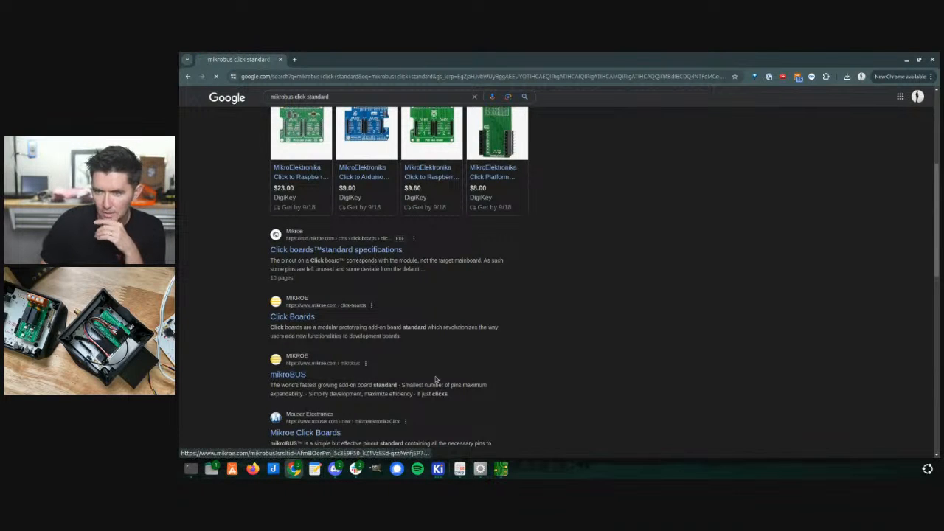
scroll(344, 241, "down", 10)
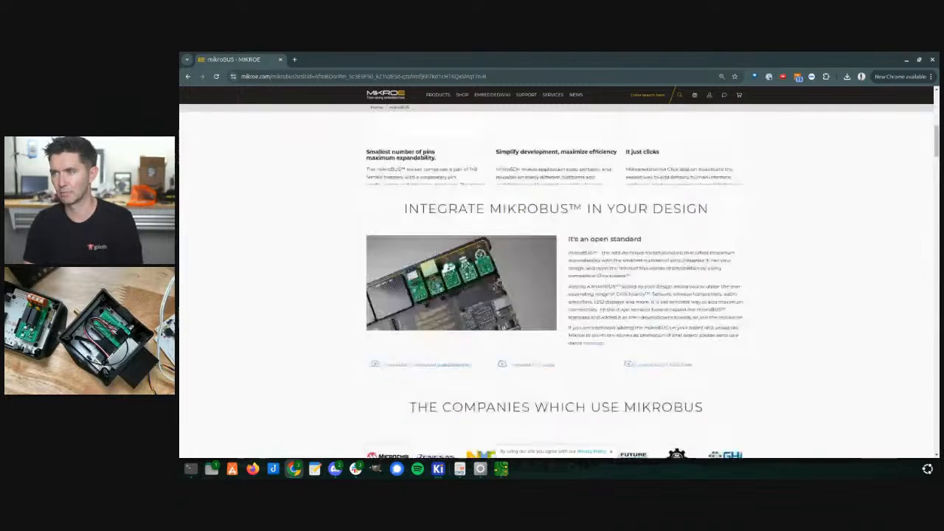
scroll(755, 286, "up", 4)
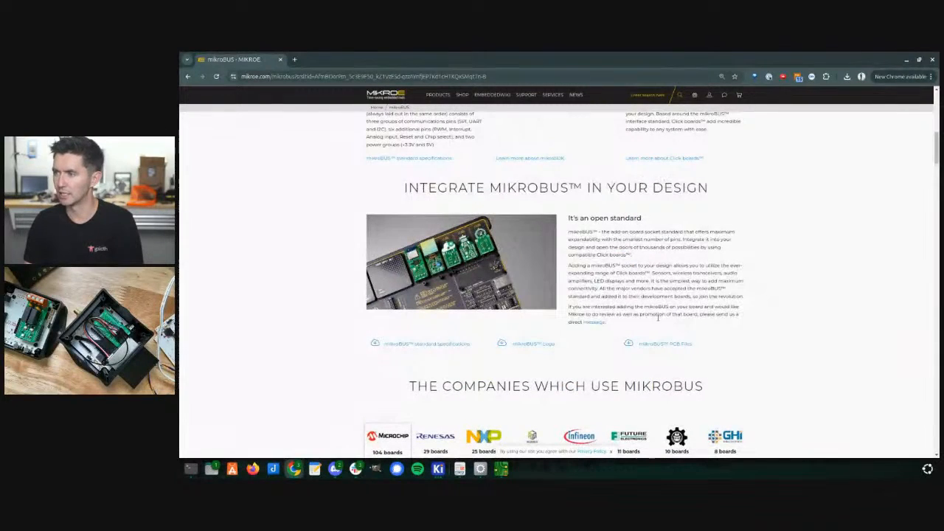
left_click(413, 344)
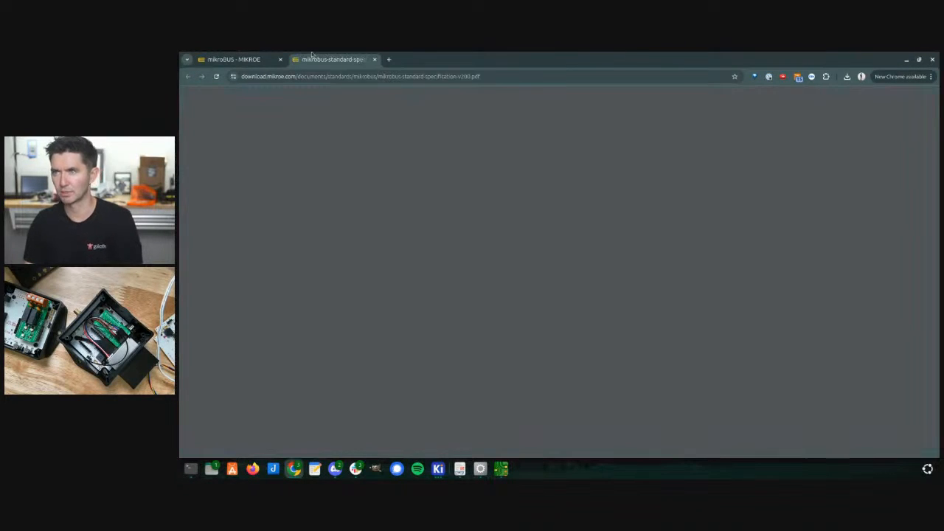
- Examine the pinout specification and the socket dimensions and placement requirements in the mikroBUS standard PDF
scroll(455, 250, "down", 20)
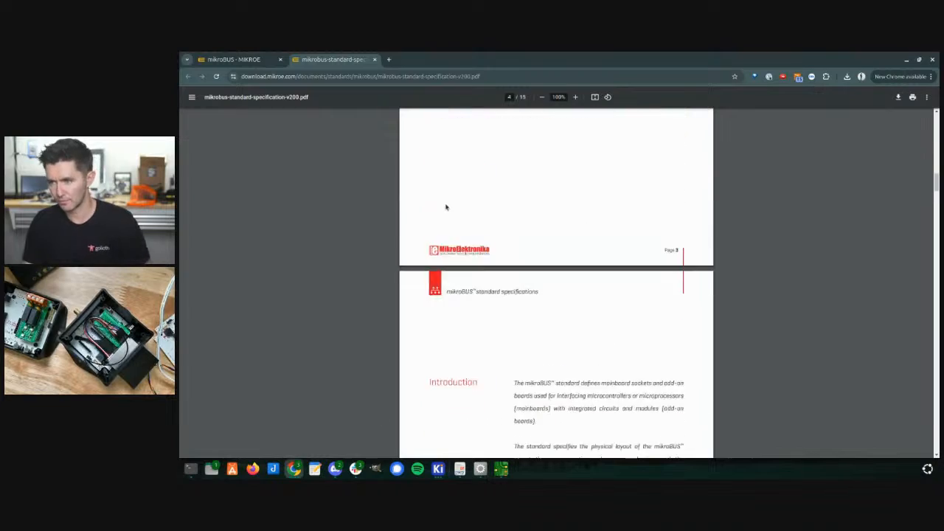
scroll(448, 199, "down", 8)
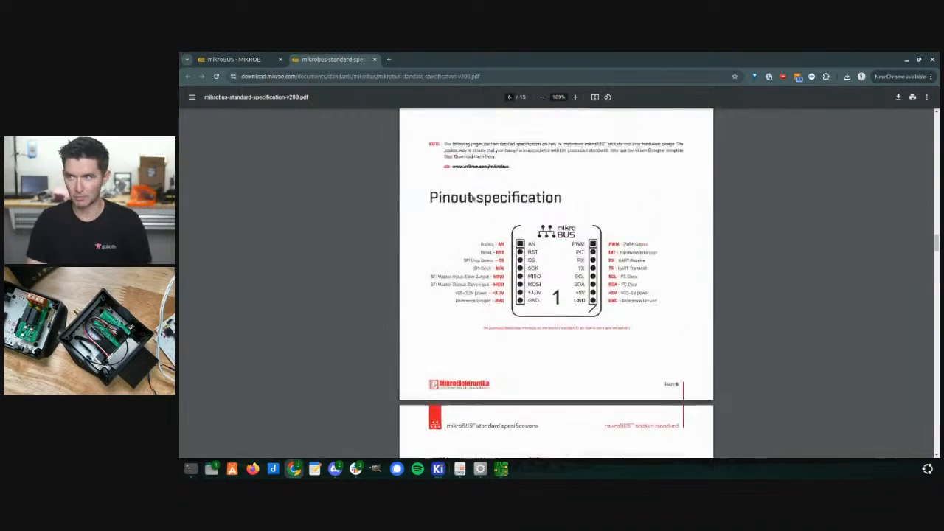
scroll(469, 228, "down", 12)
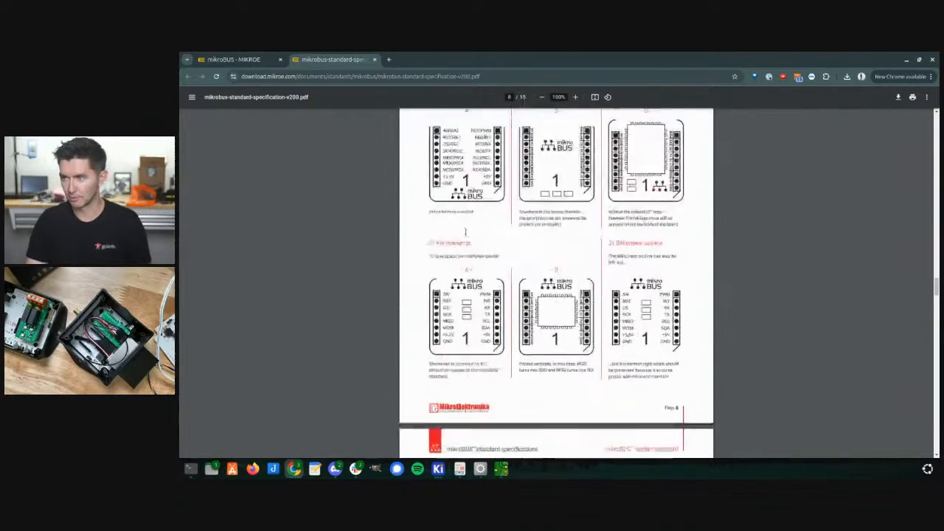
scroll(471, 225, "down", 2)
scroll(471, 236, "up", 1)
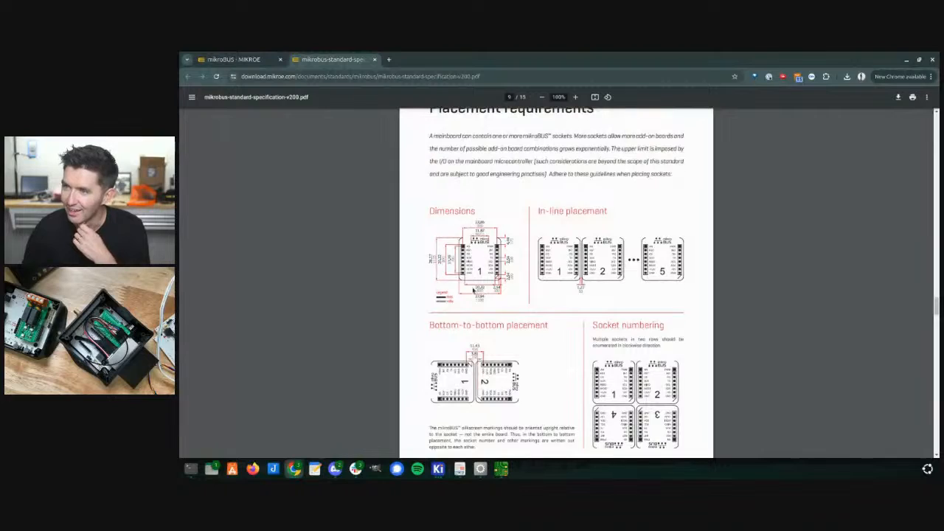
scroll(472, 296, "up", 3)
scroll(472, 295, "down", 3)
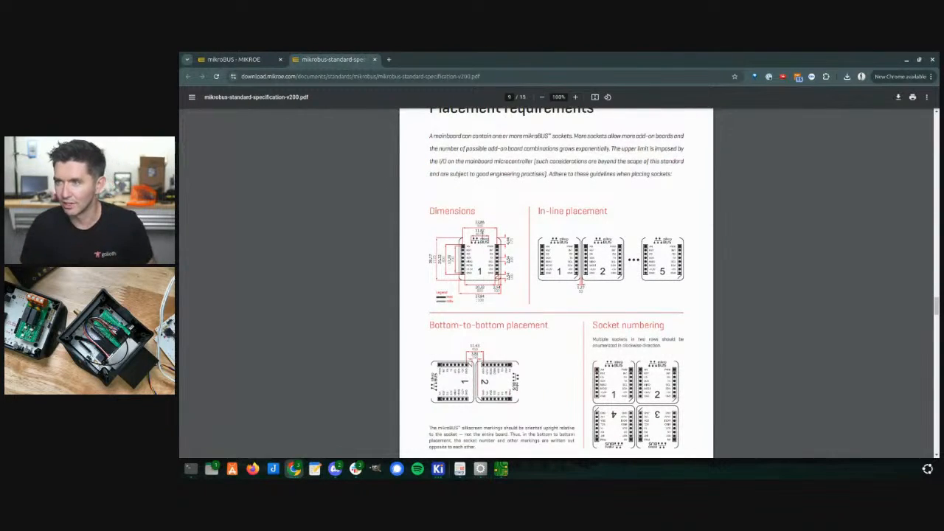
scroll(578, 234, "up", 6, "ctrl")
scroll(448, 259, "down", 3, "ctrl")
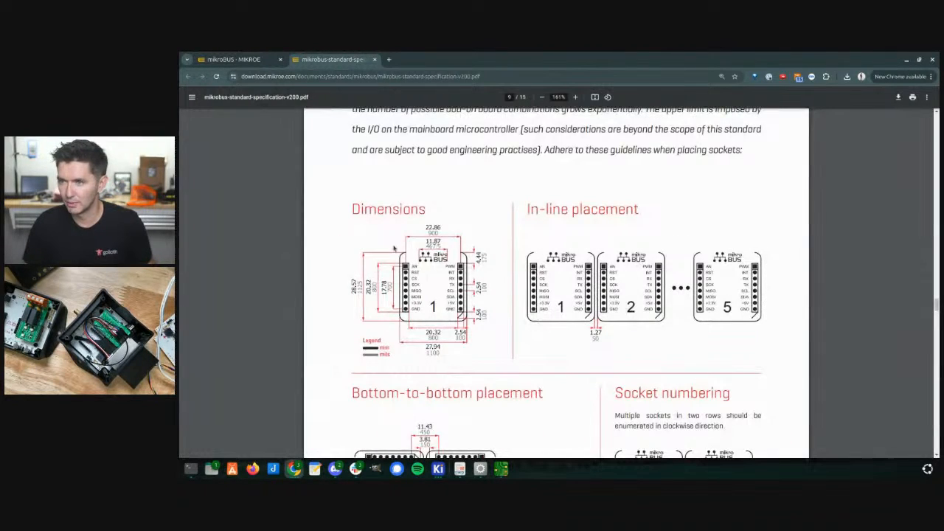
scroll(508, 247, "down", 1)
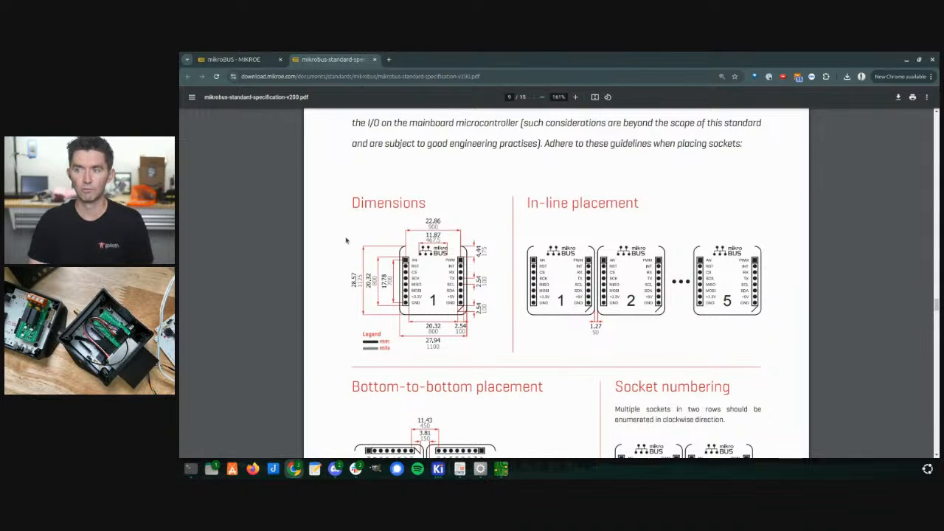
- Return to the lute-hw schematic in KiCad and save it
key("alt+Tab")
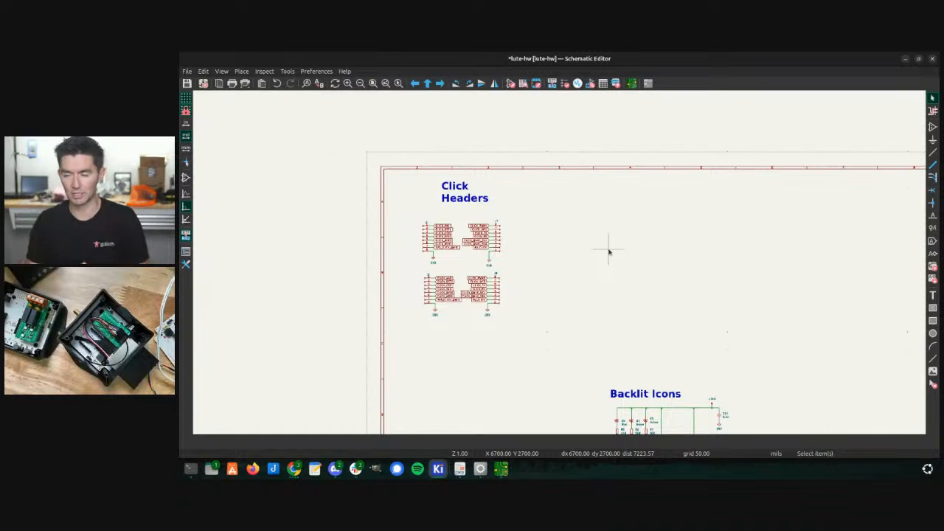
key("alt+Tab")
key("alt+Tab")
key("ctrl+s")
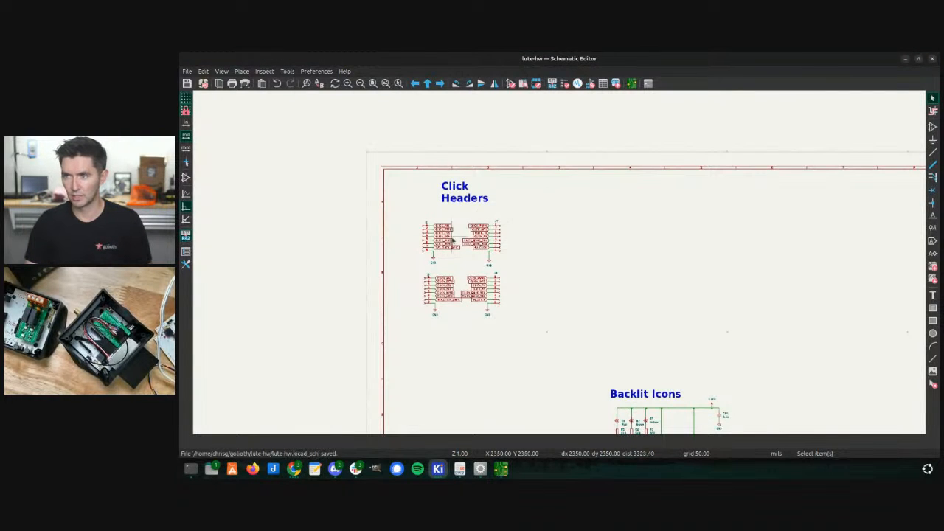
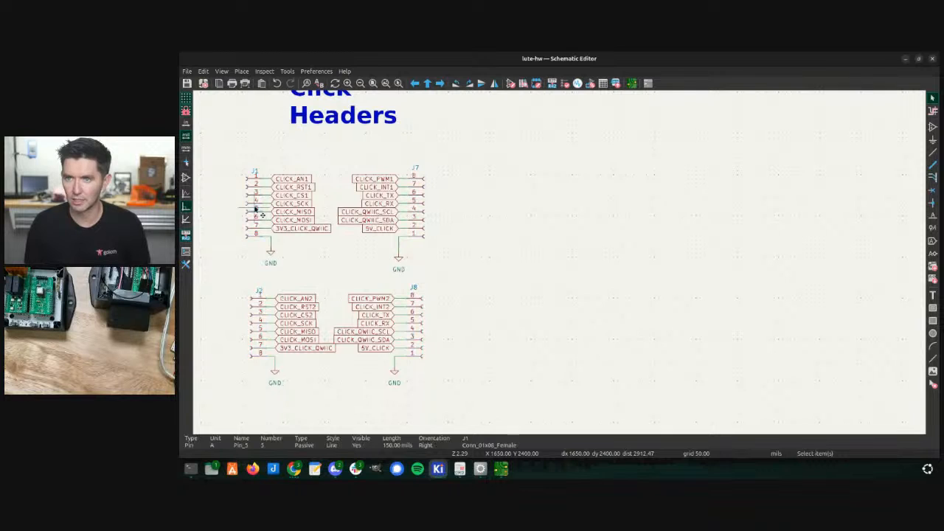
- Inspect the footprint field in the symbol properties of Click header J1 and close them without changes
left_click(249, 212)
double_click(251, 212)
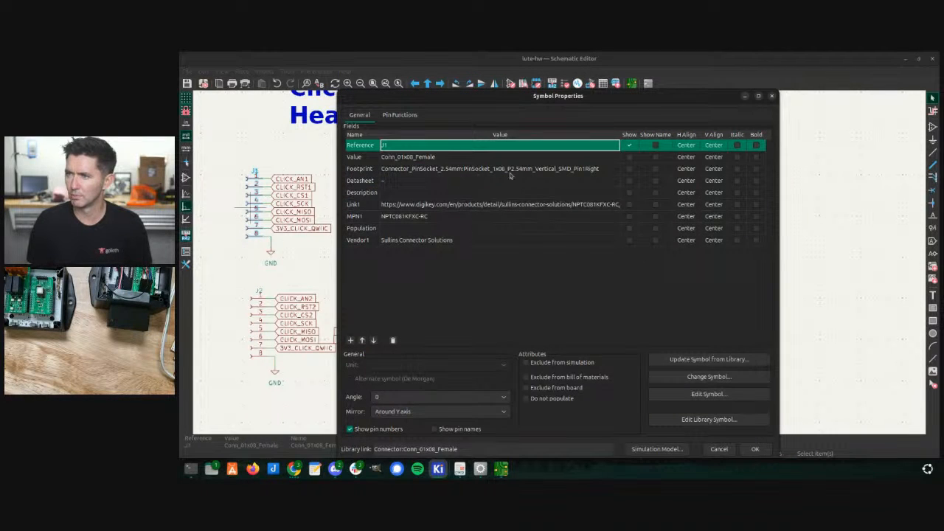
left_click(612, 169)
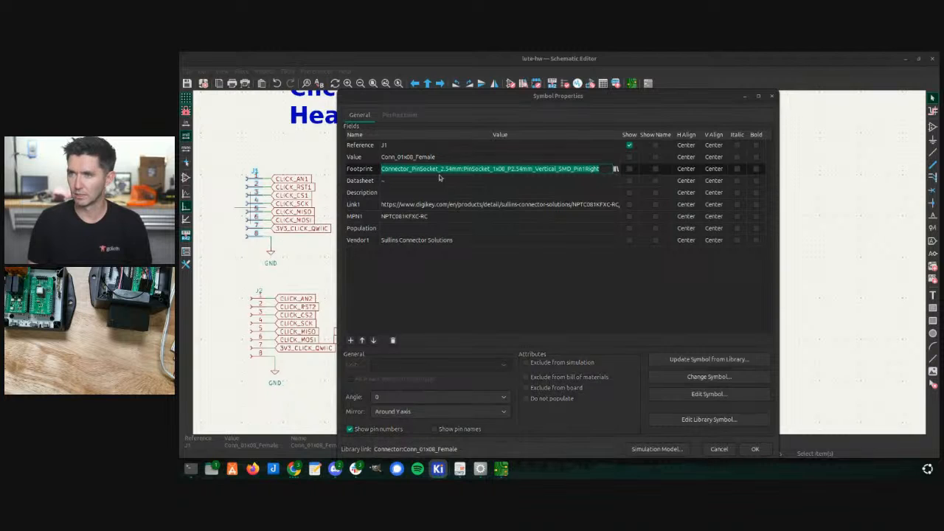
left_click(834, 327)
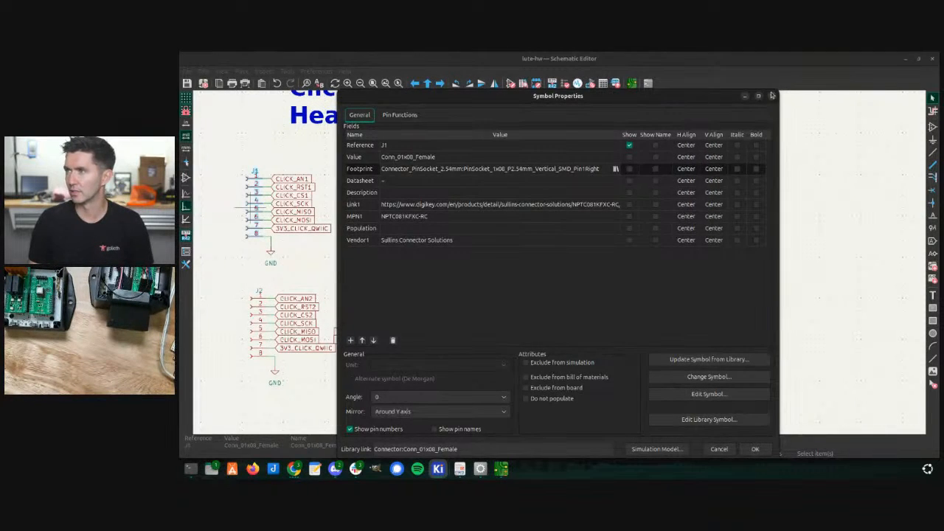
left_click(771, 95)
- Open the Symbol Fields Table and start choosing a new footprint for the grouped Conn_01x08_Female headers, including J1, J2, J7 and J8
left_click(602, 84)
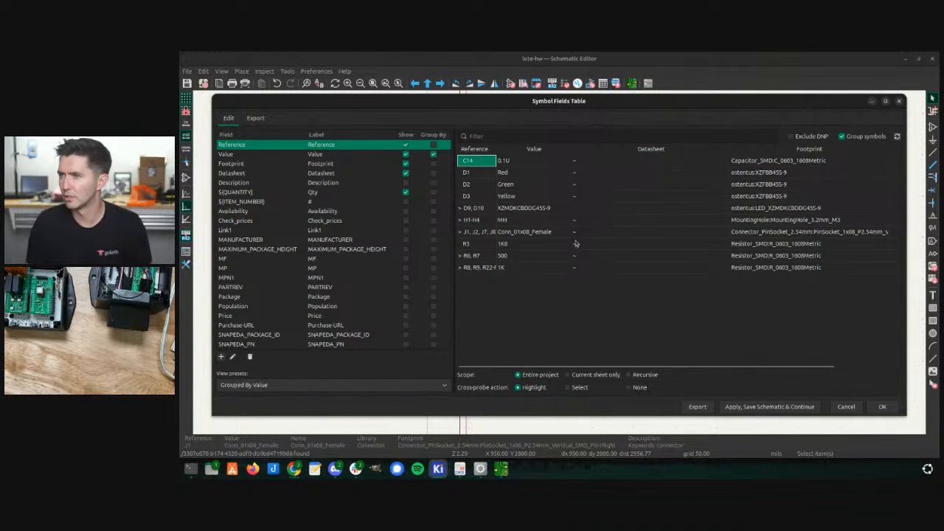
double_click(797, 231)
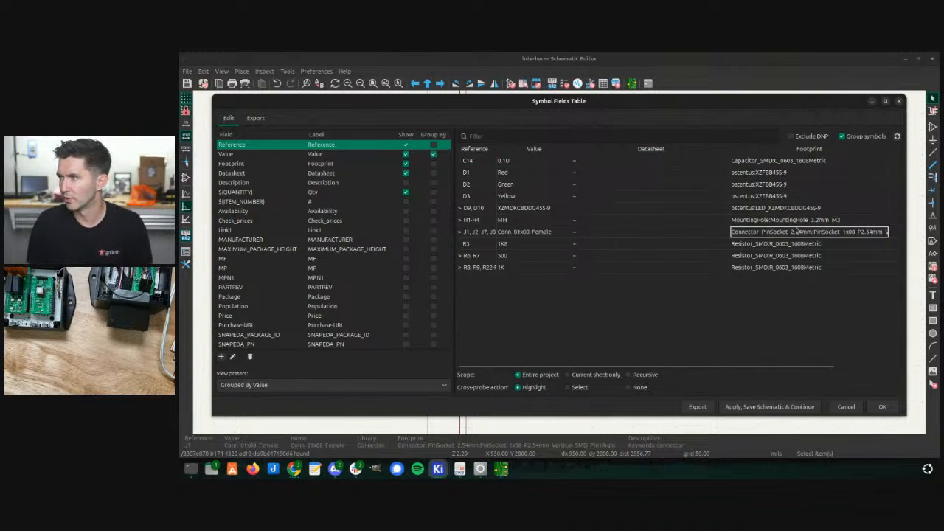
left_click(885, 232)
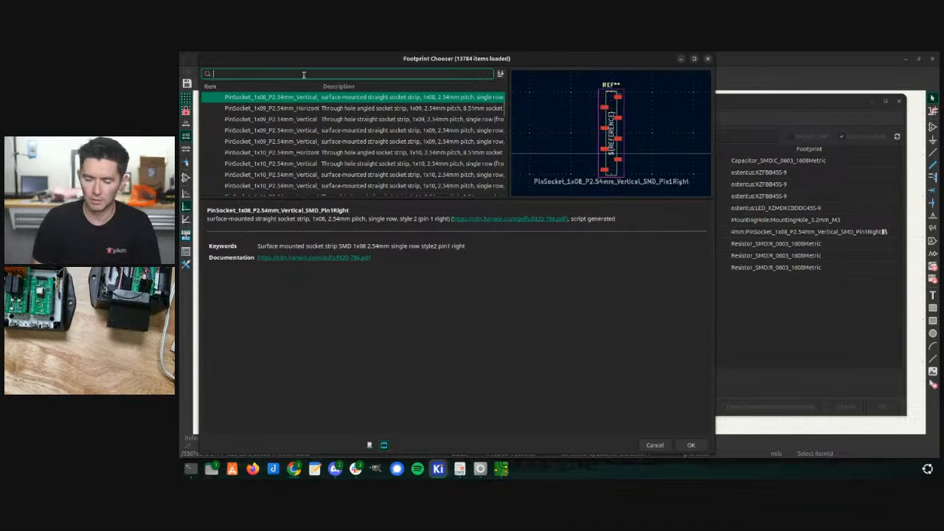
- Filter the footprint libraries for PinHeader_1x08
type("PineHeader")
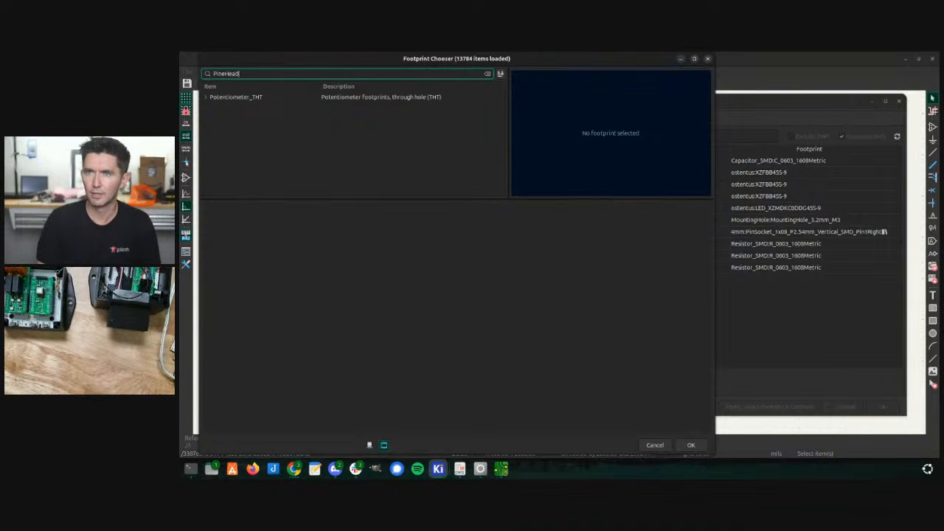
key("BackSpace")
key("BackSpace")
key("BackSpace")
key("BackSpace")
key("BackSpace")
key("BackSpace")
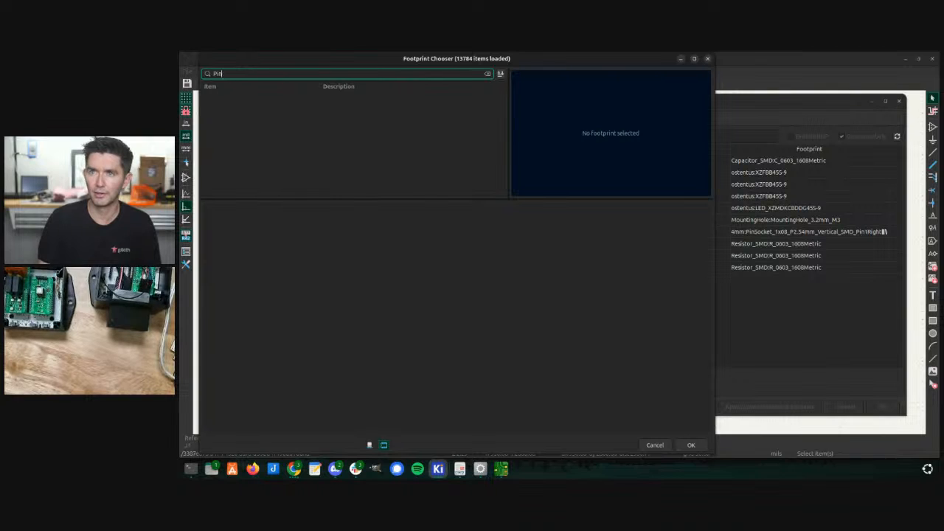
type("Header")
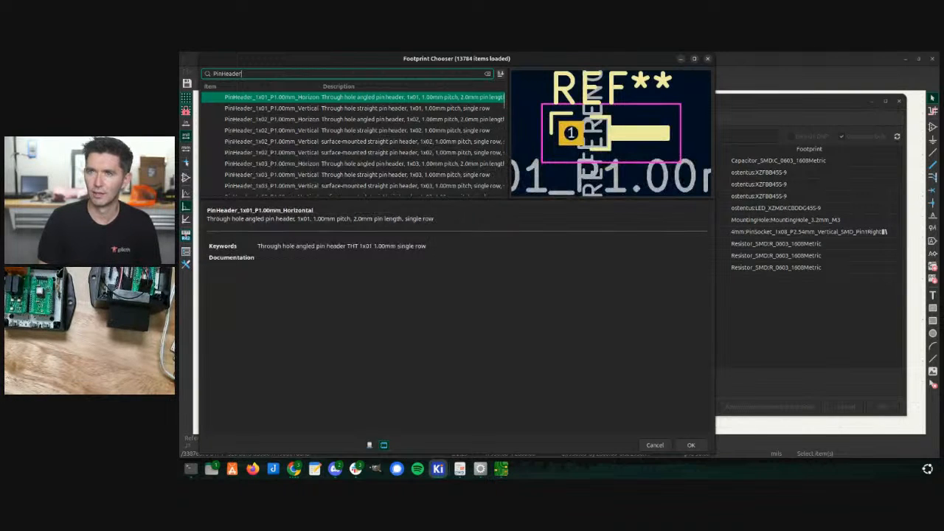
type("_1x0")
key("BackSpace")
type("1x0")
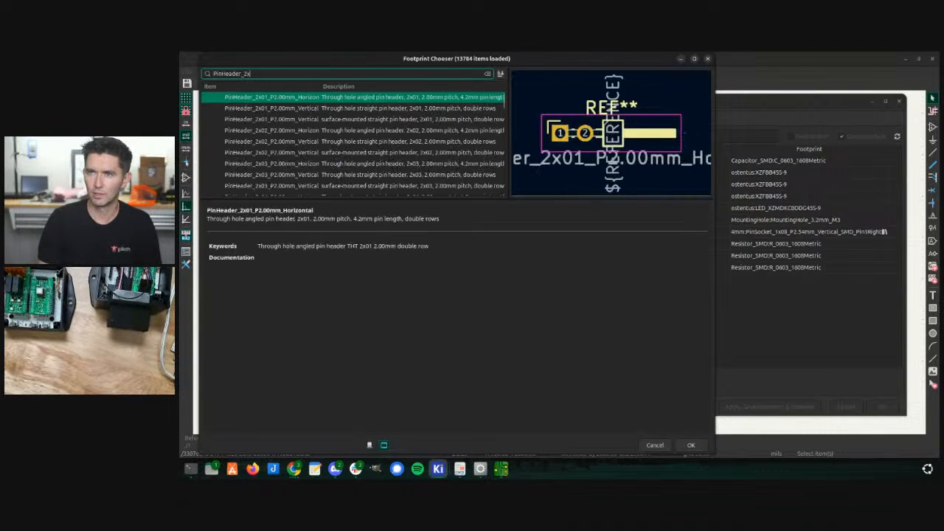
type("8")
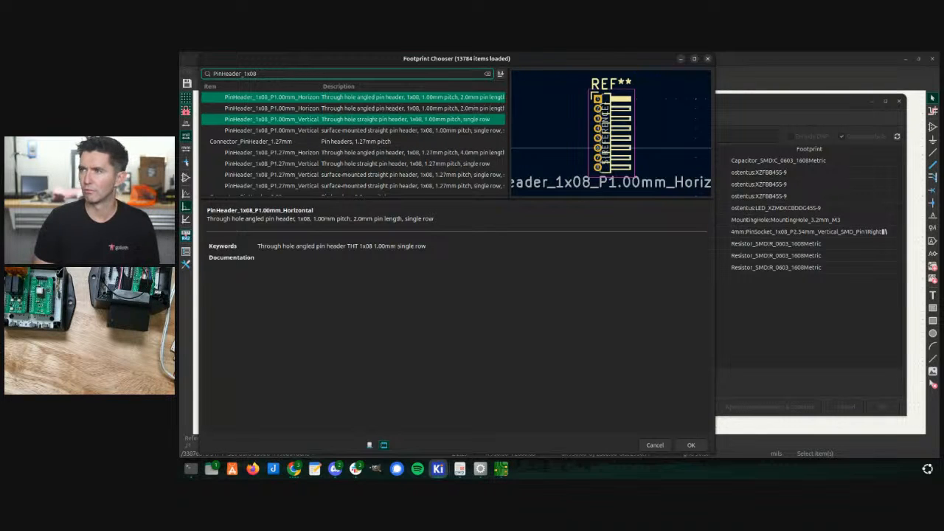
- Browse the matching 1x08 pin headers and narrow the footprint filter to PinHeader_1x08_P2.54
key("Down")
key("Down")
key("Down")
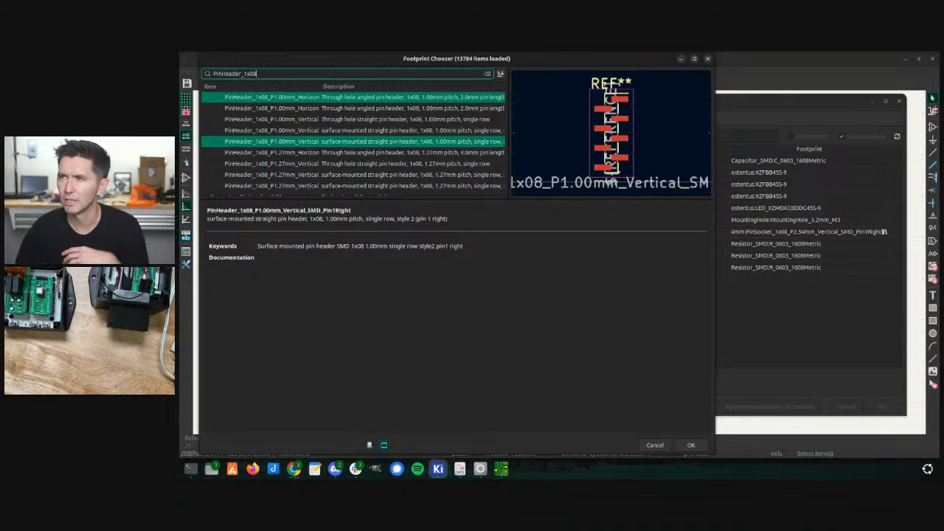
scroll(301, 151, "down", 4)
scroll(303, 147, "up", 5)
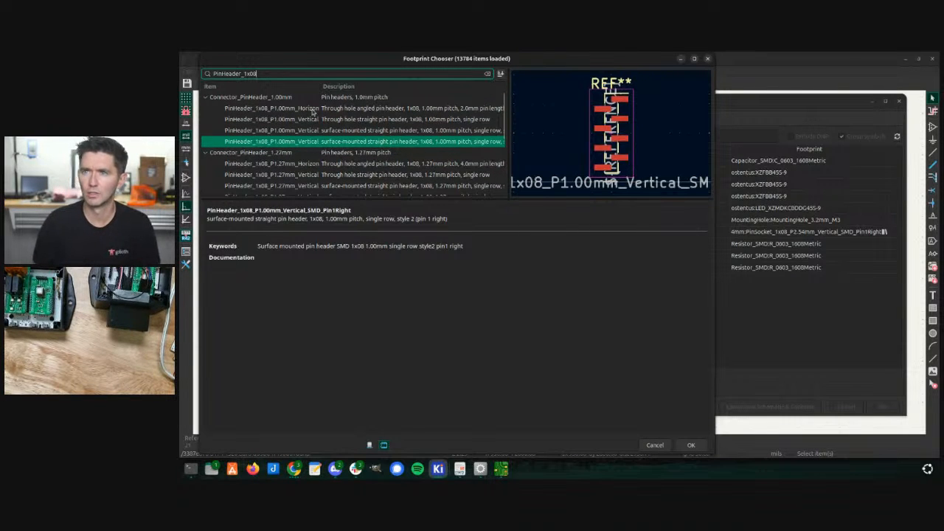
type("2.54")
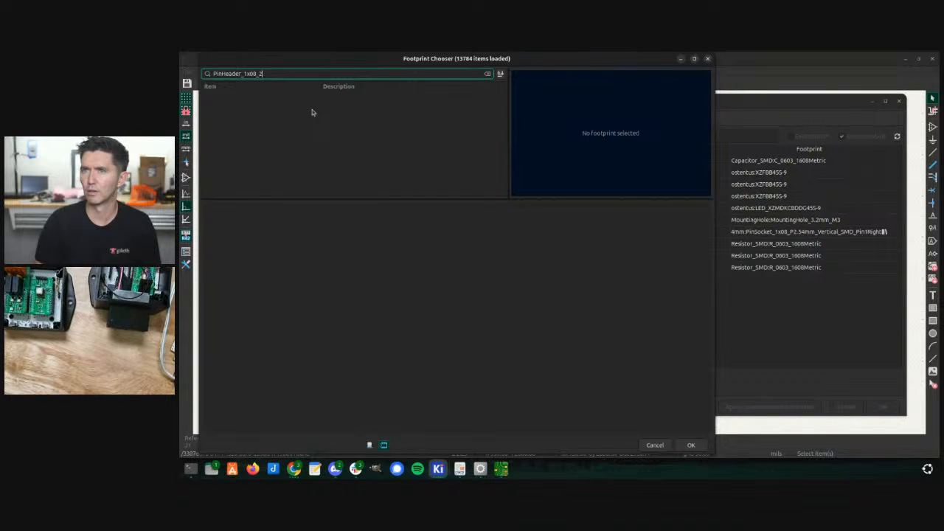
key("BackSpace")
key("BackSpace")
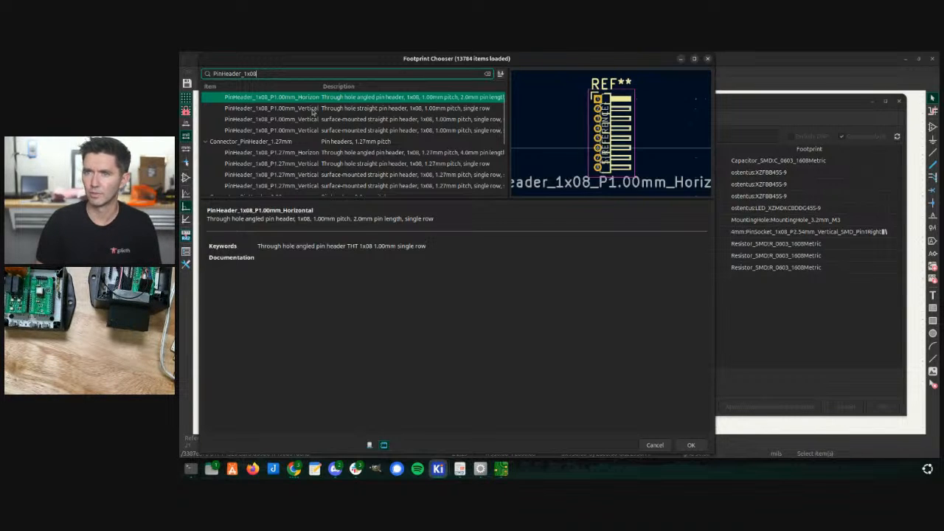
key("BackSpace")
type("_P2.54")
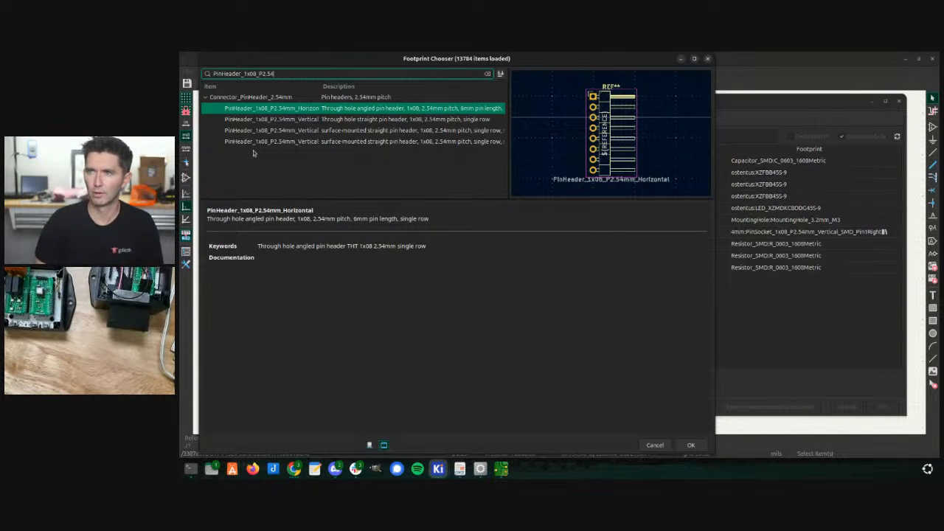
- Compare the surface-mount pin header variants, assign PinHeader_1x08_P2.54mm_Vertical_SMD_Pin1Right to the grouped headers J1, J2, J7 and J8, and save the schematic
left_click(320, 141)
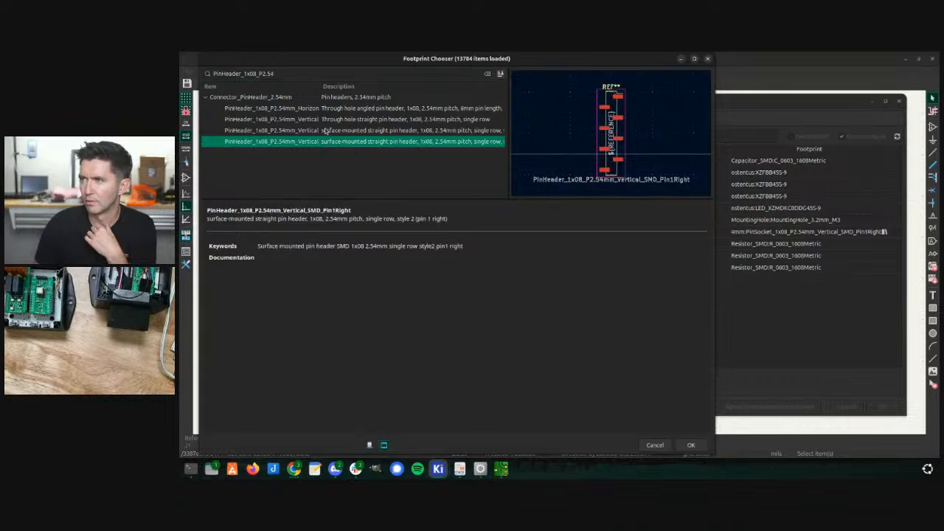
left_click(326, 130)
left_click(323, 141)
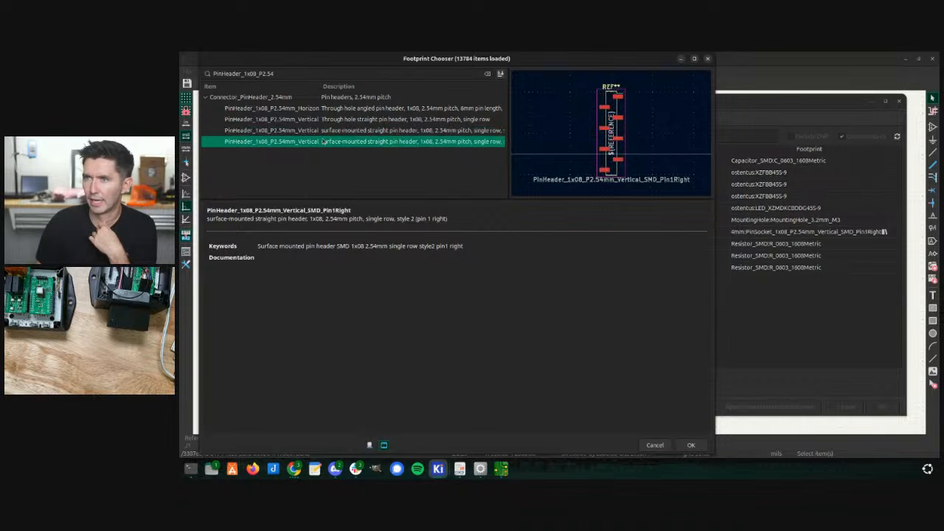
left_click(329, 130)
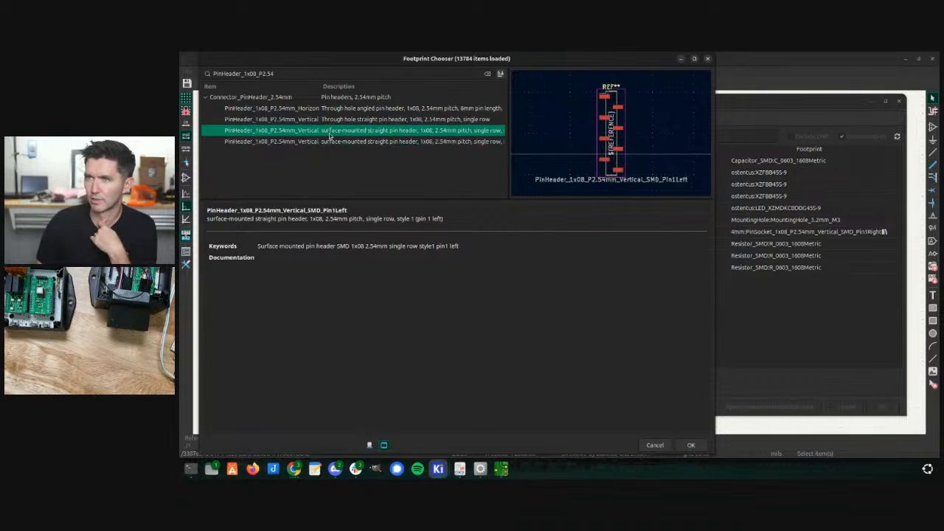
left_click(326, 142)
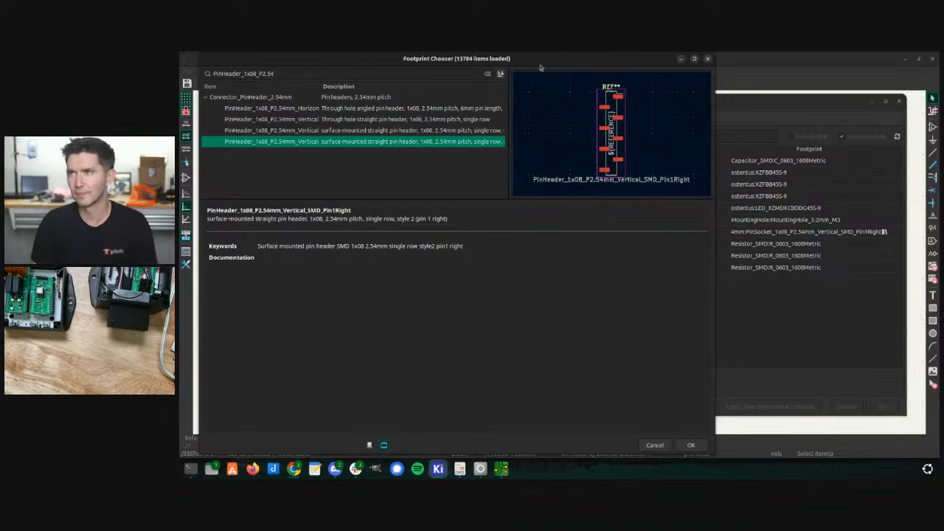
left_click_drag(636, 59, 839, 283)
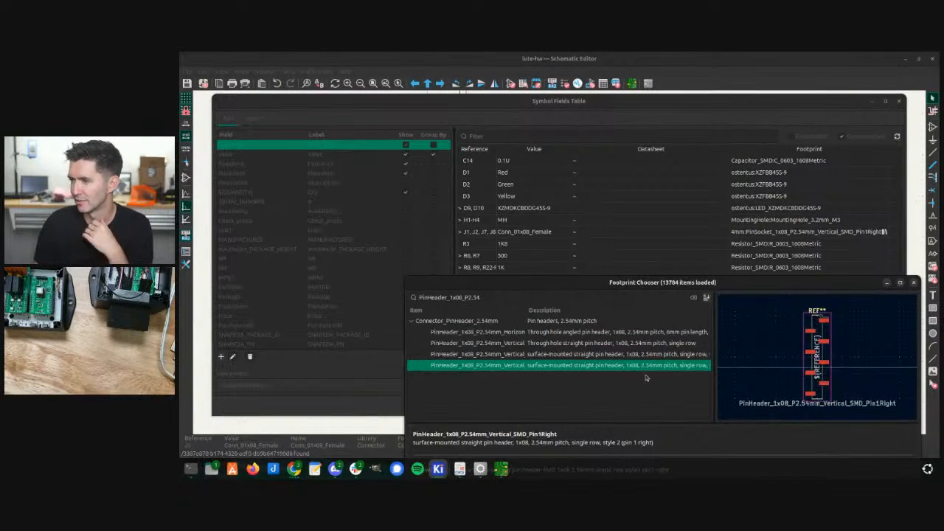
double_click(621, 364)
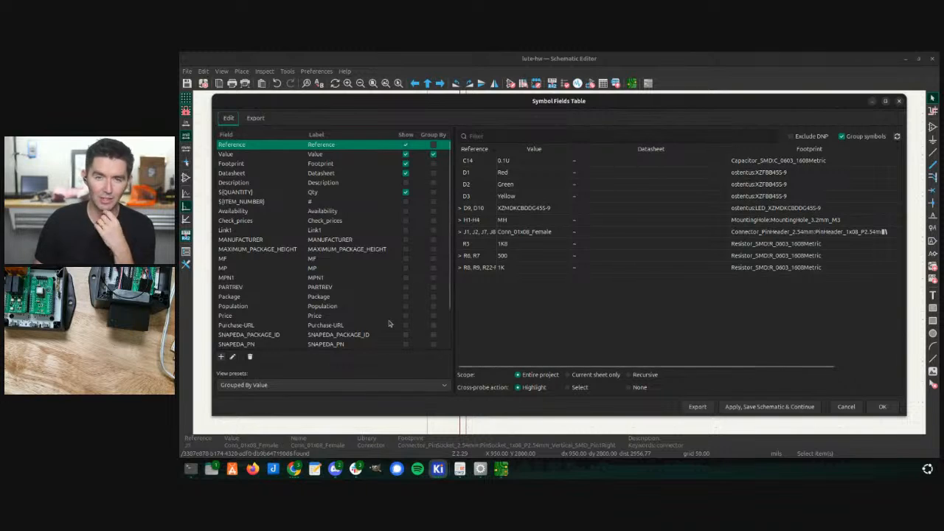
left_click(881, 406)
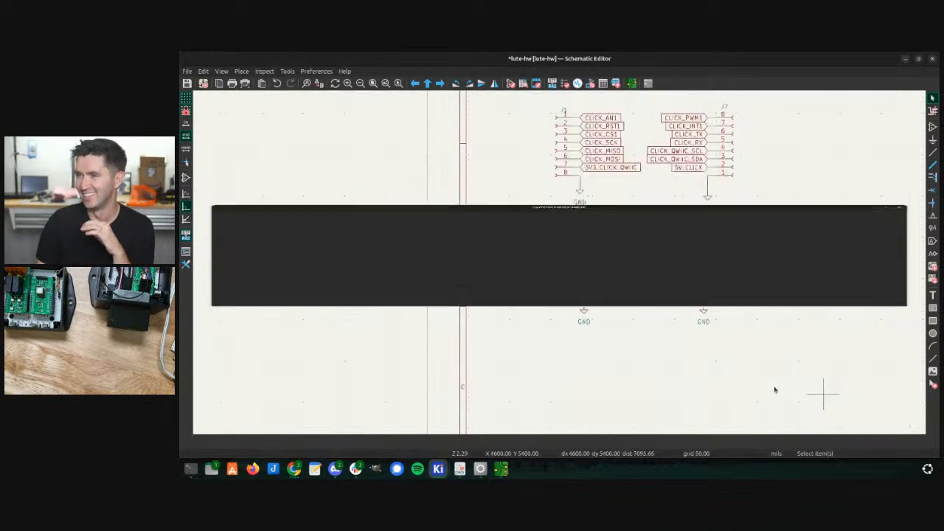
key("ctrl+s")
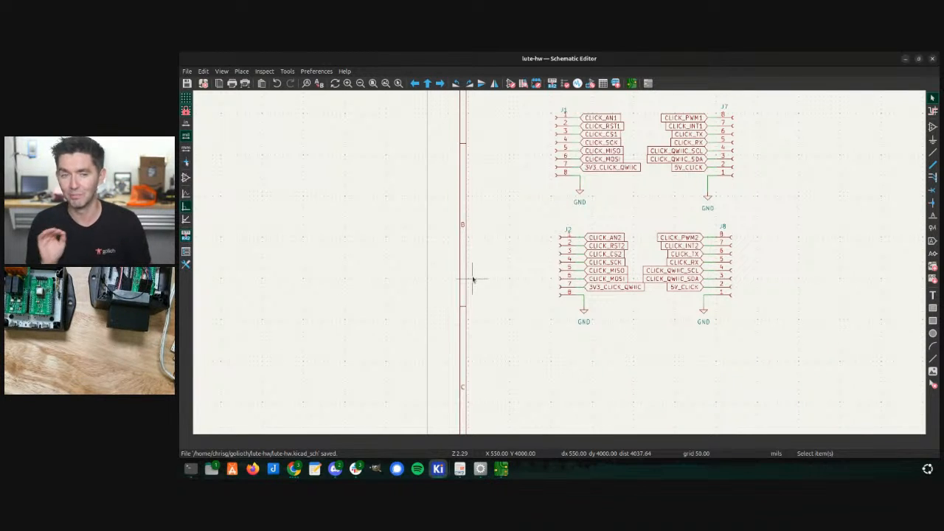
- Switch to the PCB Editor and examine the footprints of headers J1, J2, J7 and J8 on the board
key("alt+Tab")
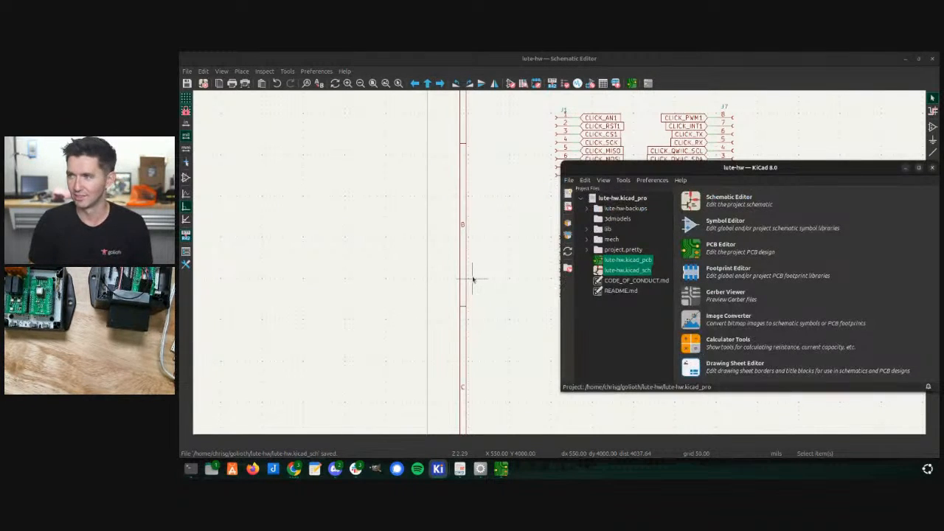
left_click_drag(717, 166, 539, 148)
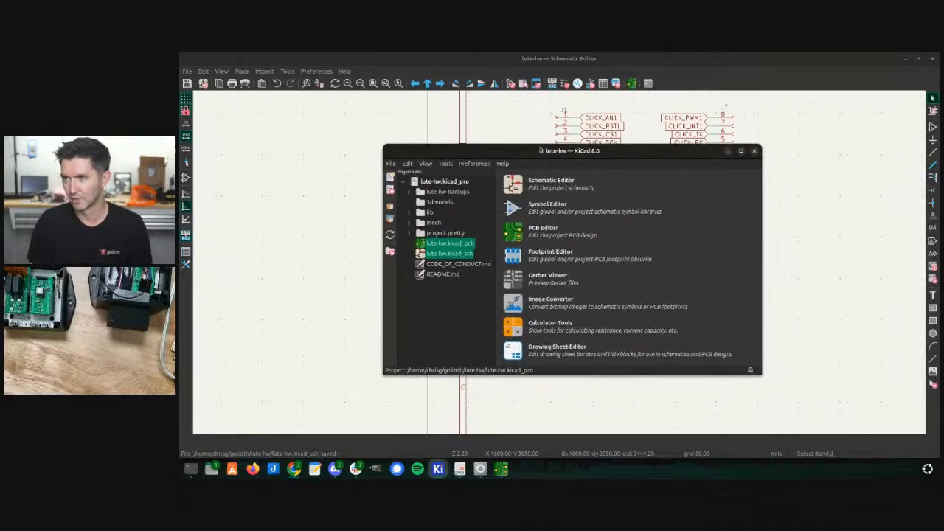
left_click(300, 224)
key("alt+Tab")
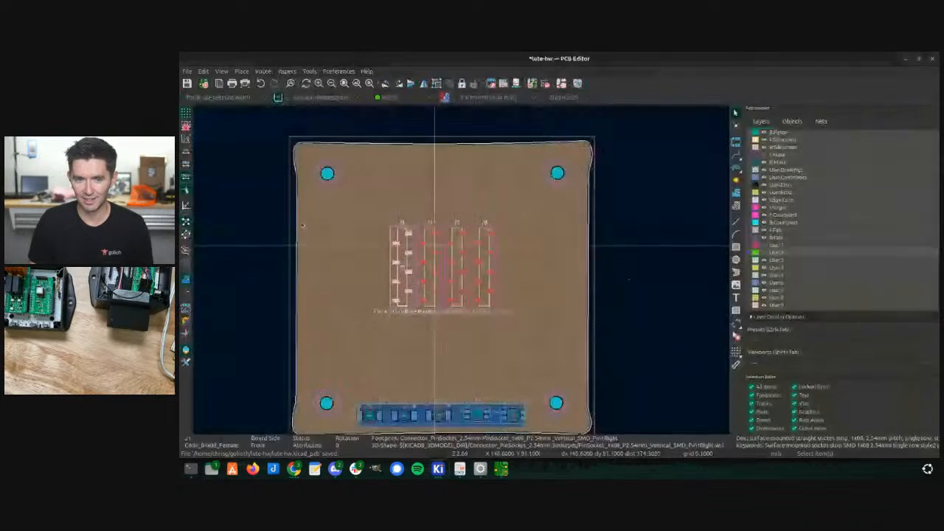
scroll(407, 245, "up", 3)
scroll(463, 274, "down", 2)
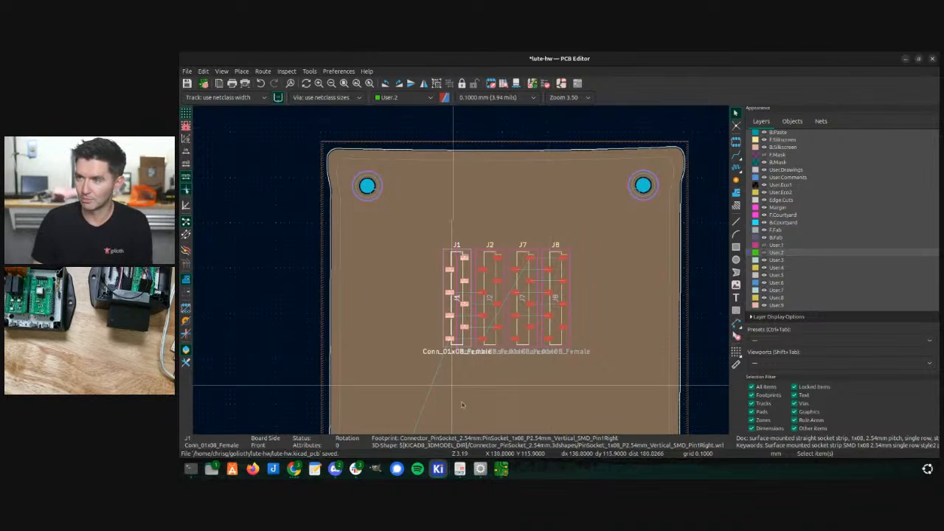
scroll(572, 356, "up", 3)
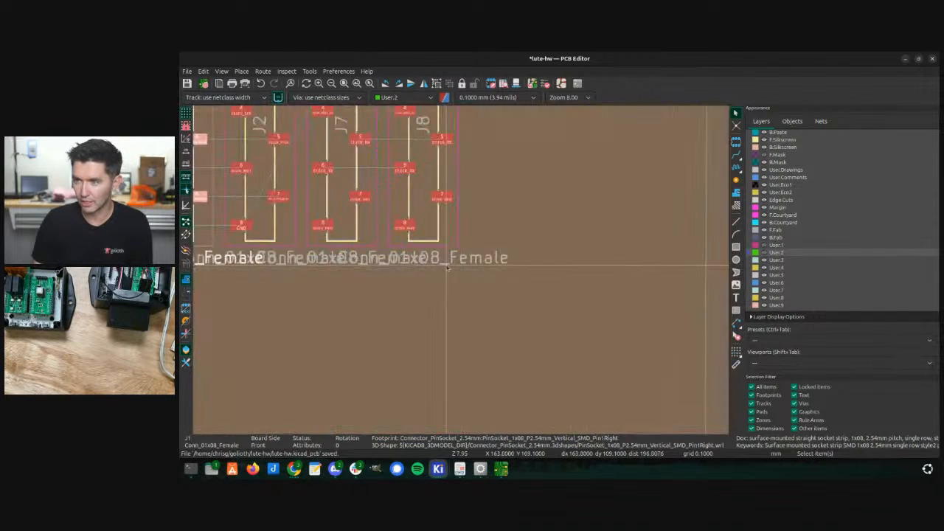
left_click(463, 260)
scroll(505, 258, "down", 3)
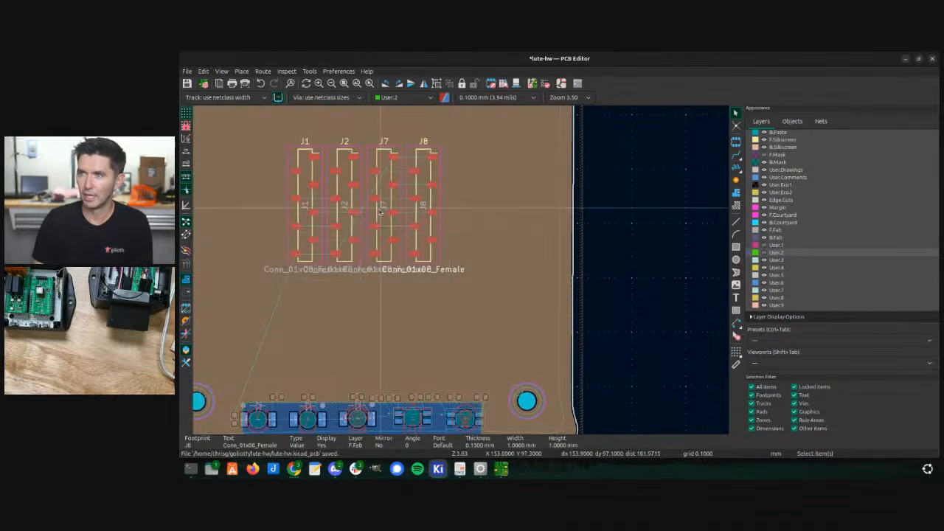
scroll(435, 207, "up", 2)
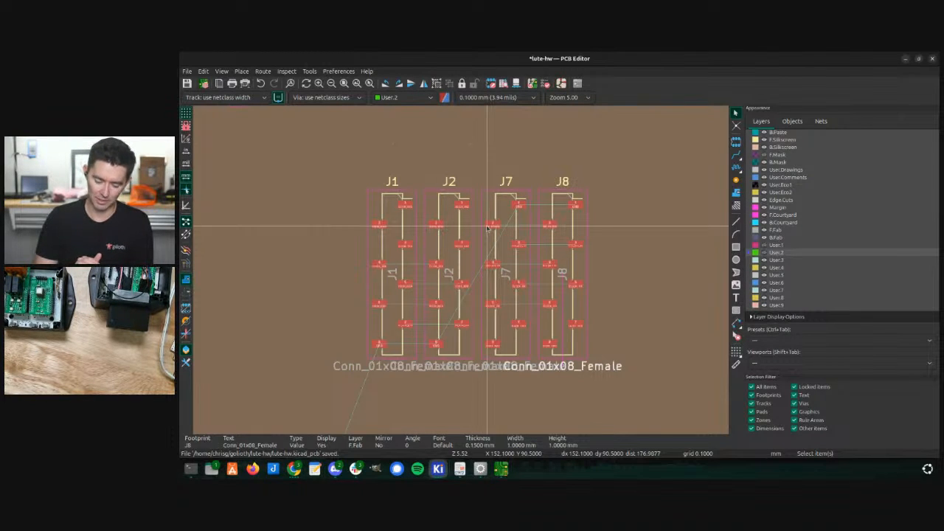
- Update the PCB from the schematic to replace the footprints of headers J1, J2, J7 and J8
key("F8")
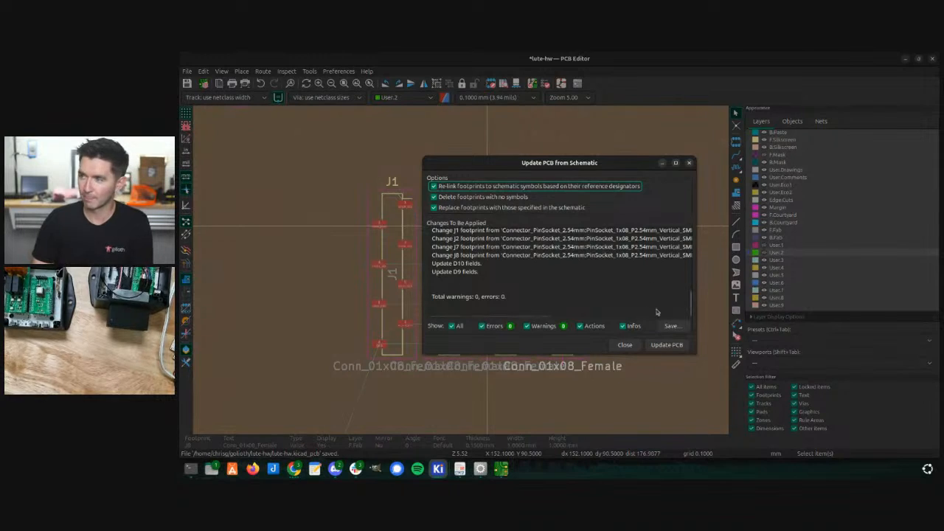
left_click(660, 346)
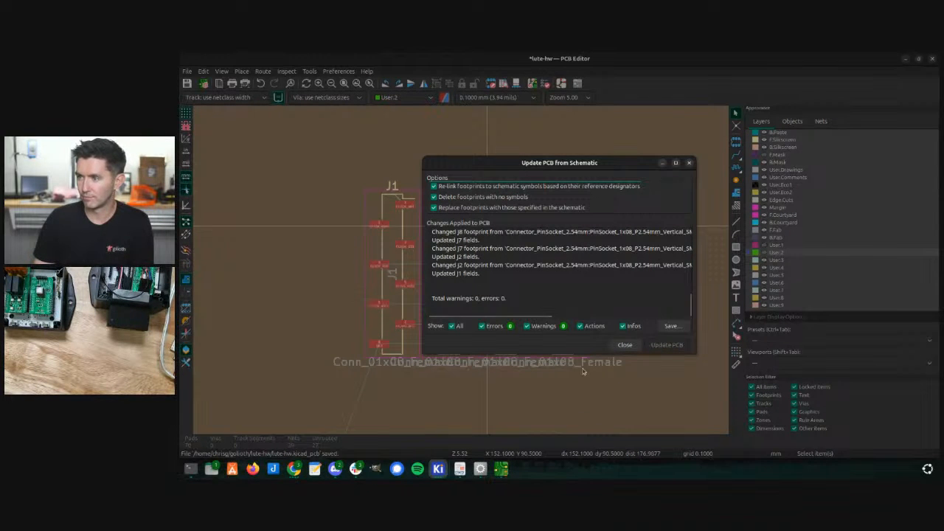
left_click(634, 346)
scroll(469, 277, "up", 3)
scroll(469, 277, "down", 1)
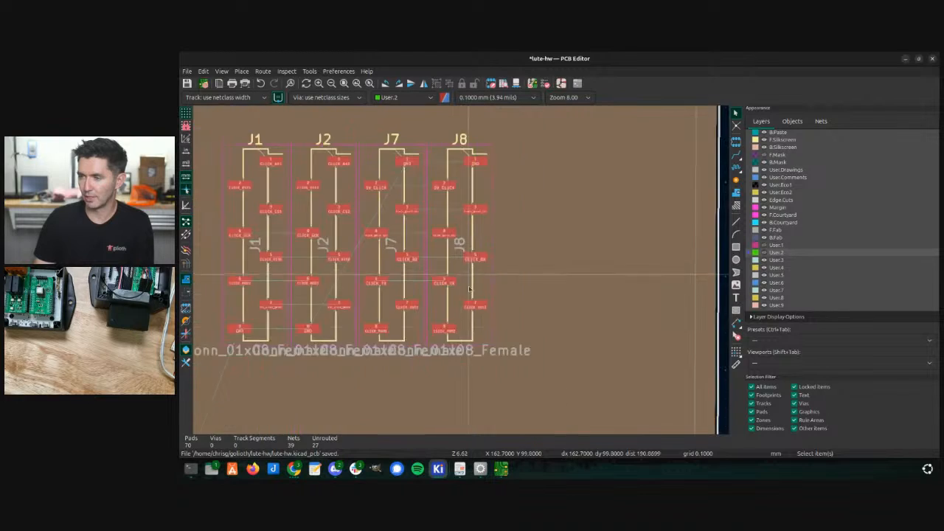
scroll(469, 276, "up", 3)
scroll(460, 288, "down", 4)
- Change the grouped headers' value to Conn_01x08 in the schematic's Symbol Fields Table and update the PCB from the schematic
key("alt+Tab")
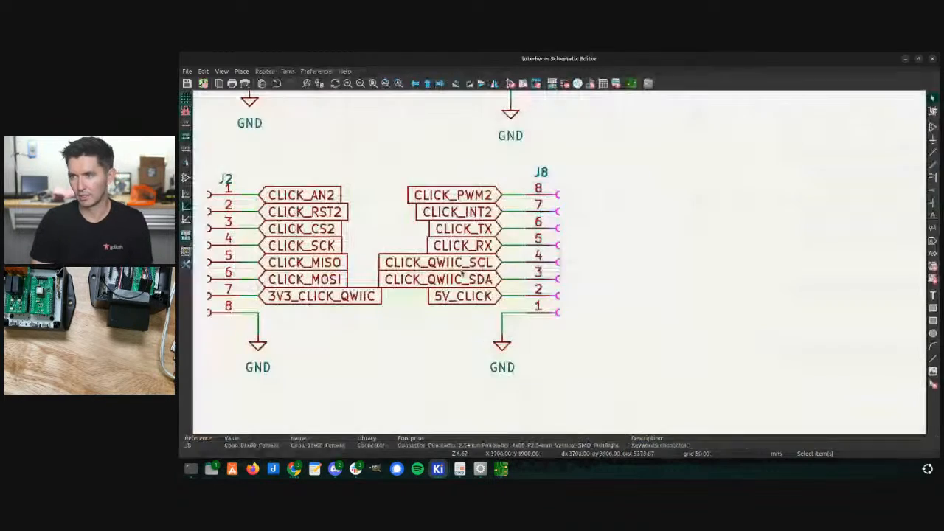
scroll(542, 264, "down", 3)
scroll(350, 145, "up", 3)
scroll(614, 347, "down", 3)
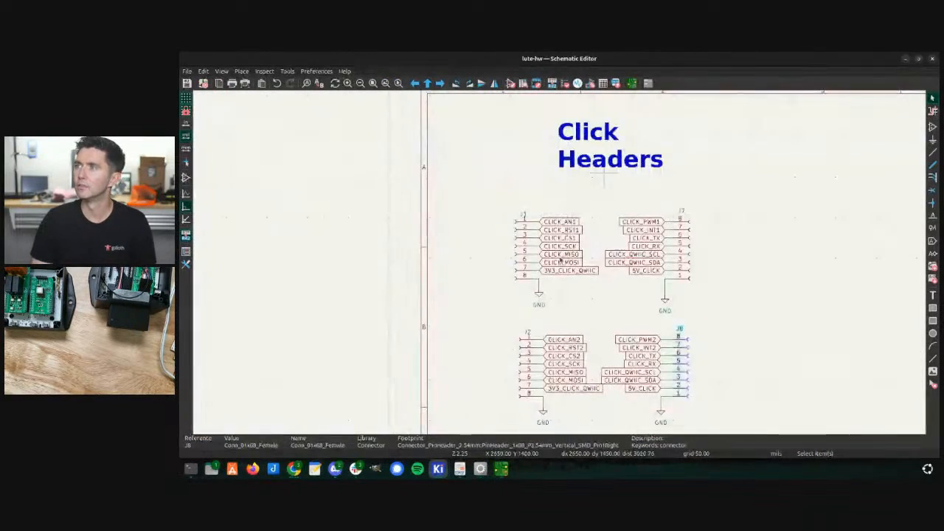
scroll(604, 177, "up", 2)
left_click(603, 83)
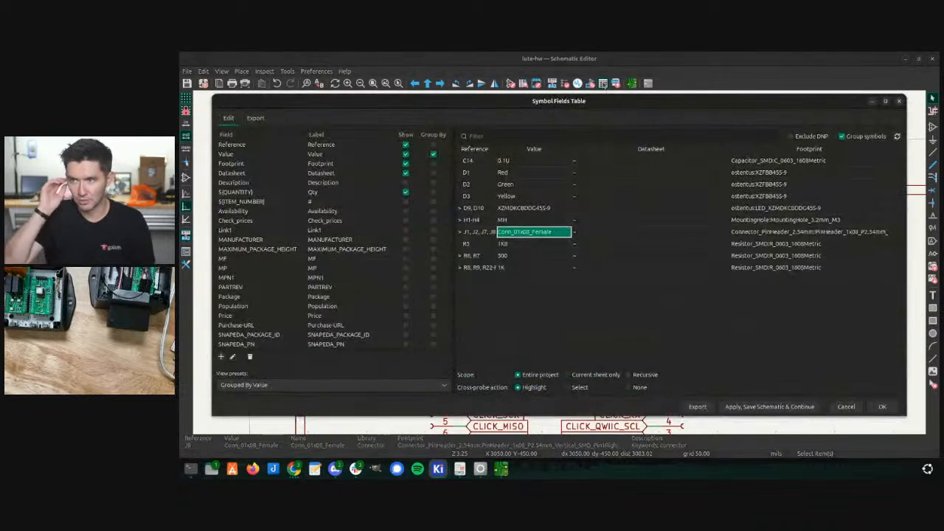
left_click(549, 233)
left_click(547, 232)
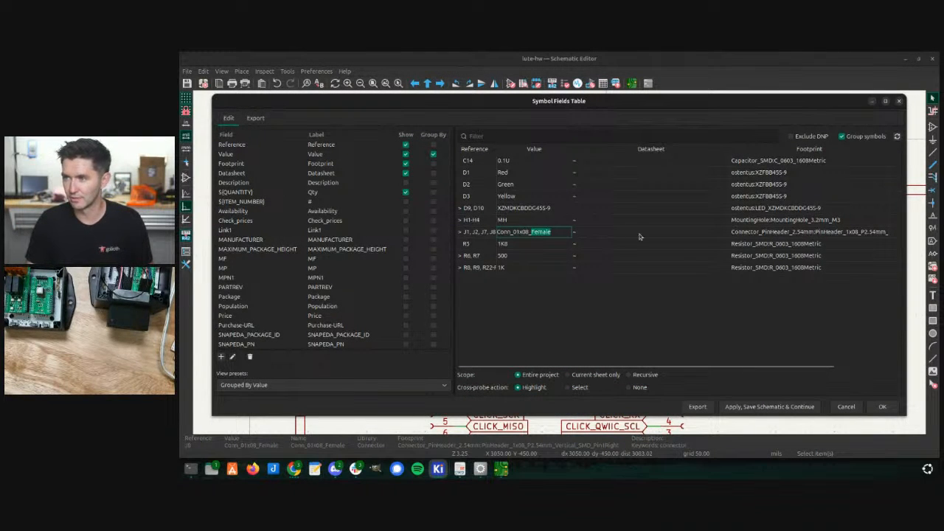
key("BackSpace")
key("Return")
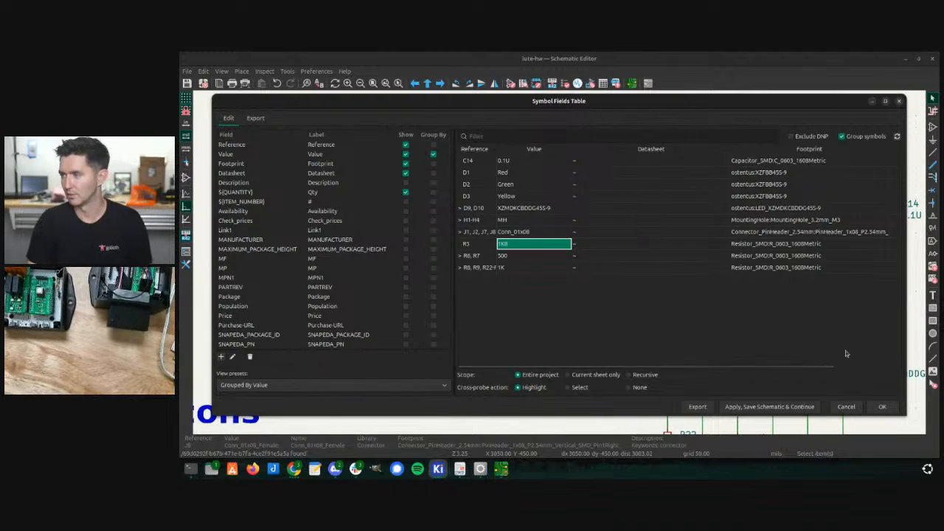
left_click(883, 407)
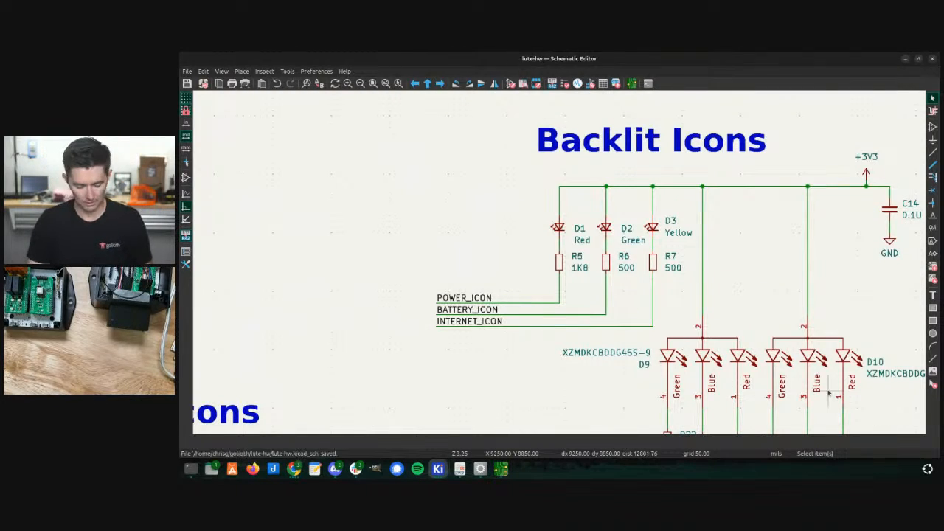
key("F8")
left_click(631, 349)
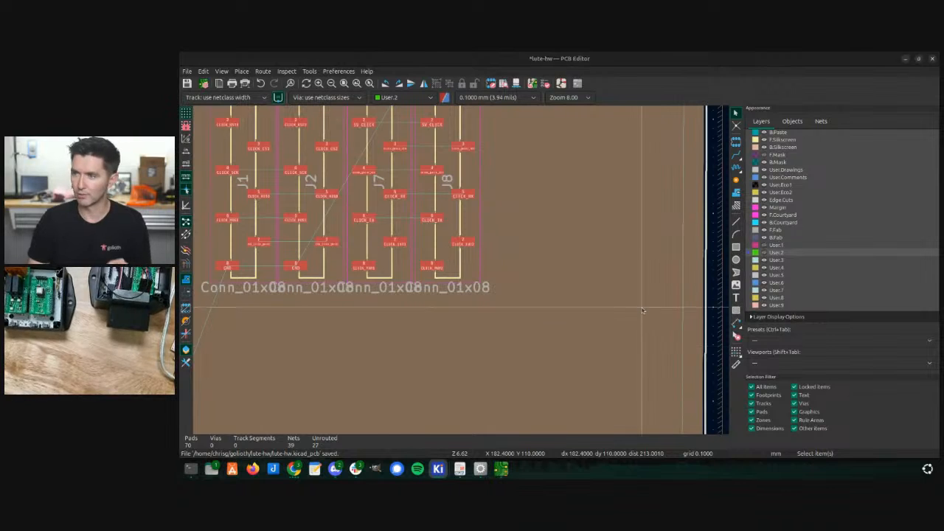
- Examine the four vertical pin headers on the board in the 3D Viewer from an angled view and close the viewer
key("alt+3")
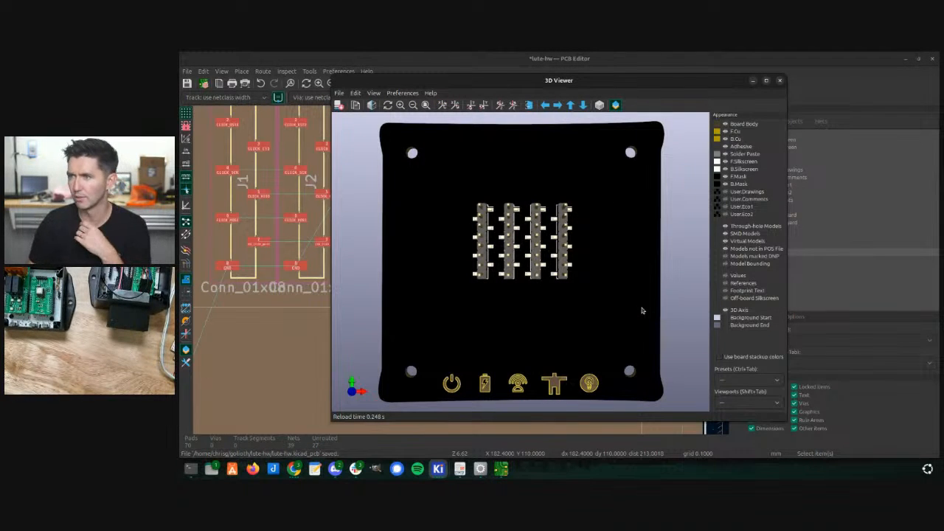
left_click_drag(486, 324, 489, 233)
scroll(491, 234, "down", 3)
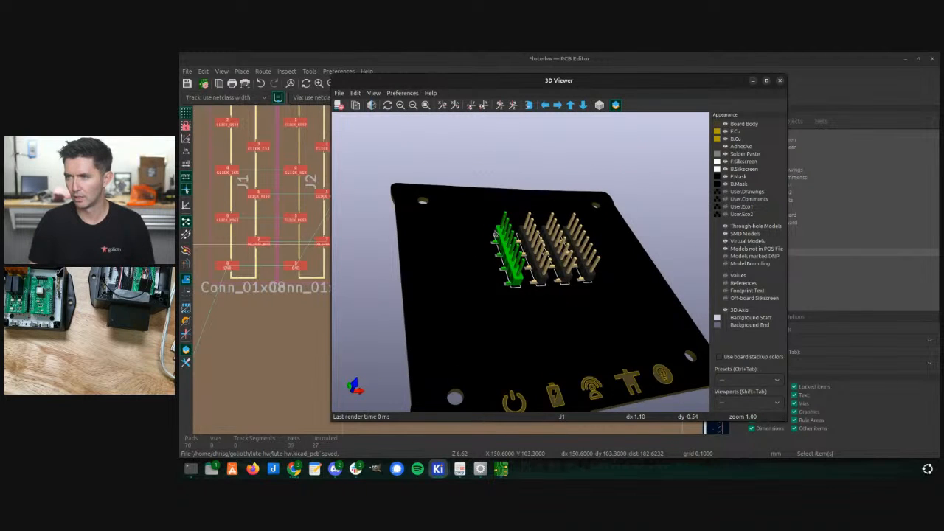
key("alt+Tab")
key("alt+Tab")
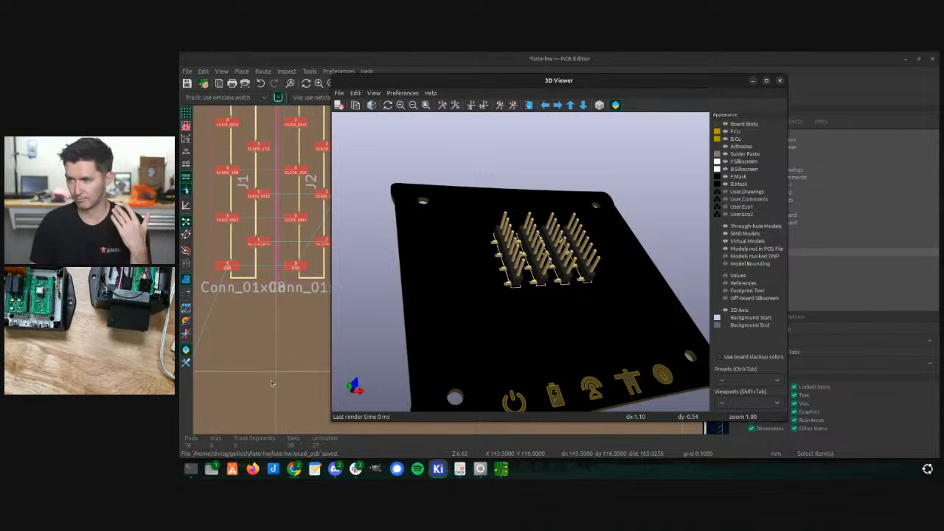
scroll(561, 372, "down", 6)
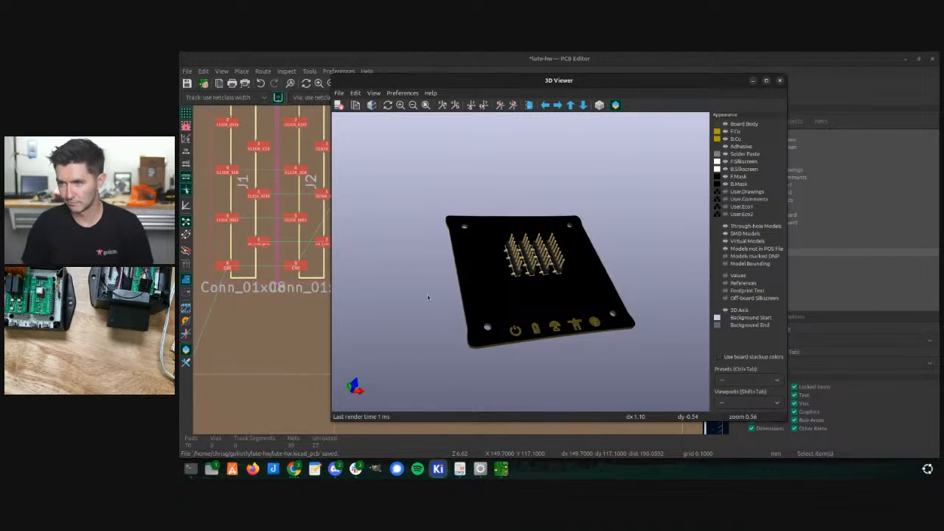
key("ctrl+w")
- Switch the PCB units to inches and set the grid to 0.1000 in (2.5400 mm)
scroll(461, 280, "down", 5)
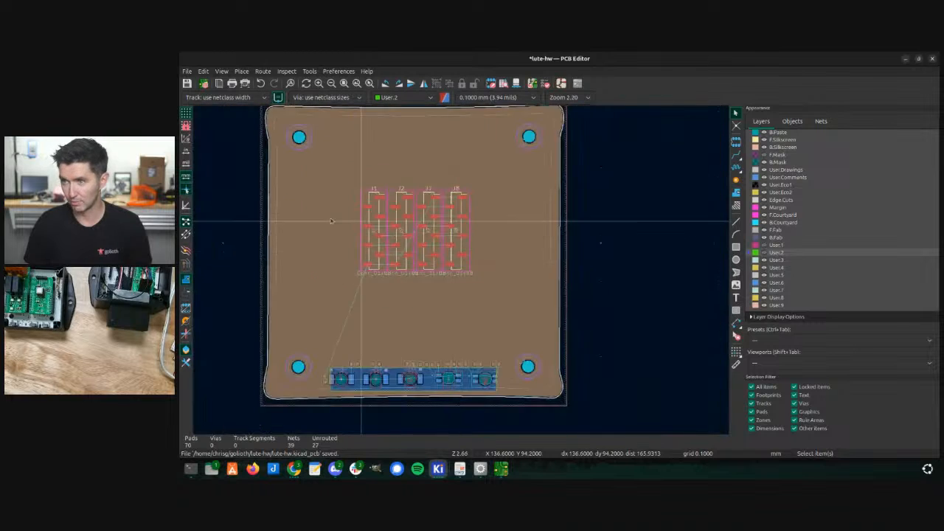
scroll(335, 221, "up", 4)
scroll(553, 285, "down", 2)
left_click(455, 255)
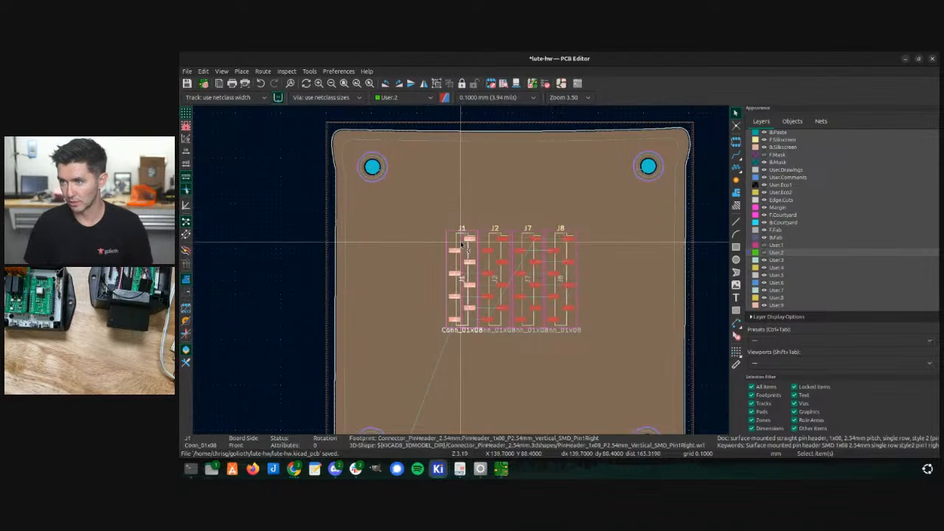
left_click(497, 253)
left_click(292, 267)
right_click(292, 266)
left_click(217, 172)
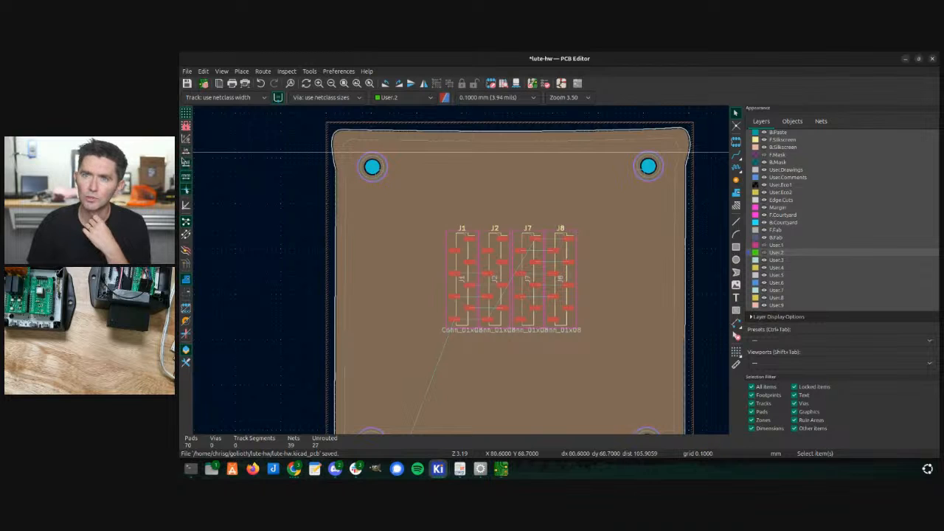
left_click(186, 152)
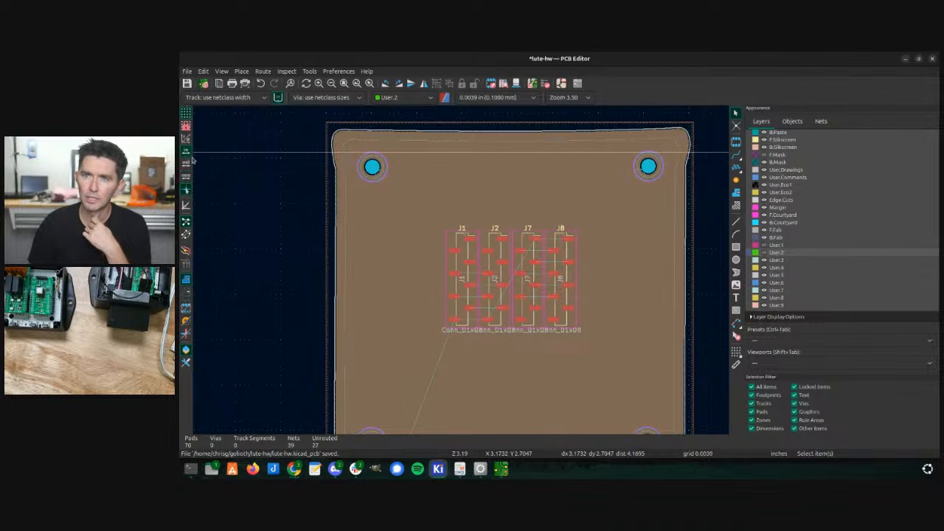
right_click(270, 233)
mouse_move(306, 298)
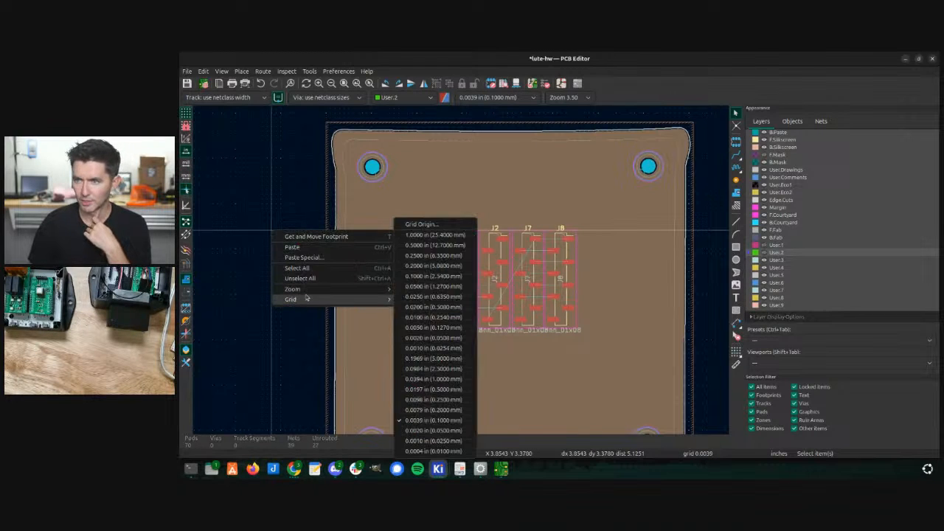
left_click(419, 275)
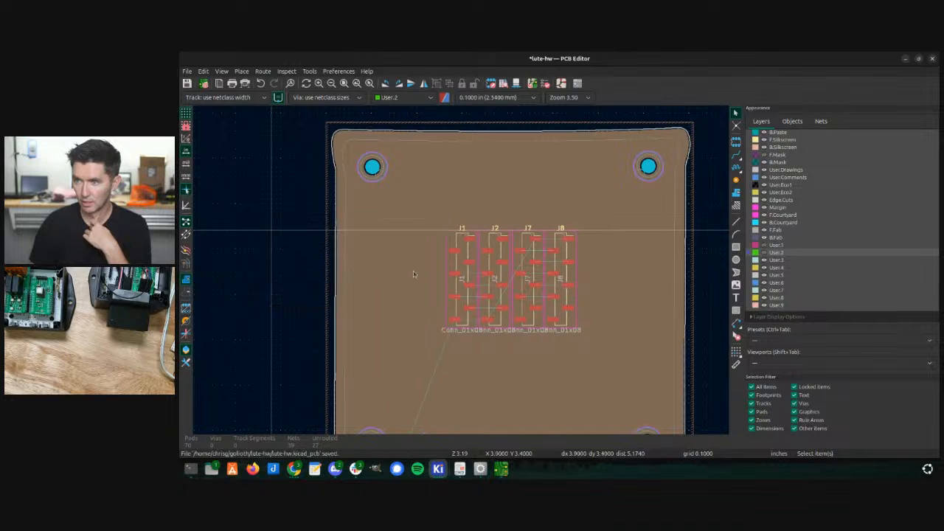
- Move header J1 off the board past its left edge, and shift J2 away from J7 on the board
left_click(447, 255)
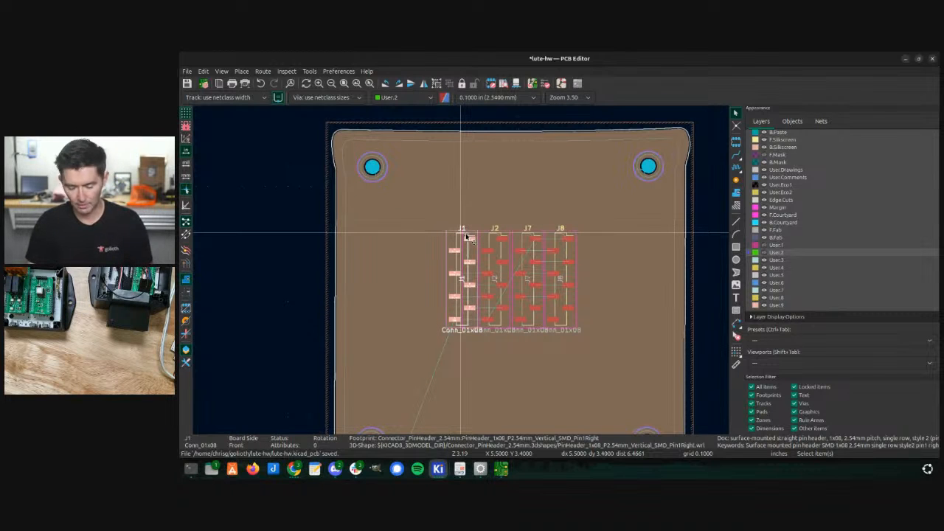
left_click_drag(467, 237, 279, 245)
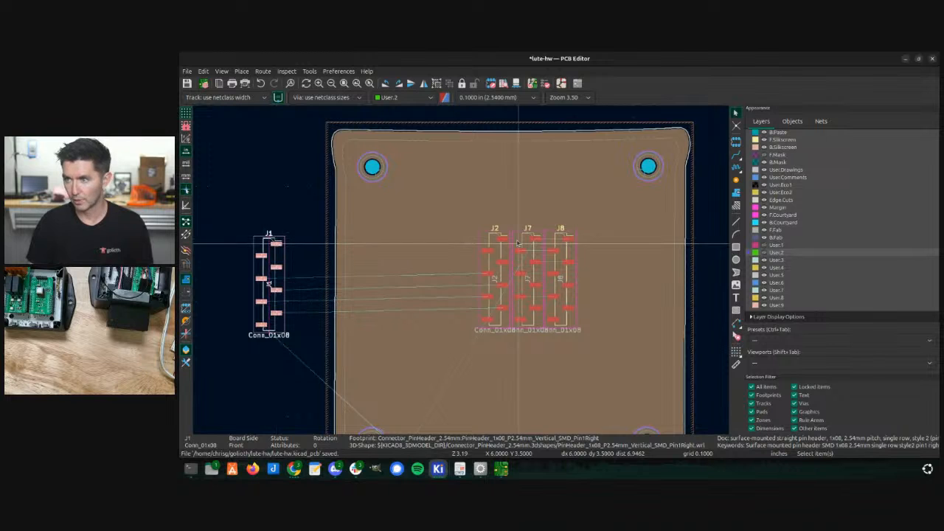
left_click_drag(497, 243, 410, 245)
- Check the Click header pairing in the schematic, and place J7 beside J1 on the PCB with J2 shifted toward J8
key("alt+3")
key("alt+Tab")
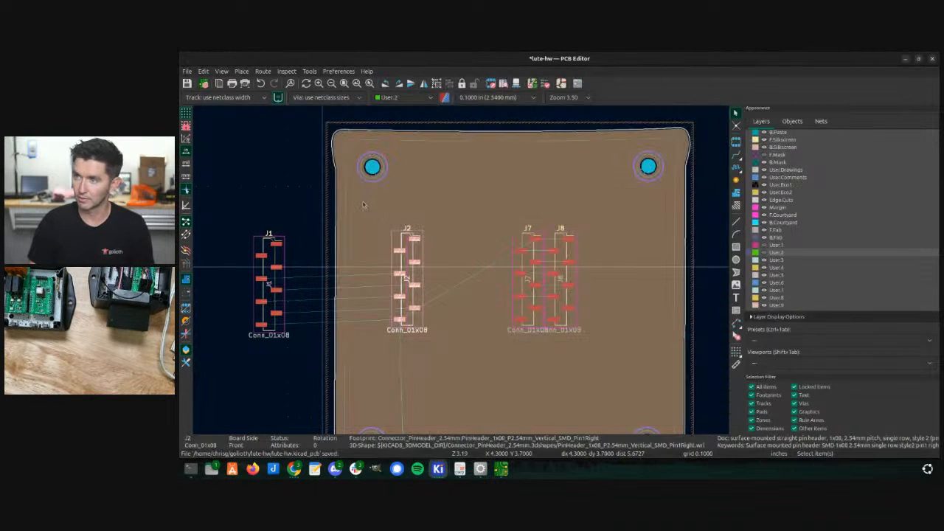
key("alt+Tab")
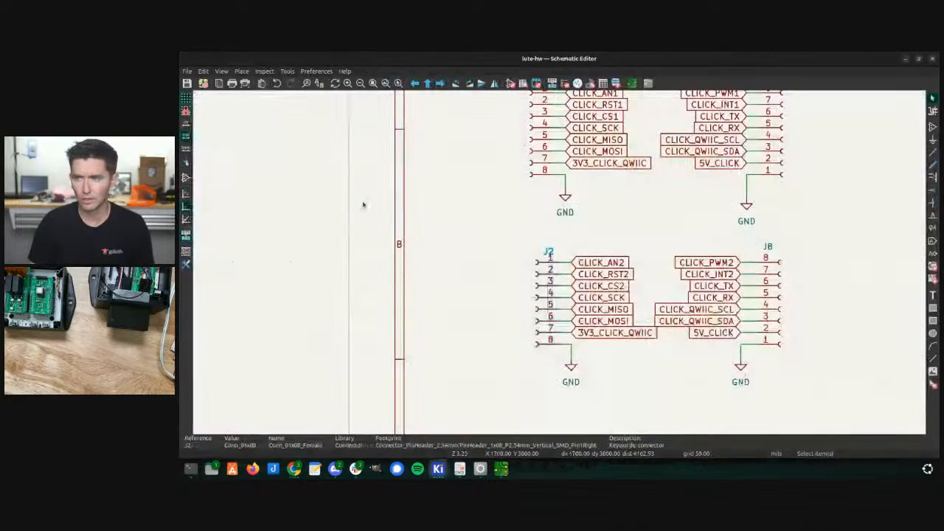
scroll(564, 257, "down", 3)
scroll(573, 222, "up", 3)
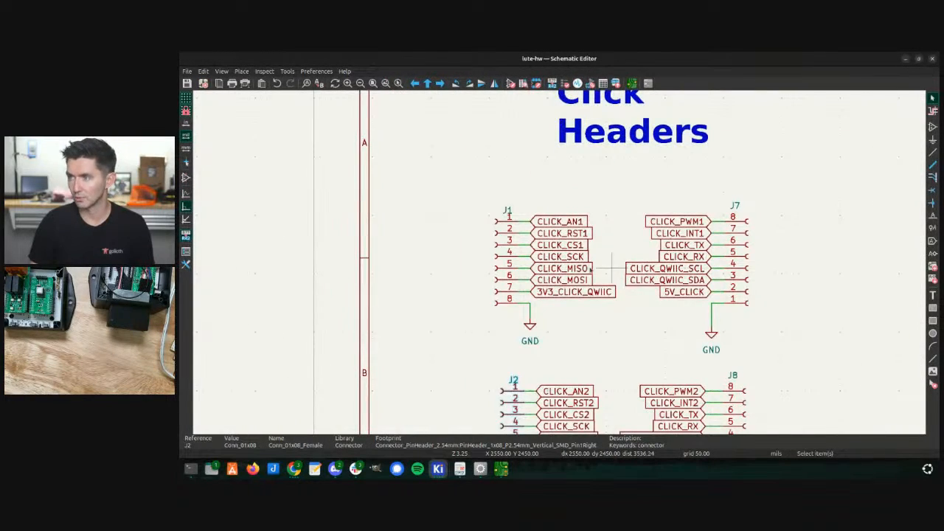
key("alt+Tab")
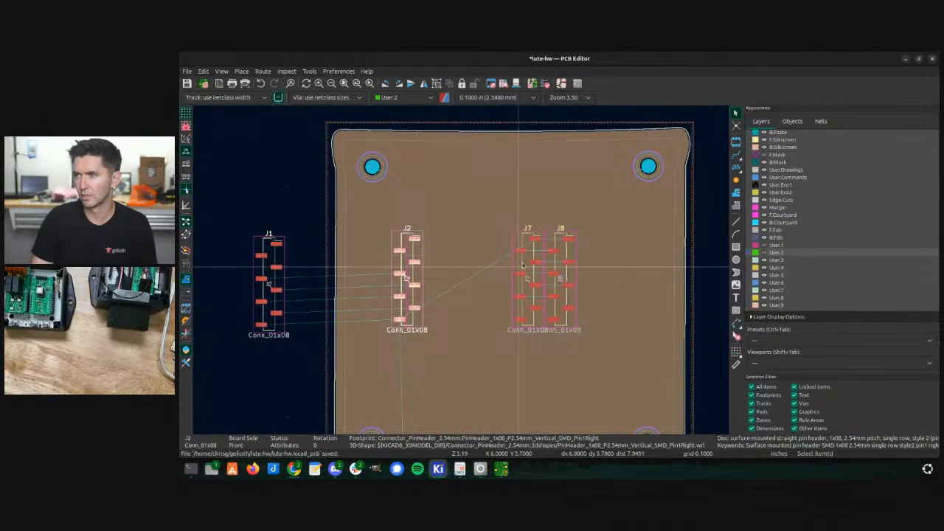
left_click_drag(522, 266, 369, 294)
left_click_drag(410, 251, 479, 251)
left_click_drag(371, 293, 359, 271)
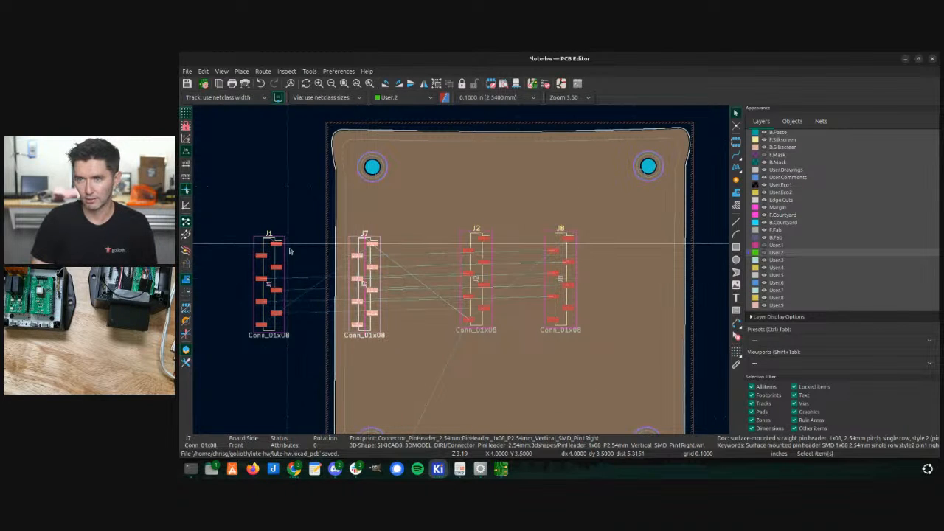
scroll(265, 244, "up", 3)
scroll(464, 271, "down", 3)
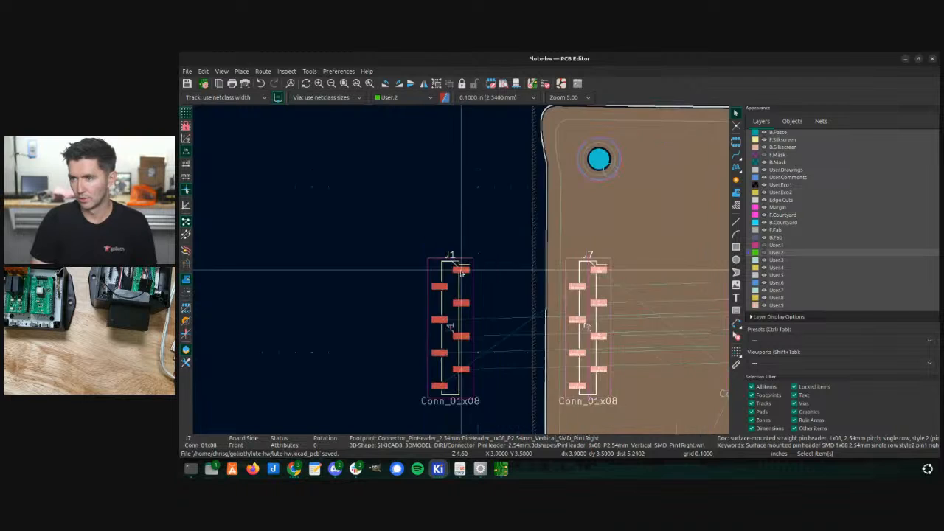
scroll(465, 271, "up", 3)
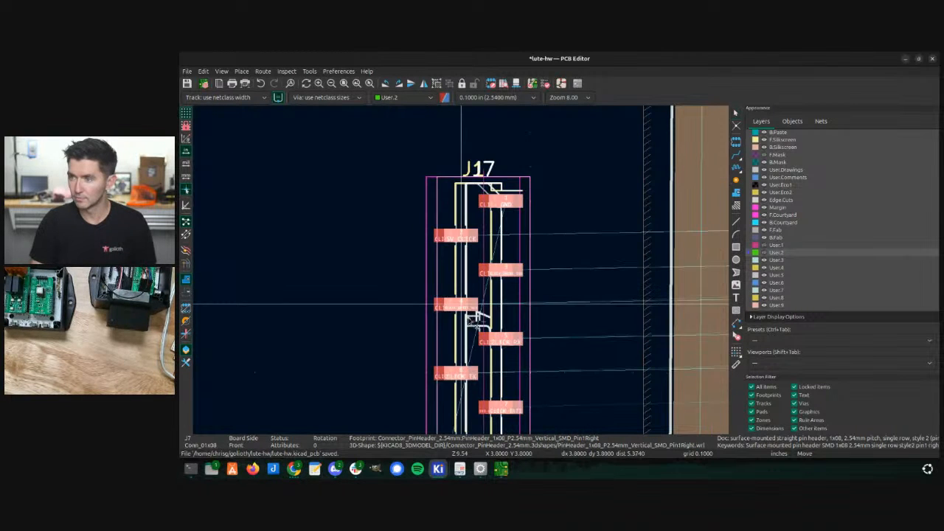
key("Escape")
left_click(472, 320)
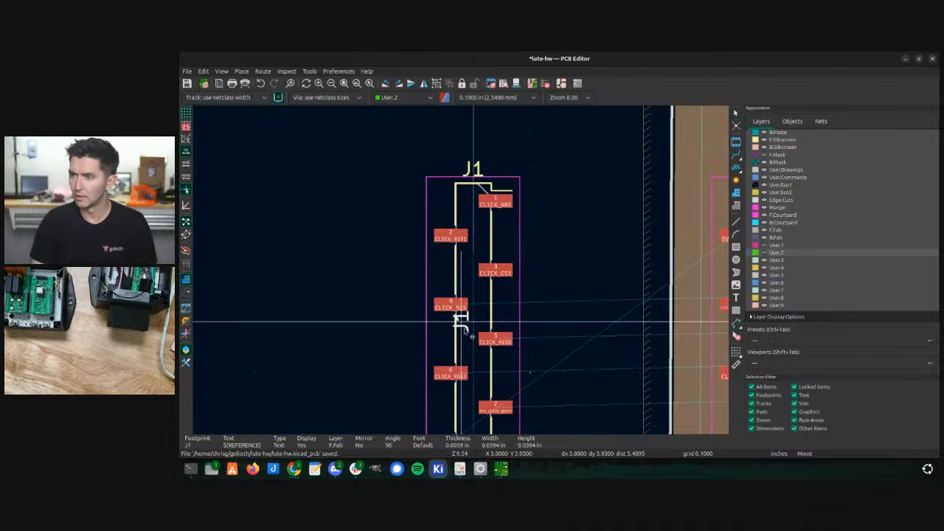
- Move J1 so its center sits at X 3.7000, Y 4.1000 in, and zero the relative coordinates there
left_click(466, 339)
key("m")
scroll(463, 306, "down", 2)
scroll(464, 274, "down", 1)
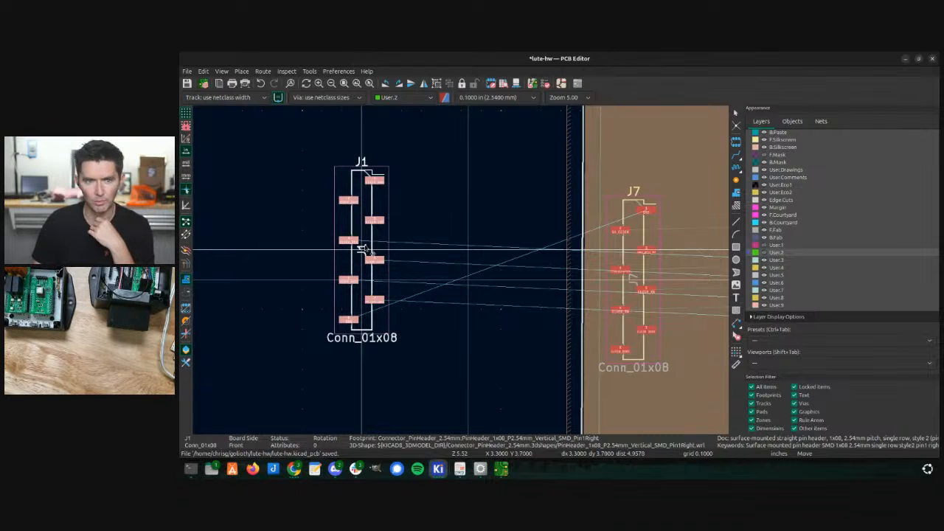
left_click(446, 329)
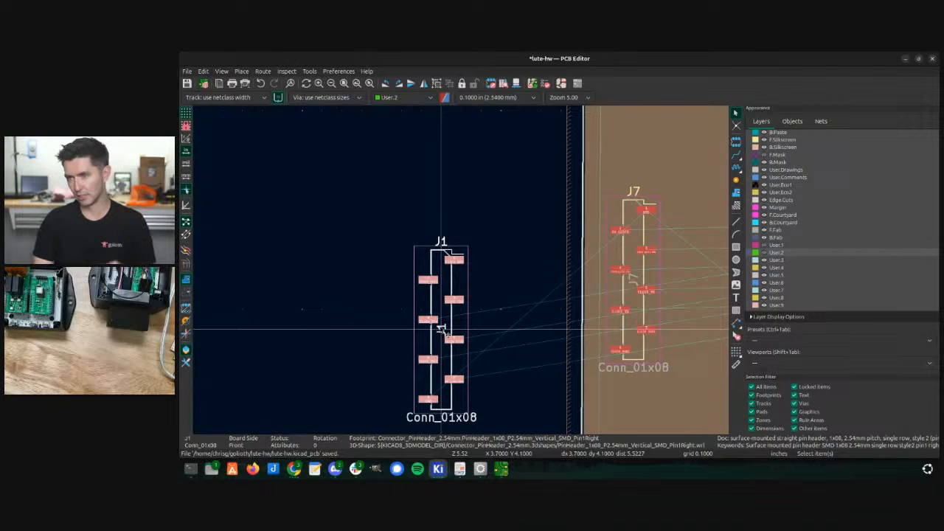
key("space")
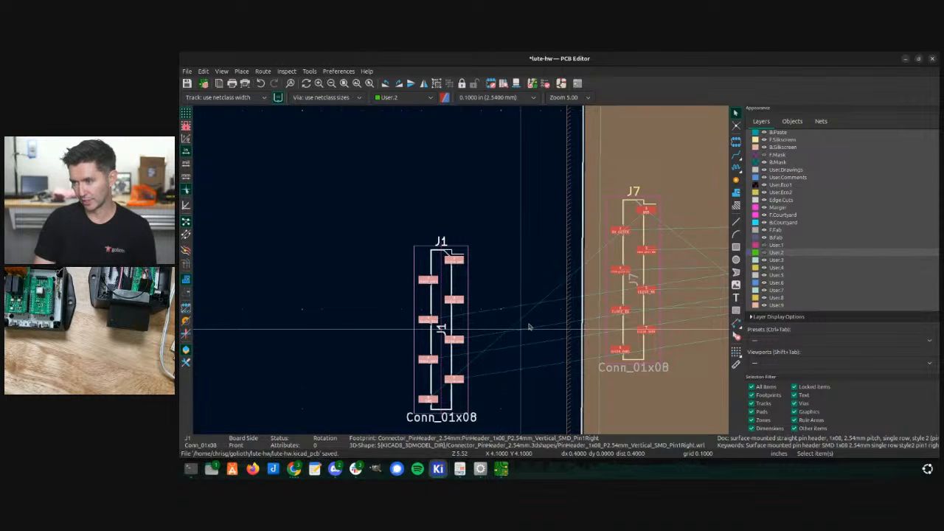
- Move J7 by its center to 0.9000 in horizontally from J1's center, with zero vertical offset
left_click(628, 334)
key("m")
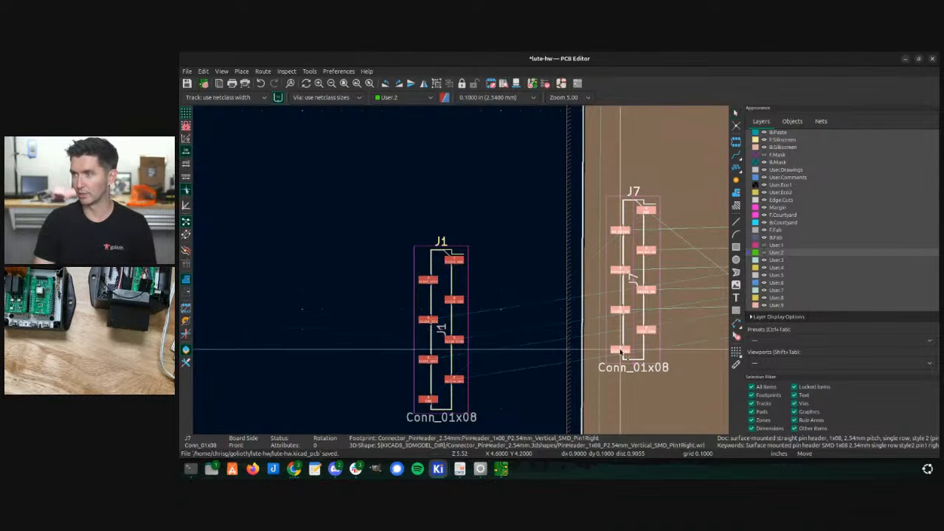
scroll(624, 352, "up", 4)
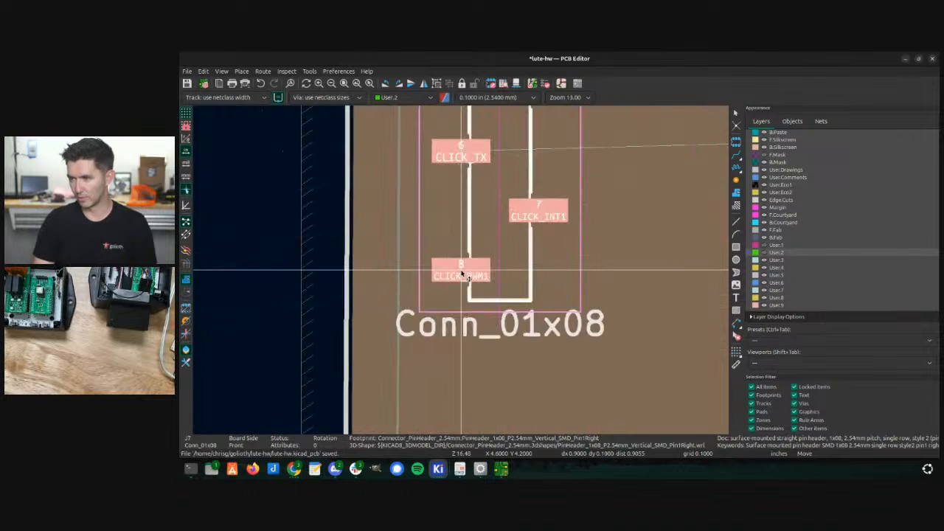
scroll(463, 275, "down", 4)
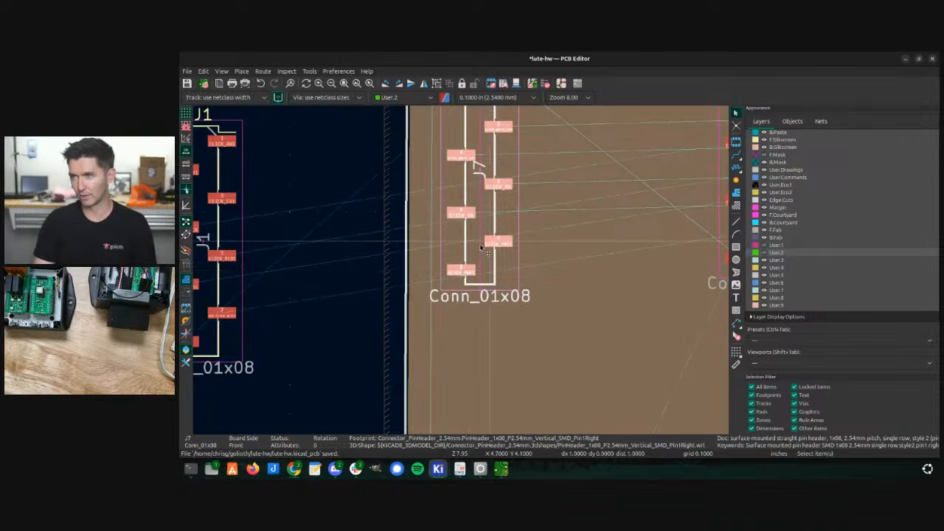
left_click(458, 269)
scroll(457, 269, "up", 4)
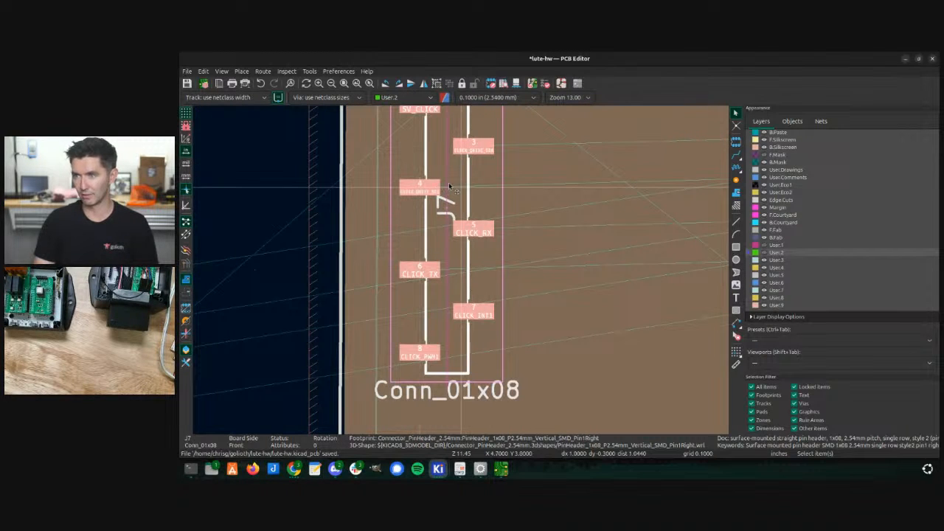
key("m")
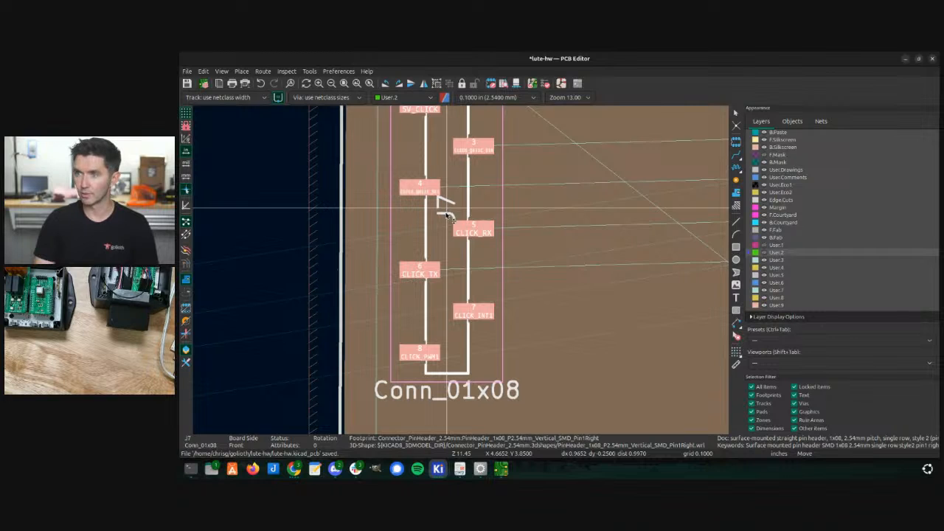
scroll(448, 214, "down", 4)
scroll(413, 328, "up", 2)
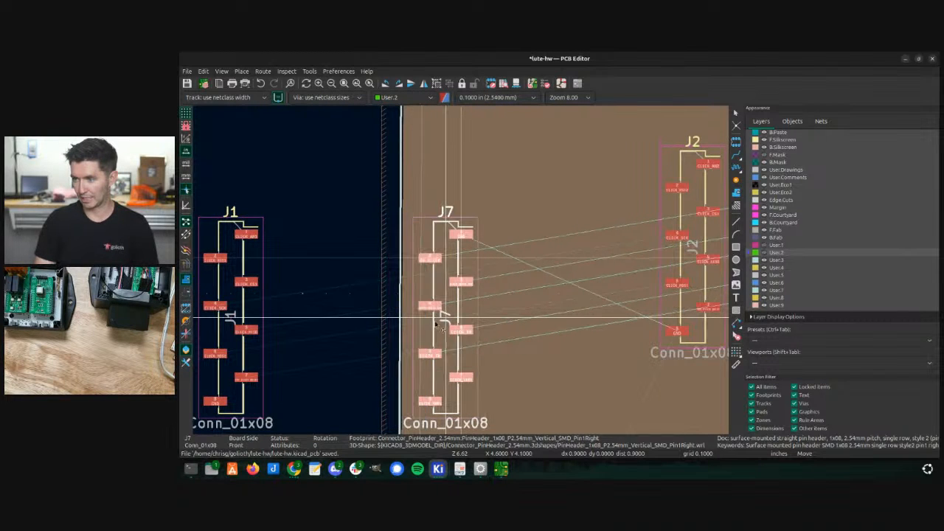
left_click(452, 324)
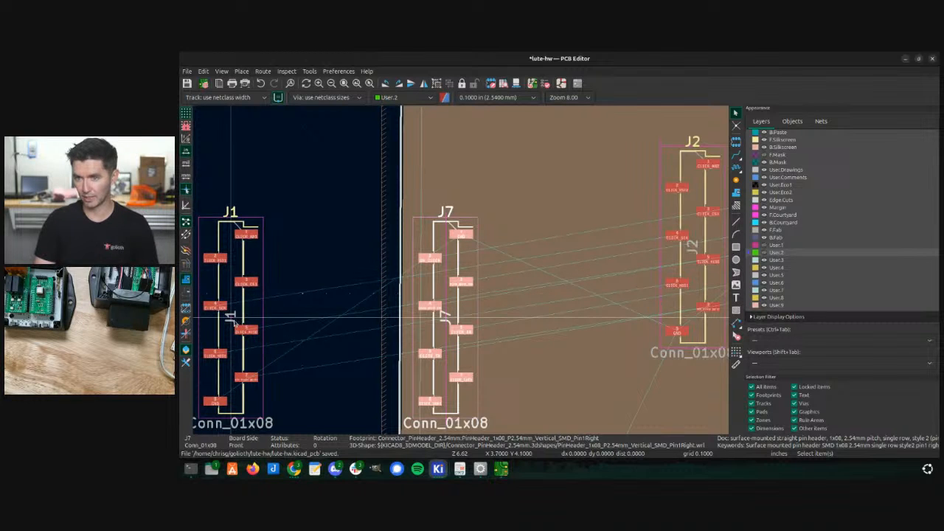
- Group J1 and J7 and move the group clear of the board outline
scroll(231, 319, "down", 5)
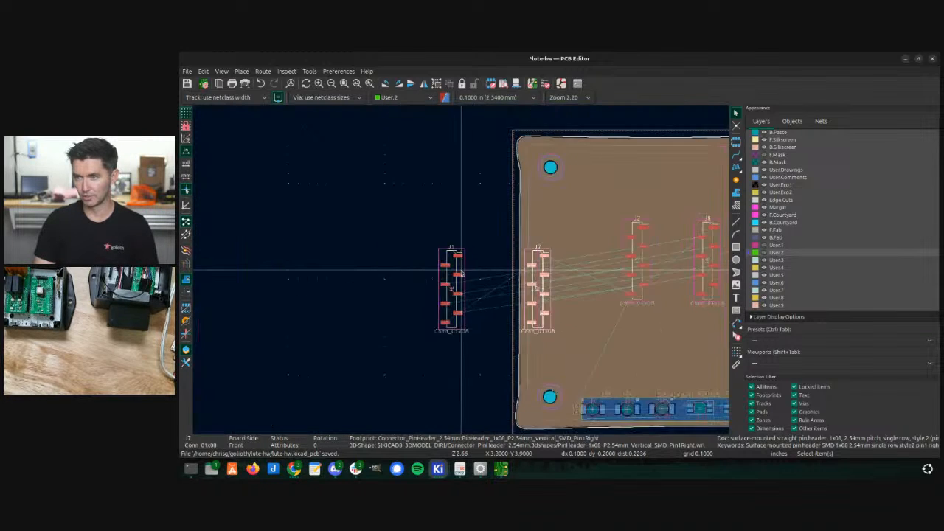
scroll(459, 273, "up", 2)
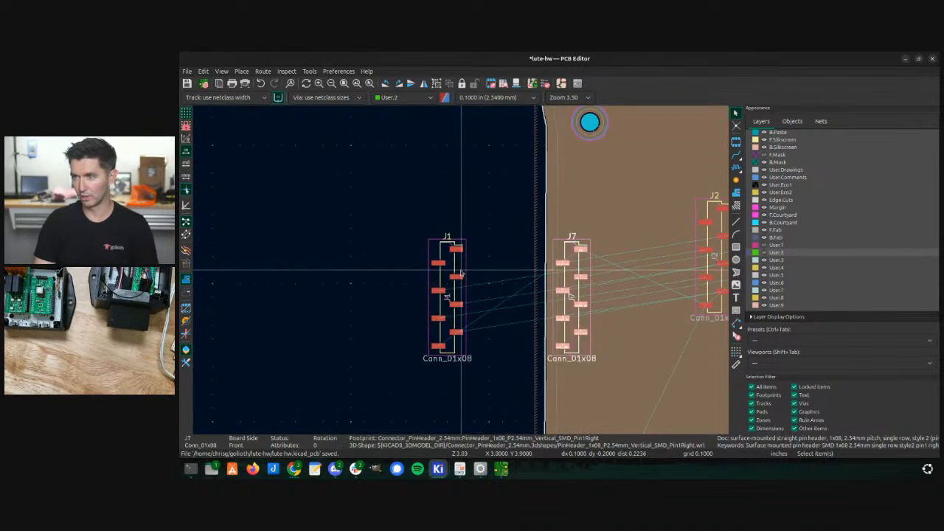
right_click(575, 263)
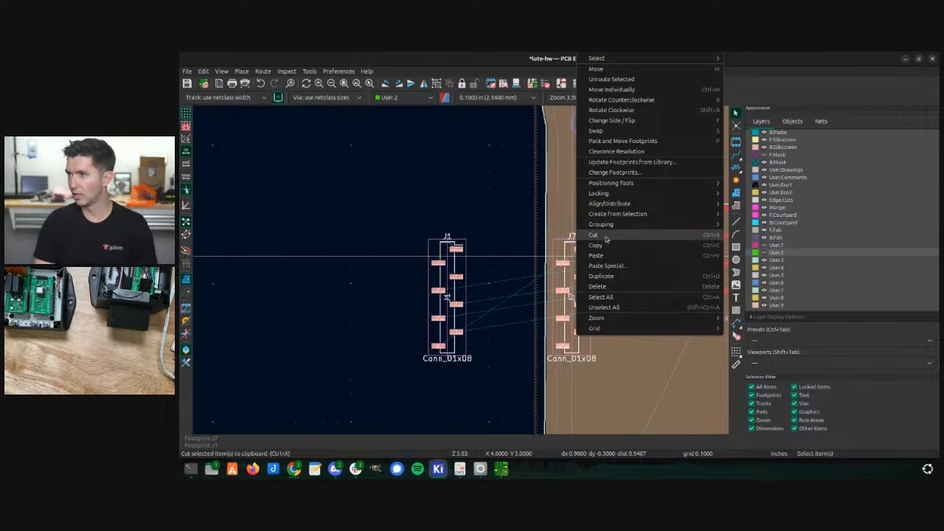
mouse_move(611, 225)
left_click(764, 225)
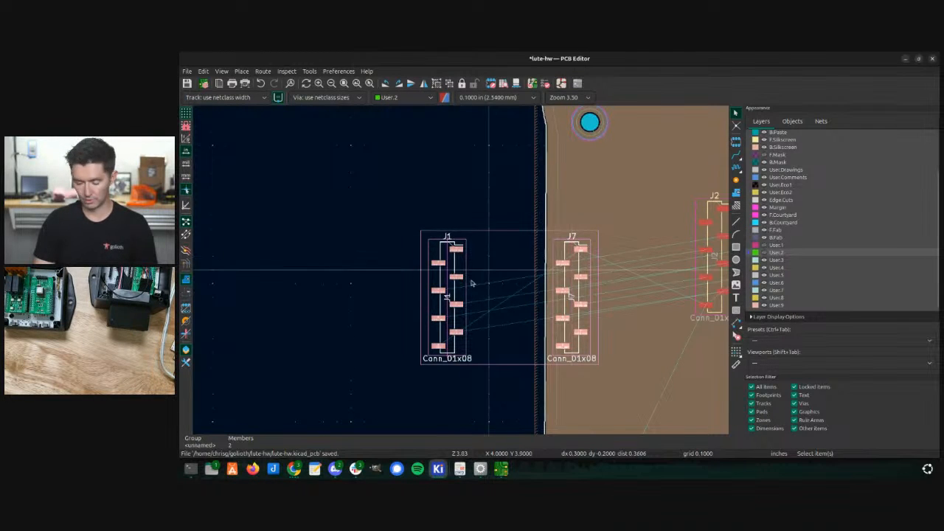
key("m")
scroll(323, 226, "down", 2)
left_click(438, 230)
- Examine the pin order and nets on the J1 and J7 footprints against the Click header symbols in the schematic
scroll(468, 231, "up", 4)
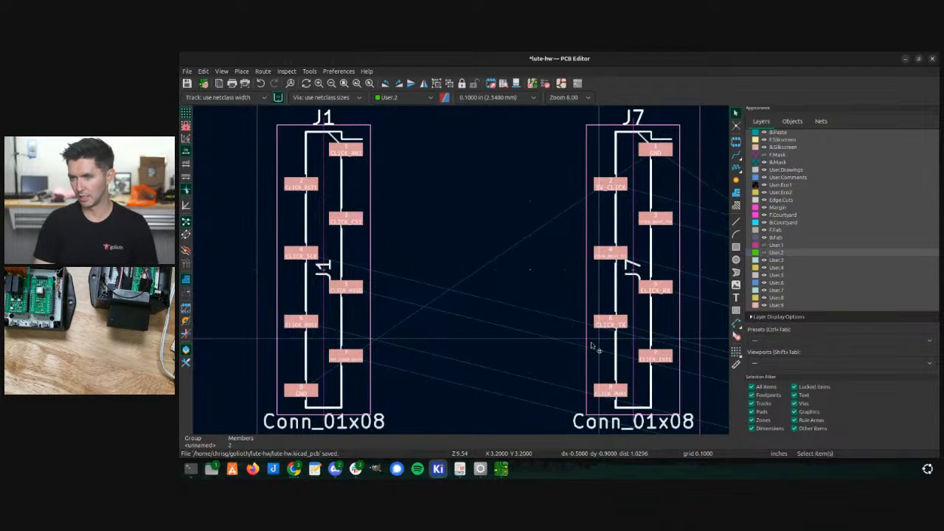
scroll(461, 273, "down", 5)
scroll(461, 273, "up", 4)
scroll(461, 273, "down", 2)
scroll(459, 270, "up", 2)
scroll(438, 288, "down", 2)
scroll(464, 255, "up", 2)
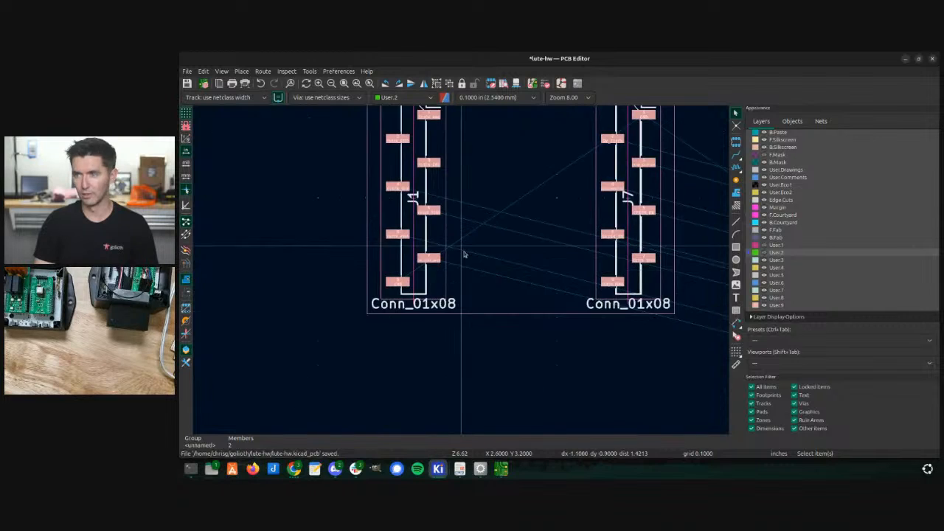
scroll(463, 255, "down", 2)
scroll(531, 213, "up", 2)
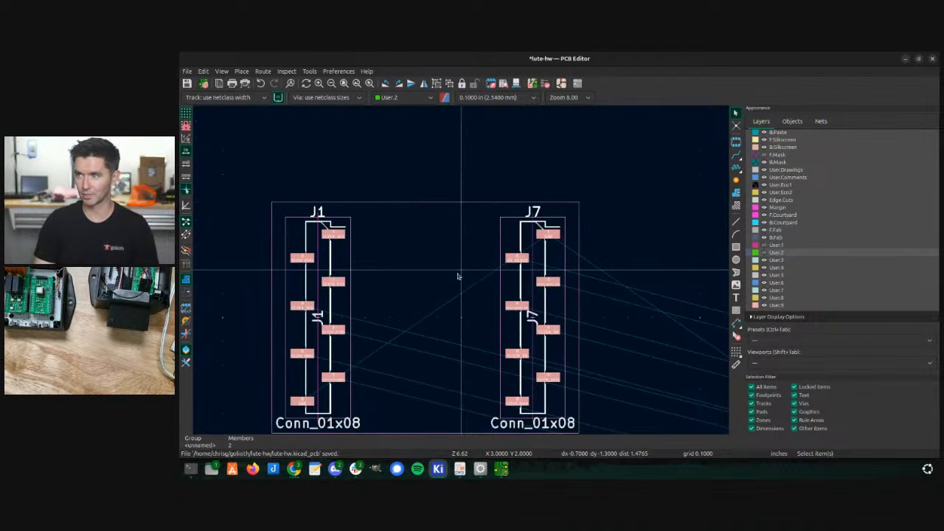
scroll(462, 273, "up", 2)
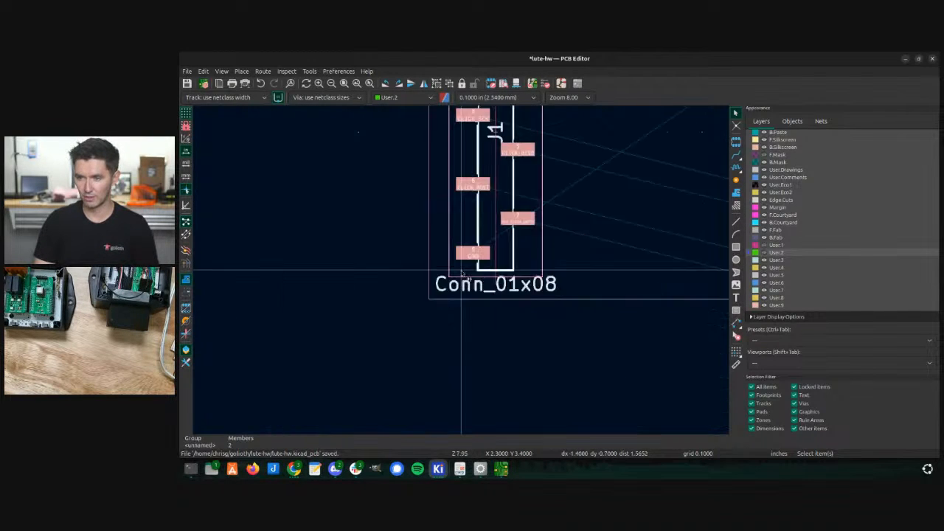
scroll(462, 274, "down", 2)
scroll(462, 273, "up", 1)
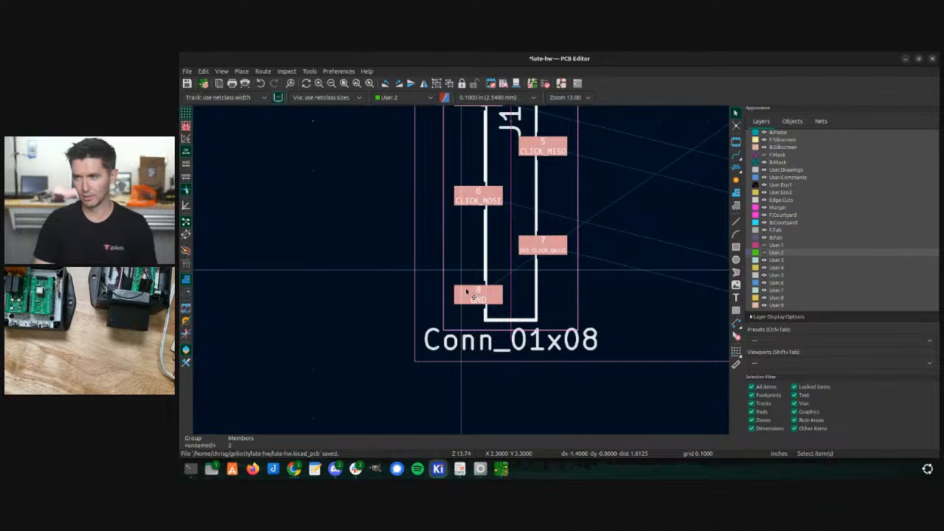
key("alt+Tab")
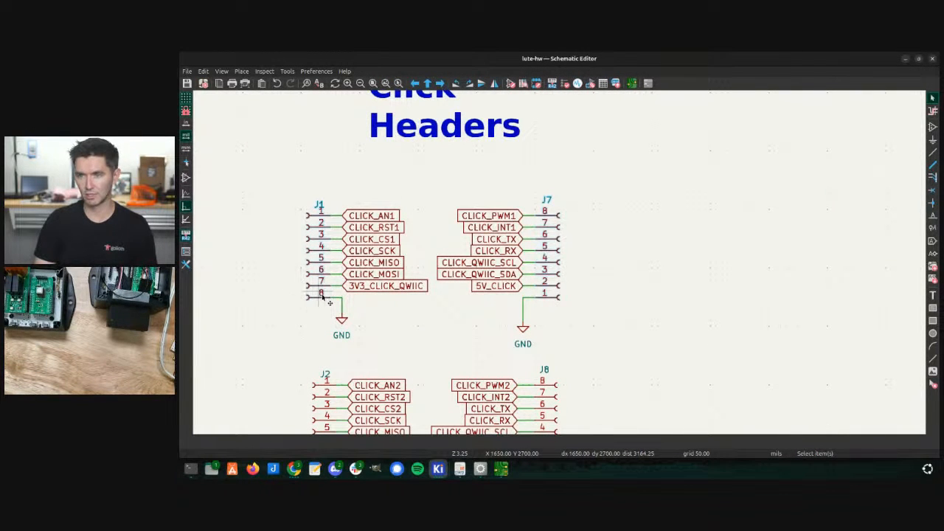
key("alt+Tab")
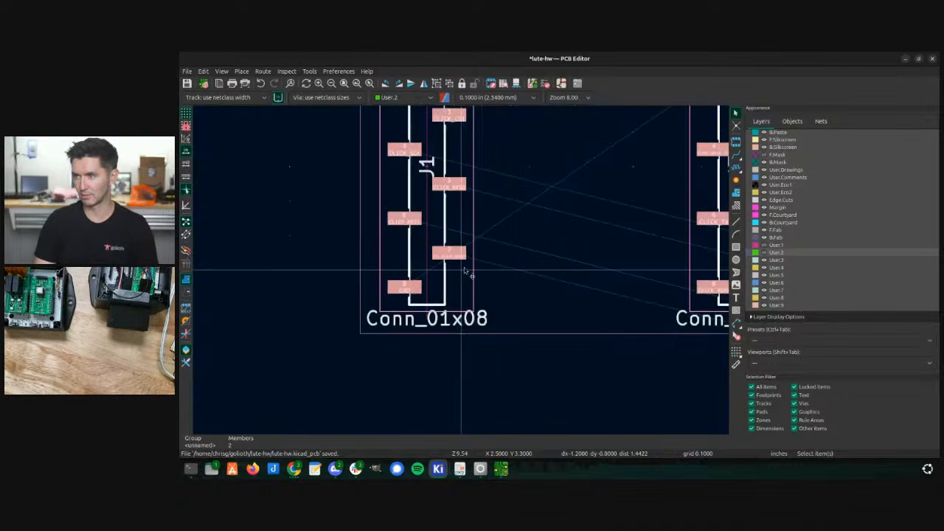
- Try rotating the grouped J1 and J7 headers, and undo the rotation, group move and grouping
scroll(463, 274, "down", 2)
key("r")
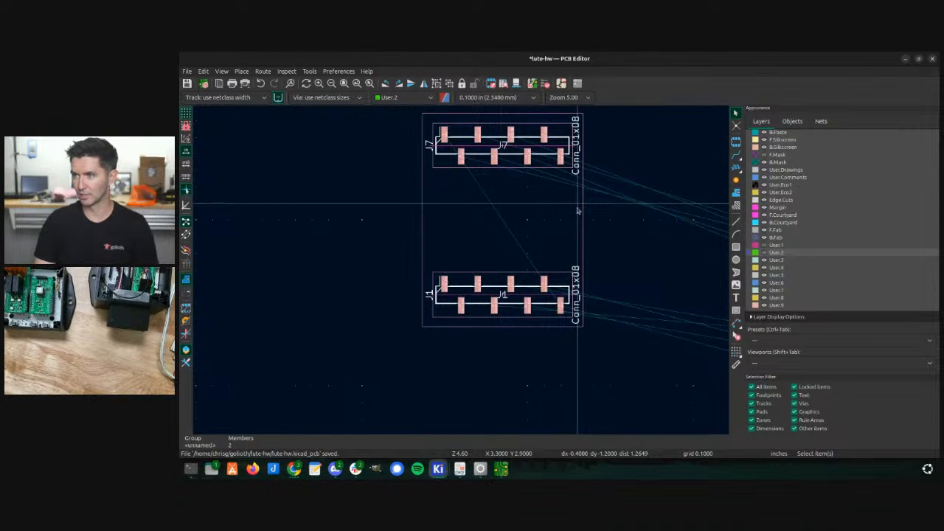
key("r")
scroll(459, 273, "down", 3)
left_click(462, 272)
- Rotate J7 to 180° on the PCB and compare its pin order with the Click header symbols in the schematic
left_click(570, 353)
key("r")
scroll(570, 352, "up", 3)
scroll(447, 274, "up", 3)
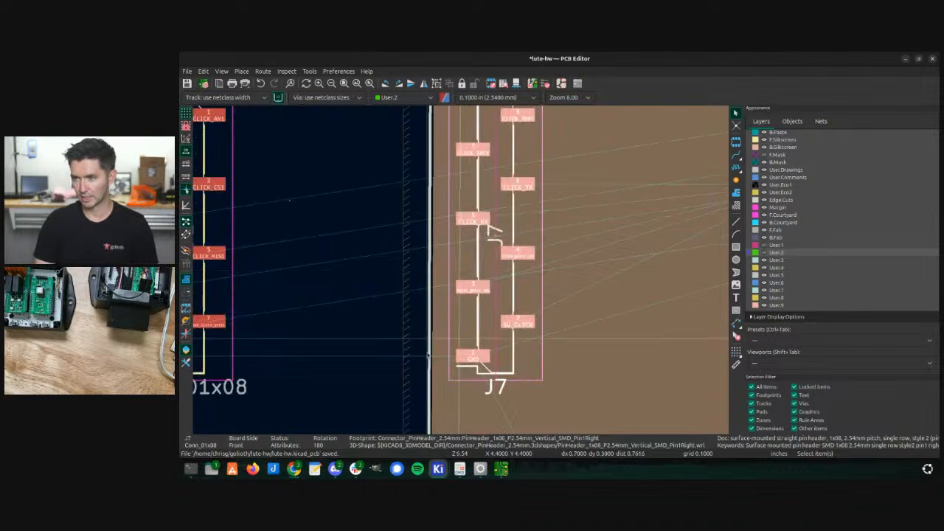
scroll(460, 369, "down", 2)
key("alt+Tab")
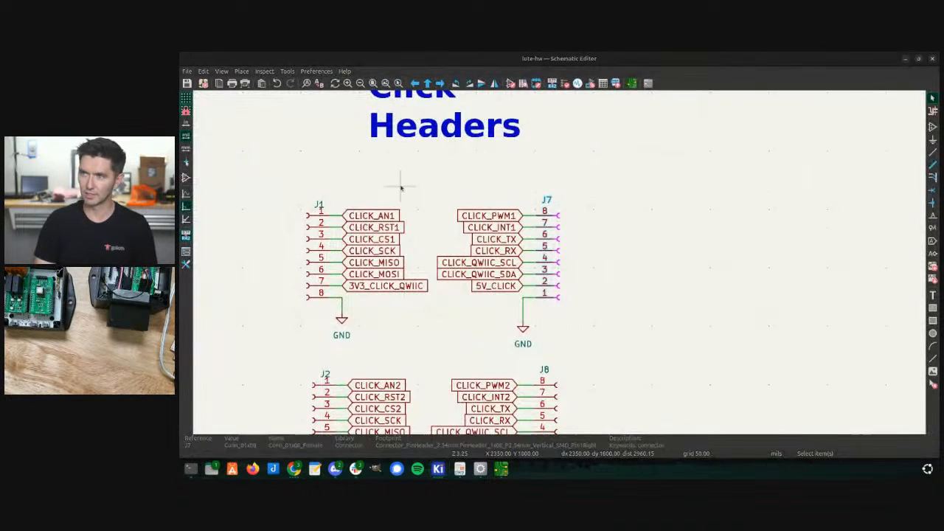
key("alt+Tab")
key("alt+Tab")
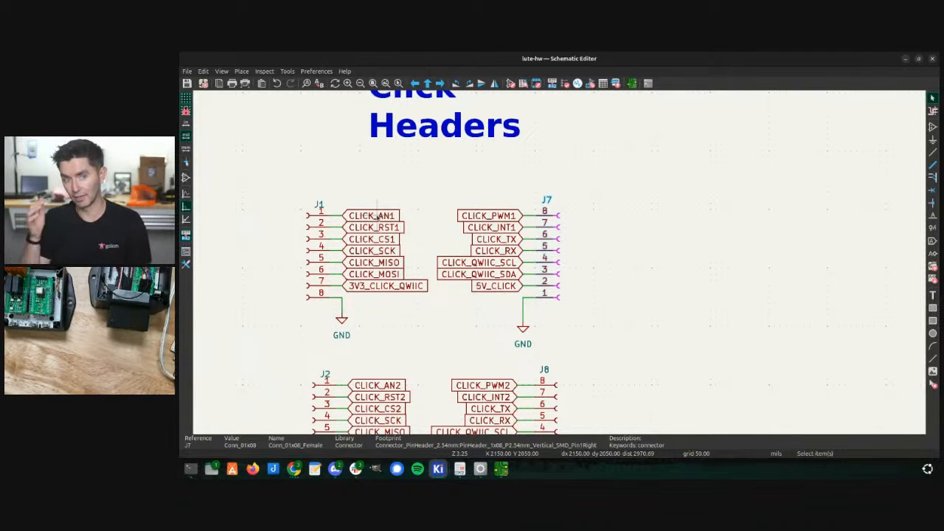
- Compare the J1 and J7 pin order in the schematic and on the PCB with the socket dimensions drawing in the mikroBUS specification
key("alt+Tab")
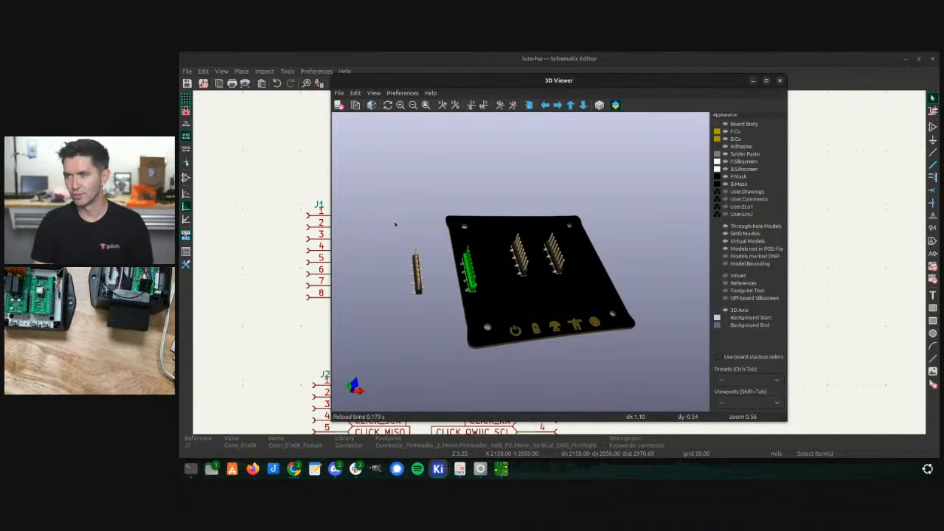
key("alt+Tab")
scroll(462, 227, "up", 1)
key("alt+Tab")
key("alt+Tab")
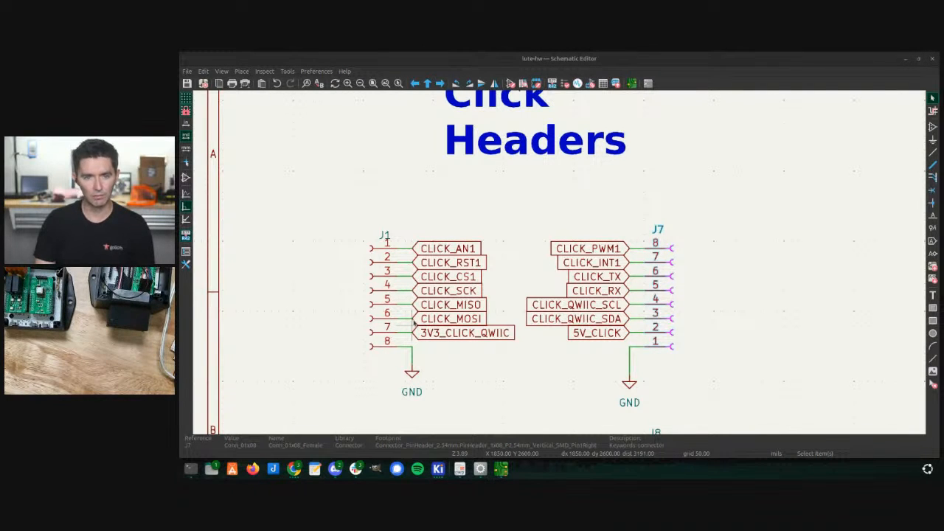
key("alt+Tab")
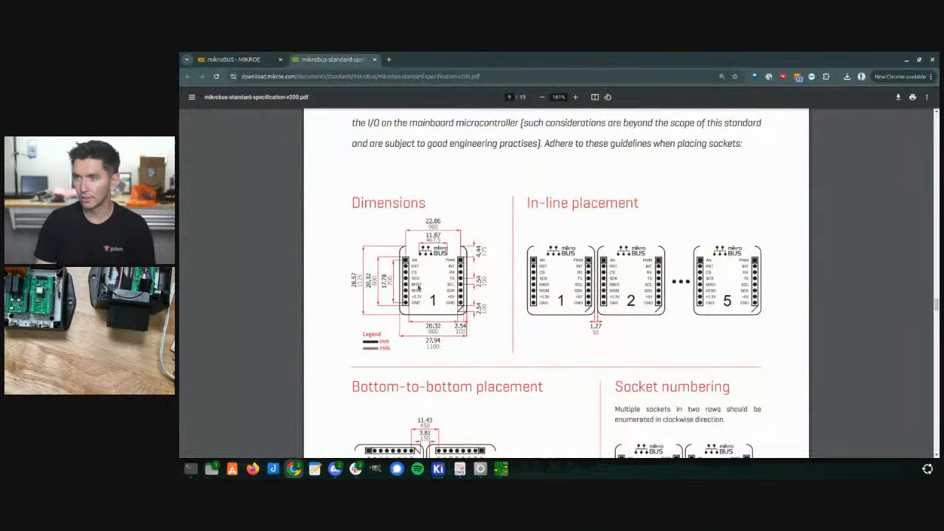
scroll(411, 301, "up", 2)
scroll(414, 309, "down", 1)
scroll(414, 309, "up", 2, "ctrl")
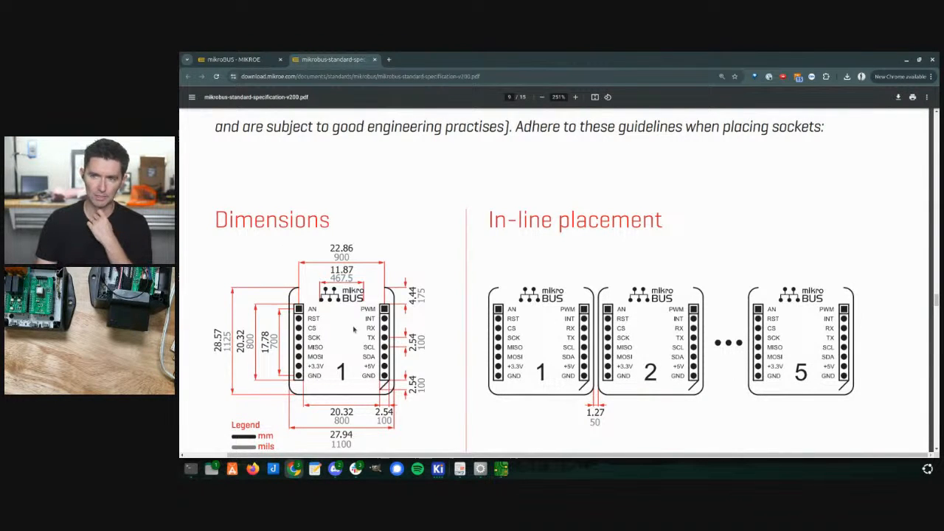
scroll(361, 361, "up", 1)
scroll(360, 361, "down", 1)
scroll(359, 358, "down", 1)
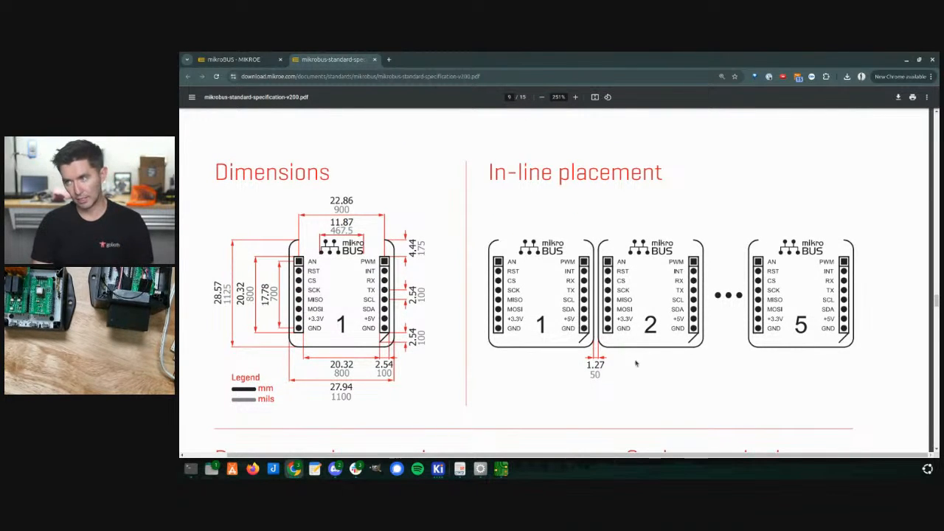
key("alt+Tab")
scroll(559, 263, "down", 5)
key("alt+3")
key("alt+Tab")
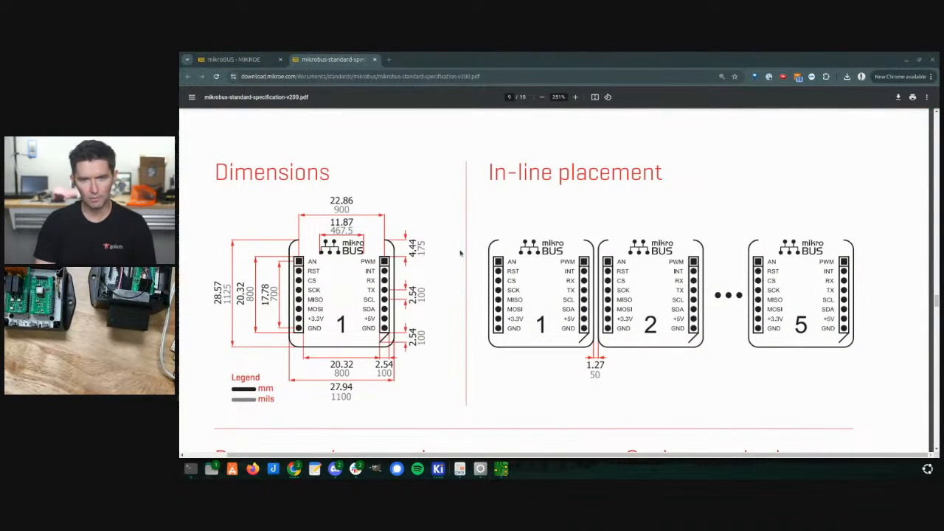
key("alt+Tab")
scroll(433, 226, "down", 3)
scroll(427, 267, "up", 5)
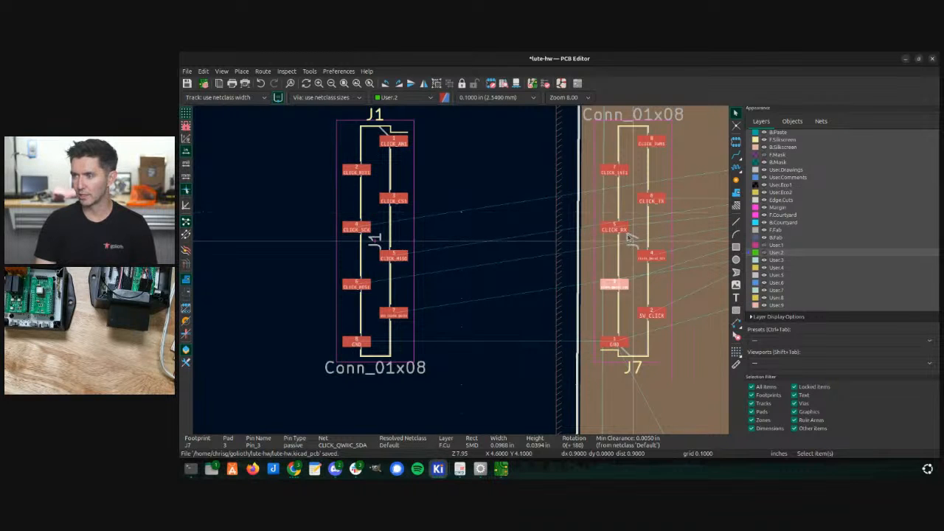
- Group the J1 and J7 footprints and move the group off the board, clear of its outline
scroll(632, 243, "down", 2)
left_click(461, 273)
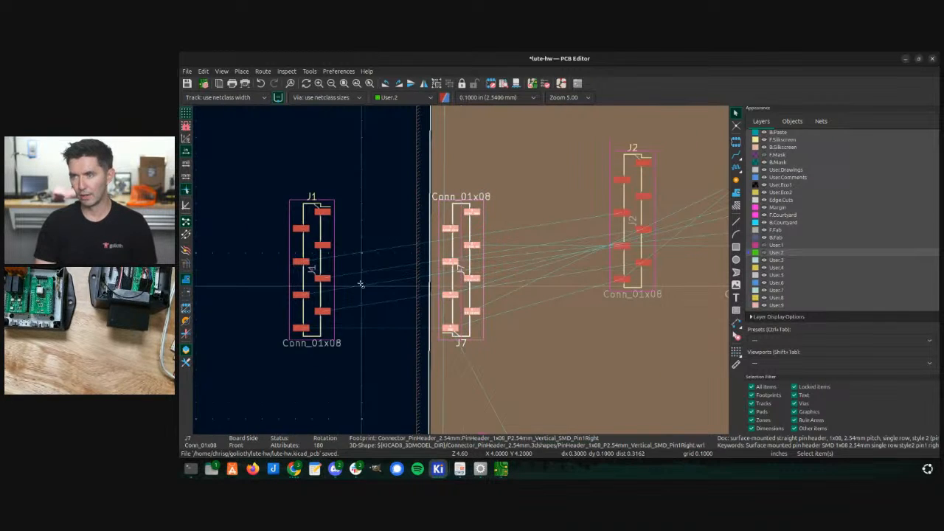
left_click(325, 273, "shift")
right_click(324, 273)
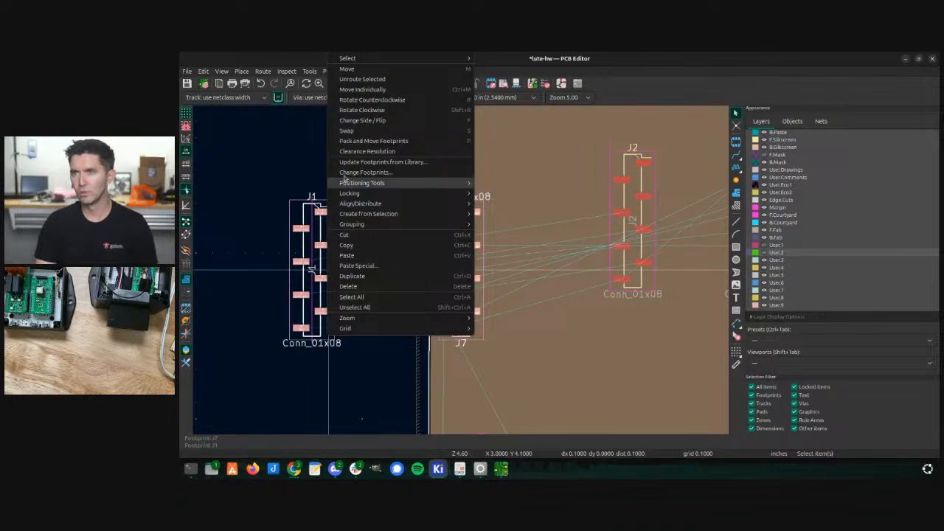
mouse_move(343, 225)
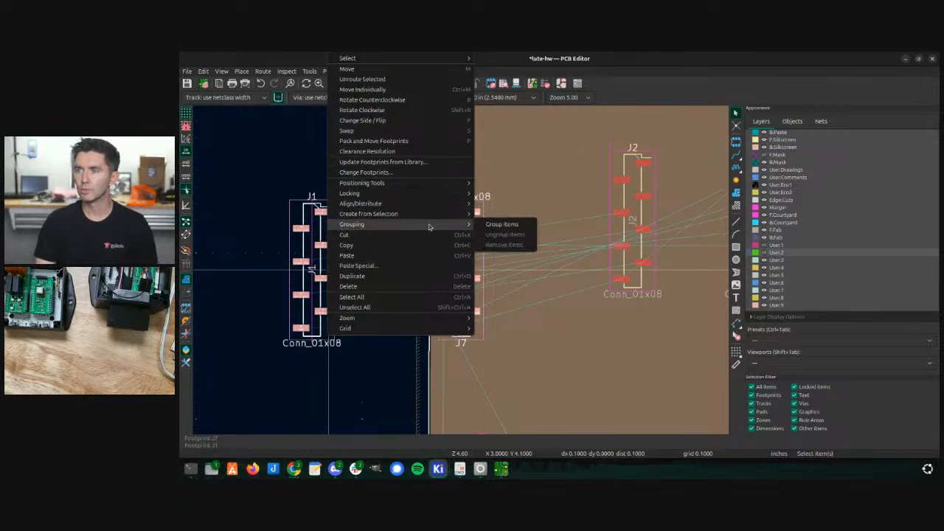
left_click(483, 225)
left_click_drag(408, 269, 200, 172)
scroll(463, 273, "down", 1)
left_click_drag(473, 289, 343, 181)
left_click(437, 276)
left_click(445, 288)
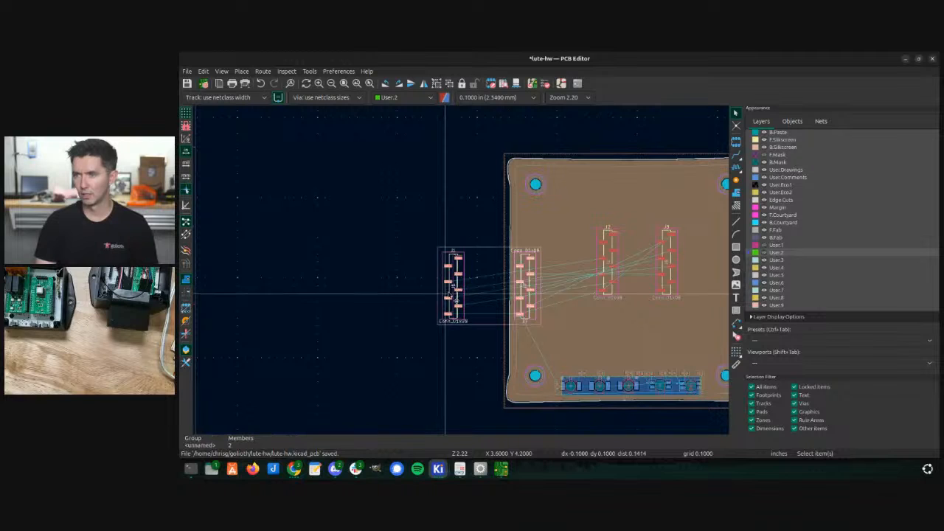
left_click_drag(446, 292, 284, 198)
- Rotate the J8 footprint to 180° so its pin order runs opposite to J2
scroll(611, 264, "up", 3)
scroll(462, 273, "up", 2)
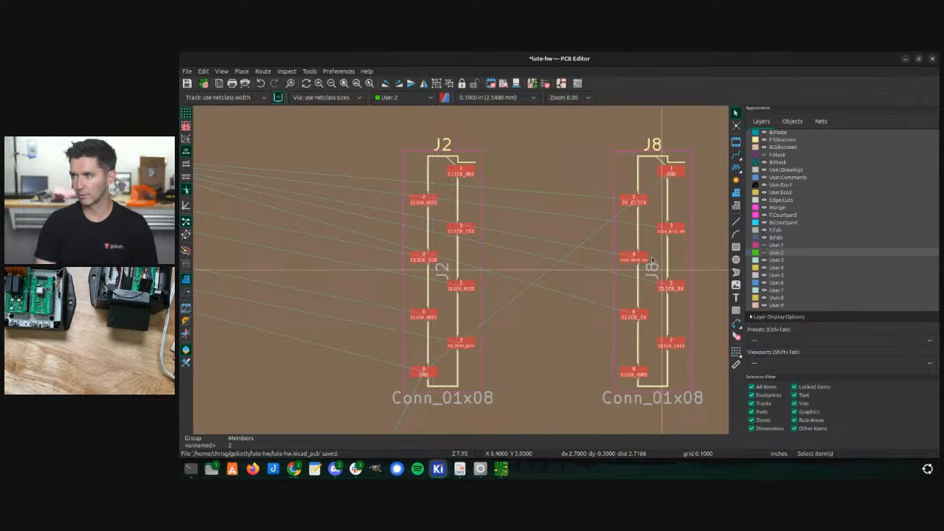
left_click(640, 284)
key("r")
key("r")
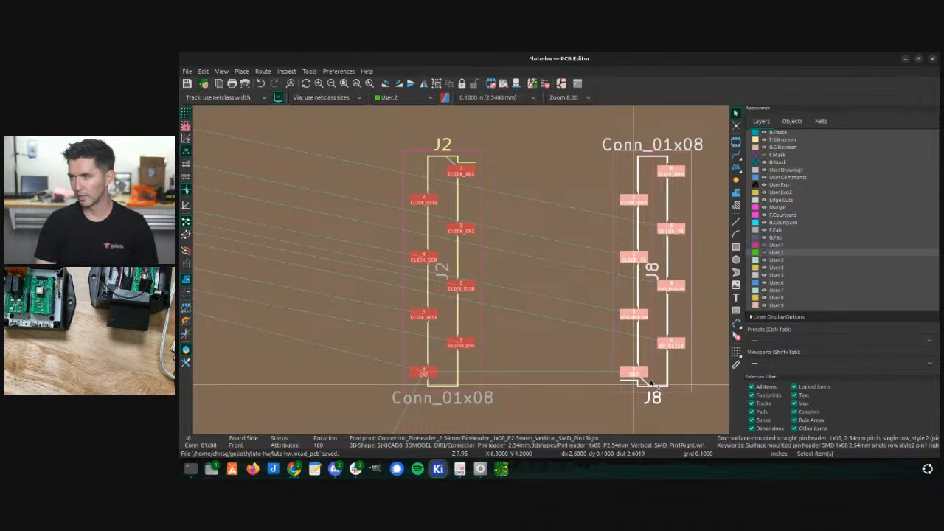
- Move the J2 footprint off the board to the free area below J1
scroll(638, 291, "down", 2)
scroll(449, 262, "down", 2)
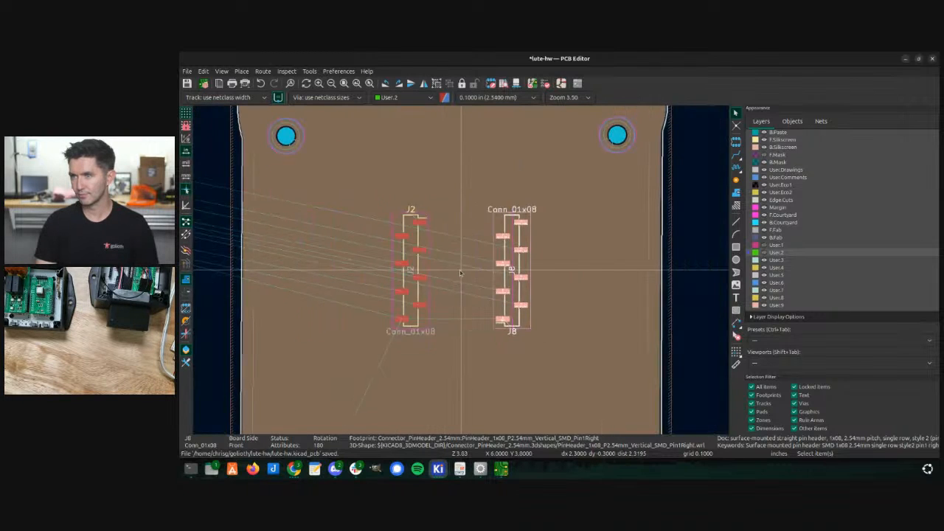
scroll(486, 269, "up", 3)
left_click(492, 267)
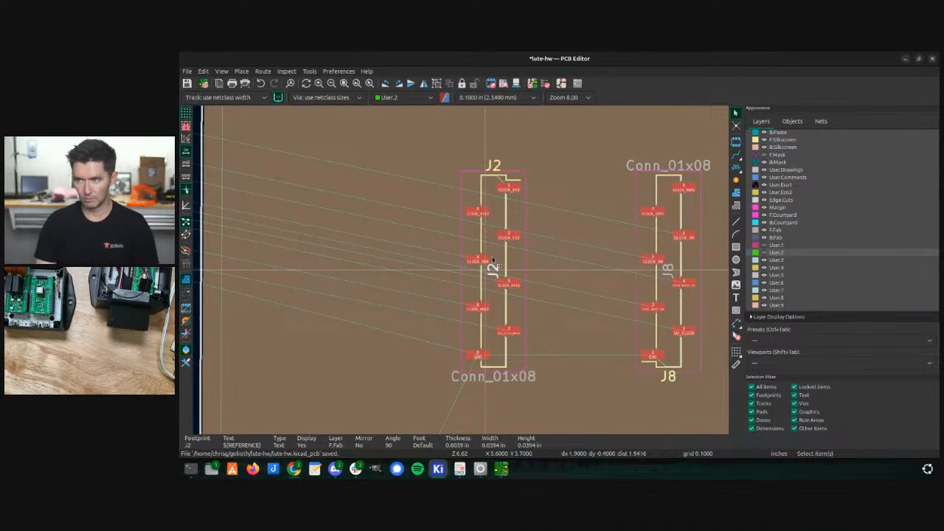
scroll(496, 264, "down", 7)
key("m")
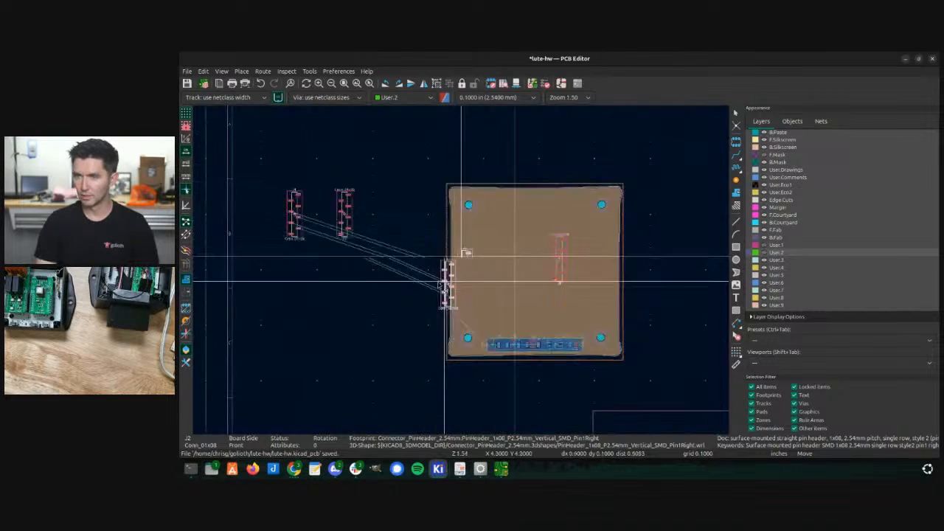
left_click(293, 301)
left_click(562, 262)
key("m")
key("Escape")
scroll(322, 291, "up", 6)
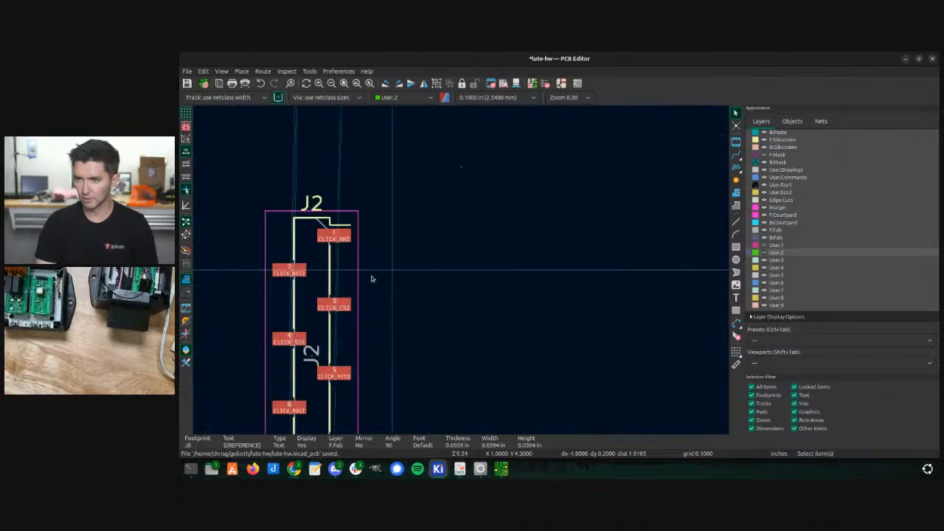
left_click(317, 320)
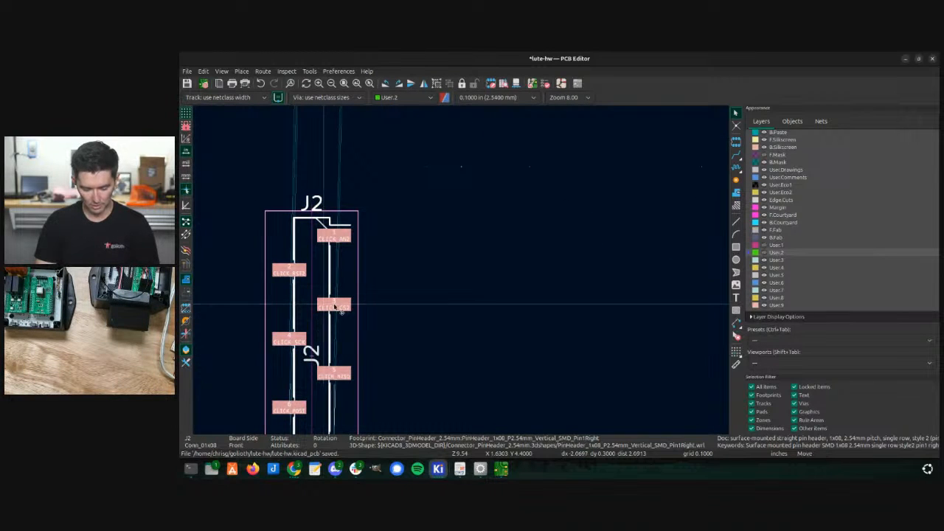
key("m")
key("Escape")
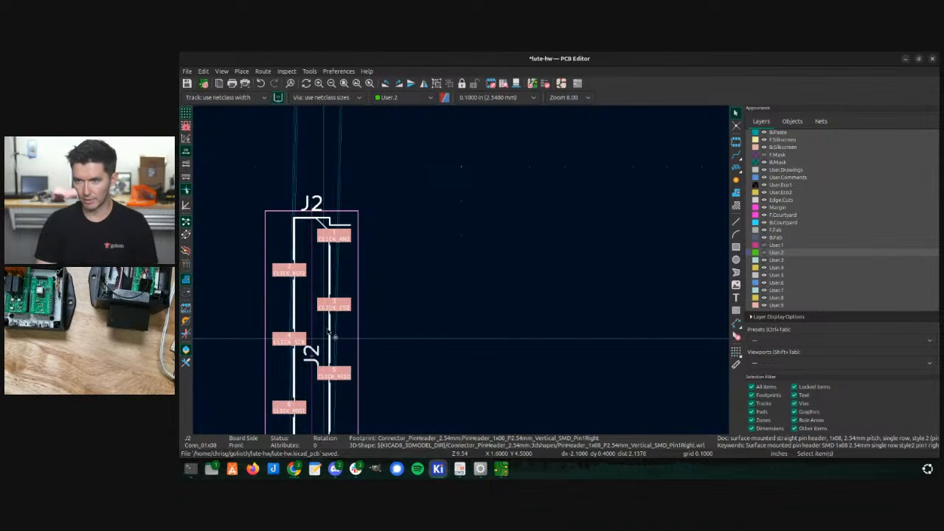
- Align the J2 footprint directly below J1, with its centre at X 1.6, Y 4.3 in
key("m")
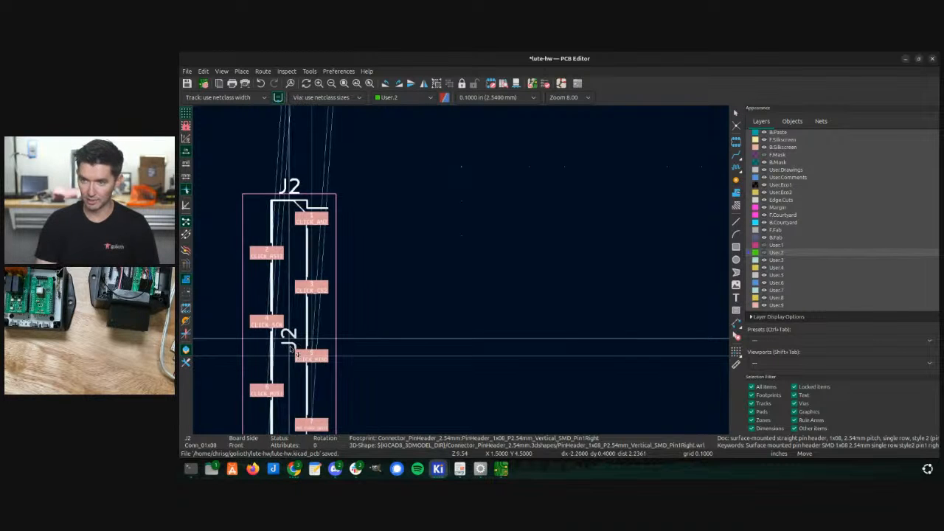
scroll(310, 339, "down", 2)
scroll(472, 272, "up", 2)
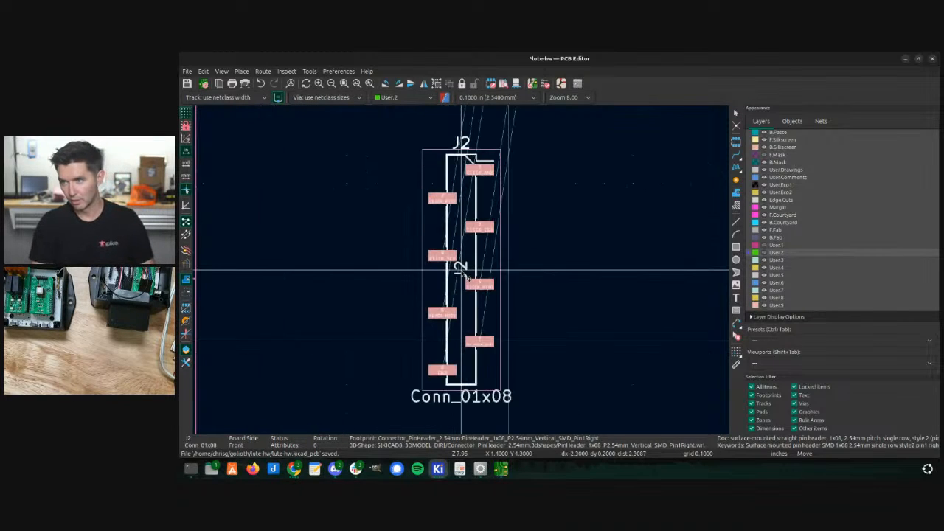
scroll(465, 272, "down", 3)
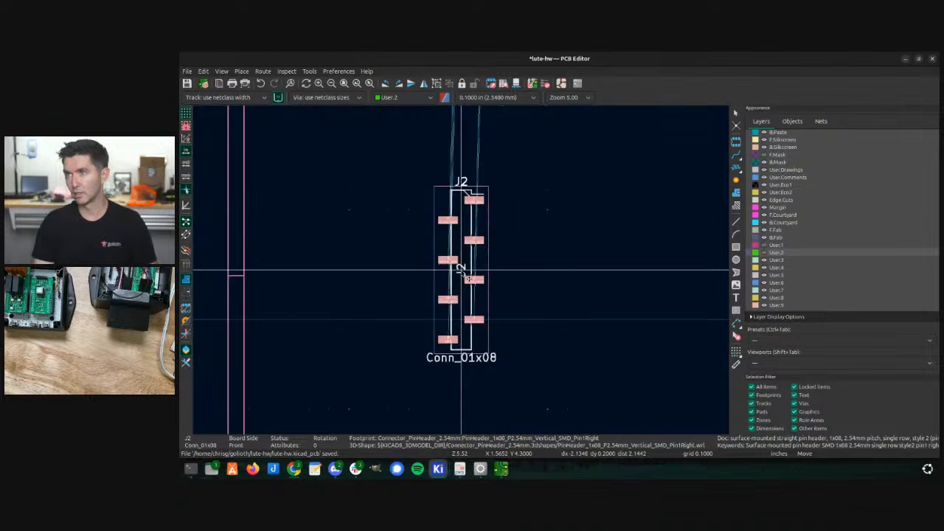
scroll(461, 270, "up", 2)
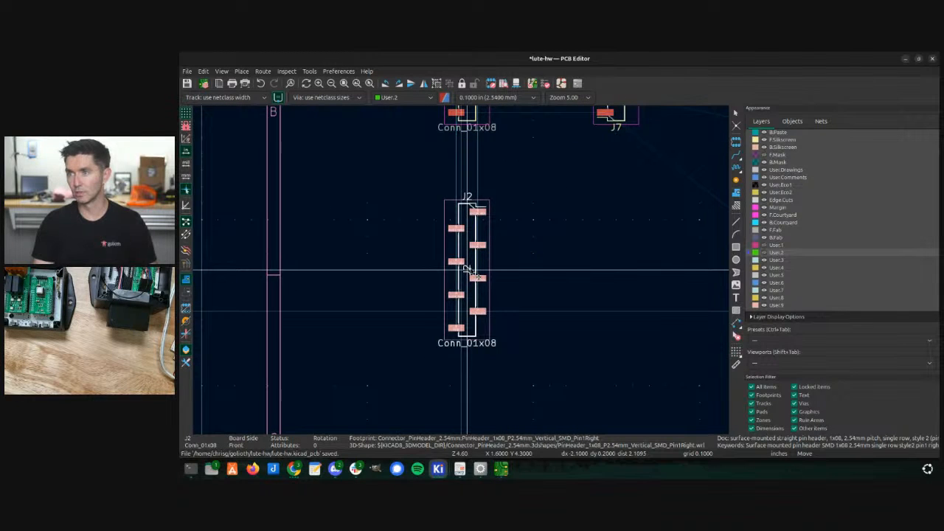
scroll(464, 272, "up", 2)
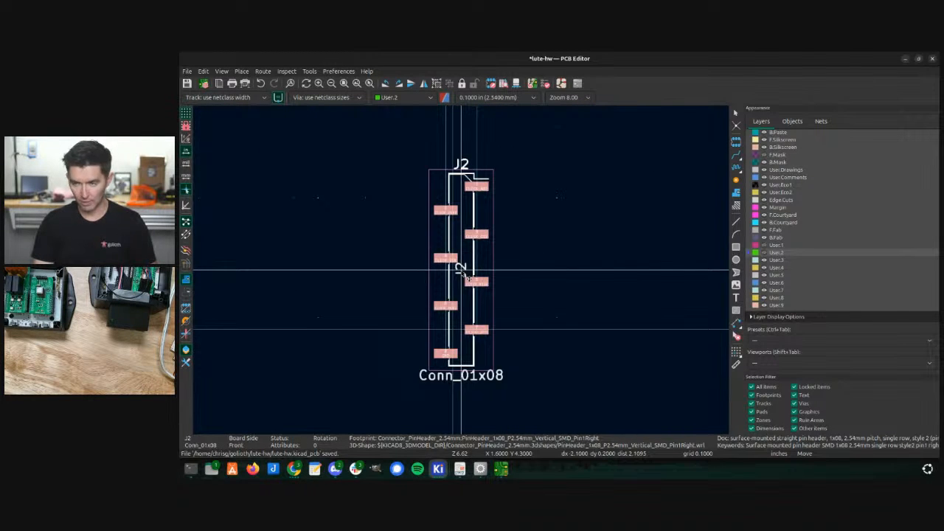
left_click(466, 275)
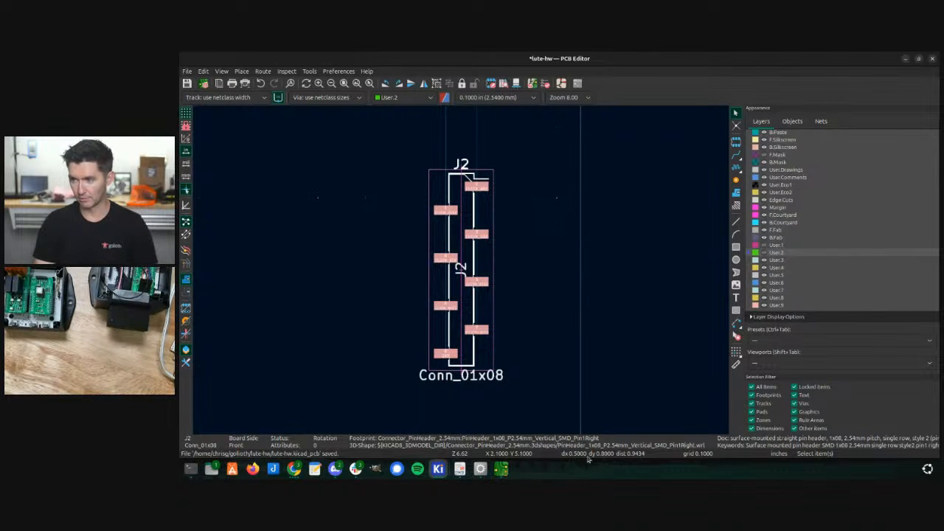
- Move the J8 footprint off the board and place it level with J2, 0.9 in apart horizontally
scroll(465, 271, "down", 5)
scroll(666, 243, "up", 5)
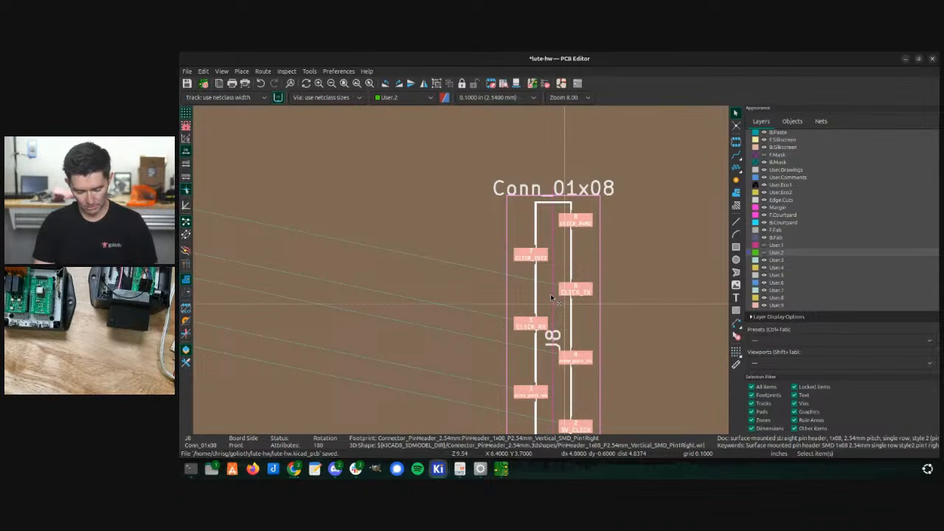
middle_click_drag(573, 294, 562, 309)
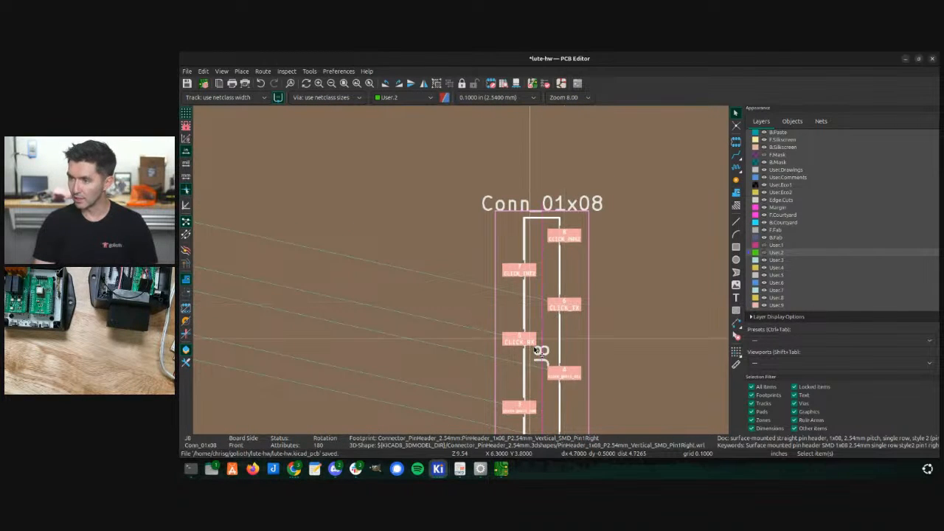
key("m")
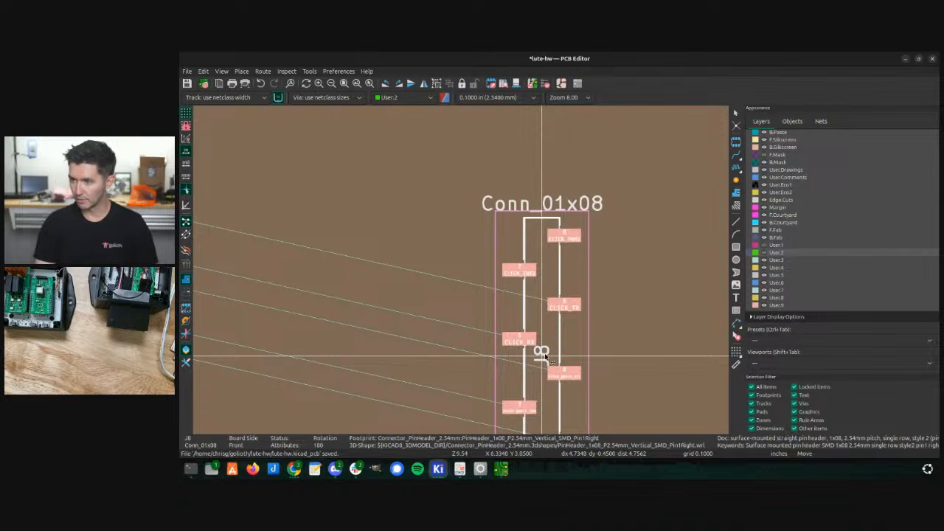
scroll(542, 354, "down", 5)
scroll(312, 270, "up", 5)
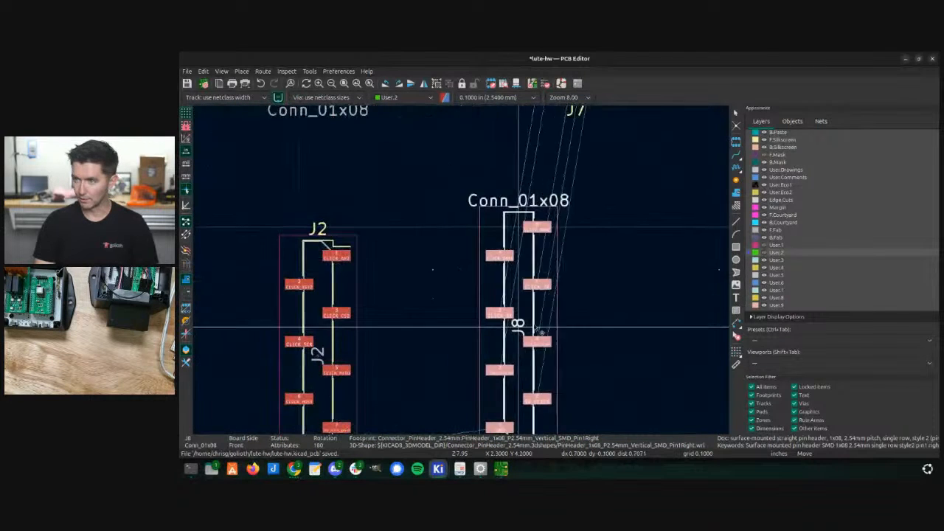
scroll(575, 356, "down", 1)
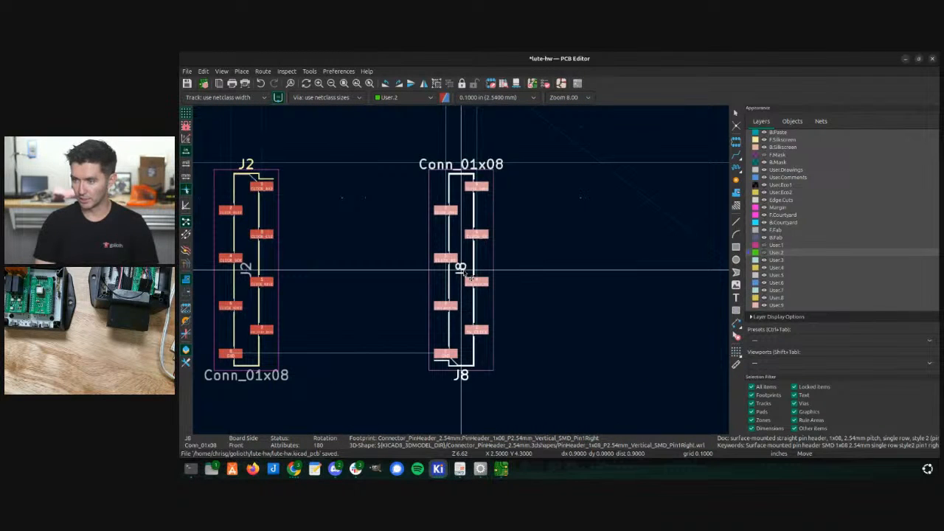
left_click(455, 277)
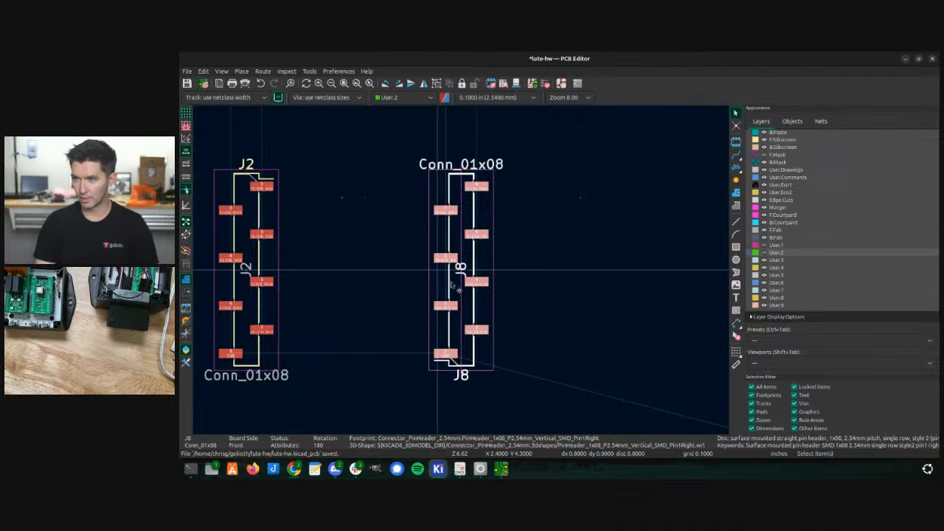
- Group the J2 and J8 footprints as the second Click header pair
scroll(465, 275, "down", 5)
scroll(462, 273, "up", 3)
left_click_drag(349, 191, 558, 348)
right_click(504, 313)
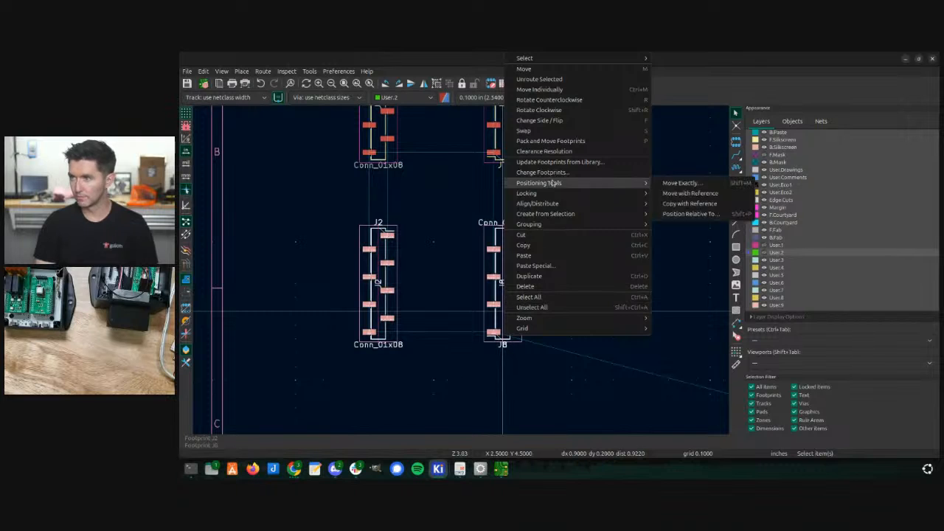
mouse_move(552, 227)
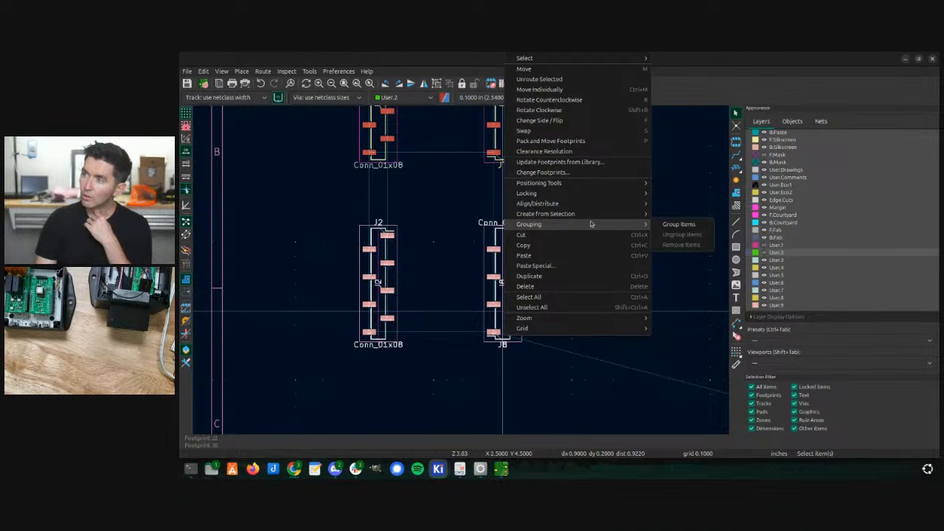
left_click(679, 224)
- Move the J1/J7 header group to the free area up and to the right of the J2/J8 group
scroll(488, 186, "down", 3)
scroll(488, 186, "up", 3)
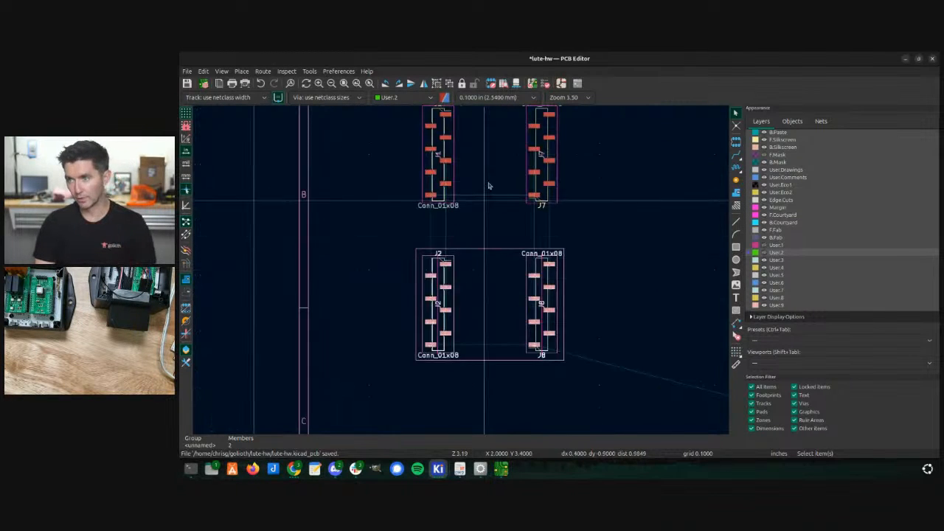
left_click(488, 181)
left_click(447, 181)
key("m")
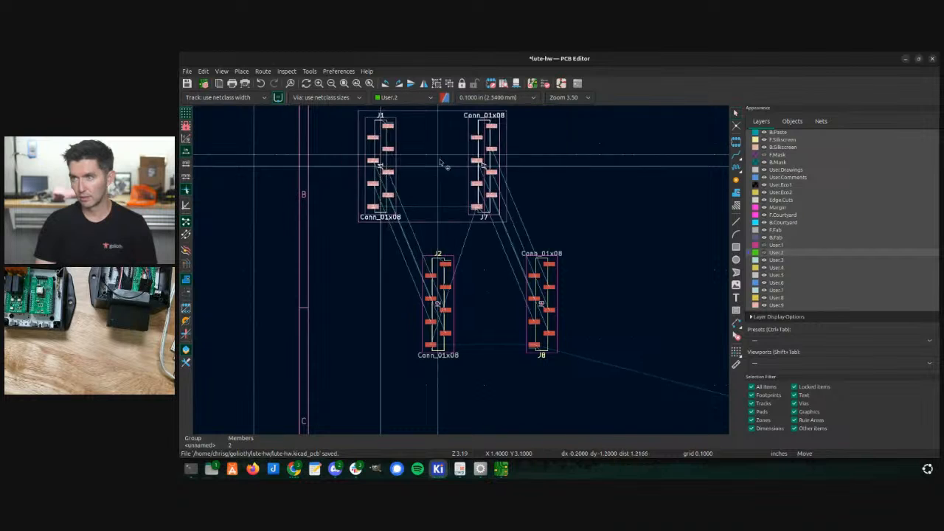
left_click(528, 147)
scroll(528, 148, "down", 3)
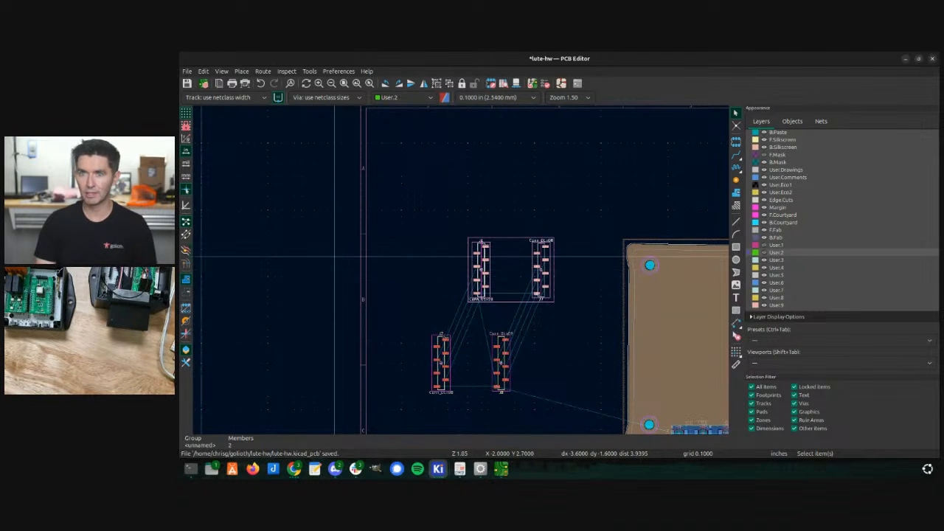
- Switch the units to millimetres and check the header row spacing in the mikroBUS specification's Dimensions drawing
left_click(187, 177)
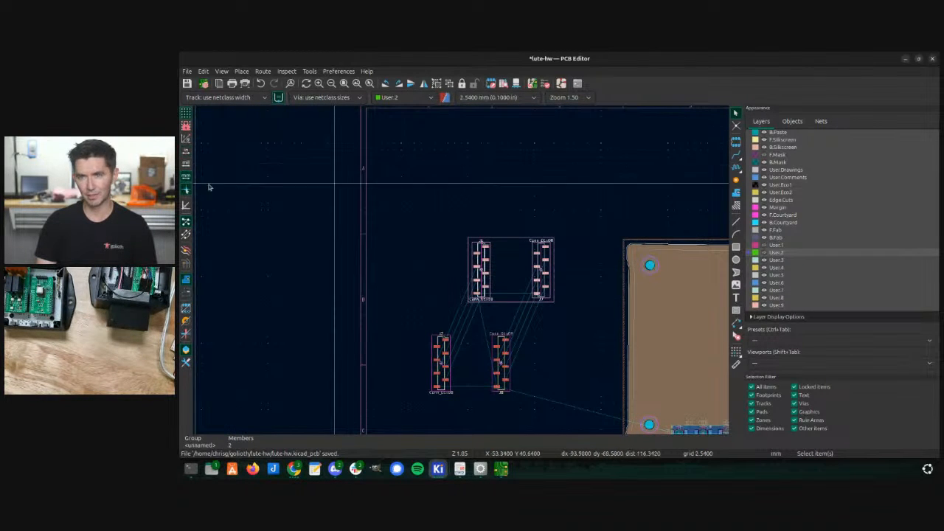
scroll(465, 323, "down", 1)
left_click(464, 270)
scroll(464, 269, "up", 1)
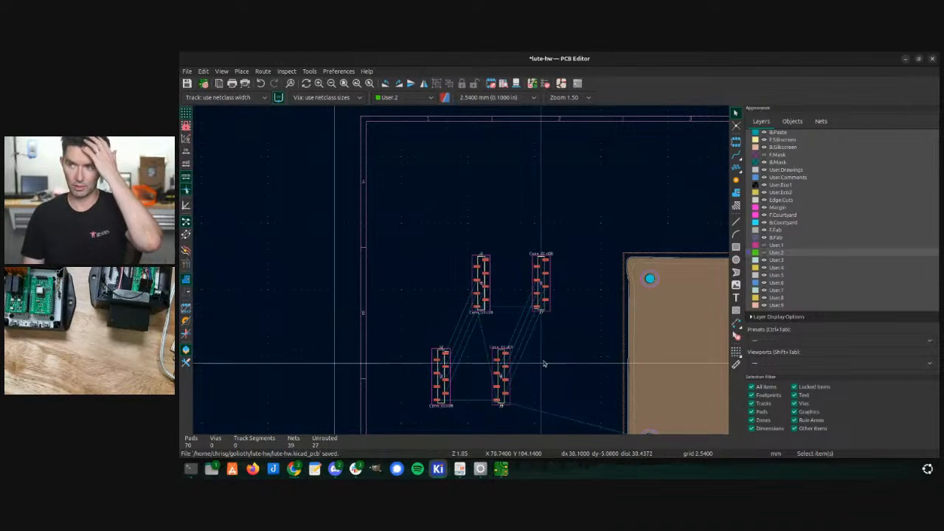
scroll(538, 337, "up", 3)
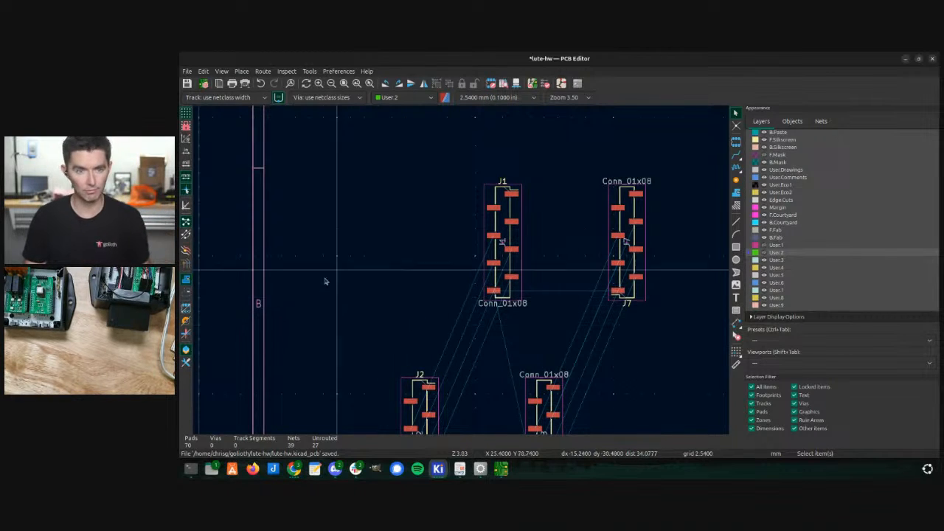
key("alt+Tab")
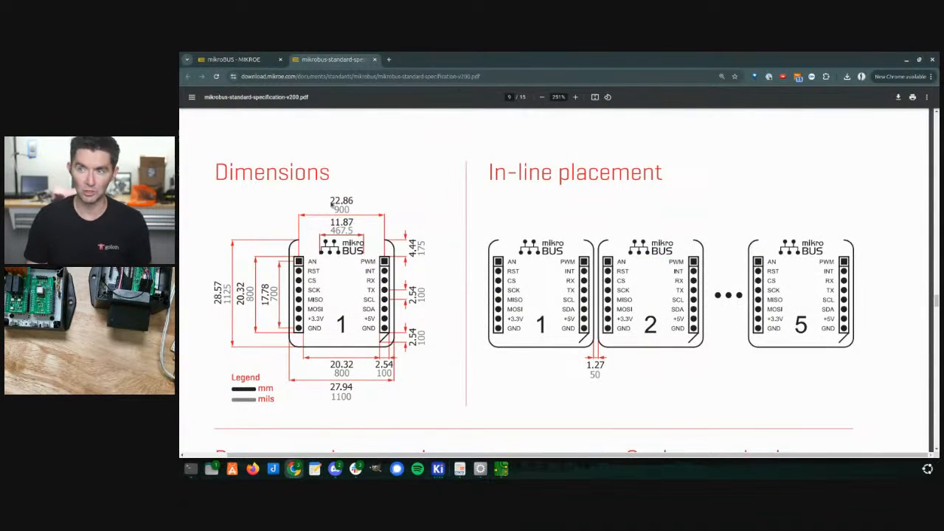
key("alt+Tab")
- Move the J1/J7 header group onto the right half of the board
scroll(466, 265, "down", 3)
scroll(466, 267, "up", 3)
left_click(435, 285)
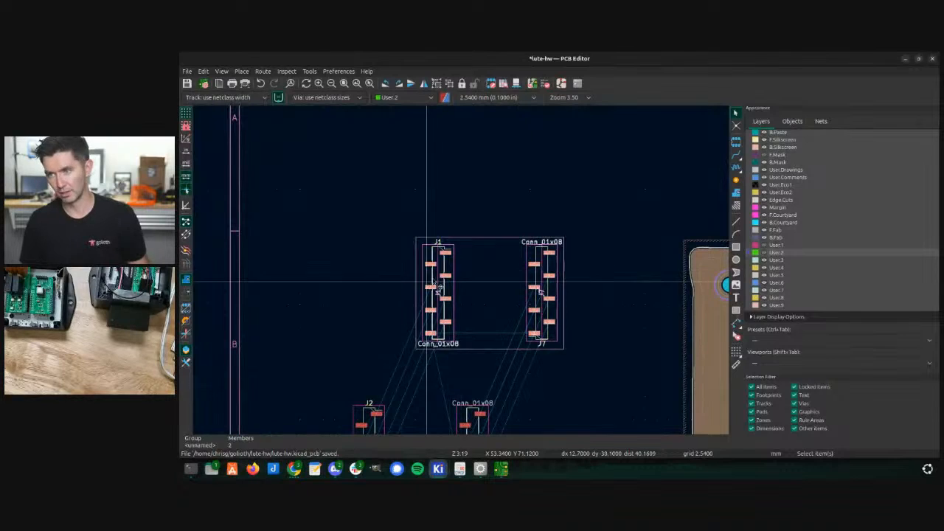
scroll(426, 281, "down", 3)
scroll(461, 270, "up", 3)
key("m")
scroll(472, 277, "down", 5)
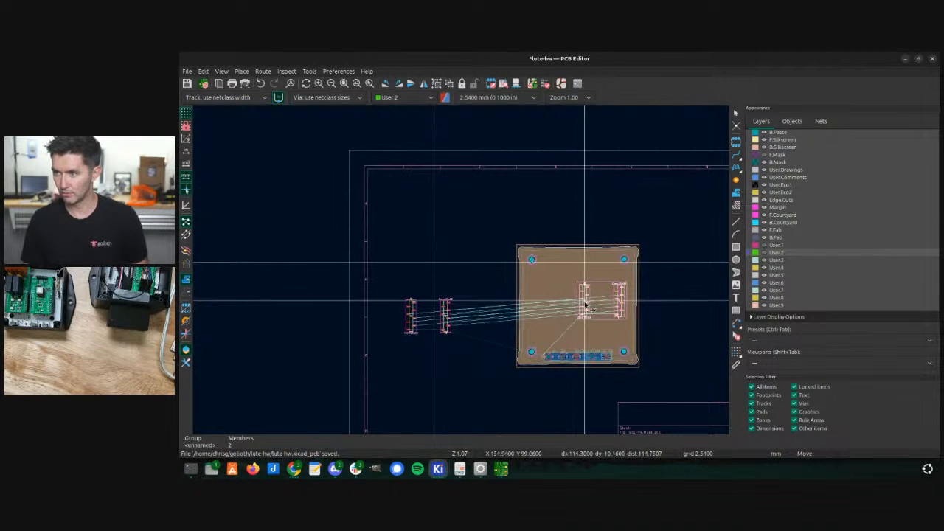
left_click(592, 304)
- Move the J2/J8 header group onto the left side of the board, level with the J1/J7 group
left_click(413, 315)
key("m")
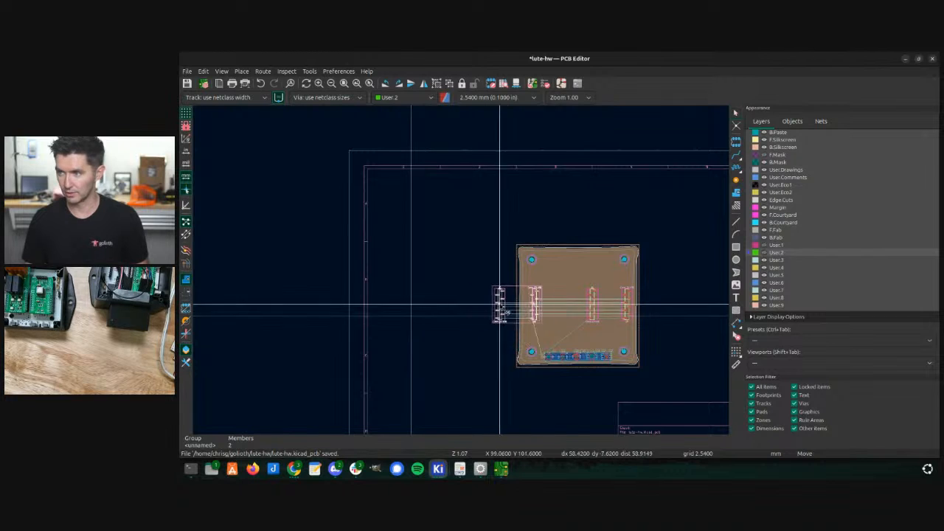
scroll(500, 304, "up", 4)
left_click(467, 273)
- Set the grid to 0.1 mm and shift the J2/J8 group inward, clear of the board's left edge
right_click(415, 274)
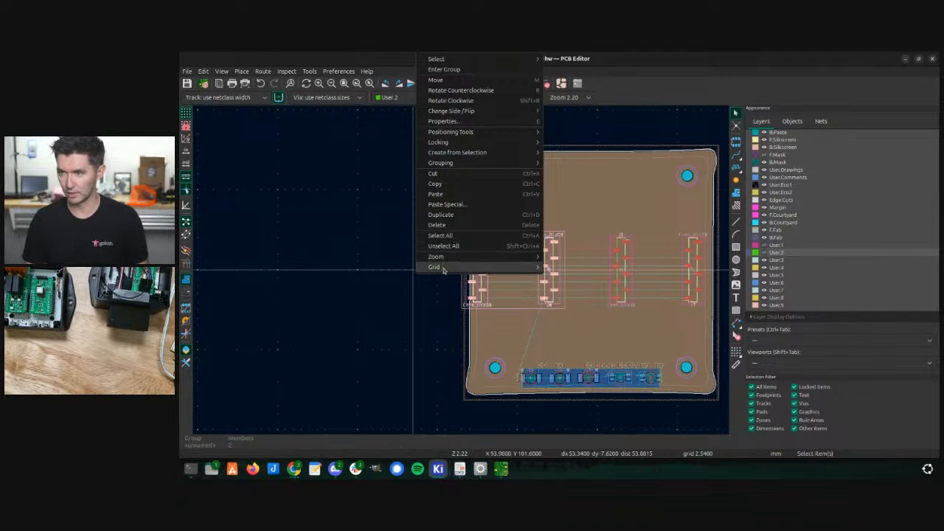
mouse_move(442, 270)
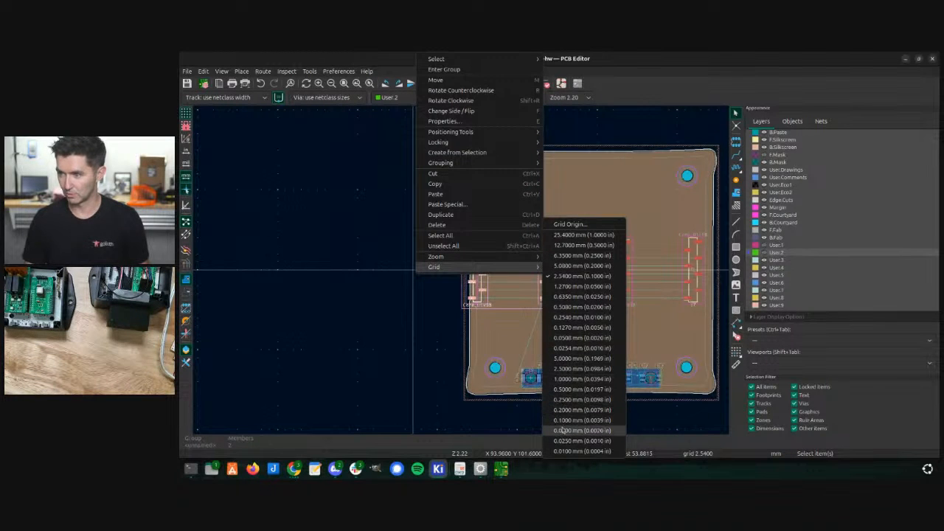
left_click(564, 420)
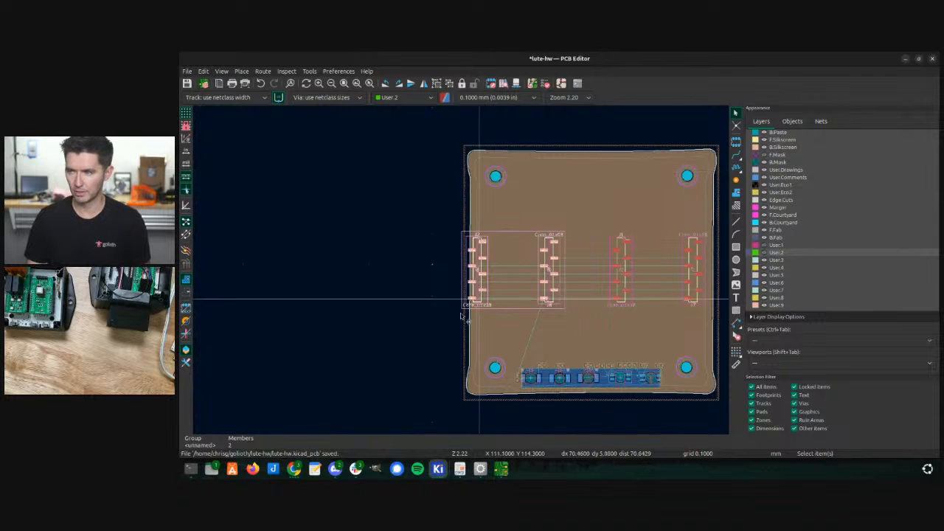
scroll(568, 263, "up", 5)
scroll(461, 272, "down", 6)
scroll(455, 271, "up", 6)
left_click(321, 260)
left_click(272, 252)
left_click_drag(263, 283, 316, 295)
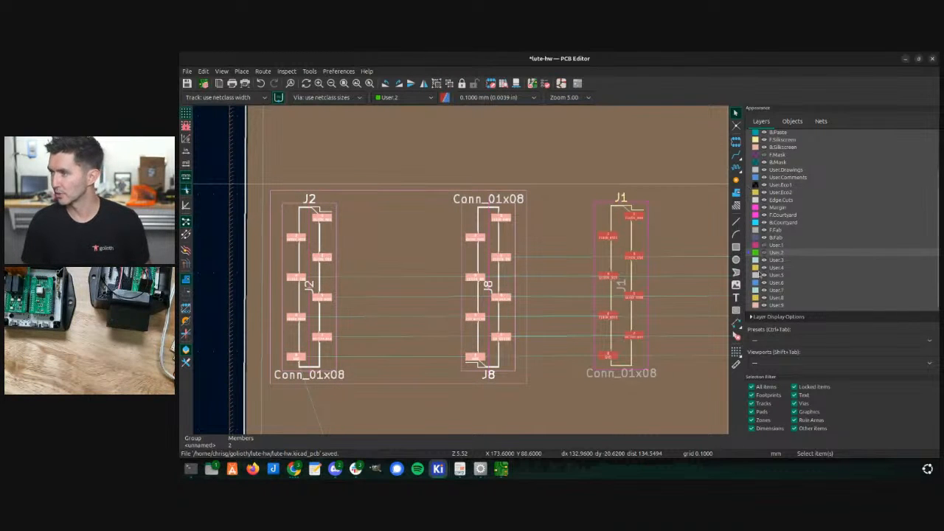
- Show the User.1 enclosure outline layer and briefly compare the headers with the User.2 reference artwork
left_click(764, 252)
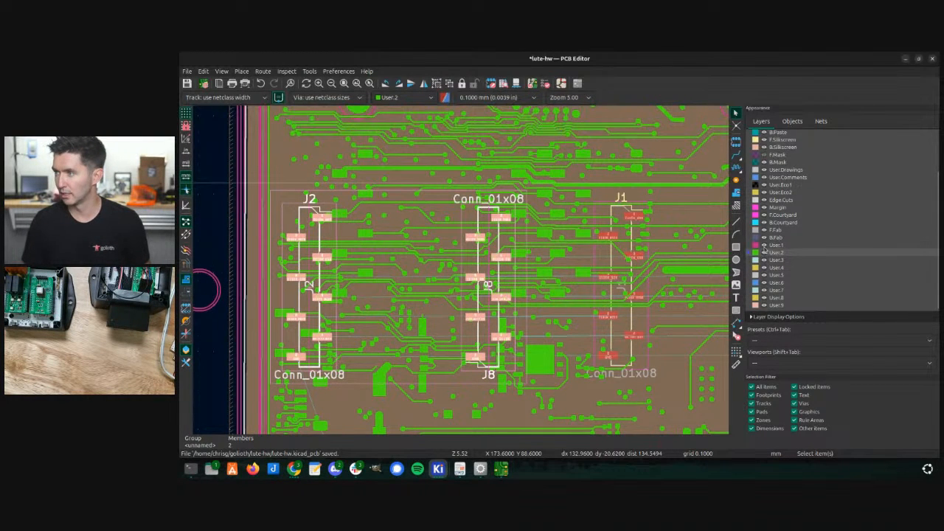
left_click(764, 252)
scroll(391, 272, "down", 2)
- Flip the J2/J8 and J1/J7 header groups to the back side of the board
left_click(424, 284)
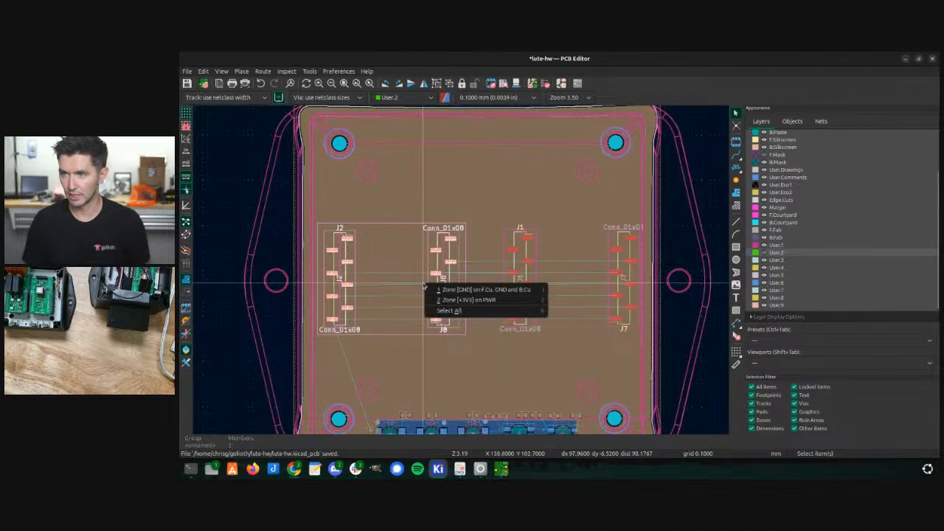
key("Escape")
key("f")
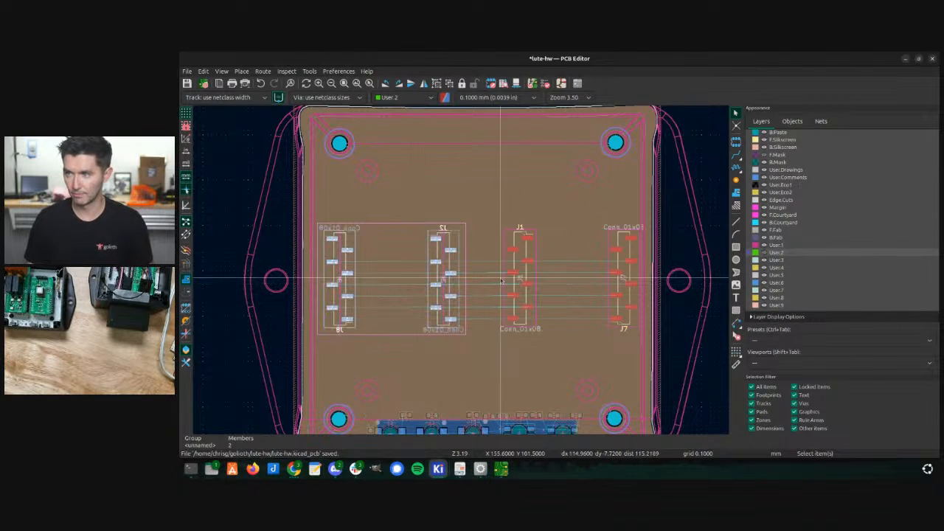
left_click(517, 272)
key("f")
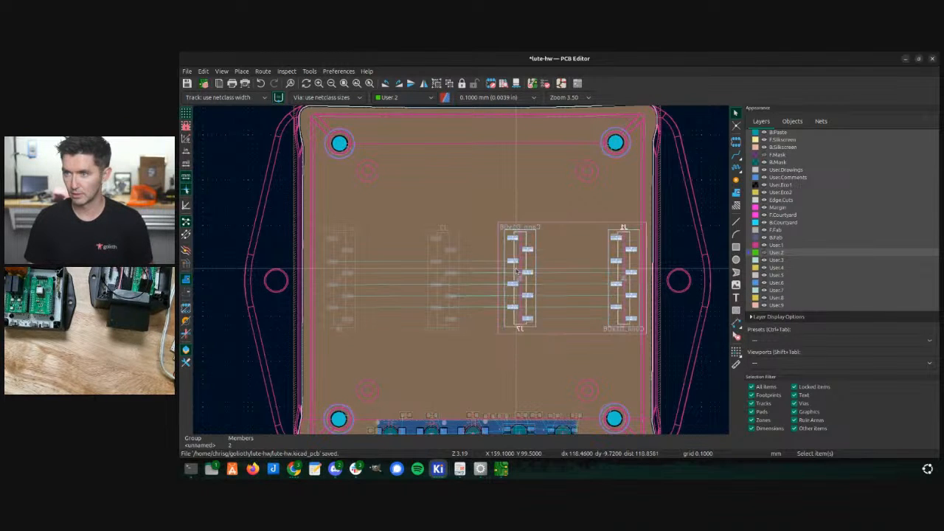
- Shift the flipped J1/J7 group slightly left, closer to the J2/J8 group
scroll(519, 272, "down", 2)
left_click_drag(461, 274, 452, 273)
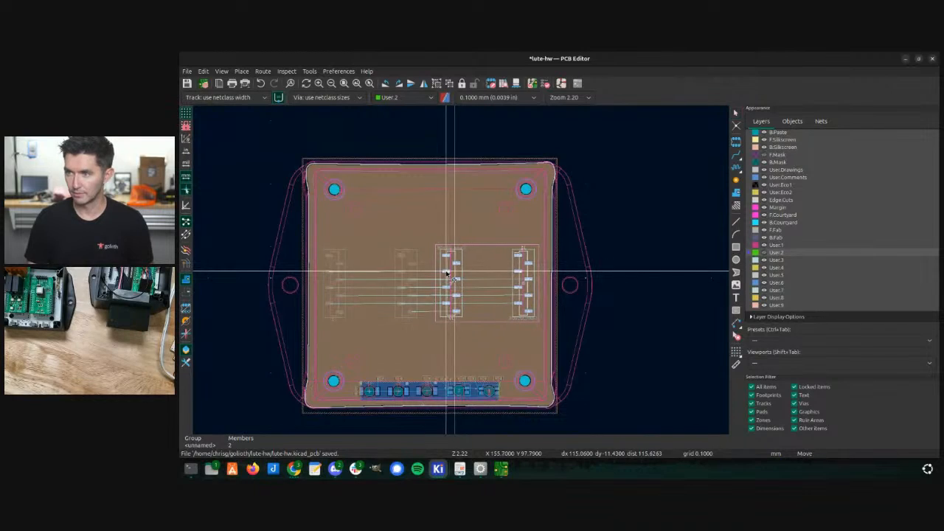
scroll(446, 273, "up", 3)
scroll(436, 277, "down", 3)
scroll(459, 273, "up", 3)
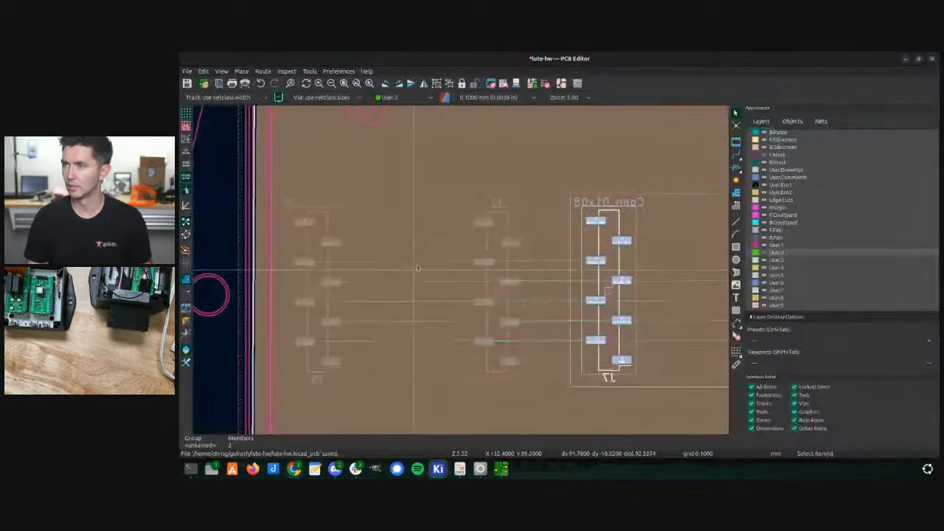
- View the board in the 3D Viewer and return to the PCB layout
scroll(411, 276, "down", 3)
scroll(462, 274, "up", 2)
key("alt+3")
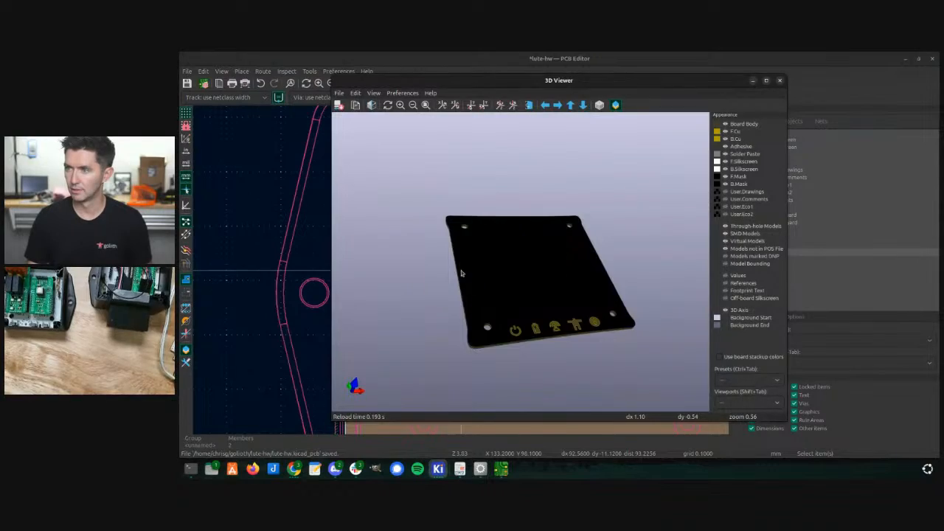
key("alt+Tab")
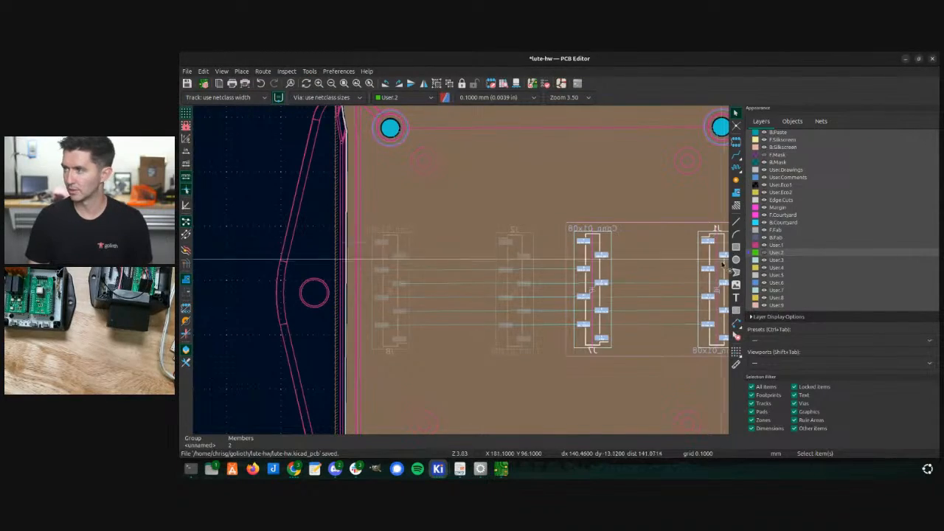
- Show the User.2 reference layer and move the J2/J8 group near the left Click header pads drawn on it
left_click(764, 253)
scroll(646, 232, "up", 2)
scroll(451, 273, "down", 3)
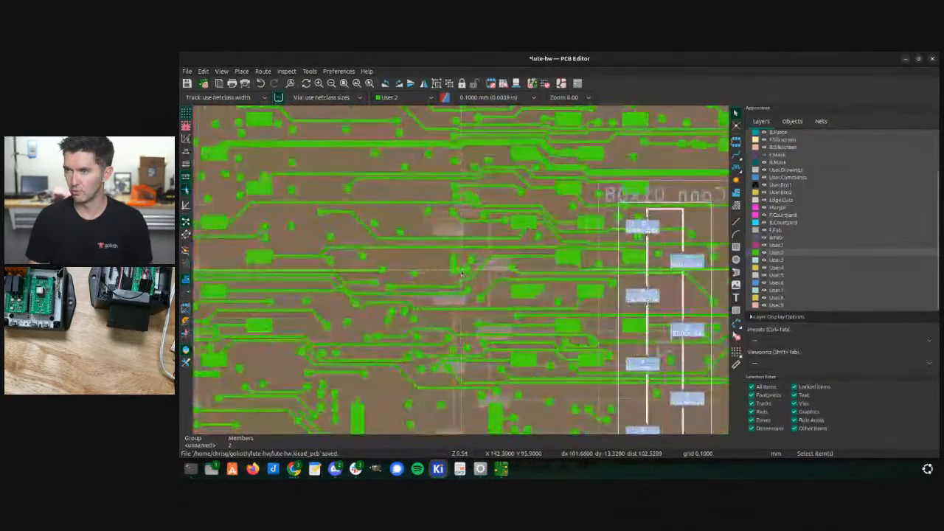
key("m")
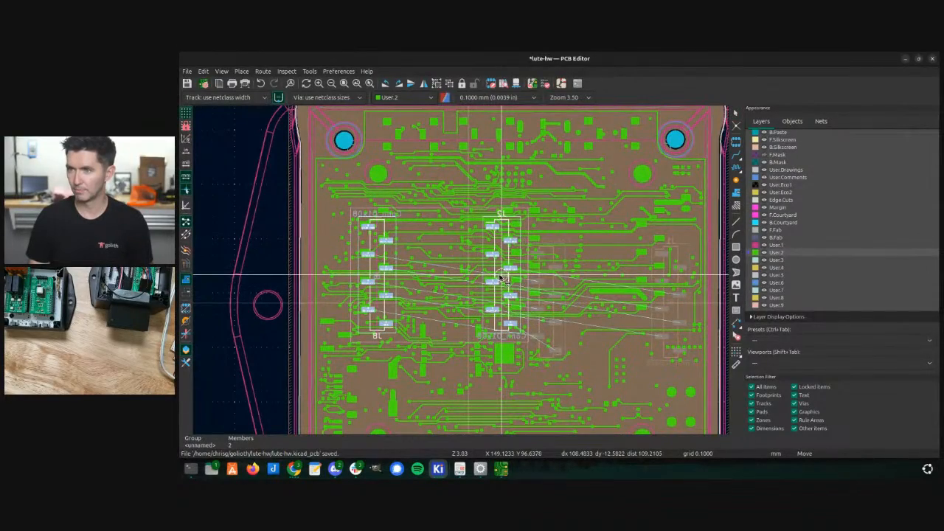
left_click(500, 275)
- Shift the J2/J8 group upward to bring its pads closer to the reference header pads on User.2
scroll(499, 249, "up", 6)
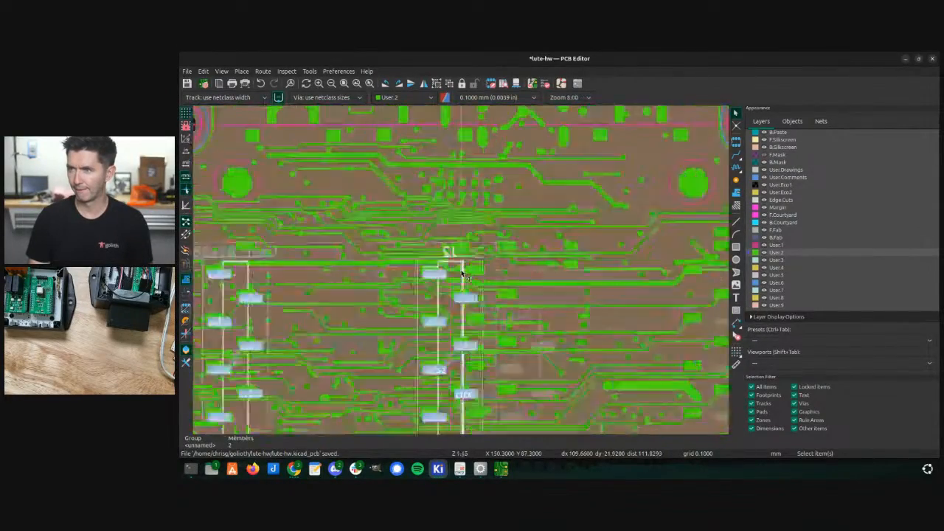
scroll(458, 274, "down", 5)
key("m")
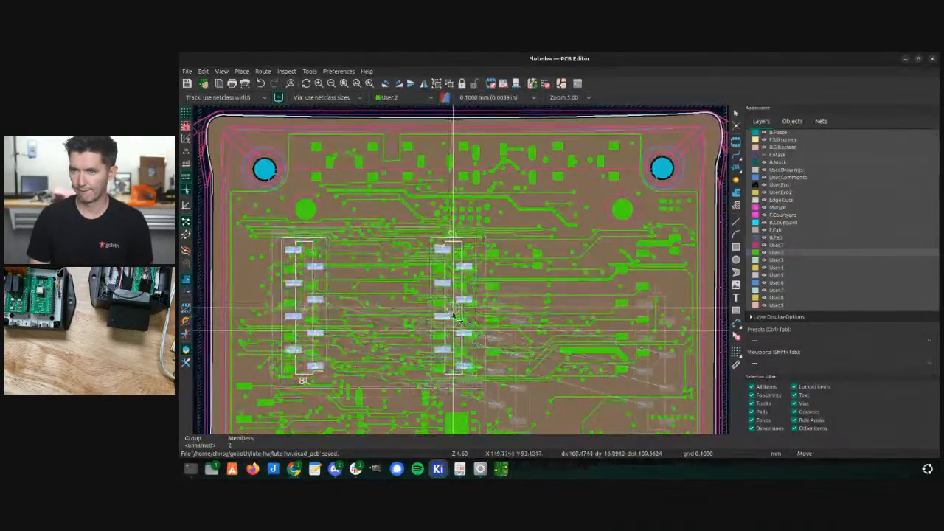
left_click(452, 318)
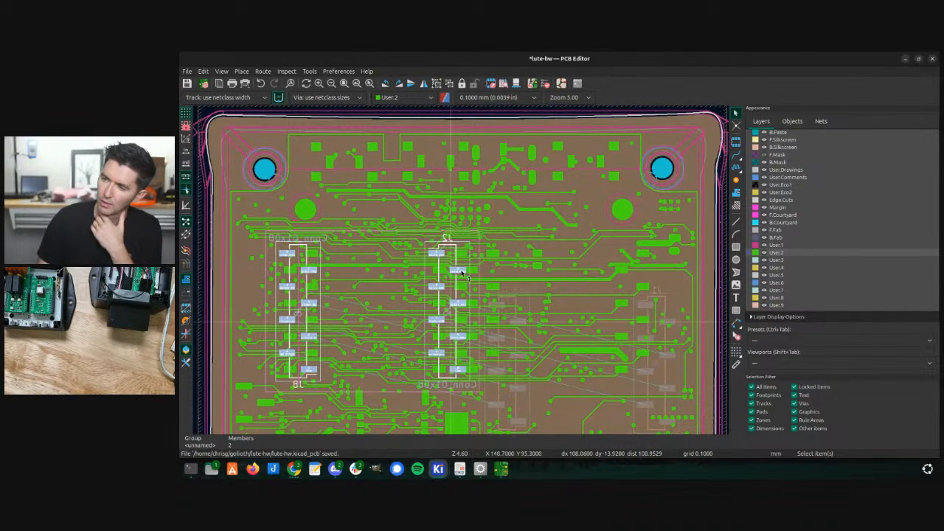
scroll(452, 324, "down", 3)
scroll(463, 274, "up", 3)
scroll(462, 274, "down", 3)
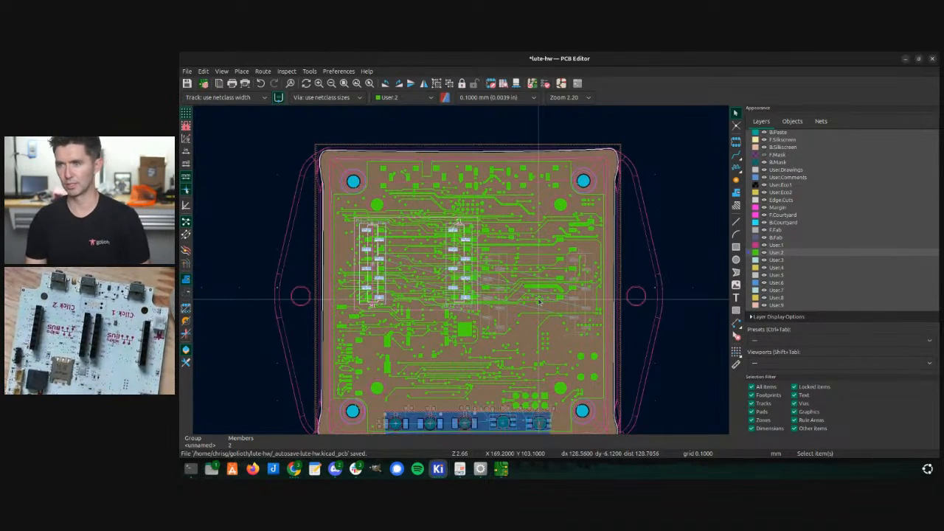
- Reposition the J2/J8 group so J8's pad rows line up with the reference header pads
scroll(371, 230, "up", 3)
scroll(463, 273, "up", 4)
key("m")
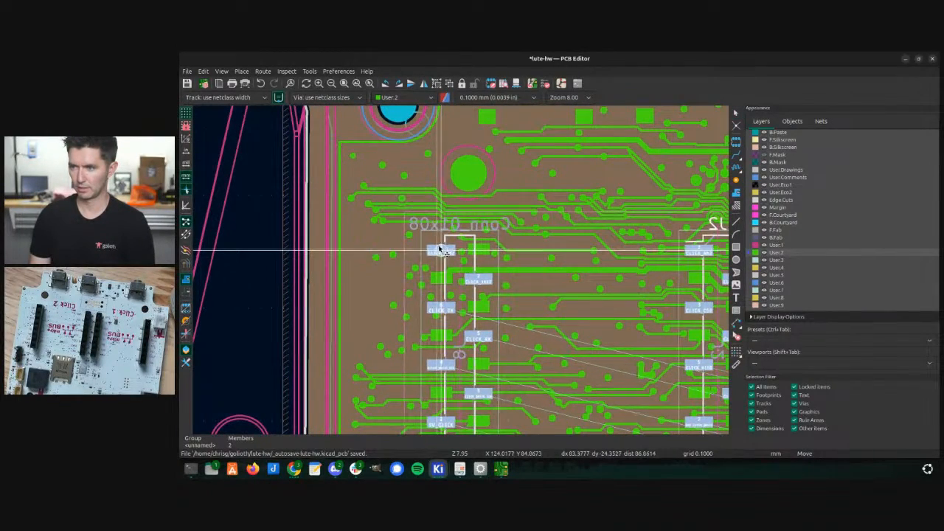
left_click(440, 249)
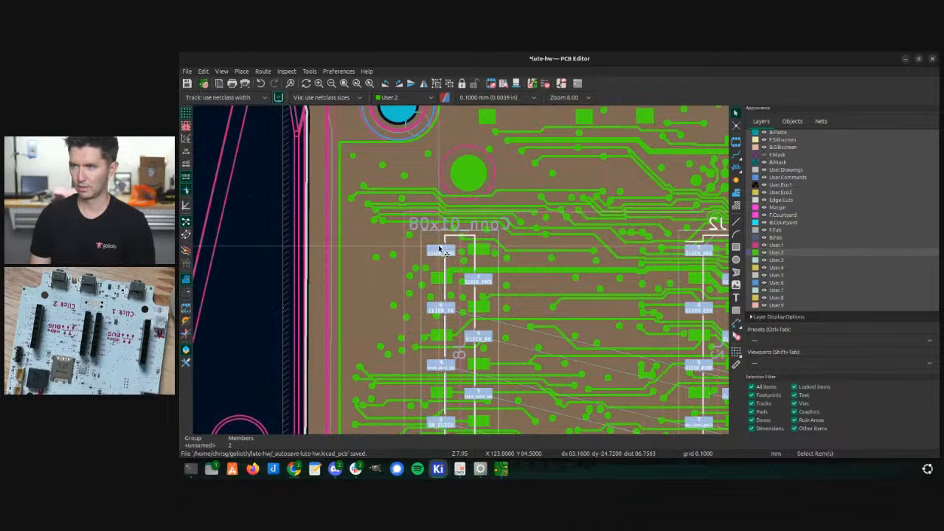
- Fine-tune the J2/J8 group's position using J8's CLICK_PWM2 pad and the neighbouring reference pads
scroll(450, 258, "up", 5)
key("m")
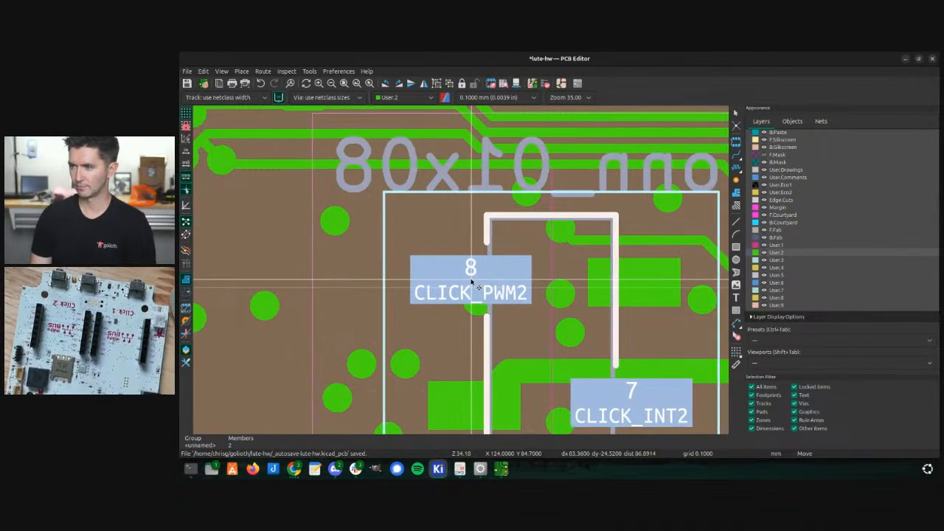
left_click(475, 282)
- Examine how J8's 5V_CLICK and GND pads line up with the reference pads on User.2
scroll(476, 283, "down", 7)
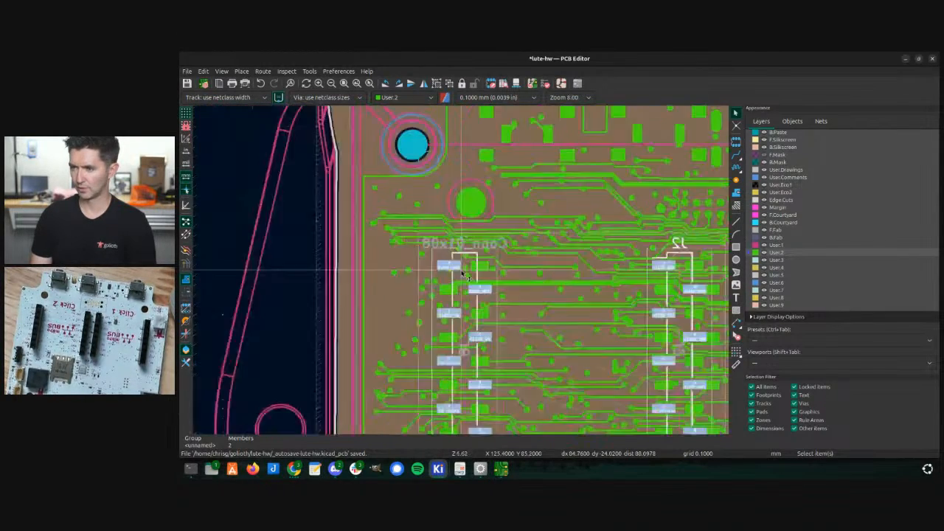
scroll(457, 409, "up", 5)
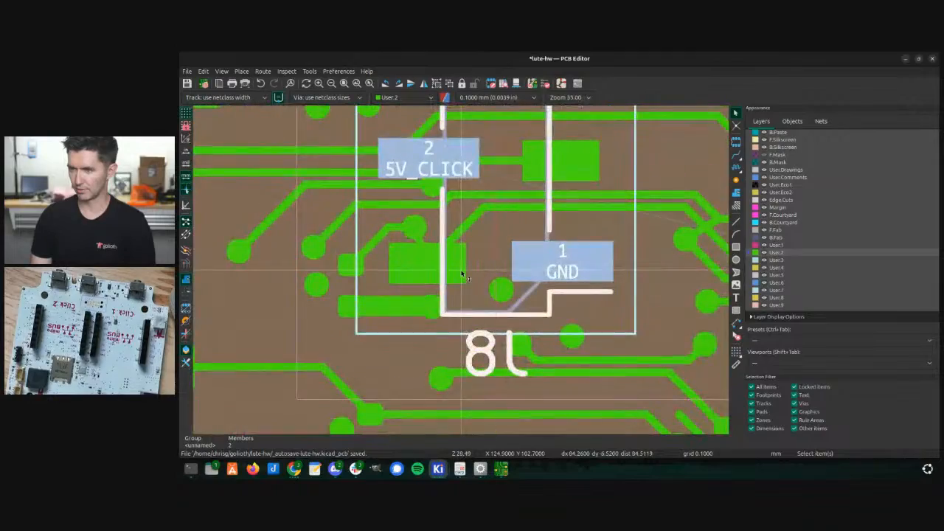
scroll(462, 274, "down", 3)
scroll(462, 274, "up", 3)
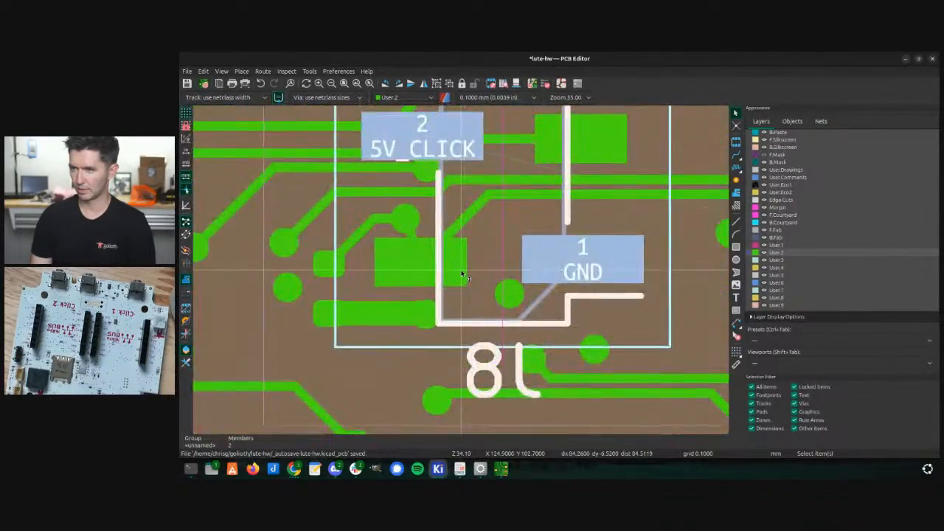
scroll(461, 275, "down", 2)
scroll(462, 274, "up", 2)
scroll(462, 274, "down", 4)
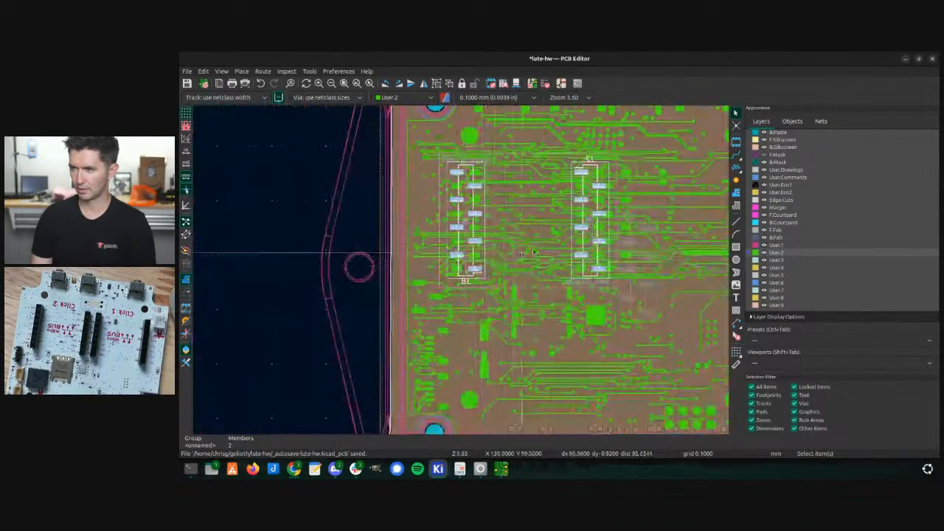
- Move the J2/J8 group so J2's pad rows sit closer to the reference header pads on User.2
scroll(471, 277, "up", 3)
middle_click_drag(470, 276, 478, 256)
key("m")
scroll(458, 270, "down", 2)
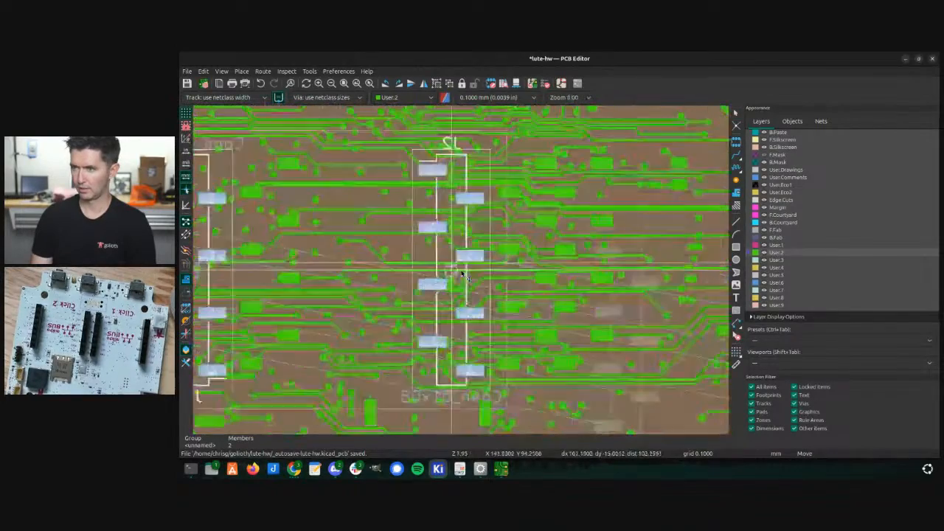
scroll(479, 275, "up", 2)
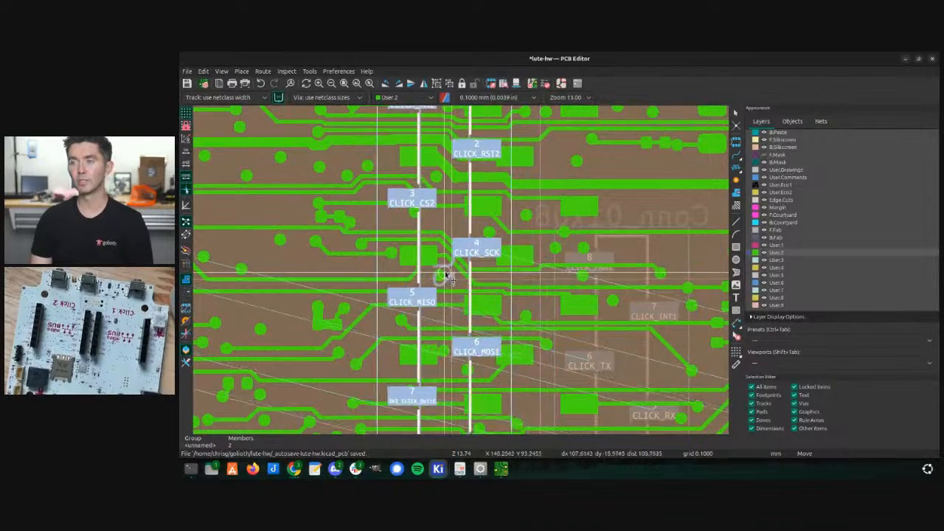
left_click(463, 274)
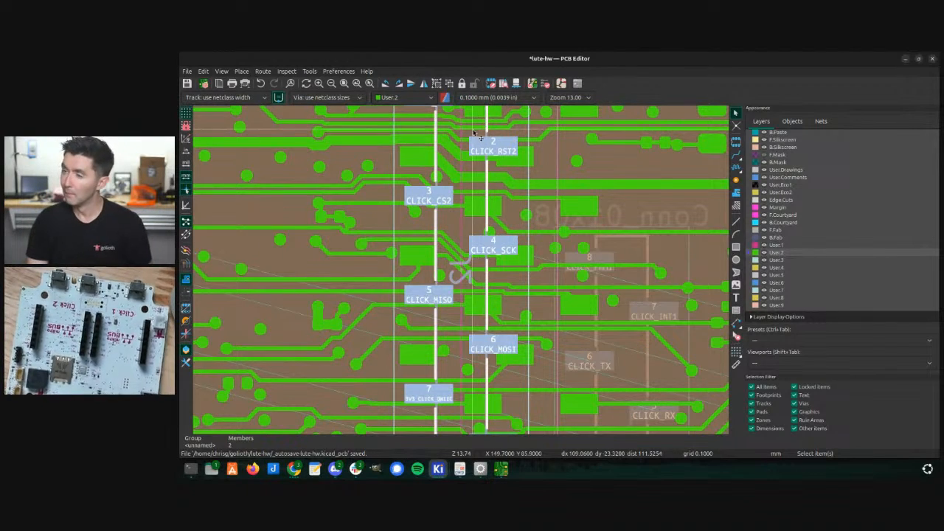
- Fine-tune the J2/J8 group's position using J2's CLICK_RST2 pad and the adjacent reference pads
scroll(475, 134, "up", 1)
key("m")
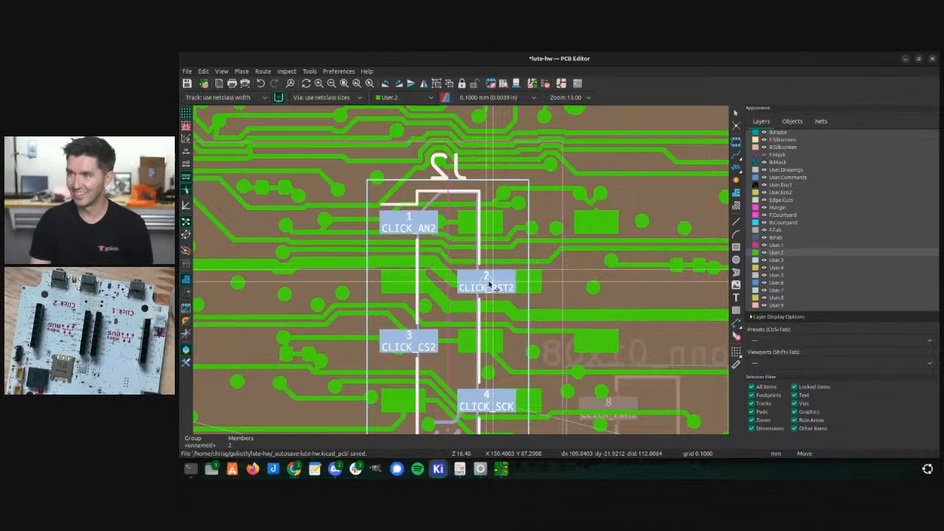
left_click(488, 286)
scroll(487, 280, "down", 4)
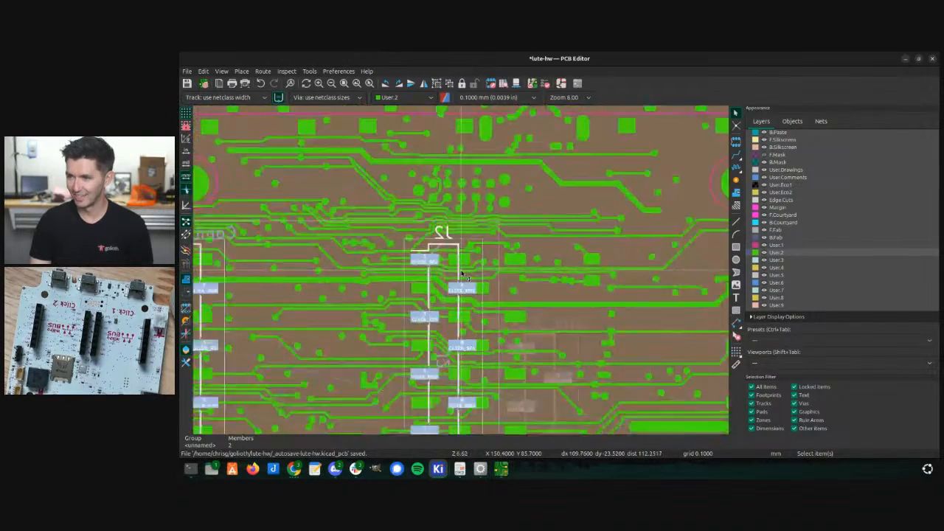
scroll(462, 275, "down", 1)
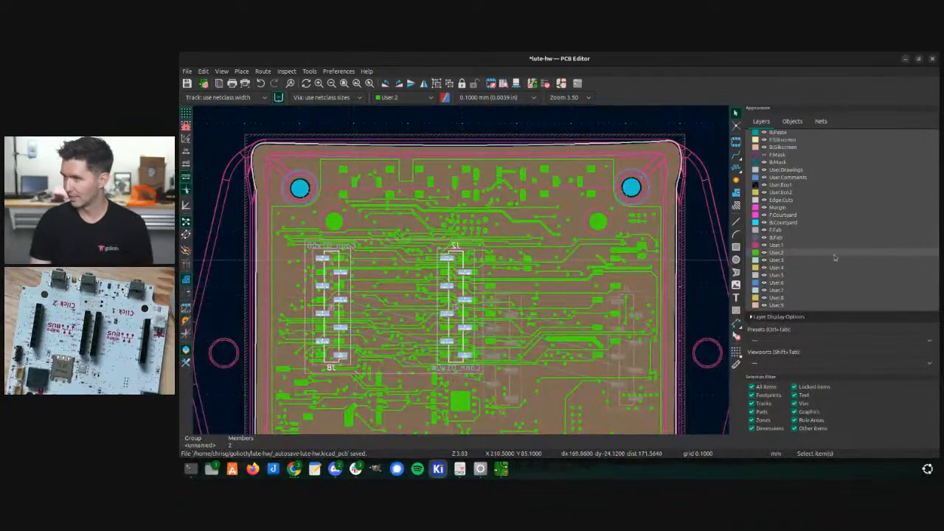
- Move the J1/J7 group and align J1's CLICK_AN1 pad with the reference header row on User.2
key("m")
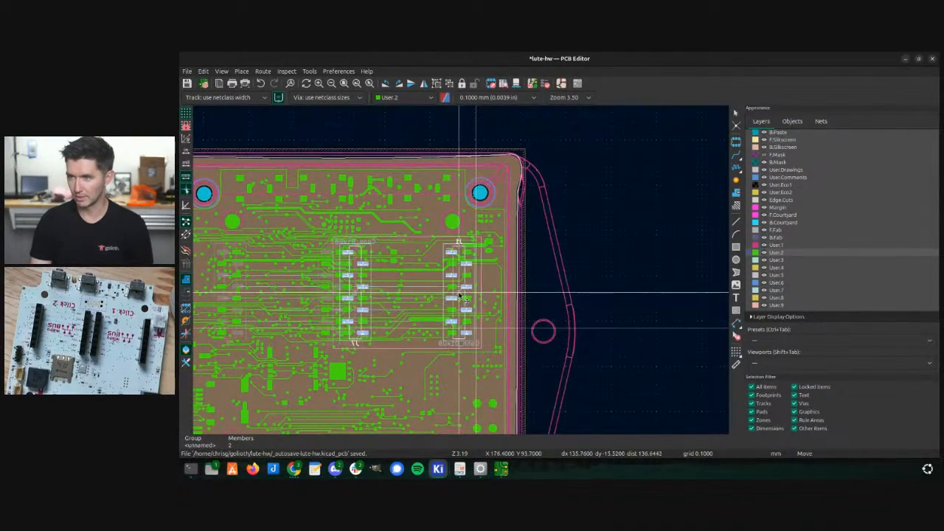
left_click(458, 268)
scroll(460, 270, "up", 1)
scroll(460, 273, "up", 5)
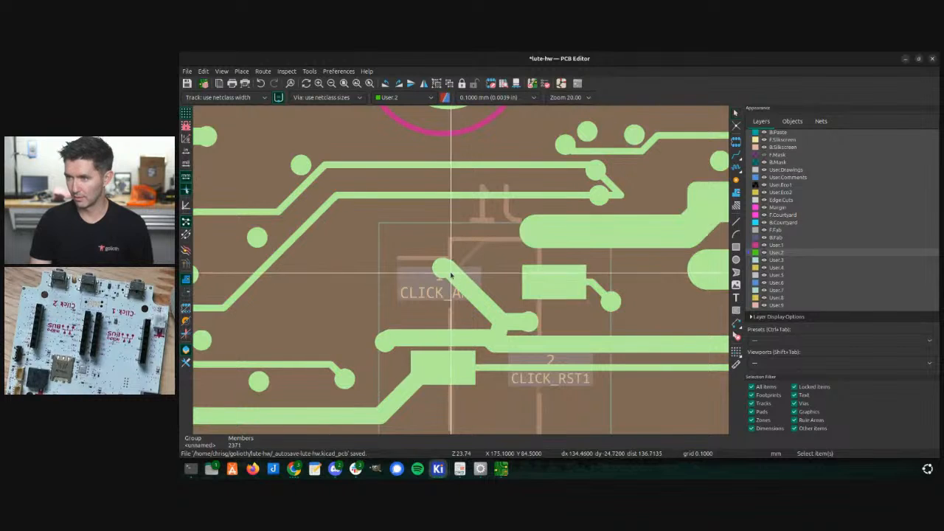
key("m")
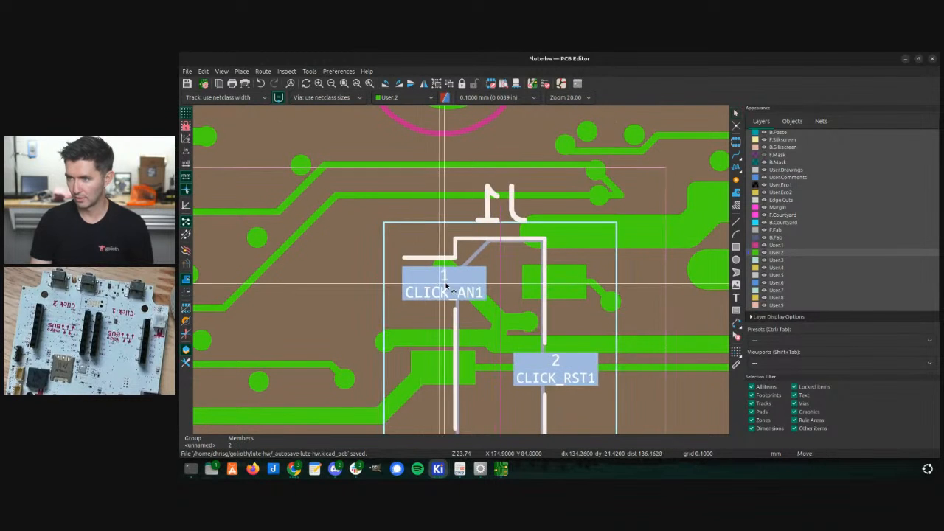
left_click(442, 282)
- Fine-tune the J1/J7 group's position using J7's CLICK_PWM1 pad and the neighbouring reference pads
scroll(532, 283, "down", 1)
scroll(462, 273, "down", 10)
scroll(324, 272, "up", 7)
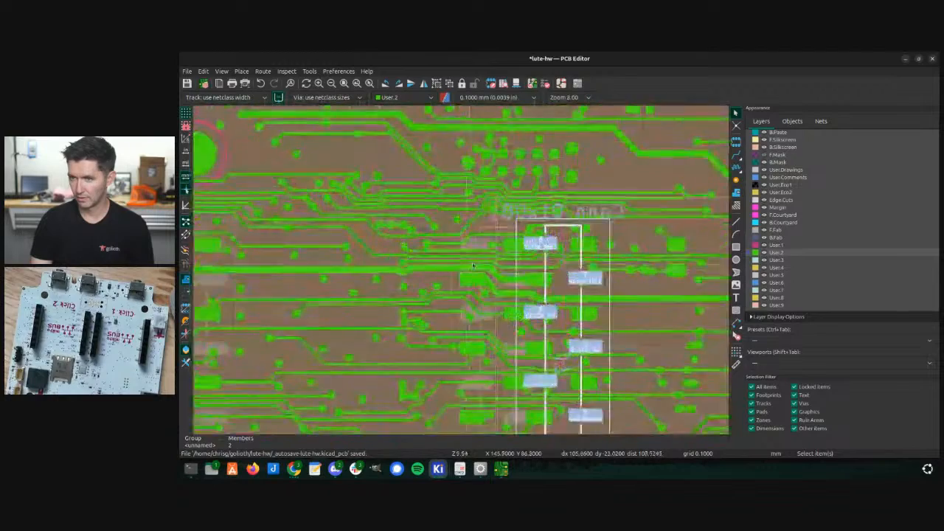
scroll(554, 263, "up", 3)
scroll(452, 262, "up", 3)
key("m")
left_click(452, 254)
key("m")
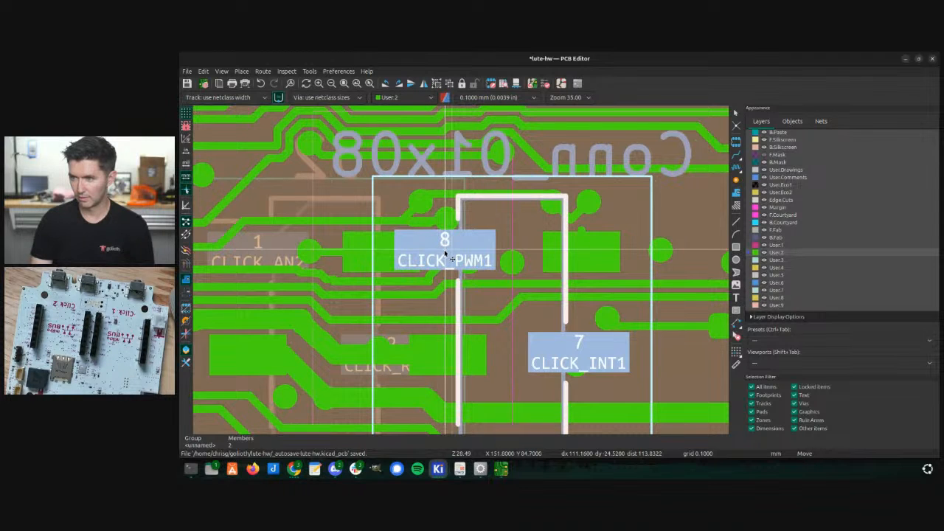
left_click(444, 255)
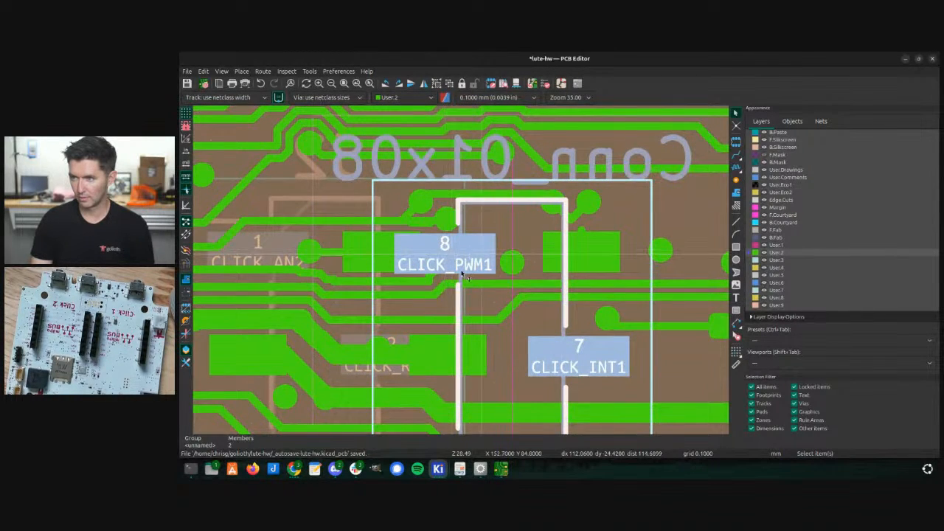
- Examine how J7's CLICK_TX and CLICK_QWIIC_SCL pads line up with the reference pads on User.2
scroll(453, 276, "down", 5)
middle_click_drag(444, 316, 462, 273)
scroll(461, 274, "up", 5)
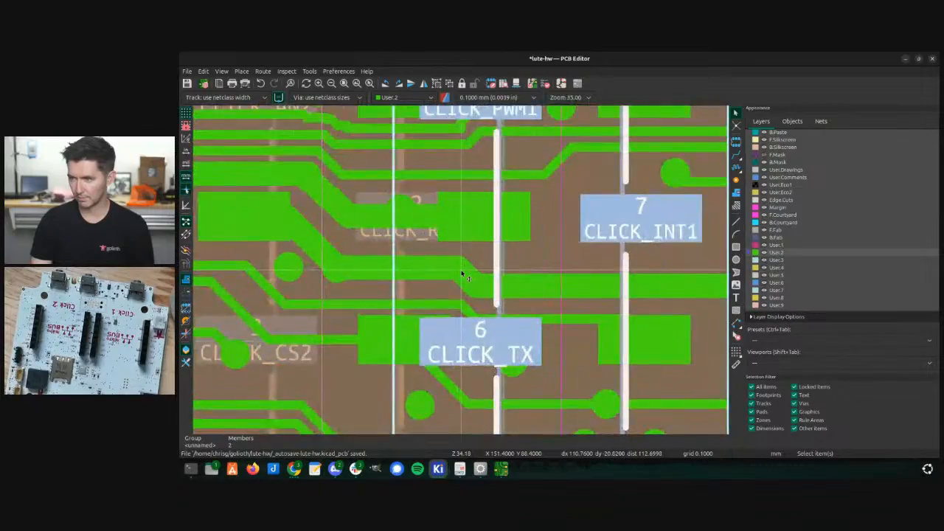
scroll(462, 274, "down", 5)
scroll(461, 274, "up", 5)
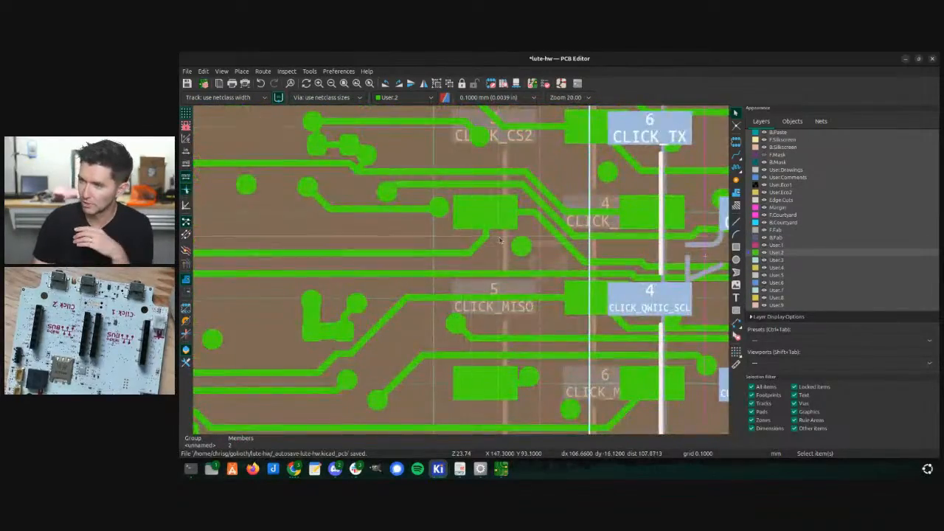
scroll(462, 274, "down", 7)
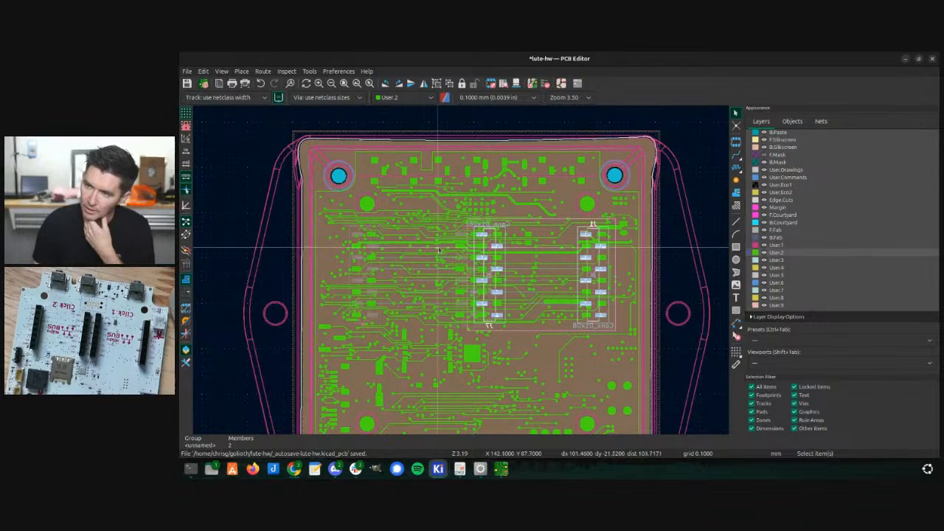
- Compare J7's CLICK_PWM1 and CLICK_INT1 pads with the reference pads, and check J1's alignment as well
scroll(462, 274, "up", 3)
scroll(462, 274, "up", 2)
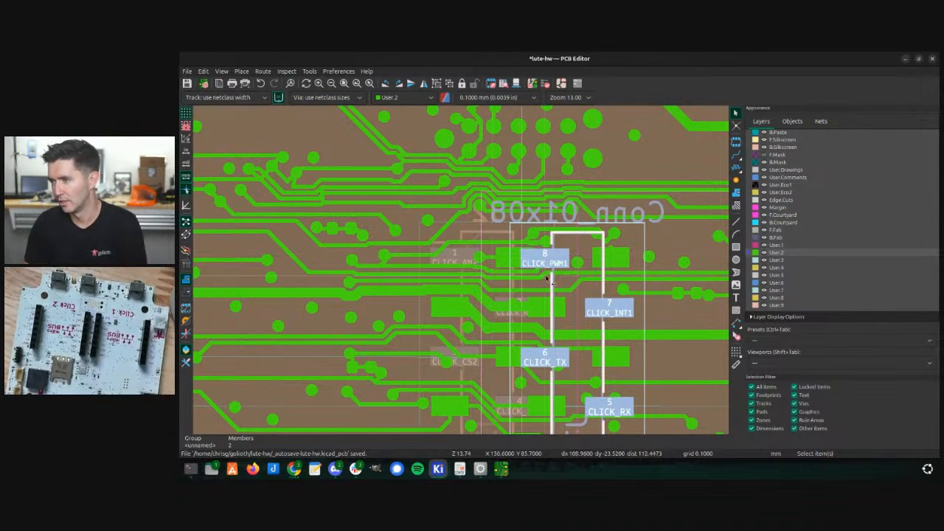
scroll(577, 291, "up", 6)
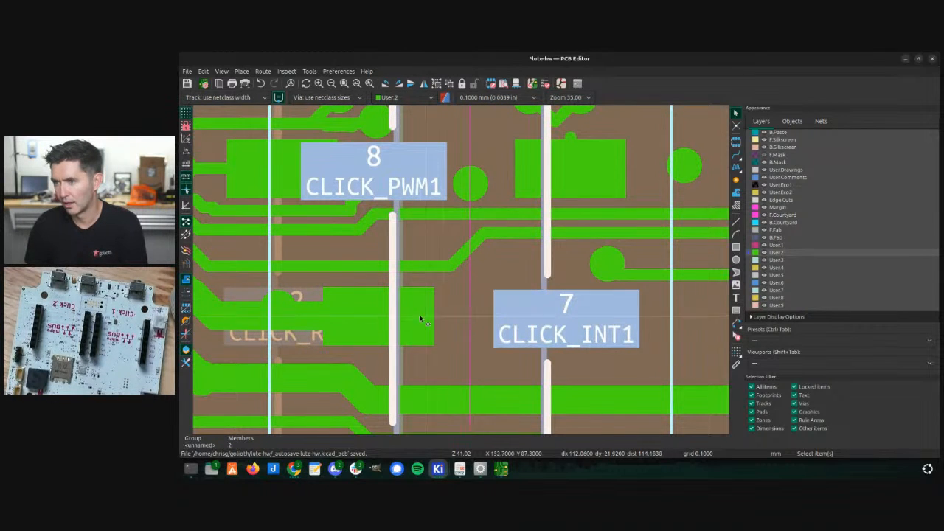
left_click(536, 329)
left_click(531, 329)
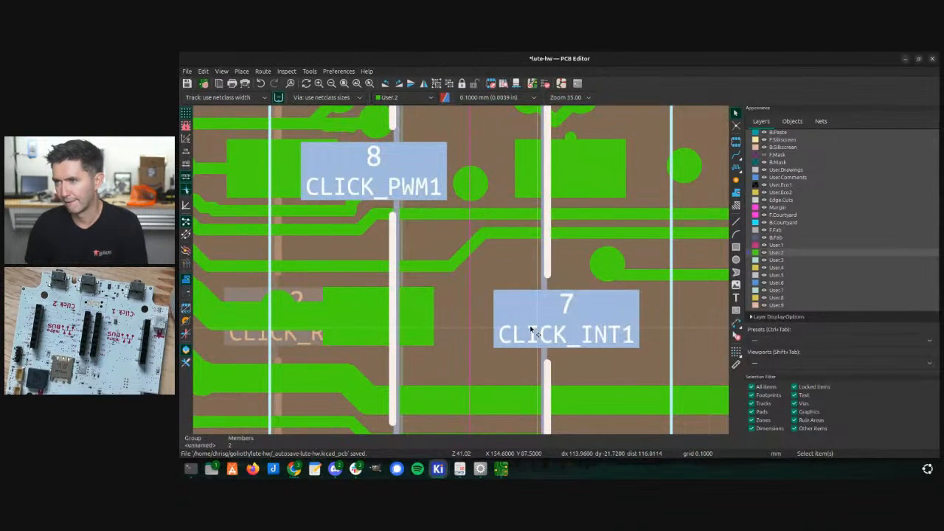
left_click_drag(523, 312, 568, 314)
scroll(567, 312, "down", 6)
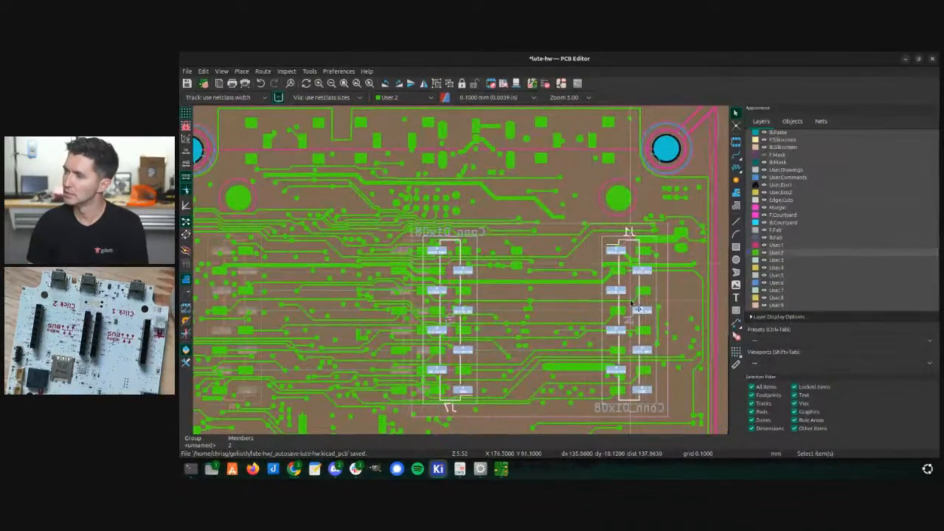
scroll(631, 316, "up", 1)
scroll(463, 274, "up", 2)
scroll(463, 274, "down", 4)
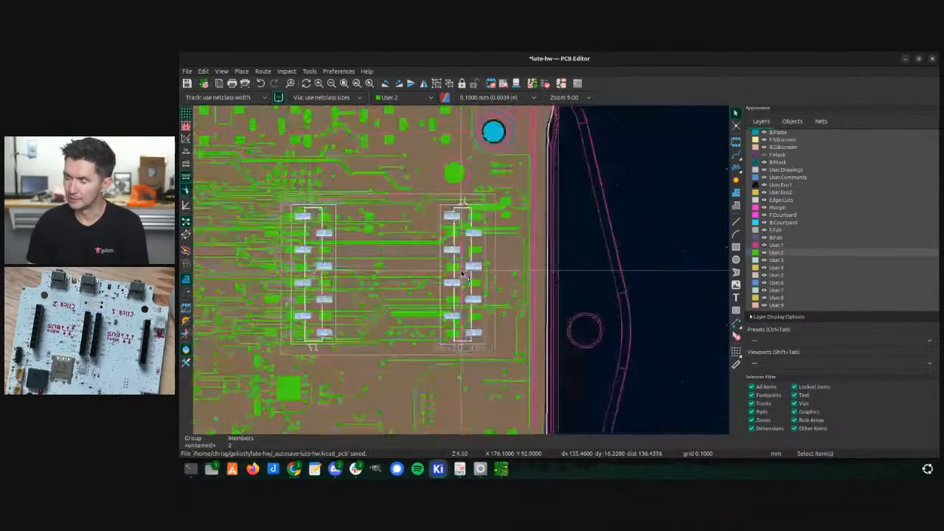
- Open the 3D view of the board and examine the four Click headers on its back side
key("alt+3")
scroll(421, 265, "down", 2)
left_click_drag(420, 265, 779, 236)
left_click_drag(483, 221, 525, 136)
scroll(539, 228, "up", 4)
scroll(539, 229, "up", 5)
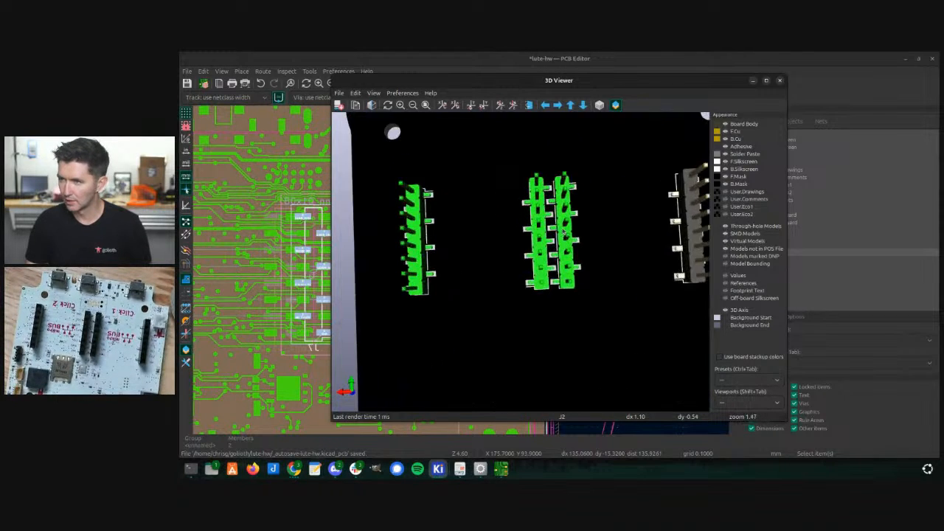
scroll(609, 236, "down", 3)
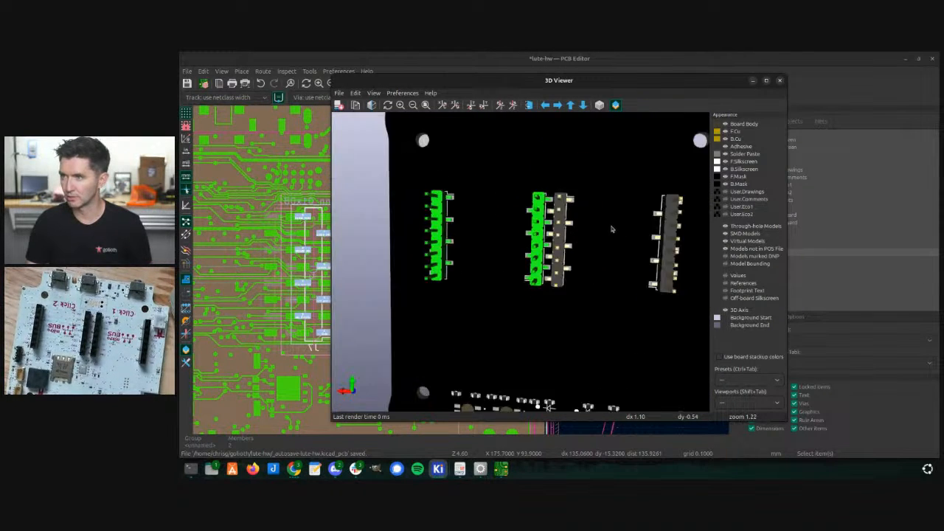
left_click_drag(598, 225, 438, 226)
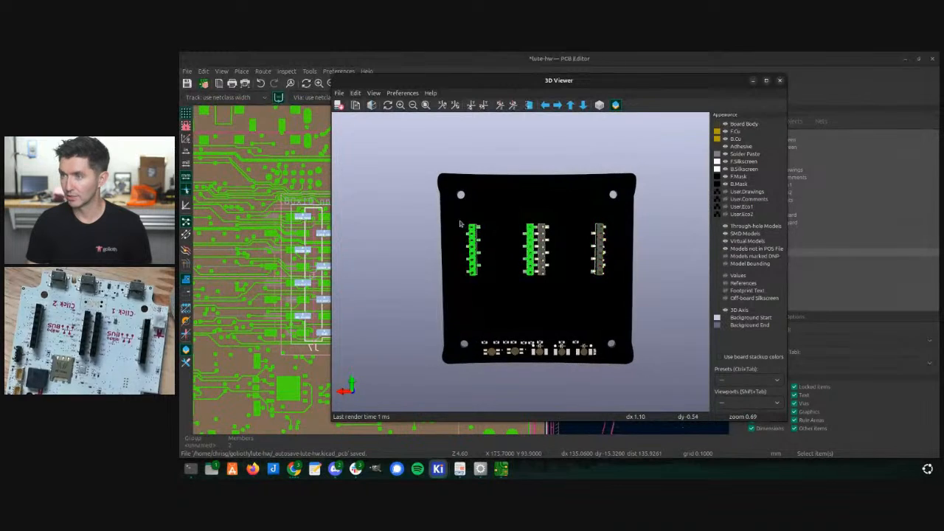
- Examine the header pins and their spacing on the board's back from several oblique 3D angles
scroll(597, 274, "down", 2)
left_click_drag(626, 256, 584, 228)
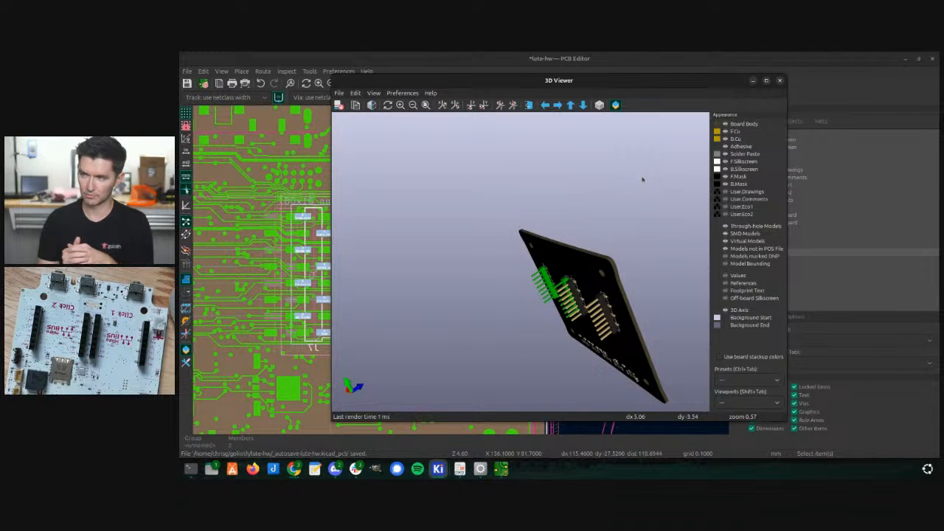
scroll(475, 256, "down", 3)
left_click_drag(473, 255, 619, 223)
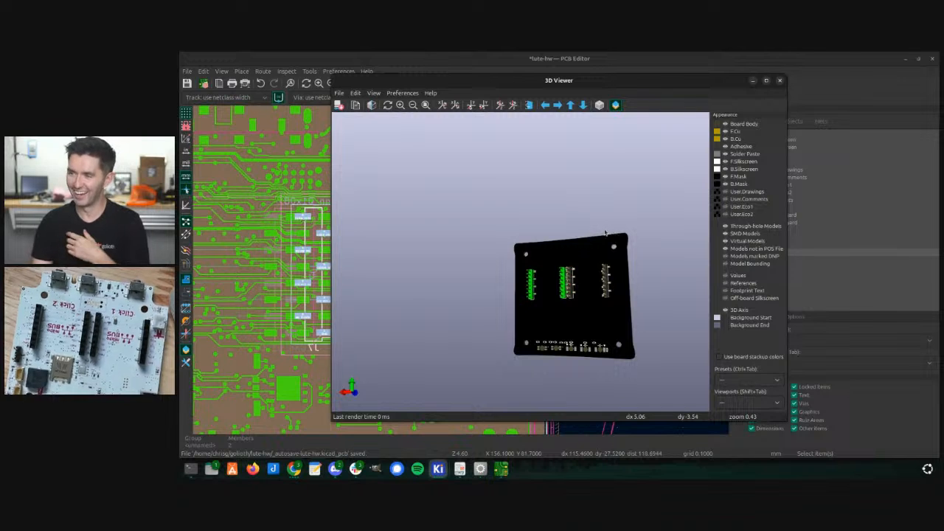
left_click_drag(590, 250, 472, 264)
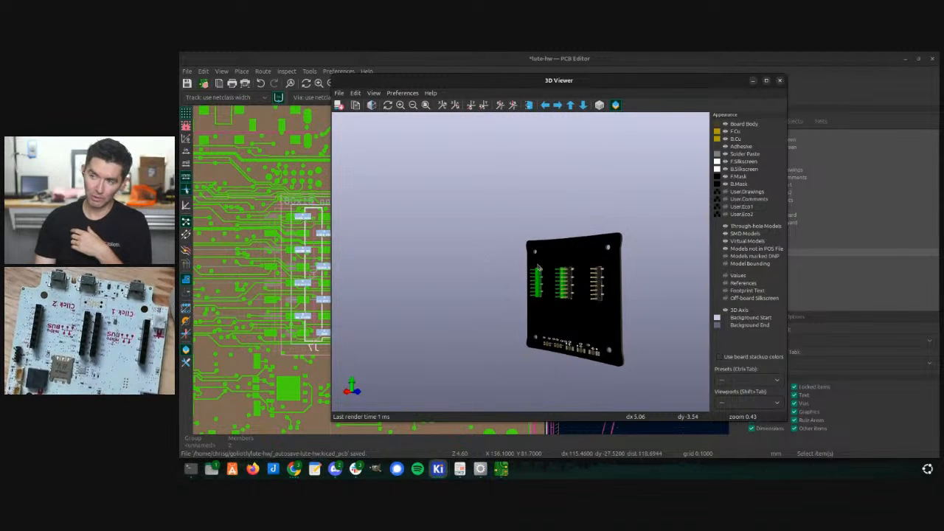
scroll(557, 262, "up", 3)
scroll(556, 262, "up", 3)
left_click_drag(536, 251, 585, 232)
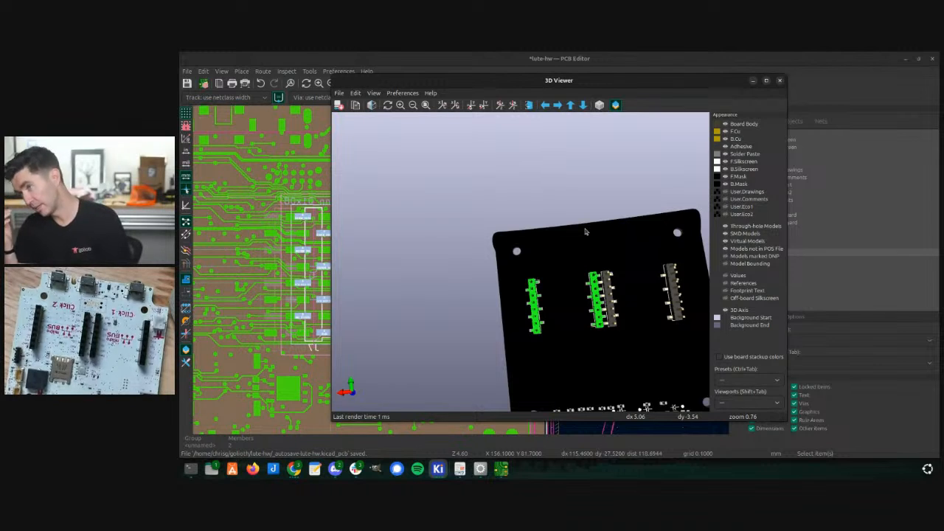
scroll(580, 234, "down", 2)
left_click_drag(580, 235, 409, 297)
scroll(584, 247, "up", 2)
scroll(612, 246, "down", 2)
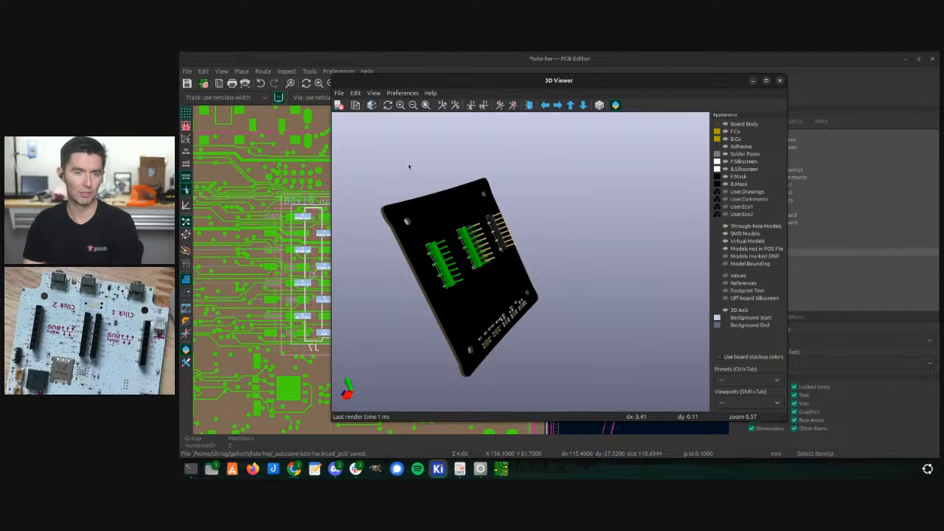
- Inspect the board's front face with its icon row in 3D and compare it with the header side
left_click_drag(395, 134, 440, 268)
scroll(440, 267, "down", 2)
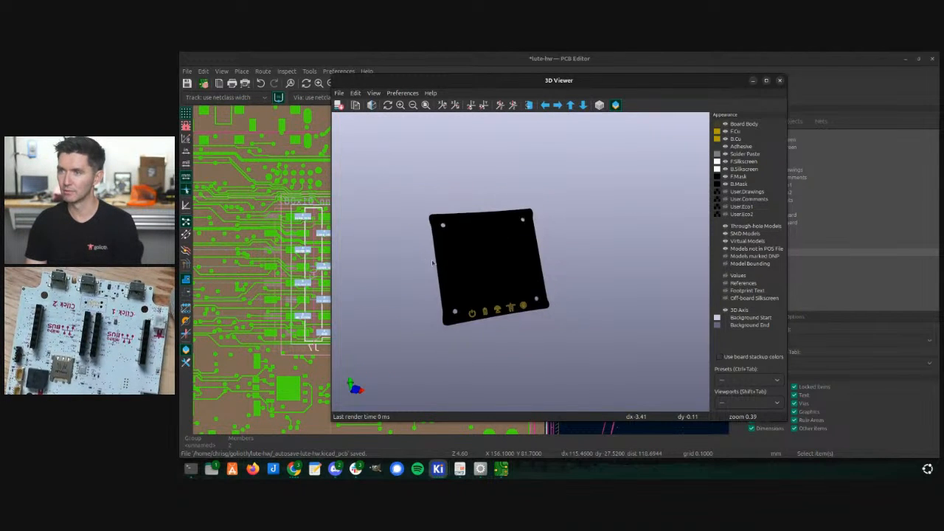
scroll(542, 270, "up", 5)
left_click_drag(556, 313, 611, 255)
scroll(582, 247, "up", 2)
scroll(554, 252, "down", 4)
middle_click_drag(596, 251, 584, 254)
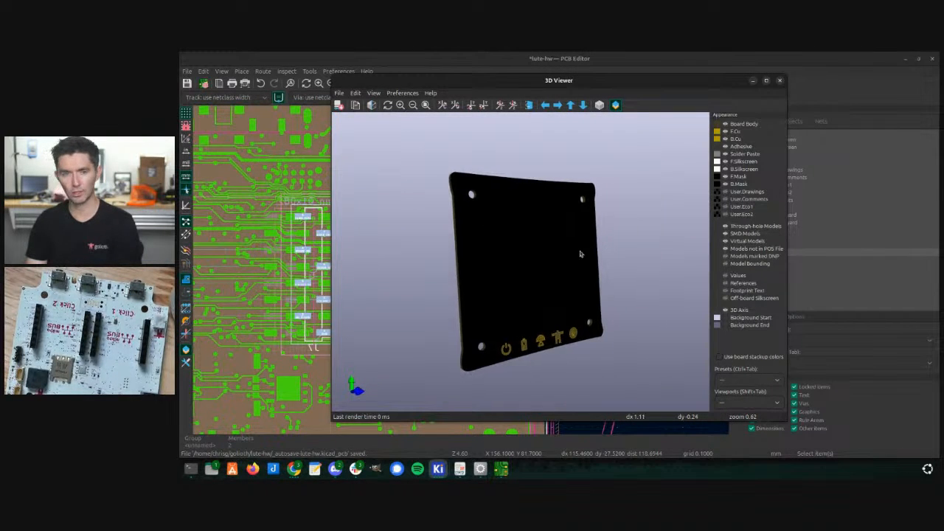
scroll(566, 253, "up", 3)
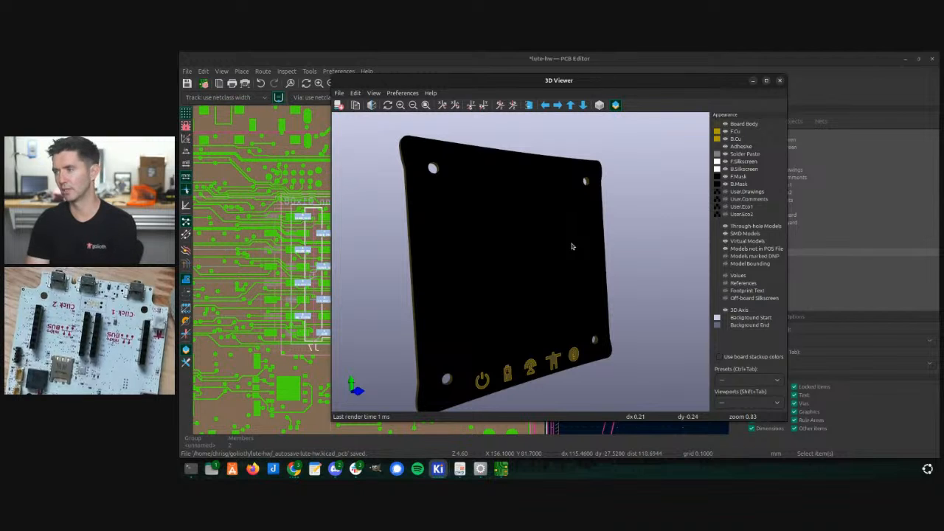
left_click_drag(490, 249, 699, 246)
scroll(561, 295, "down", 3)
left_click_drag(604, 310, 487, 275)
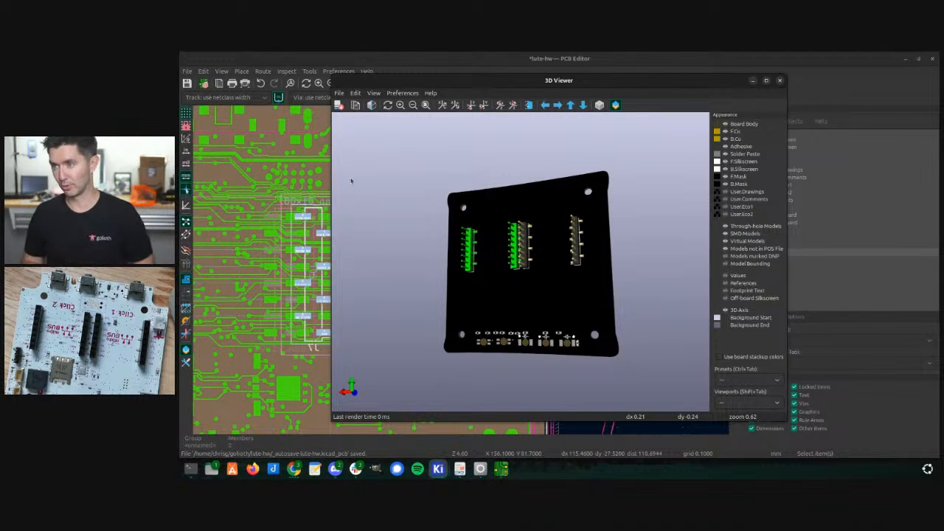
left_click_drag(375, 207, 590, 251)
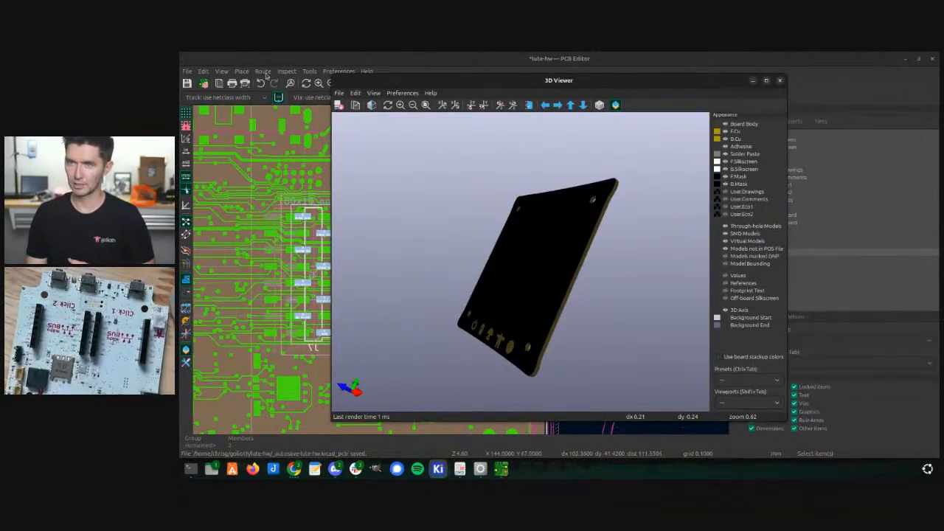
- Return to the PCB layout and review the header placement across the whole board
left_click(320, 54)
scroll(454, 277, "down", 6)
scroll(453, 284, "up", 4)
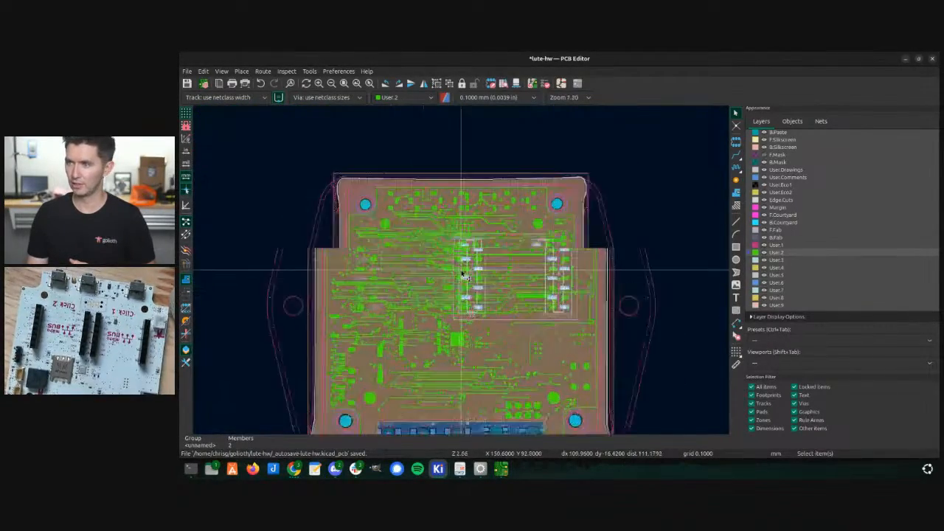
scroll(452, 287, "up", 5)
scroll(452, 277, "down", 3)
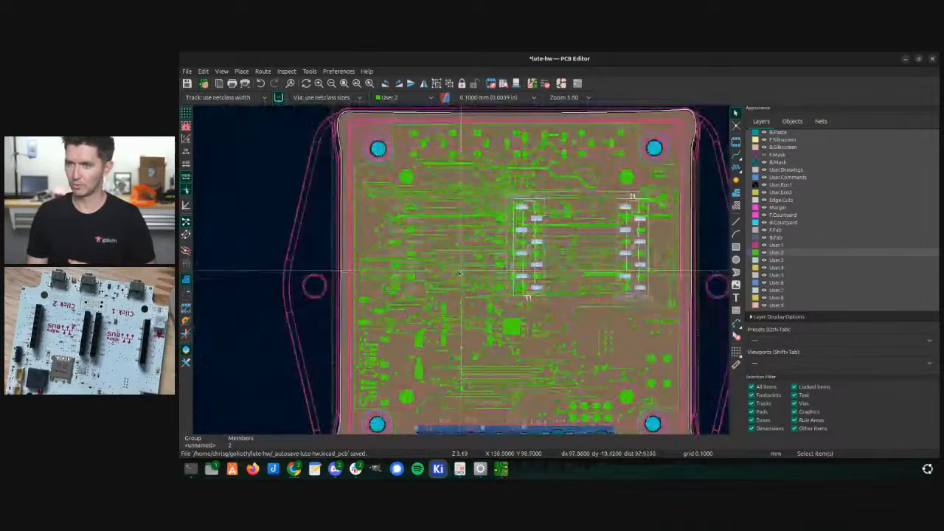
- Inspect the board corner around header J1, its mounting hole and the nearby board edge
scroll(629, 194, "up", 3)
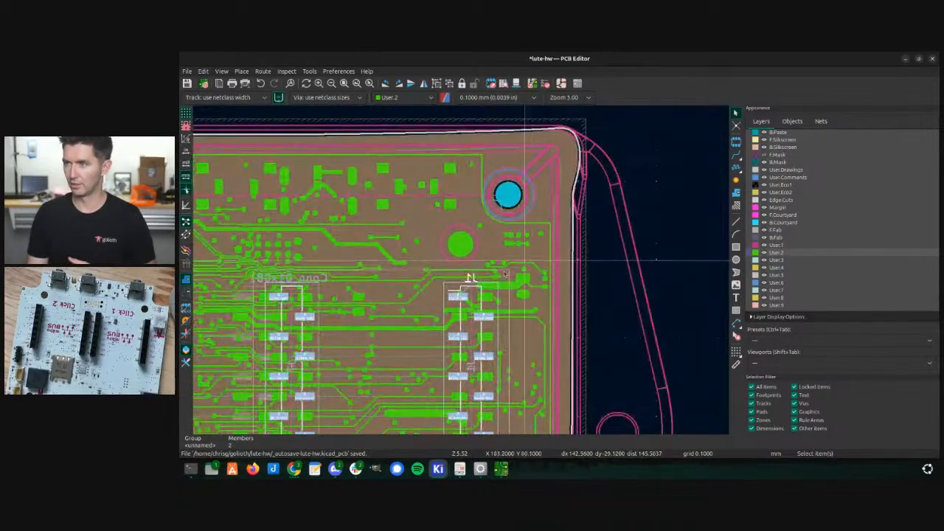
scroll(466, 289, "down", 3)
middle_click_drag(411, 329, 413, 328)
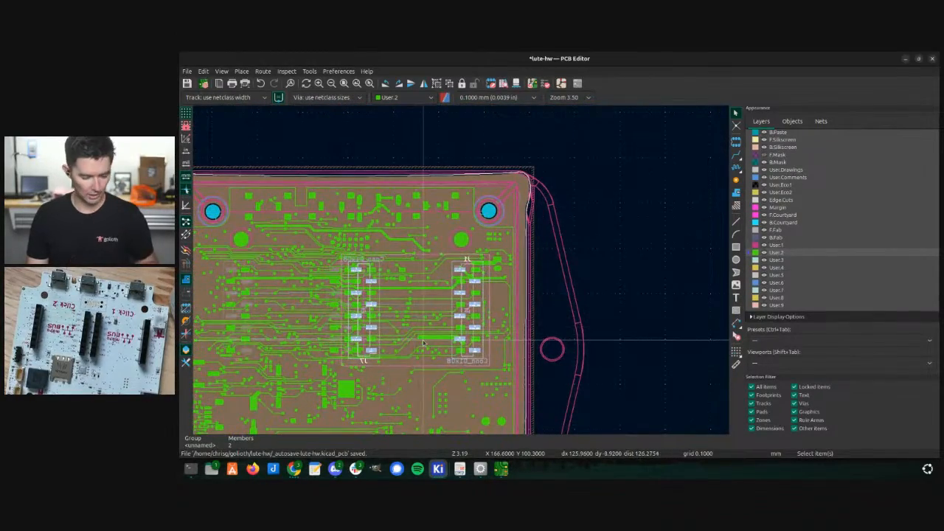
- Switch to the elixir board layout, close its Plot dialog and examine the J9 screw terminal near the board corner
key("alt+Tab")
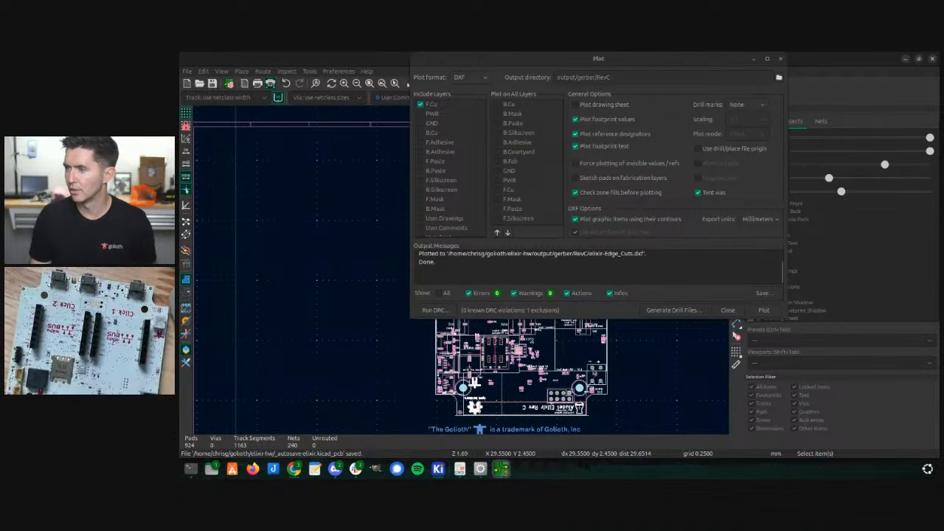
left_click(780, 58)
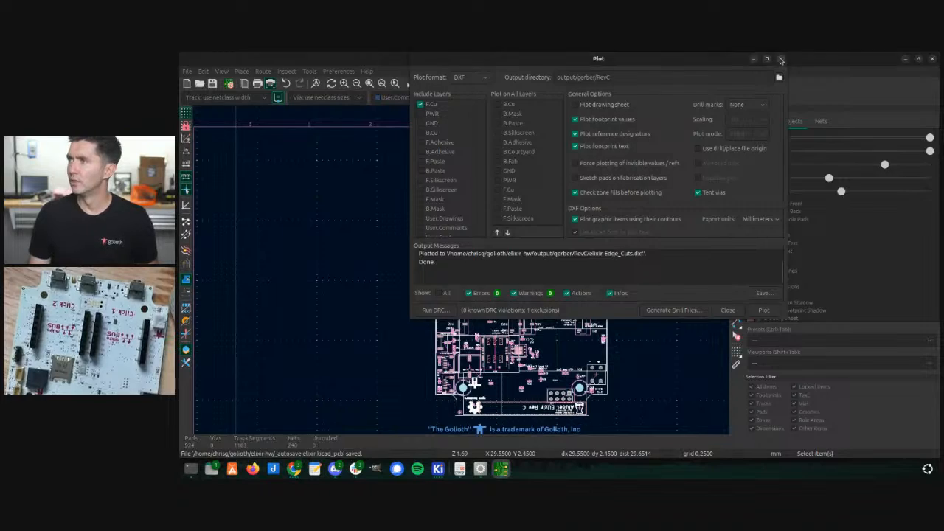
scroll(477, 252, "up", 5)
scroll(478, 251, "up", 3)
left_click(423, 237)
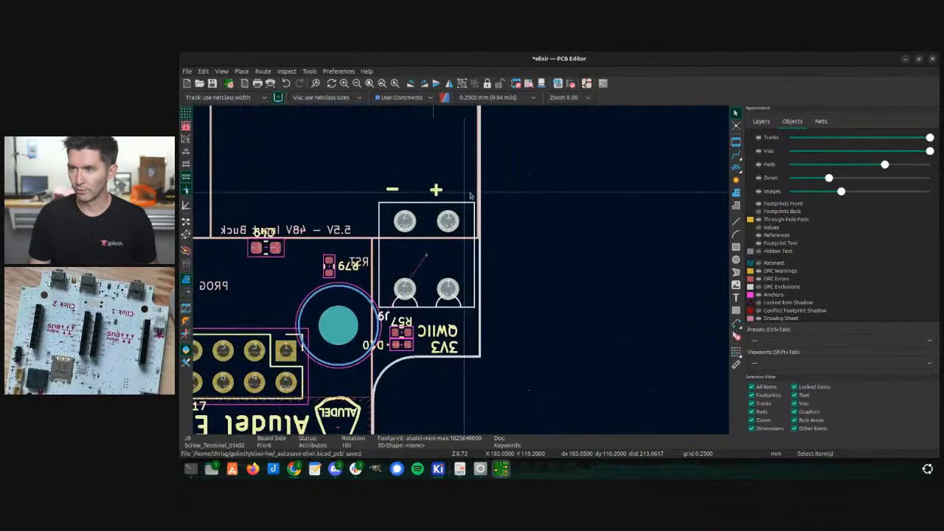
scroll(423, 237, "down", 2)
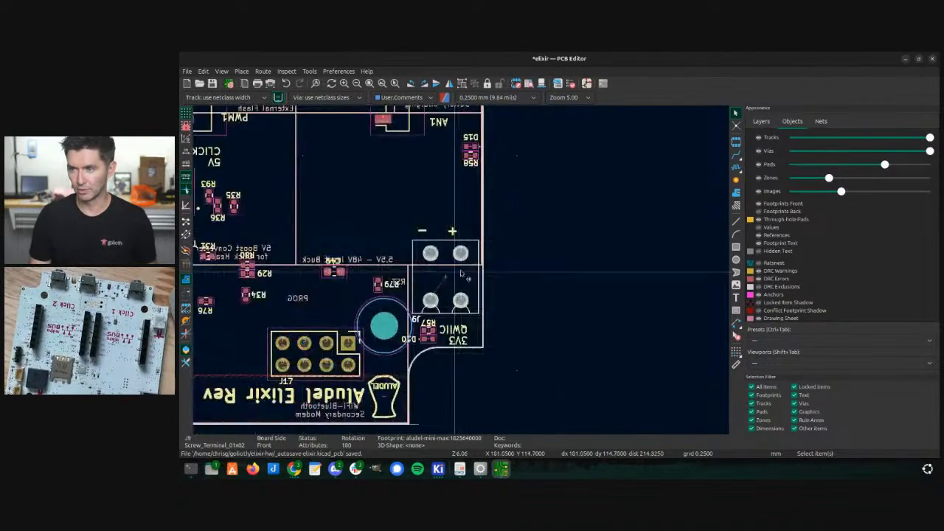
scroll(431, 243, "up", 3)
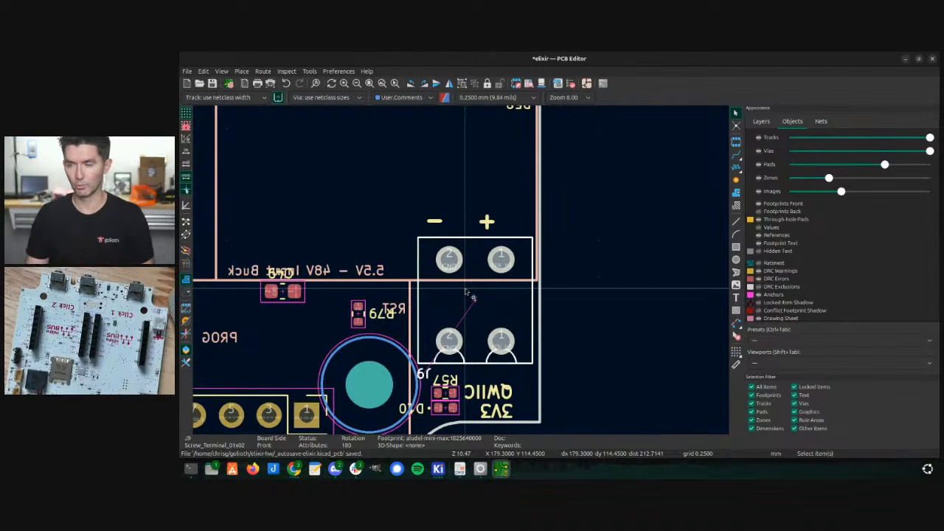
scroll(465, 292, "down", 8)
scroll(463, 273, "up", 3)
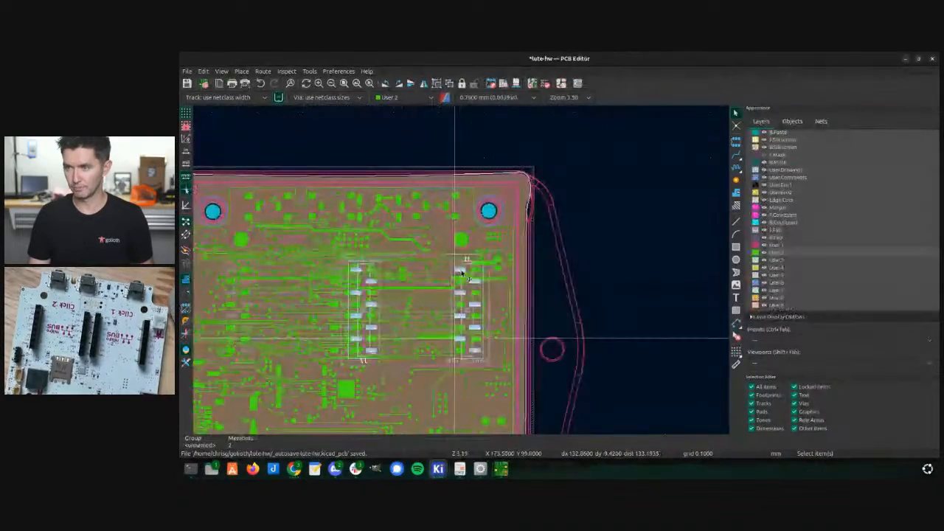
- Go back to the lute-hw layout and view the full board outline with the Click headers
scroll(463, 274, "down", 4)
scroll(463, 274, "up", 2)
scroll(462, 274, "up", 2)
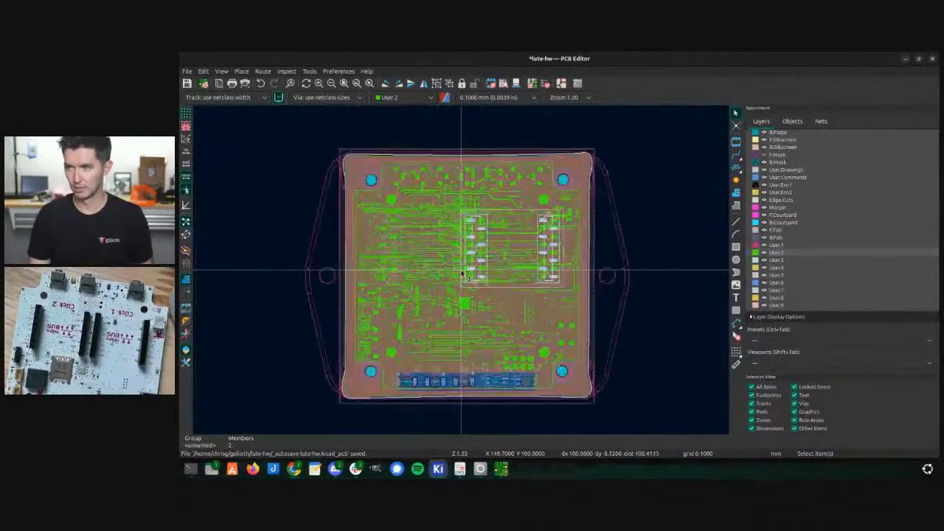
key("alt+Tab")
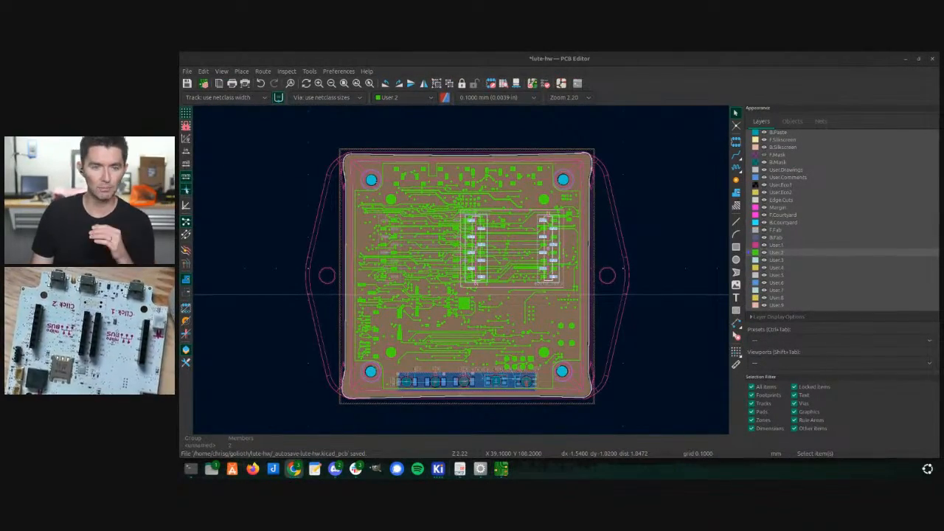